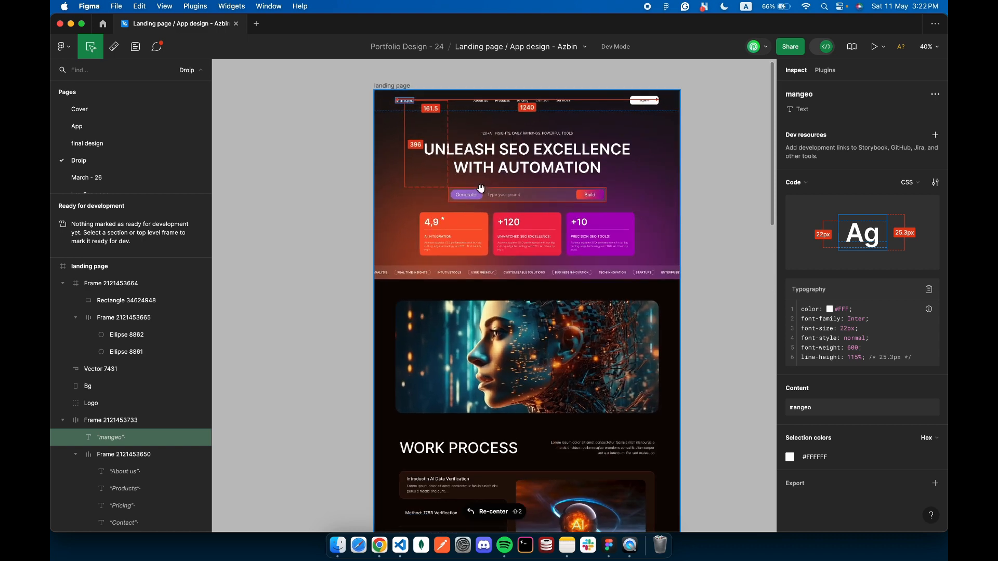
Examine the landing page design from the header and hero section down to the contact section
scroll(520, 234, "up", 3)
scroll(531, 253, "down", 15)
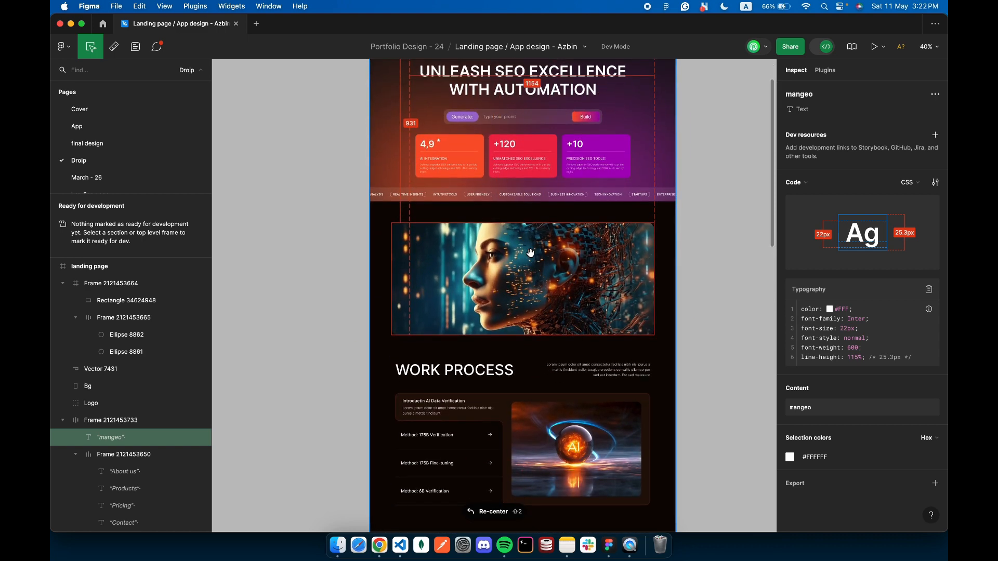
scroll(530, 252, "down", 2)
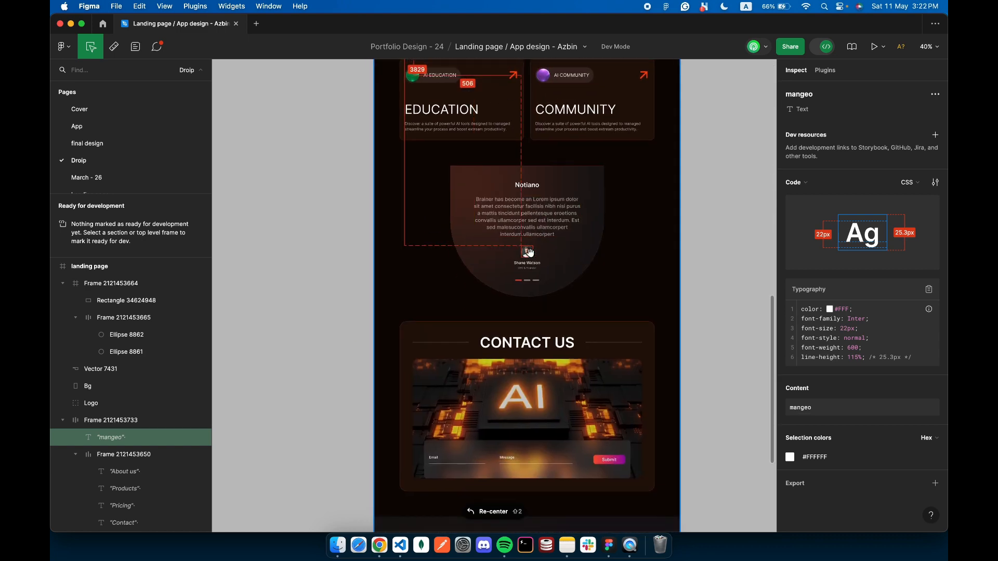
scroll(529, 253, "down", 3)
scroll(500, 161, "up", 20)
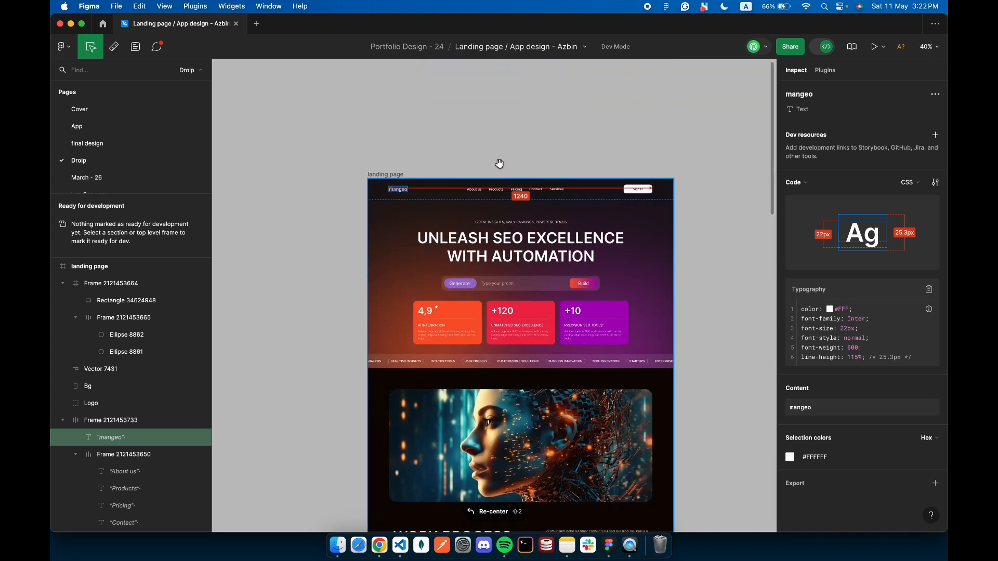
scroll(451, 222, "up", 5)
scroll(470, 196, "down", 5)
scroll(446, 183, "down", 2)
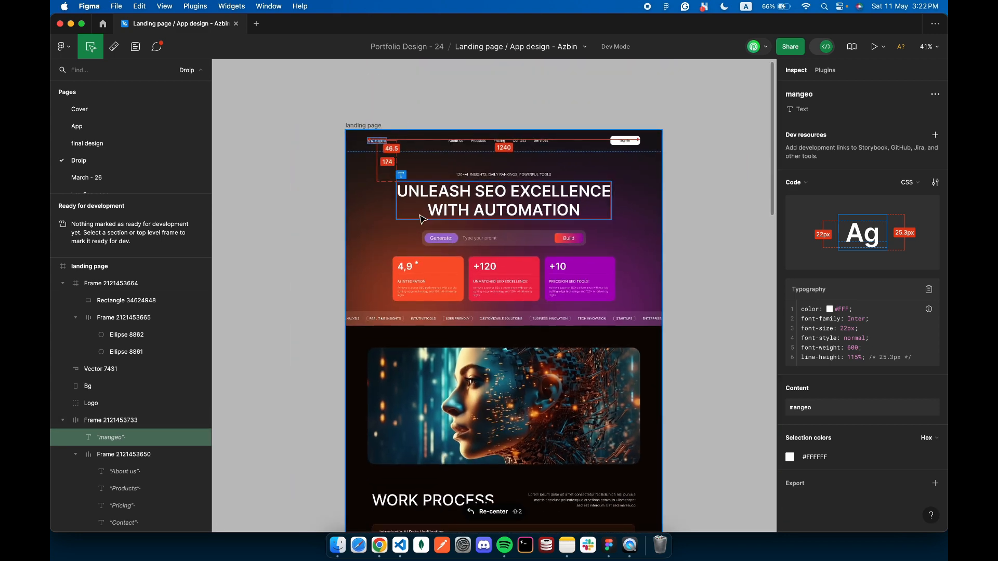
scroll(388, 223, "up", 1)
scroll(373, 225, "up", 1)
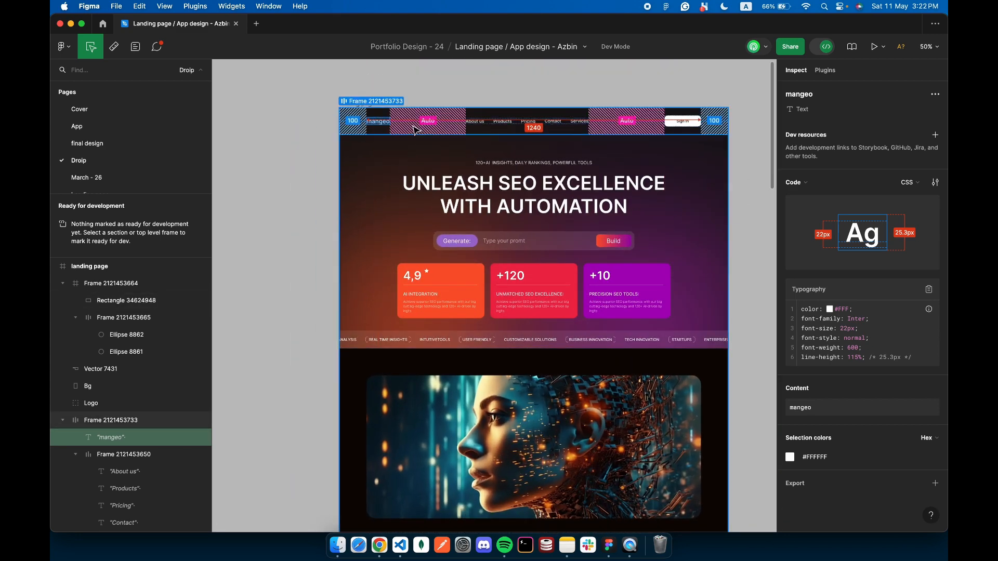
scroll(456, 248, "up", 3)
scroll(455, 249, "up", 2)
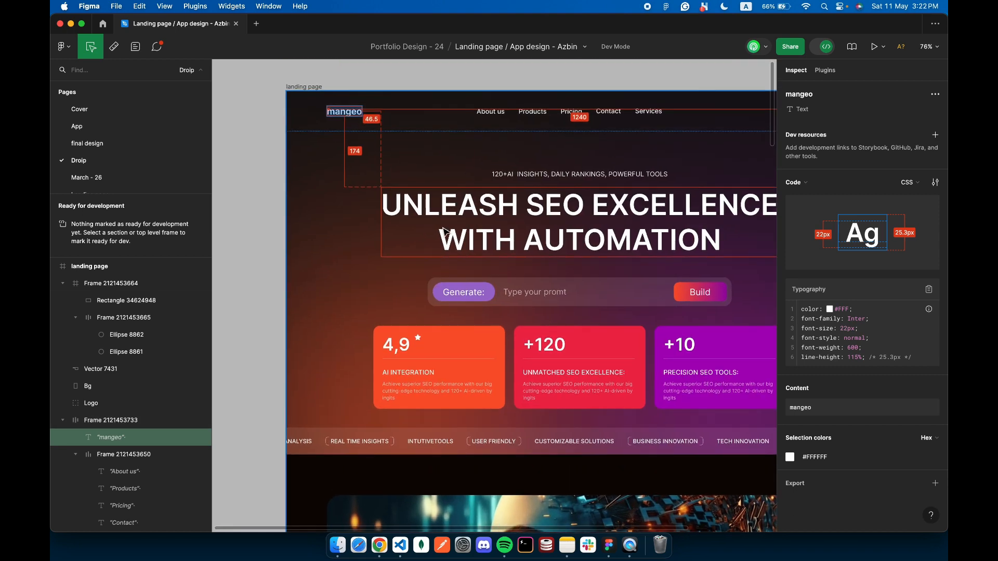
scroll(436, 111, "down", 3)
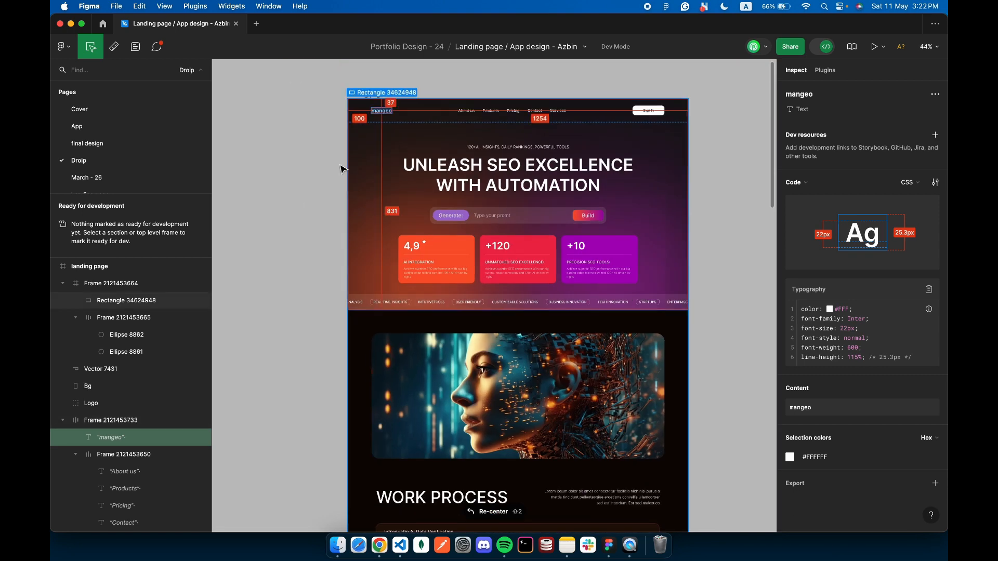
Switch to the Droip page builder in Chrome and assign the existing body-style class to the blank page's body
left_click(380, 545)
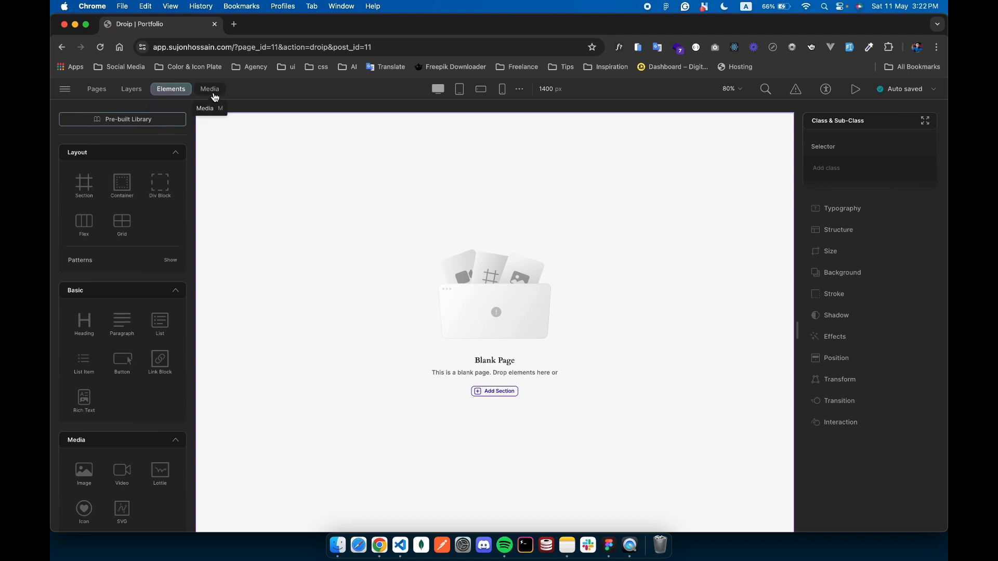
scroll(159, 276, "down", 5)
scroll(159, 276, "up", 5)
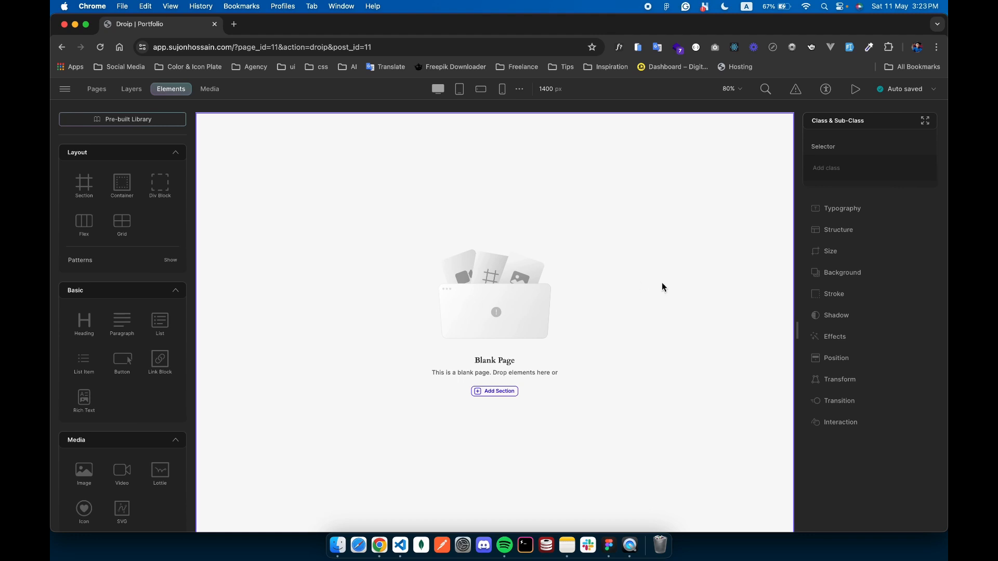
left_click(853, 170)
type("body")
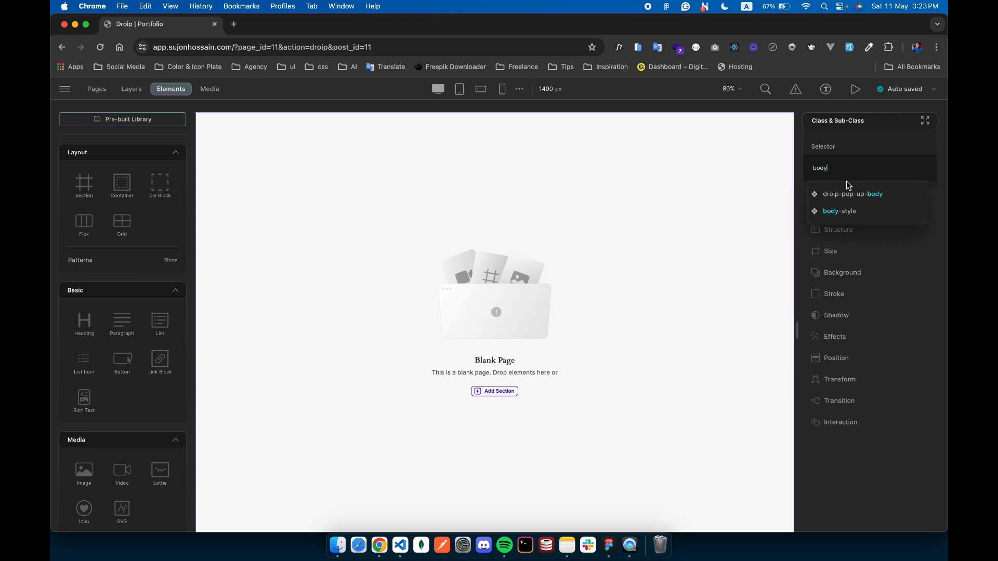
left_click(838, 212)
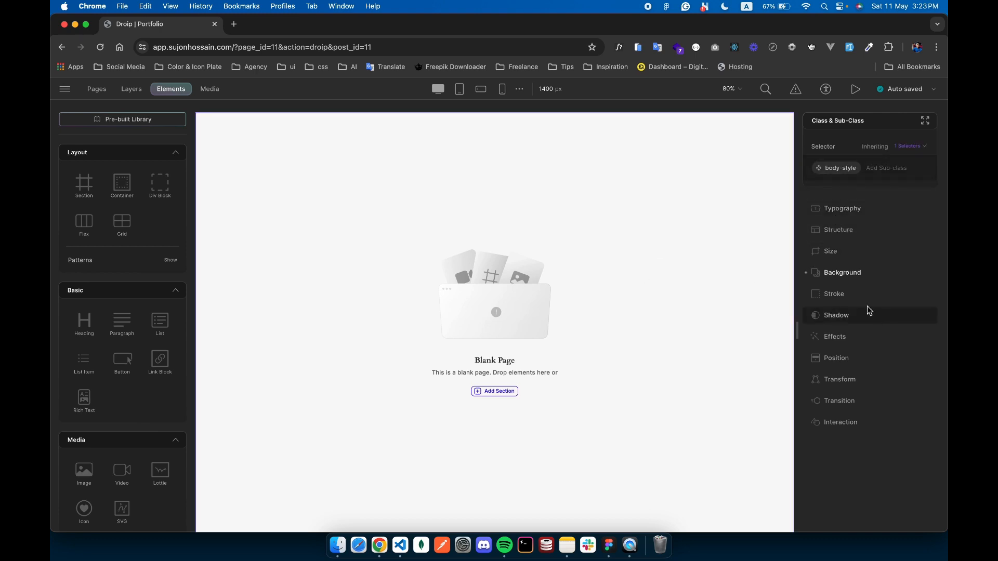
Copy the landing page frame's background colour #0C0704 from Figma and apply it as the body's solid background fill in Droip
left_click(847, 274)
left_click(834, 328)
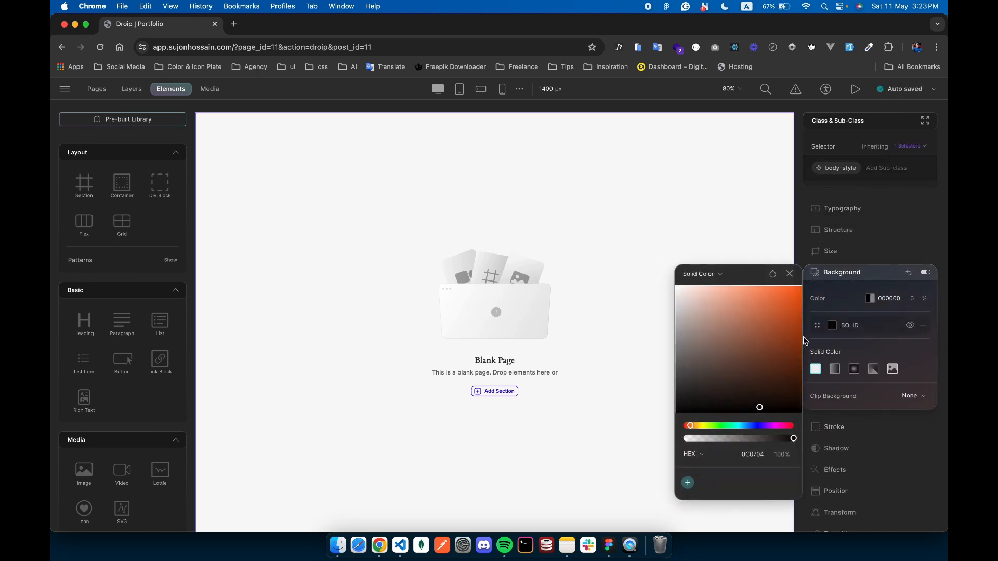
left_click(608, 546)
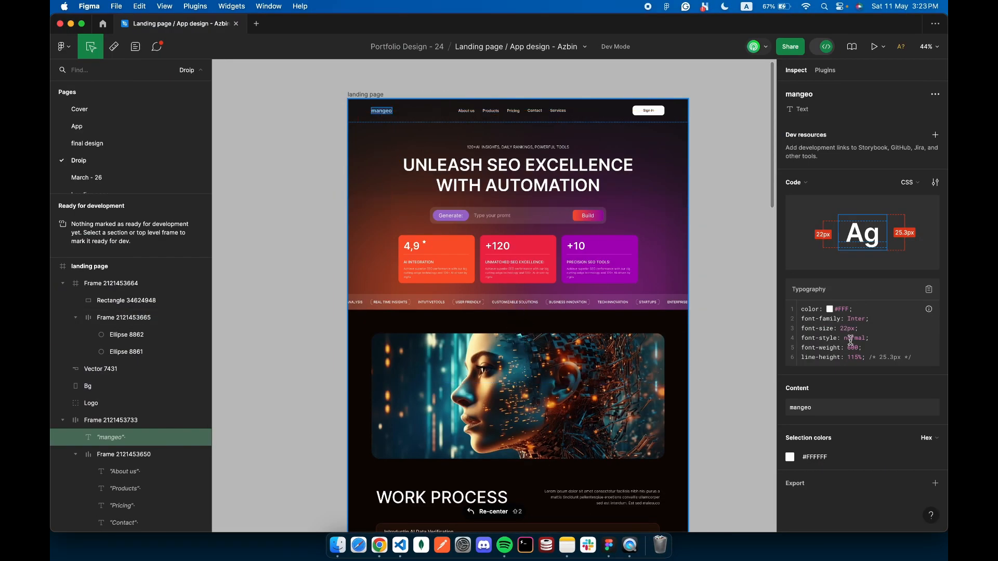
left_click(389, 94)
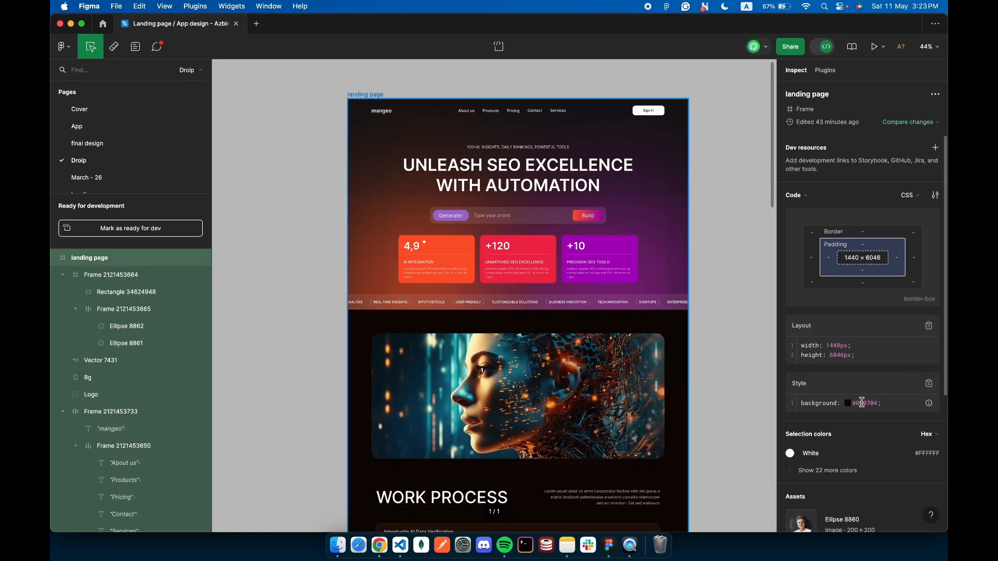
double_click(862, 403)
key("super+c")
key("super+Tab")
double_click(751, 454)
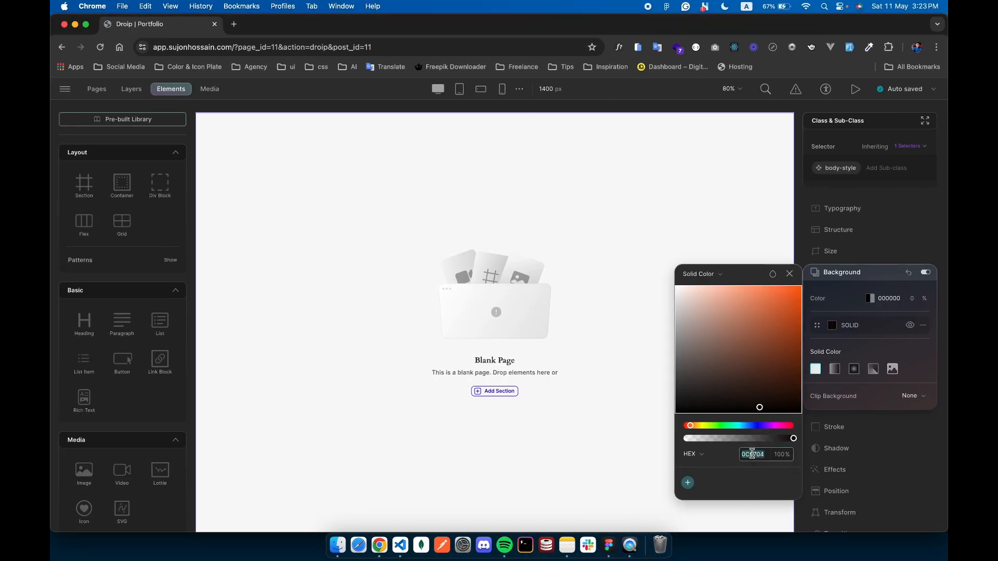
key("super+v")
left_click(608, 284)
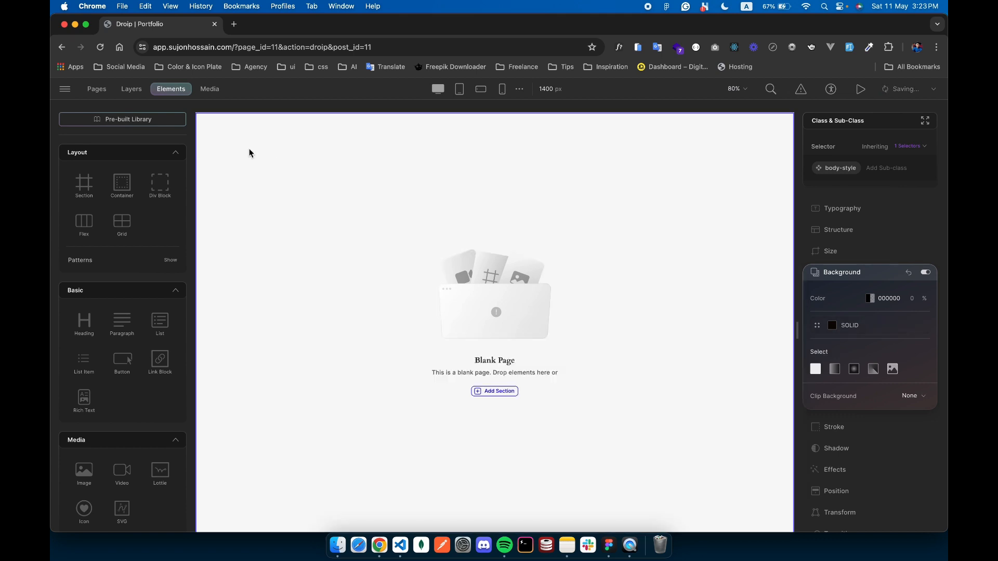
Add a div block to the blank page and rename its layer Header
left_click(165, 180)
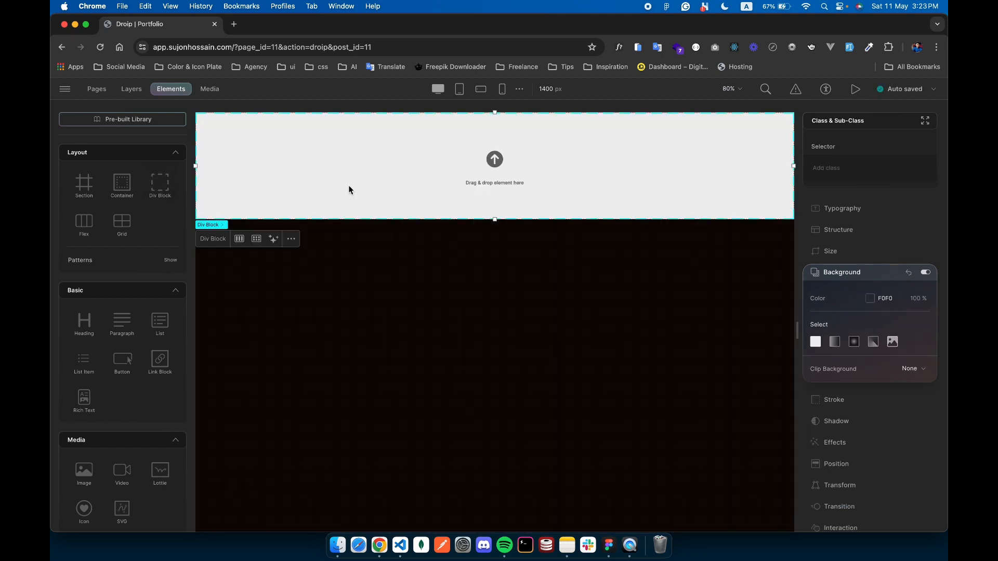
left_click(131, 89)
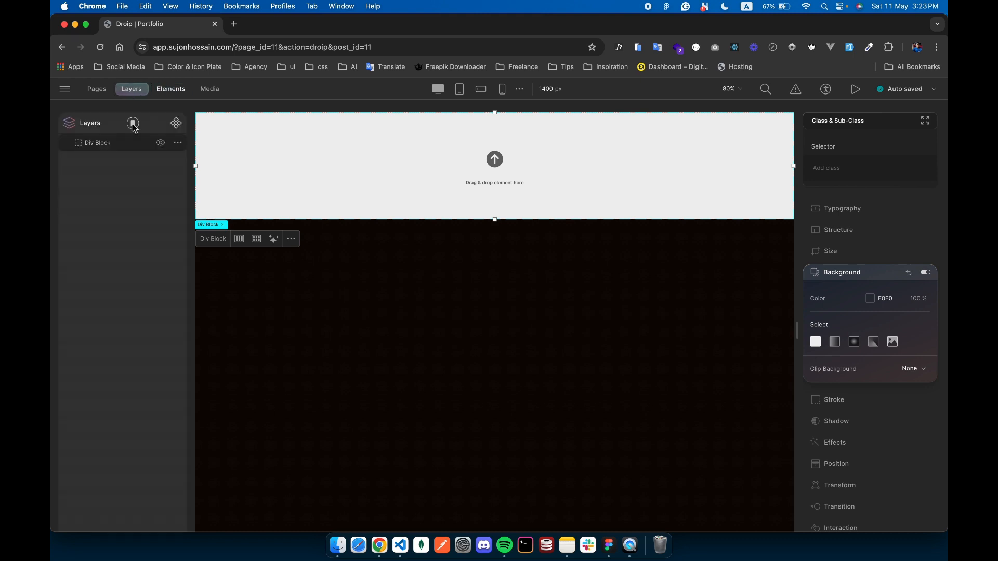
left_click(177, 144)
left_click(228, 153)
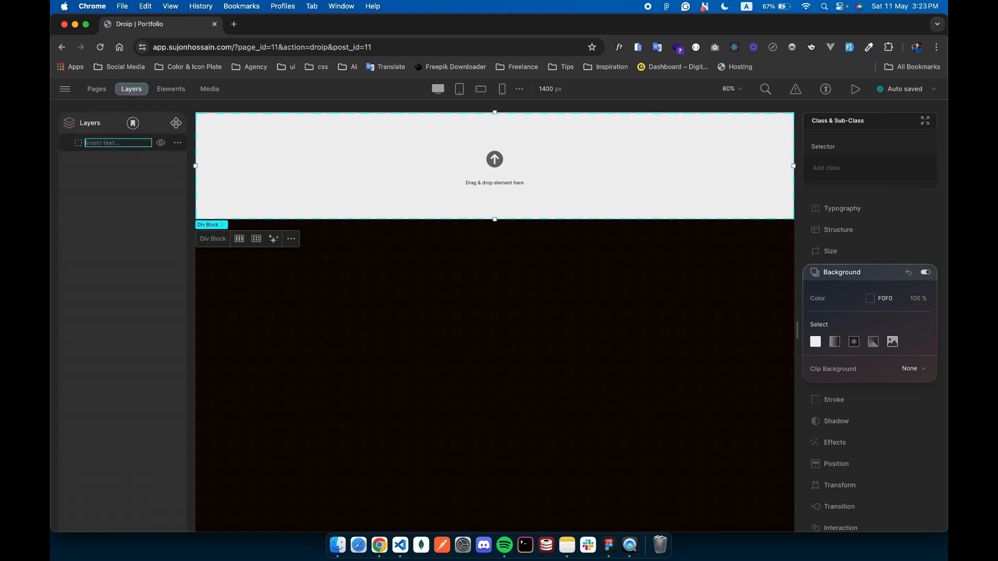
type("Header")
key("Return")
Assign the class header to the Header div block
left_click(832, 173)
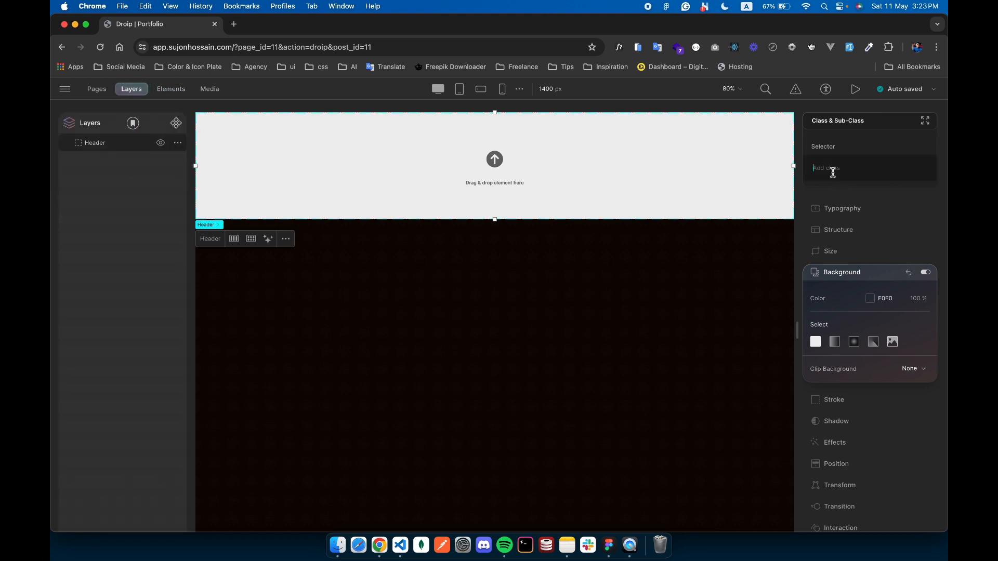
type("header")
key("Return")
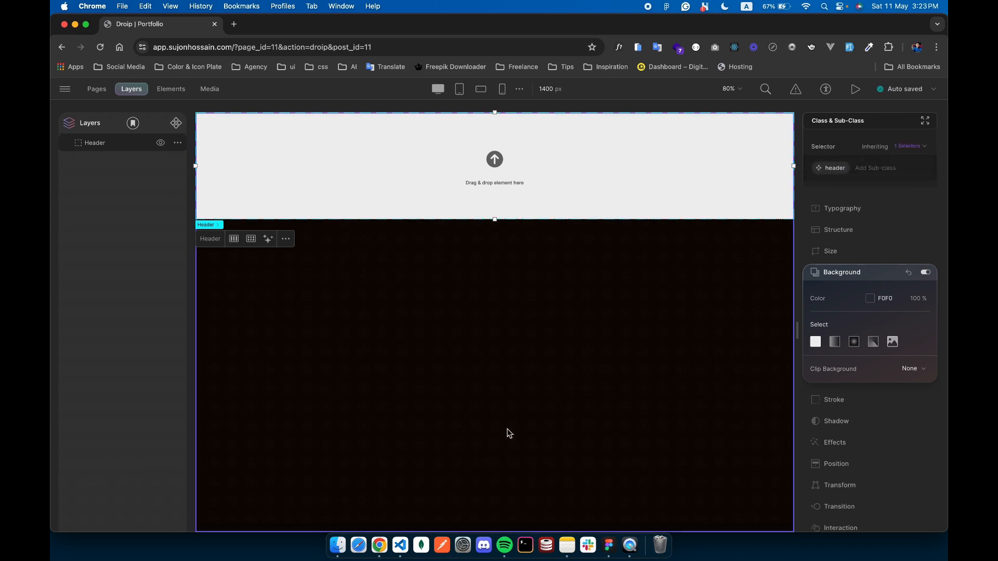
Switch to Figma and measure the navigation bar's content width from the mangeo logo to the Sign In button
left_click(609, 543)
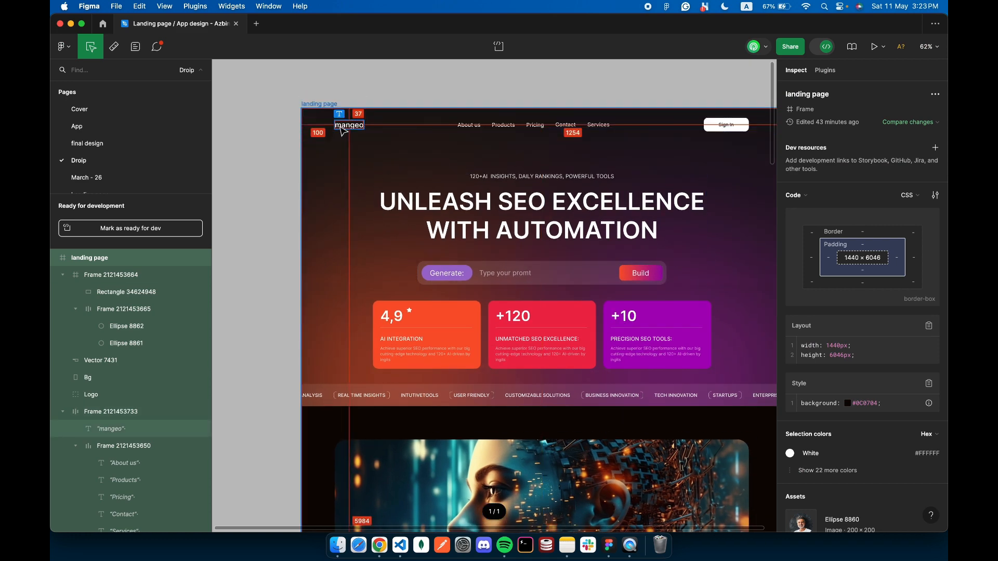
left_click(114, 48)
scroll(385, 99, "up", 5)
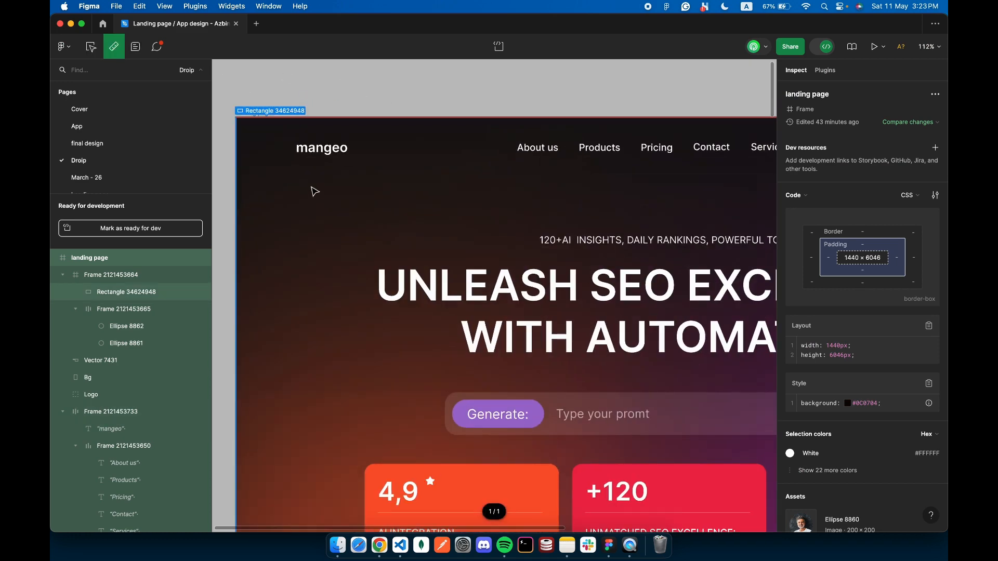
scroll(774, 160, "right", 3)
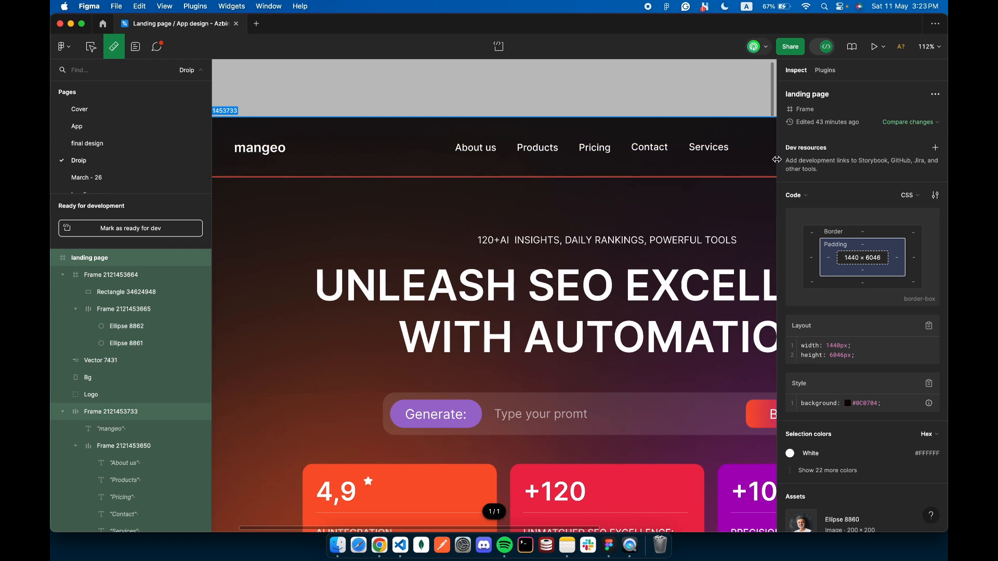
scroll(675, 182, "down", 5)
scroll(483, 162, "right", 5)
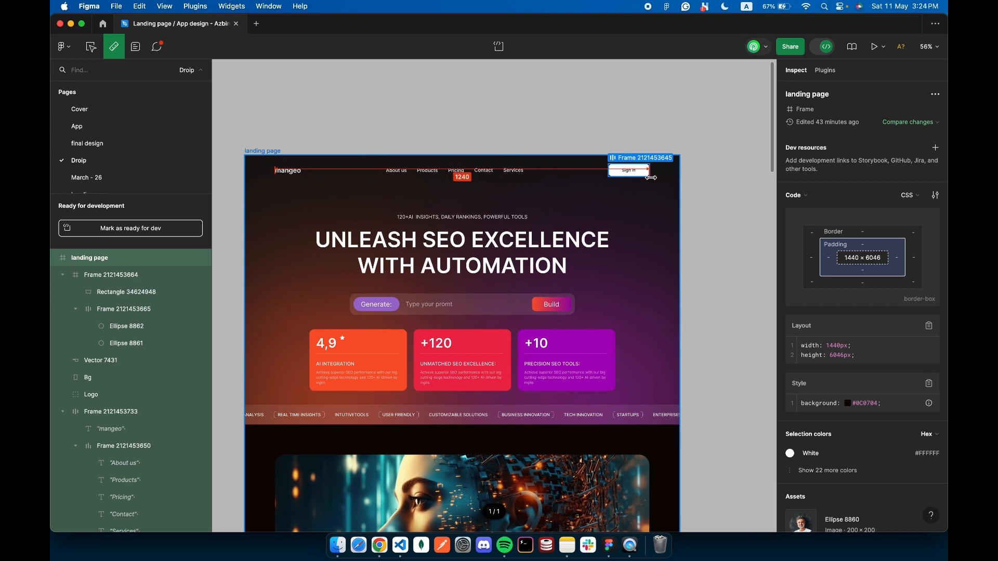
Switch back to Droip in Chrome and insert a container inside the Header div block
left_click(380, 543)
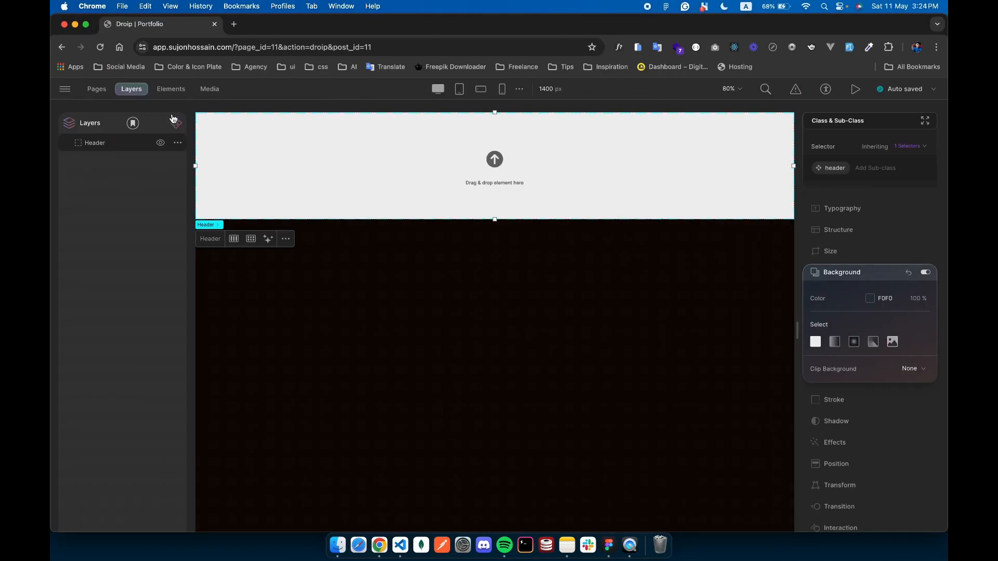
left_click(171, 89)
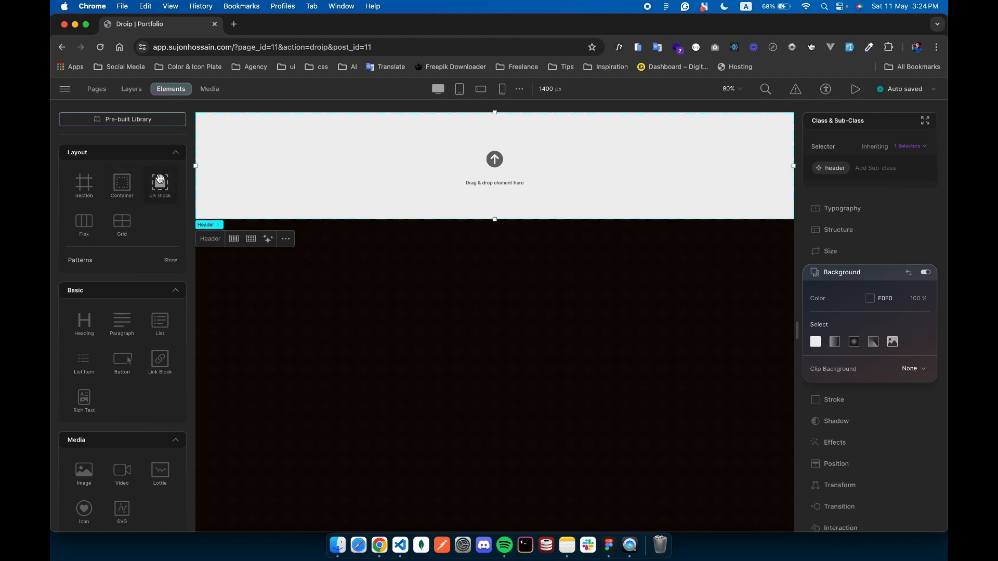
left_click(118, 186)
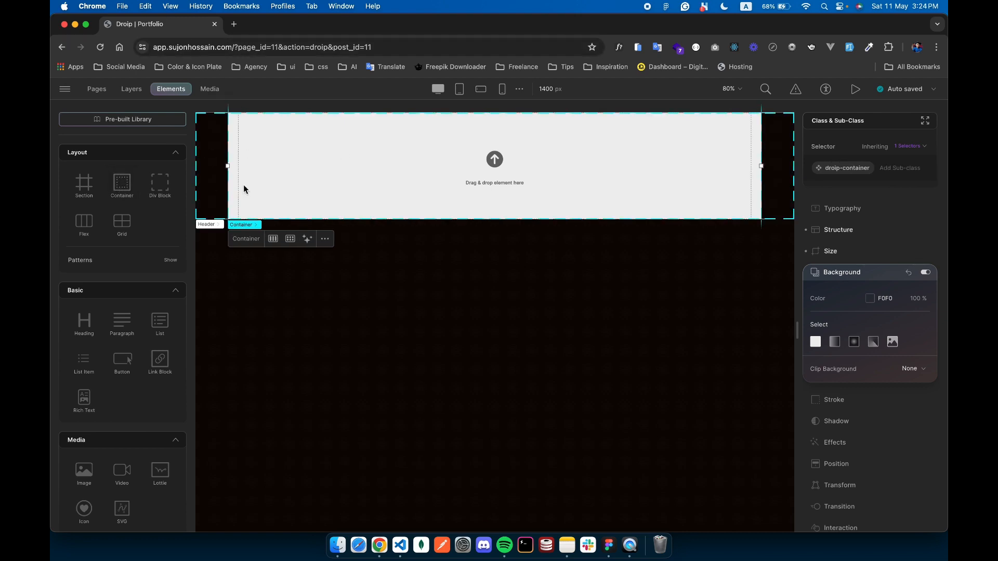
Check the container's side padding, set its maximum width to 1288 px and give it the container sub-class
left_click(820, 272)
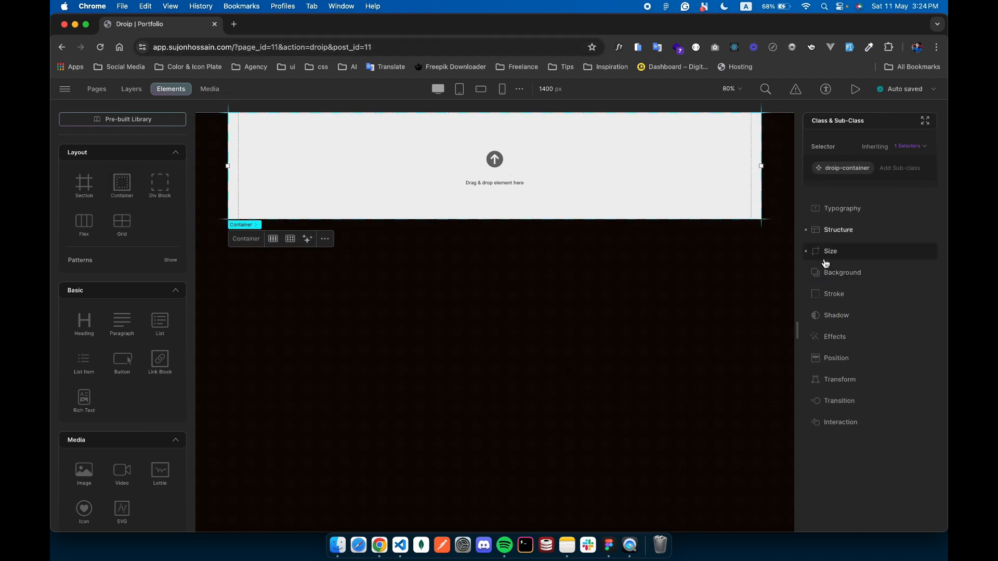
left_click(831, 252)
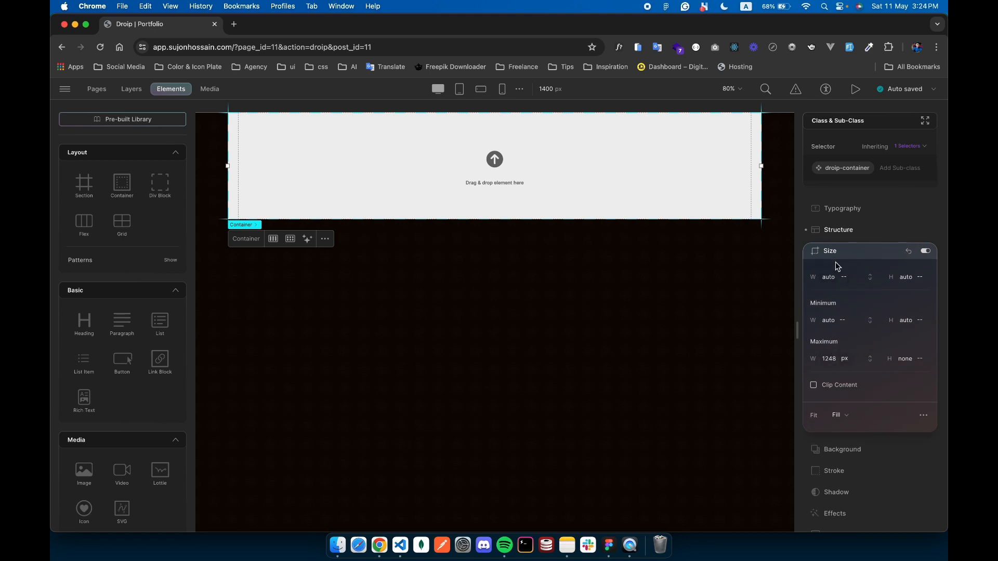
left_click(838, 230)
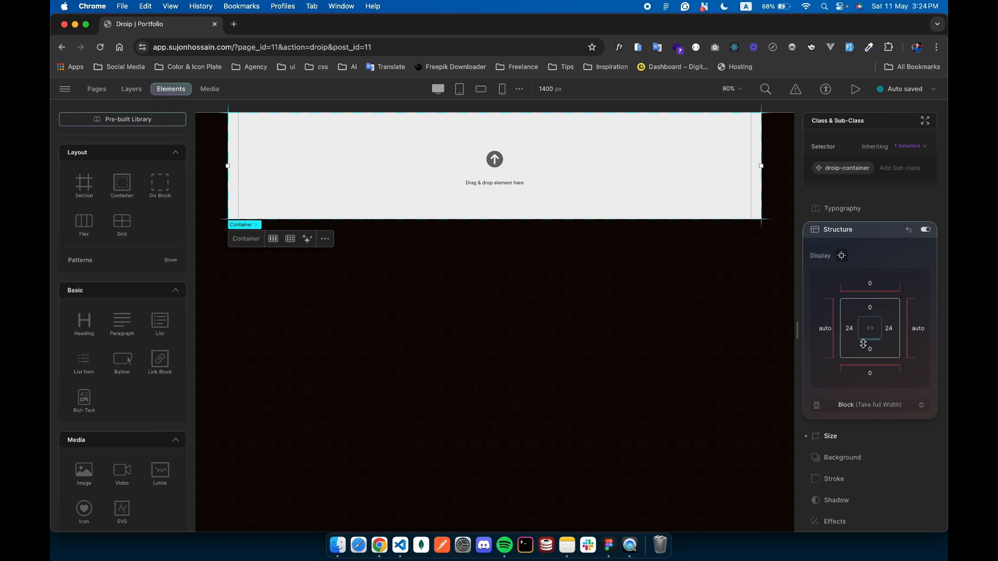
scroll(859, 333, "down", 1)
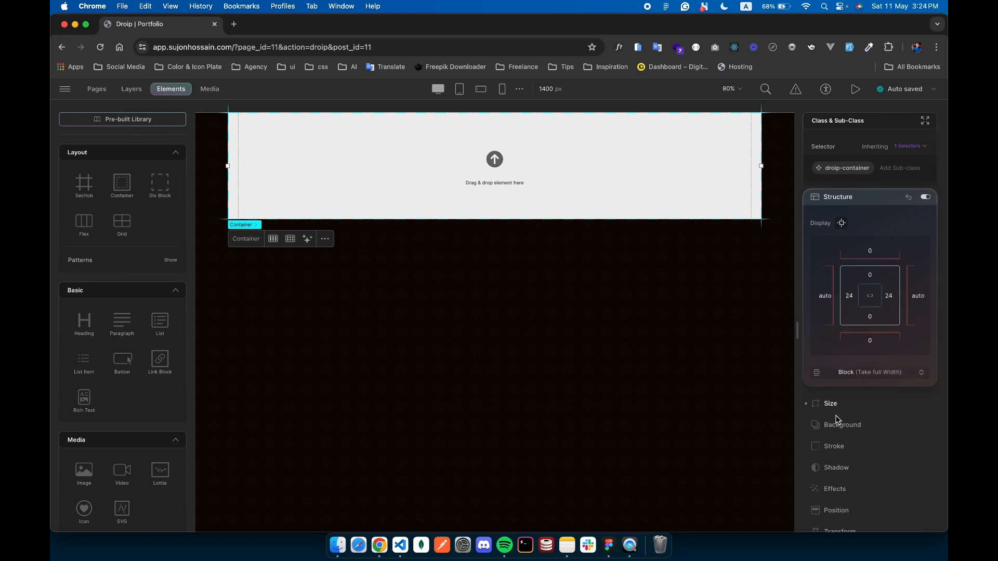
left_click(826, 403)
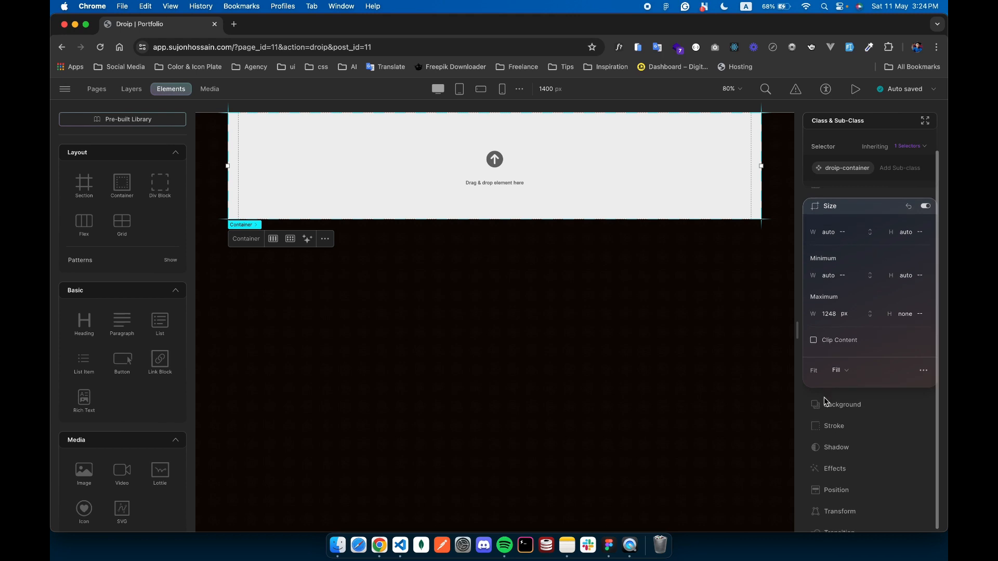
left_click(833, 314)
key("BackSpace")
type("1288")
key("Return")
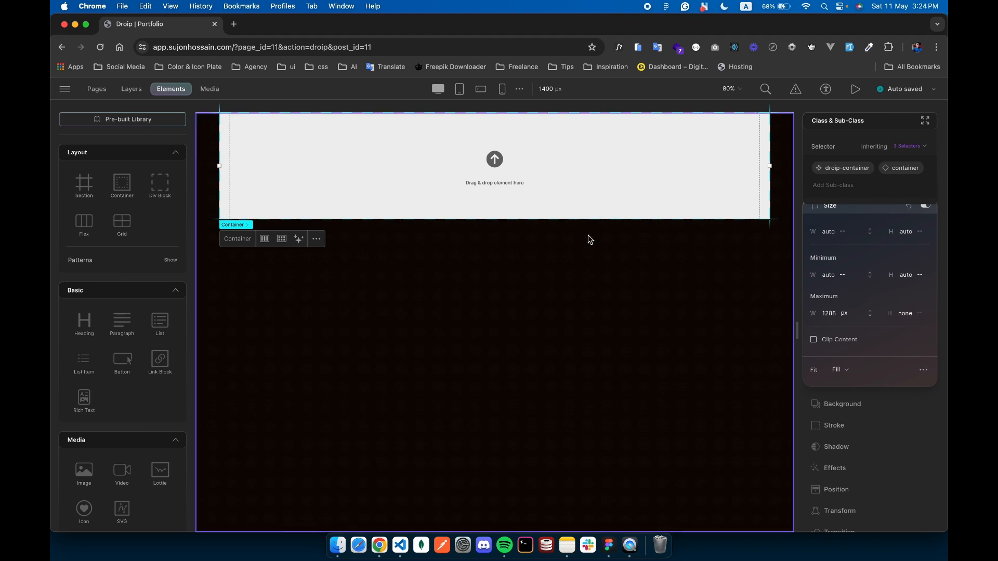
Insert a div block inside the container and rename it Nav
left_click(167, 184)
left_click(132, 93)
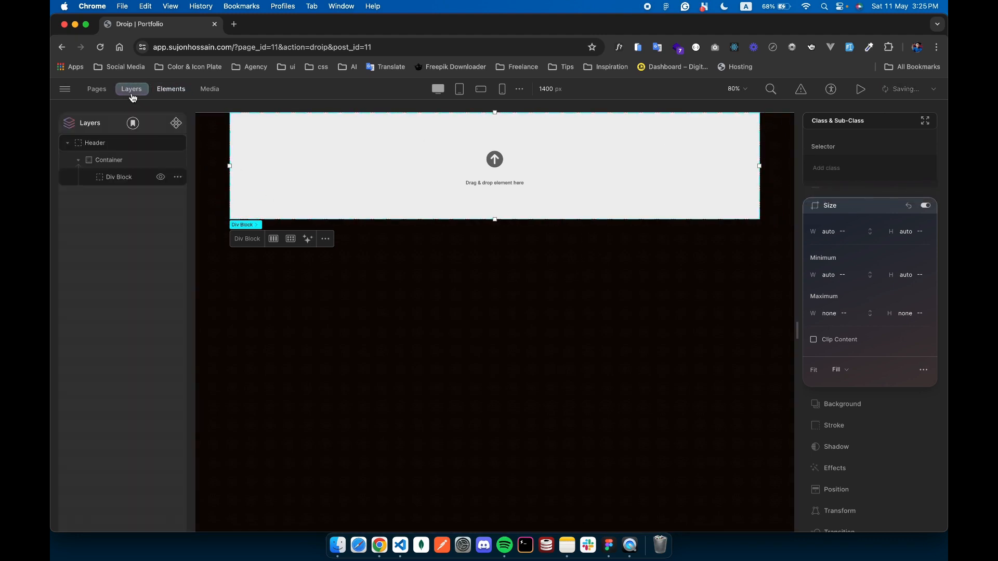
left_click(178, 177)
left_click(207, 183)
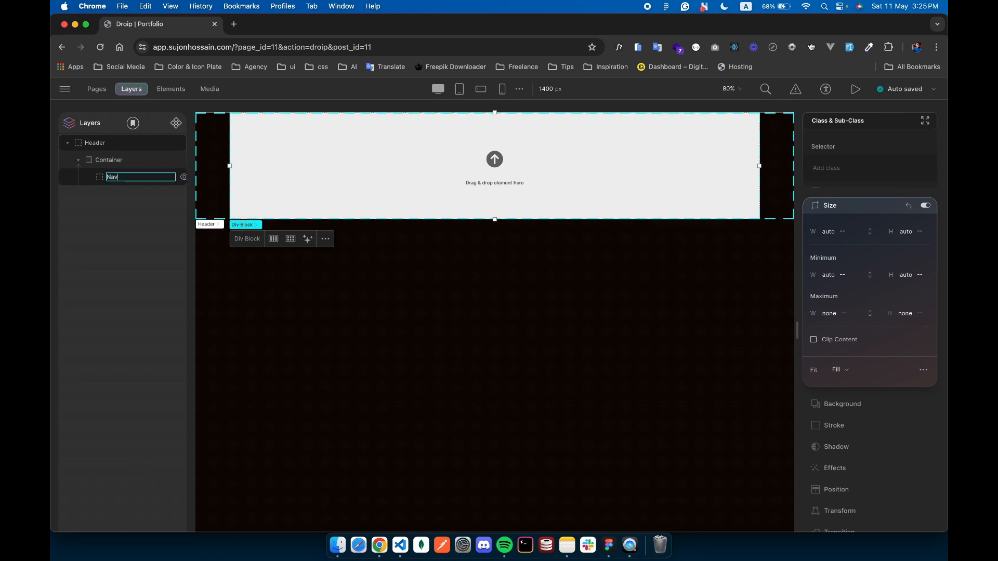
key("Return")
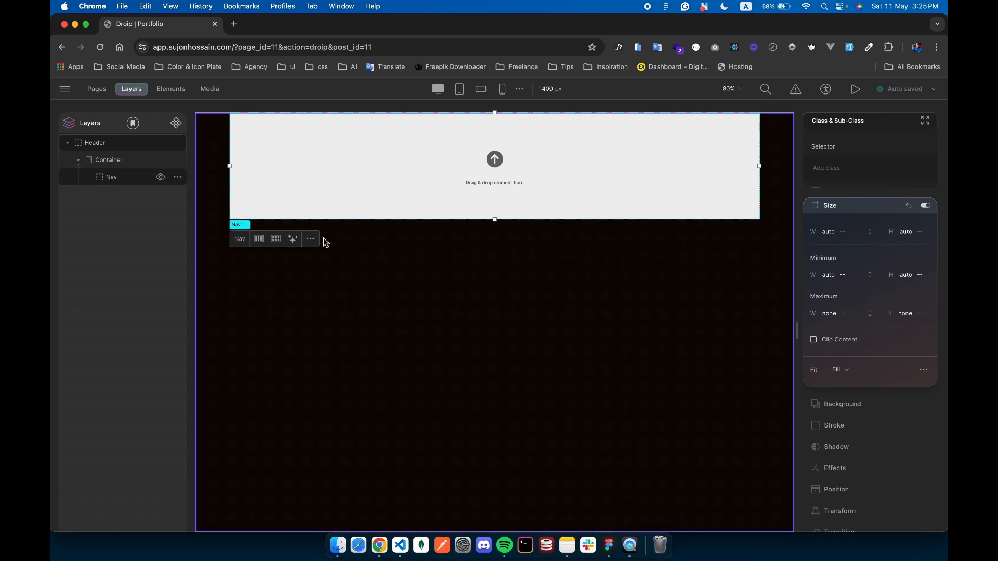
Add a heading, a list and a button inside the Nav div block
left_click(167, 90)
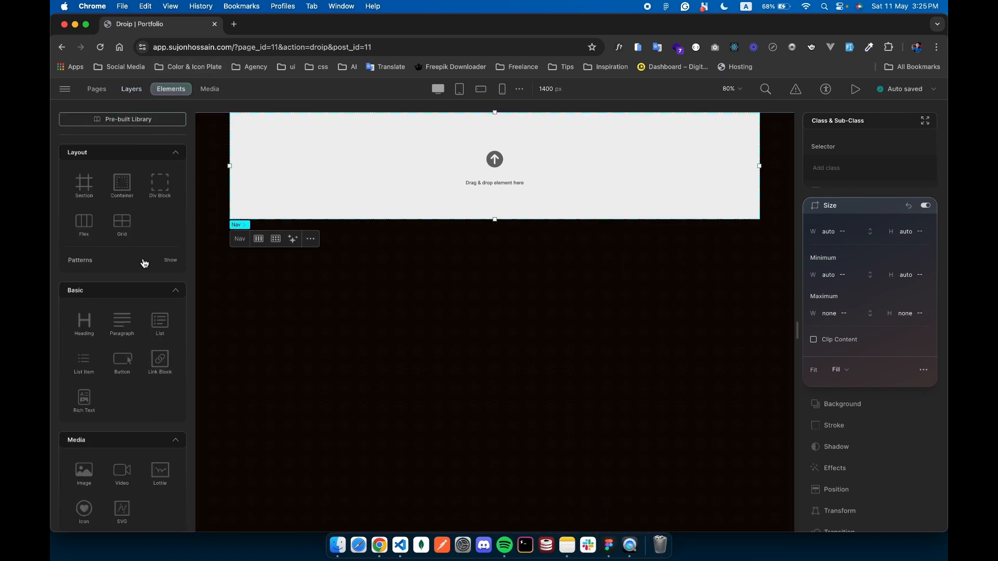
left_click(84, 321)
left_click(136, 93)
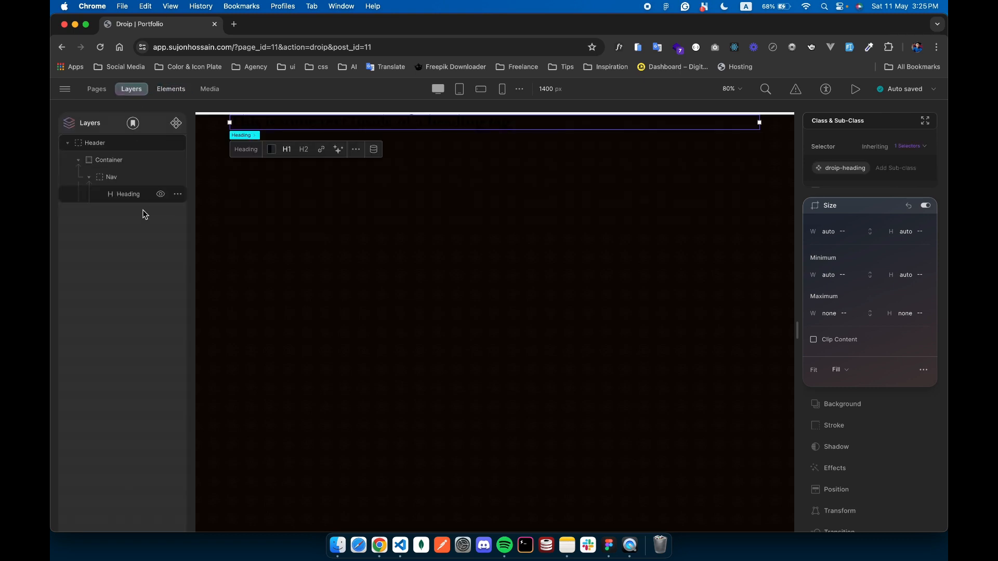
left_click(169, 89)
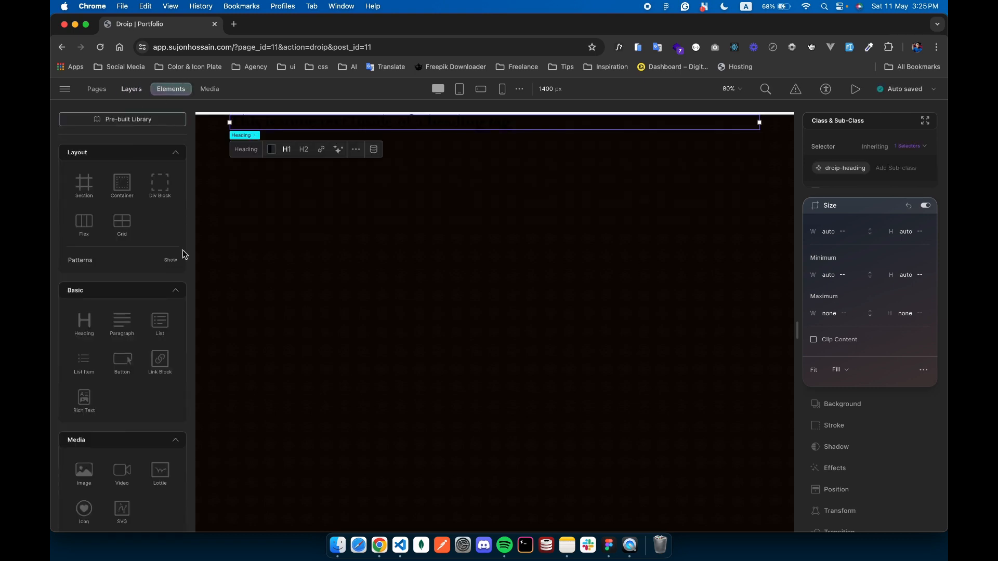
left_click(156, 321)
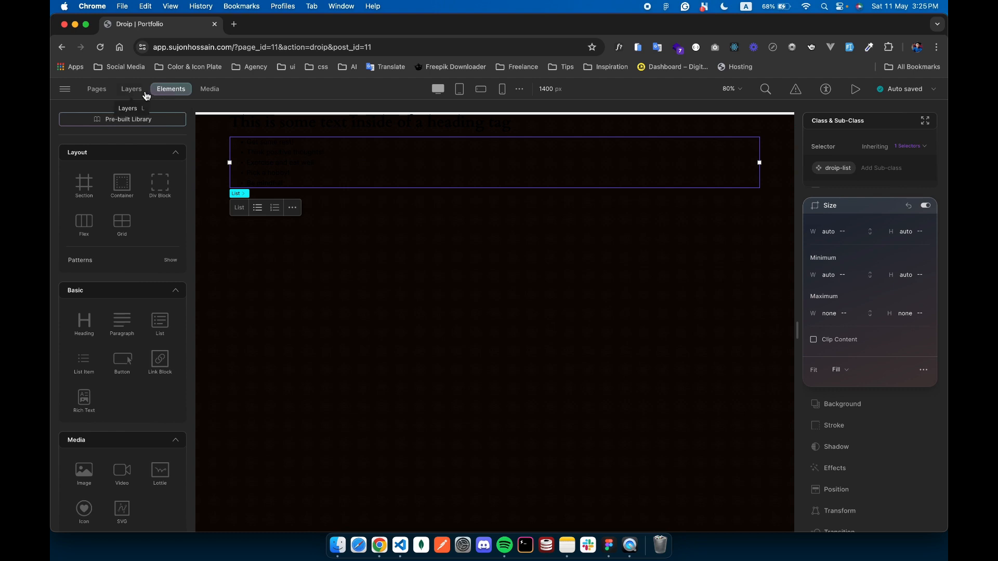
left_click(122, 359)
Detach the droip-heading class from the heading and the droip-list class from the list
left_click(248, 124)
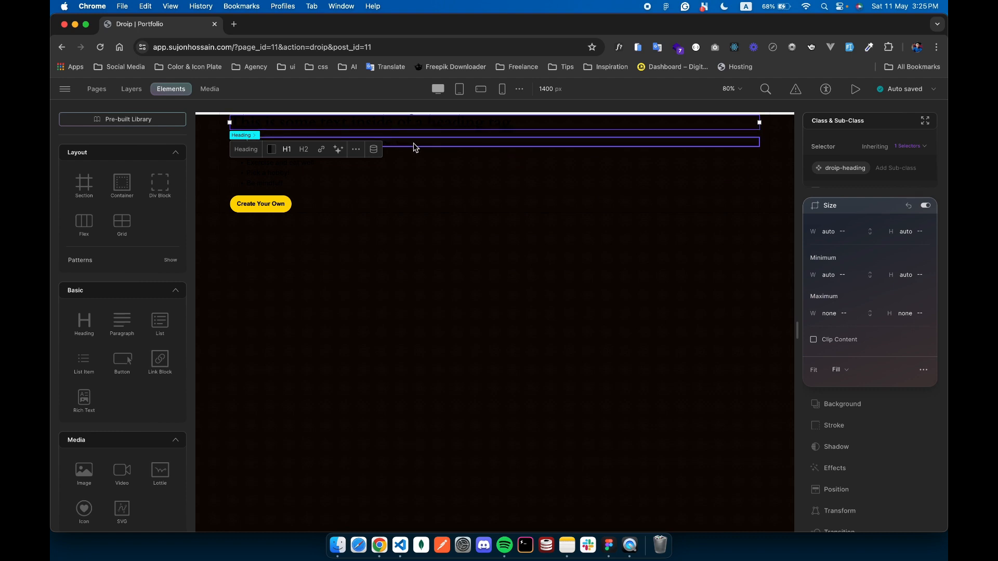
left_click(864, 179)
left_click(875, 204)
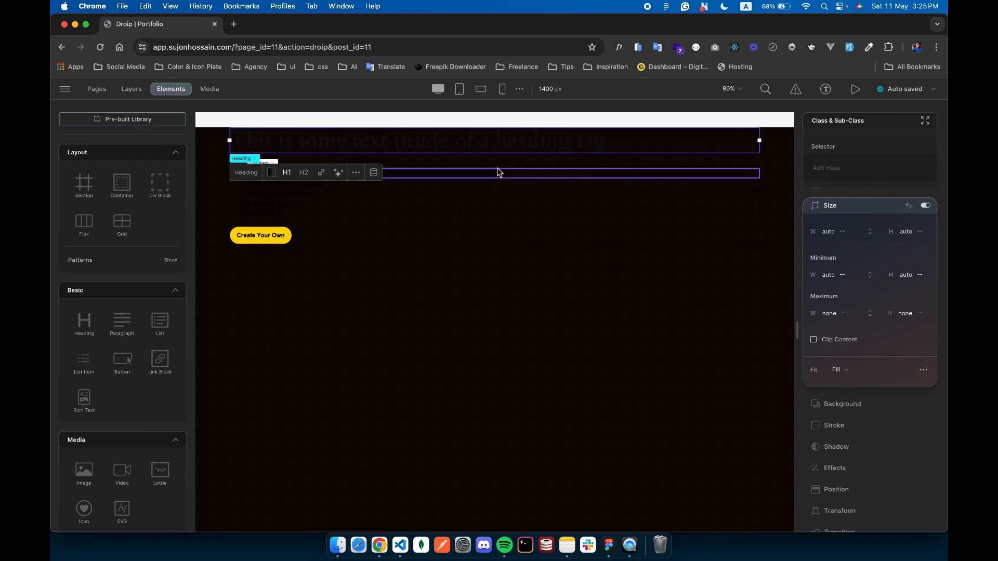
left_click(497, 172)
left_click(132, 89)
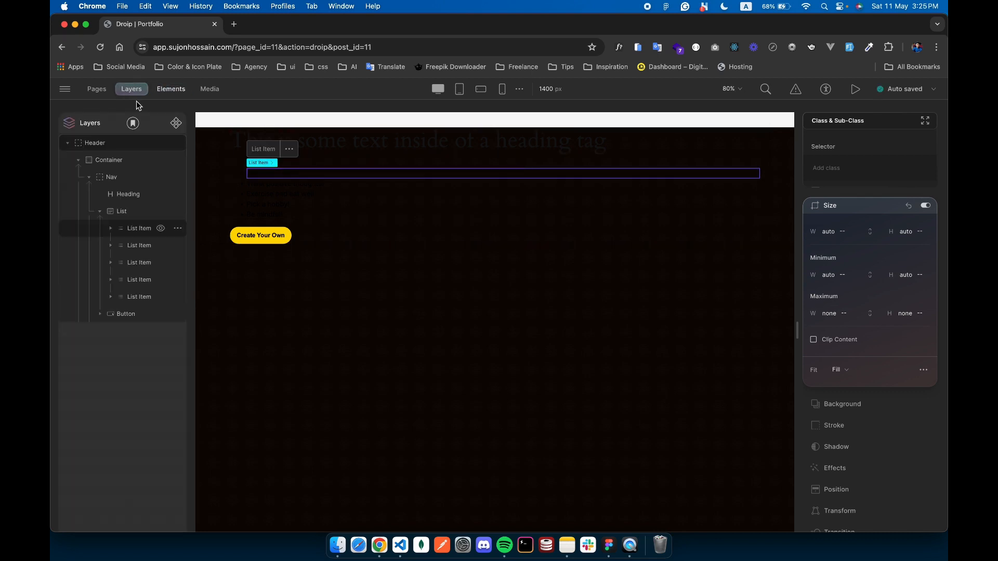
left_click(126, 218)
left_click(856, 170)
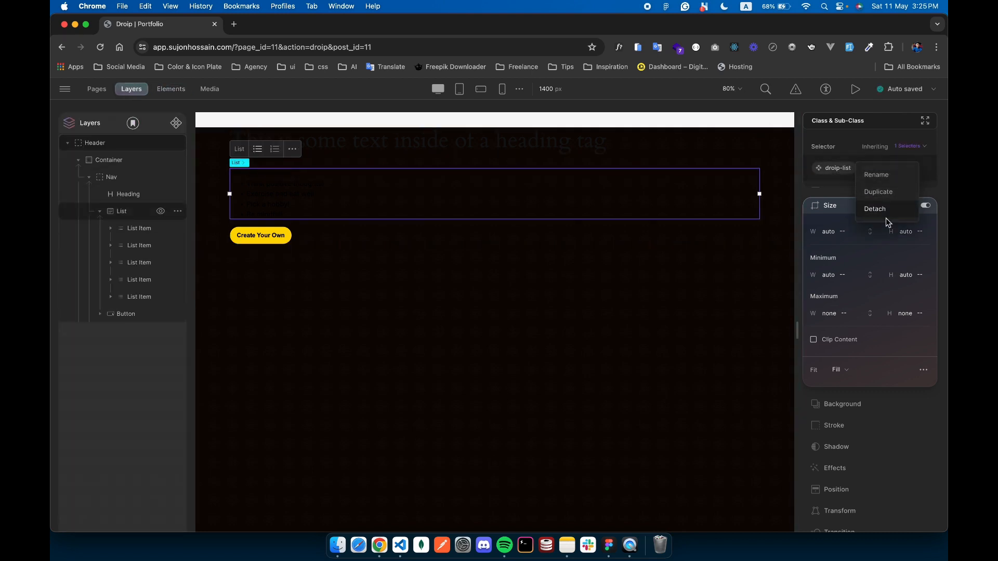
left_click(875, 209)
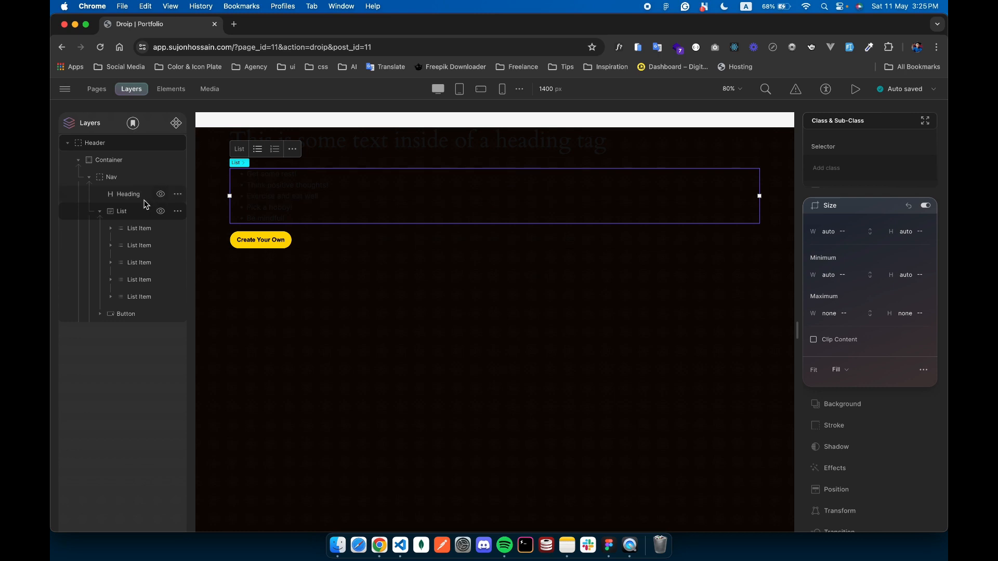
Set the heading's text color to white (FFFFFF)
left_click(117, 193)
left_click(829, 207)
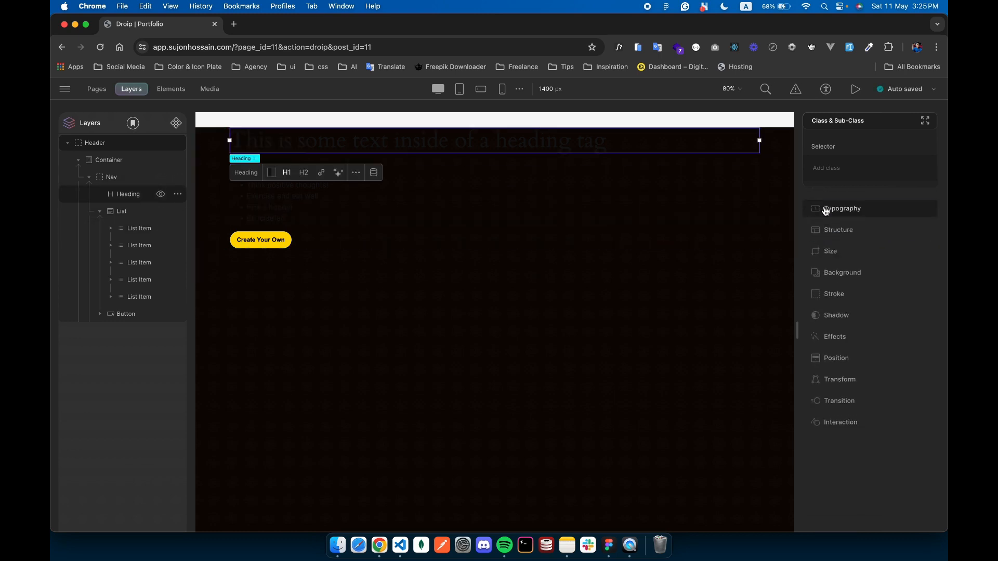
left_click(828, 213)
left_click(817, 299)
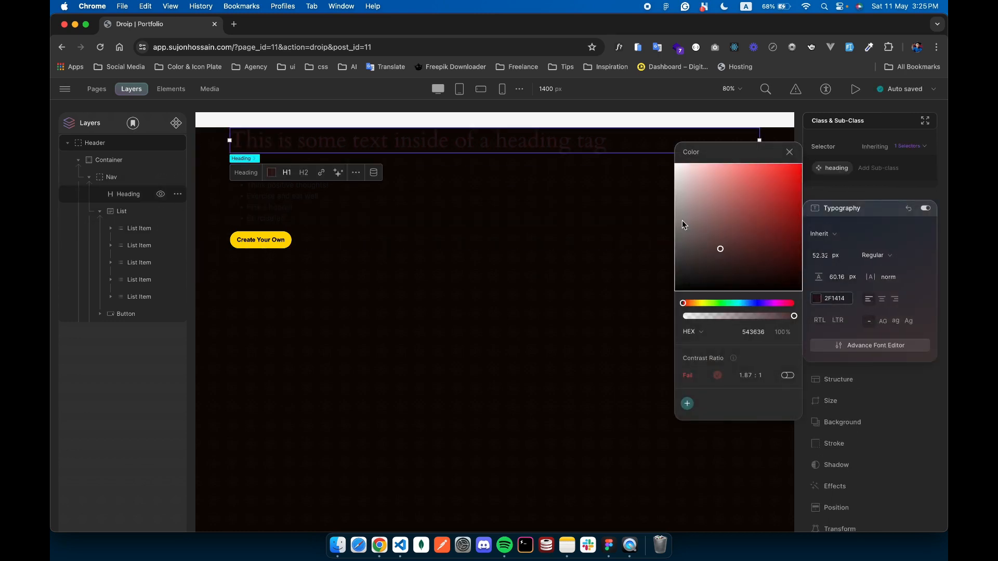
left_click_drag(682, 220, 603, 110)
Set the list's text color to white (FFFFFF)
left_click(125, 215)
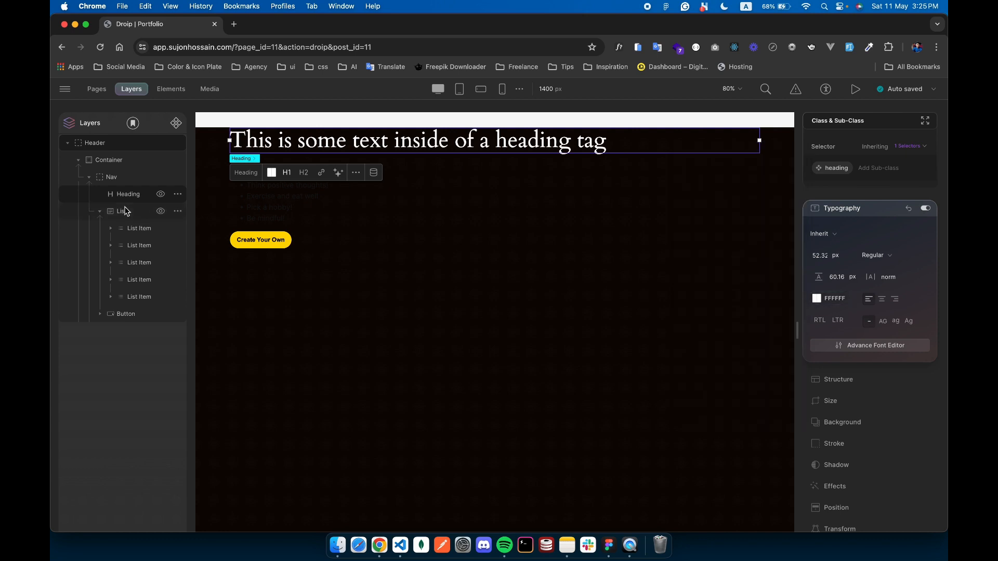
left_click(126, 213)
left_click(825, 297)
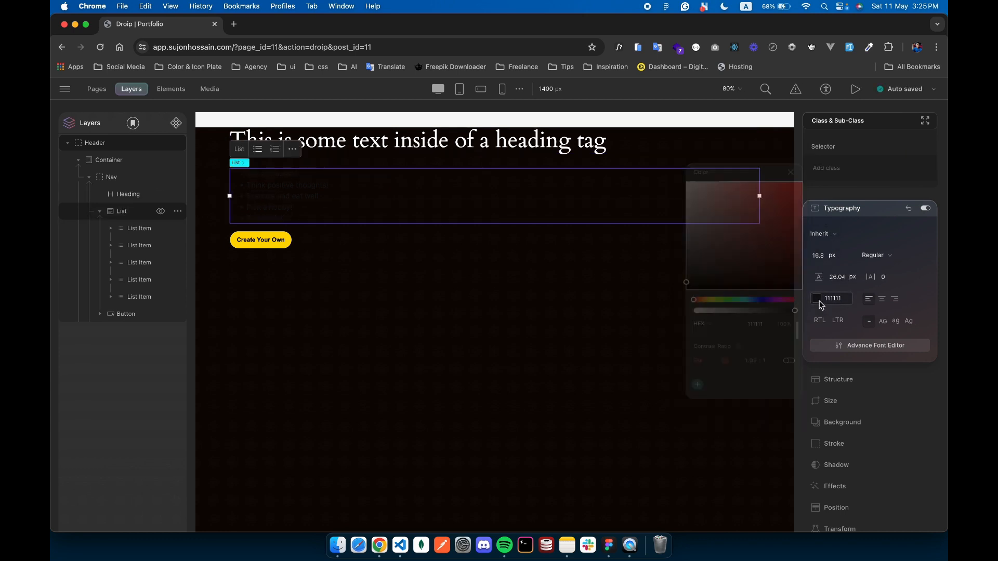
left_click_drag(711, 229, 618, 131)
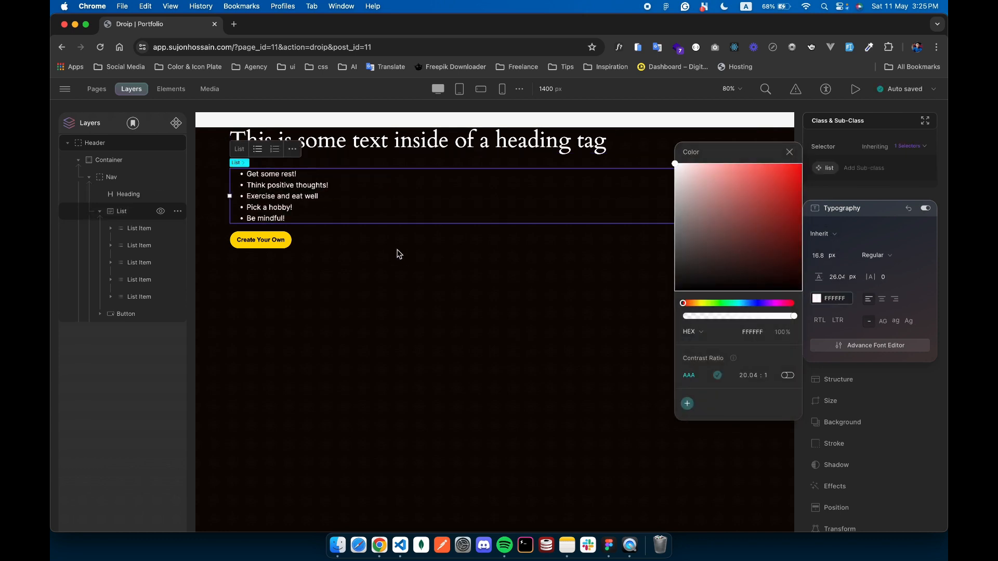
left_click(457, 279)
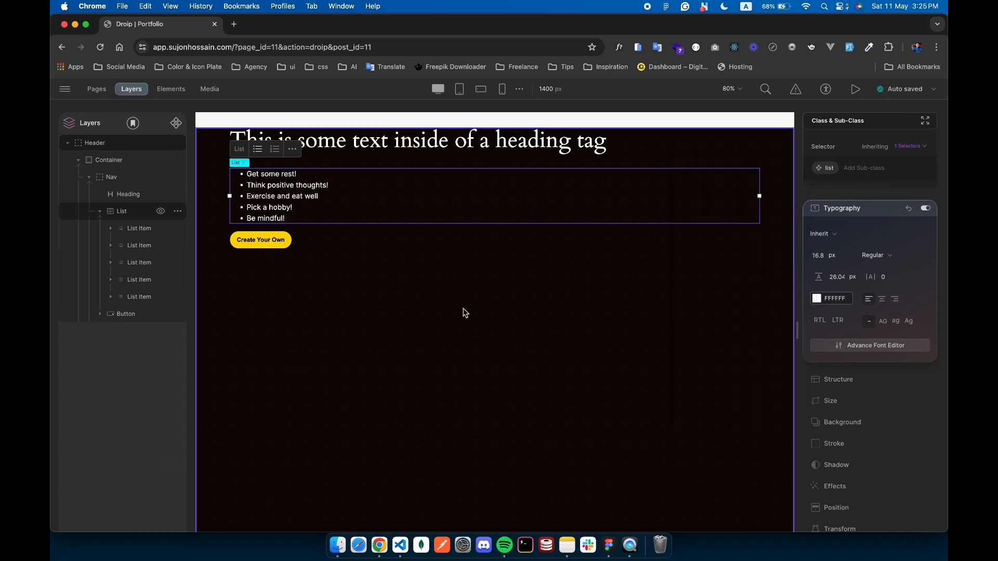
Duplicate the heading's class and detach the copy from the heading element
left_click(447, 148)
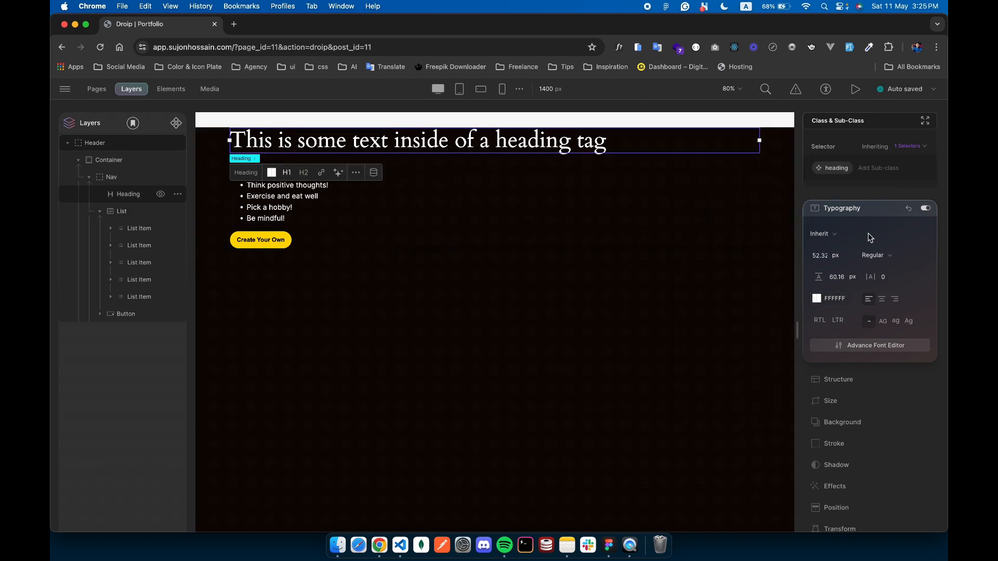
right_click(845, 169)
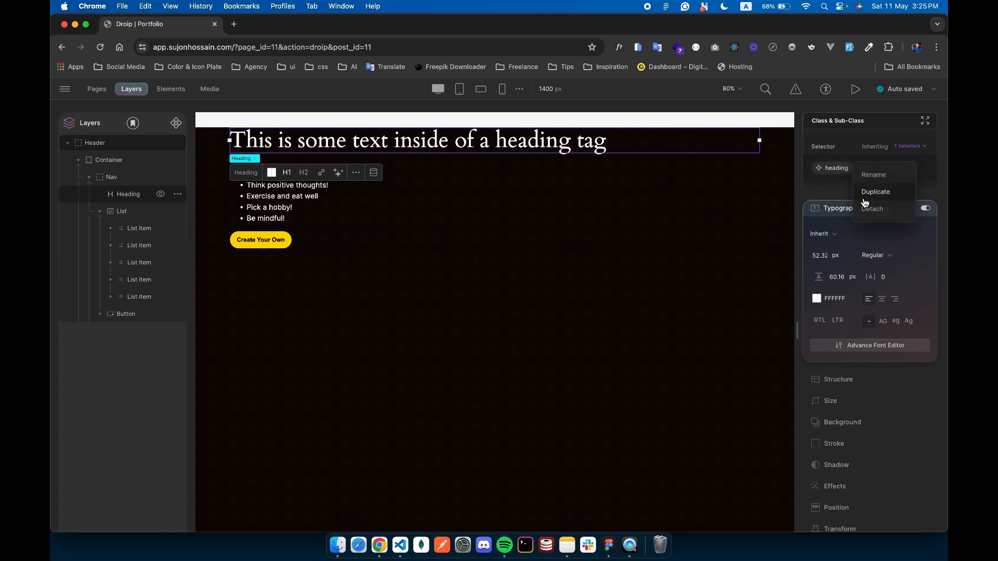
left_click(870, 203)
left_click(878, 168)
left_click(863, 168)
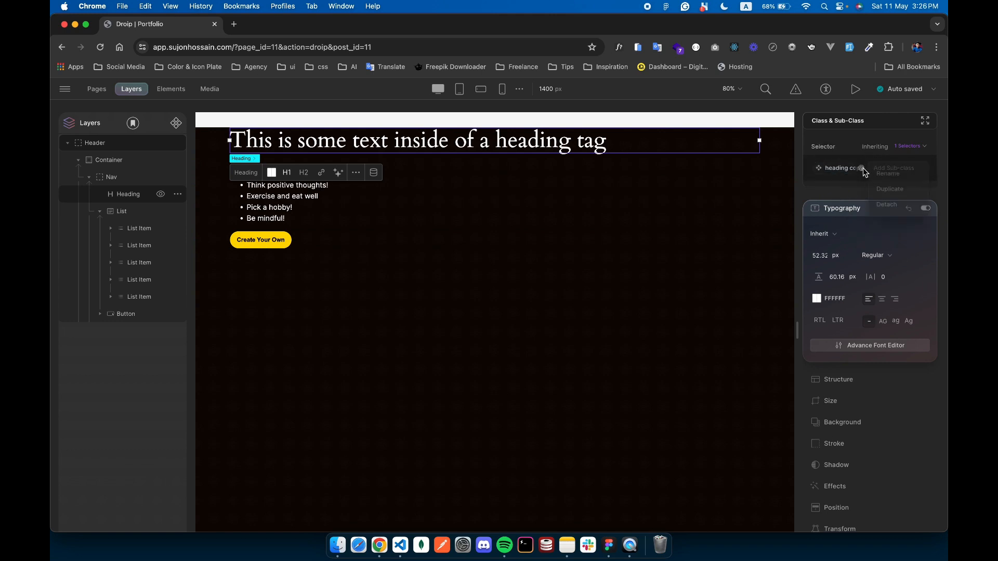
left_click(885, 209)
Assign the new class brand-name to the heading
left_click(849, 171)
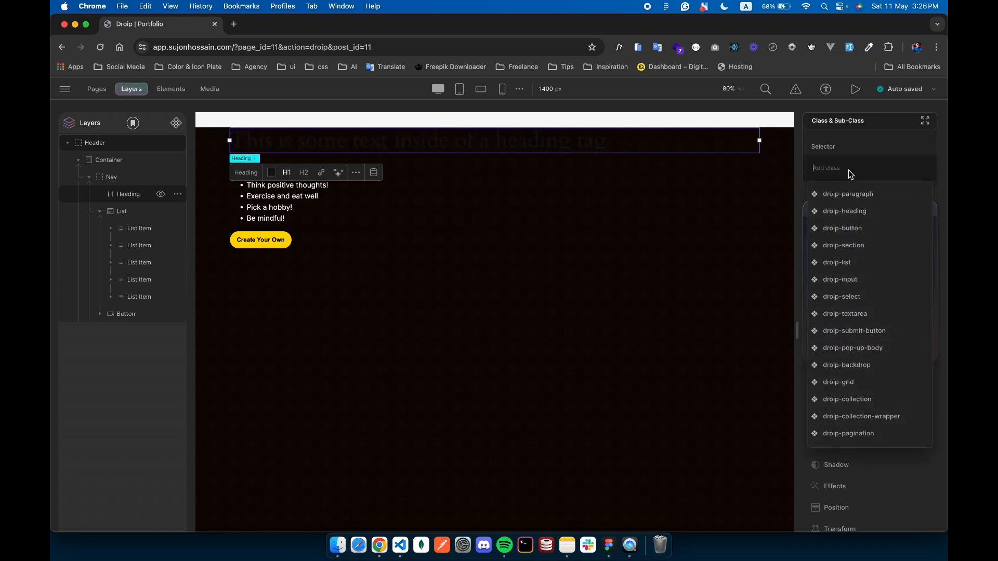
type("Brand")
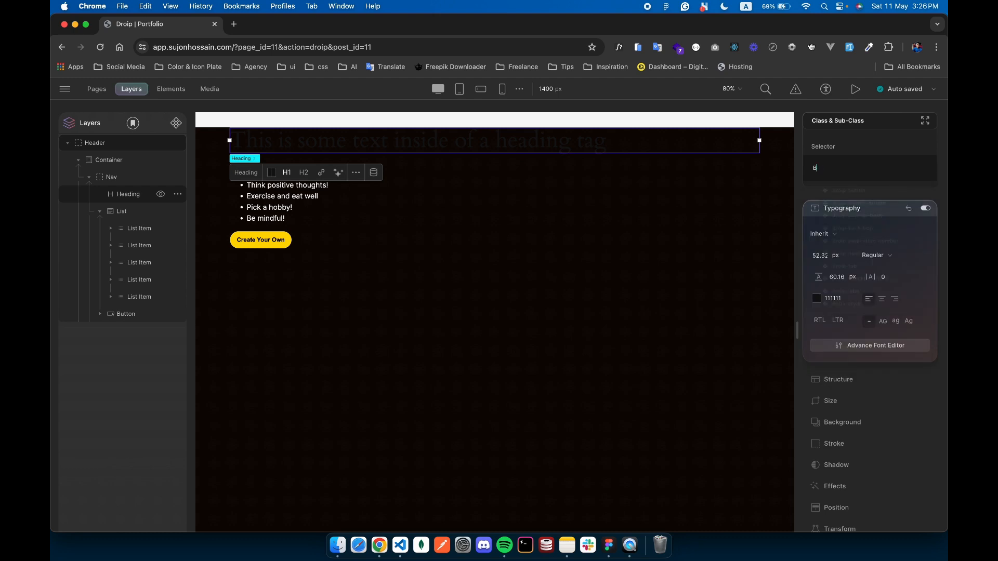
key("BackSpace")
type("brand-name")
key("Return")
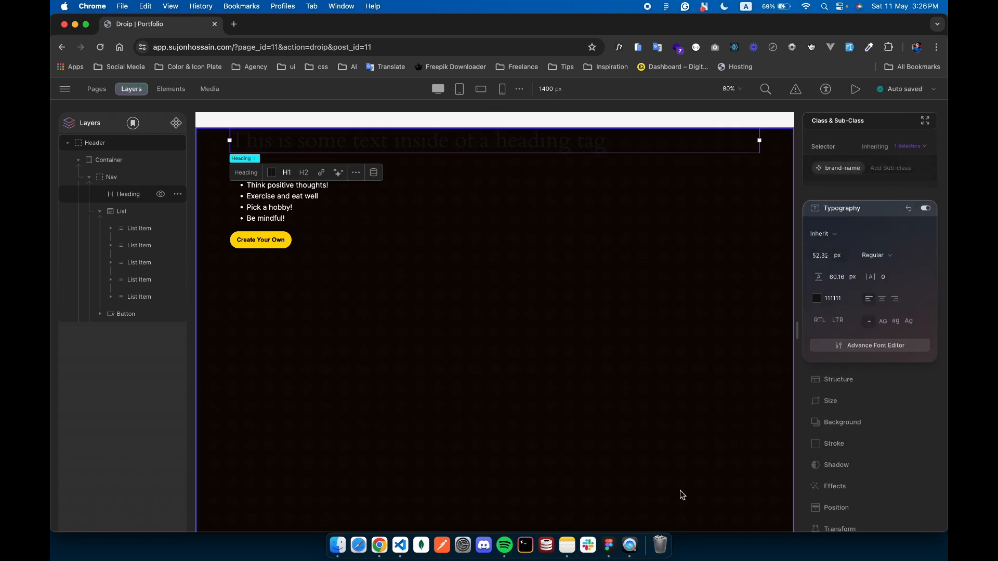
Switch to Figma and inspect the typography of the mangeo logo text in the navigation bar
left_click(609, 545)
scroll(322, 227, "up", 5)
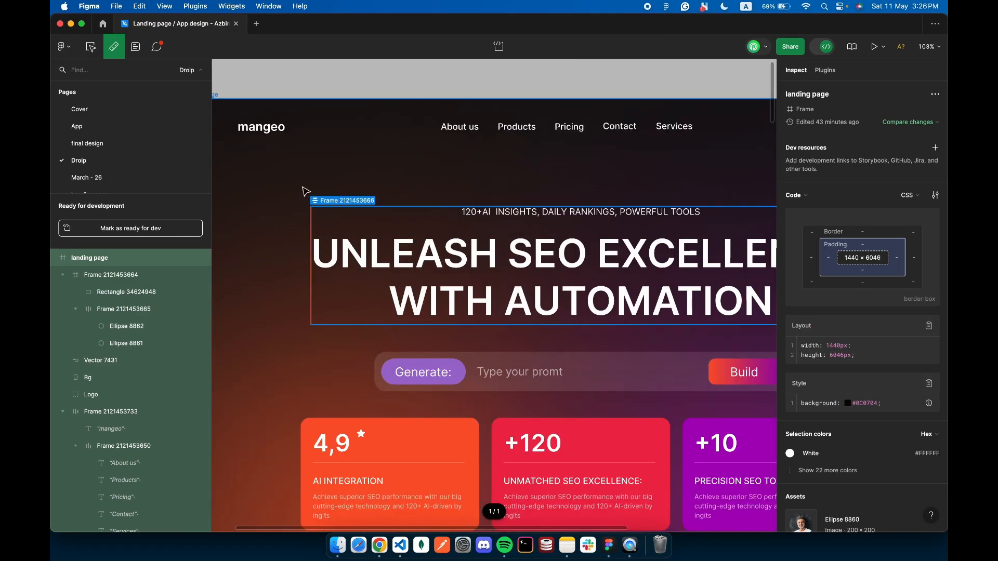
left_click(261, 127)
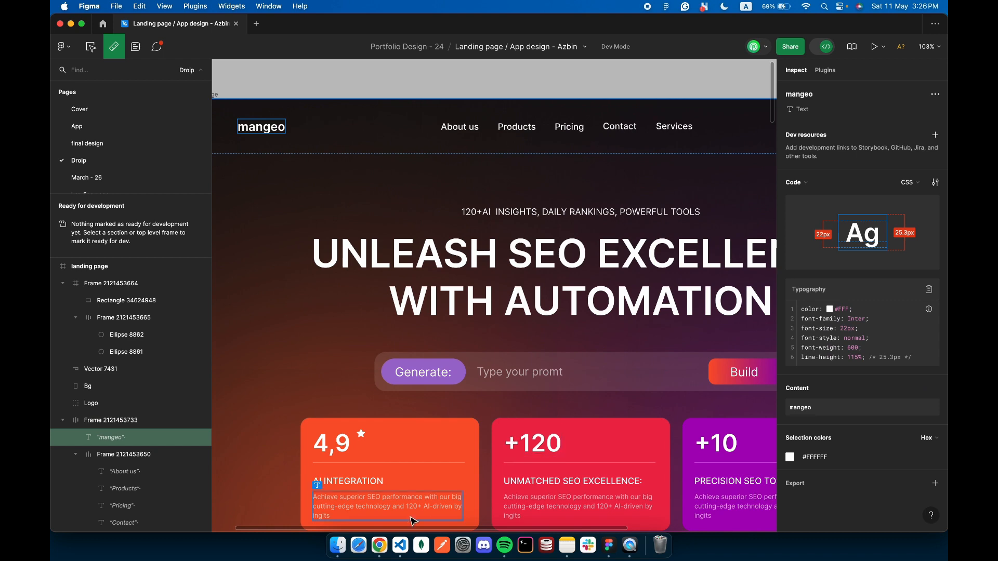
Switch back to Droip in Chrome and set the brand-name heading's font size to 22 px
left_click(379, 545)
left_click(821, 255)
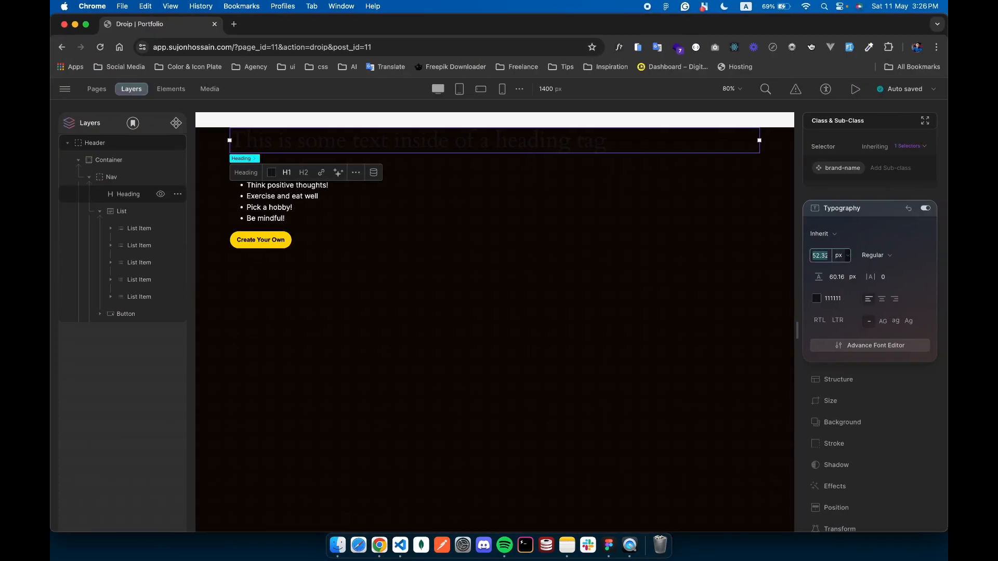
type("22")
key("Return")
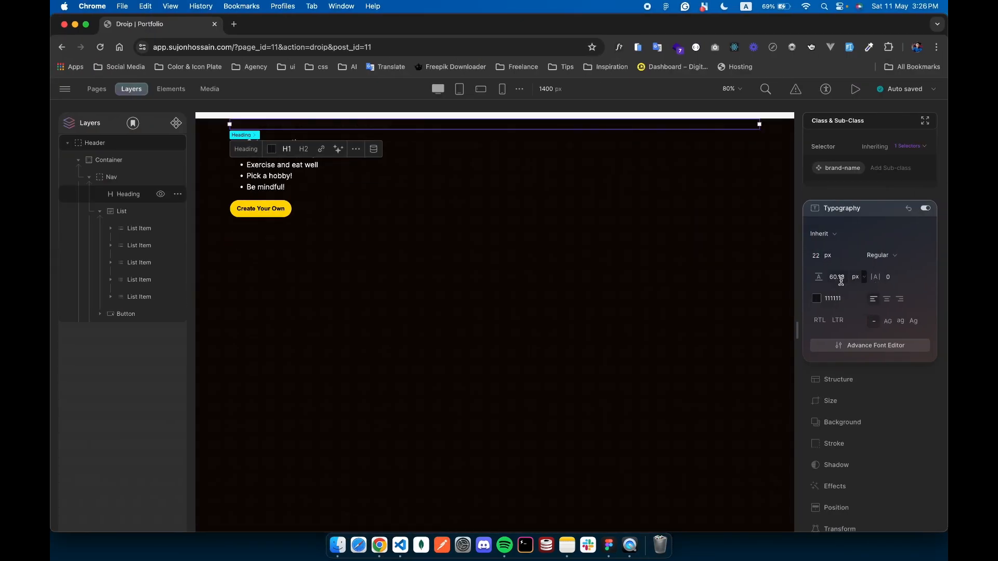
Review the heading's font weight and family options and check which fonts are installed in the custom fonts manager
left_click(877, 256)
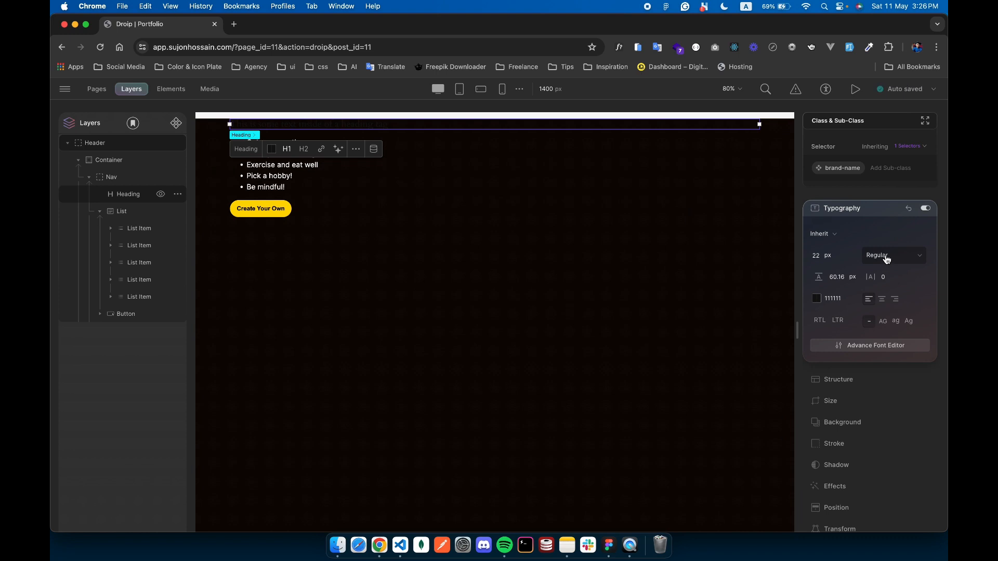
left_click(837, 237)
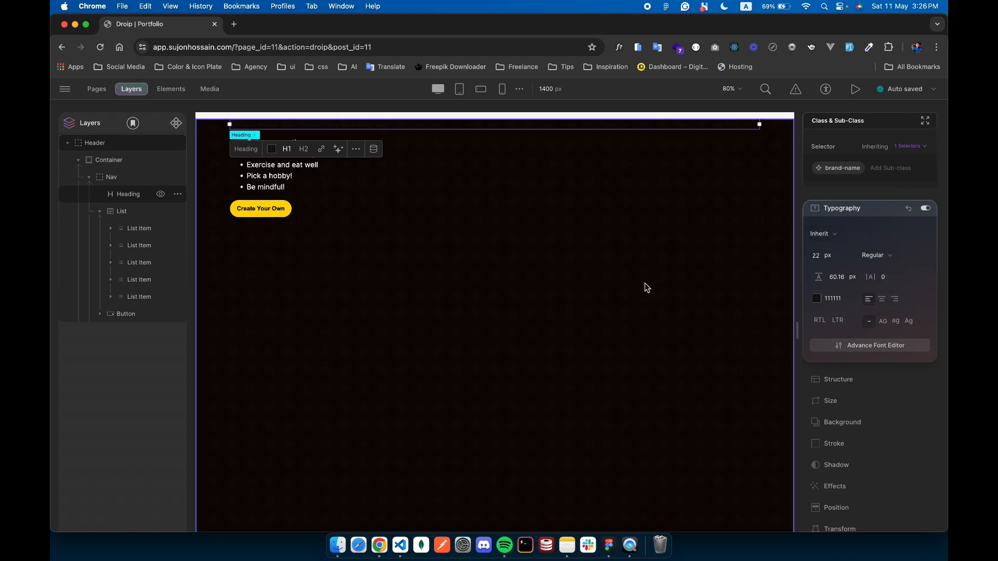
left_click(66, 91)
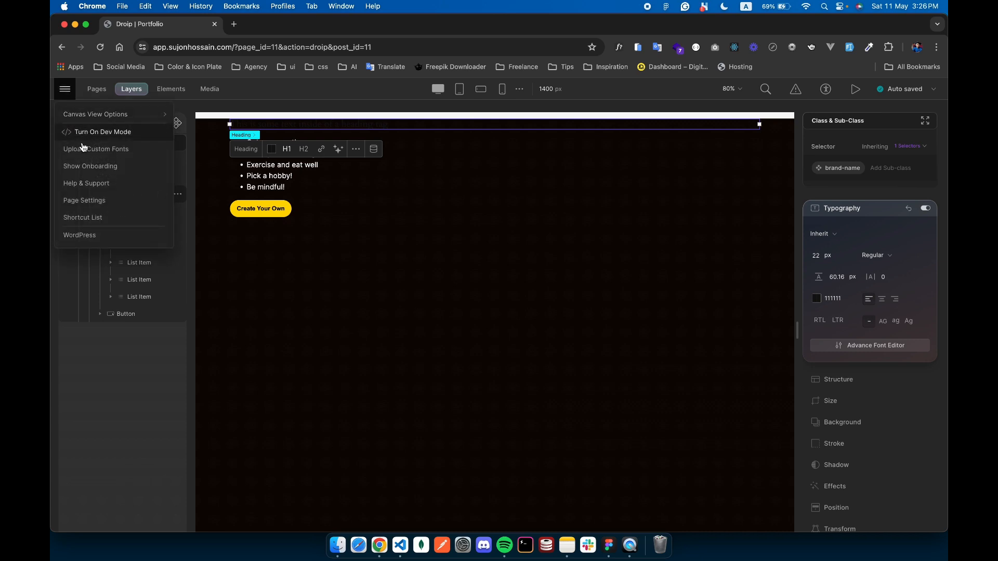
left_click(117, 151)
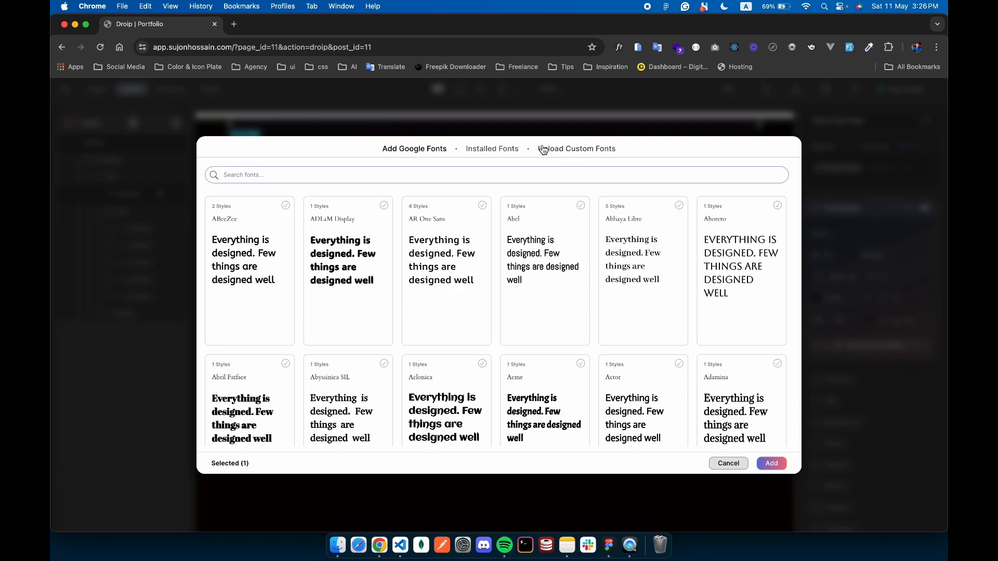
left_click(502, 150)
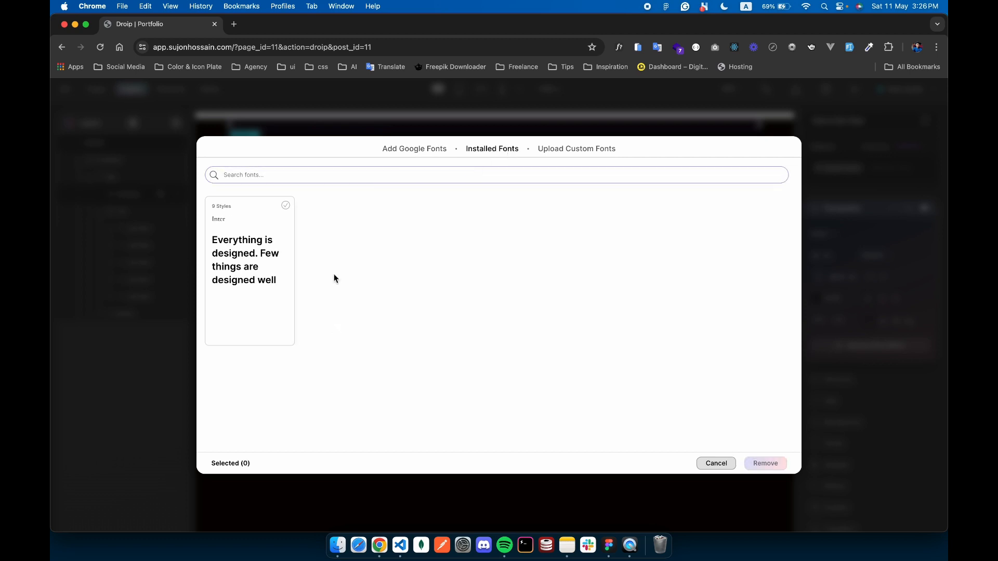
left_click(258, 235)
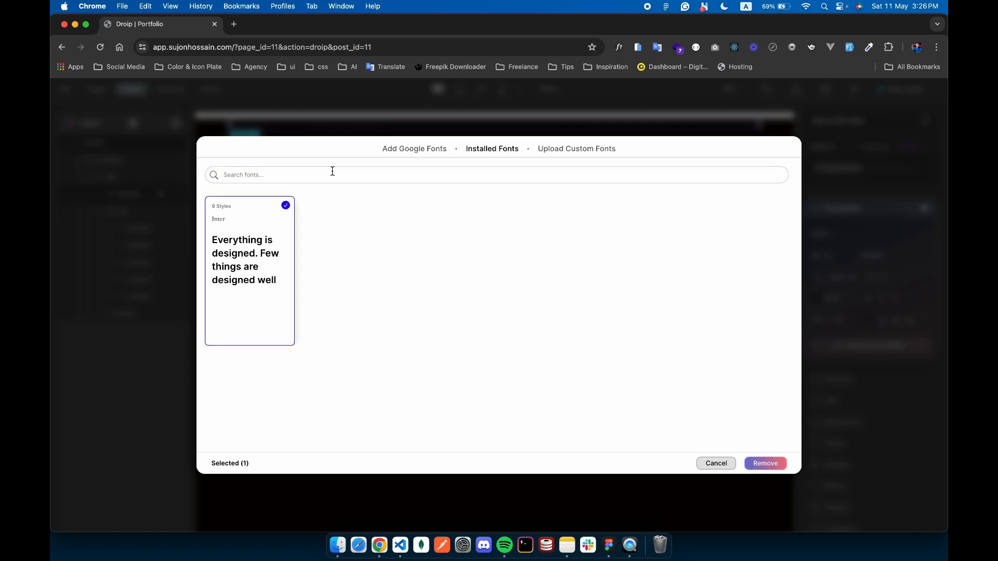
left_click(717, 463)
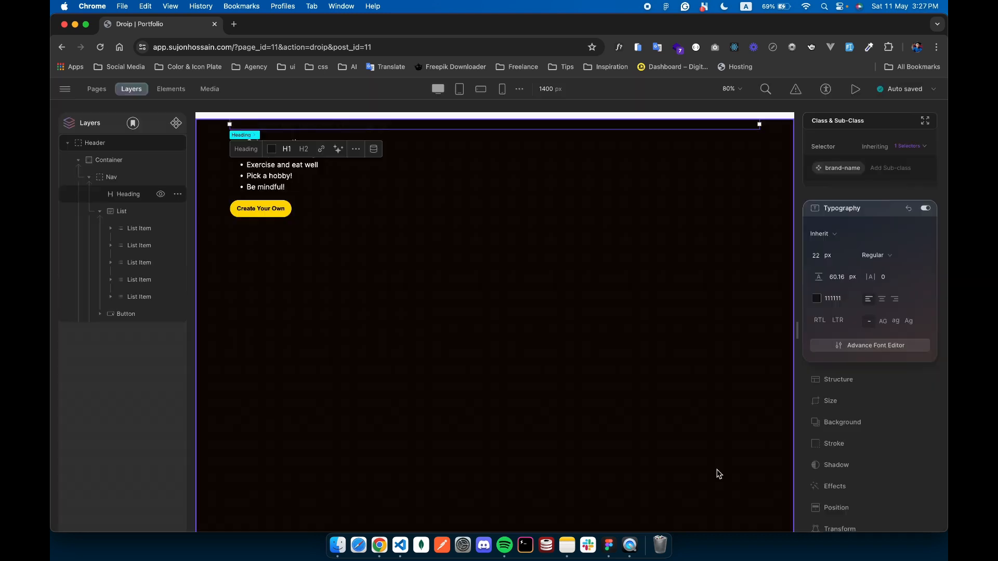
Set the brand-name heading's font family to Inter and its text color to white (FFFFFF)
left_click(829, 256)
left_click(834, 269)
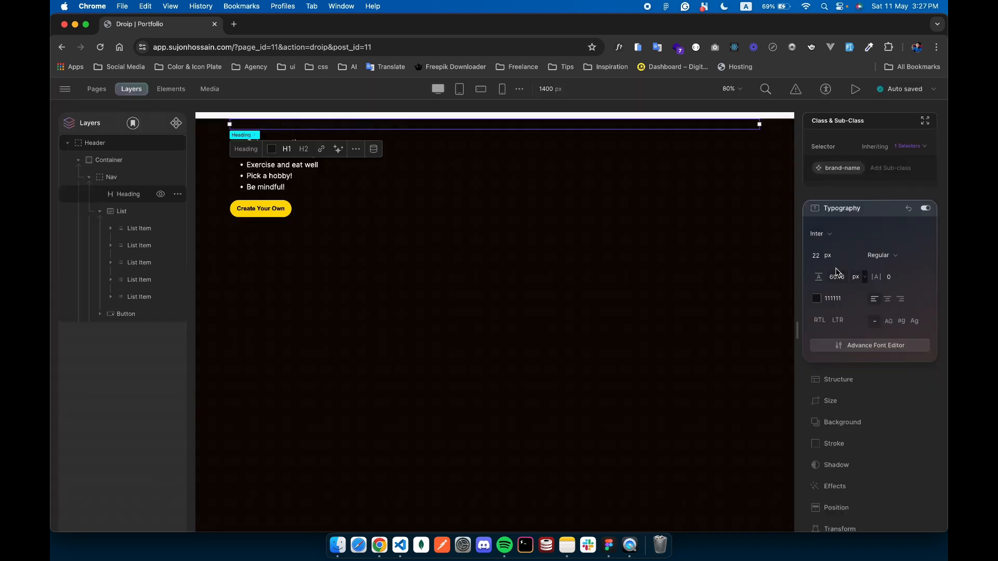
left_click(817, 298)
left_click_drag(750, 254, 645, 138)
Set the brand-name heading's line height to 28 px and its font weight to Semi Bold
left_click(843, 281)
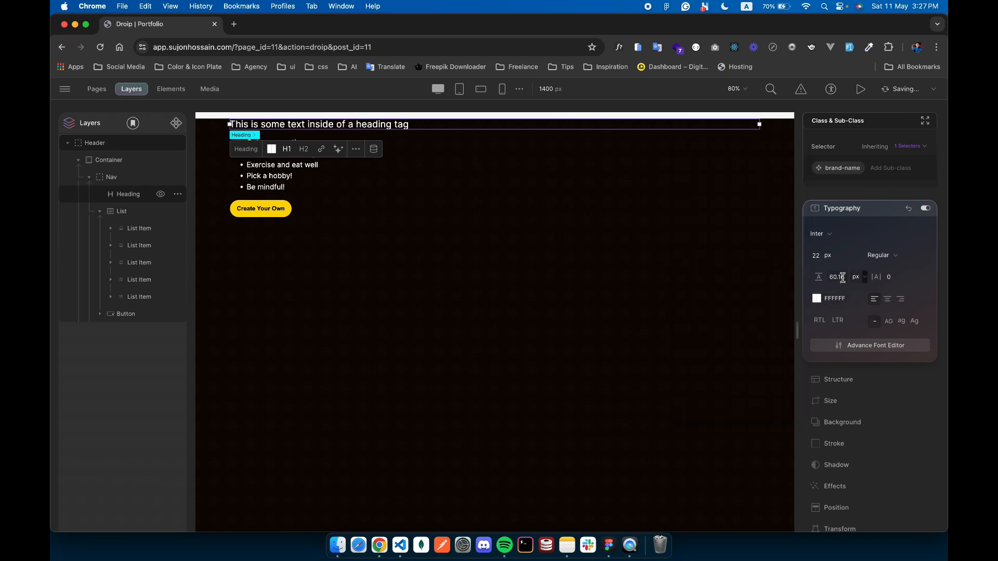
left_click(837, 278)
key("BackSpace")
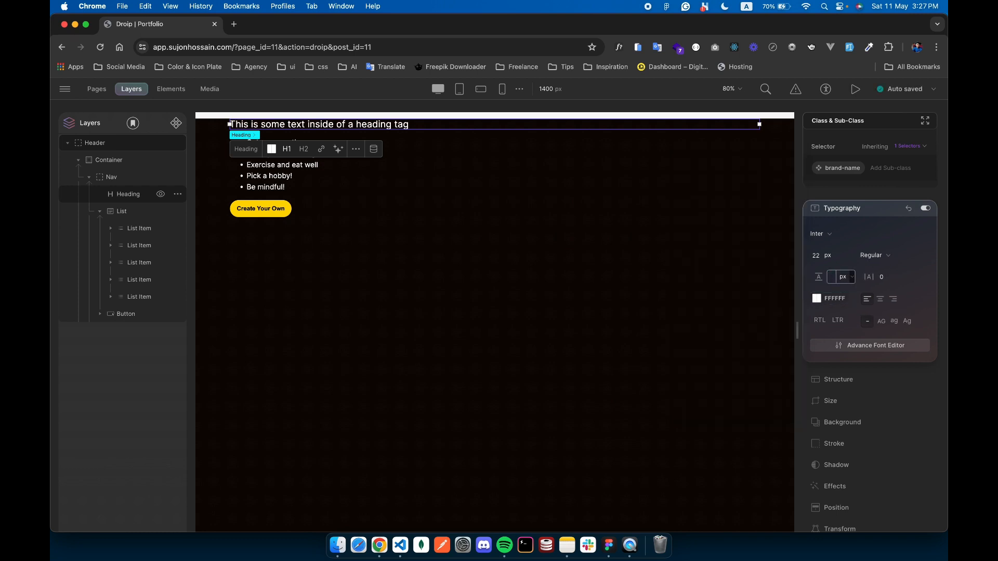
type("28")
left_click(888, 256)
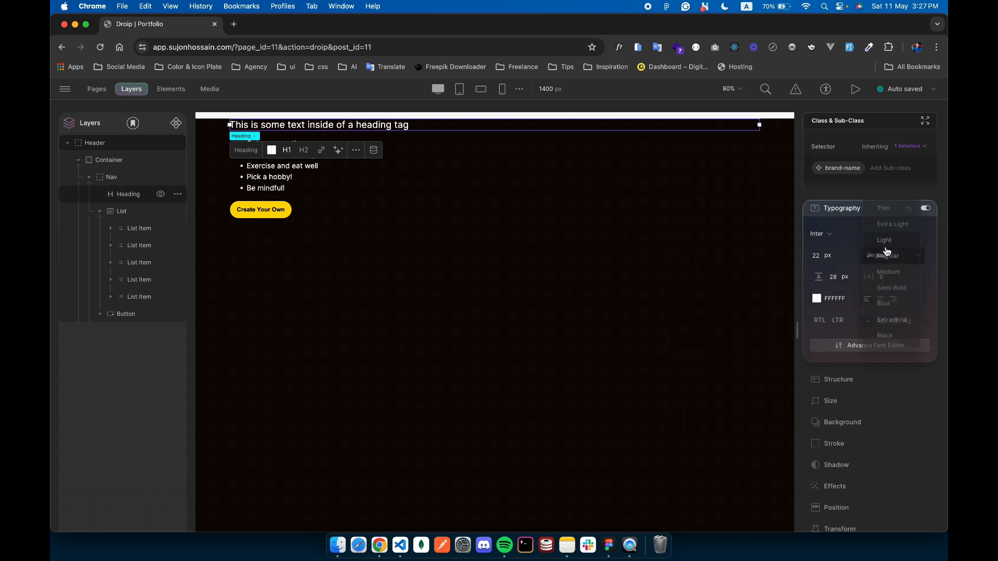
left_click(892, 291)
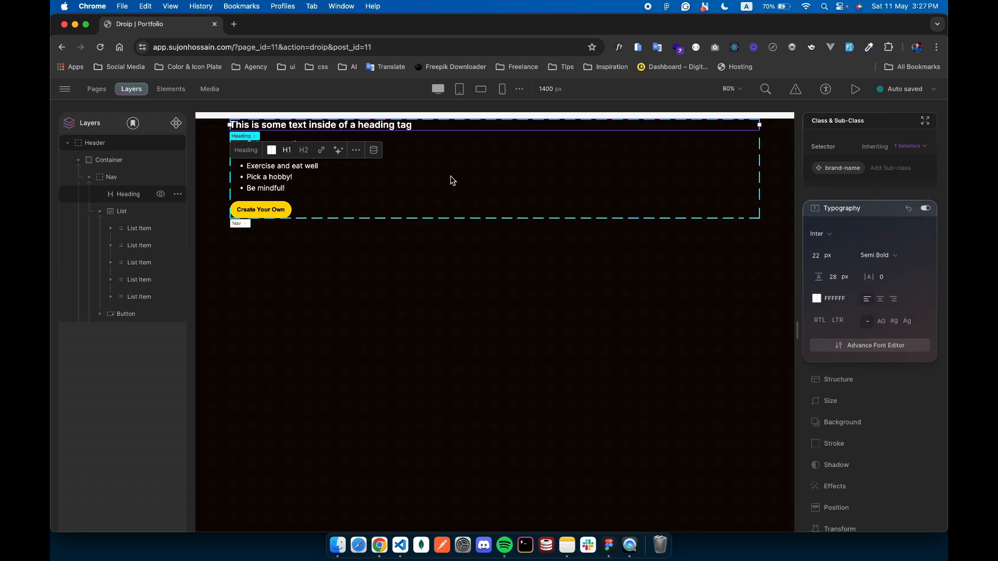
Copy the logo text mangeo from the Figma design and replace the heading's placeholder text with it in Droip
left_click(609, 545)
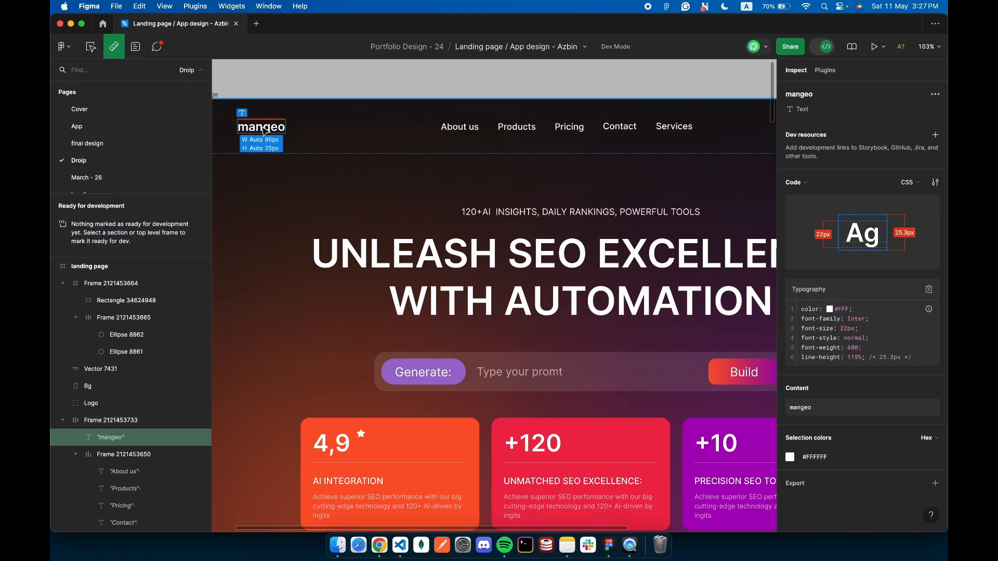
key("v")
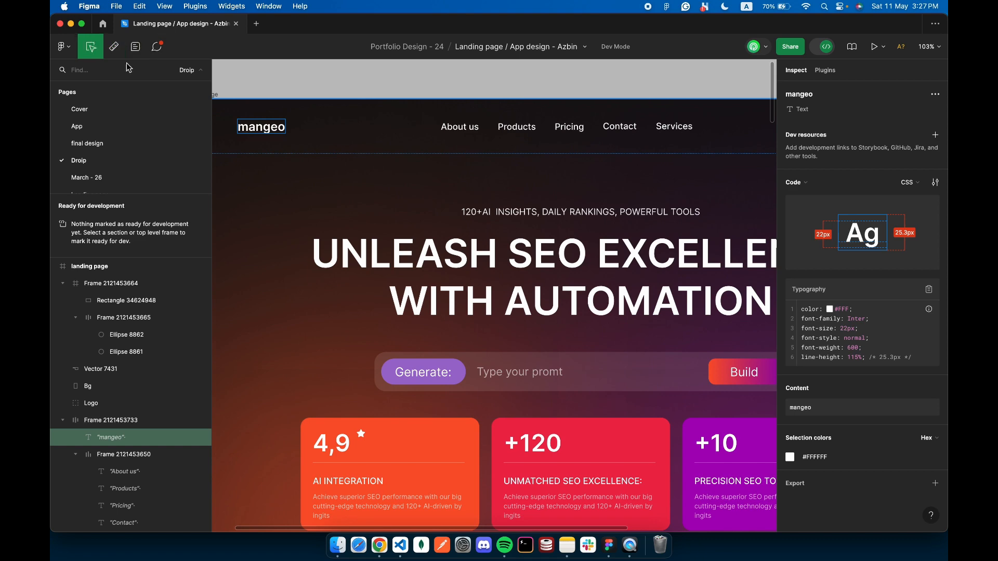
double_click(261, 130)
key("super+c")
key("super+Tab")
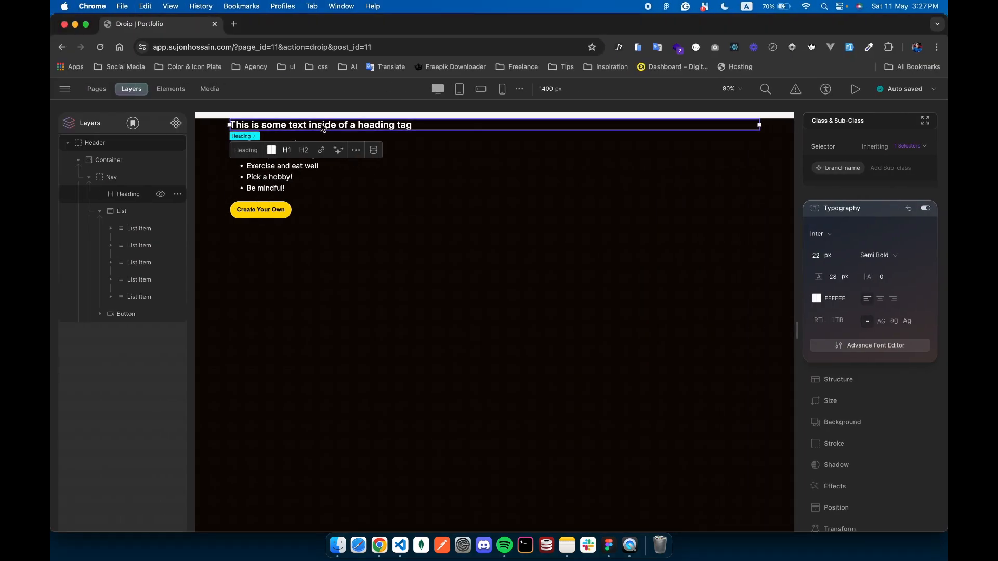
double_click(320, 123)
key("super+v")
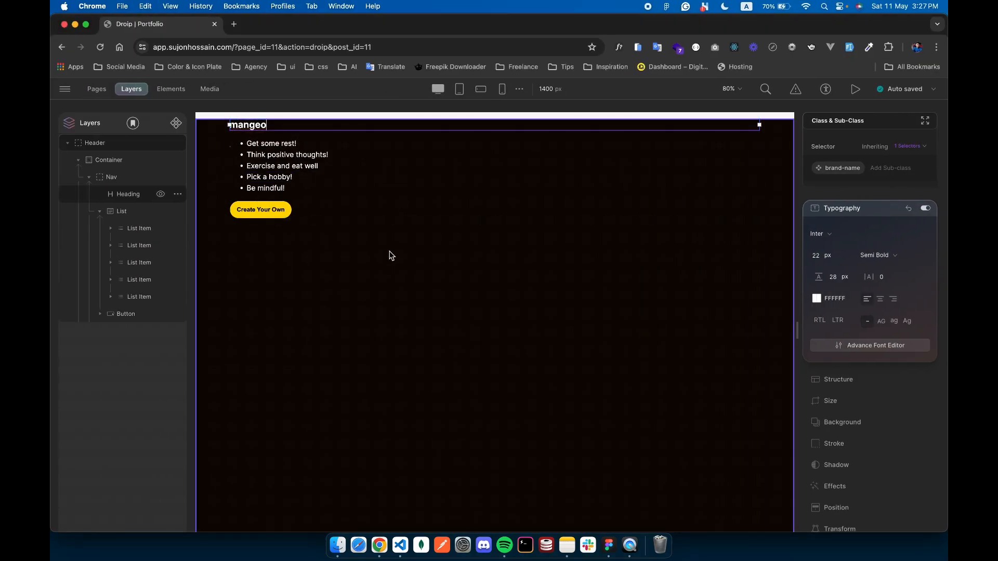
Set the brand-name heading's top and bottom margins to 0
left_click(830, 210)
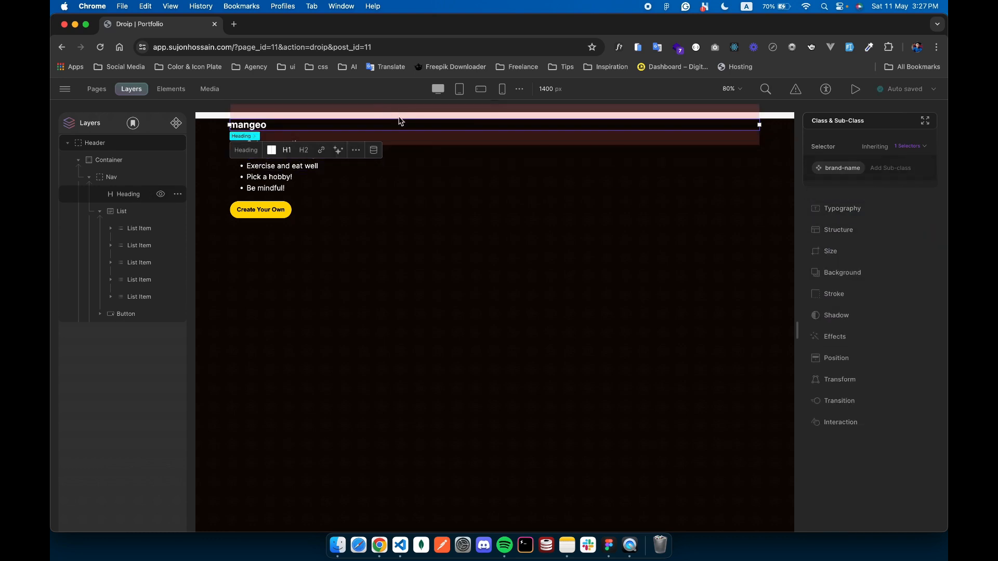
left_click(842, 230)
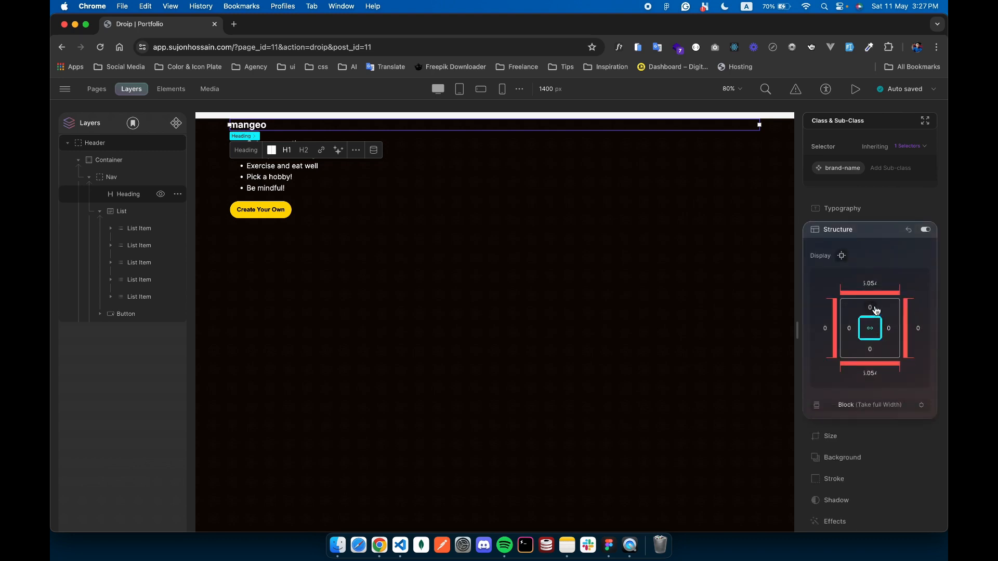
left_click(870, 286)
left_click(848, 339)
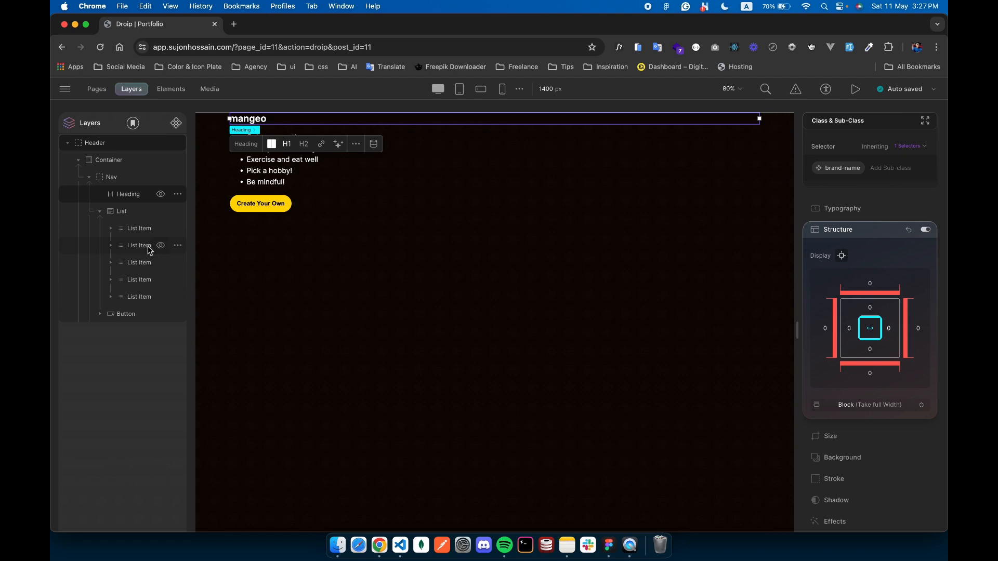
Delete every list item in the nav's list except the first one
left_click(120, 233)
left_click(111, 229)
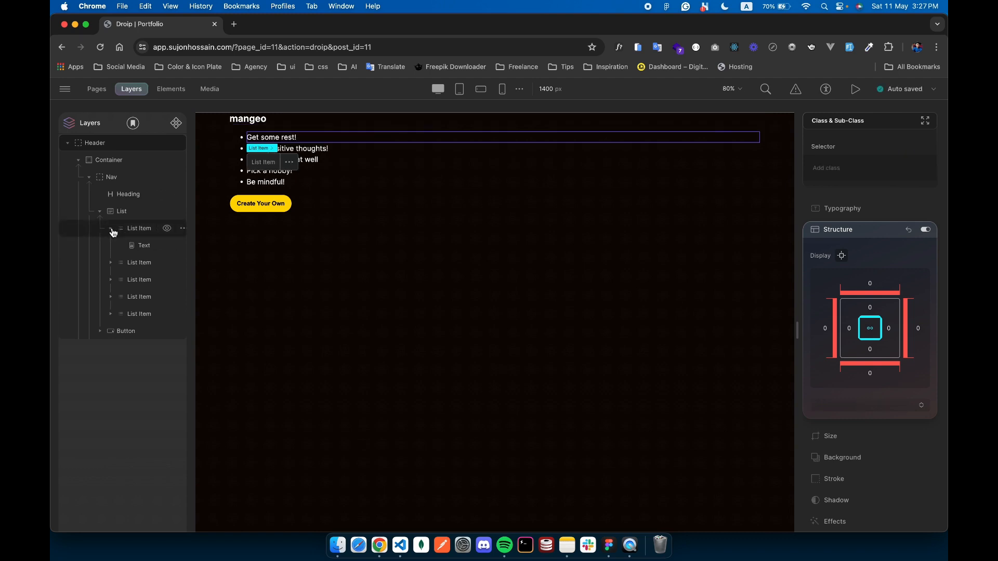
left_click(117, 266)
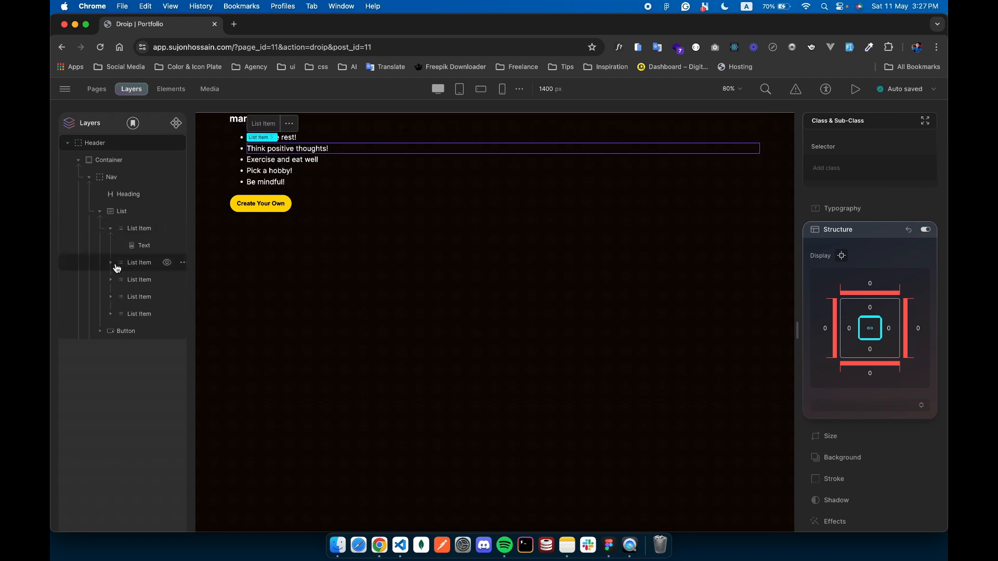
left_click(182, 263)
left_click(215, 299)
left_click(182, 263)
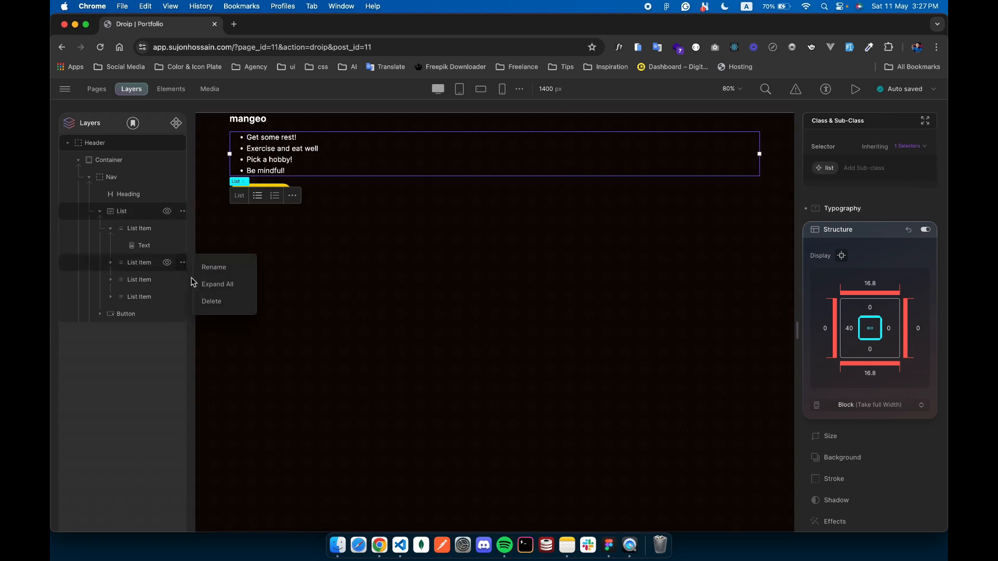
left_click(201, 301)
left_click(171, 265)
left_click(183, 263)
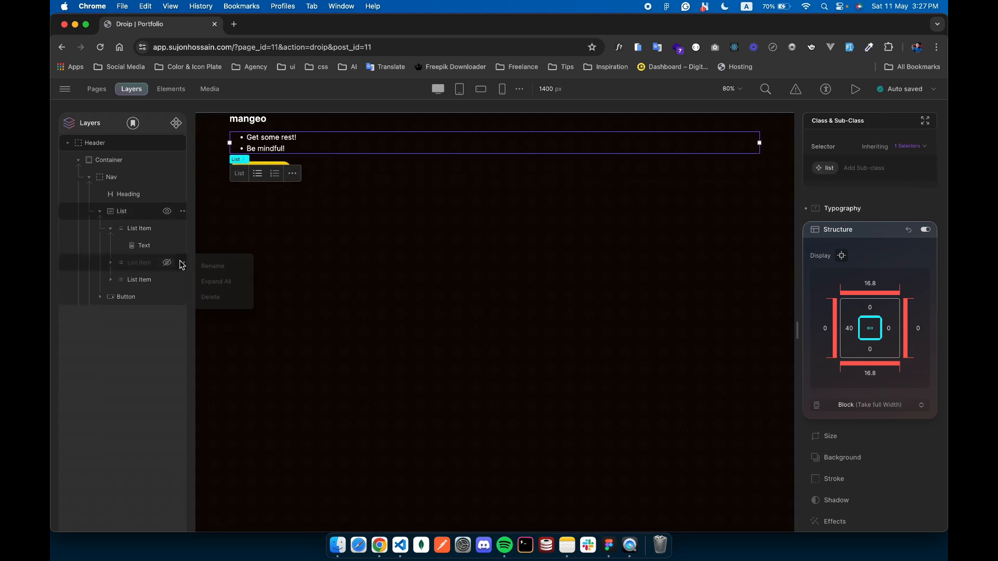
left_click(211, 301)
left_click(183, 262)
left_click(212, 301)
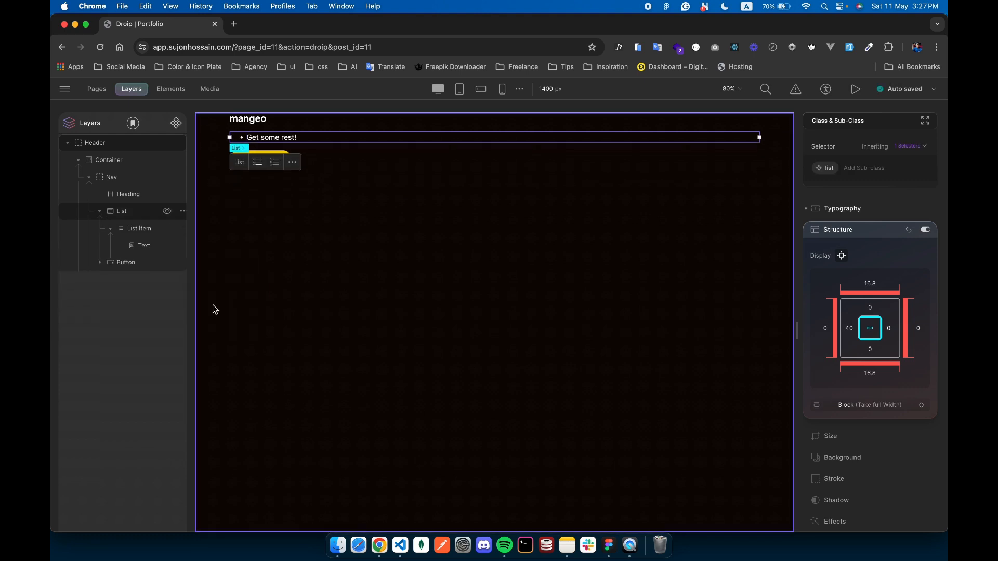
Rename the heading's layer to Brand Name
left_click(120, 194)
left_click(182, 196)
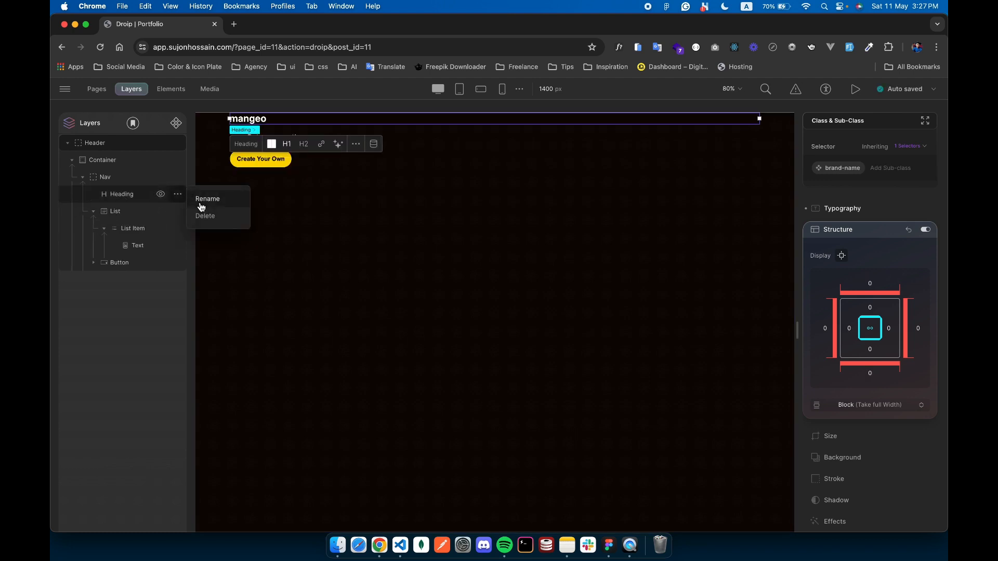
left_click(205, 201)
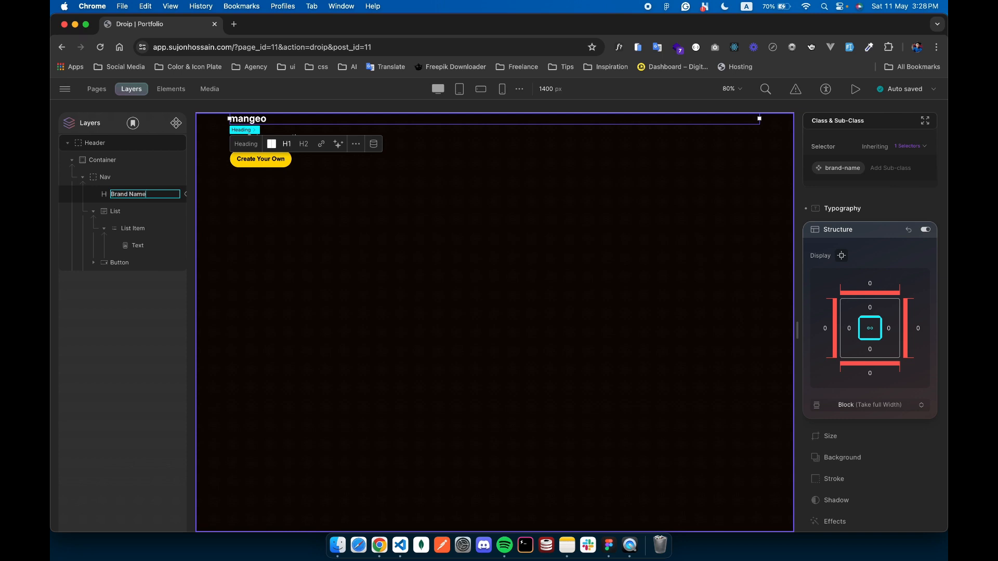
key("Return")
Insert a link block between the brand name and the list in the nav
left_click(136, 231)
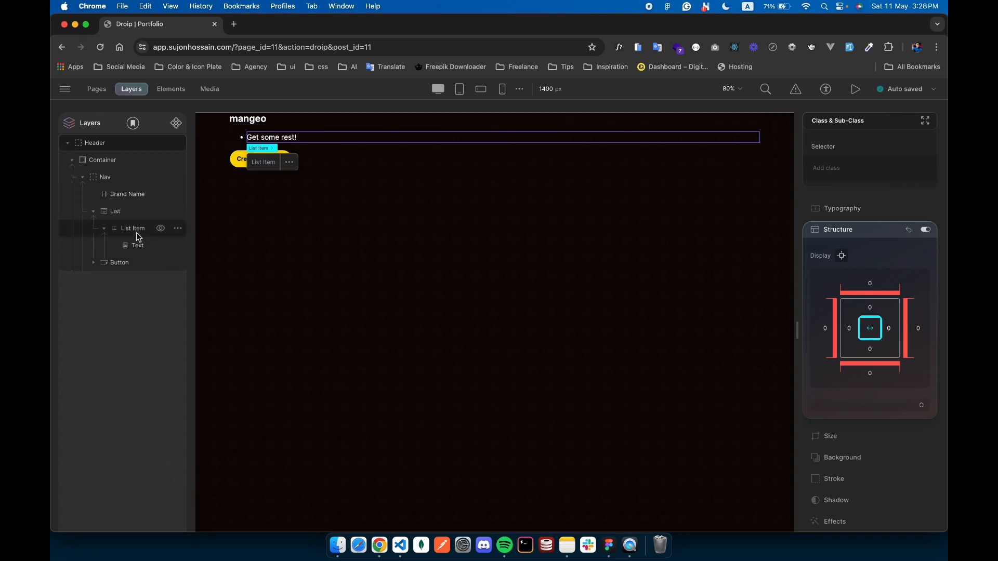
left_click(292, 162)
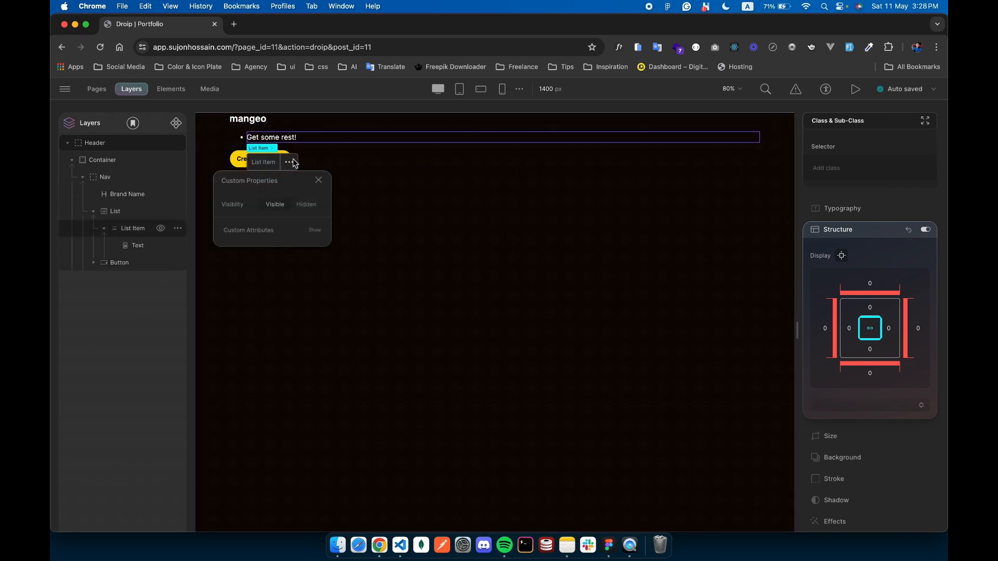
left_click(164, 230)
left_click(118, 215)
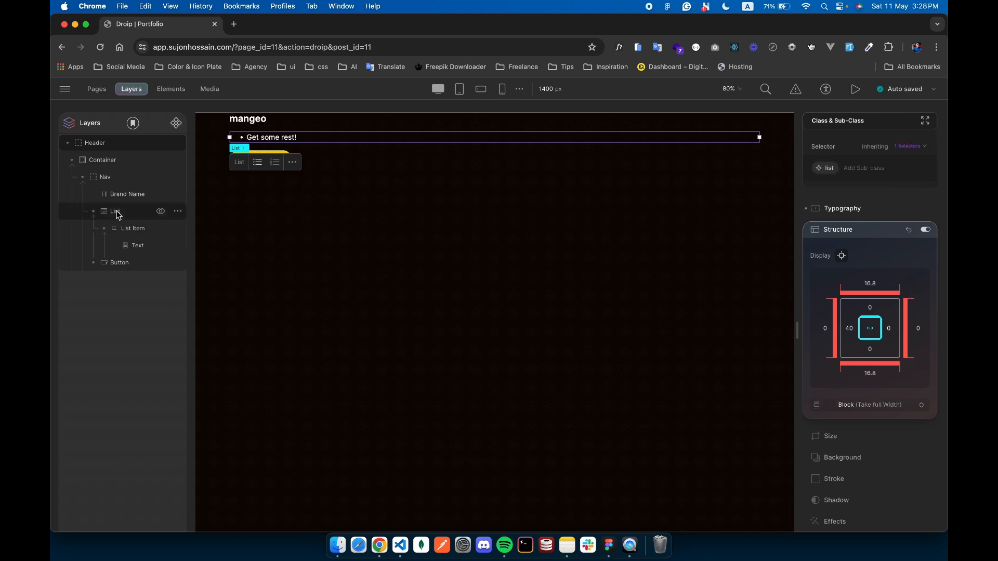
left_click(171, 89)
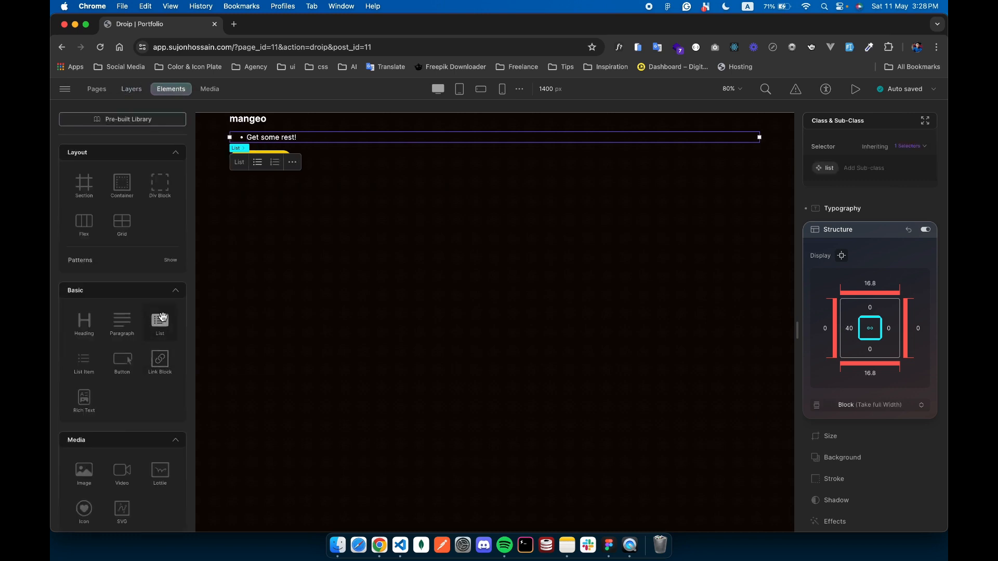
left_click_drag(163, 357, 248, 131)
left_click(131, 90)
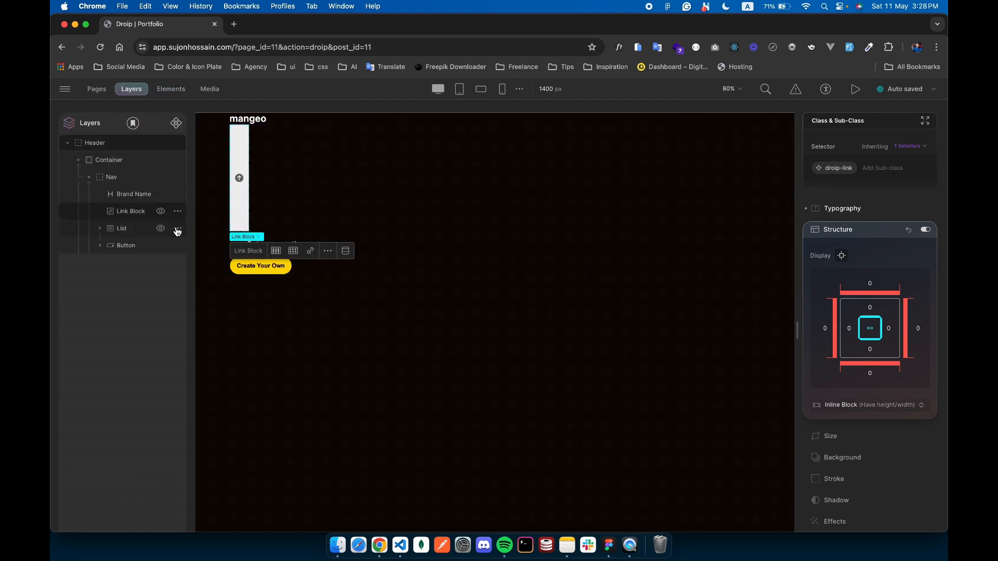
Delete the list and the link block from the nav
left_click(177, 230)
left_click(212, 266)
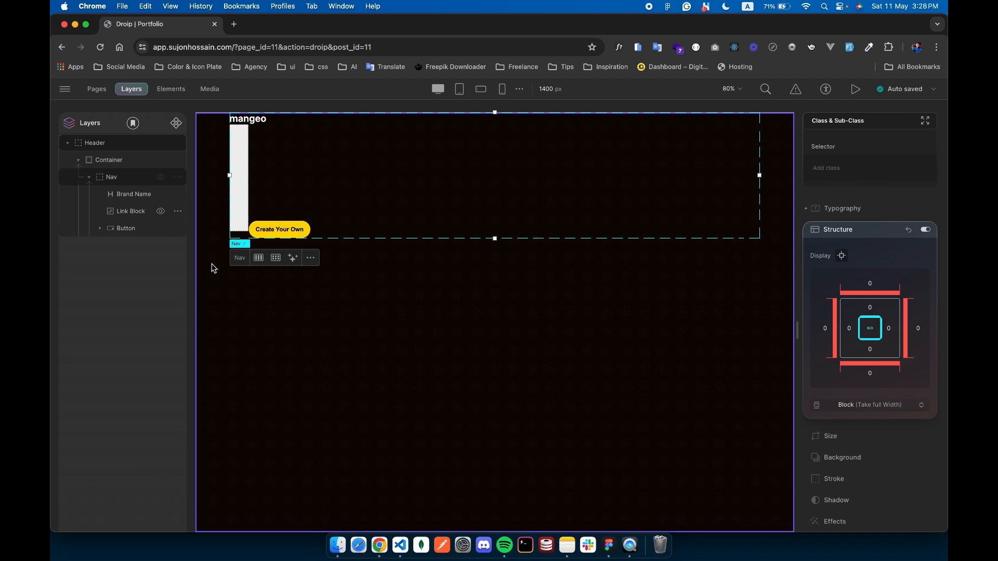
left_click(178, 212)
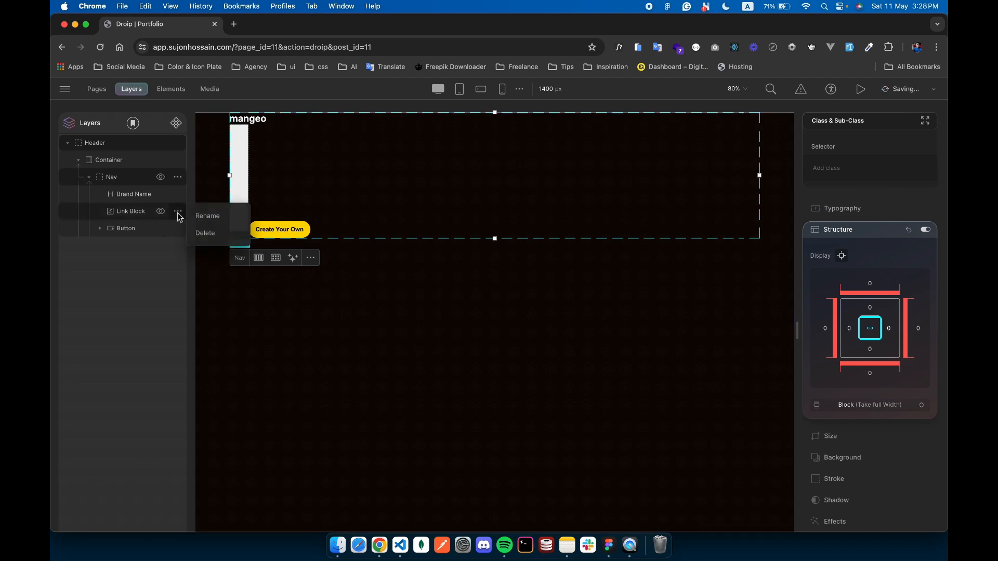
left_click(201, 233)
Add a div block at the end of the nav and nest a link block with a paragraph inside it
left_click(171, 89)
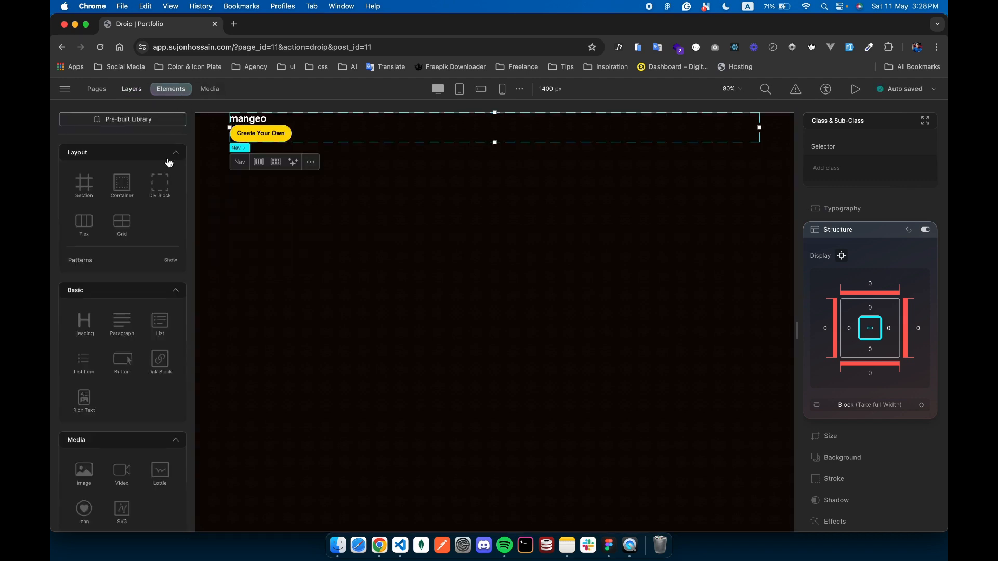
left_click_drag(160, 183, 227, 158)
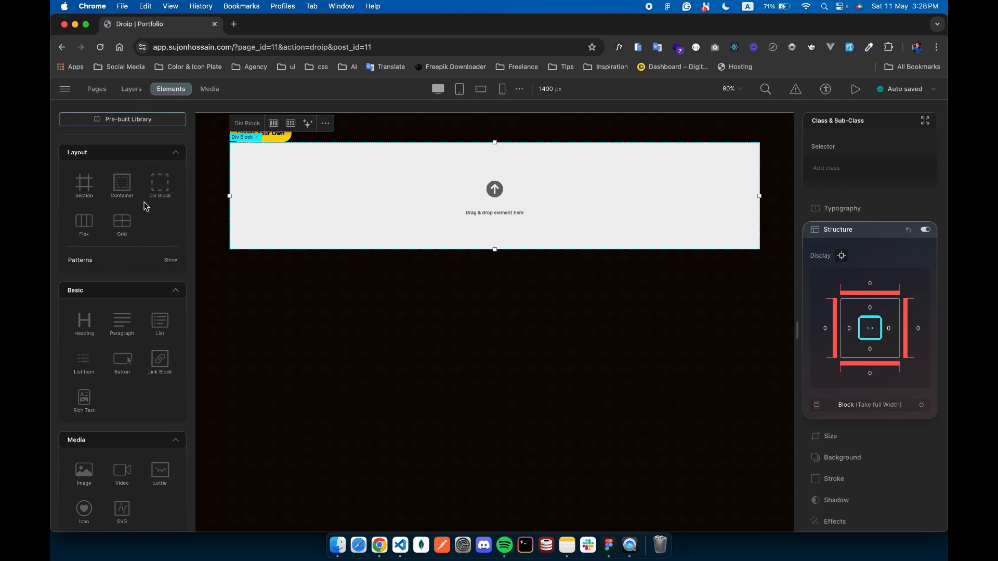
left_click(159, 360)
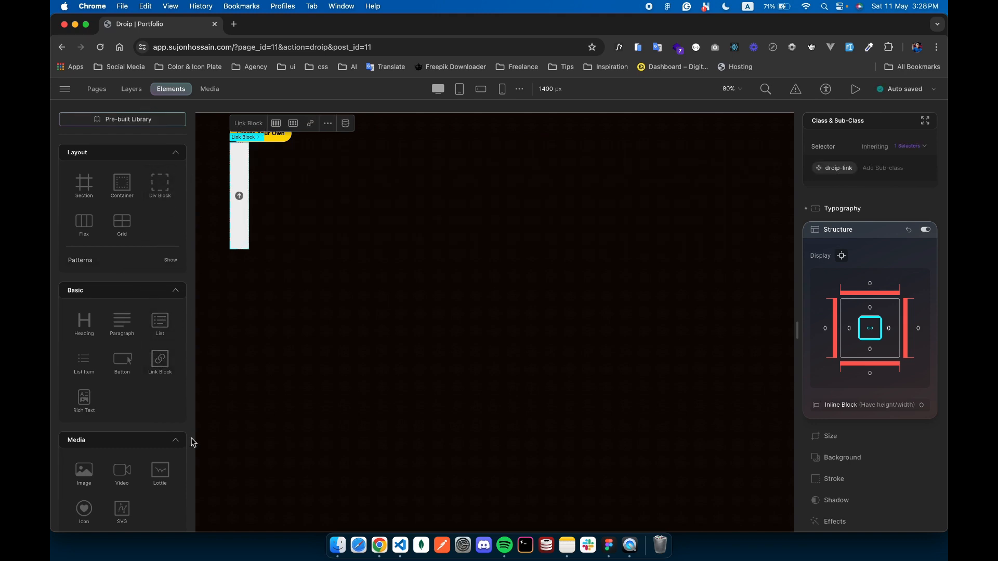
left_click(122, 322)
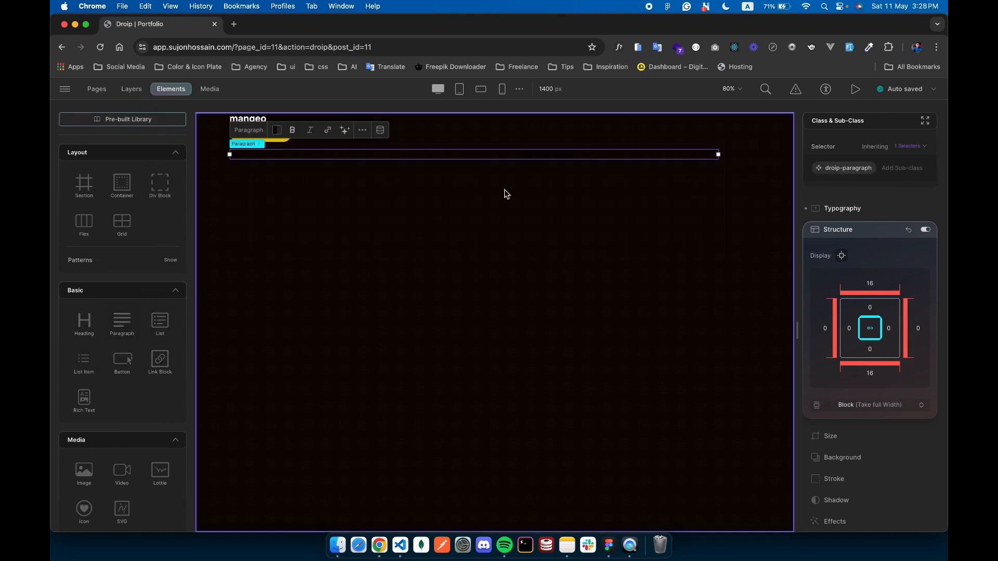
left_click(824, 209)
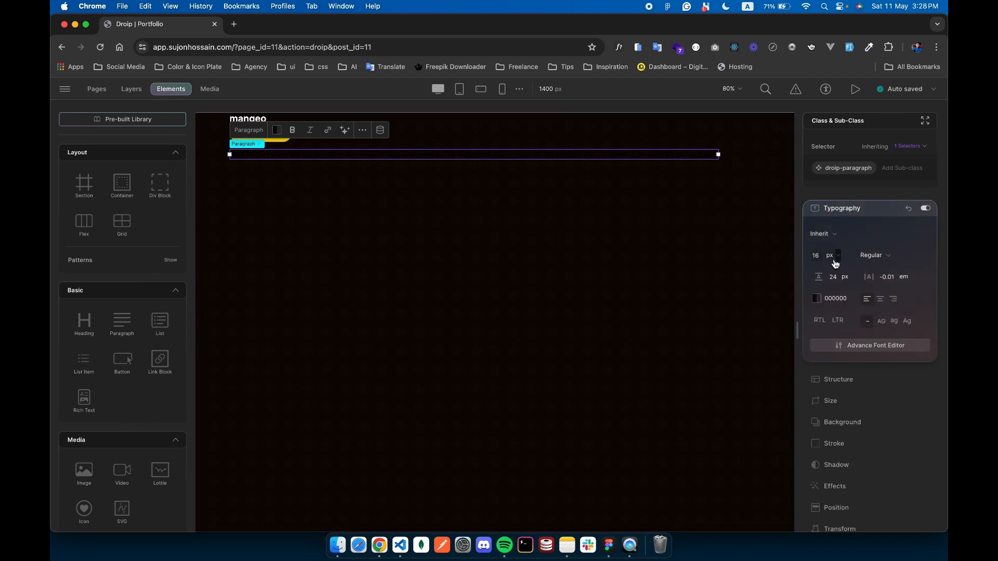
left_click(817, 299)
left_click_drag(740, 255, 634, 121)
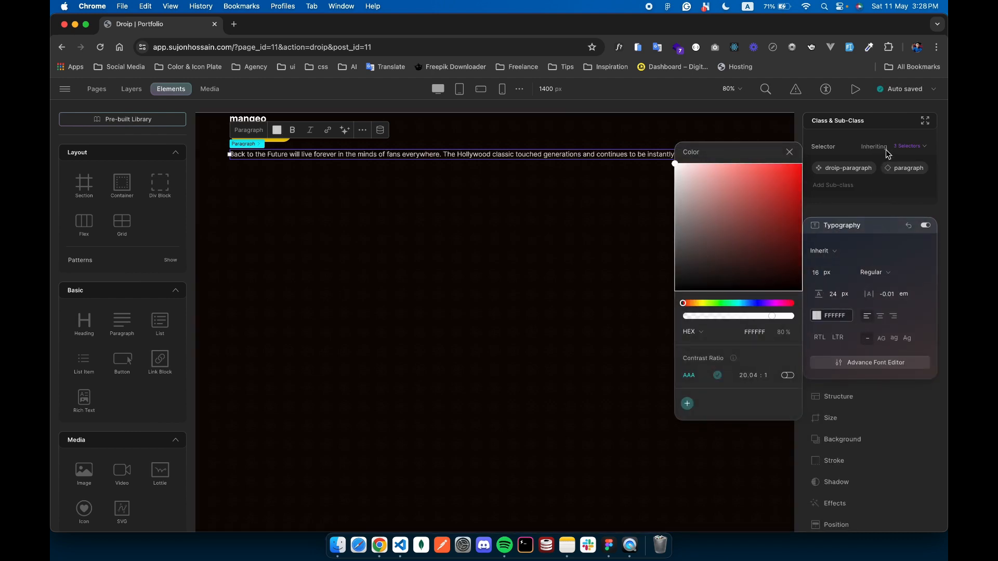
left_click(919, 169)
left_click(920, 170)
left_click(909, 212)
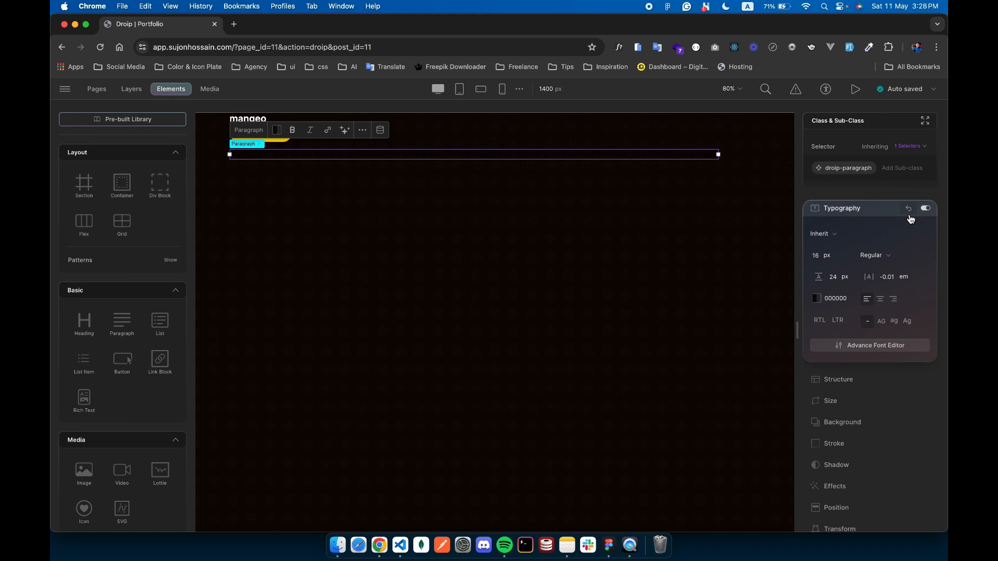
Replace the paragraph's droip-paragraph class with a new class named nav-item
left_click(875, 172)
left_click(894, 210)
left_click(836, 168)
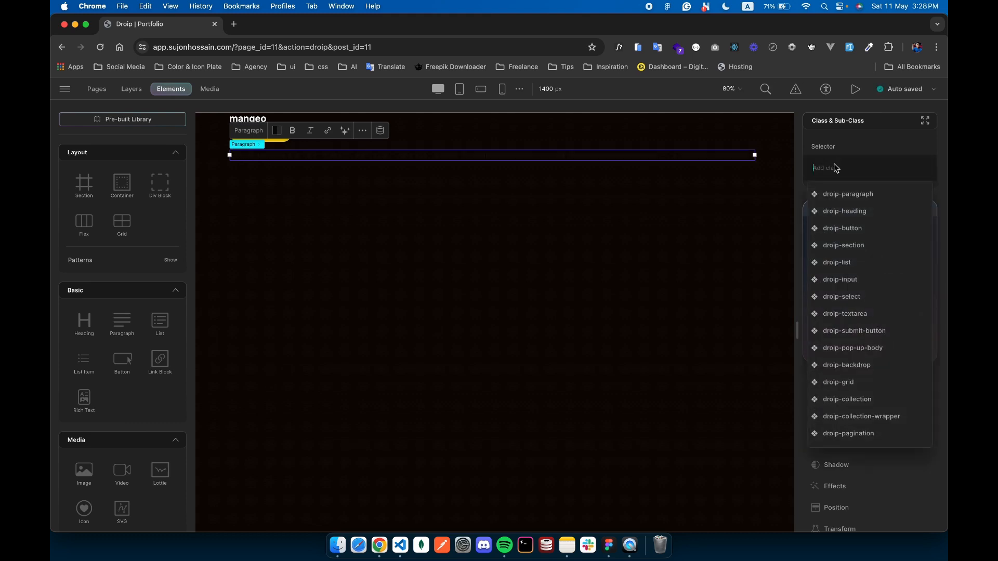
type("nav-item")
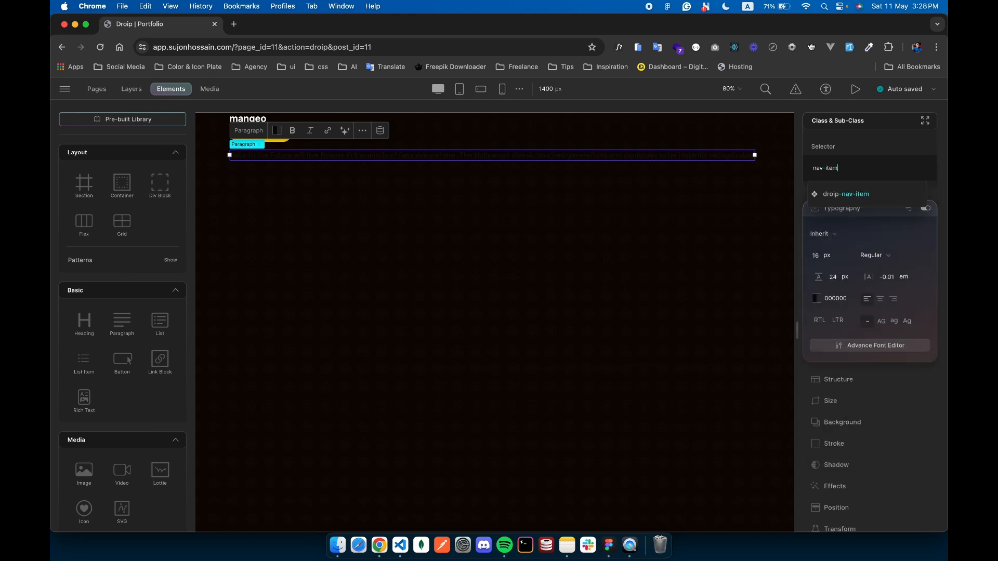
key("Return")
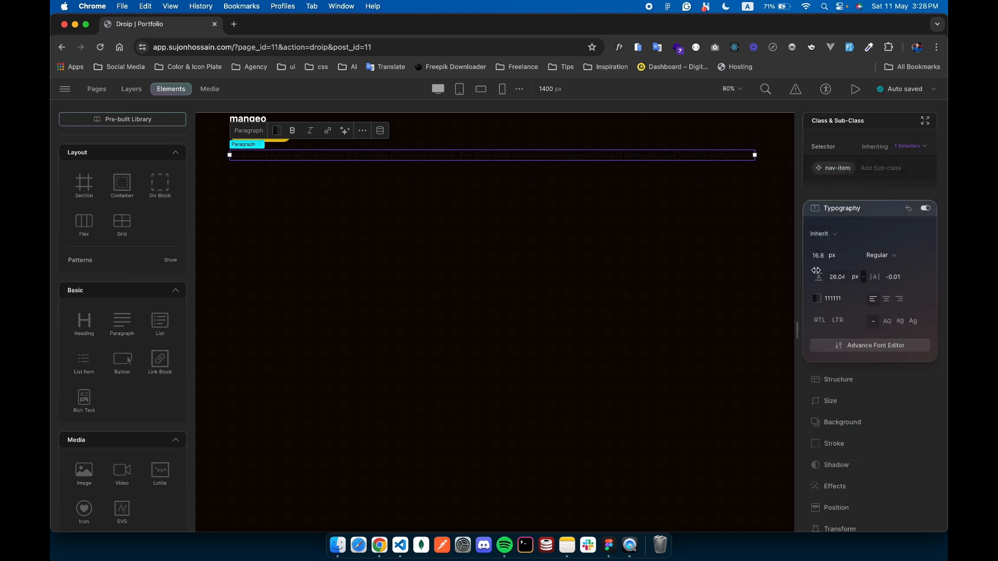
Switch to Figma and inspect the typography of the About us menu item
left_click(608, 555)
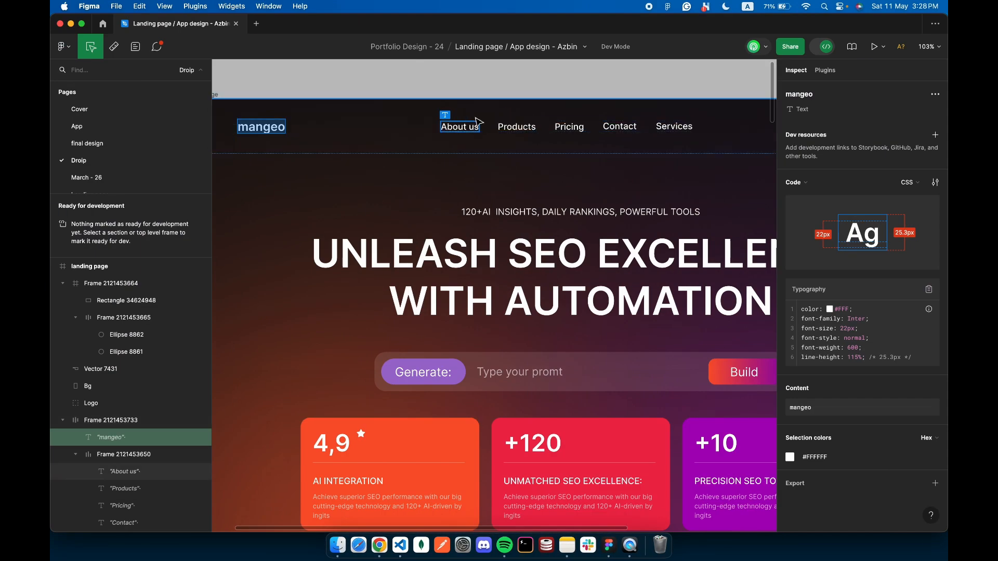
left_click(460, 128)
key("ctrl+Left")
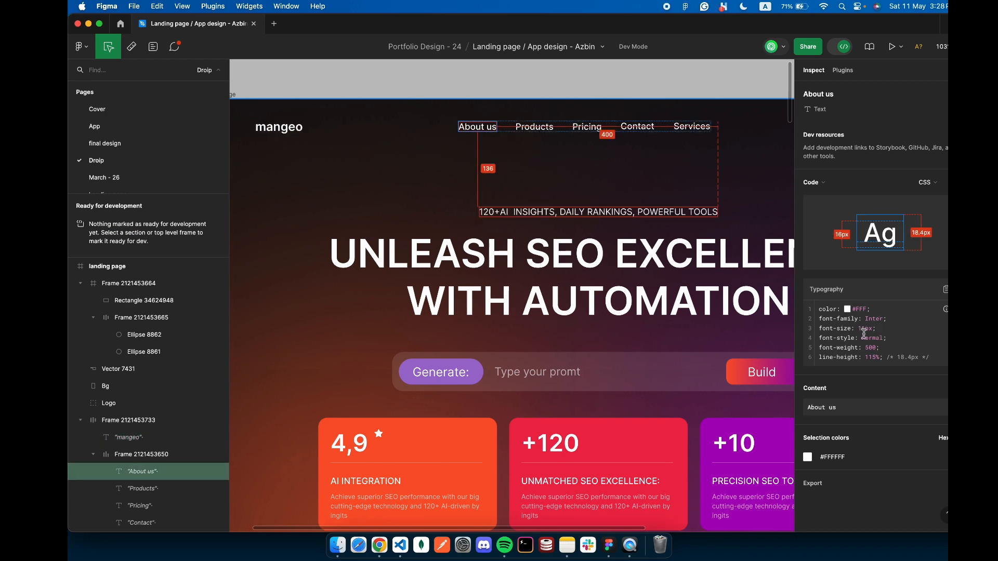
Back in Chrome, set the nav-item paragraph's font size to 16 px and its text colour to white (FFFFFF)
left_click(826, 257)
type("1")
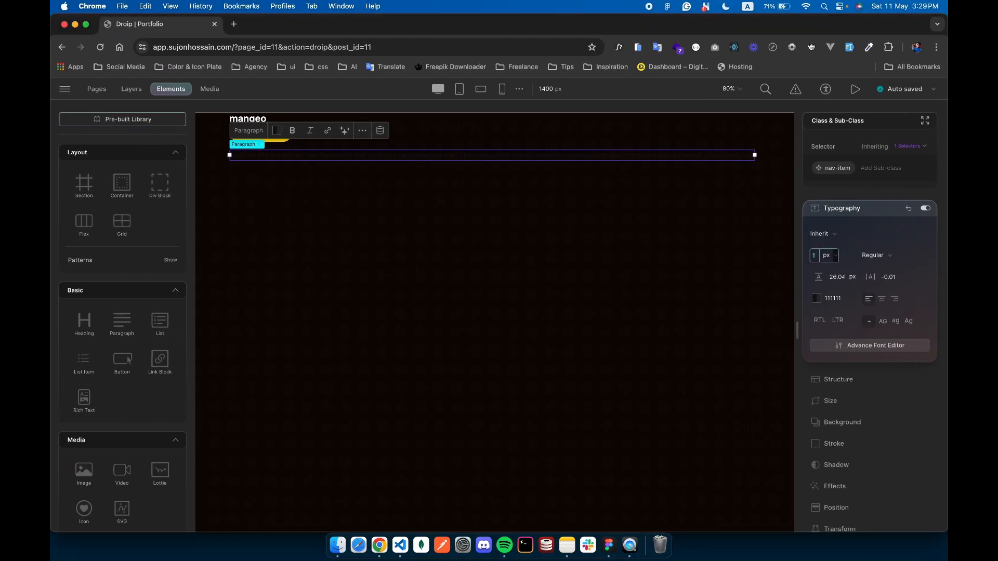
type("6")
key("Return")
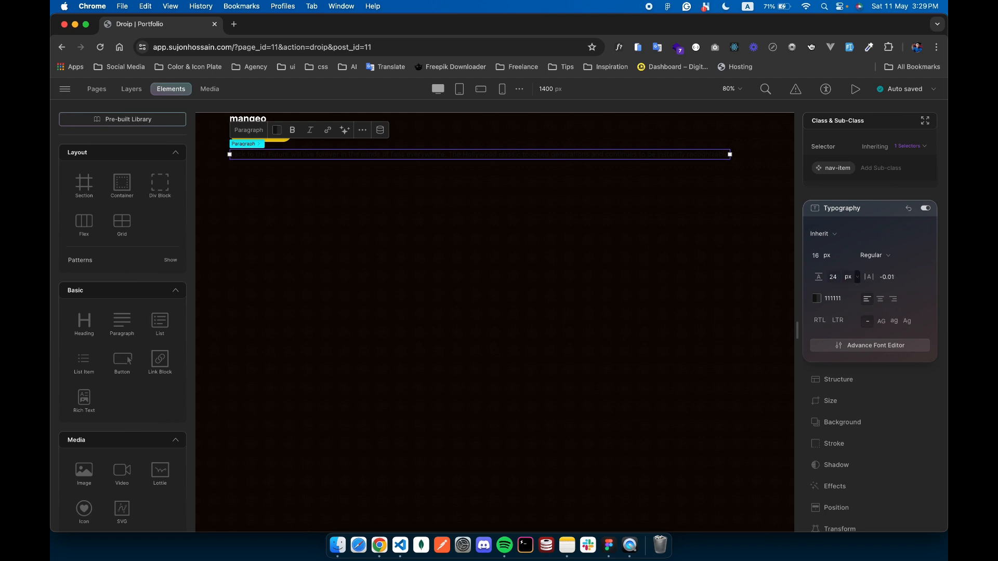
left_click(817, 298)
left_click_drag(763, 266, 585, 96)
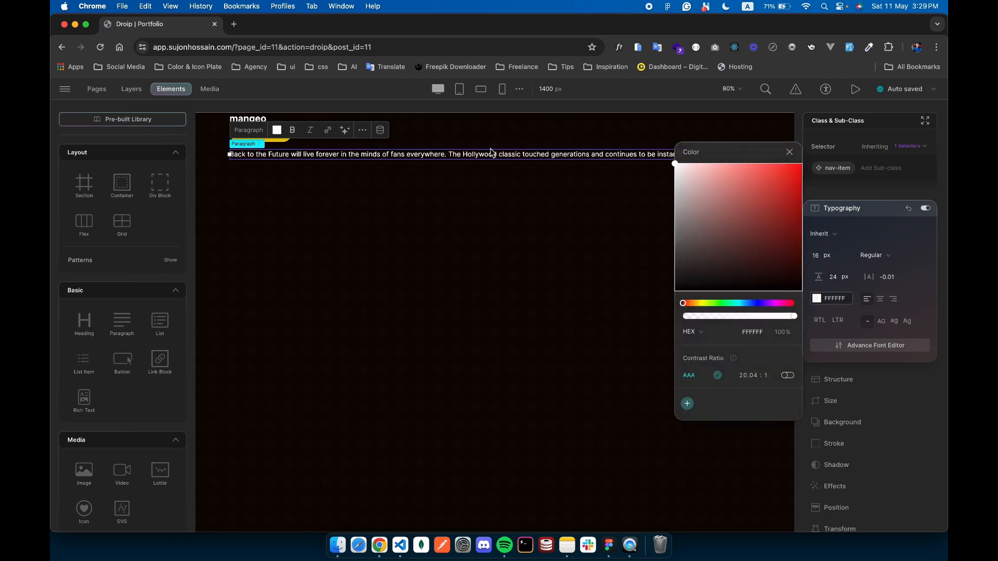
Recheck the first menu item in Figma and replace the Droip paragraph's placeholder text with "About us"
left_click(609, 545)
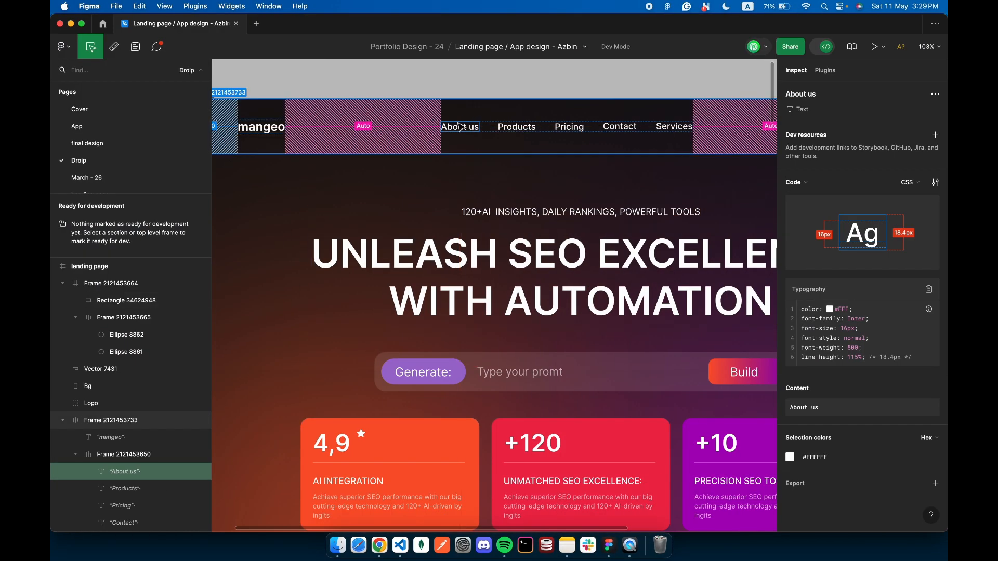
key("super+Tab")
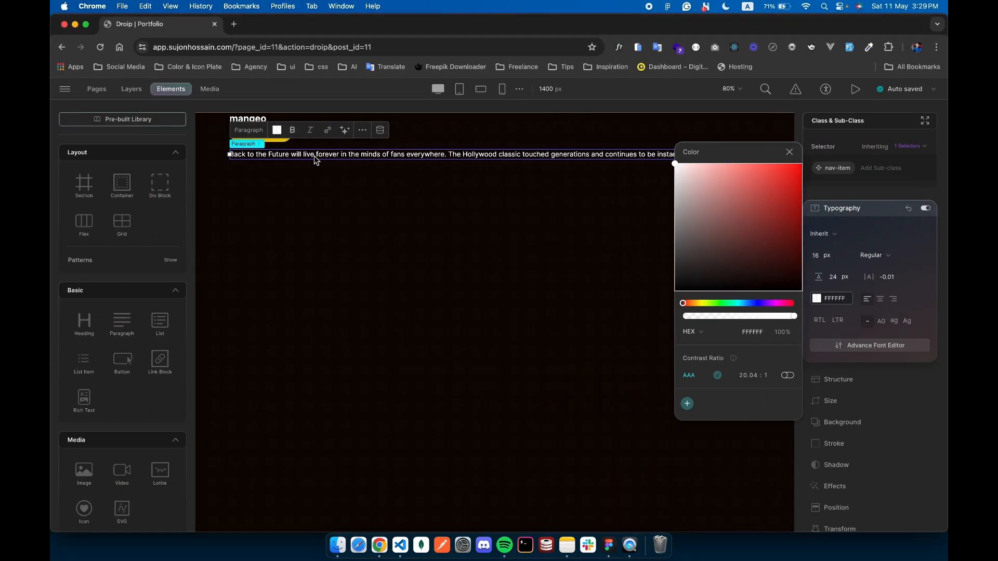
triple_click(314, 160)
type("About us")
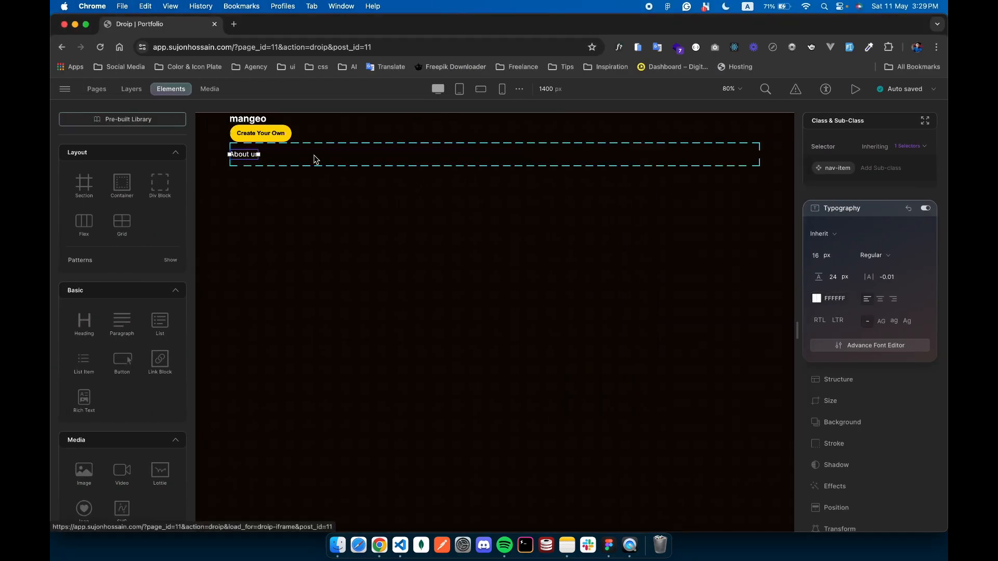
Move the div block between the brand name and the button, and duplicate its link block to make four
left_click(131, 90)
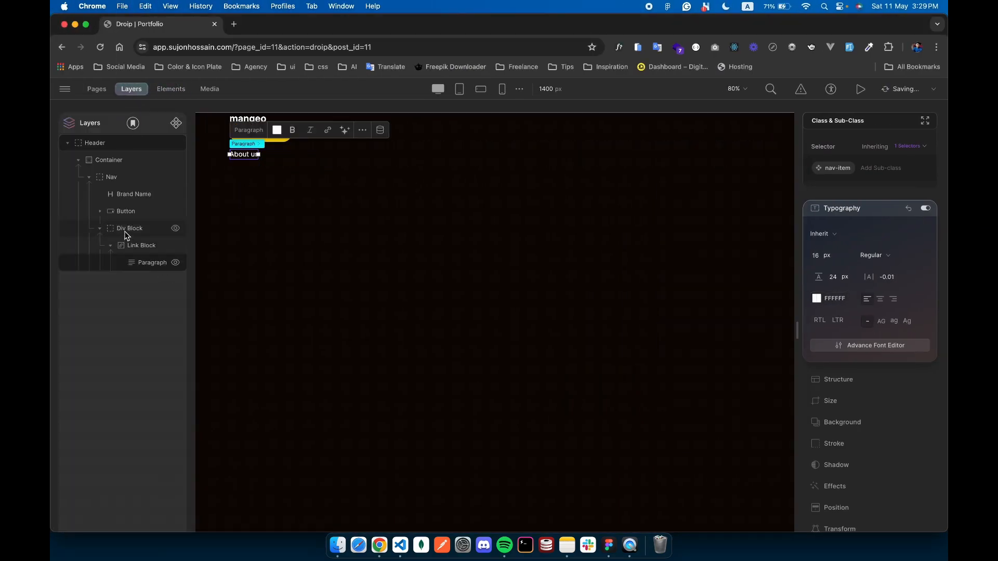
left_click_drag(130, 228, 127, 202)
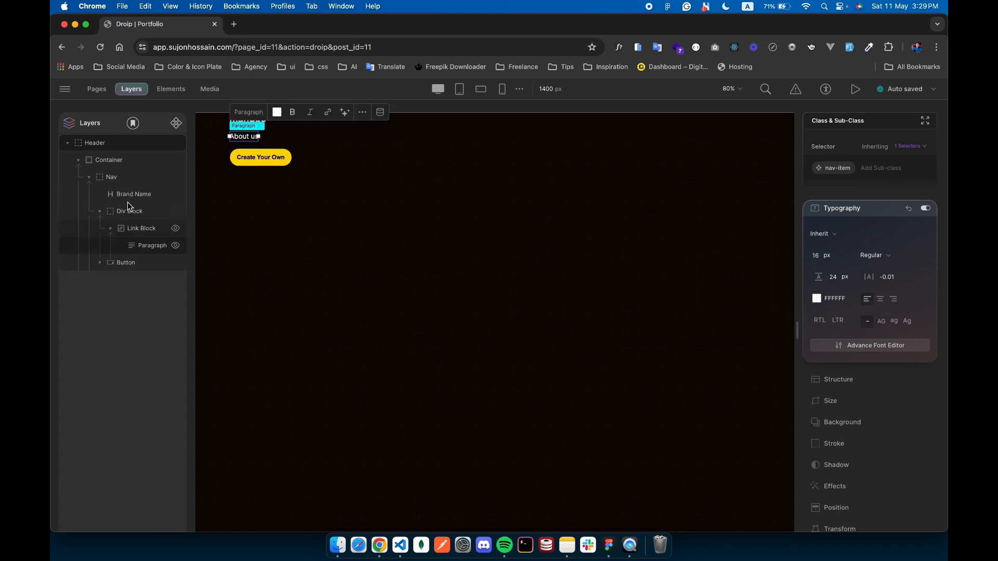
left_click(119, 232)
left_click(119, 233)
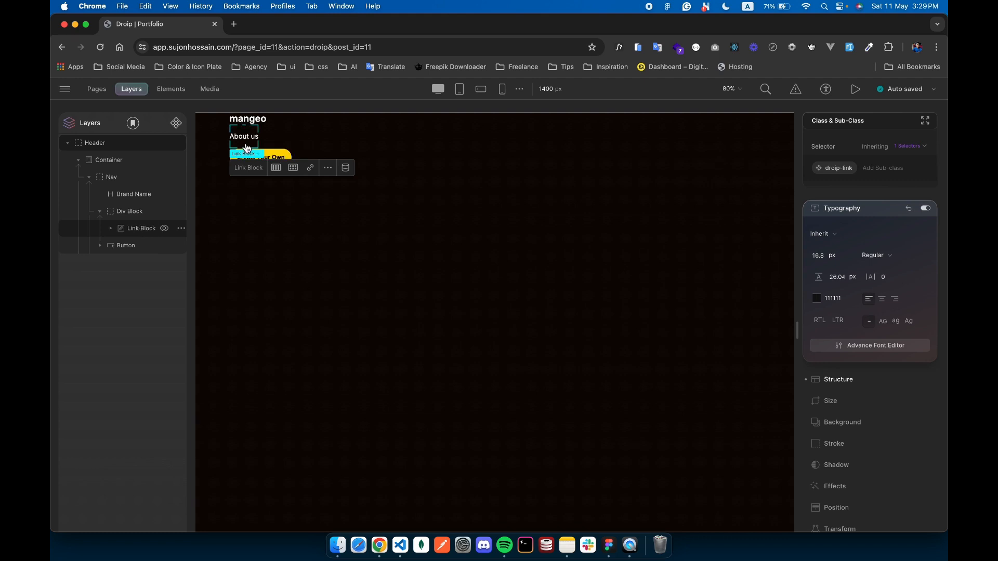
Rename the layer of the div block holding the link blocks to Nav lists
left_click(133, 212)
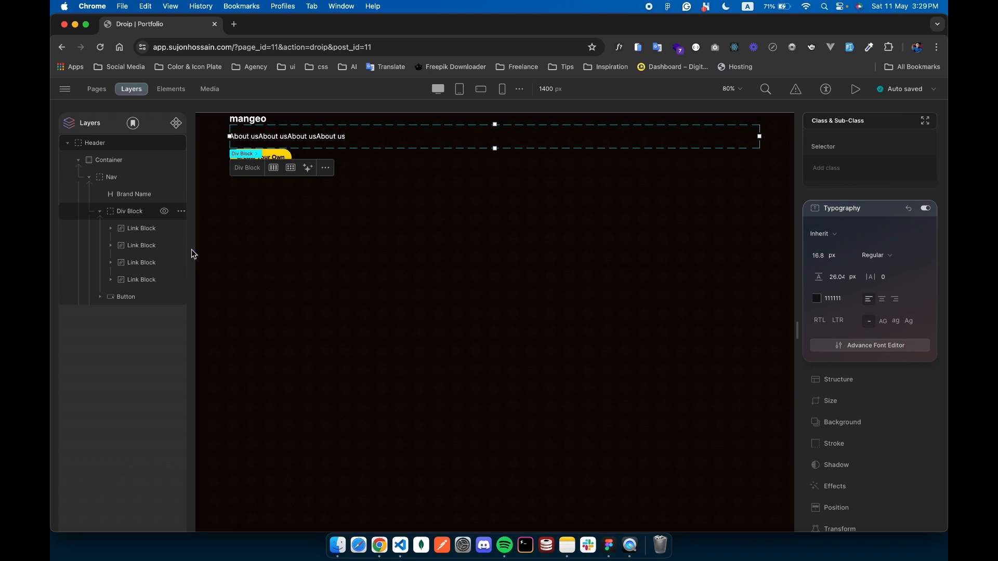
left_click(181, 211)
left_click(218, 218)
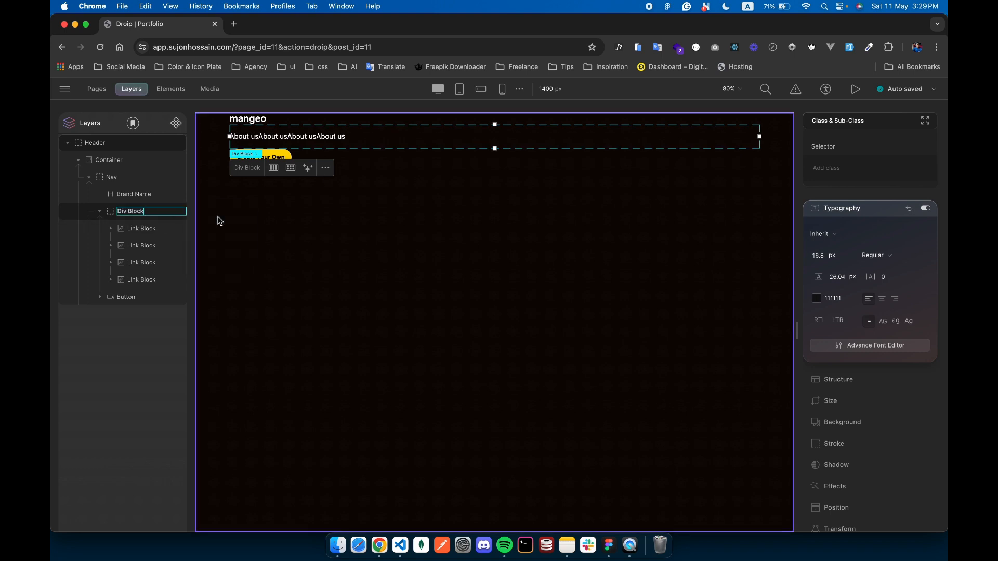
key("super+a")
key("BackSpace")
type("Nav lists")
key("Return")
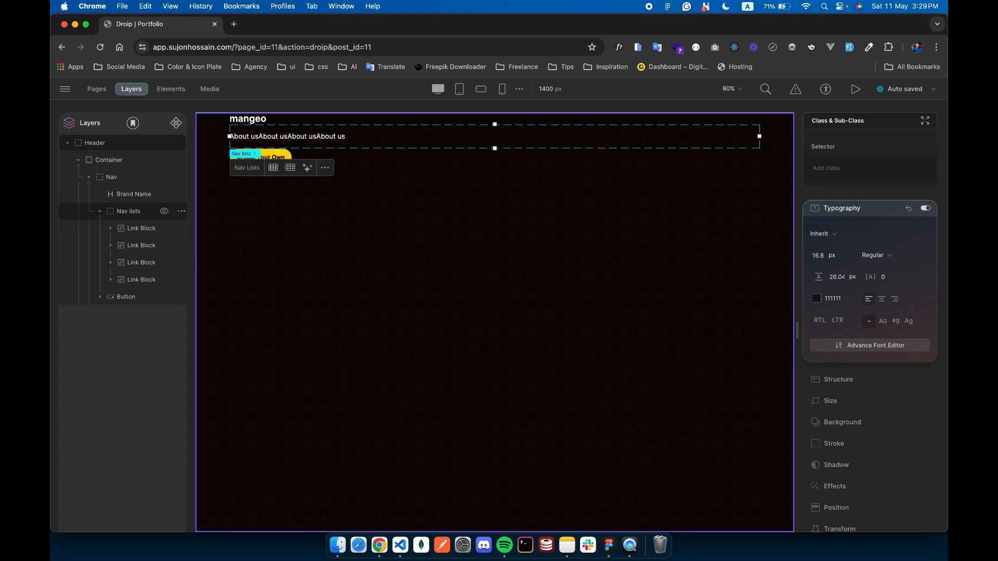
Assign a new class named navs-links to the div block holding the link blocks
left_click(838, 167)
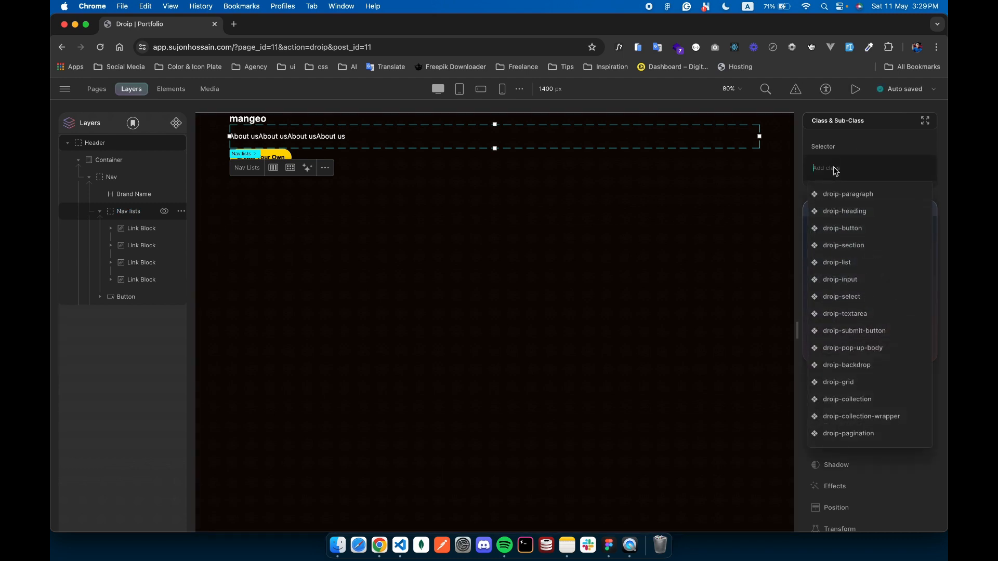
type("navs-links")
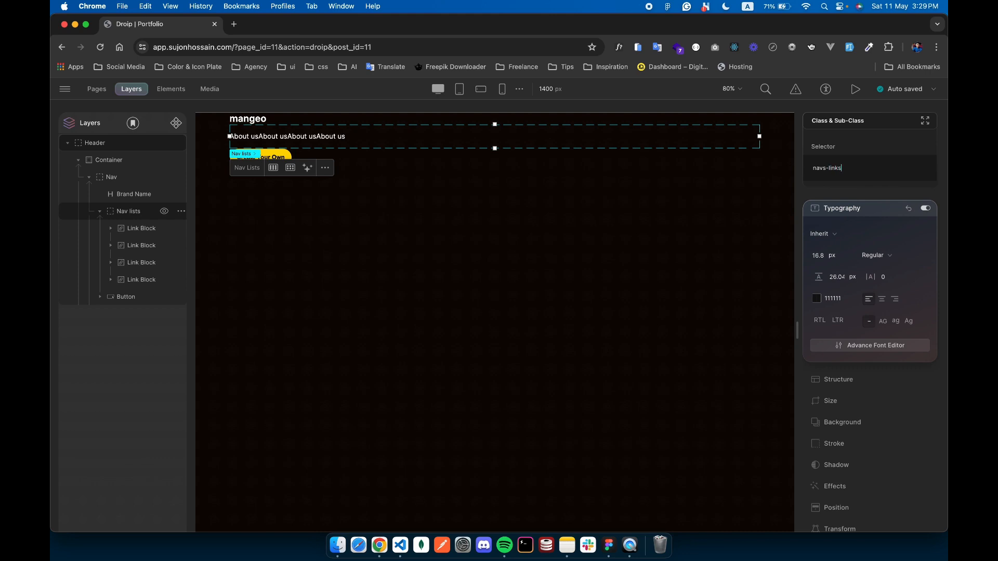
key("Return")
Rename the Nav lists layer to Nav links
left_click(181, 211)
left_click(208, 203)
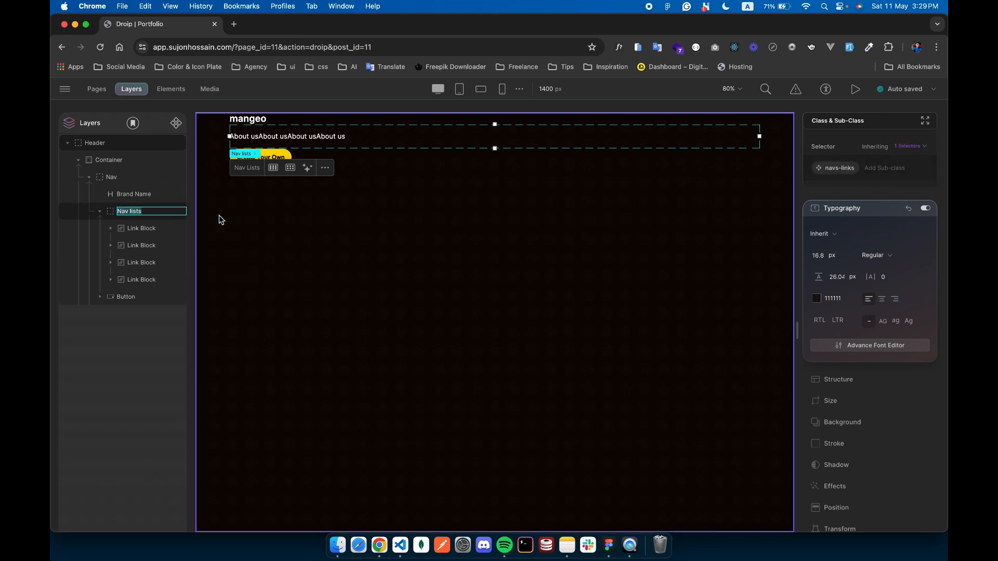
key("Right")
key("BackSpace")
key("BackSpace")
key("BackSpace")
key("BackSpace")
type("inks")
key("Return")
Replace the first link block's droip-link class with a new class named nav-link-item
left_click(139, 232)
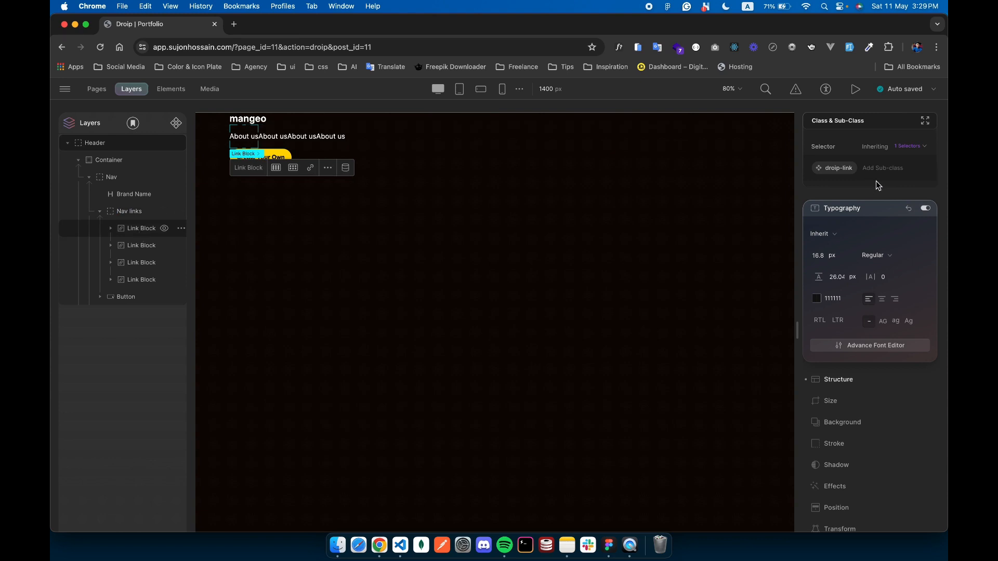
left_click(851, 167)
left_click(873, 211)
type("n")
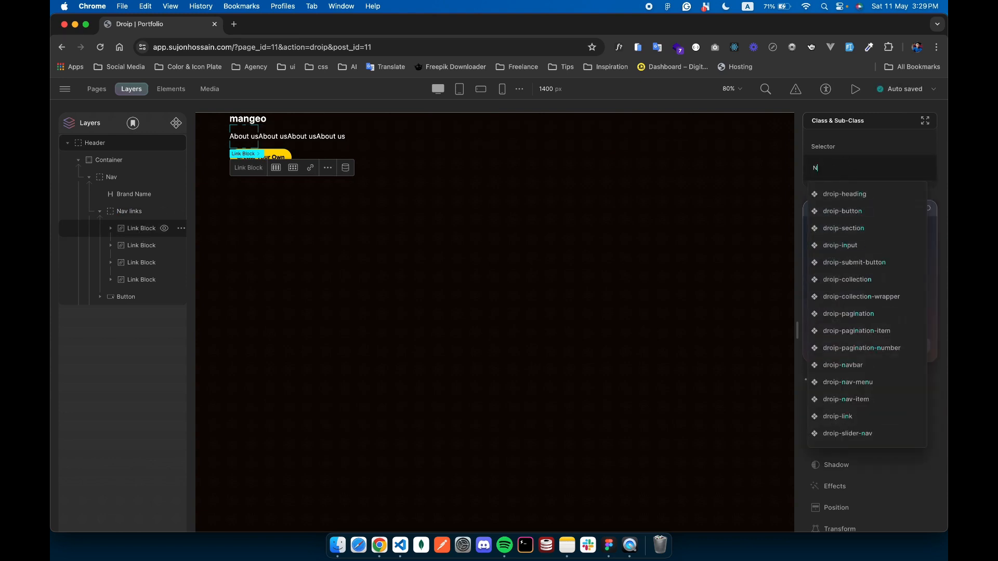
key("BackSpace")
type("anv-")
key("BackSpace")
key("BackSpace")
key("BackSpace")
key("BackSpace")
type("nav-l")
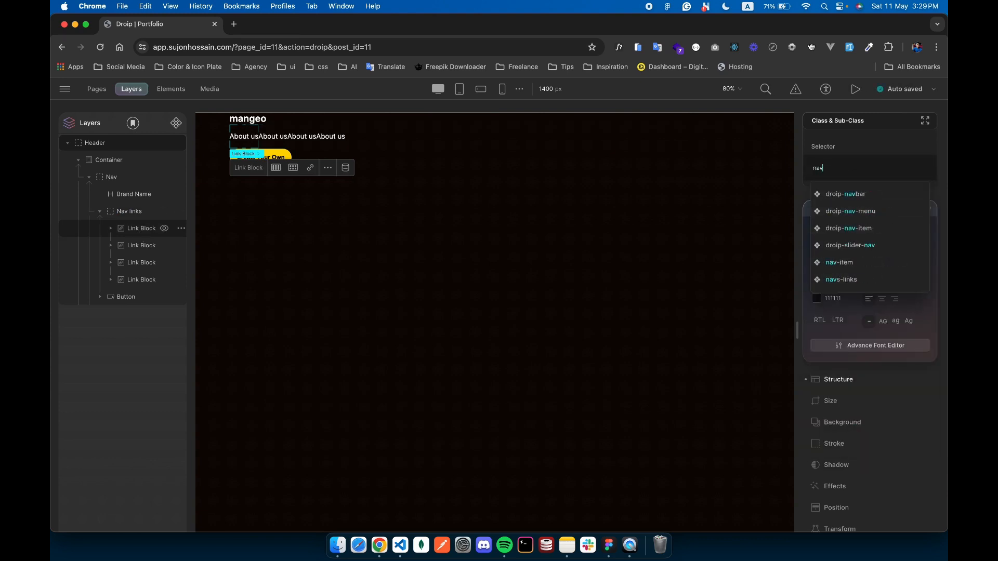
key("Return")
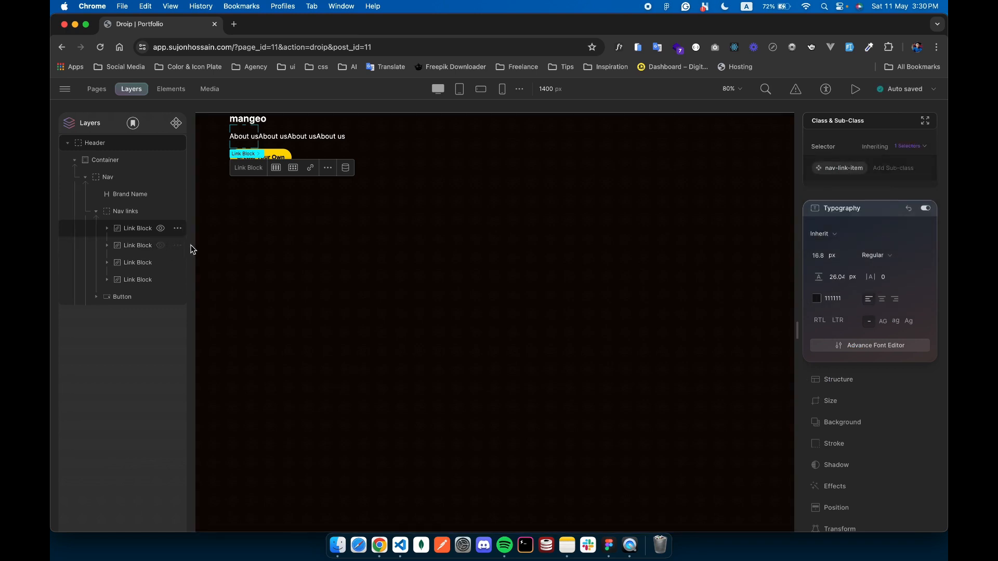
Delete the three duplicate link blocks from Nav links, keeping only the first one
left_click(181, 246)
left_click(210, 283)
left_click(179, 246)
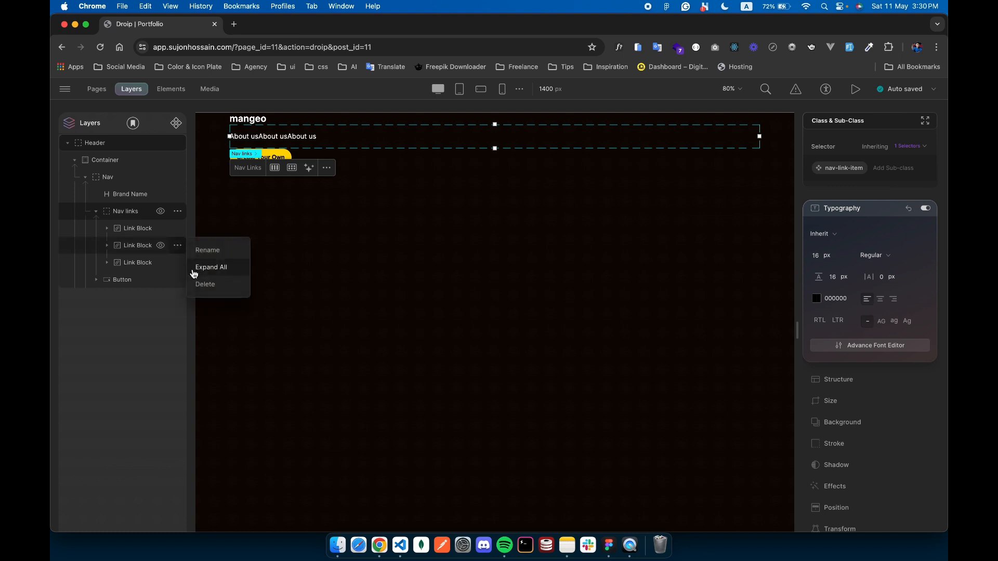
left_click(203, 284)
left_click(179, 245)
left_click(205, 284)
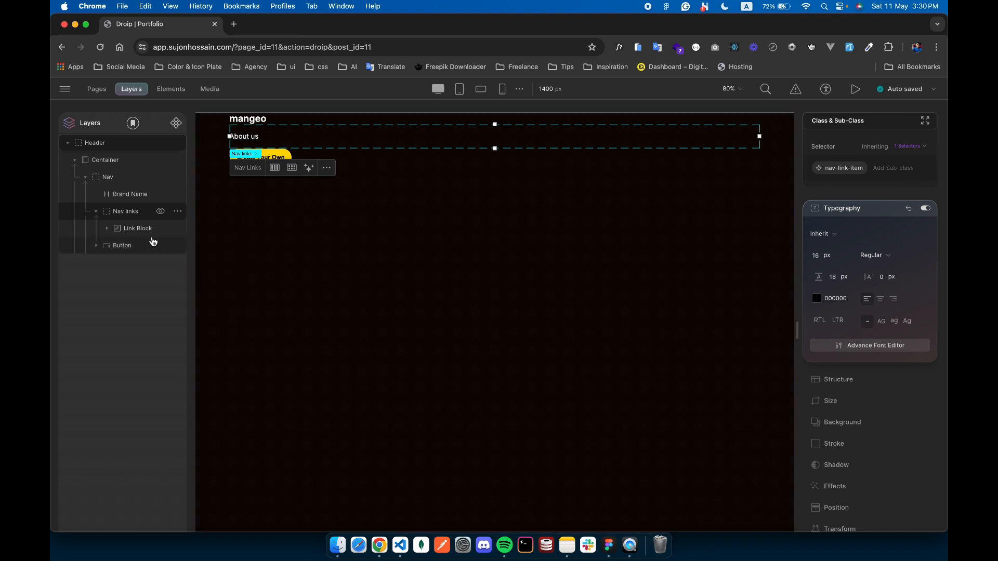
Assign a new class named nav to the Nav block
left_click(114, 179)
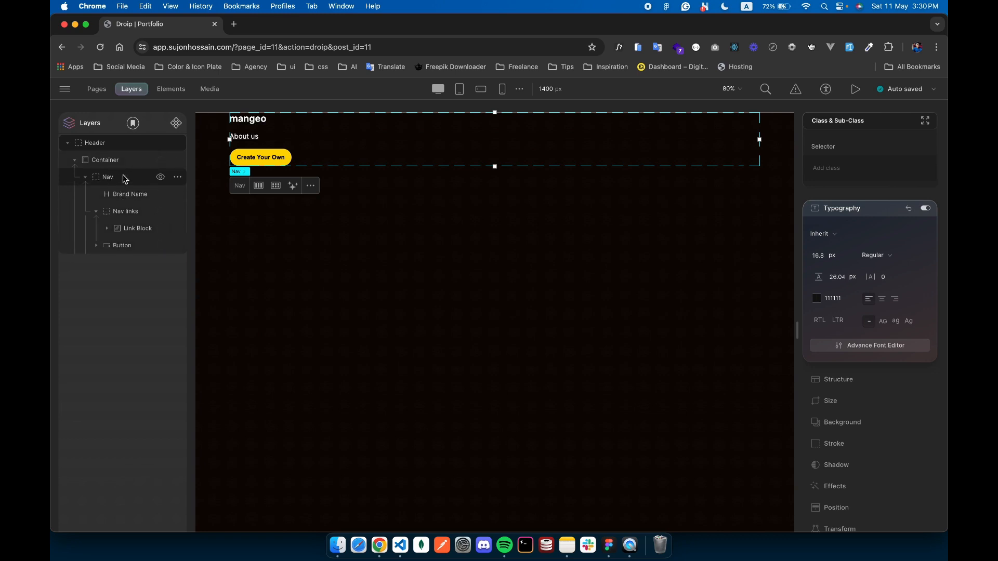
left_click(845, 208)
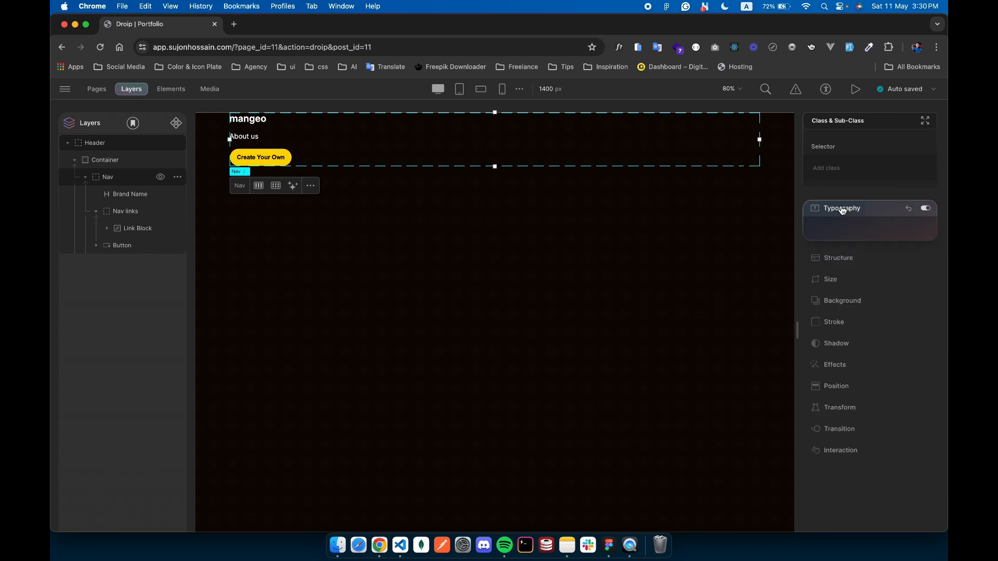
left_click(840, 168)
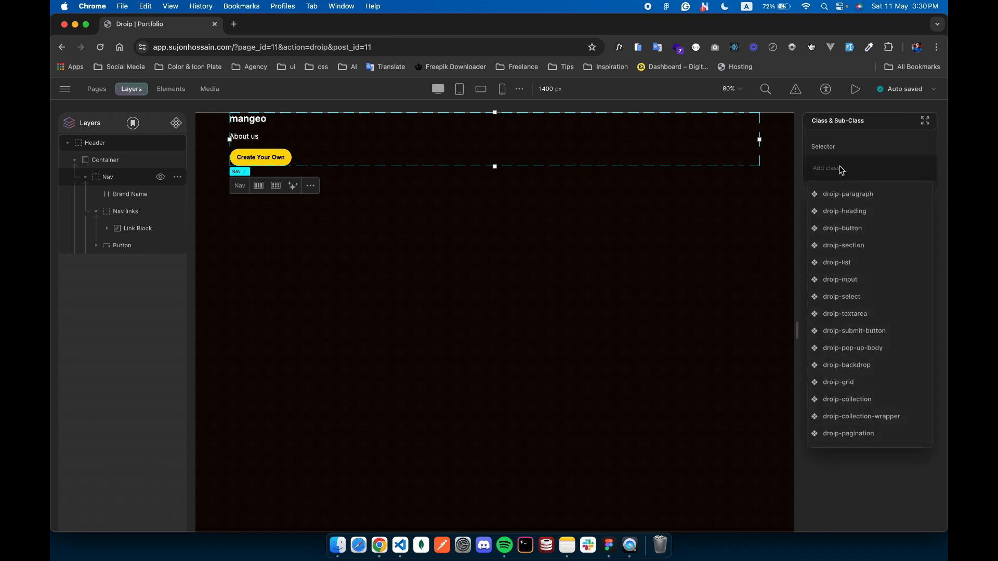
type("nav")
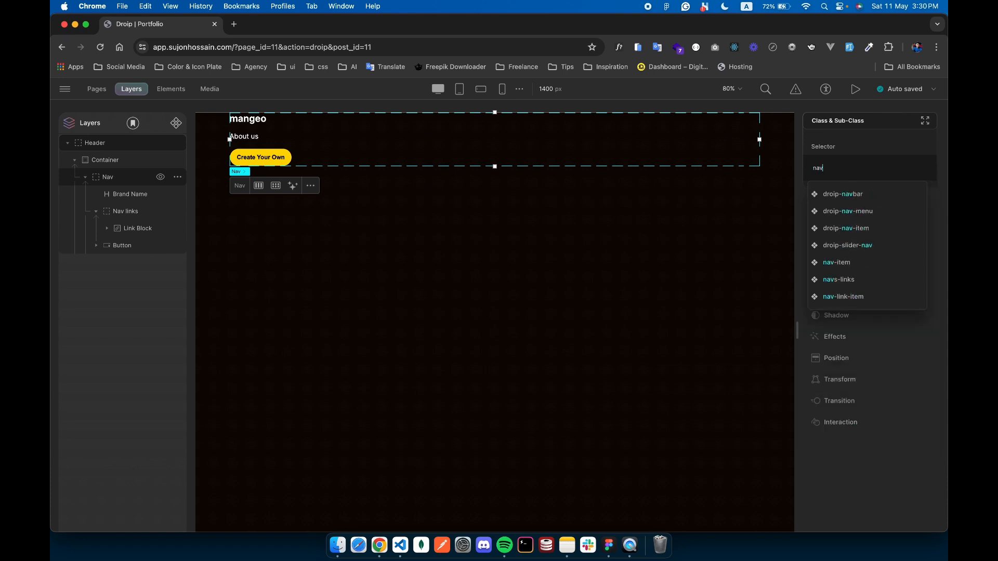
key("Return")
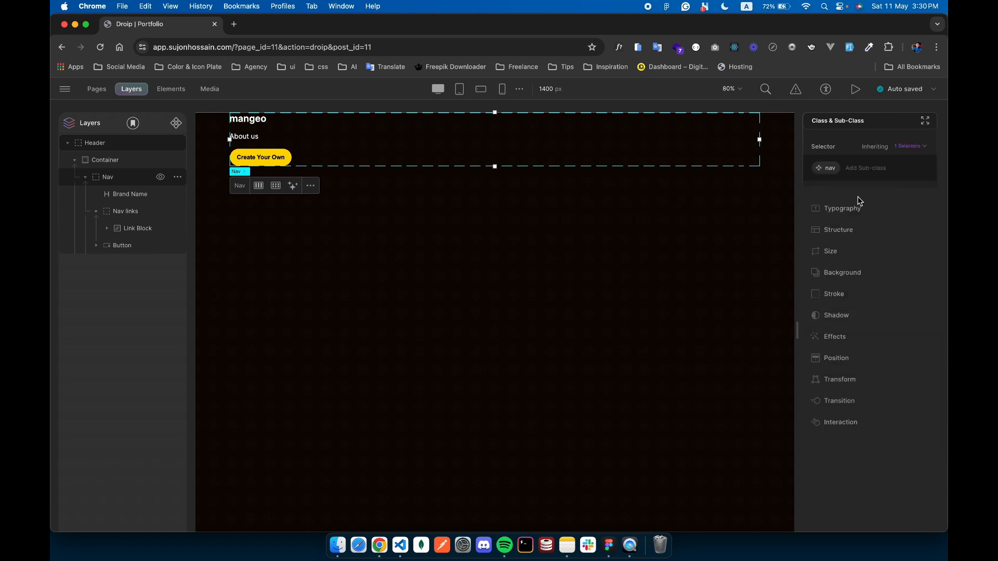
Set the Nav block's display to Flex with space-between justification and centred alignment
left_click(853, 249)
scroll(868, 354, "down", 2)
left_click(861, 315)
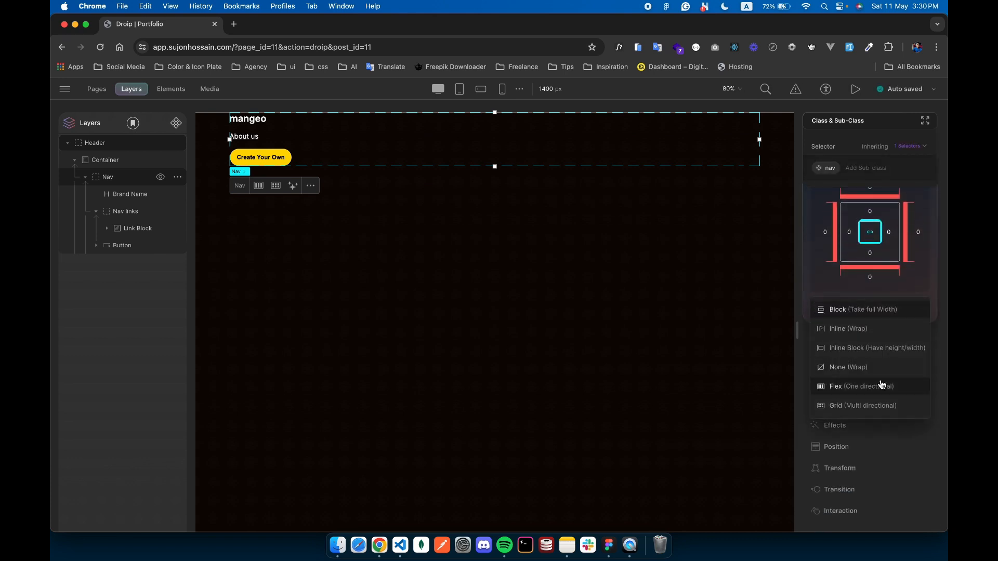
left_click(876, 387)
scroll(890, 418, "down", 3)
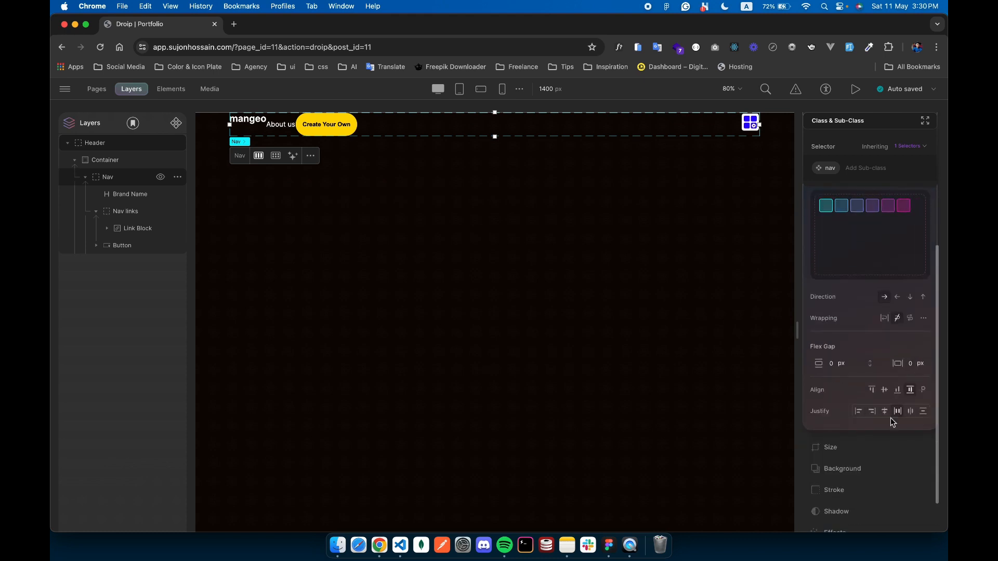
left_click(901, 412)
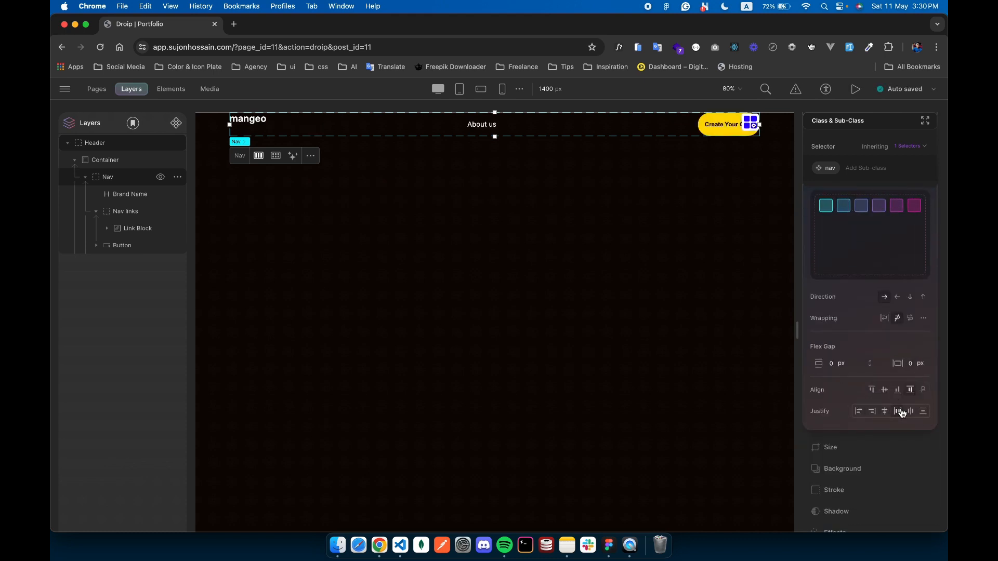
left_click(885, 391)
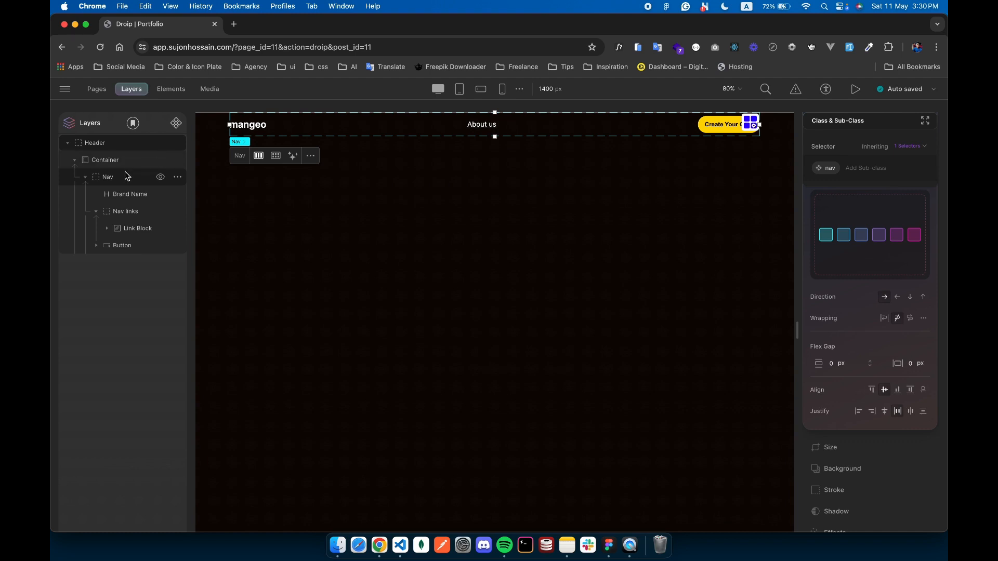
Duplicate the About us link block twice inside the Nav links block
left_click(125, 213)
left_click(126, 229)
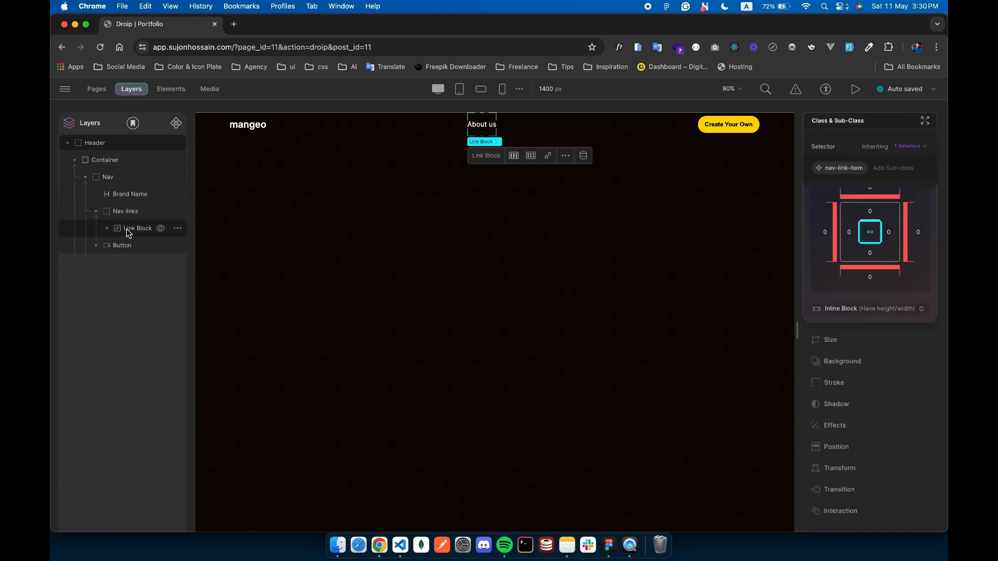
left_click(129, 214)
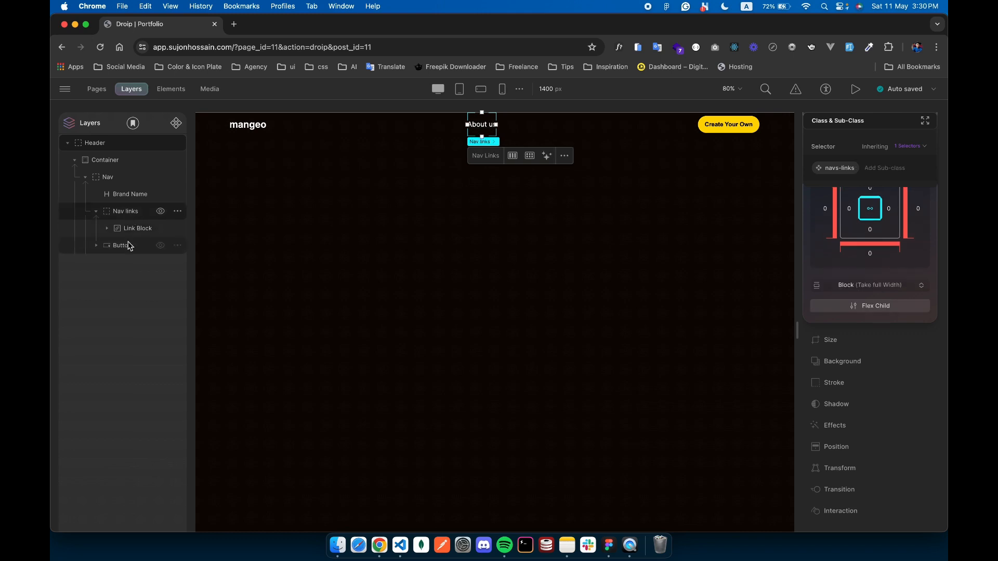
left_click(131, 229)
key("super+d")
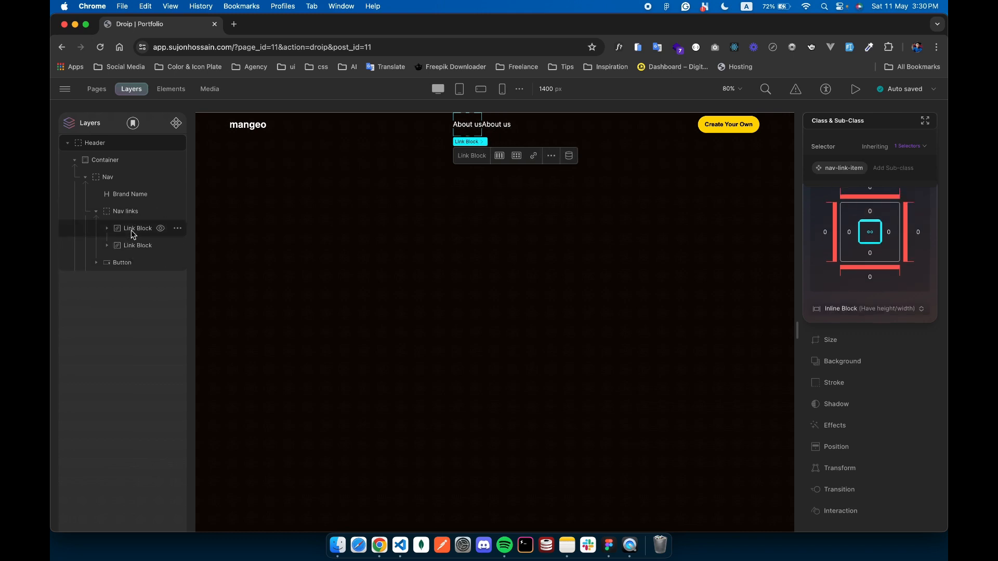
key("super+d")
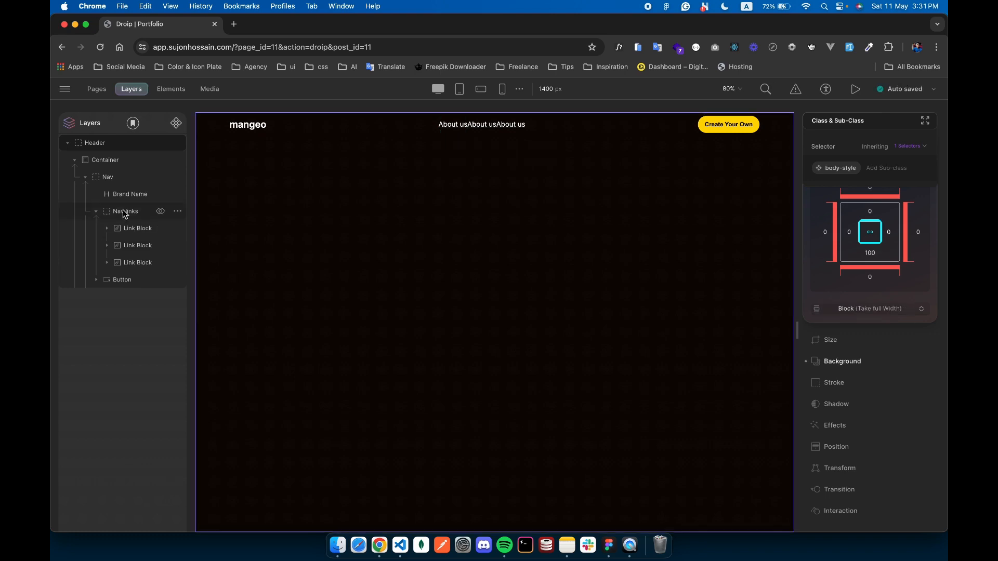
Set the Nav links block's display to Flex and open its flex layout editor on the canvas
left_click(155, 211)
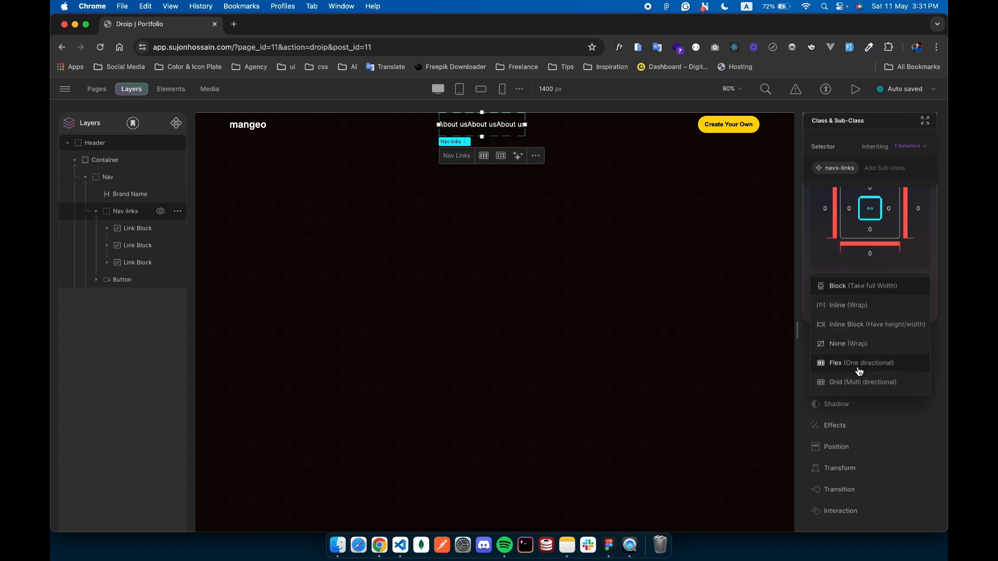
left_click(859, 361)
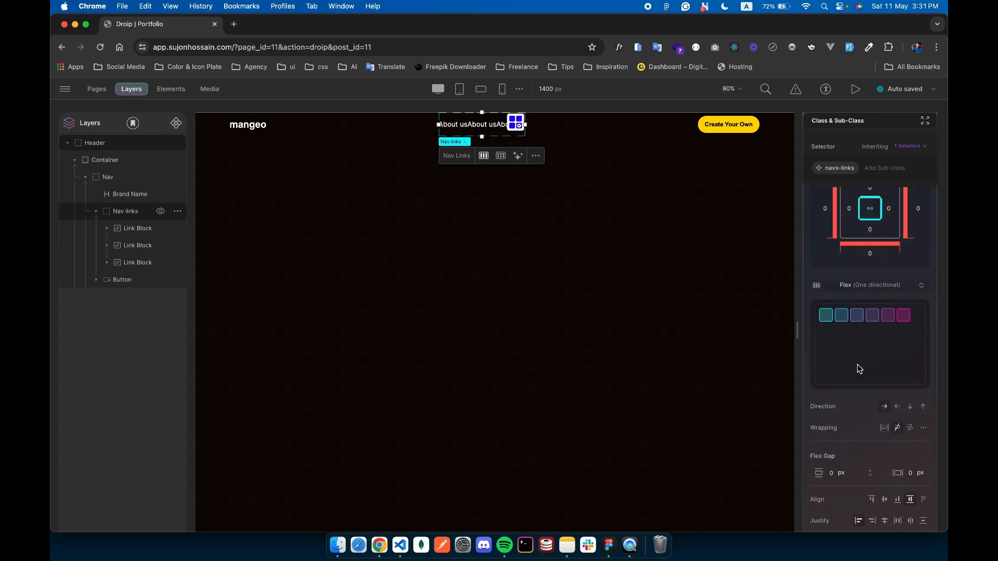
left_click(517, 125)
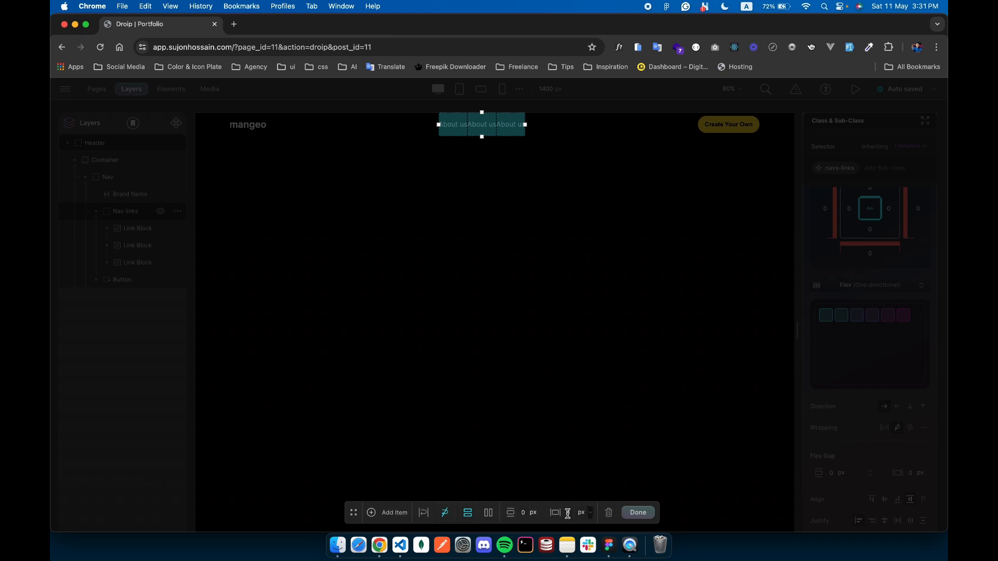
Check the menu spacing in the Figma design and set both flex gaps of the Nav links block to 34 px
left_click(609, 543)
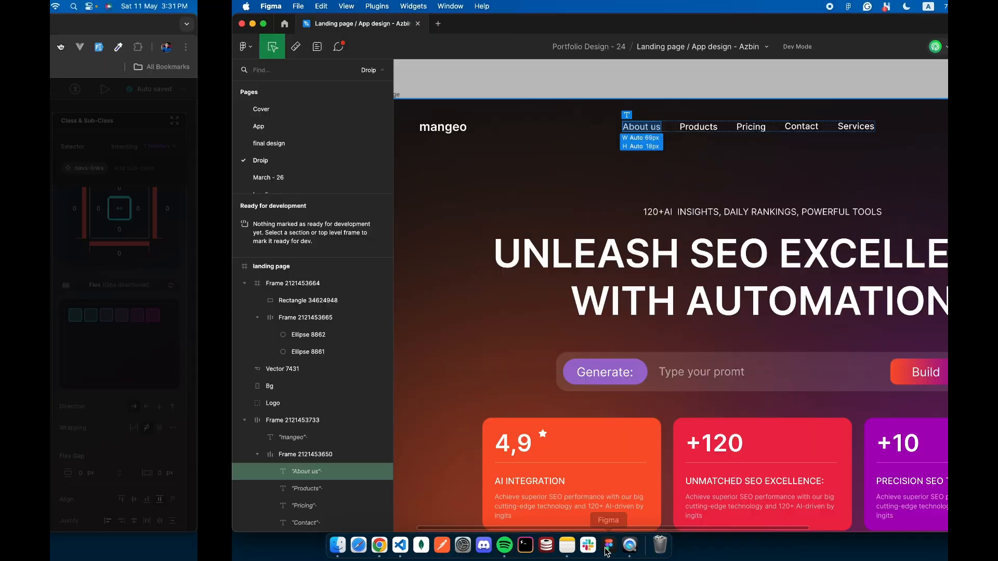
scroll(465, 128, "up", 5)
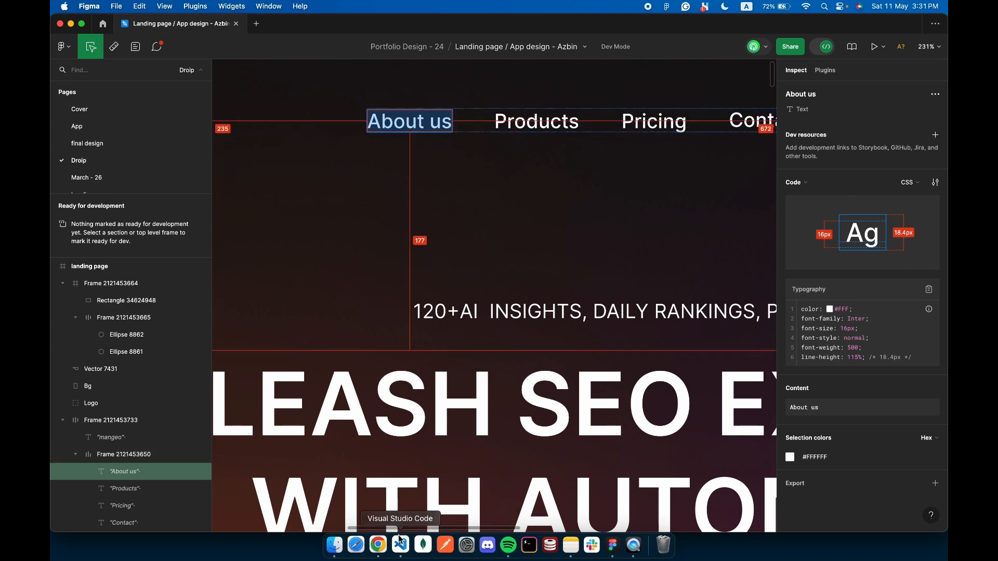
left_click(379, 545)
left_click(522, 510)
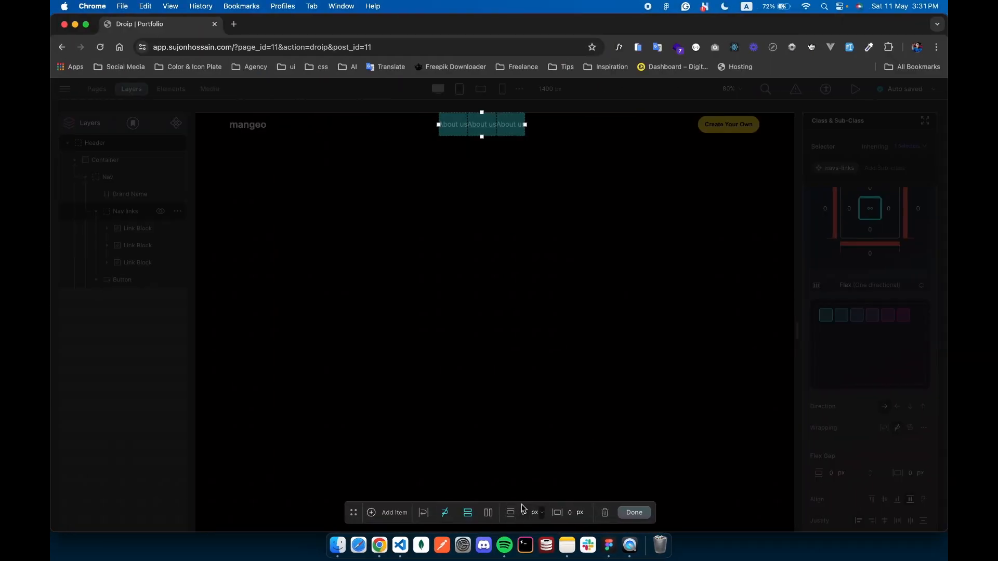
type("34")
key("Return")
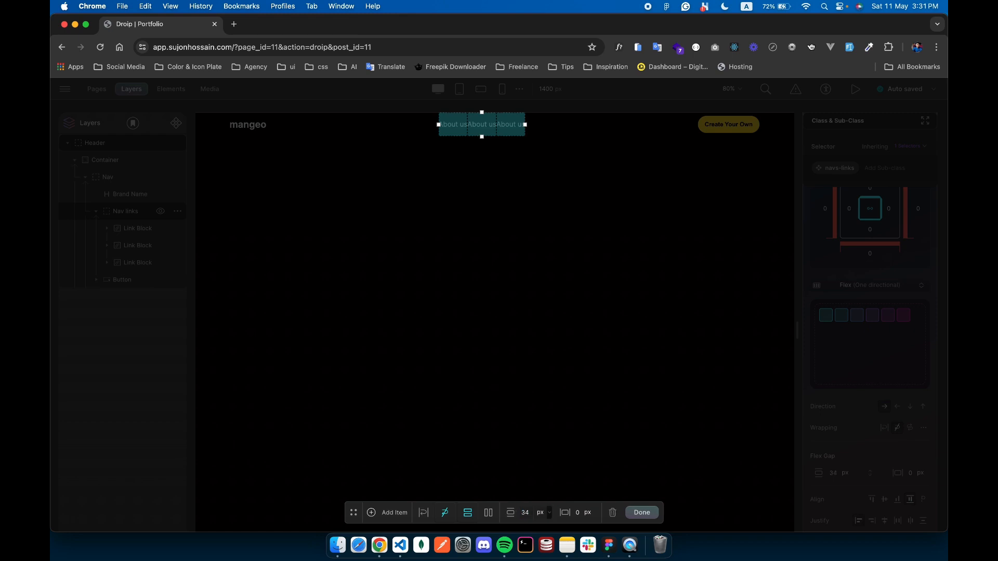
left_click(635, 515)
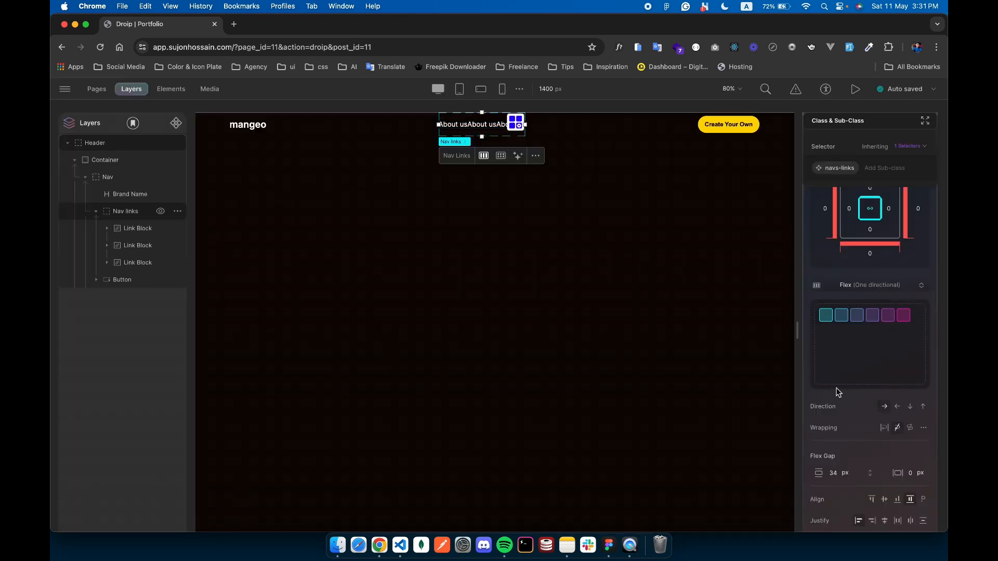
scroll(903, 461, "down", 2)
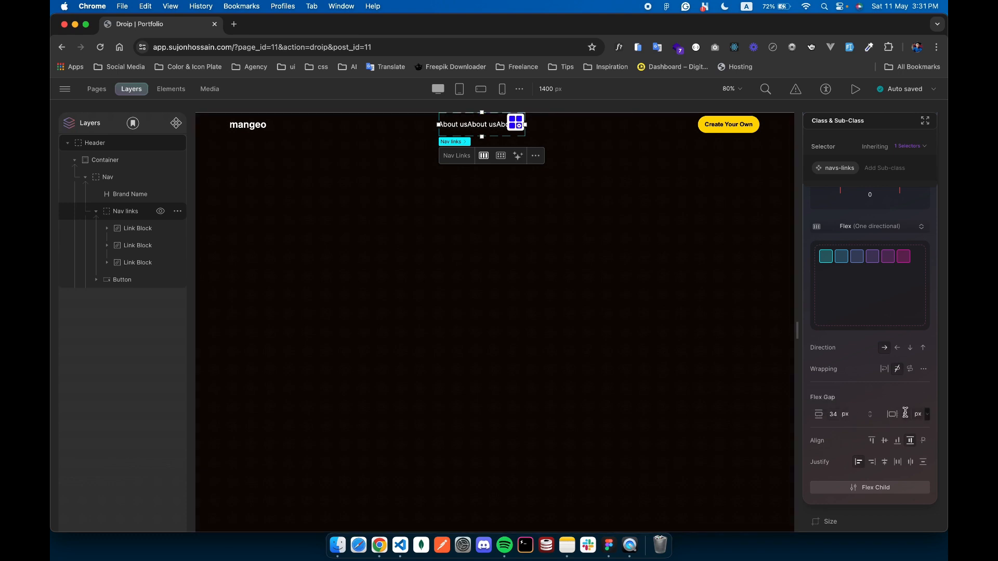
key("Return")
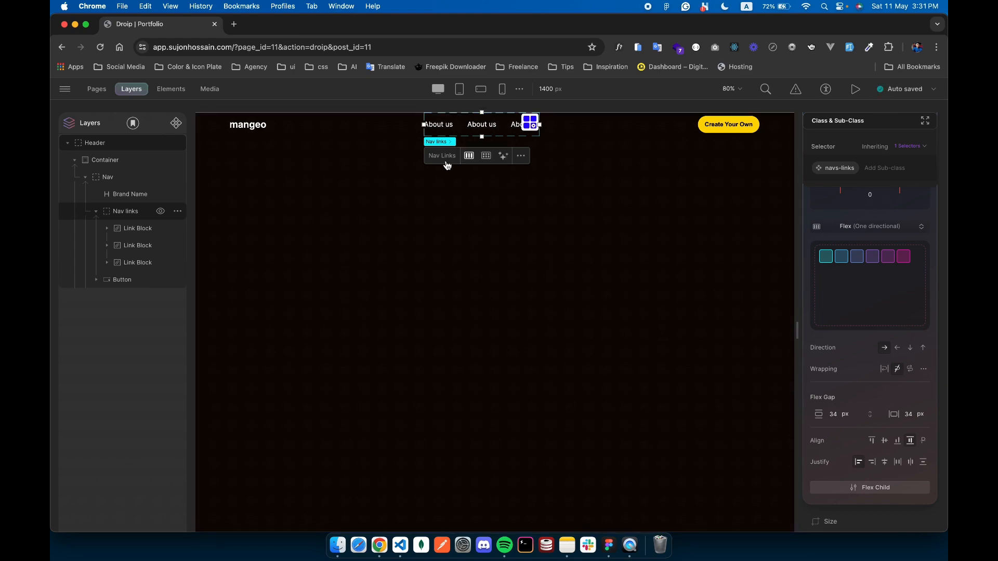
Look up the second menu label in the Figma design and change the second link's text to Products
key("super+Tab")
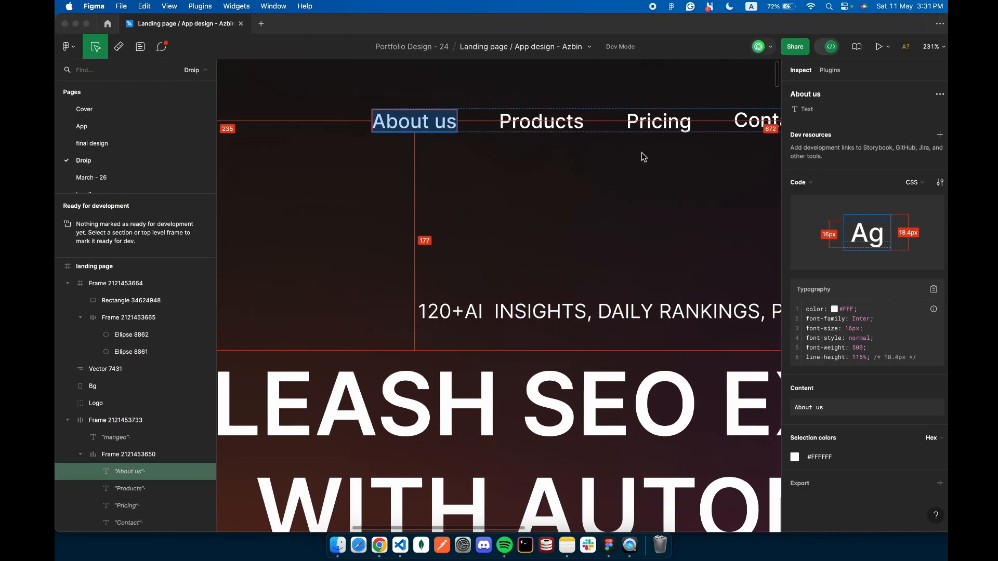
left_click(544, 123)
scroll(544, 123, "down", 10)
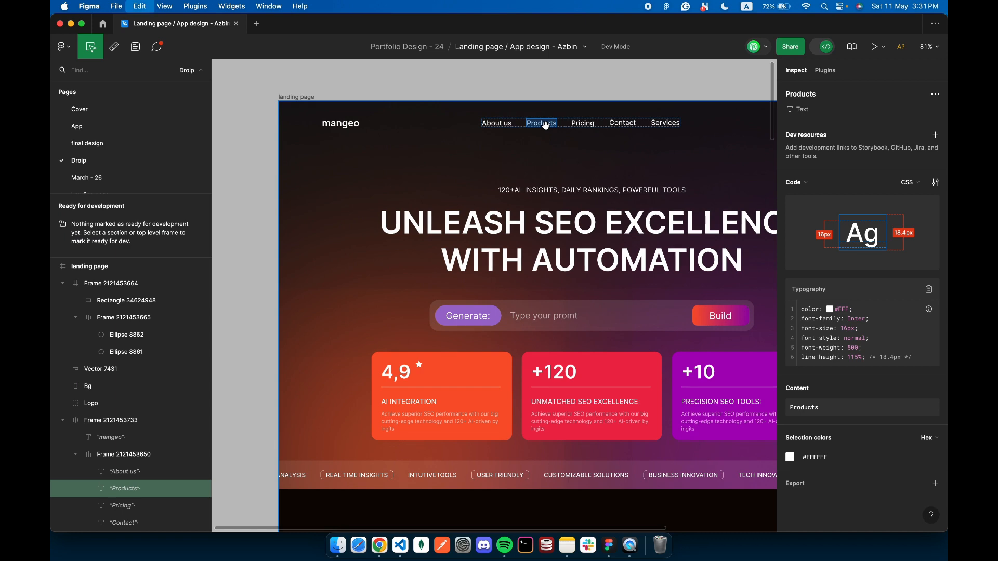
scroll(544, 123, "left", 2)
key("super+Tab")
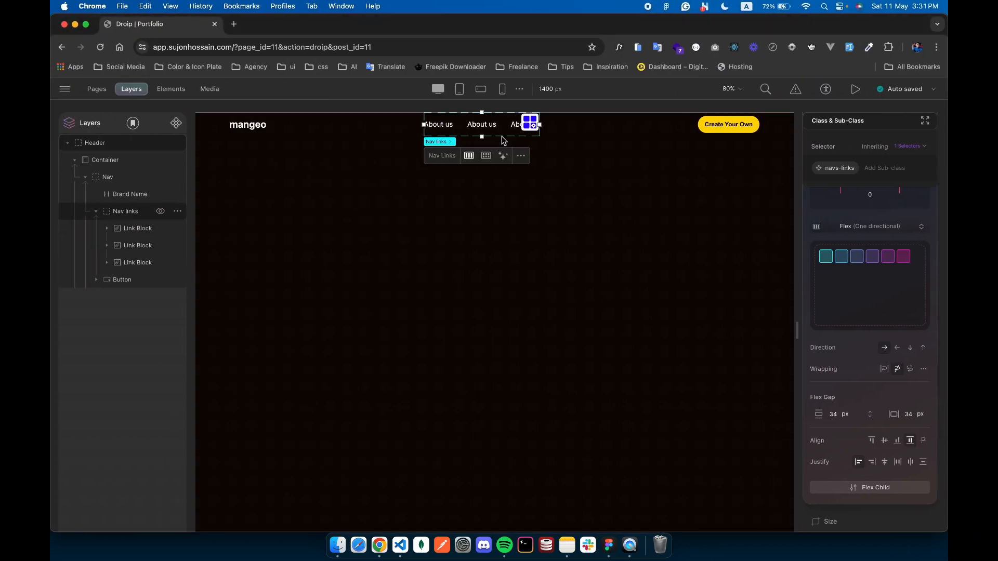
triple_click(485, 126)
type("Products")
Copy the Pricing label from the Figma design and replace the third link's text with it in Droip
key("ctrl+Right")
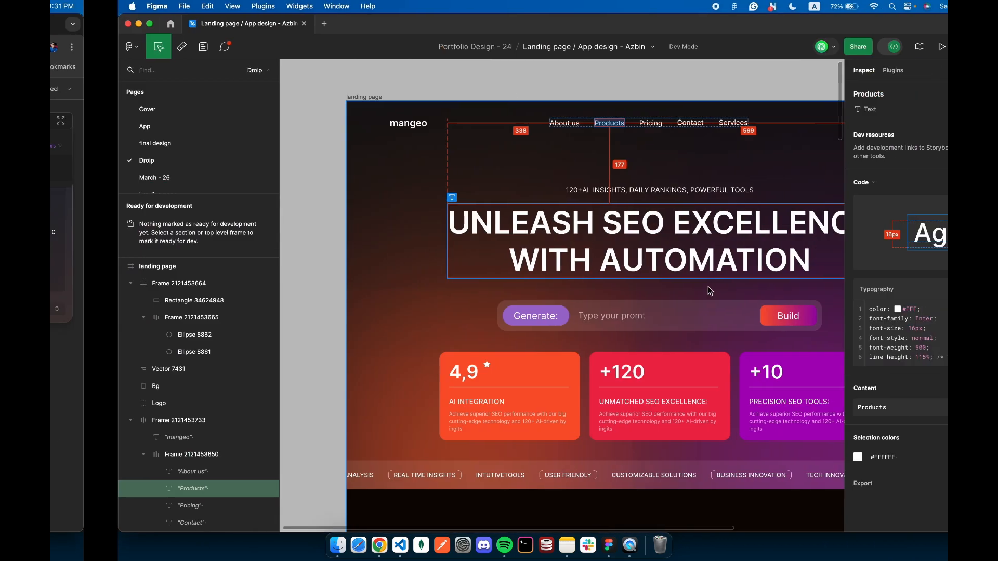
left_click(578, 123)
key("super+c")
key("ctrl+Left")
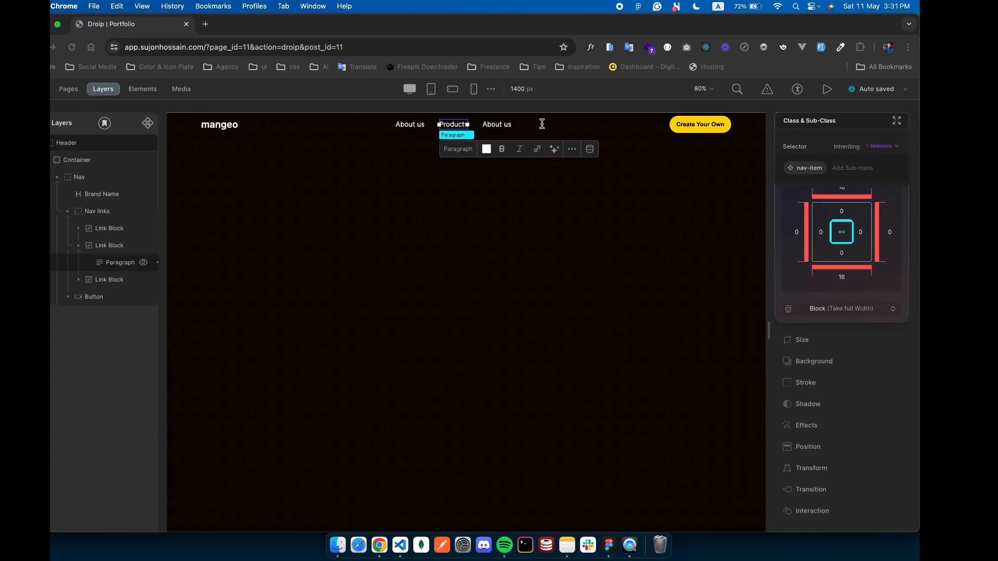
triple_click(524, 126)
key("super+v")
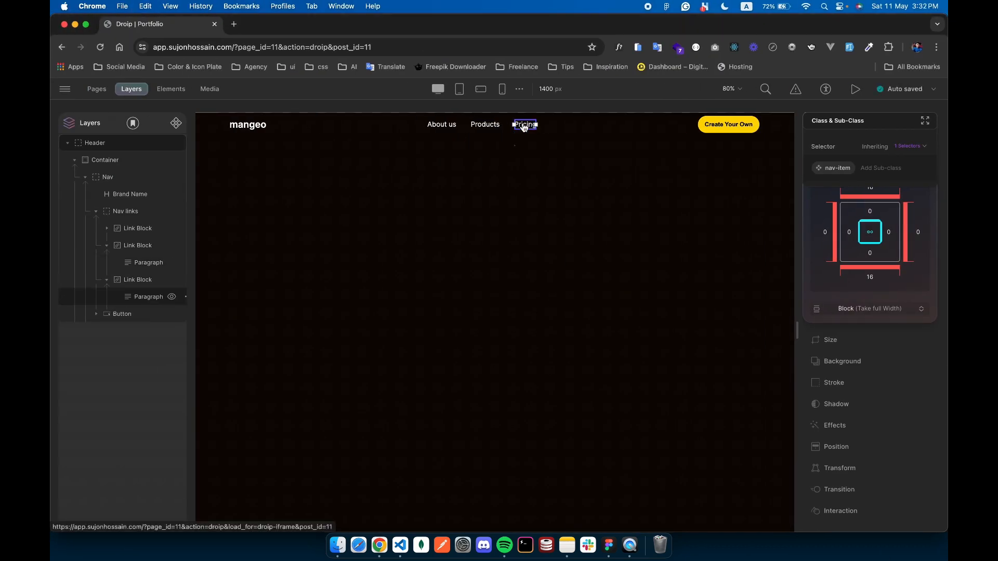
Duplicate the Pricing link block twice and change the fourth link's text to Contact, as in the Figma design
left_click(137, 280)
key("super+d")
key("ctrl+Right")
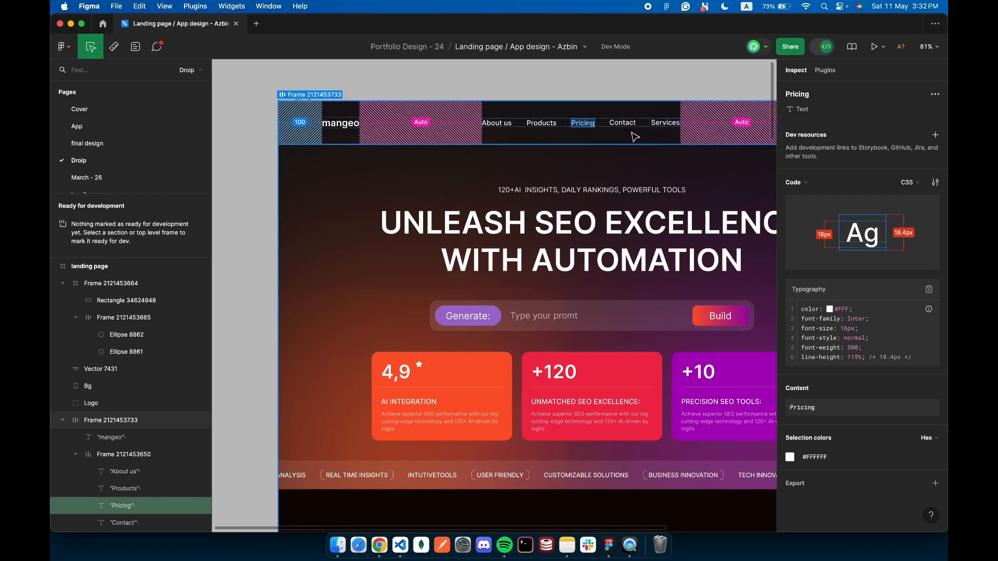
left_click(626, 124)
key("ctrl+Left")
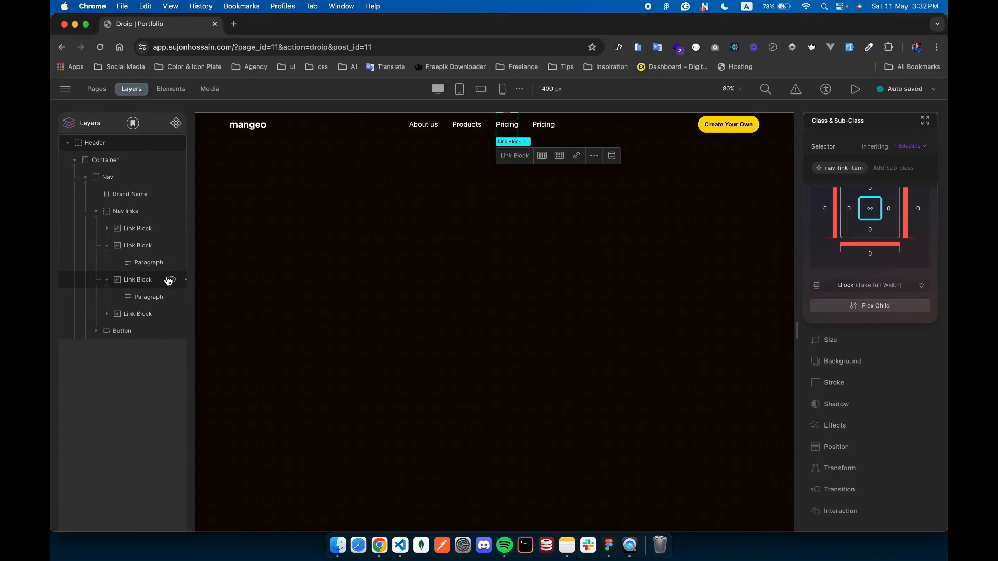
left_click(126, 319)
key("super+d")
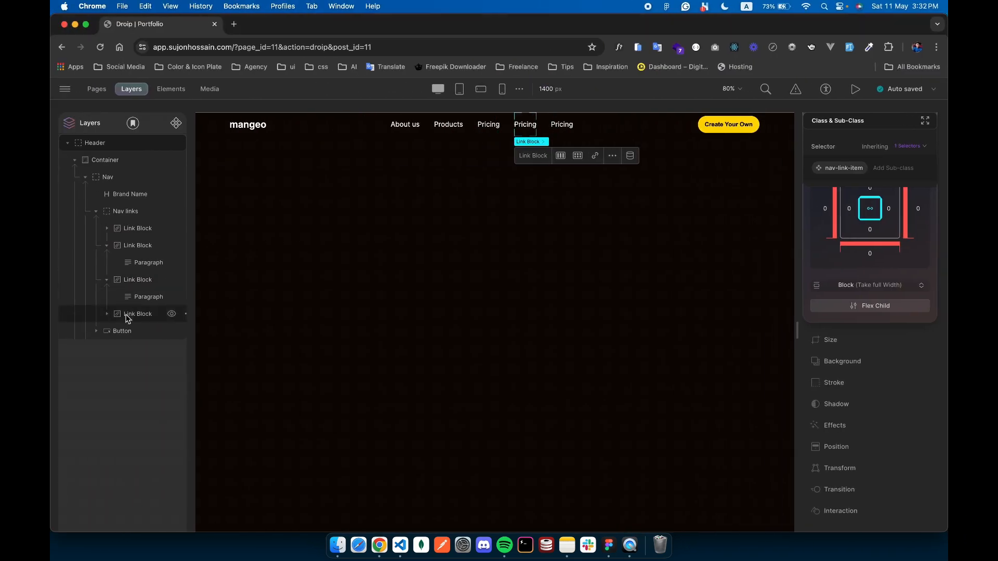
double_click(530, 126)
type("Contact")
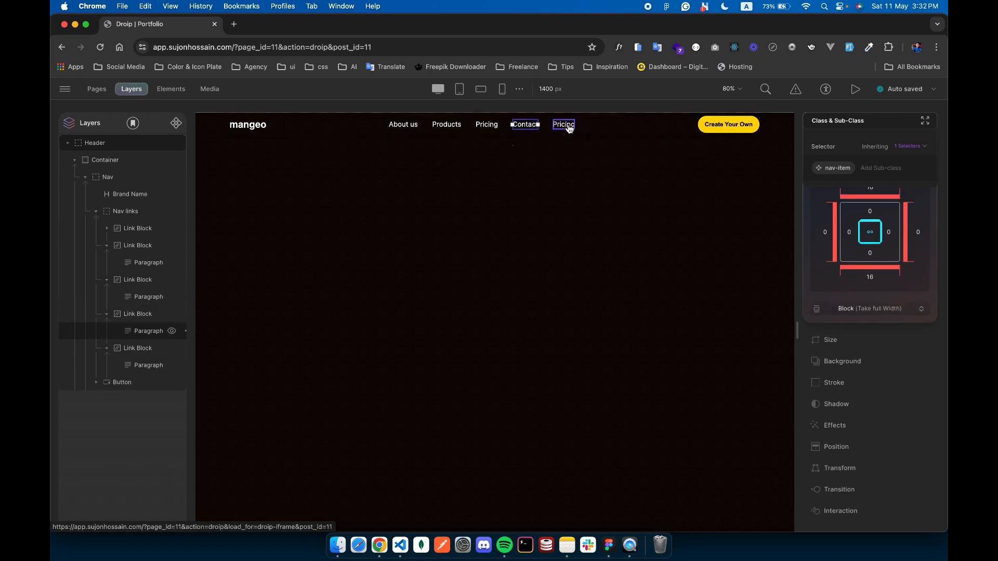
left_click(597, 211)
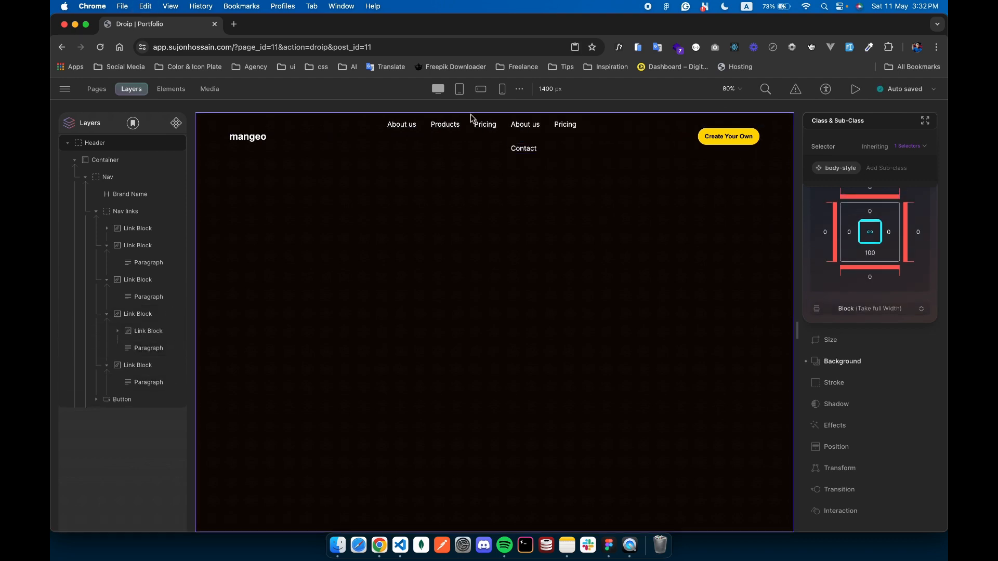
left_click(534, 145)
key("super+z")
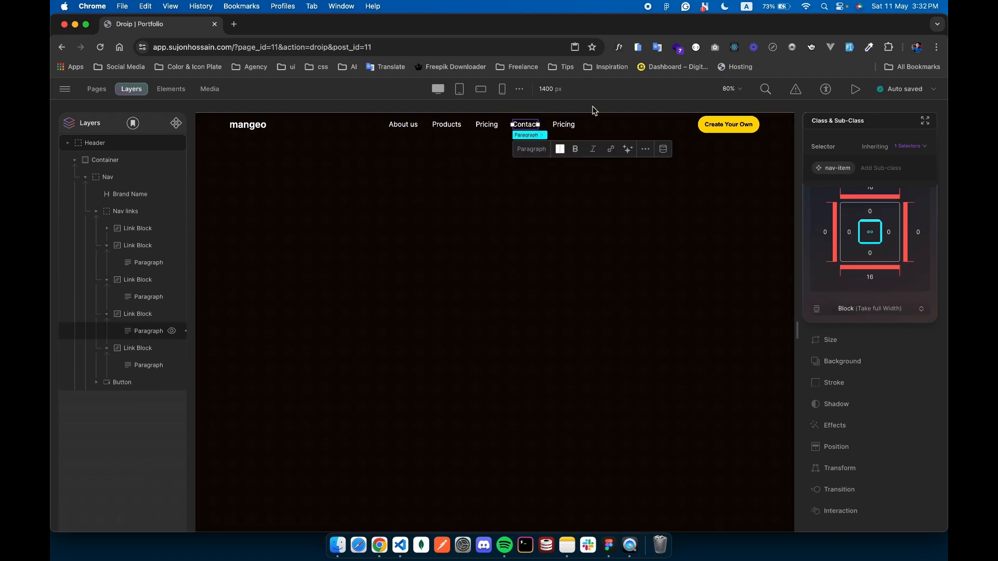
Change the fifth link's text to Service and select the Header block
double_click(567, 126)
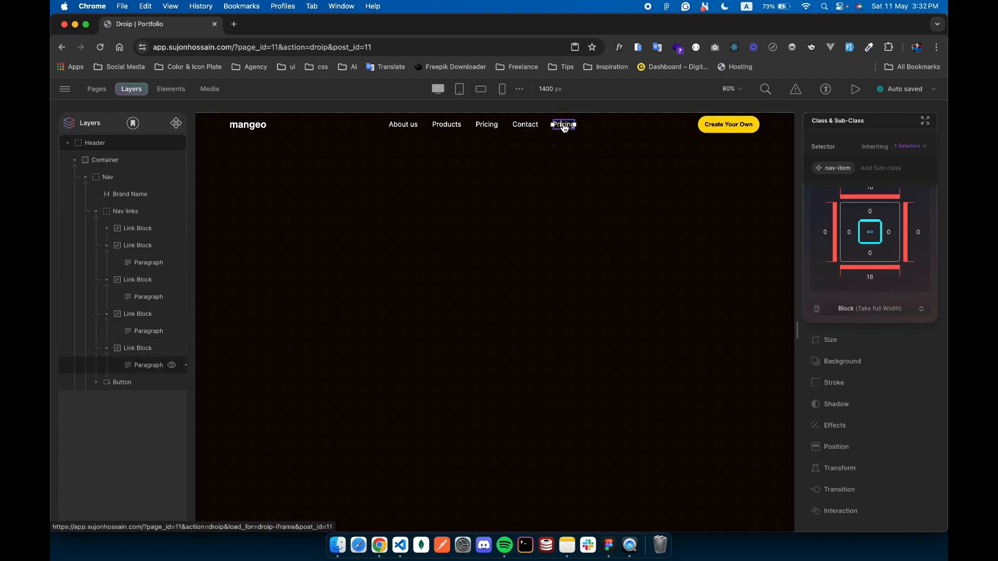
double_click(565, 127)
key("super+shift+b")
double_click(566, 110)
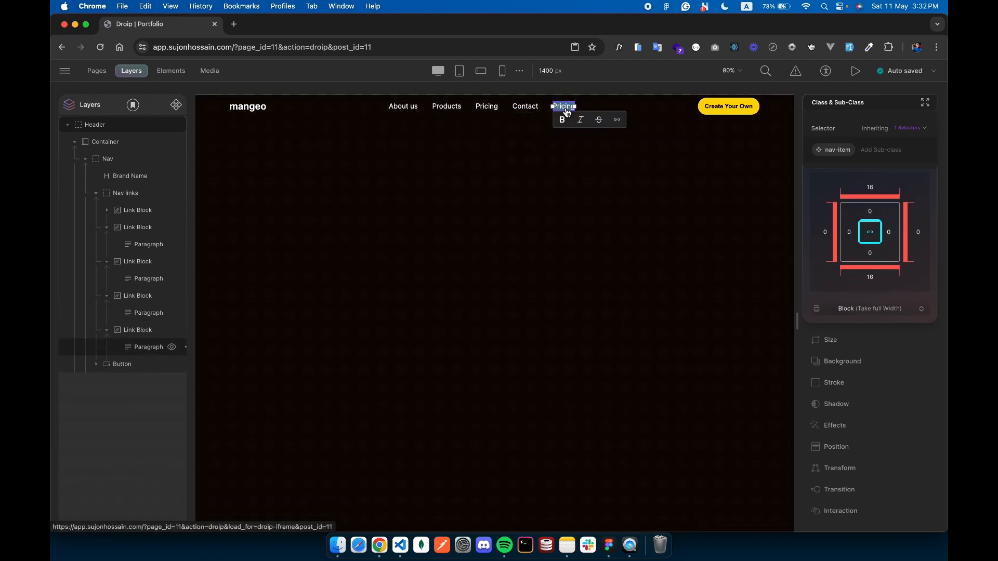
key("super+v")
double_click(569, 111)
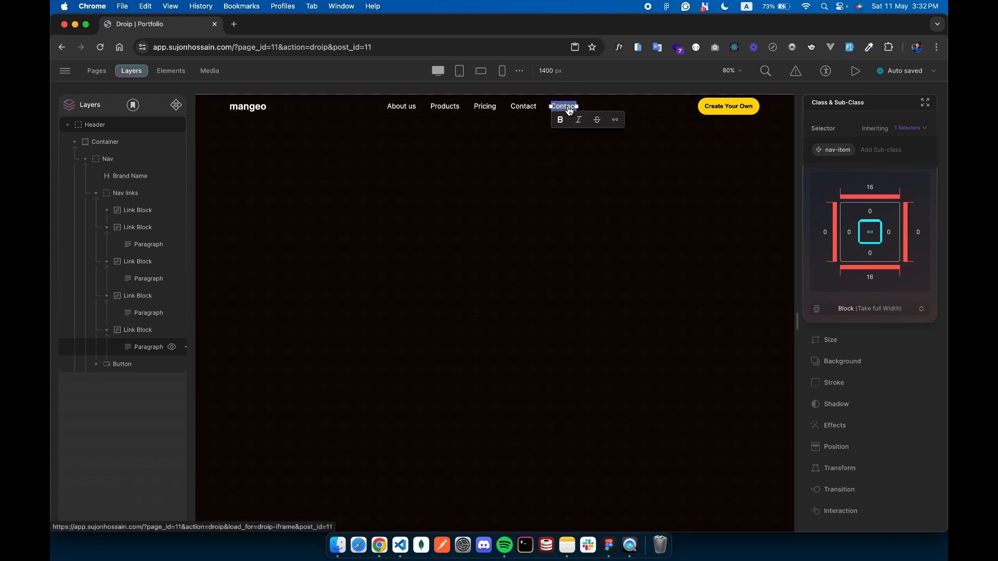
type("Service")
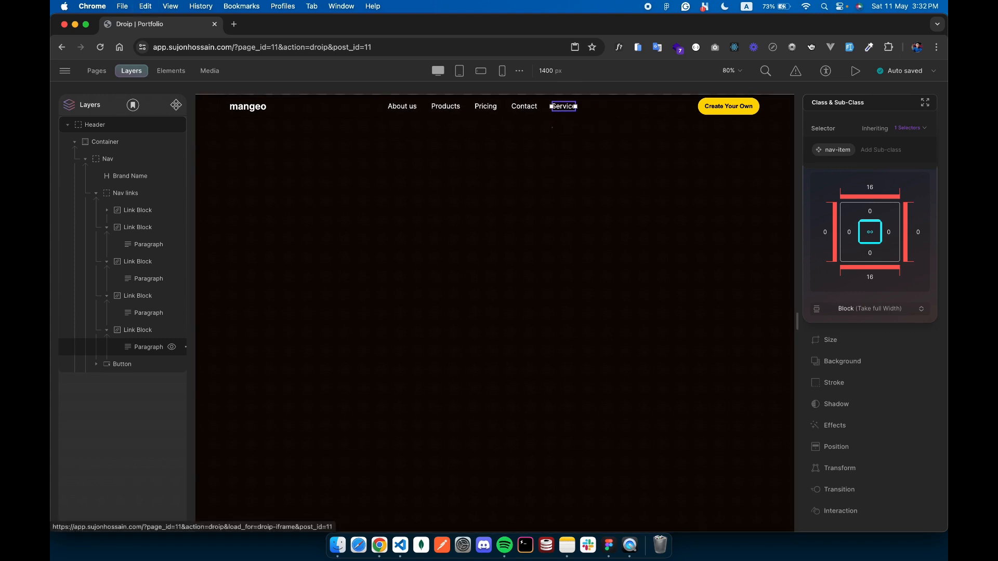
left_click(212, 108)
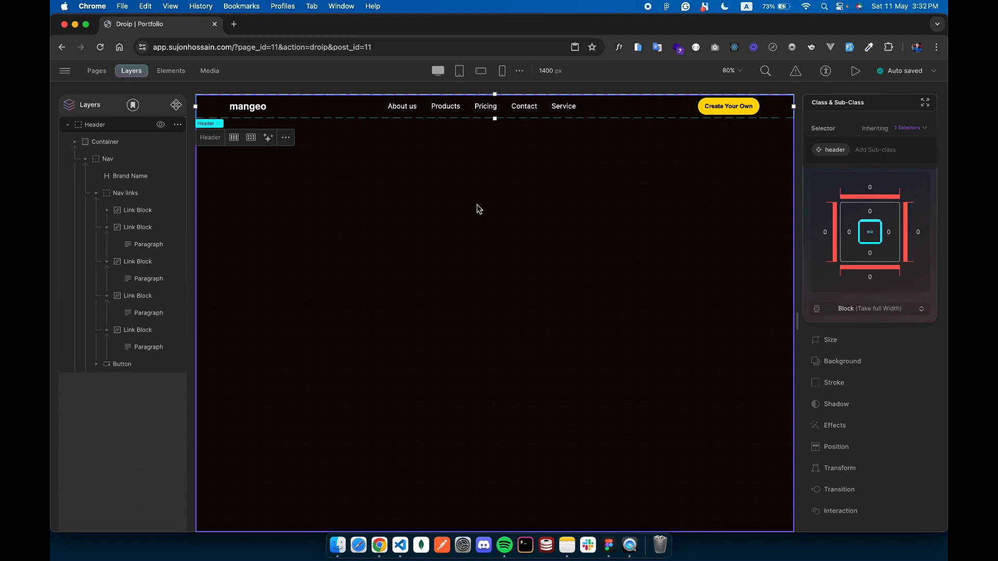
Switch to Figma and examine the layout of the header frame and the properties of its Sign In button
left_click(609, 545)
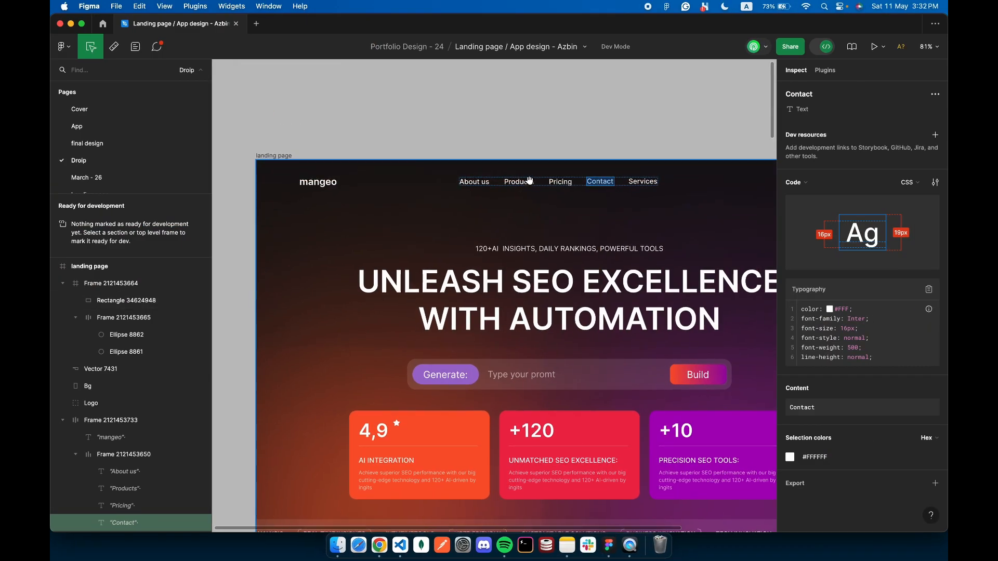
left_click(434, 183)
scroll(508, 182, "up", 2)
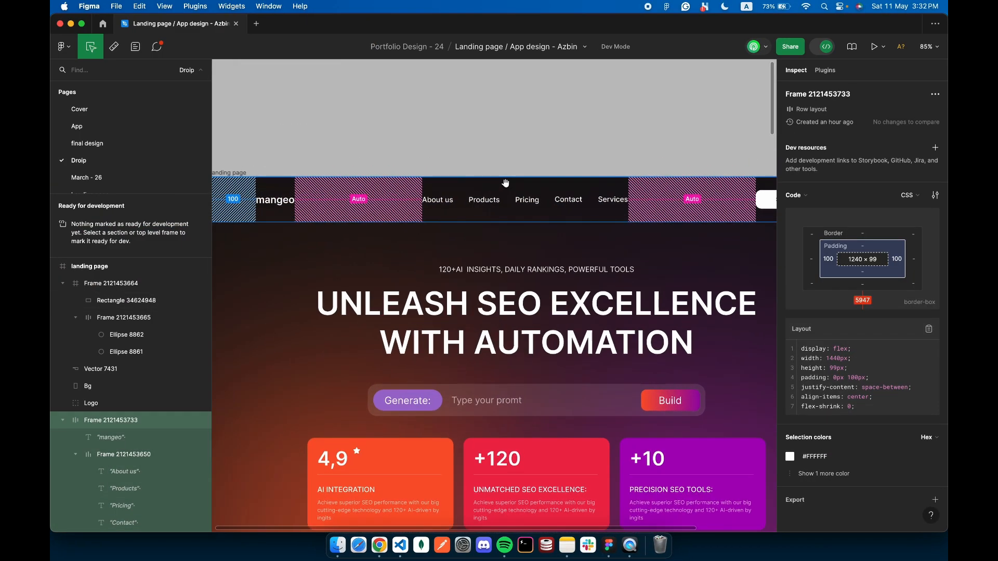
scroll(506, 183, "left", 3)
scroll(504, 194, "right", 8)
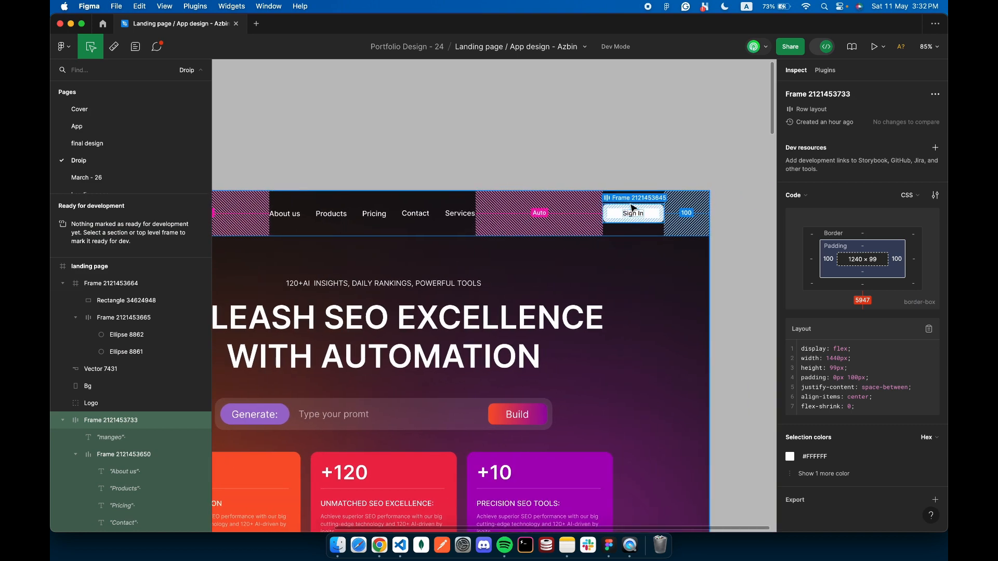
scroll(633, 207, "up", 5)
left_click(619, 213)
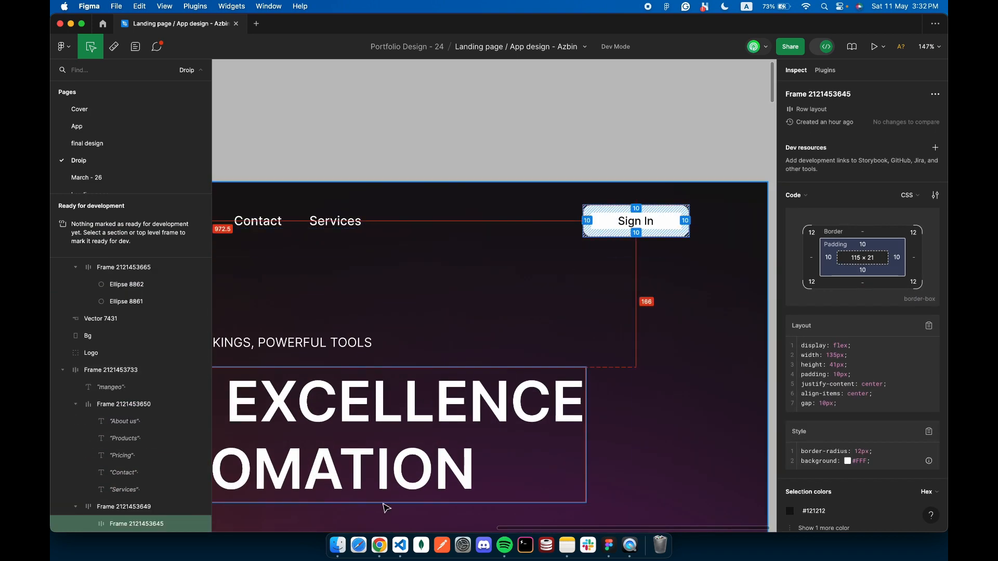
Switch to Droip and set the top and bottom padding of the Nav element to 29 px
left_click(380, 546)
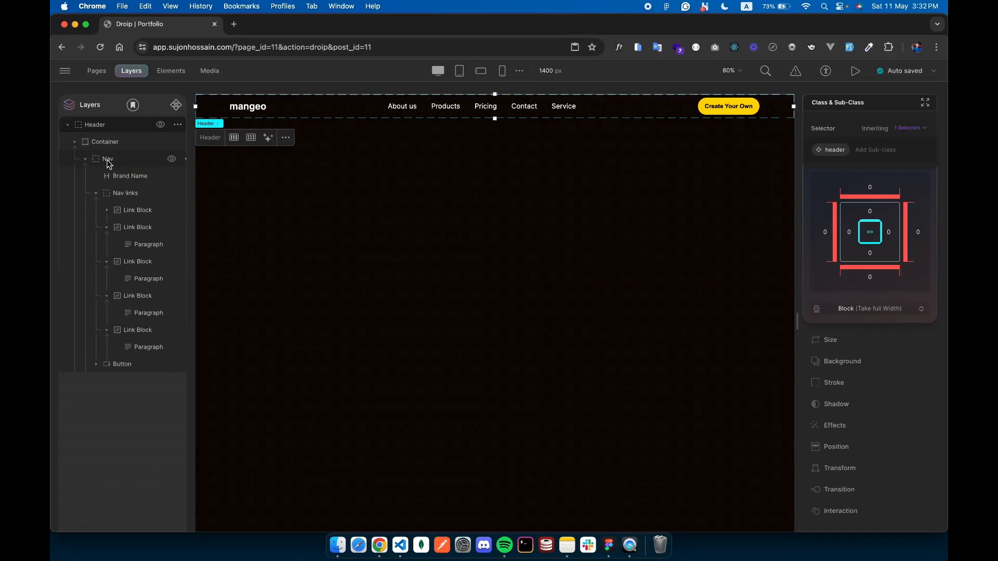
left_click(109, 164)
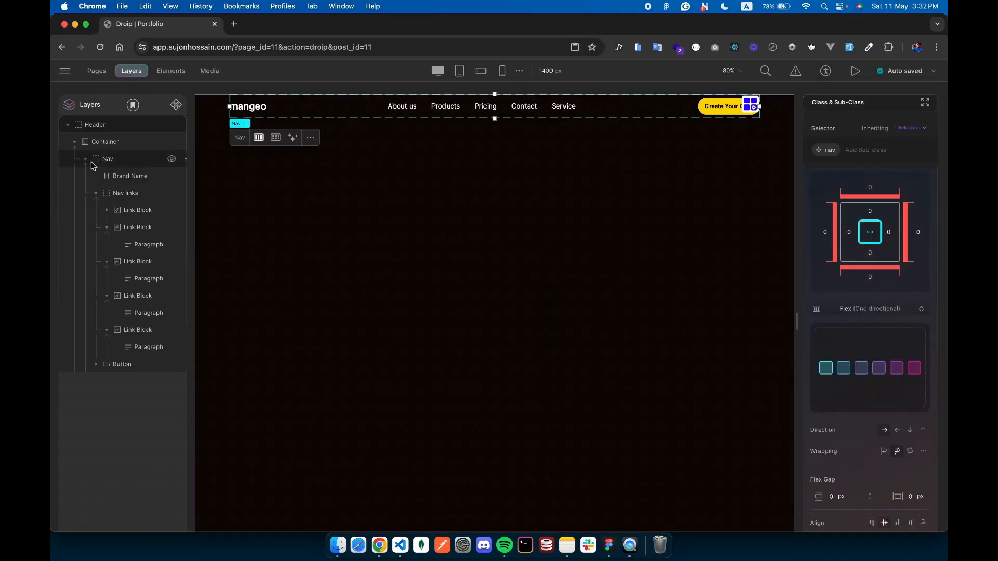
left_click(89, 161)
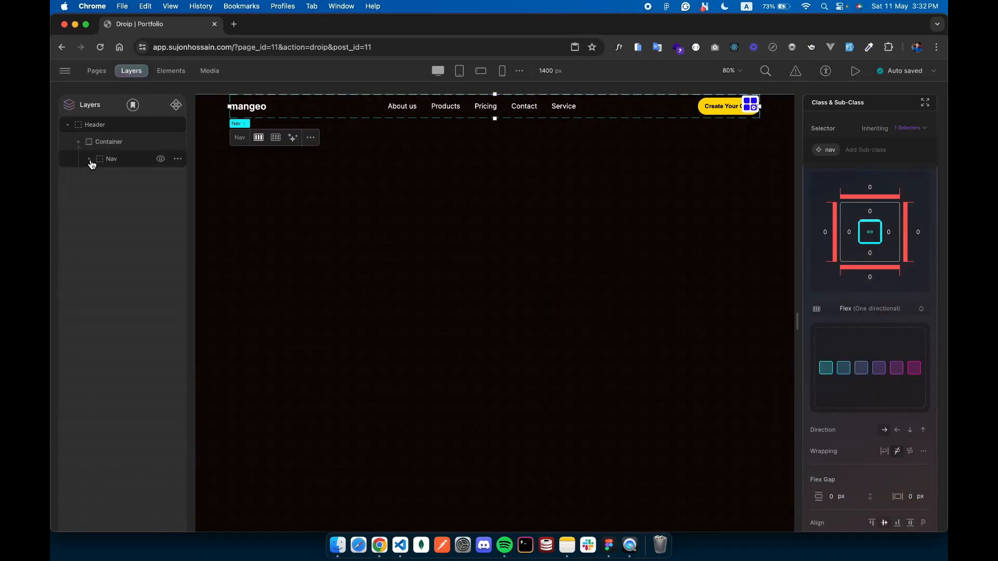
left_click(870, 212)
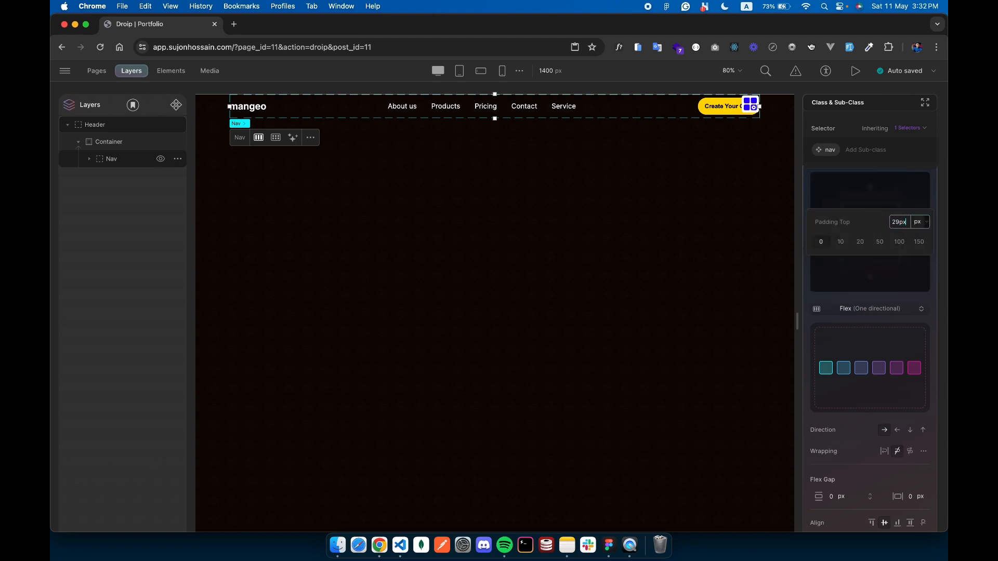
type("29px")
key("Return")
left_click(855, 270)
left_click(872, 253)
type("2")
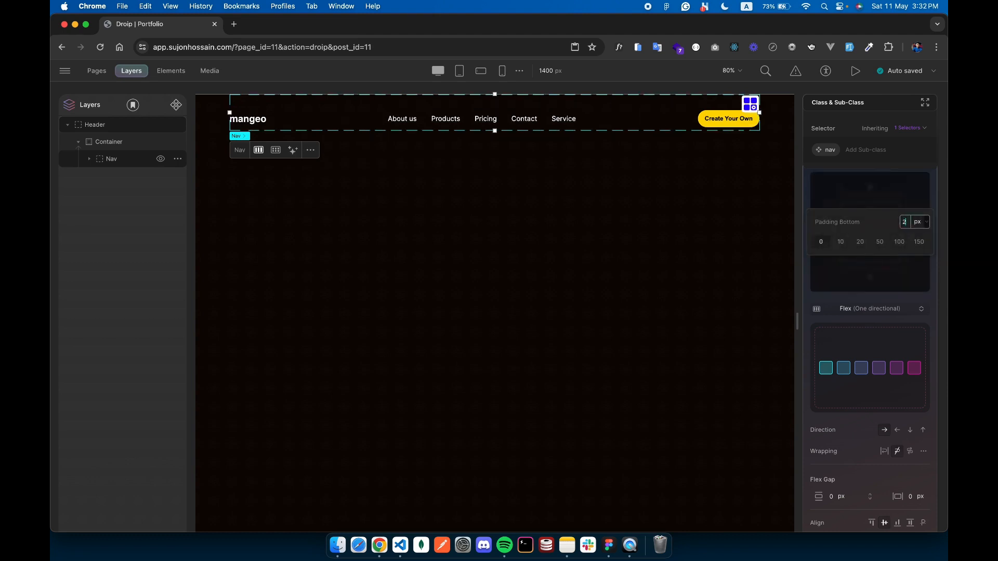
type("9")
key("Return")
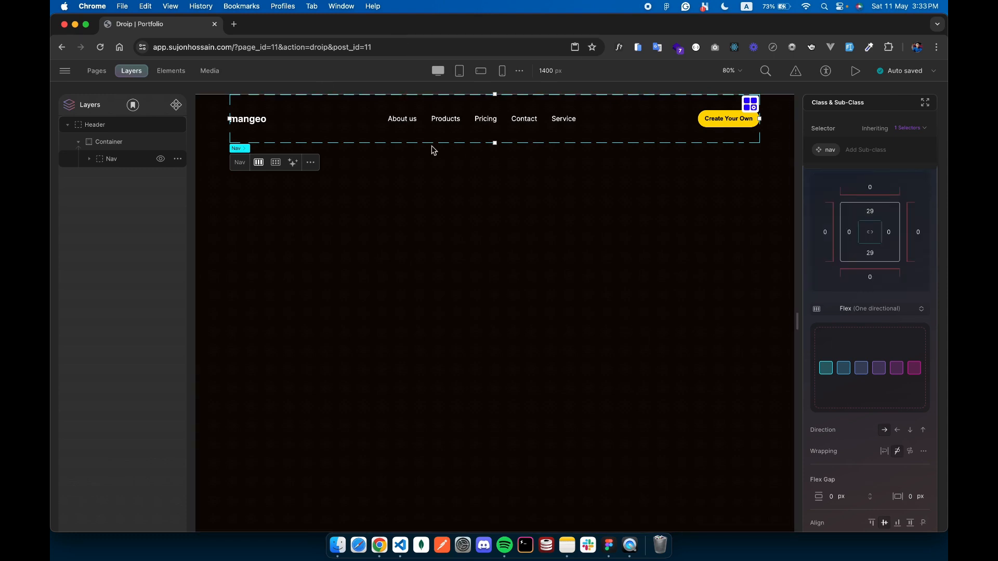
Detach the droip-button class from the header's Create Your Own button
left_click(710, 115)
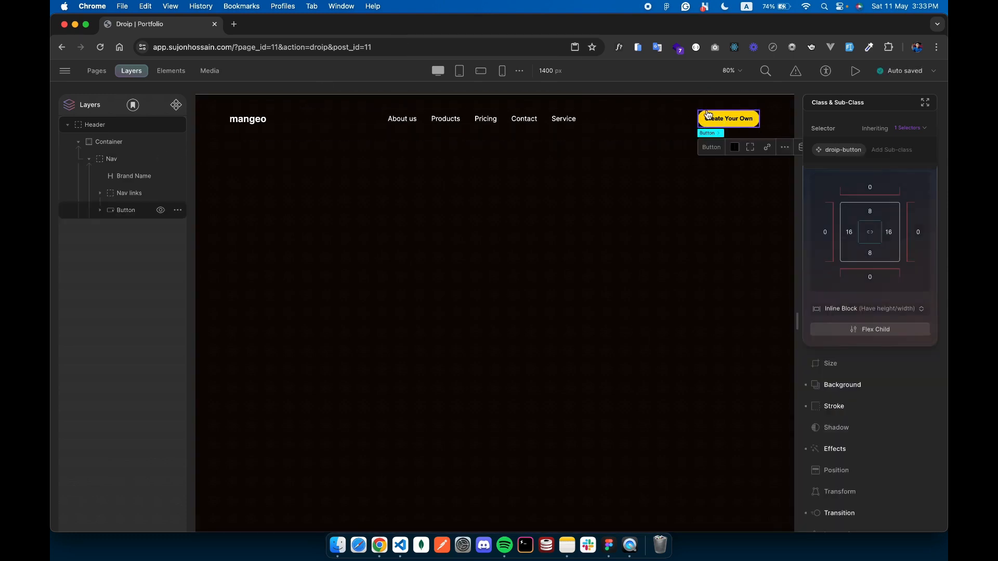
left_click(864, 153)
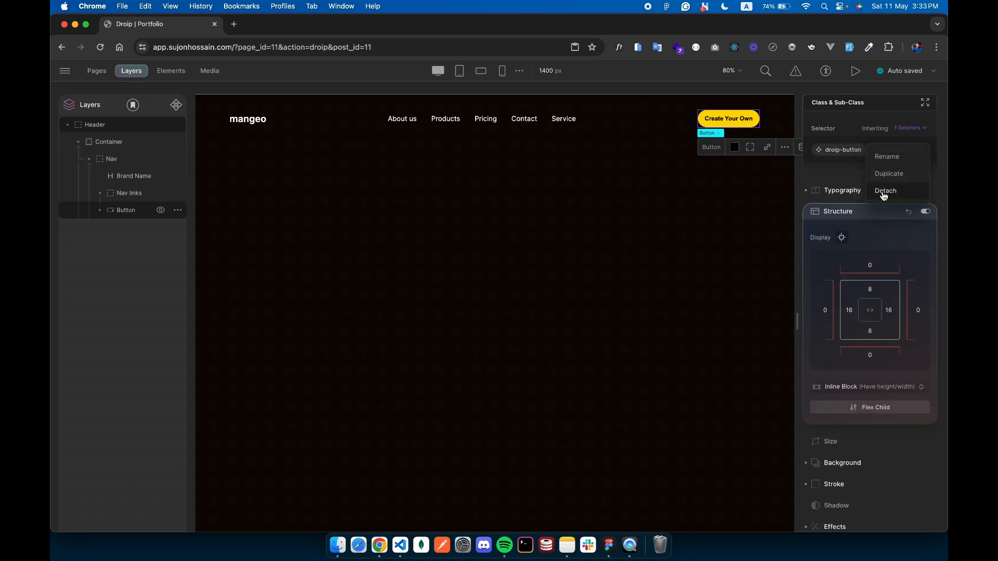
left_click(884, 195)
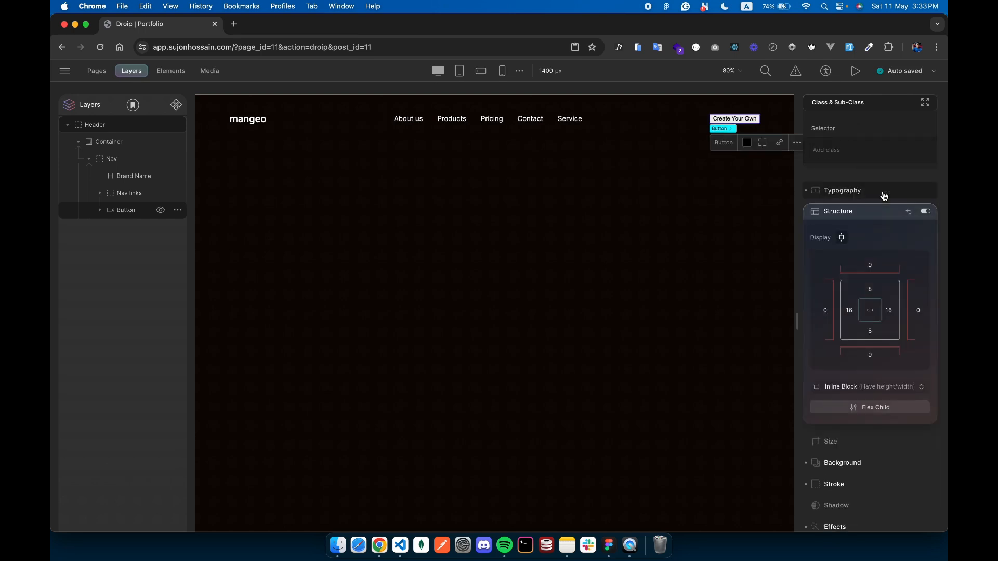
Copy the Sign In label from the Figma design and replace the header button's text with it in Droip
left_click(608, 545)
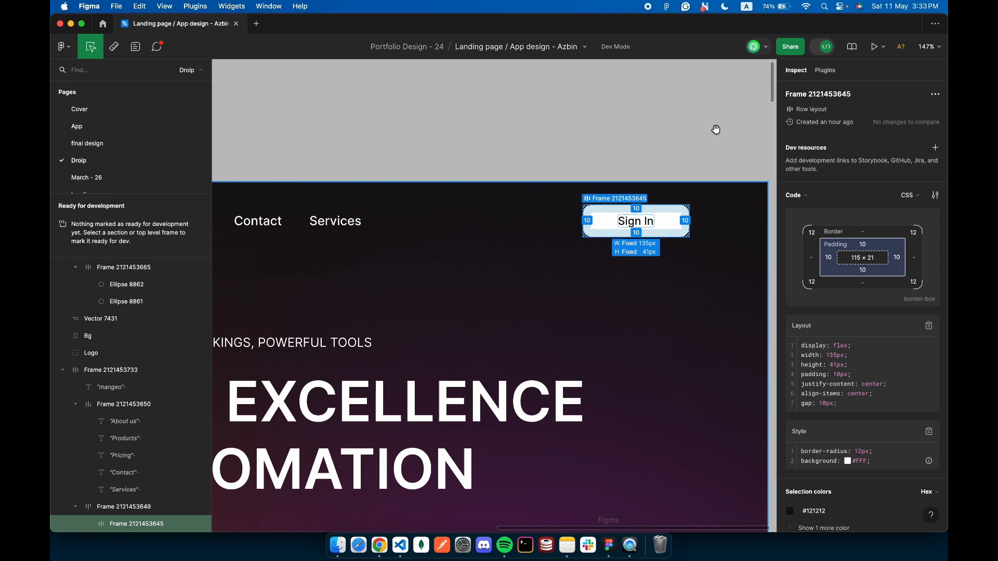
scroll(635, 222, "up", 5)
double_click(636, 222)
key("super+c")
key("ctrl+Left")
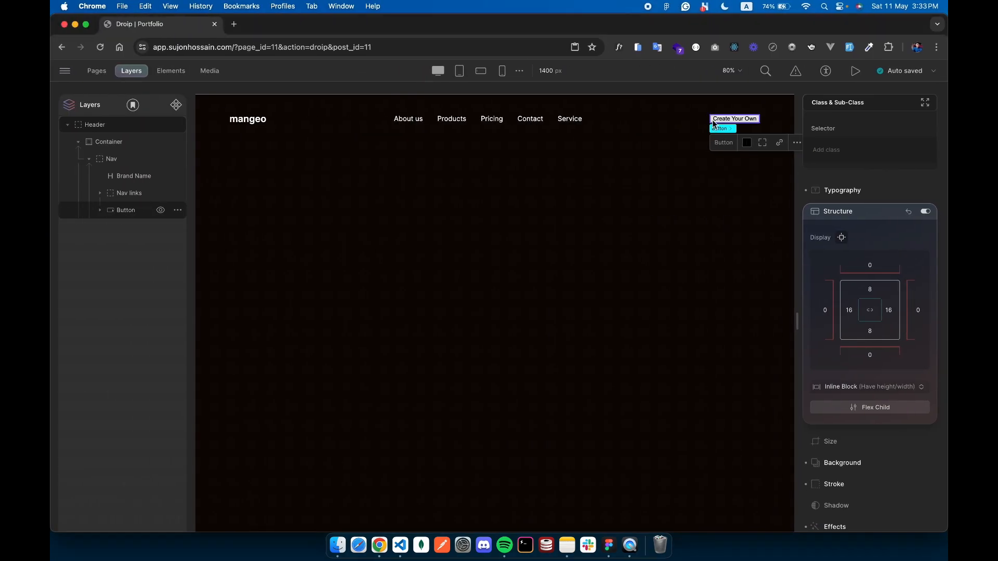
scroll(713, 120, "up", 2)
left_click(747, 120)
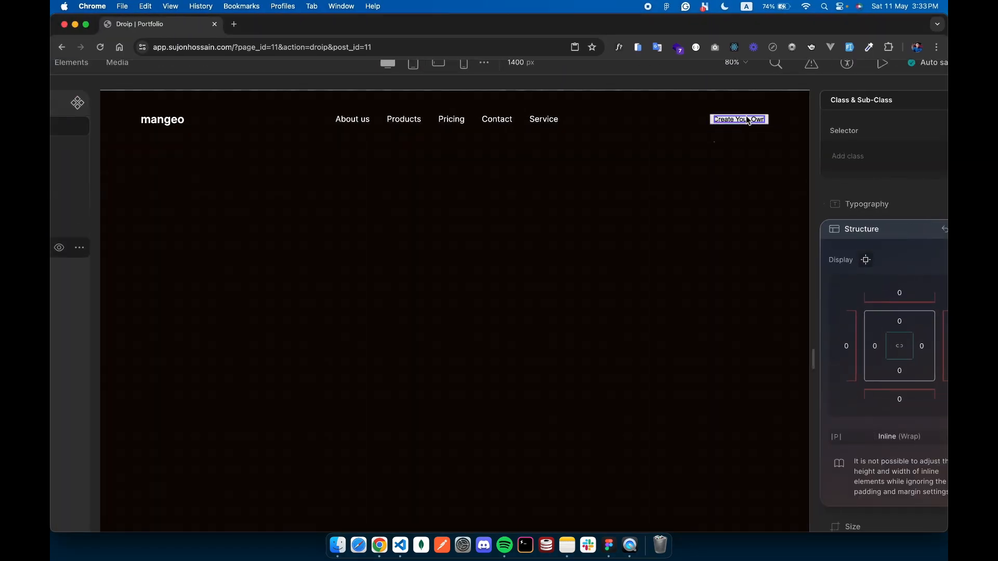
double_click(748, 120)
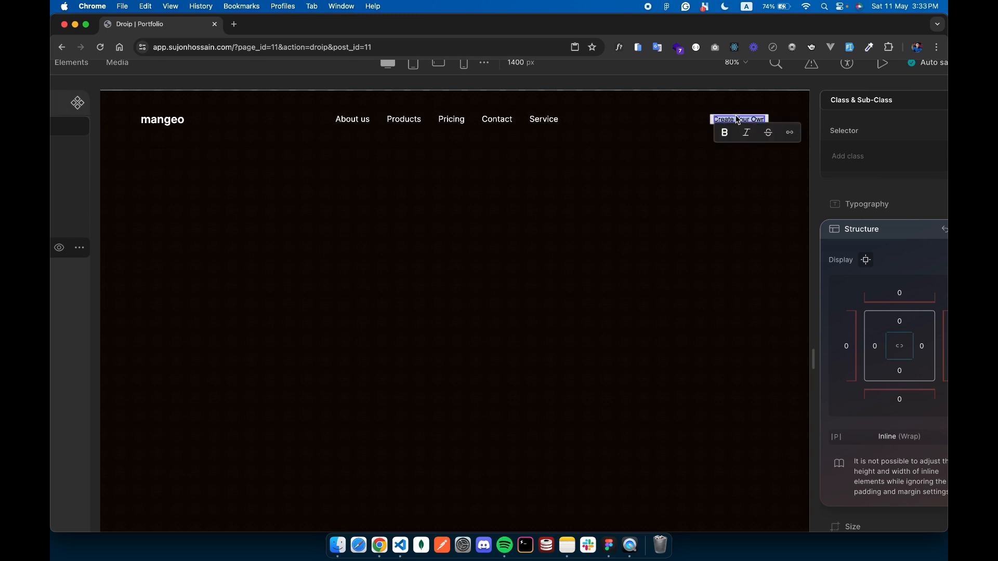
scroll(738, 120, "up", 3)
type("Sign In")
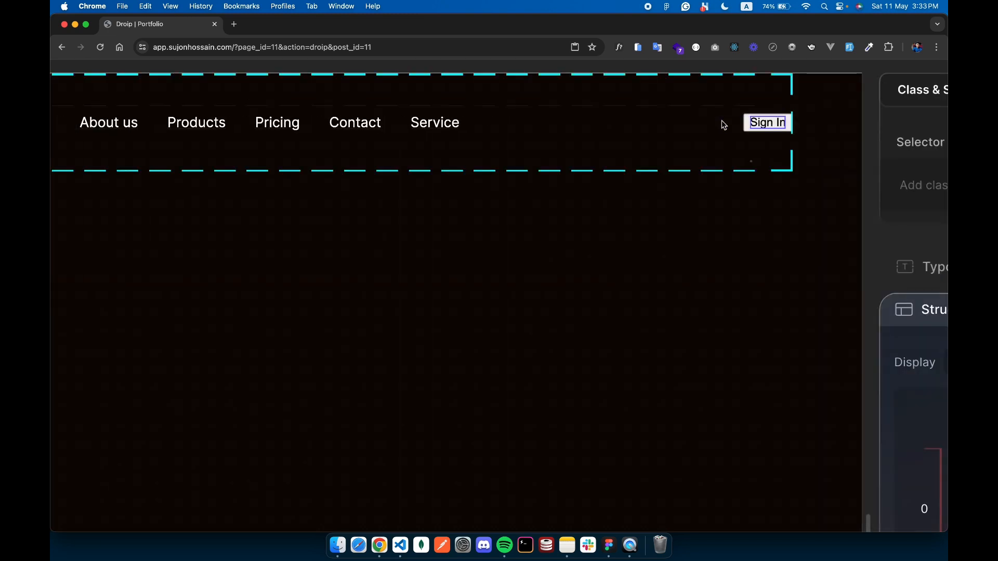
scroll(721, 120, "down", 4)
Add a class named button to the Sign In text element
left_click(824, 152)
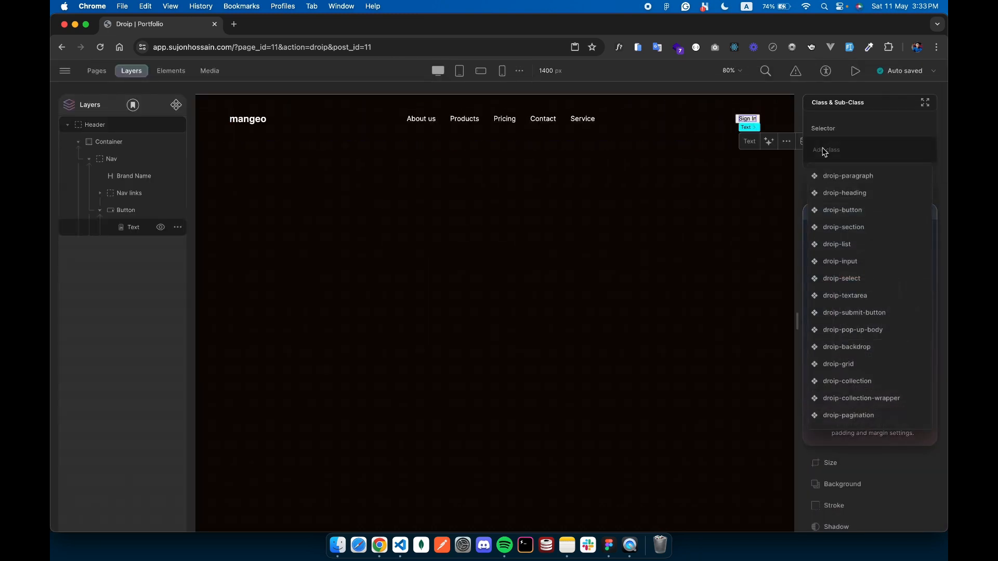
type("butot")
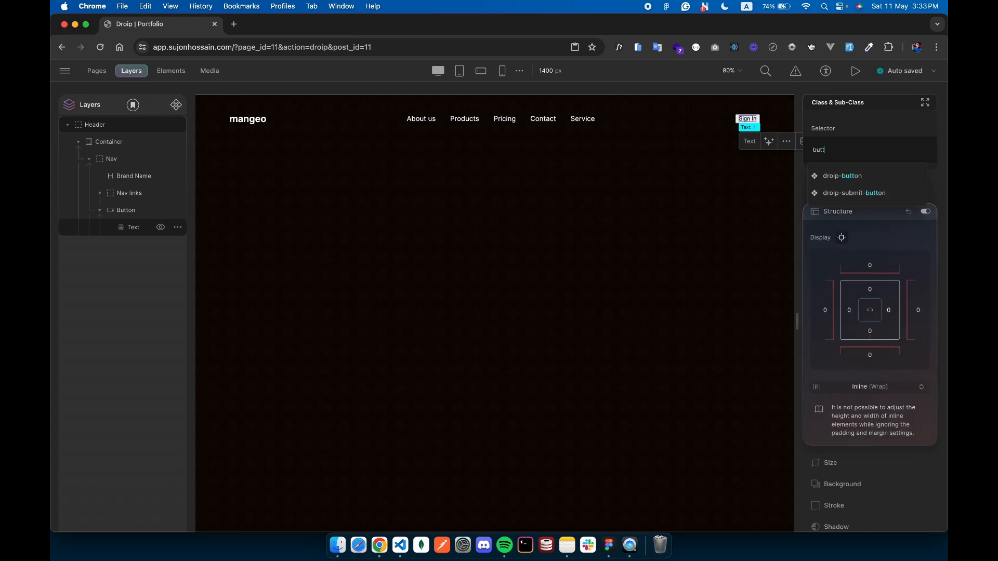
key("BackSpace")
key("BackSpace")
key("BackSpace")
type("ut")
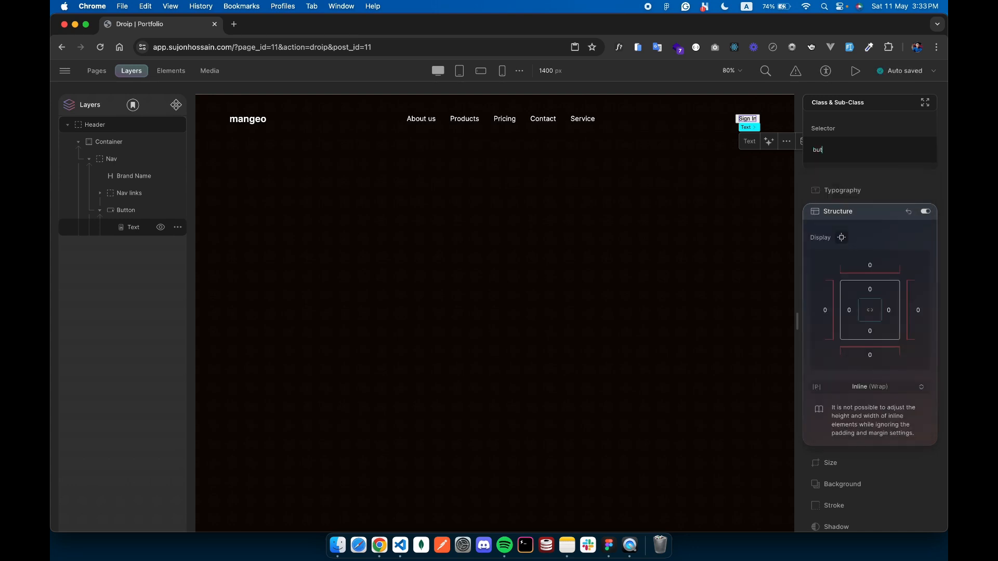
type("otnton")
key("Return")
Switch to Figma and examine the Sign In frame's padding, corner radius and background colour
left_click(609, 546)
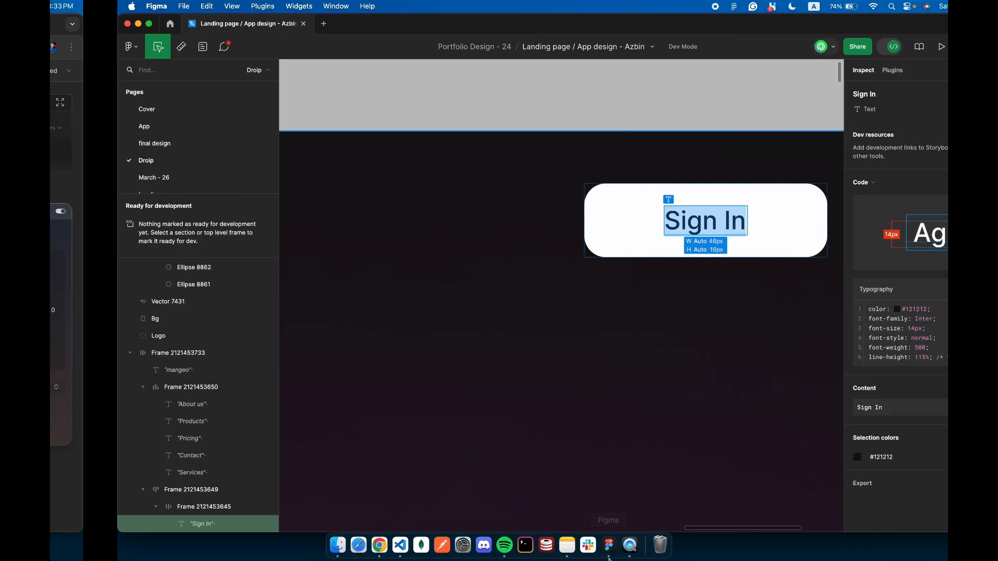
left_click(557, 216)
scroll(556, 216, "down", 3)
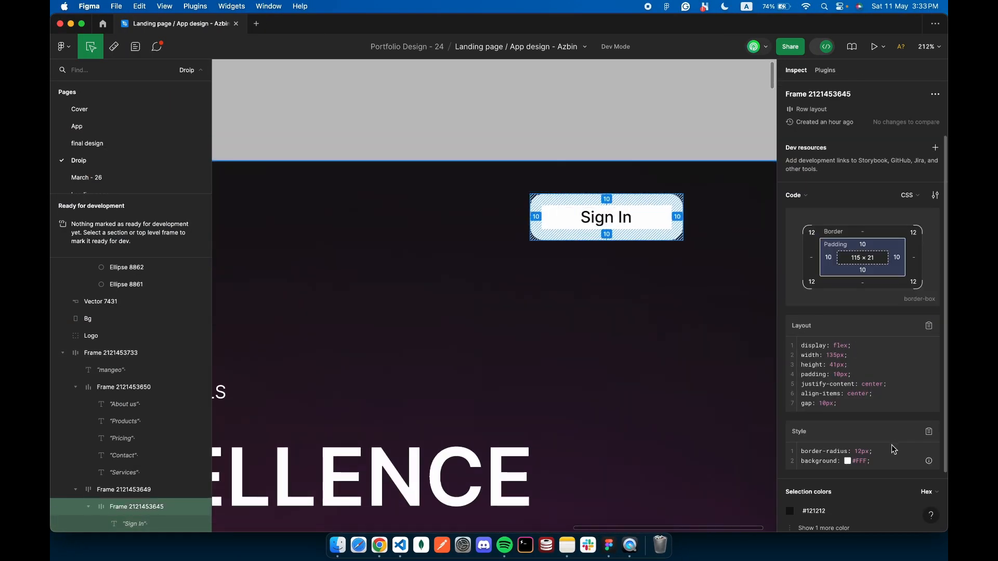
double_click(862, 460)
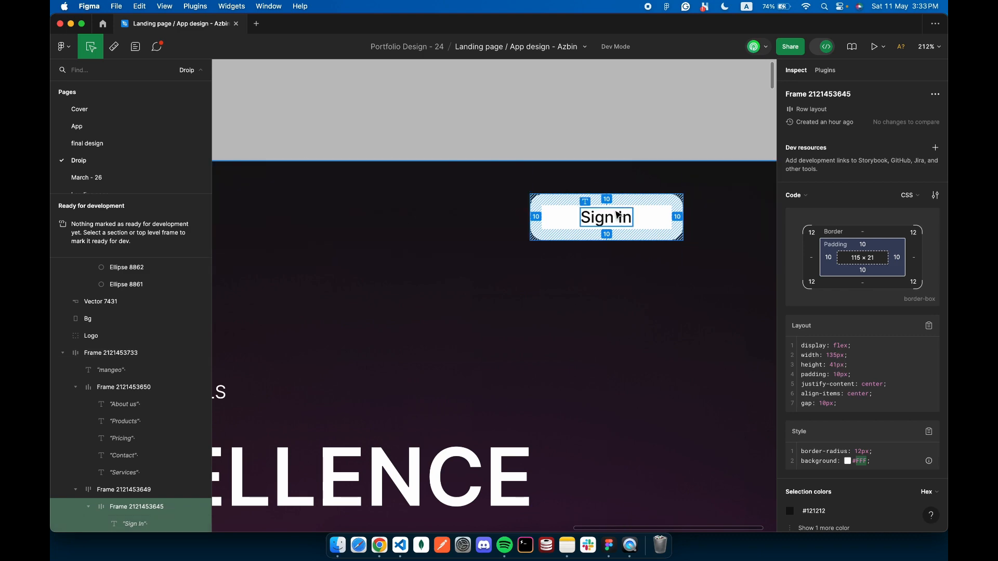
Return to Droip and set the Sign In text element's padding to 10 px
key("ctrl+Left")
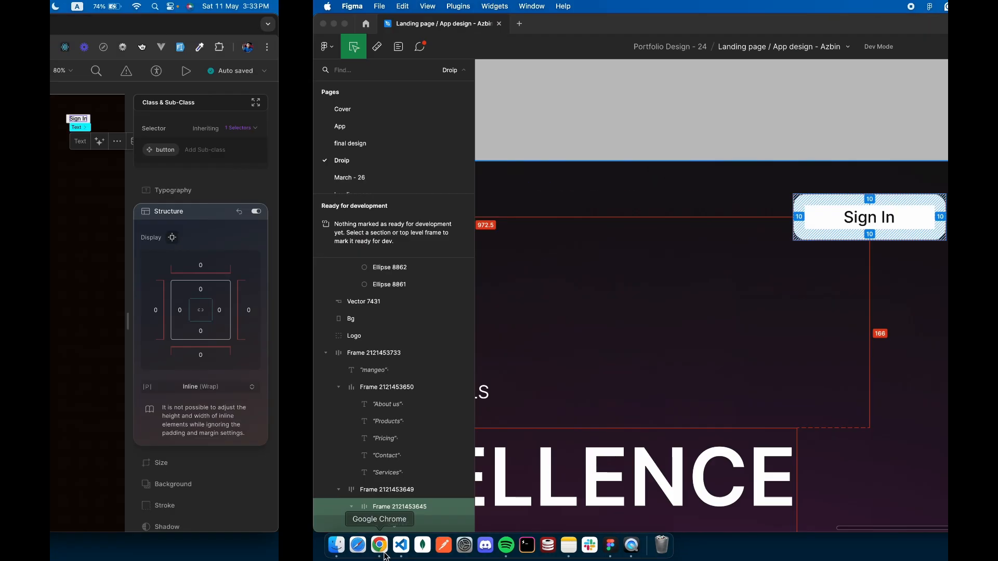
left_click(834, 212)
left_click(835, 212)
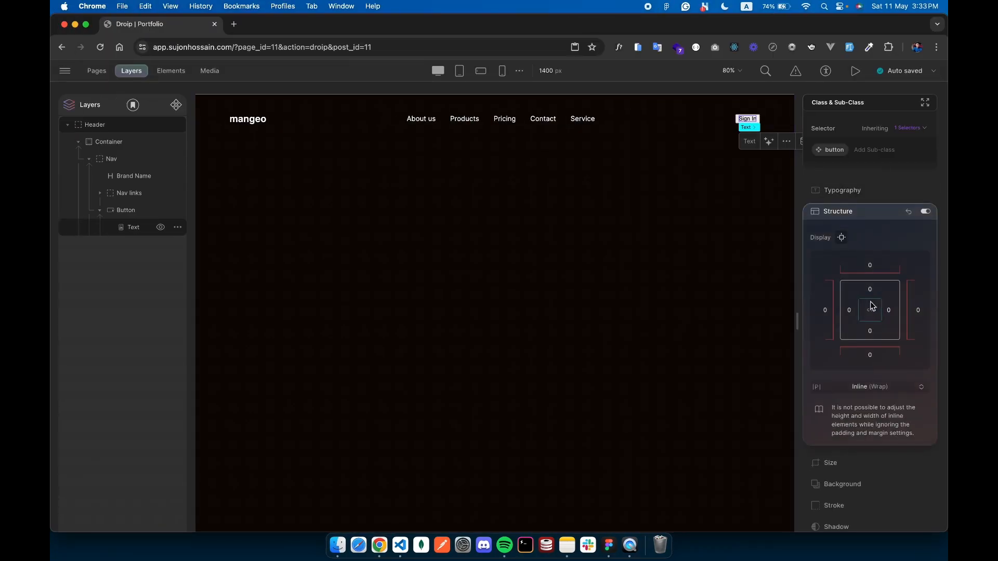
left_click(870, 288)
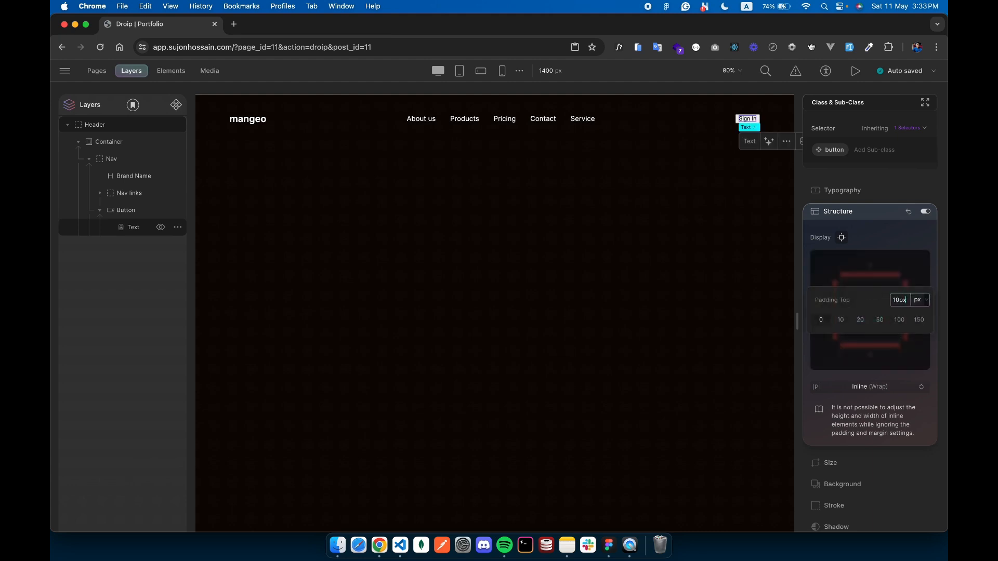
type("10px")
key("Return")
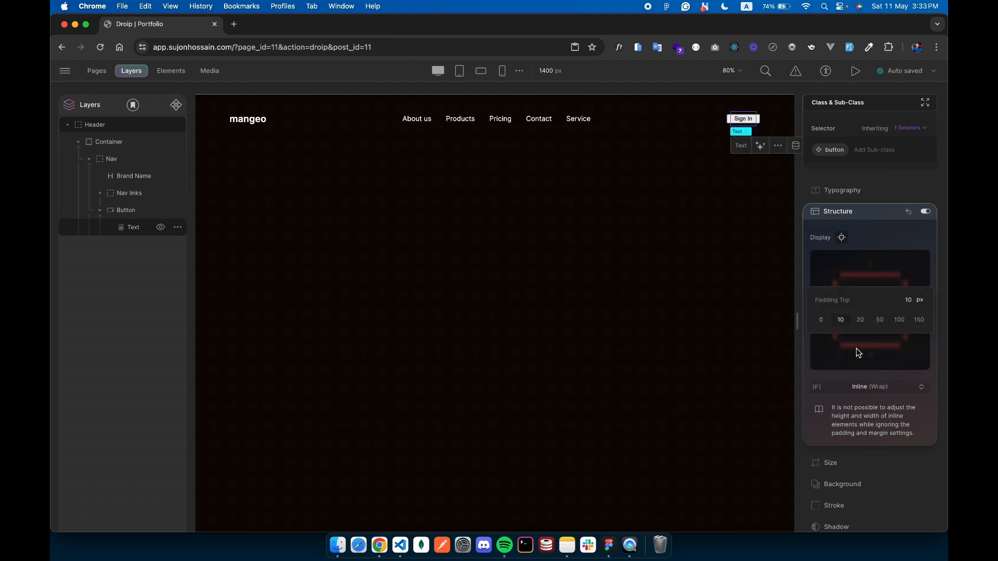
Add a class named button to the header's Button element and set its padding to 10 px on all sides
left_click(125, 210)
left_click(865, 147)
type("button")
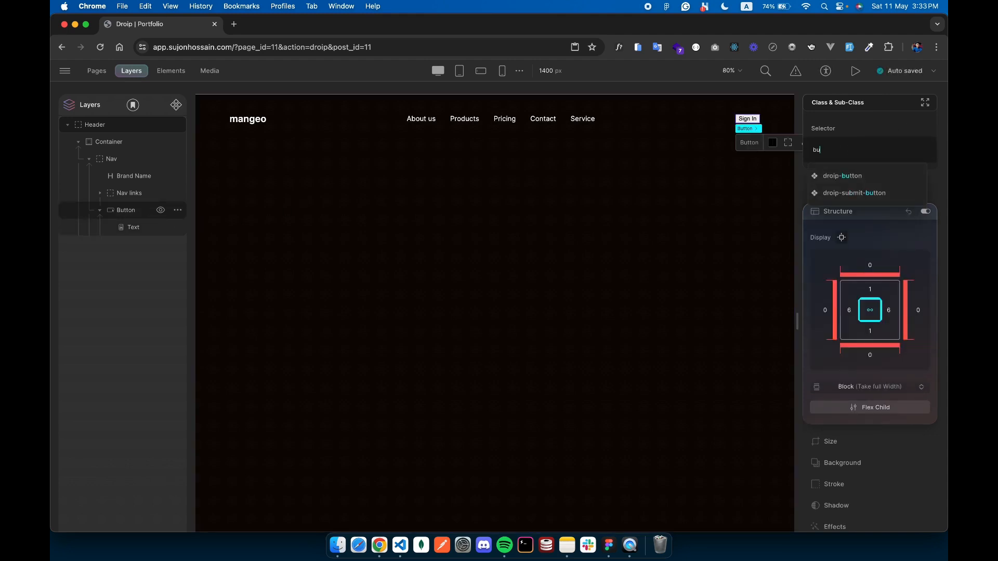
key("Return")
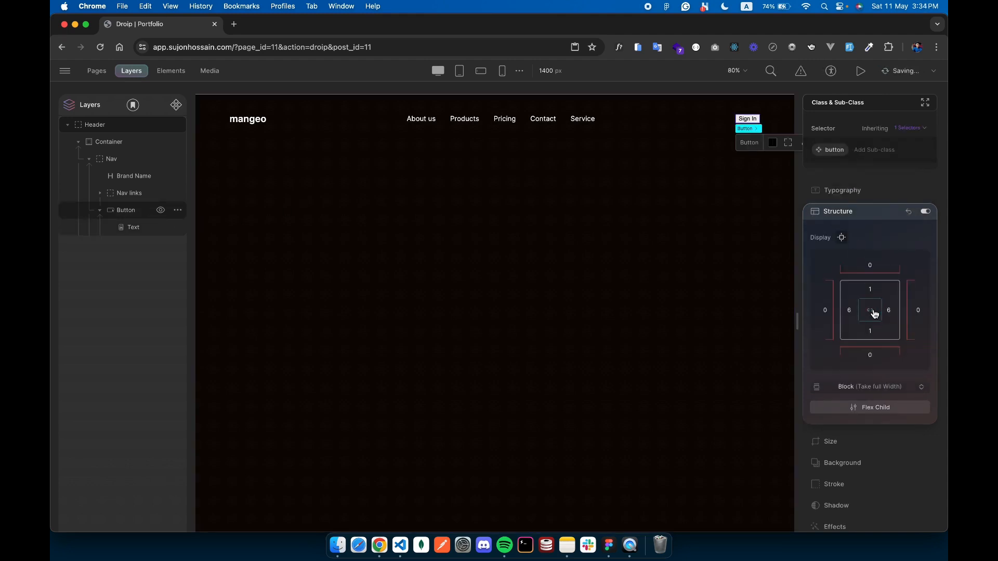
left_click(870, 290)
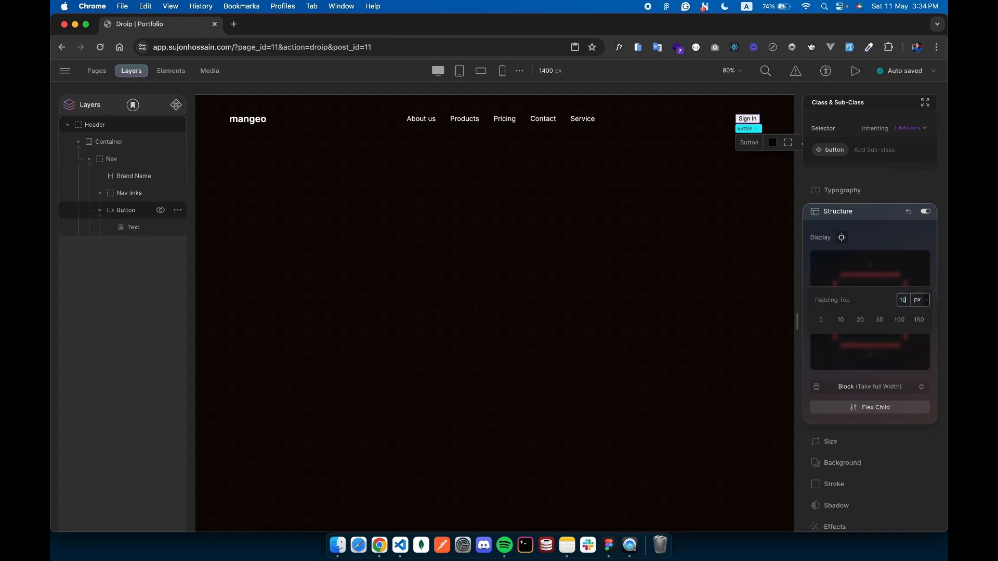
key("Return")
left_click(864, 311)
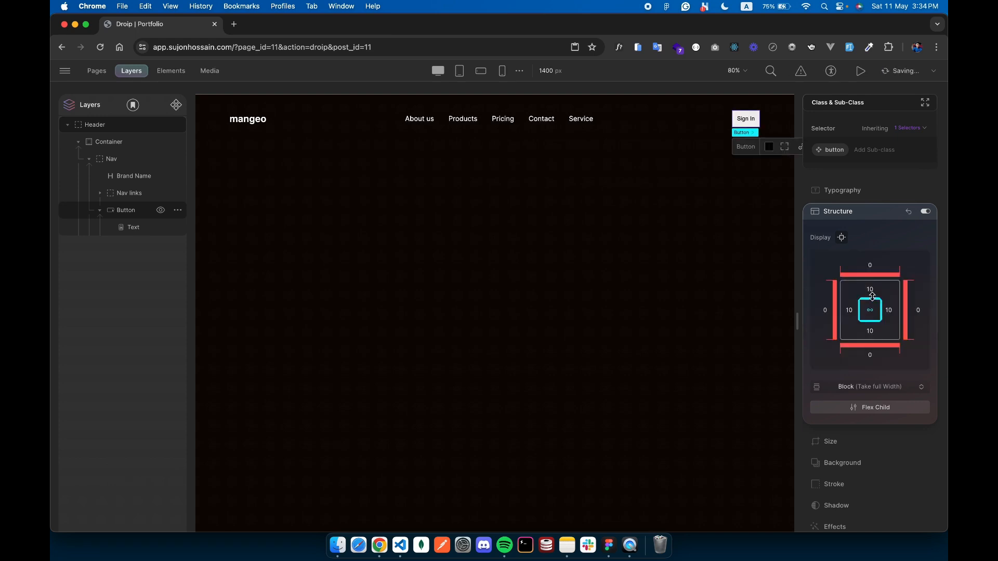
Check the Sign In button's dimensions in Figma and set the Droip button's width to 136 px
left_click(608, 546)
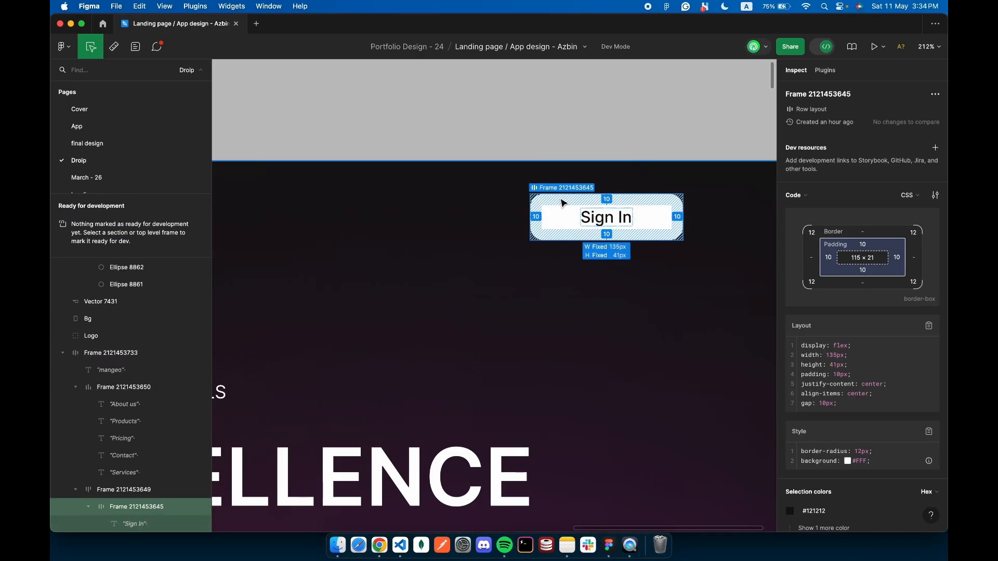
scroll(578, 216, "up", 5)
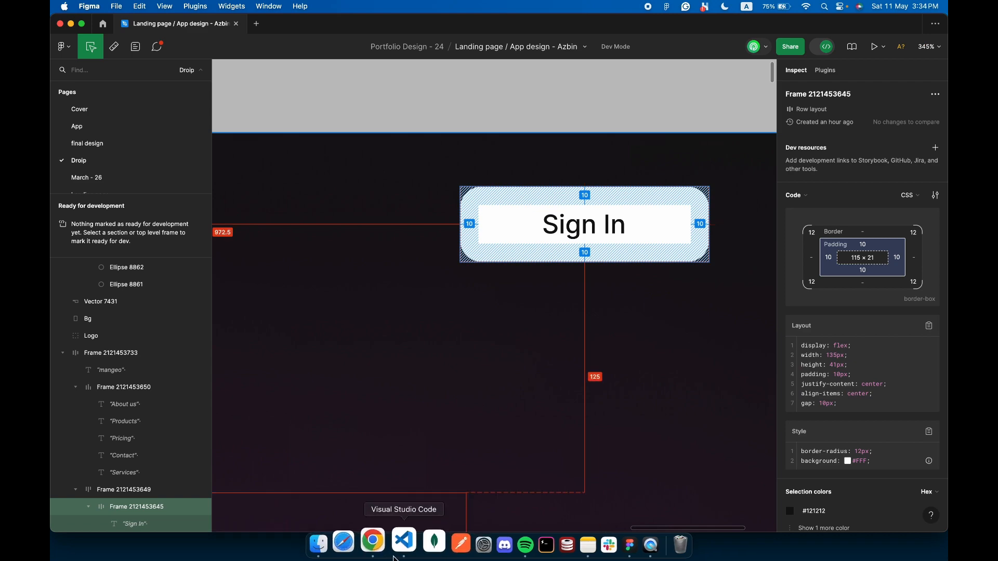
left_click(379, 545)
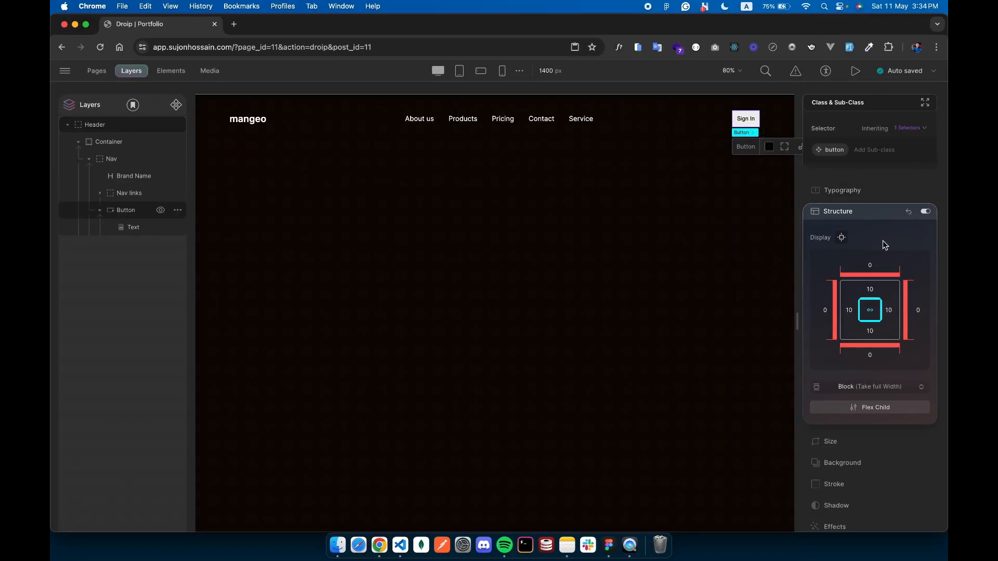
left_click(830, 214)
left_click(836, 232)
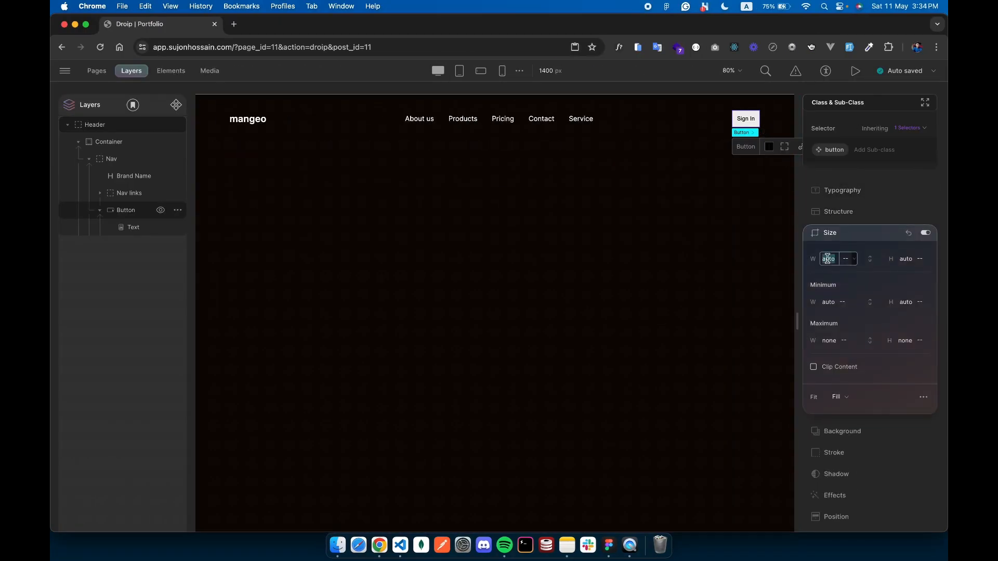
key("ctrl+Right")
key("ctrl+Left")
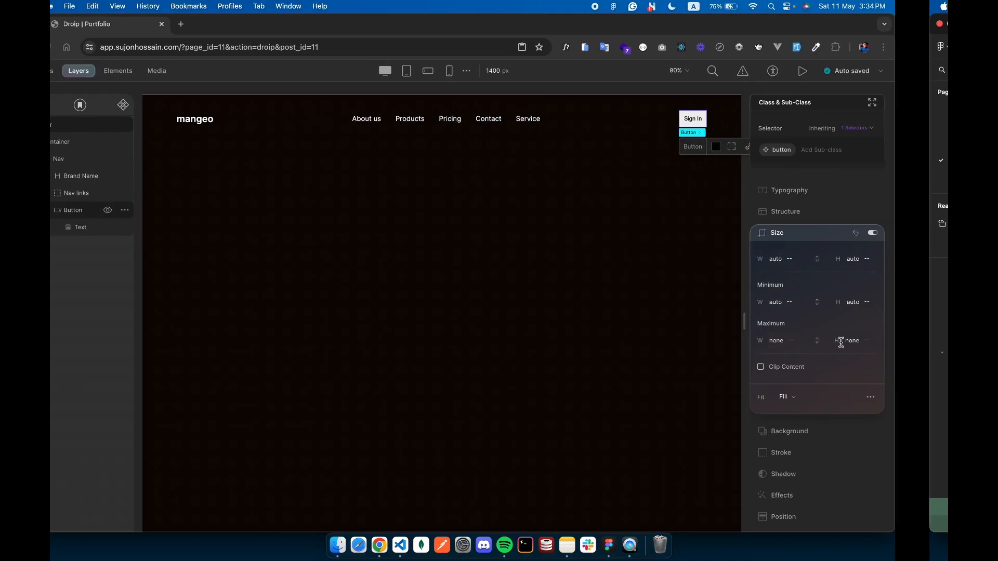
left_click(831, 259)
type("13")
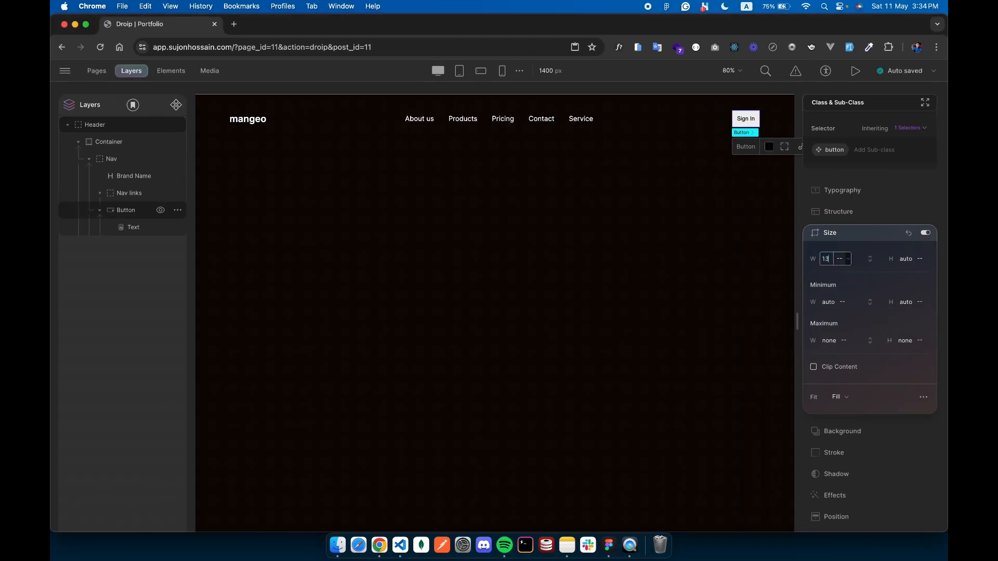
type("6")
key("Return")
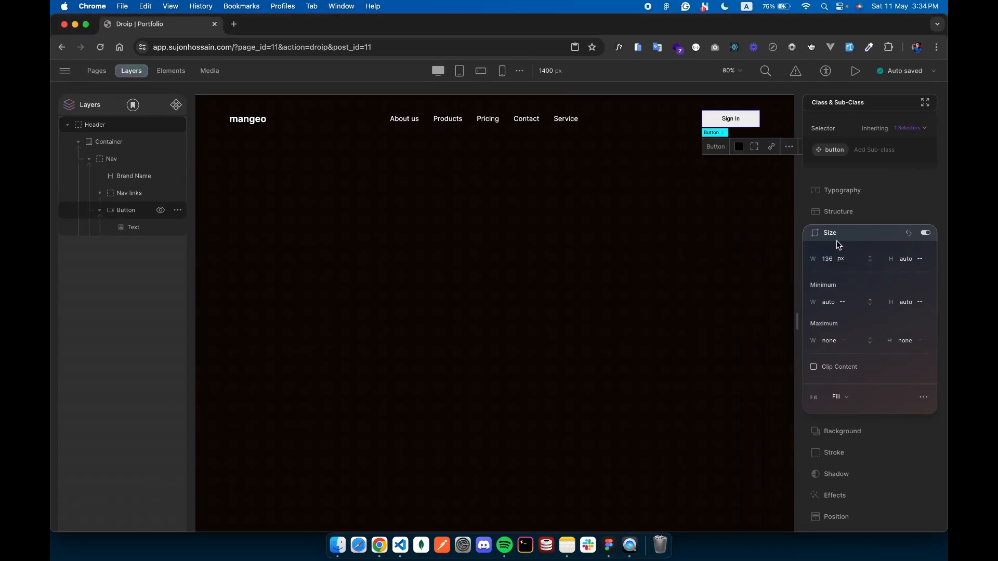
Check the Sign In frame's height in Figma and set the header button's height in Droip to 42 px
key("ctrl+Right")
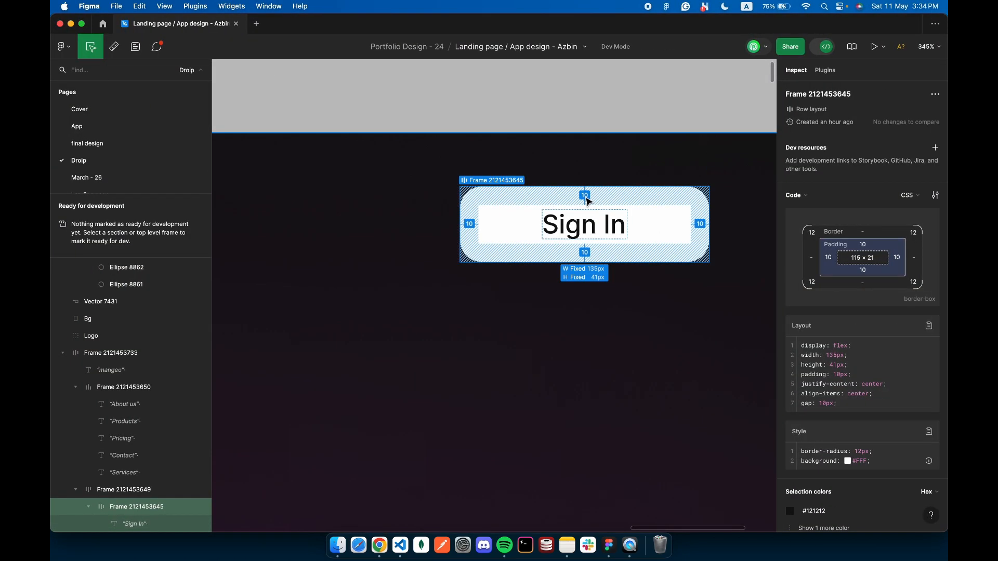
key("ctrl+Left")
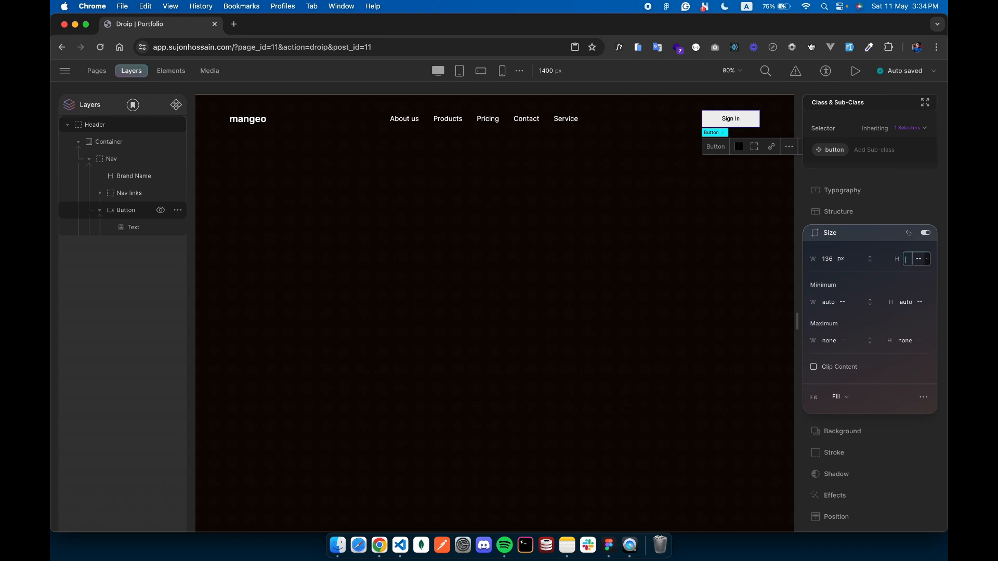
type("42")
key("Return")
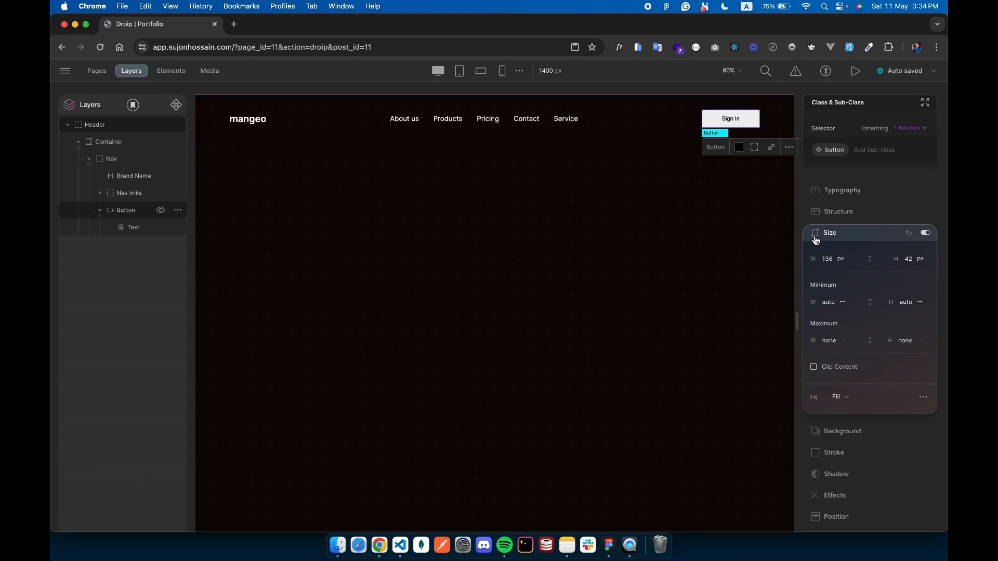
left_click(815, 238)
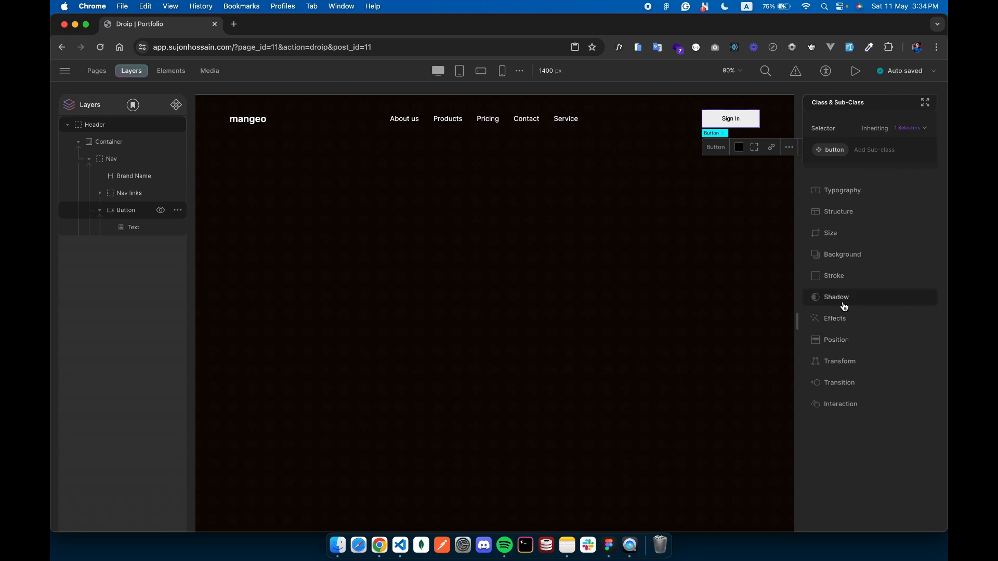
Set the button's border width to 0 px and its corner radius to the 12 px used in the Figma design
left_click(839, 276)
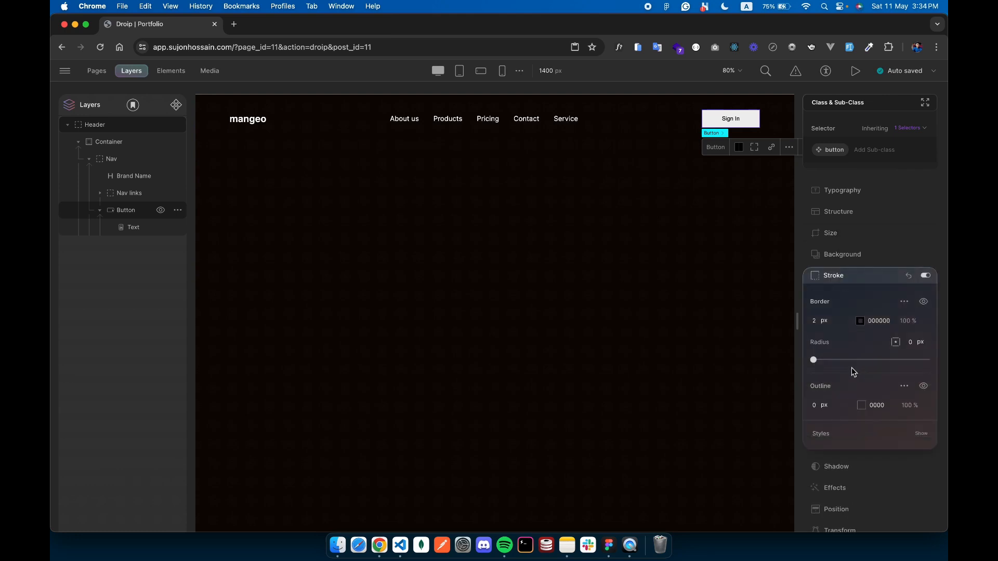
left_click(823, 323)
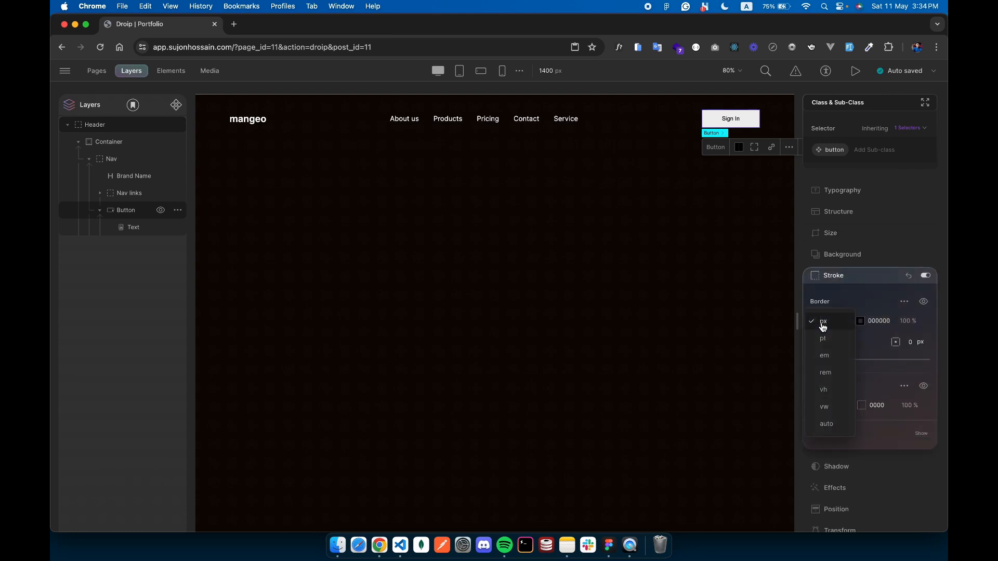
left_click(824, 322)
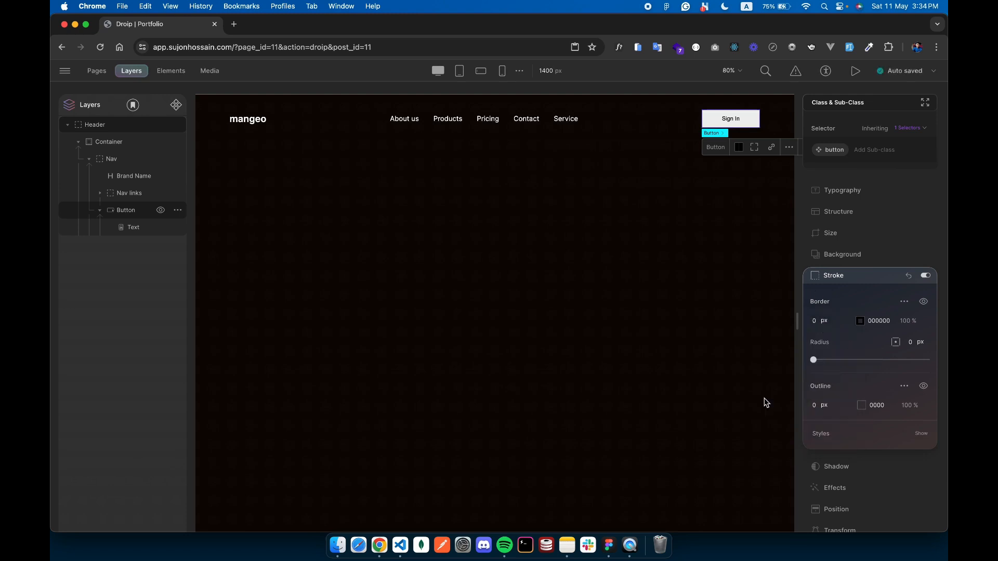
left_click(608, 546)
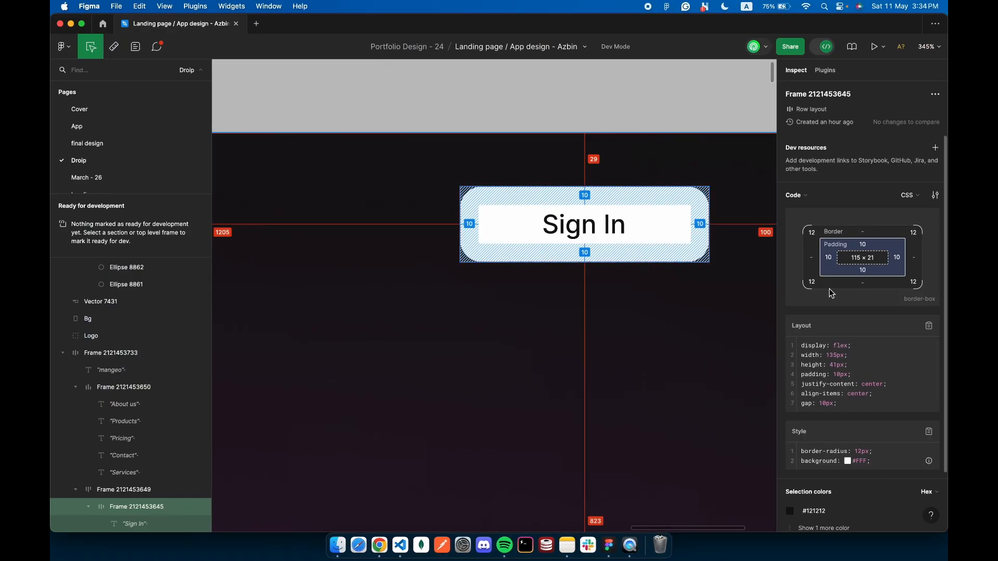
key("ctrl+Left")
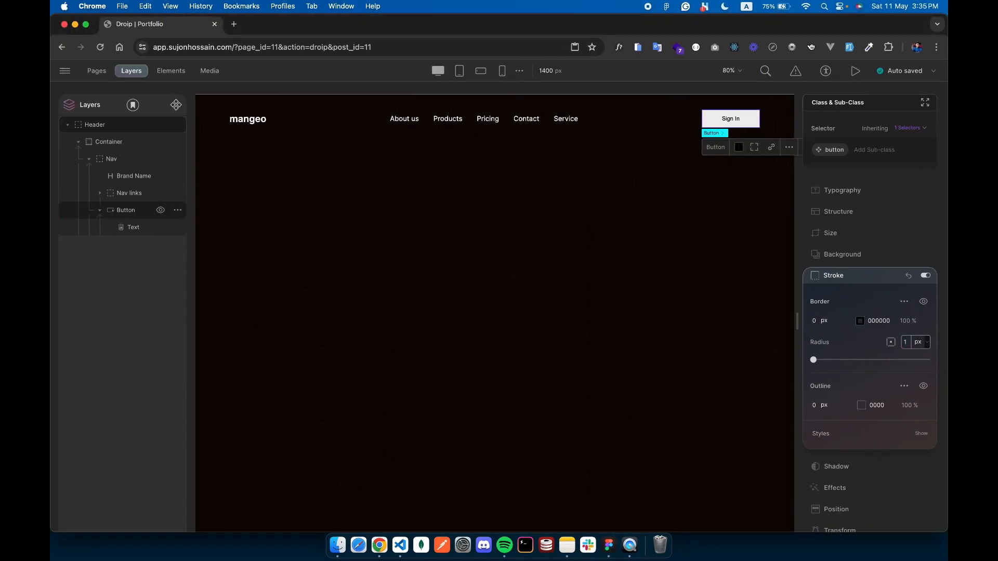
left_click(663, 172)
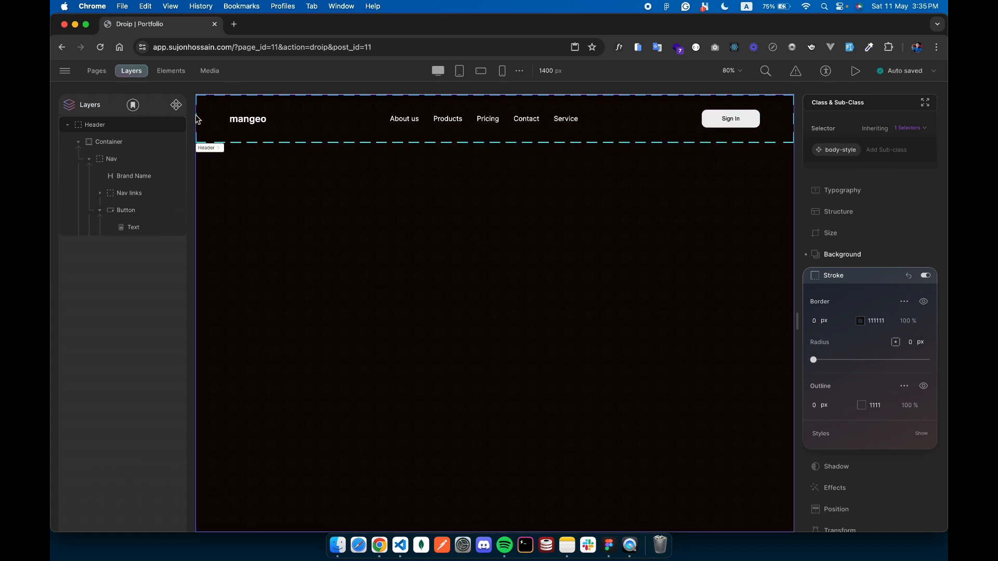
Examine the link settings of the About us Link Block in the header navigation
left_click(218, 118)
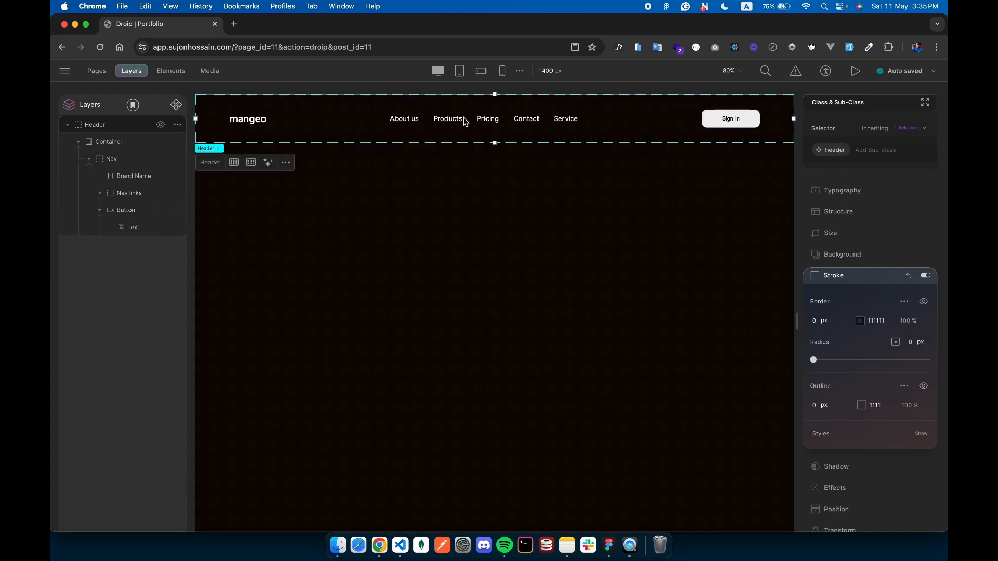
left_click(101, 194)
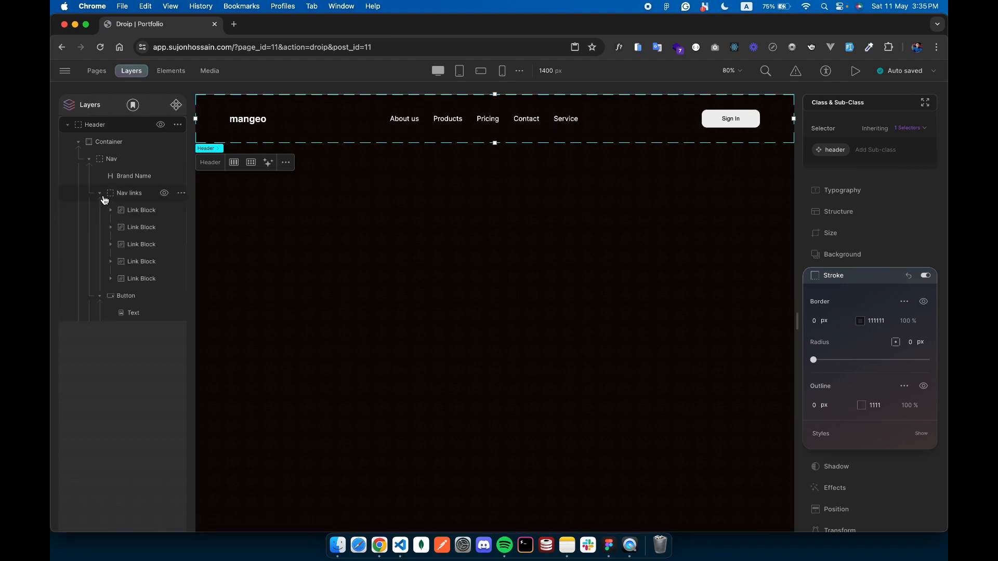
left_click(138, 210)
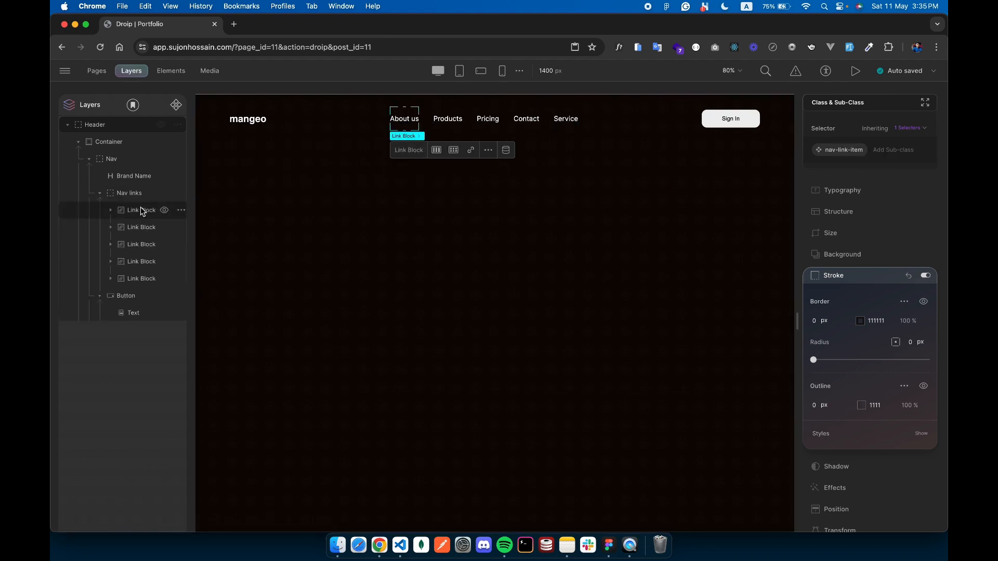
left_click(471, 150)
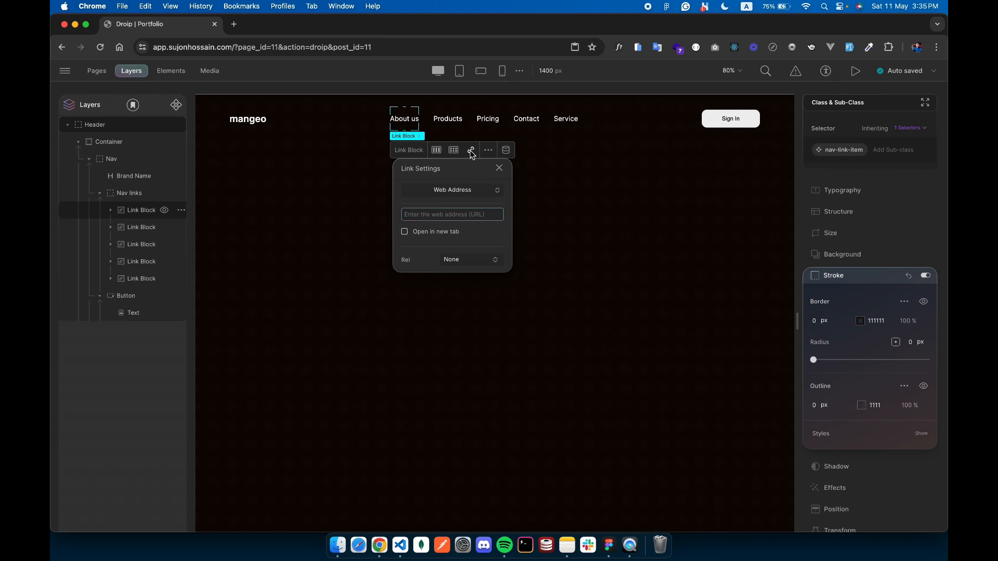
left_click(623, 205)
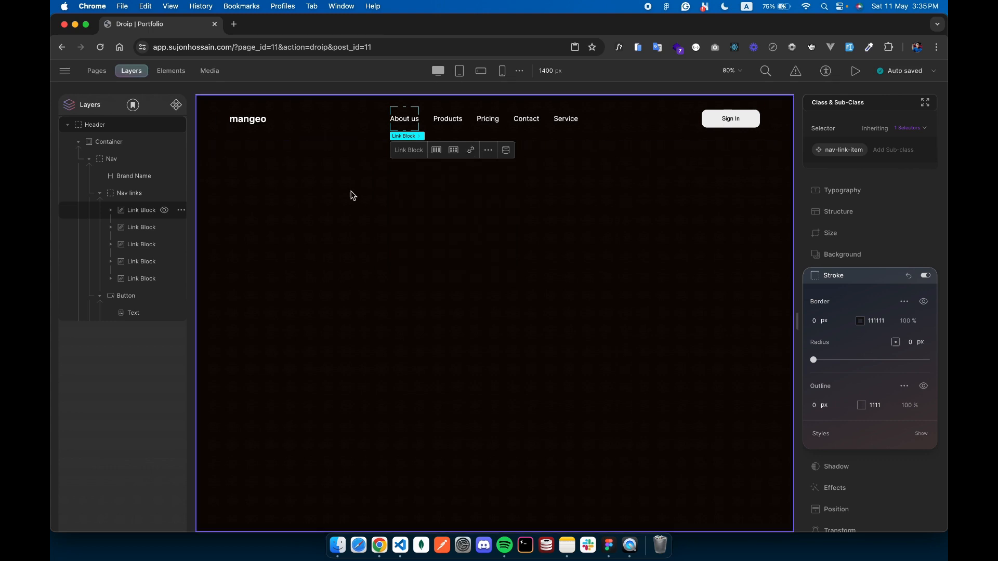
left_click(209, 109)
left_click(343, 306)
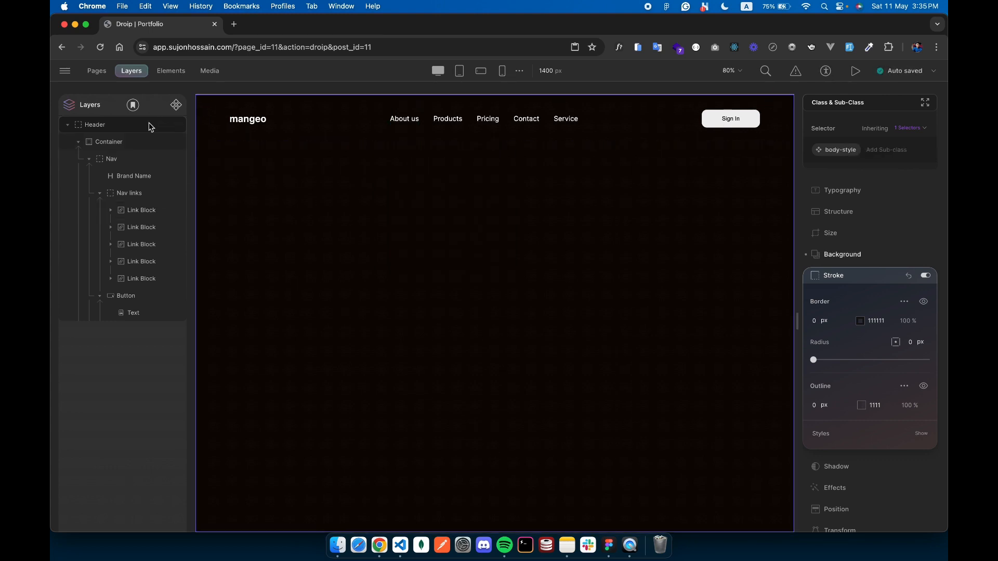
Collapse the Header layer, add a new Section below it and rename the section as Hero Section
left_click(68, 125)
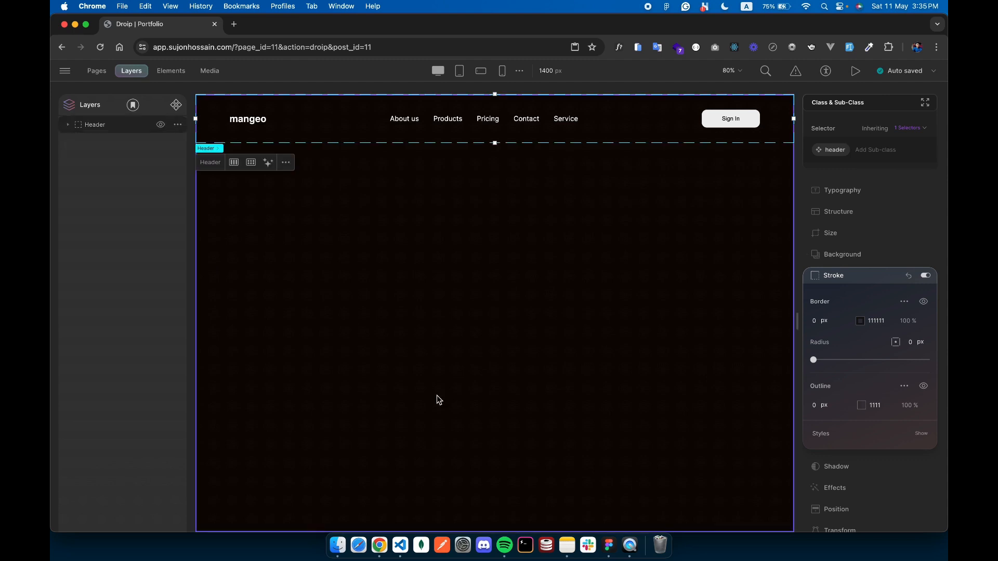
left_click(173, 73)
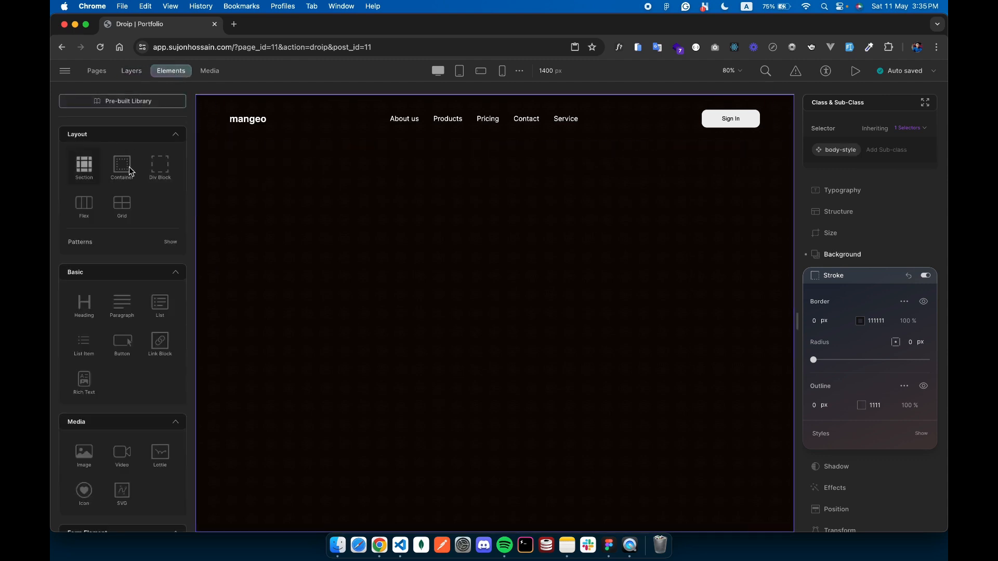
left_click(134, 71)
left_click(178, 142)
left_click(208, 150)
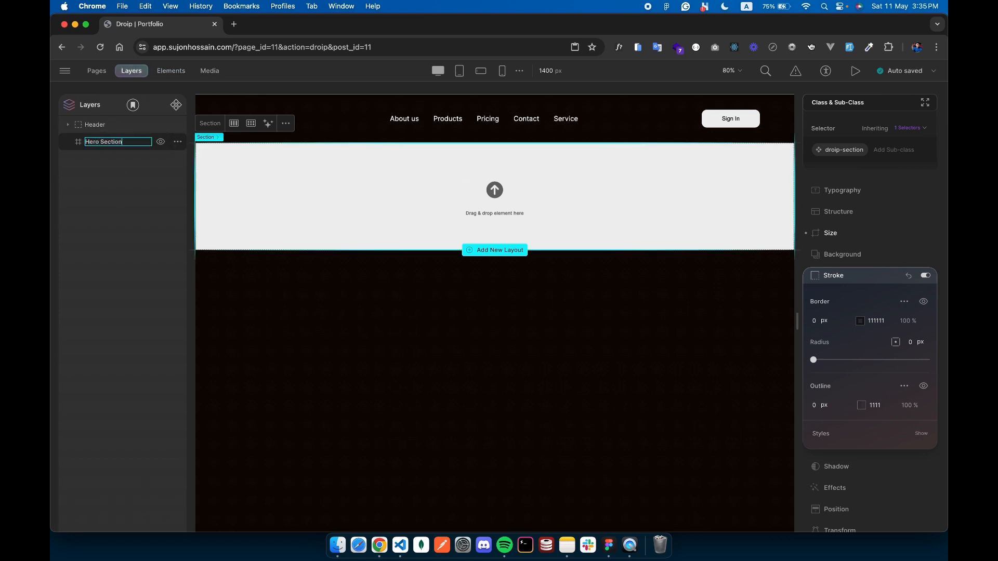
key("Return")
Replace the Hero Section's default class with a class named hero-section
left_click(865, 150)
left_click(883, 191)
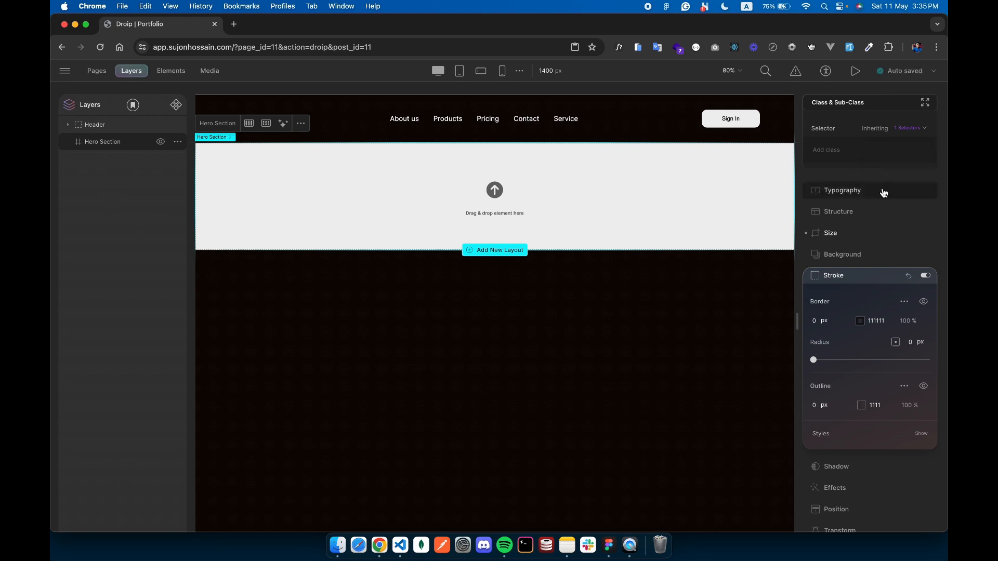
left_click(849, 150)
type("hero-sec")
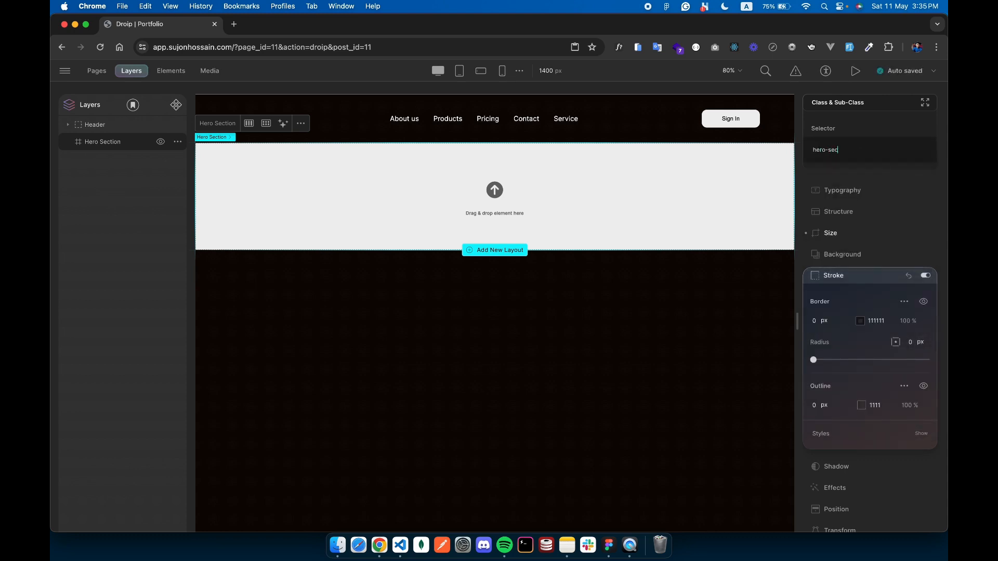
type("tion")
key("Return")
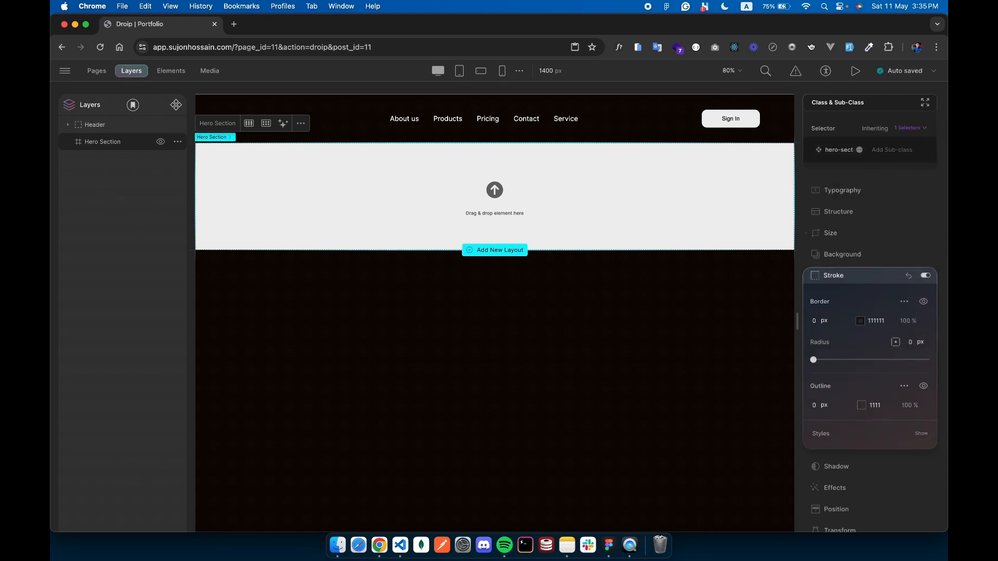
Switch to Figma and examine the hero area's tagline, heading and prompt bar on the landing page
key("ctrl+Right")
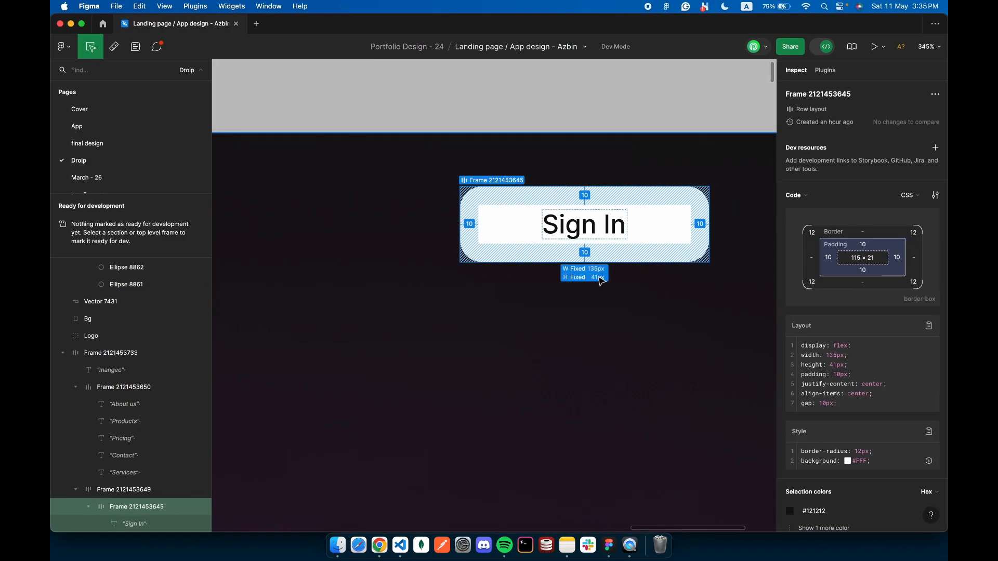
scroll(599, 281, "down", 5)
scroll(597, 300, "down", 3)
scroll(598, 300, "left", 2)
scroll(546, 312, "down", 5)
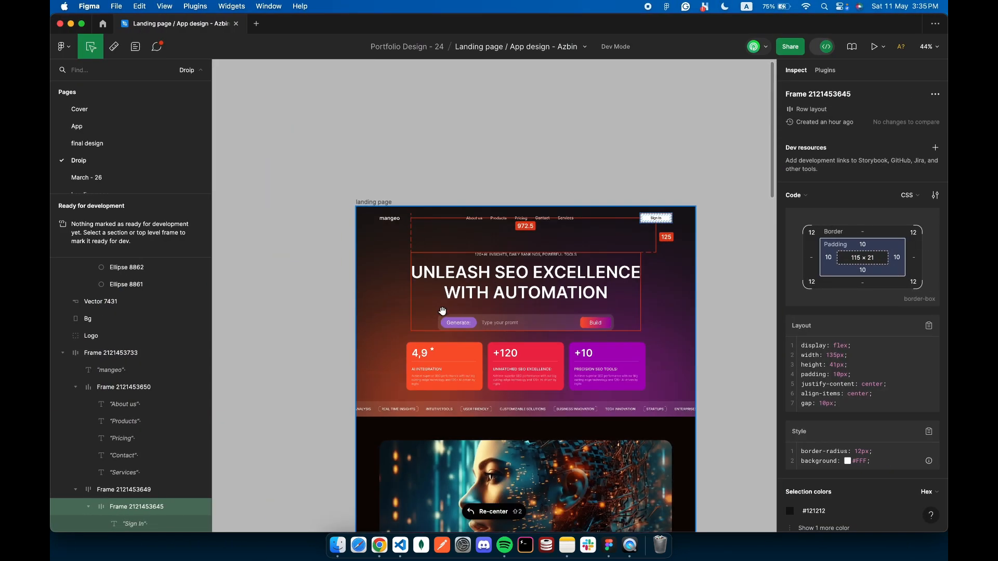
scroll(525, 236, "down", 2)
left_click(528, 236)
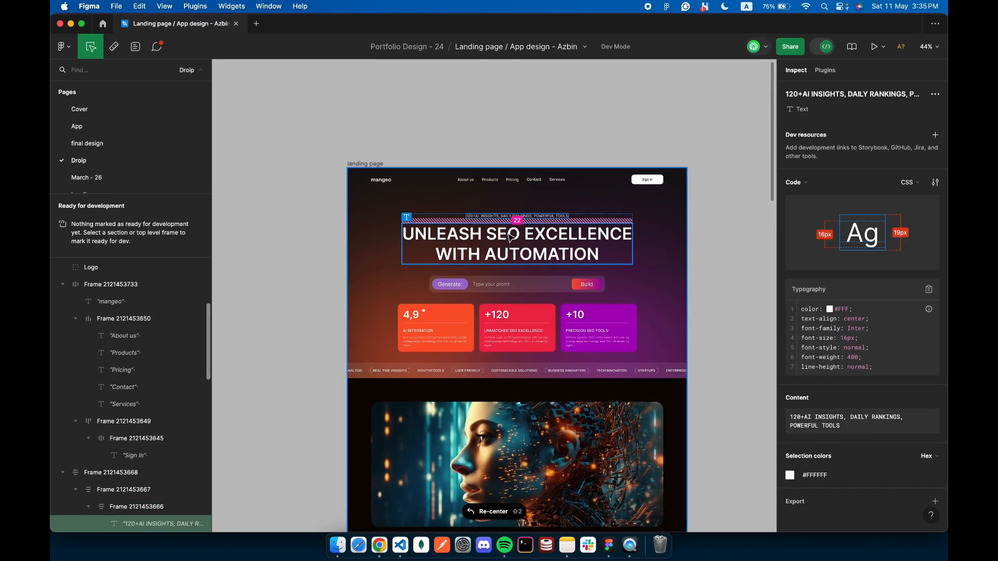
left_click(539, 283)
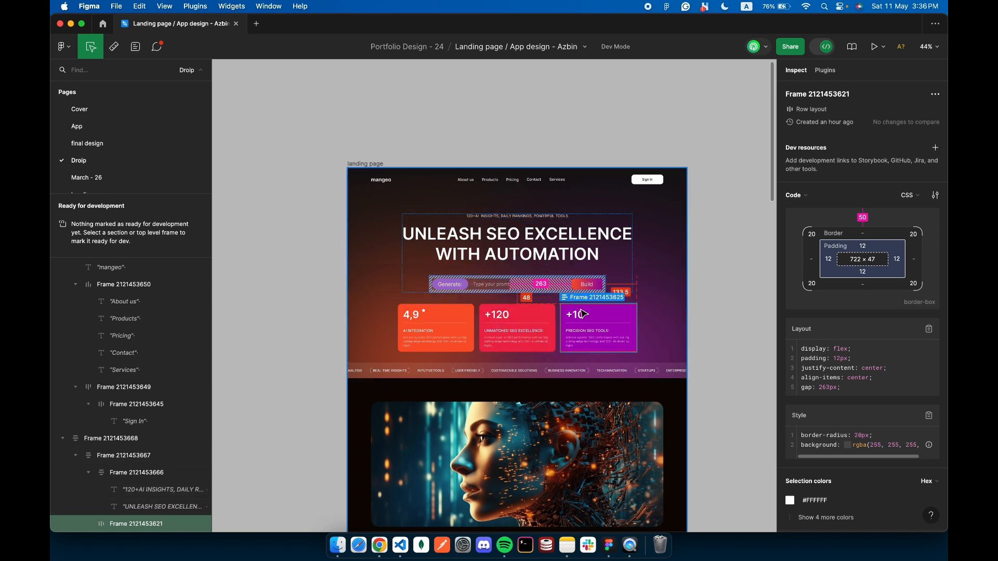
Return to Droip and add a Container to the Hero Section with a Div Block inside it
left_click(379, 546)
left_click(99, 142)
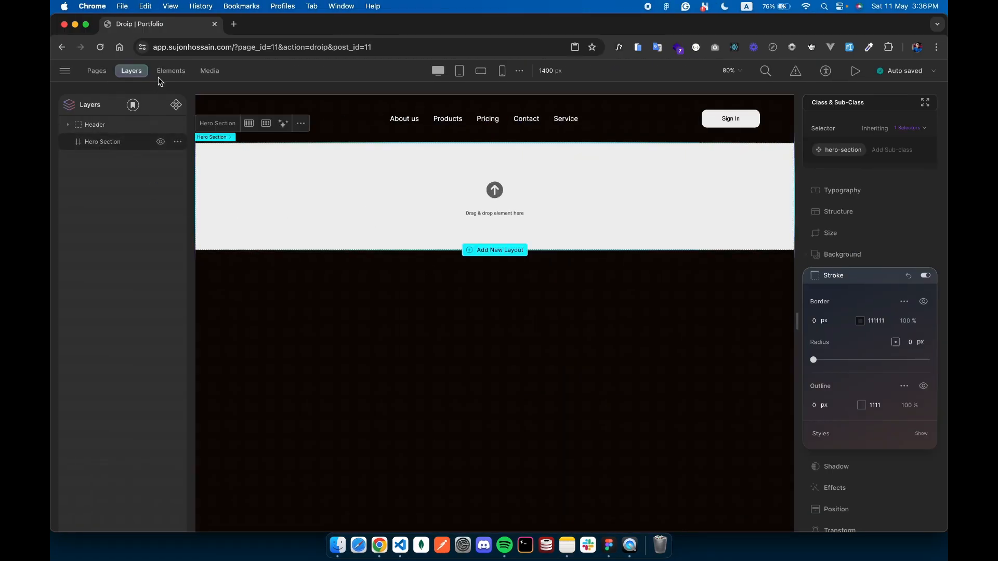
left_click(169, 71)
left_click(130, 164)
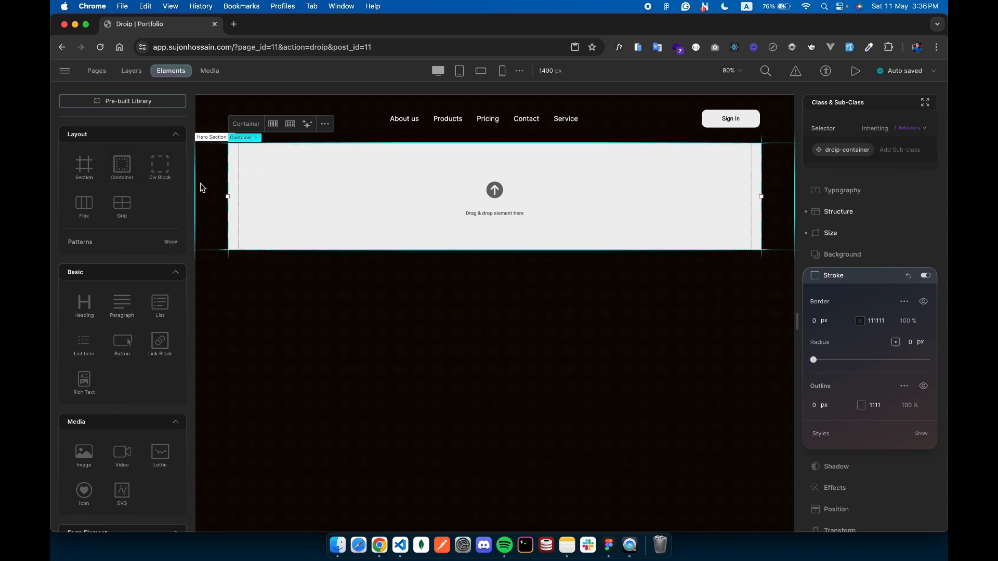
left_click(160, 164)
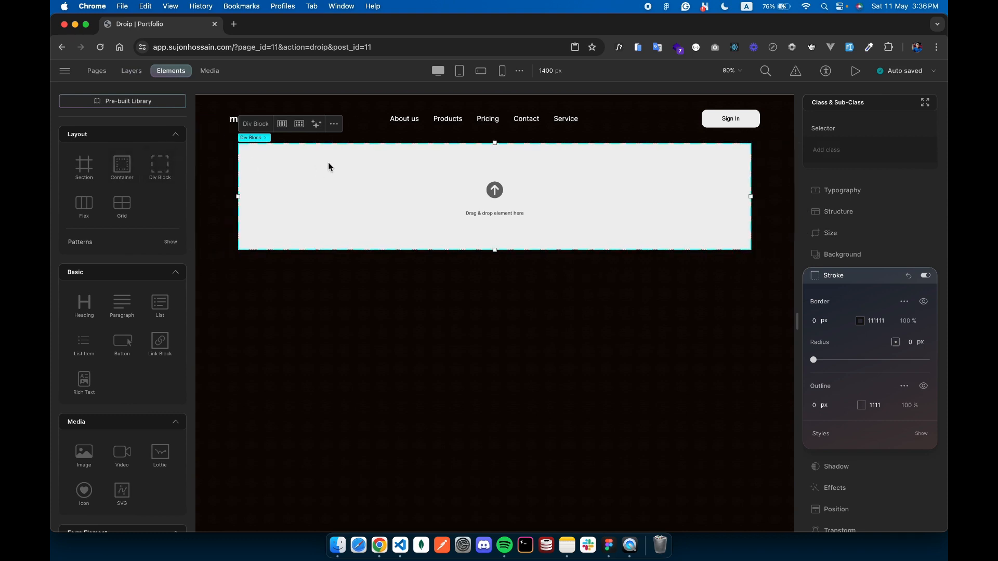
Rename the Div Block as Hero Section Content and give it a matching hero-section-content class
left_click(132, 71)
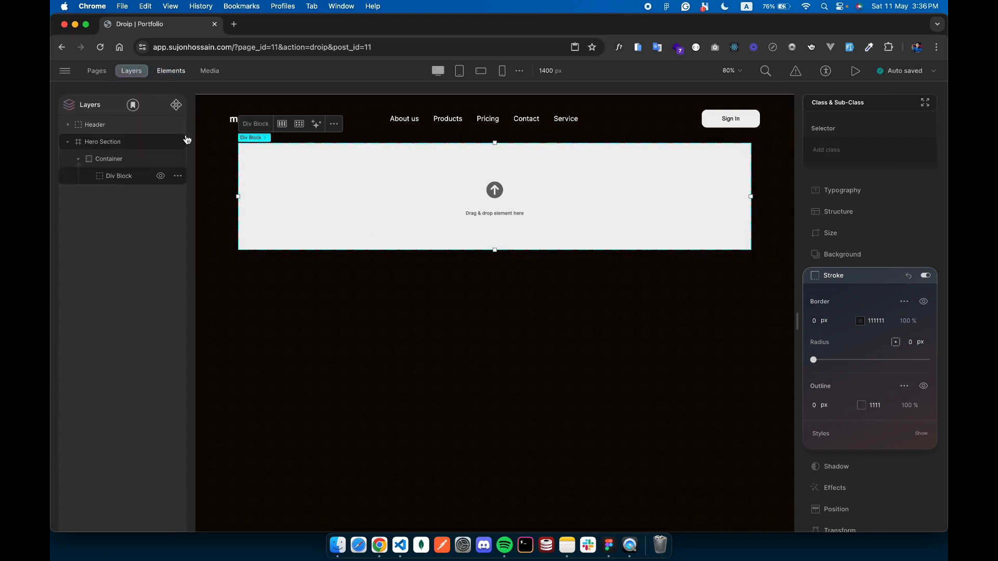
left_click(178, 179)
left_click(205, 178)
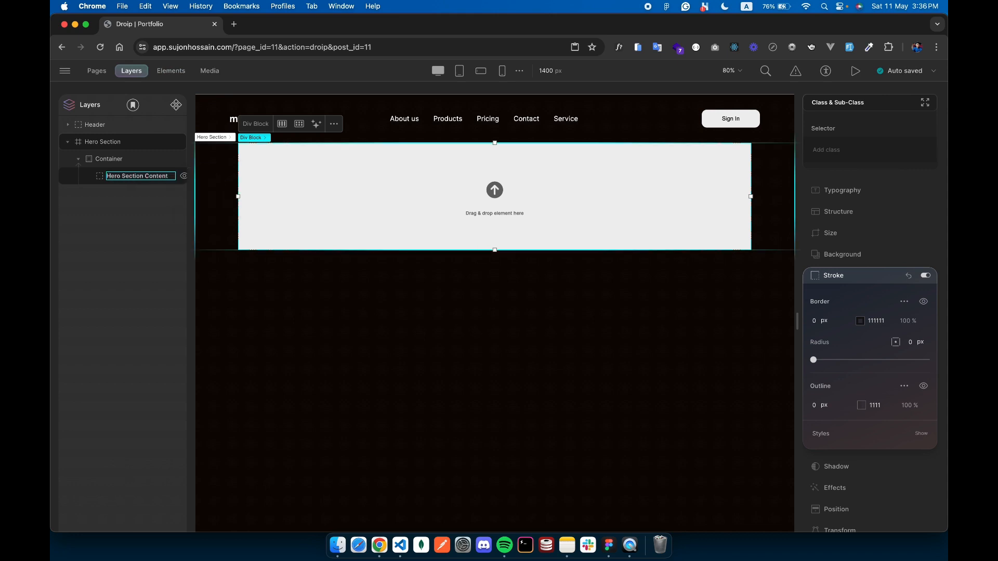
key("super+a")
key("super+c")
key("Return")
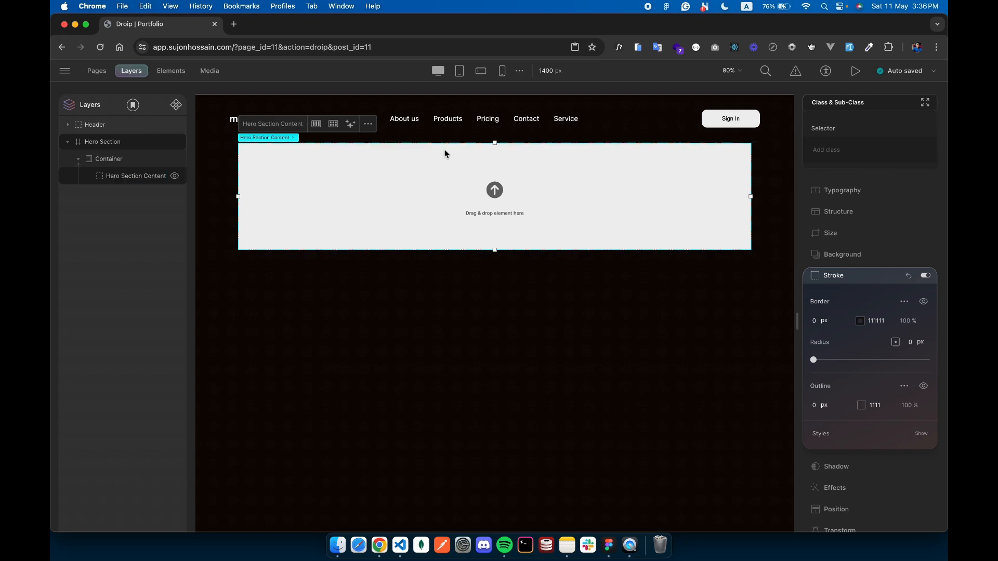
key("super+v")
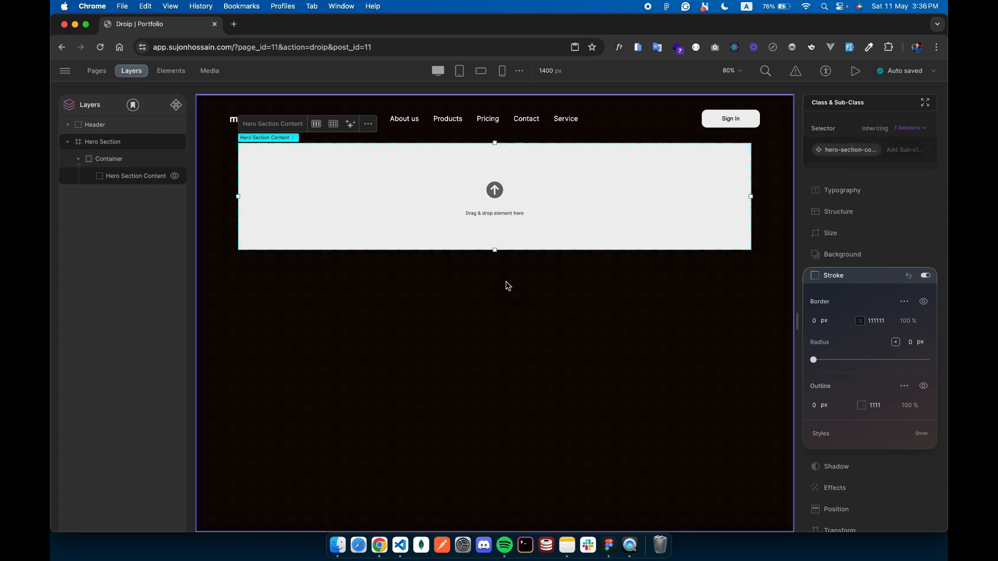
Add a Paragraph element and a Heading element below it inside Hero Section Content
left_click(172, 72)
left_click(122, 310)
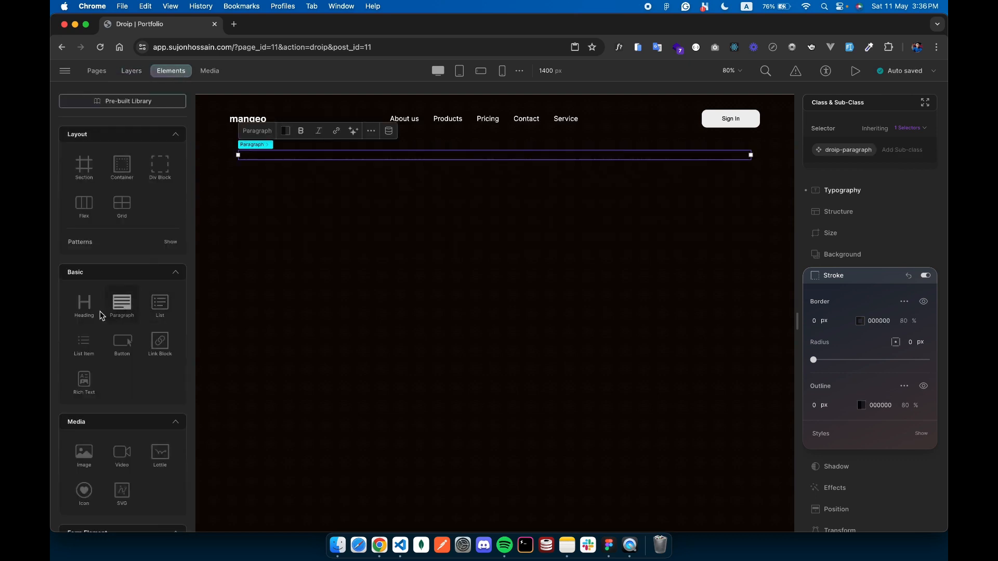
left_click(85, 312)
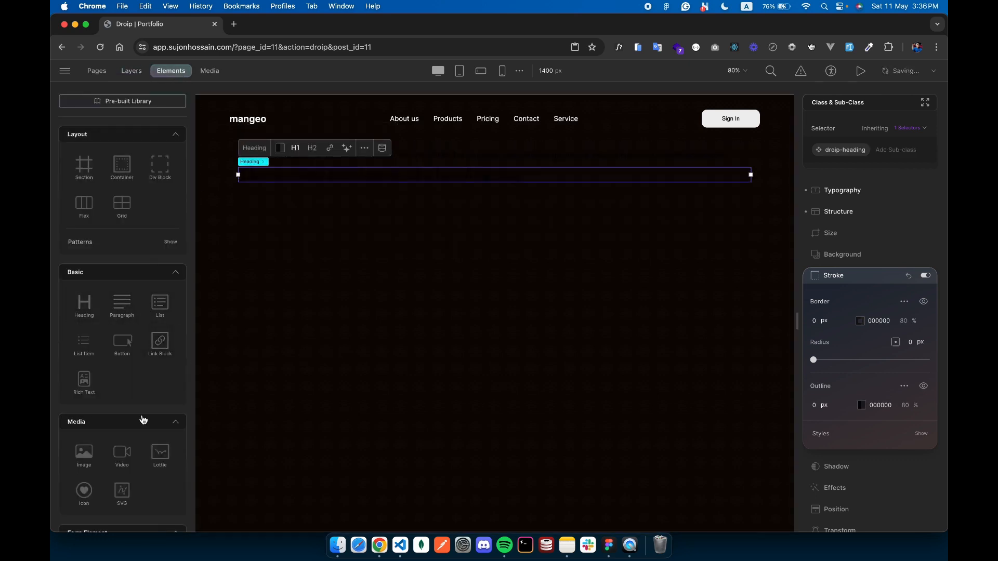
Add a Form Block below the hero Heading
scroll(140, 416, "down", 3)
left_click(85, 410)
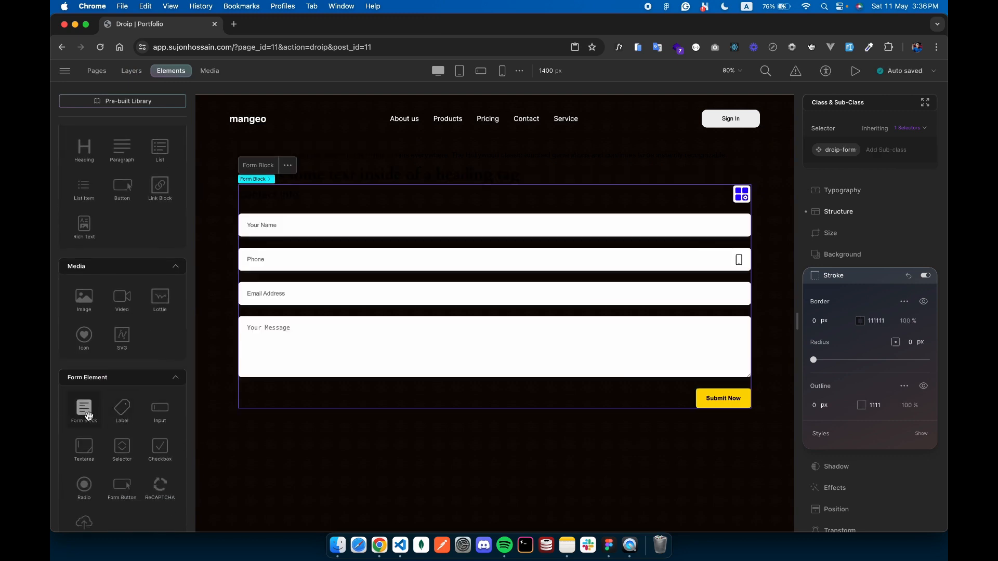
Clear the preset classes from the Paragraph, the hero Heading and the form's Contact Info heading
left_click(362, 155)
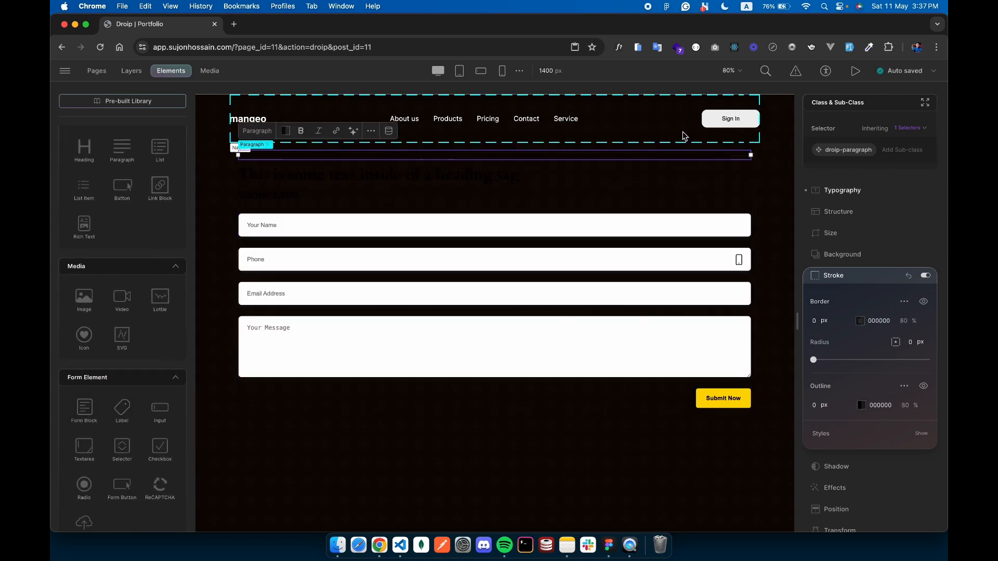
left_click(873, 149)
left_click(895, 191)
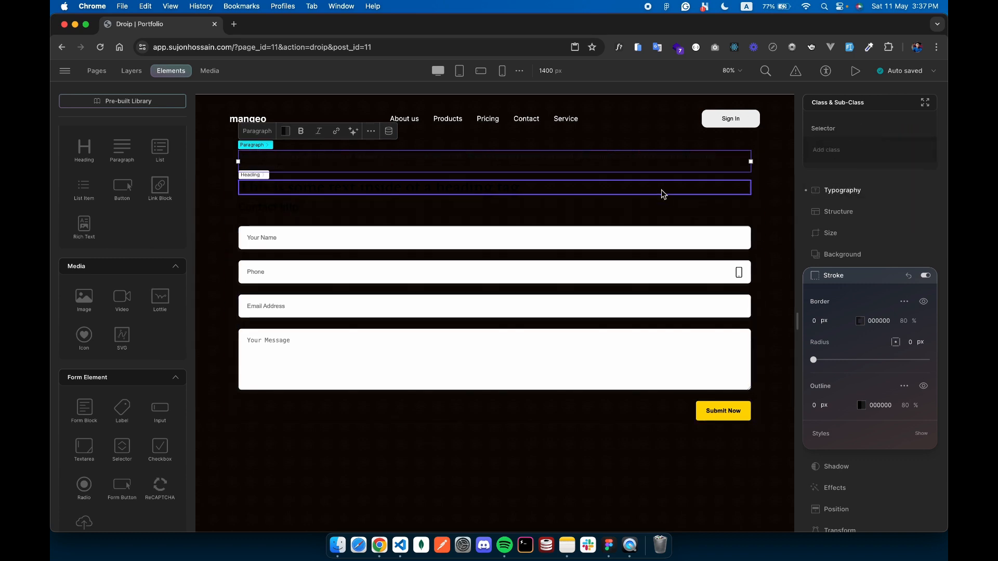
left_click(662, 192)
left_click(861, 151)
left_click(890, 193)
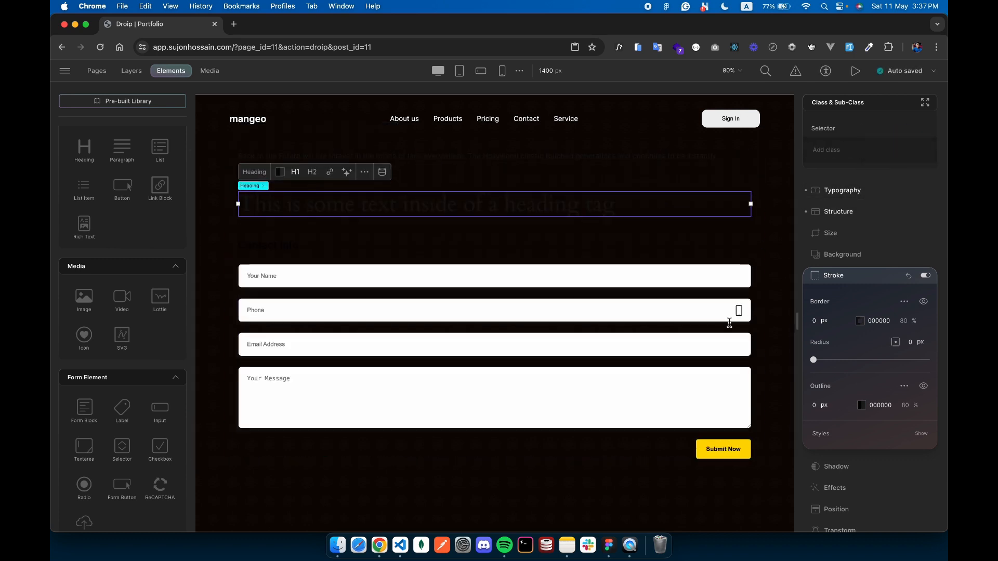
left_click(467, 245)
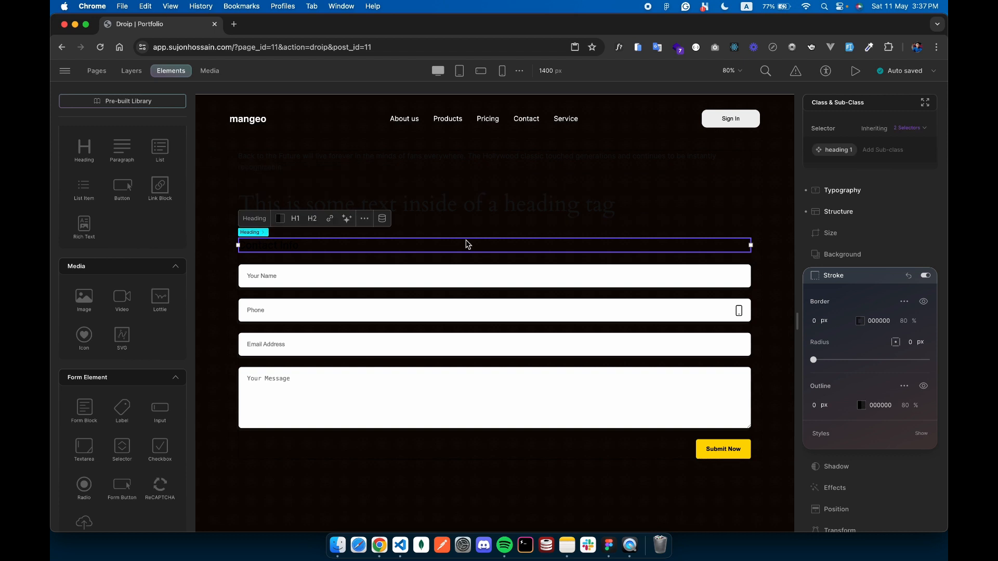
left_click(837, 150)
left_click(884, 196)
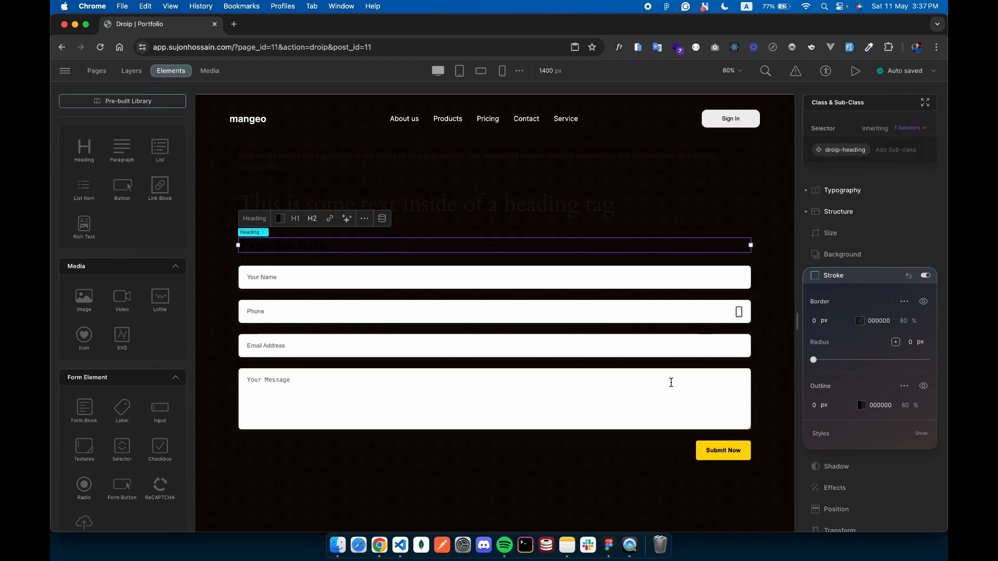
Set the text color of the page body's body-style class to white, FFFFFF
left_click(330, 494)
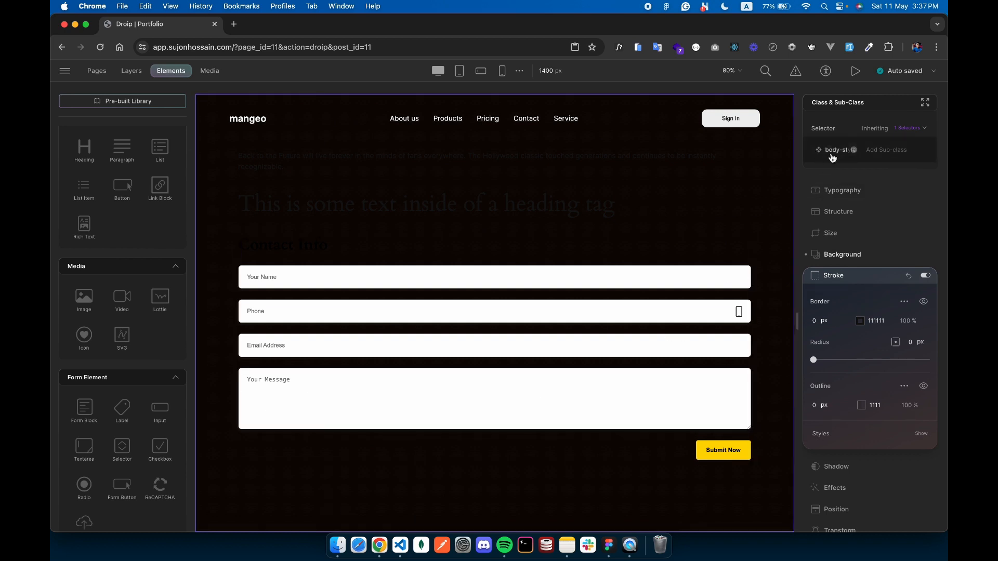
left_click(842, 190)
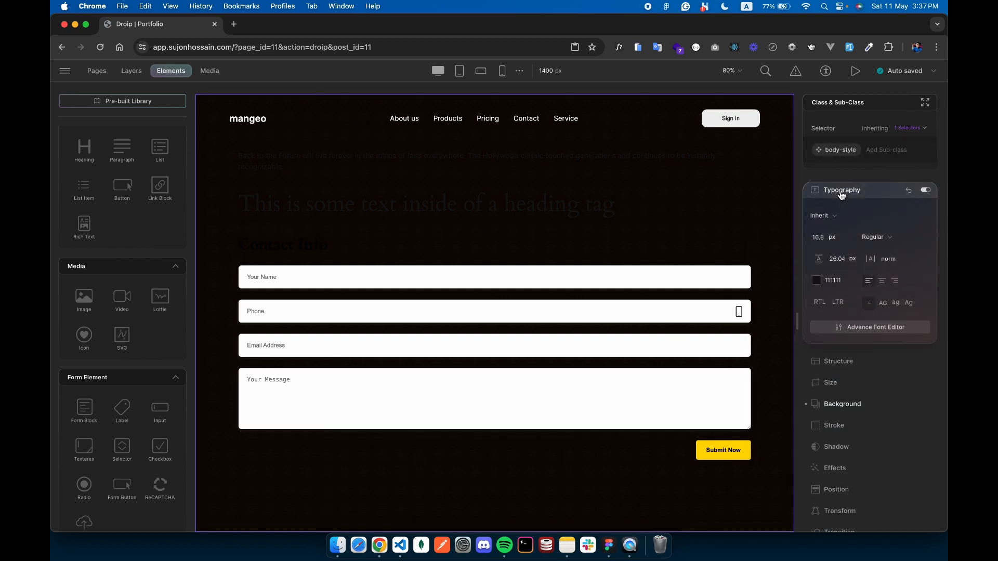
left_click(821, 284)
left_click_drag(765, 242, 603, 99)
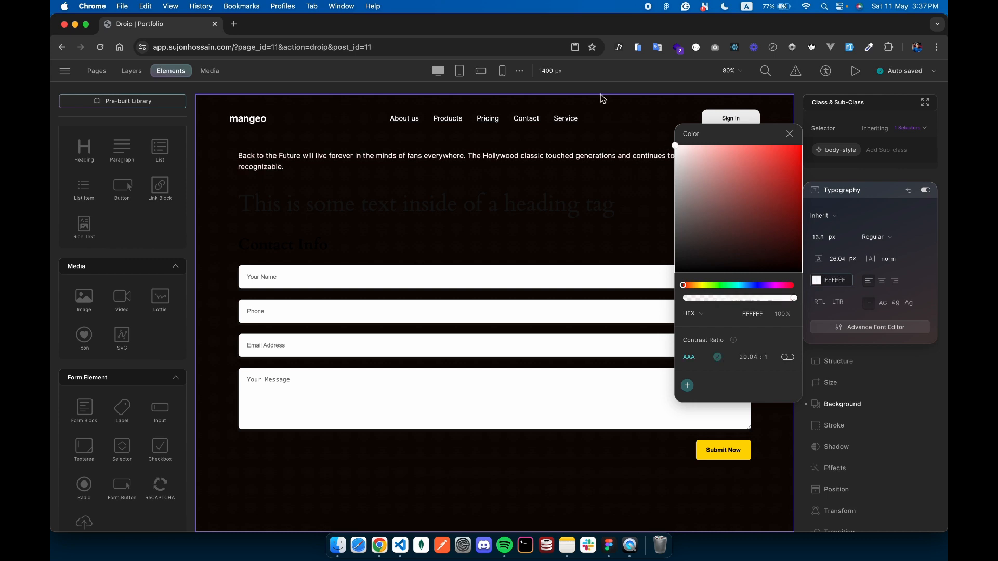
left_click(298, 208)
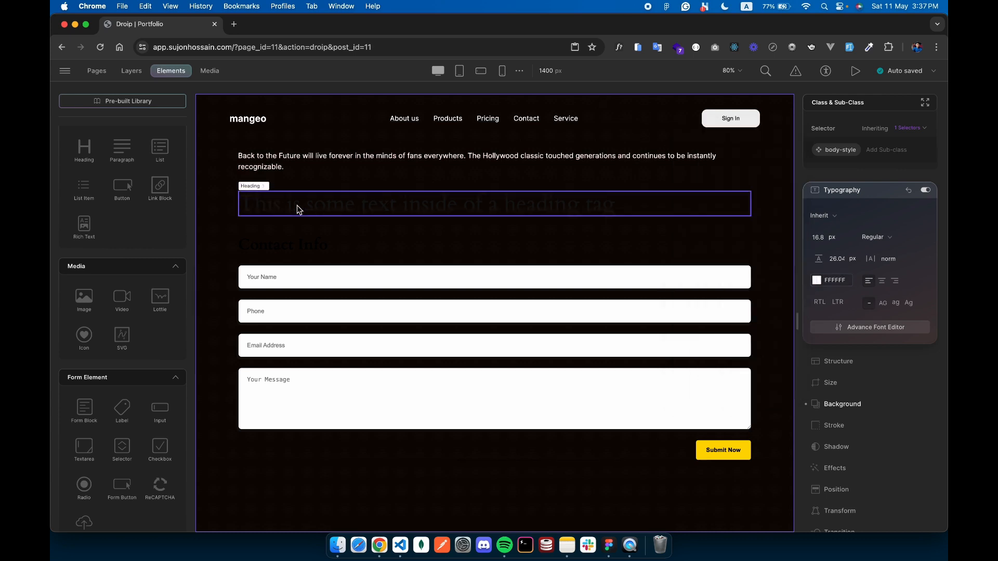
left_click(816, 281)
left_click(472, 217)
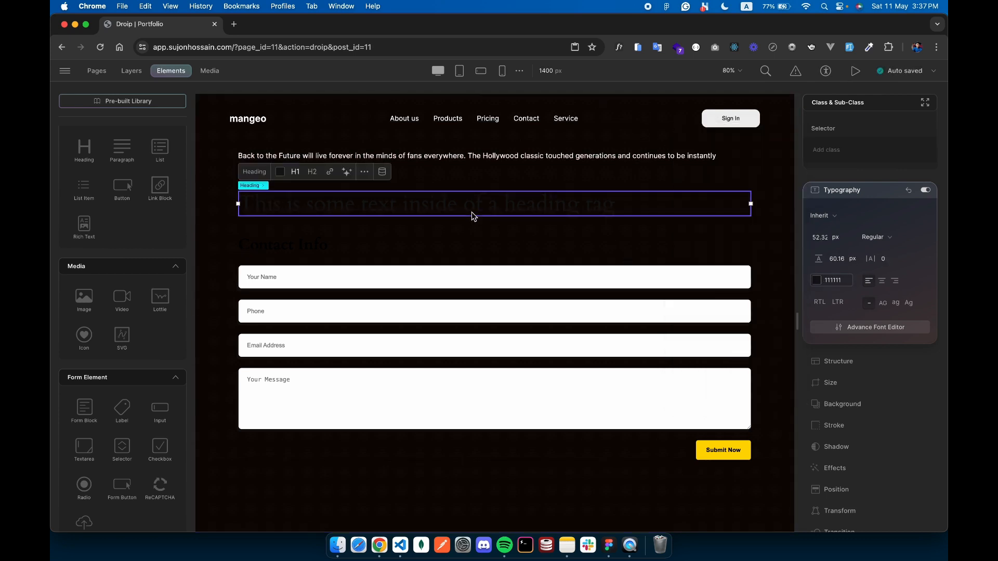
left_click(394, 250)
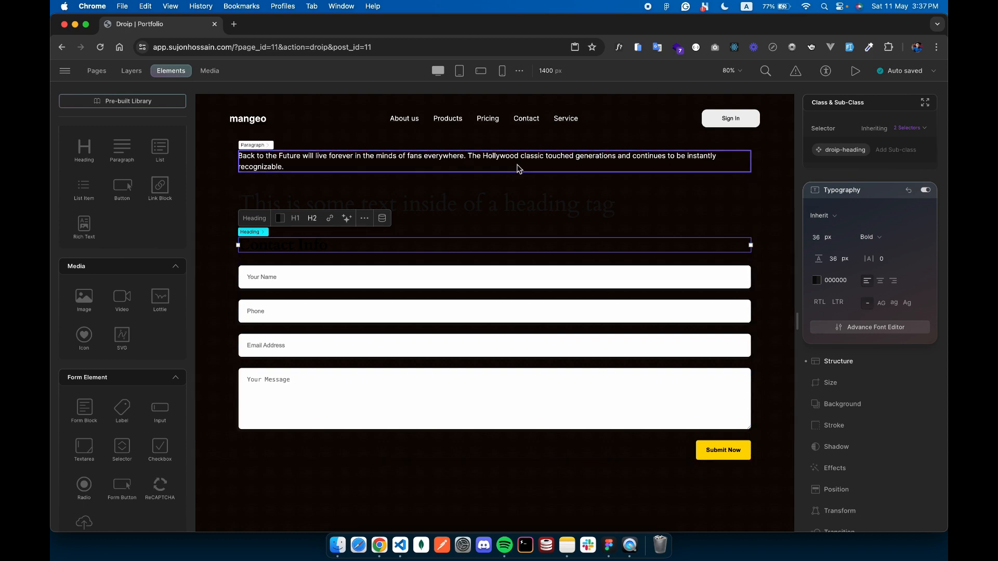
Copy the hero tagline from Figma and replace the Droip Paragraph text with "120+AI INSIGHTS, DAILY RANKINGS, POWERFUL TOOLS"
left_click(609, 546)
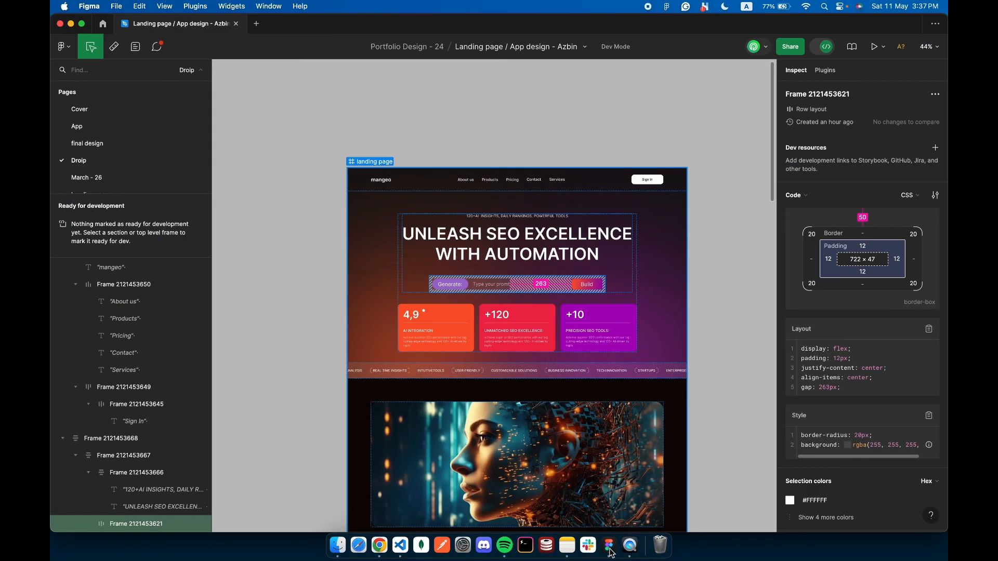
left_click(509, 216)
key("super+Tab")
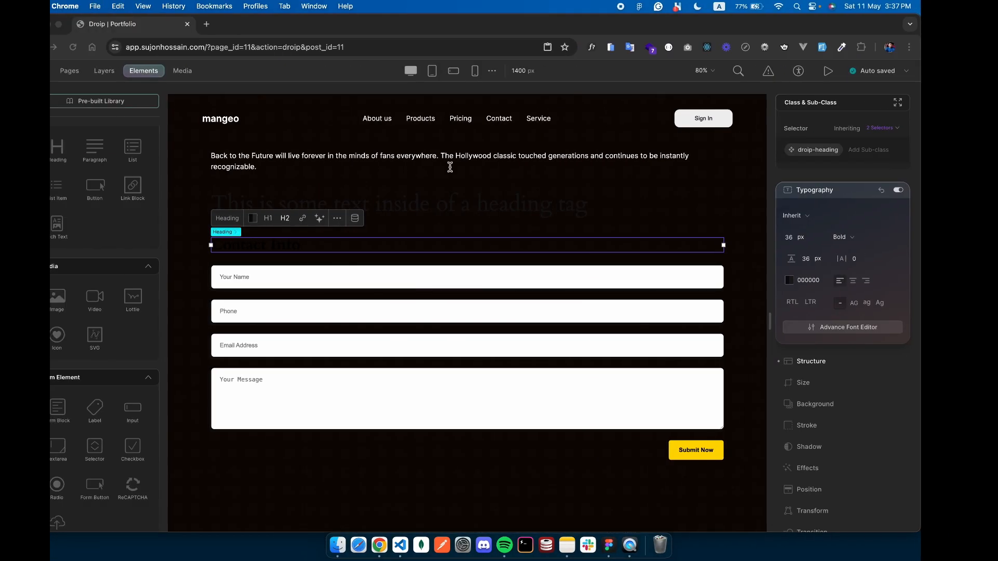
double_click(408, 157)
key("super+a")
type("120+AI INSIGHTS, DAILY RANKINGS, POWERFUL TOOLS")
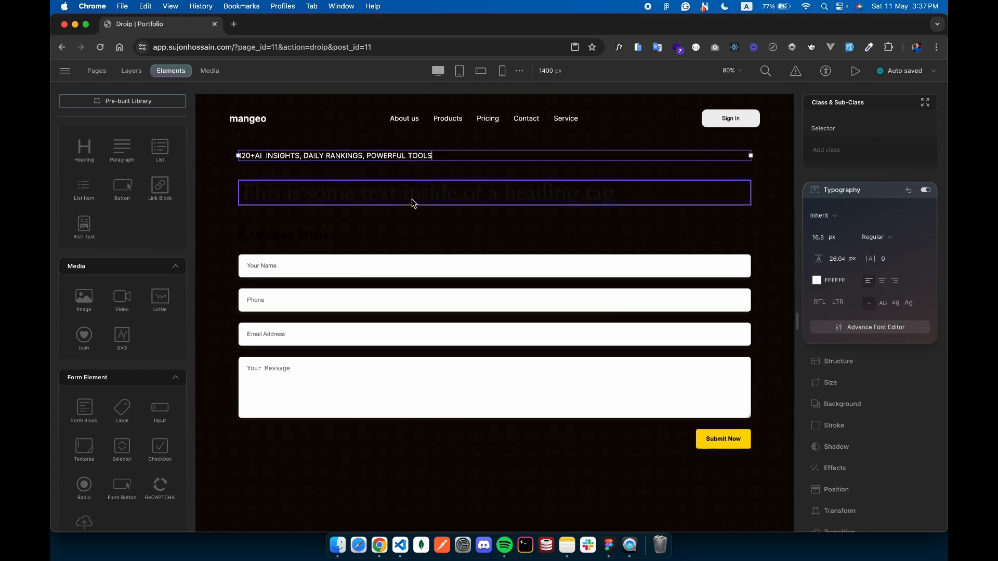
Copy the hero heading from Figma and replace the Droip Heading text with "UNLEASH SEO EXCELLENCE WITH AUTOMATION"
key("super+Tab")
triple_click(567, 238)
double_click(568, 239)
triple_click(567, 238)
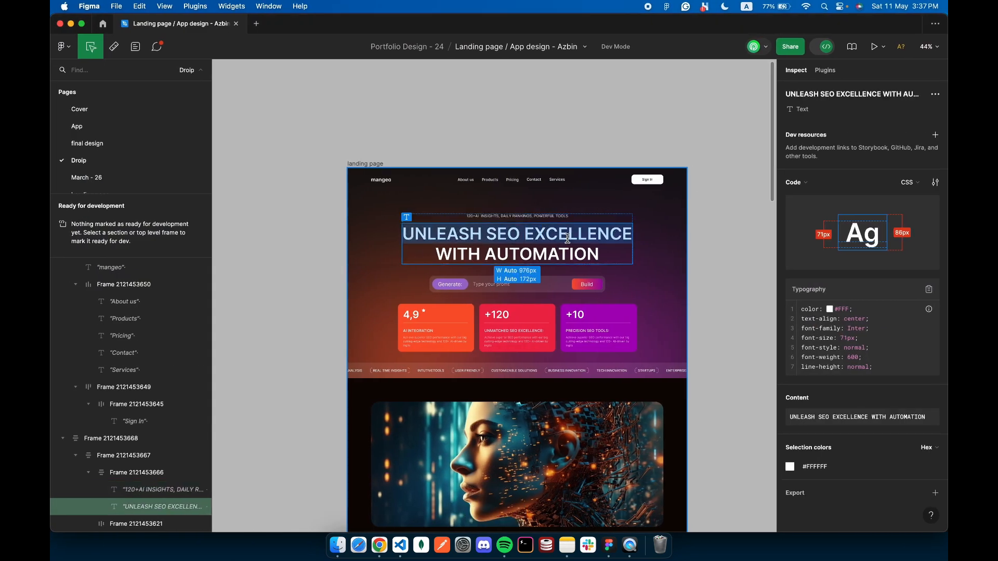
key("super+a")
key("super+c")
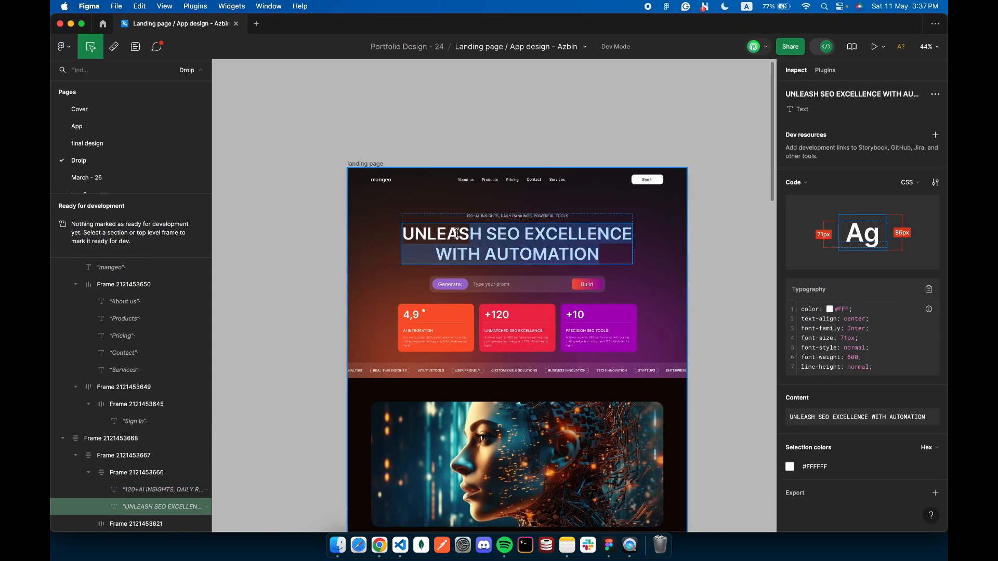
left_click(380, 545)
left_click(350, 187)
double_click(350, 187)
key("super+v")
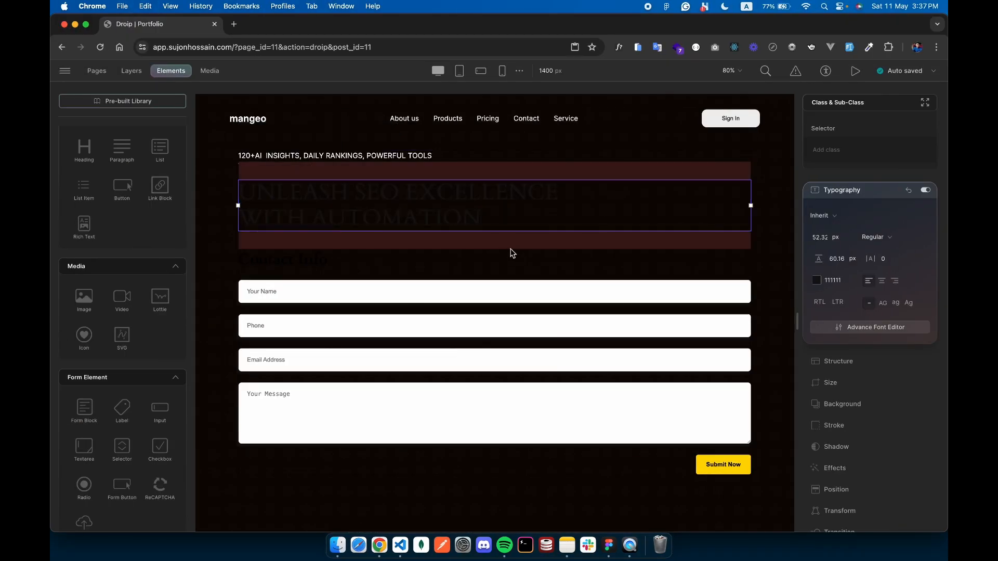
Give the tagline Paragraph the class subtitle and the hero Heading the class title
left_click(561, 156)
left_click(827, 149)
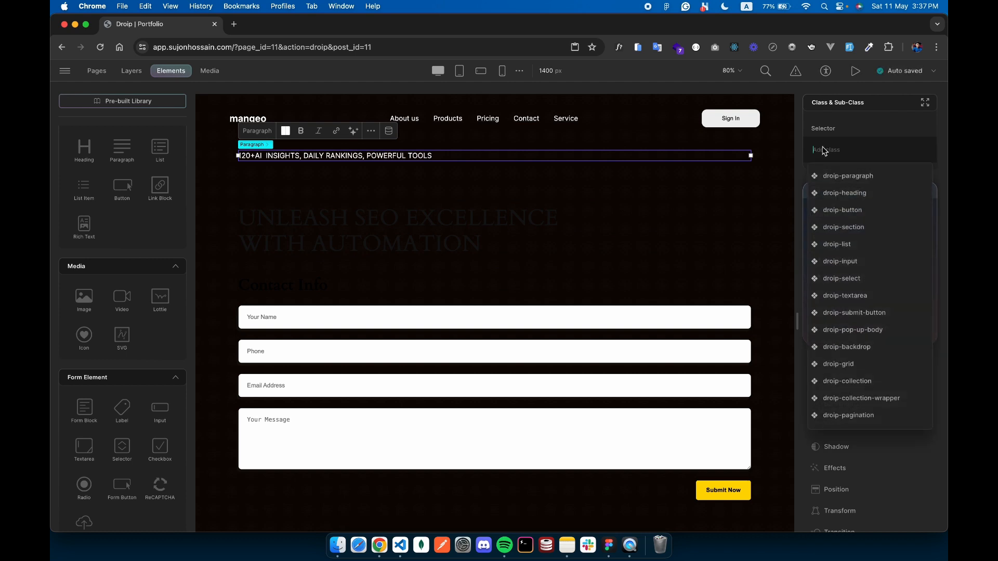
type("subtitle")
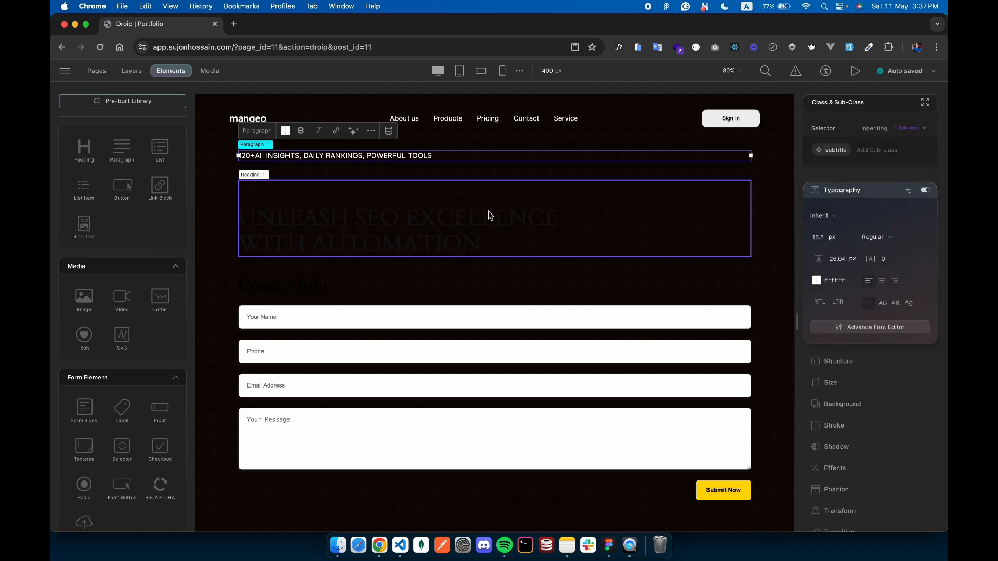
left_click(488, 214)
left_click(838, 149)
type("tit")
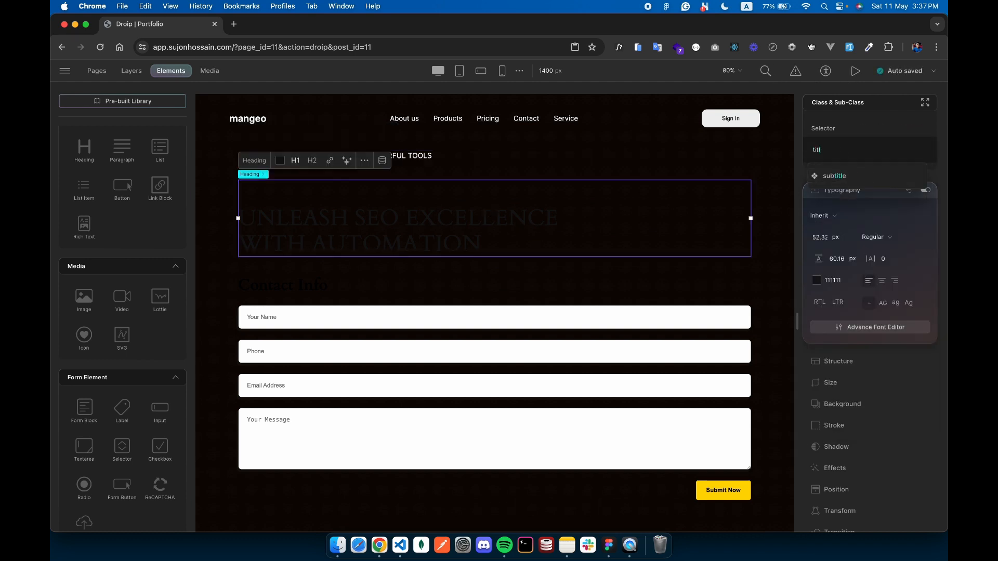
type("le")
key("Return")
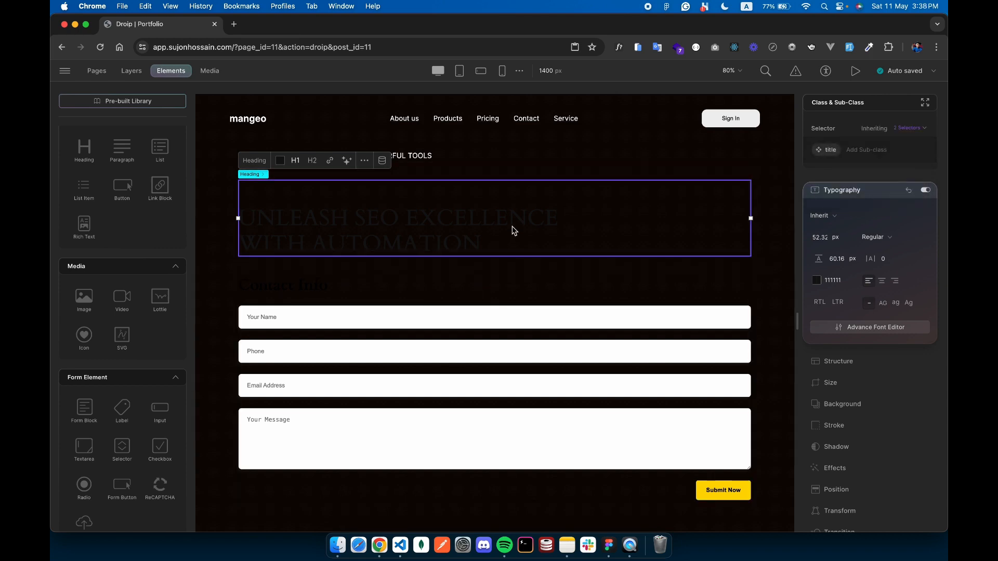
Check the tagline's typography in Figma, then return to Droip and set the subtitle's font to Inter
left_click(432, 155)
key("ctrl+Right")
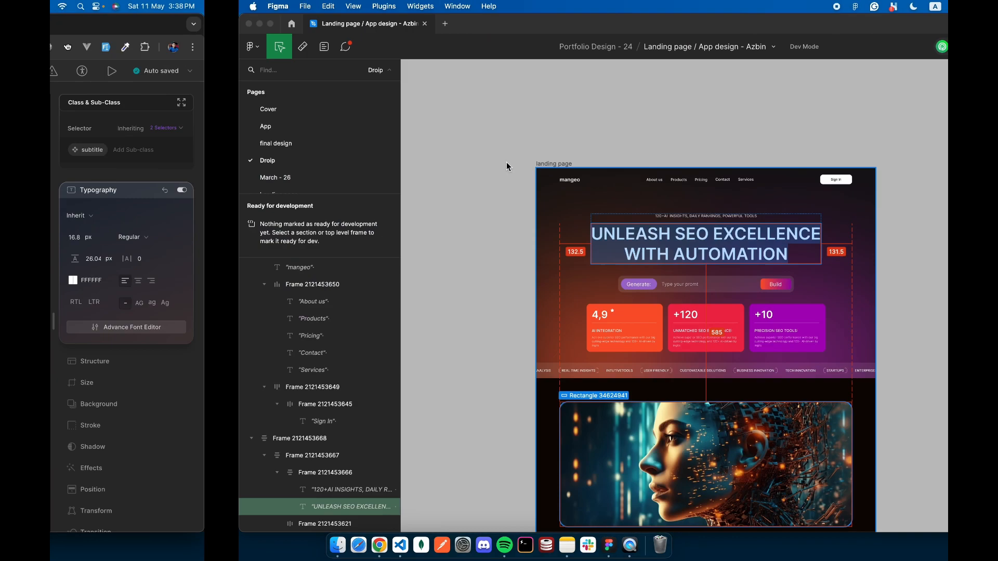
scroll(528, 215, "up", 3)
left_click(490, 219)
scroll(489, 219, "up", 5)
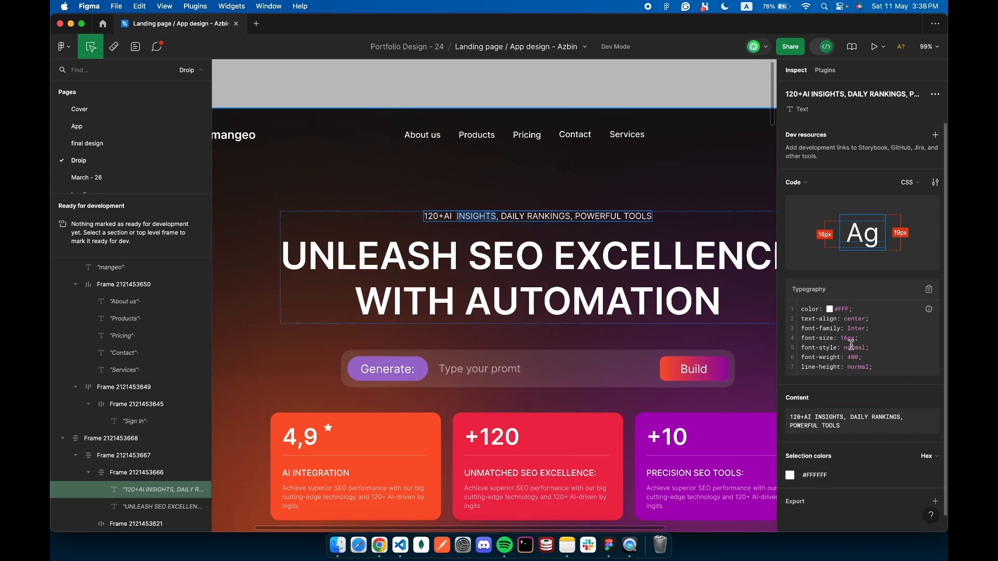
key("ctrl+Left")
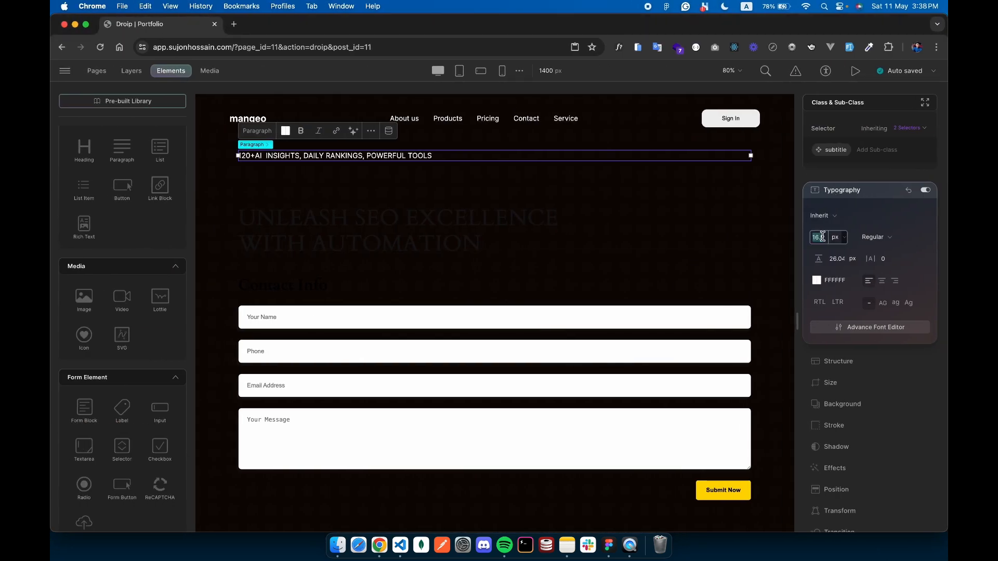
left_click(822, 216)
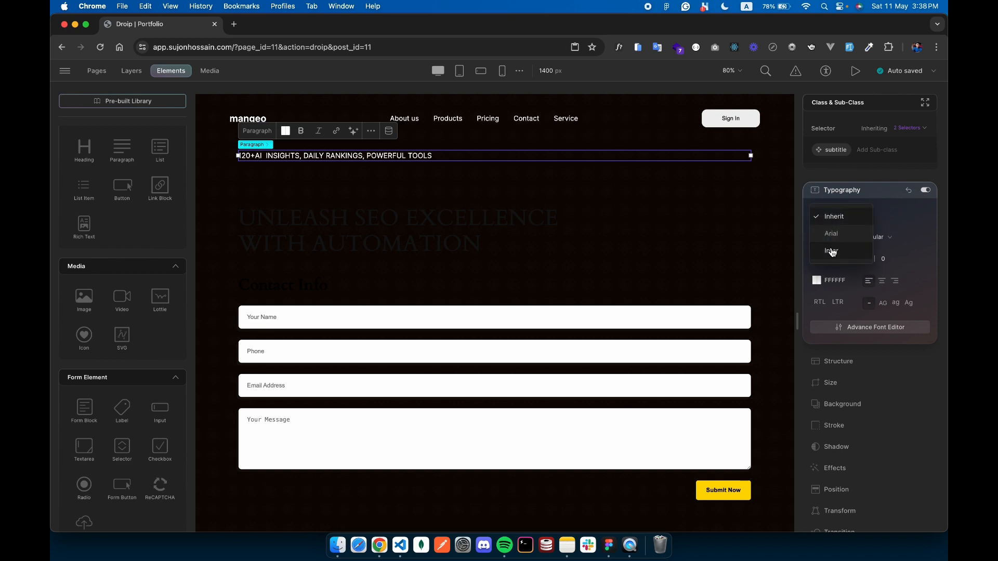
left_click(832, 251)
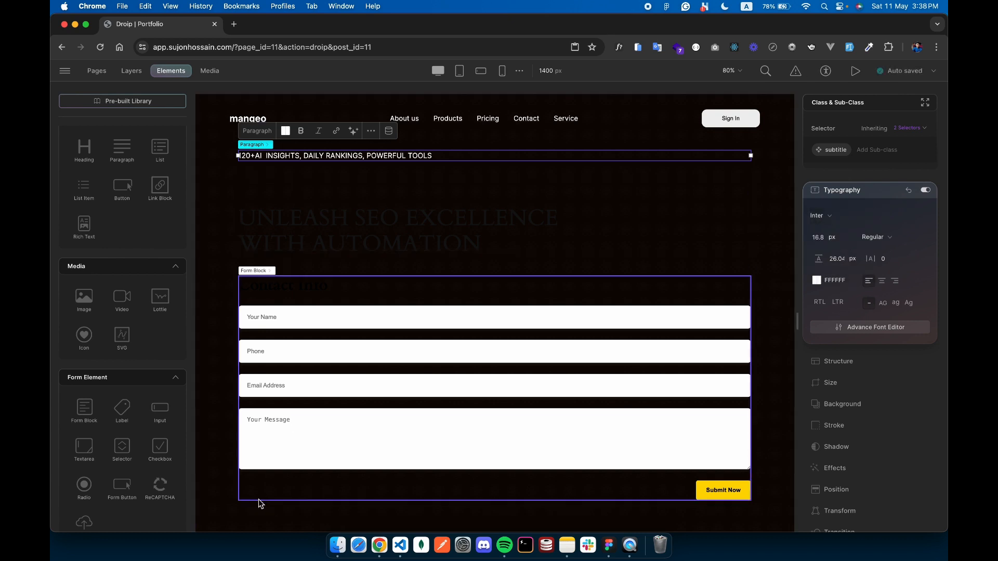
Set the page body's typography to the Inter font, 16 px size and 24 px line height
left_click(244, 514)
left_click(829, 217)
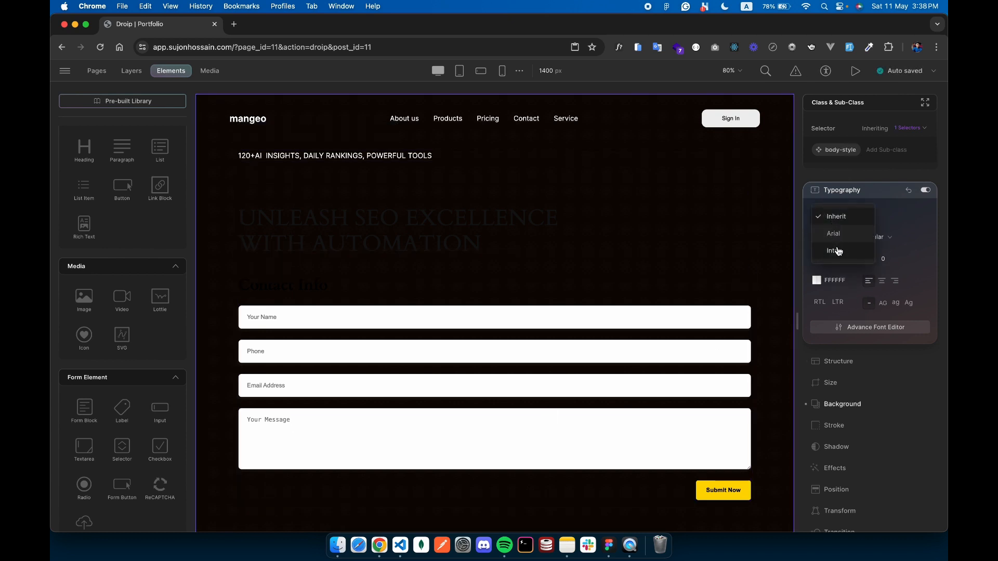
left_click(832, 252)
left_click(820, 238)
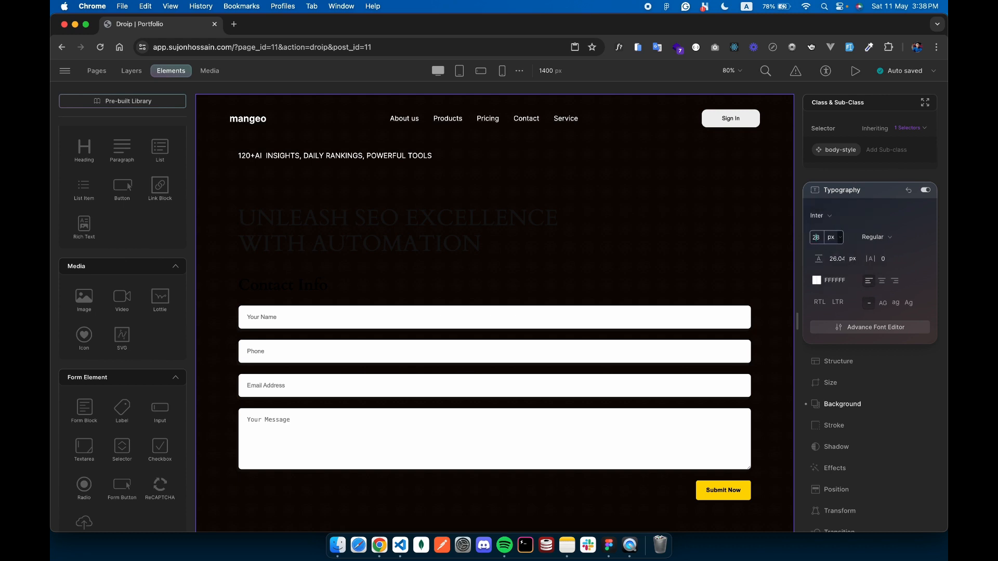
type("16")
left_click(833, 258)
type("24")
key("Return")
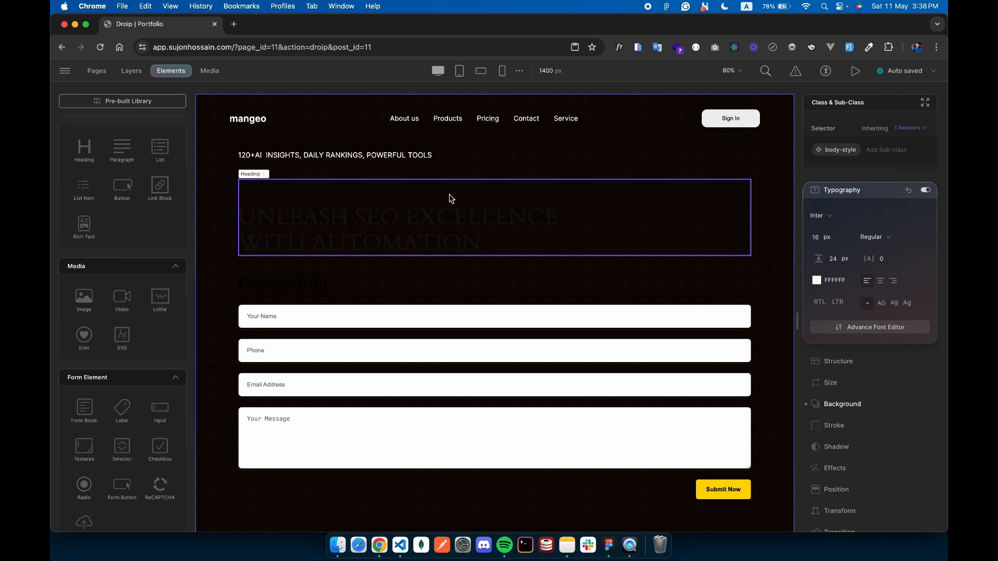
Center-align the text of the subtitle Paragraph
left_click(410, 157)
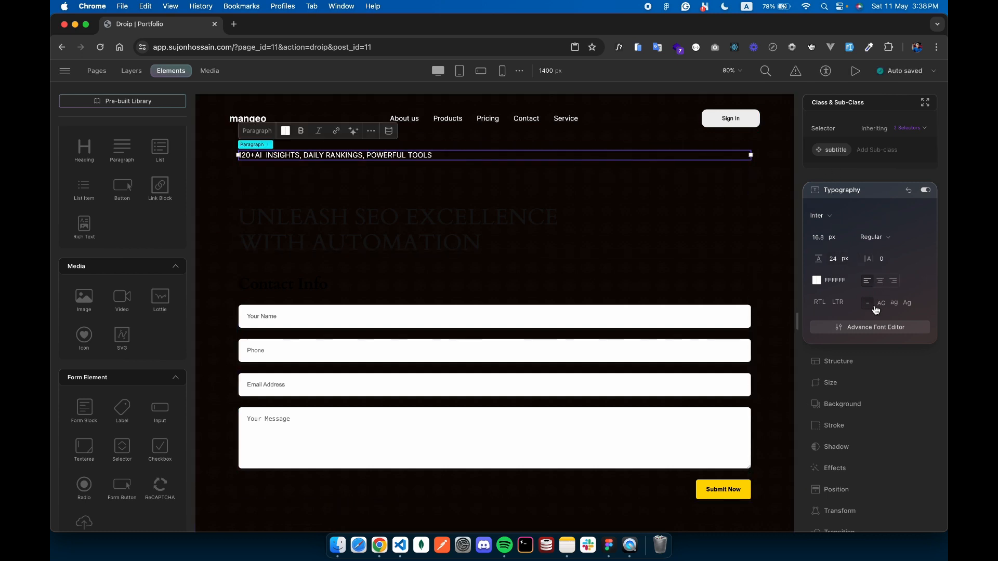
left_click(882, 285)
Set the hero Heading's top and bottom margins to 0 px
left_click(513, 232)
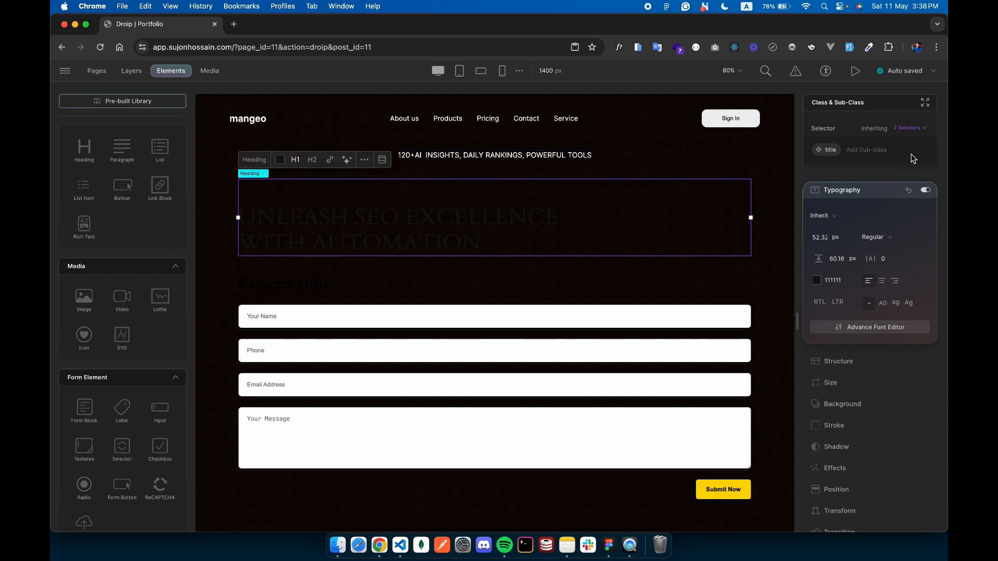
left_click(847, 363)
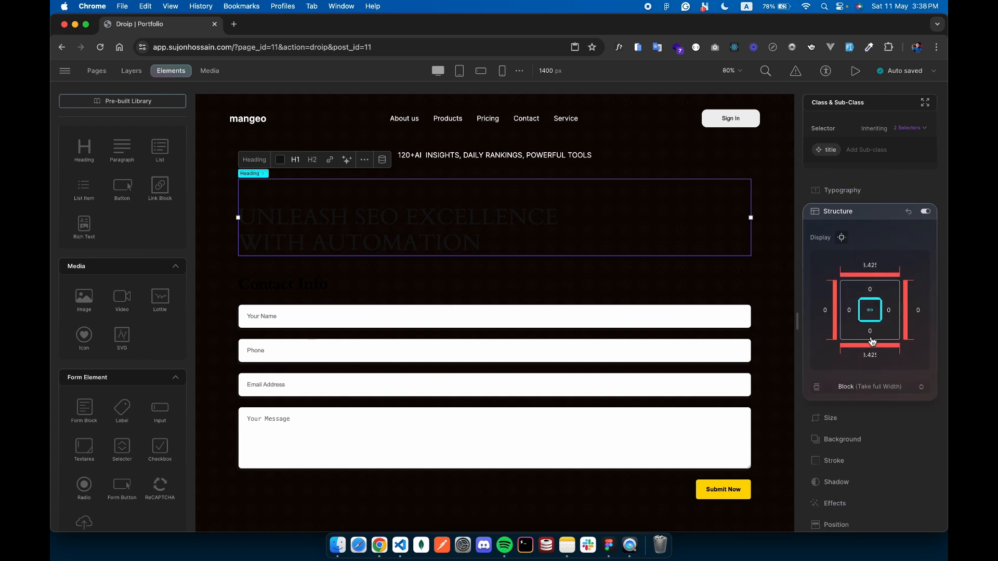
left_click(872, 273)
left_click(843, 320)
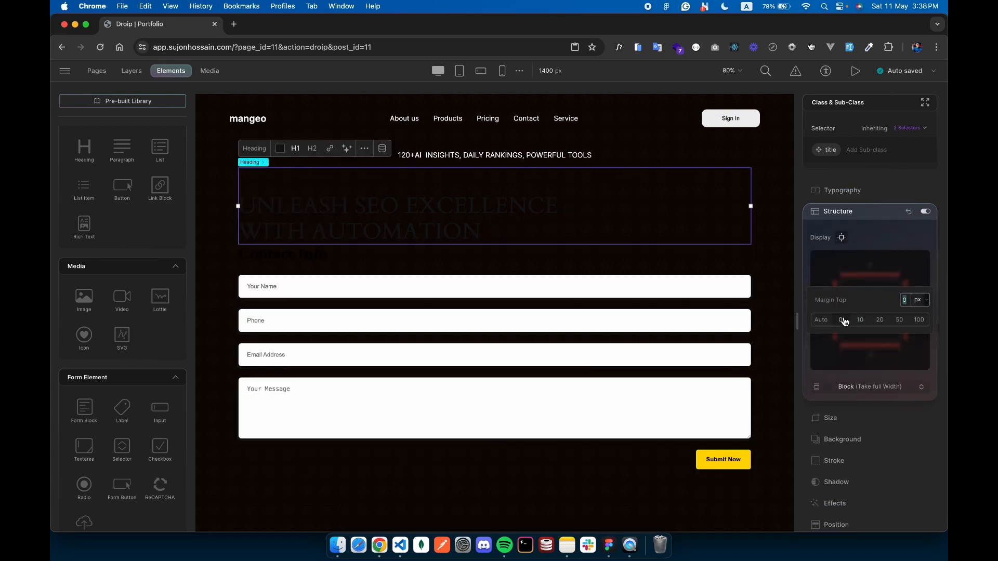
left_click(851, 367)
left_click(820, 210)
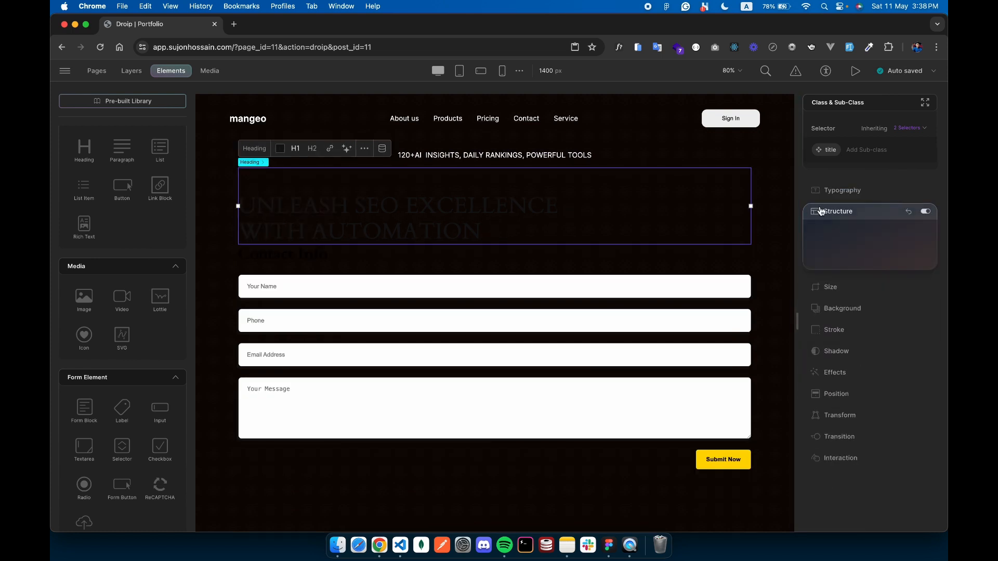
Set the hero Heading's text color to white, FFFFFF
left_click(824, 193)
left_click(817, 280)
left_click_drag(746, 256, 617, 91)
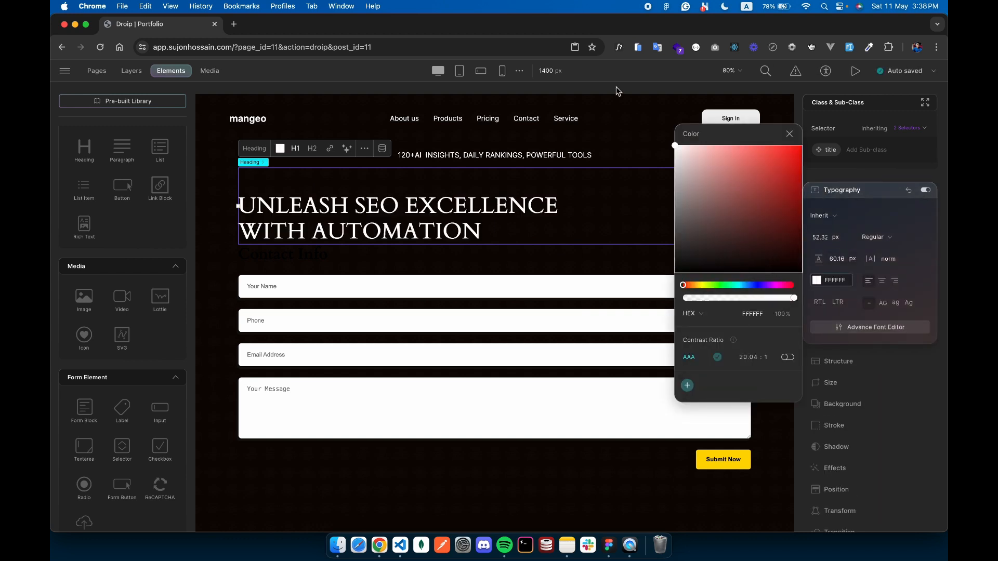
left_click(314, 188)
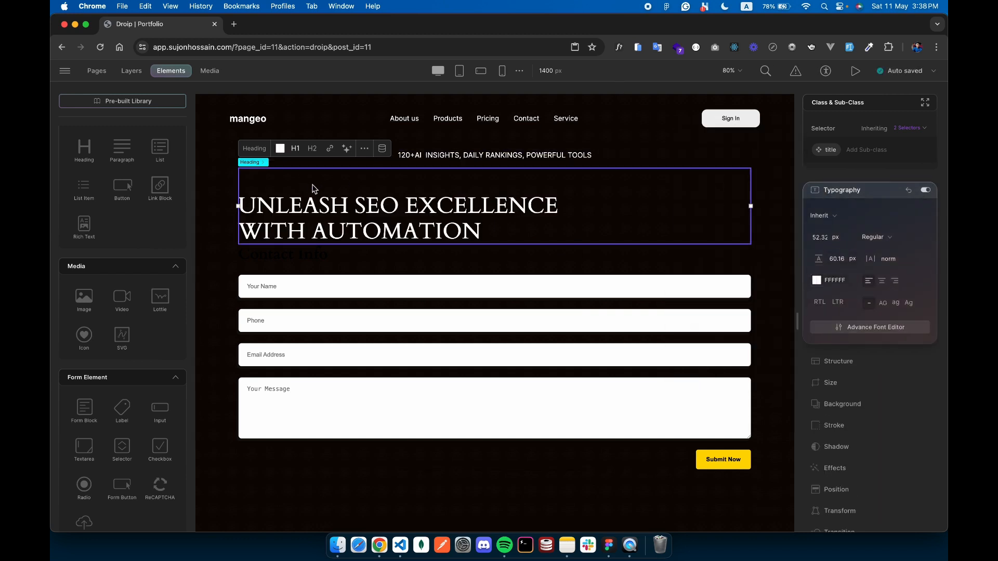
Remove the blank line before the hero Heading's text
double_click(246, 203)
double_click(244, 204)
left_click(245, 204)
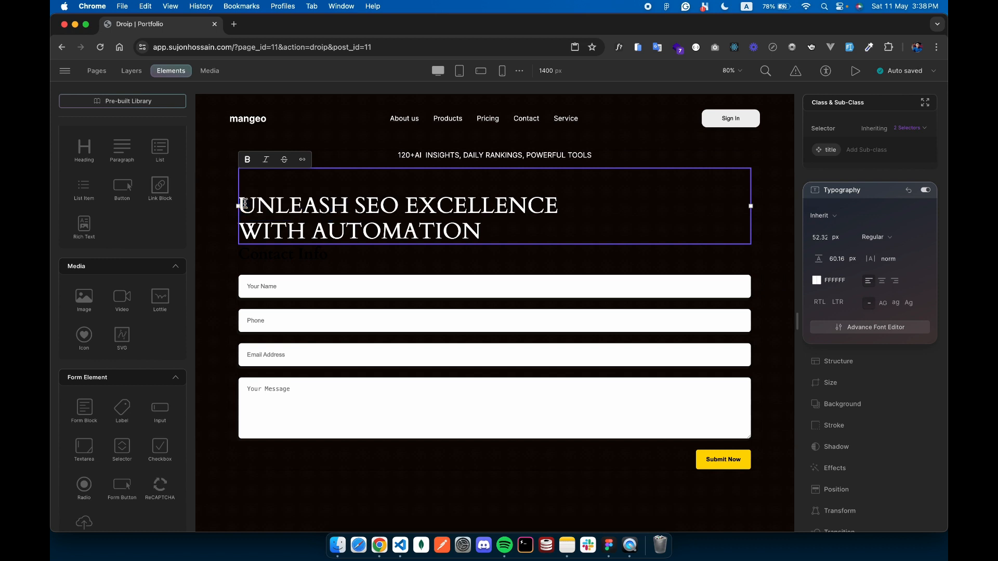
key("BackSpace")
Set the hero Heading's font to Inter, check its typography in Figma, and set the size to 72 px in Droip
left_click(824, 217)
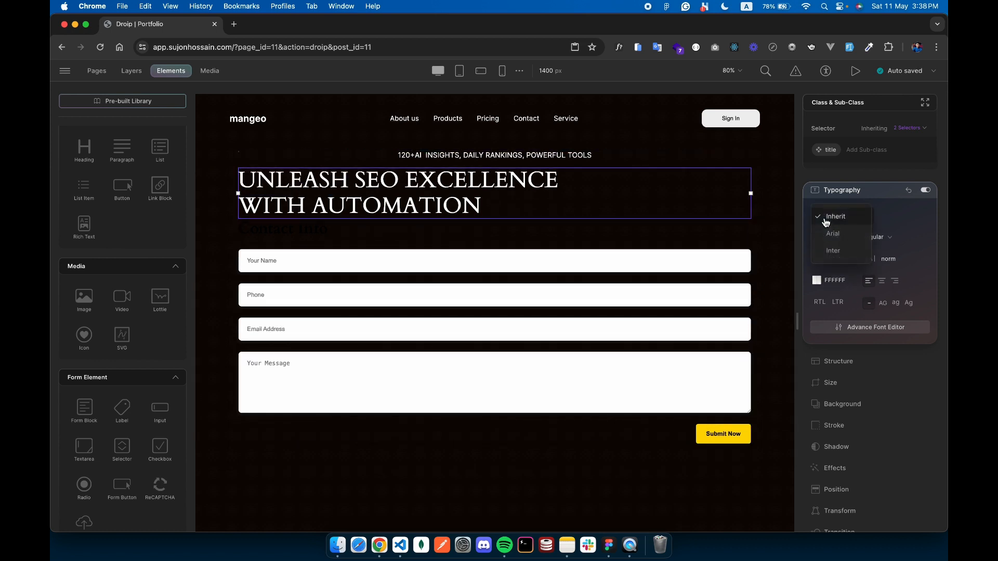
left_click(835, 253)
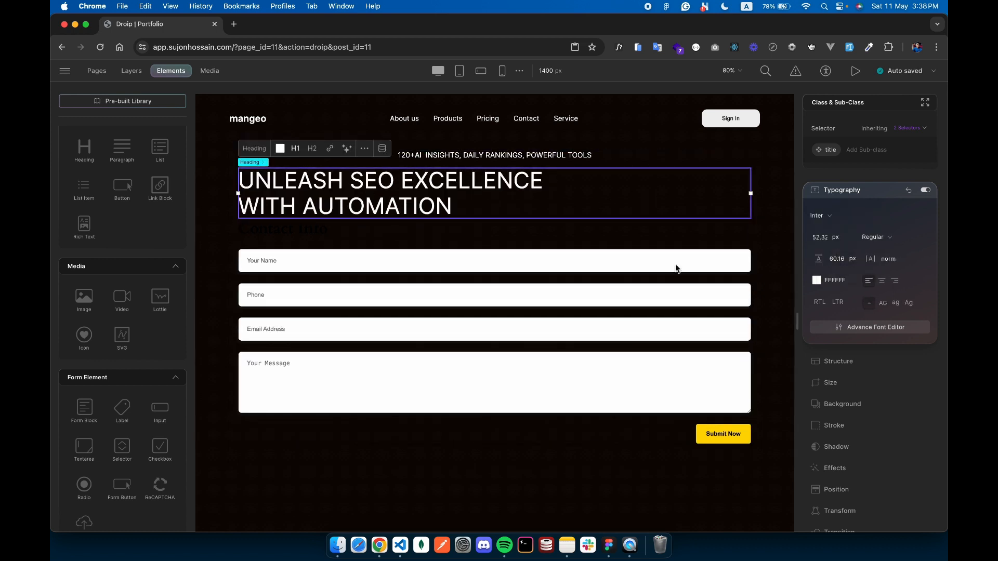
left_click(610, 546)
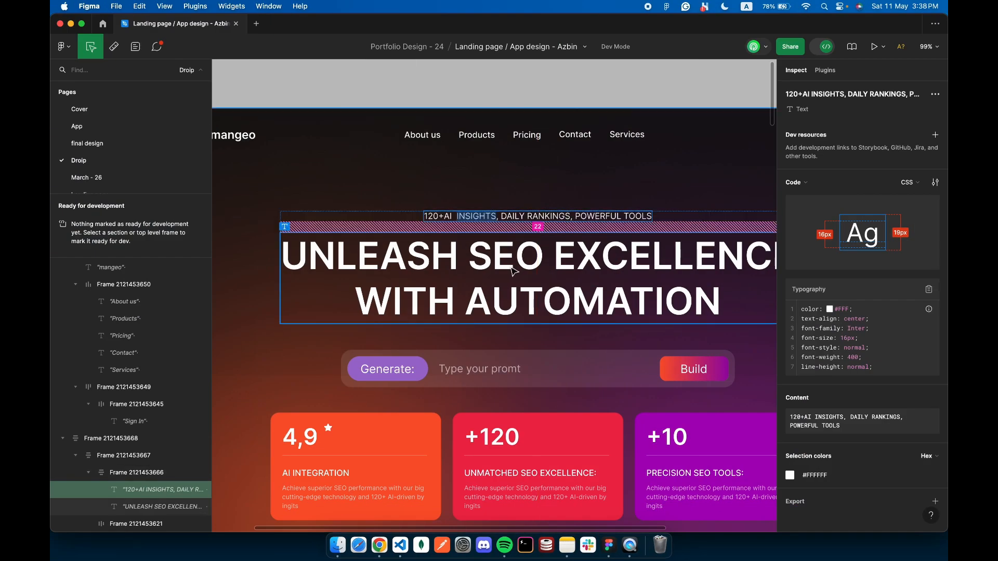
left_click(602, 258)
scroll(727, 323, "right", 1)
scroll(728, 322, "down", 1)
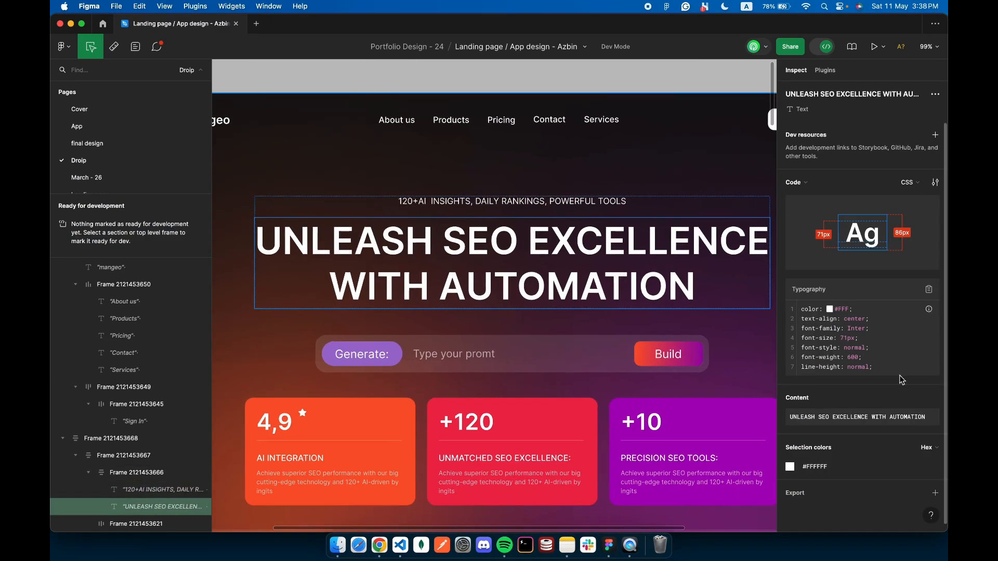
key("ctrl+Left")
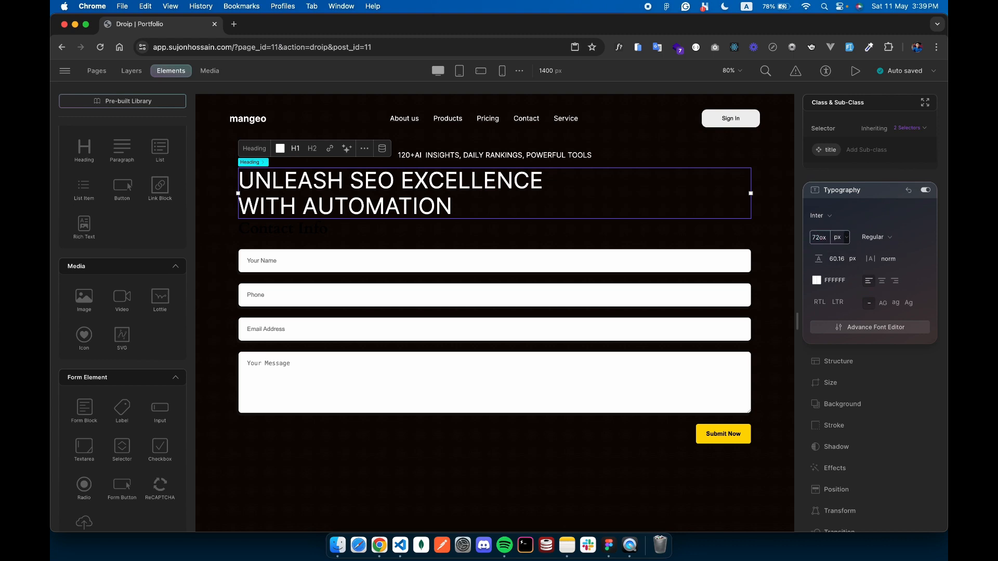
key("Return")
Recheck the heading's typography in Figma, then set the hero Heading's line height to 80 px in Droip
key("ctrl+Right")
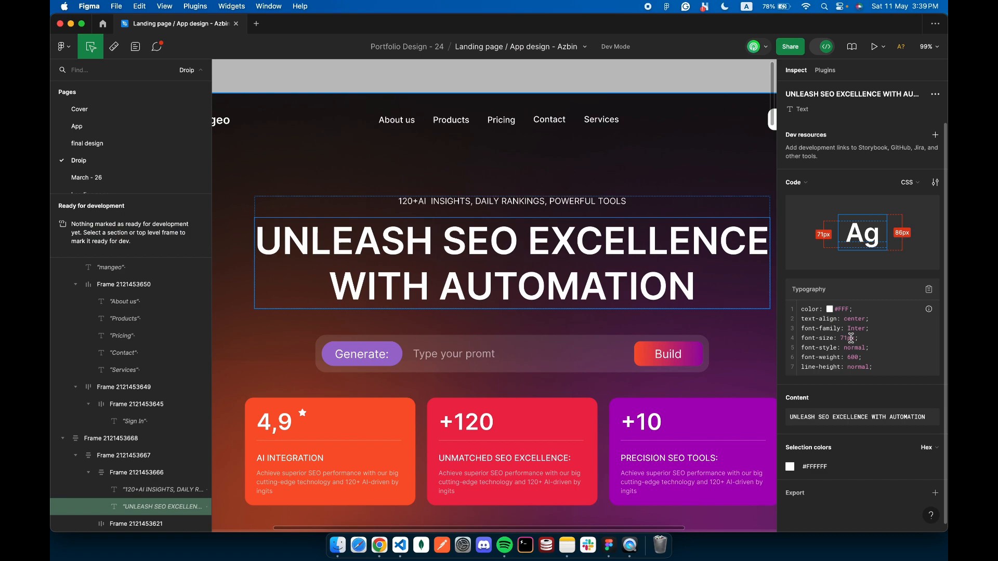
key("ctrl+Left")
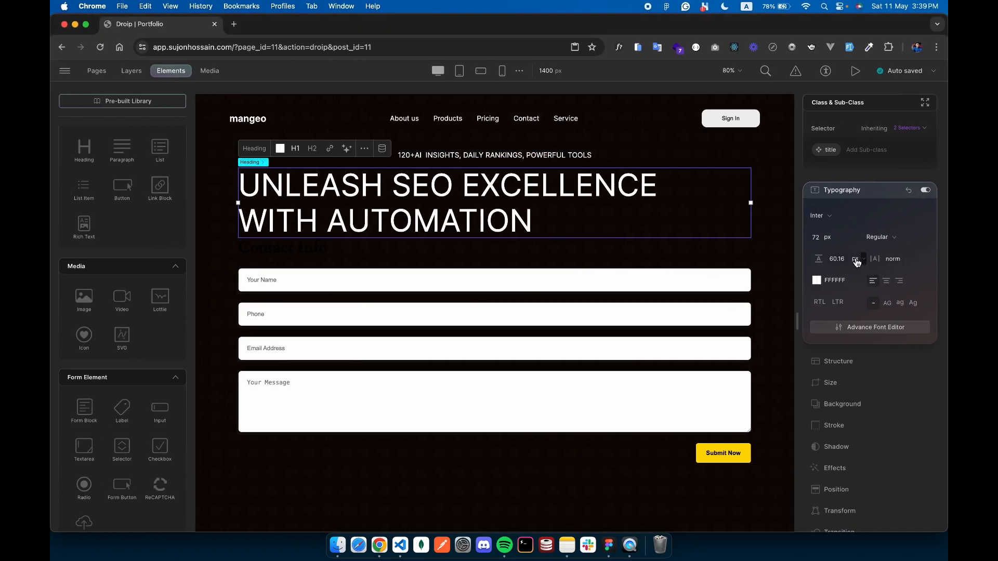
key("ctrl+Right")
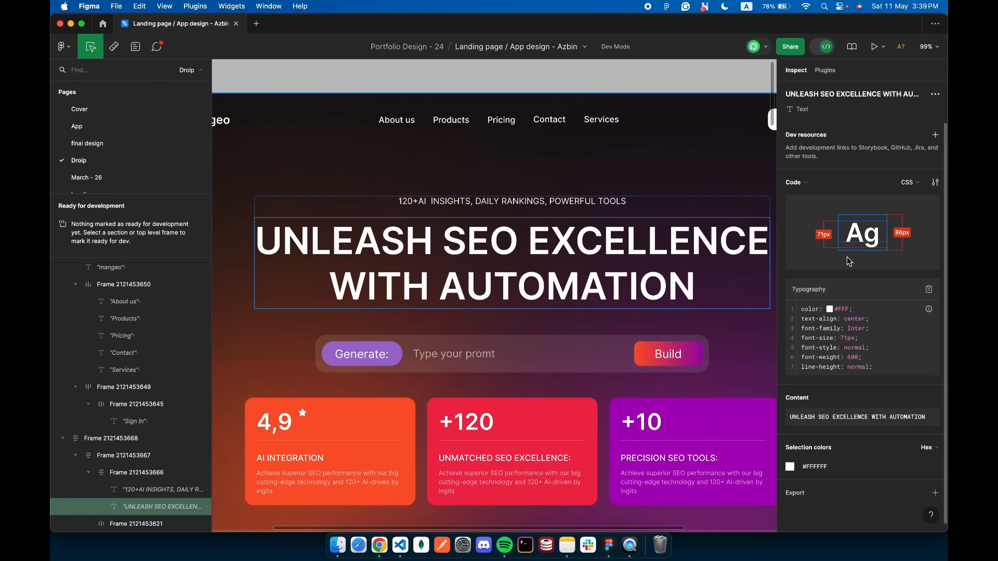
key("ctrl+Left")
left_click(831, 259)
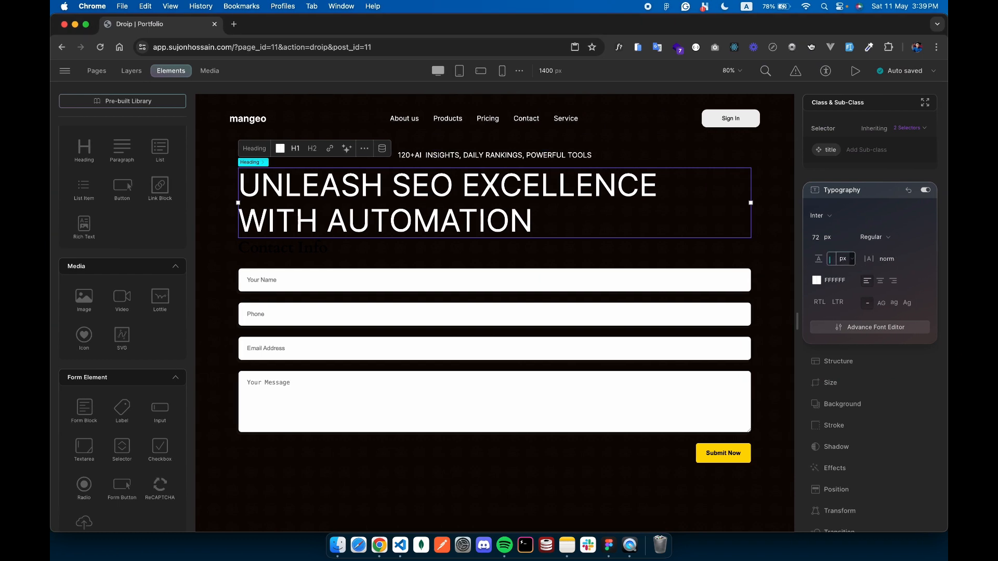
type("80p")
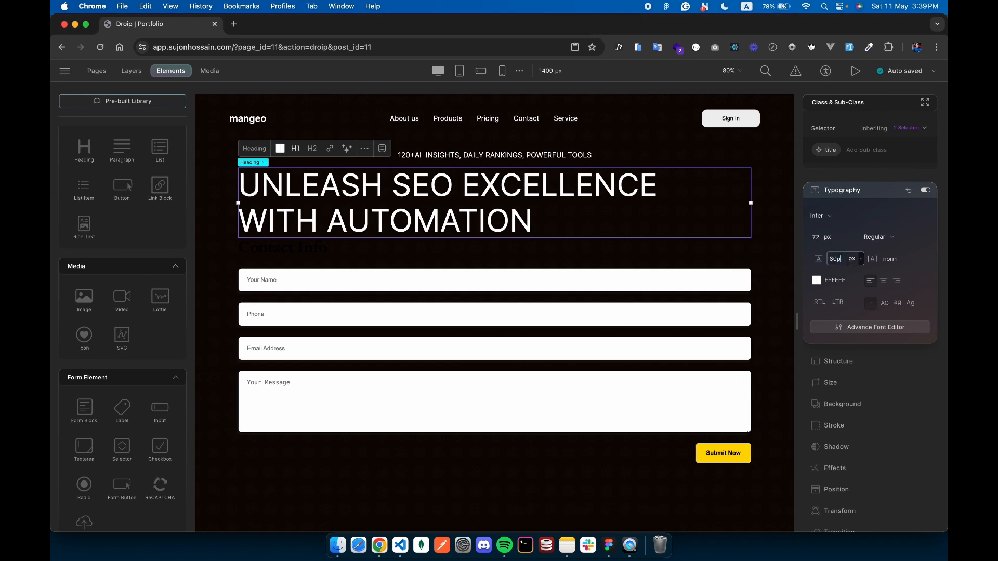
key("Return")
Center-align the hero Heading and set its font weight to Semi Bold
left_click(881, 283)
left_click(873, 237)
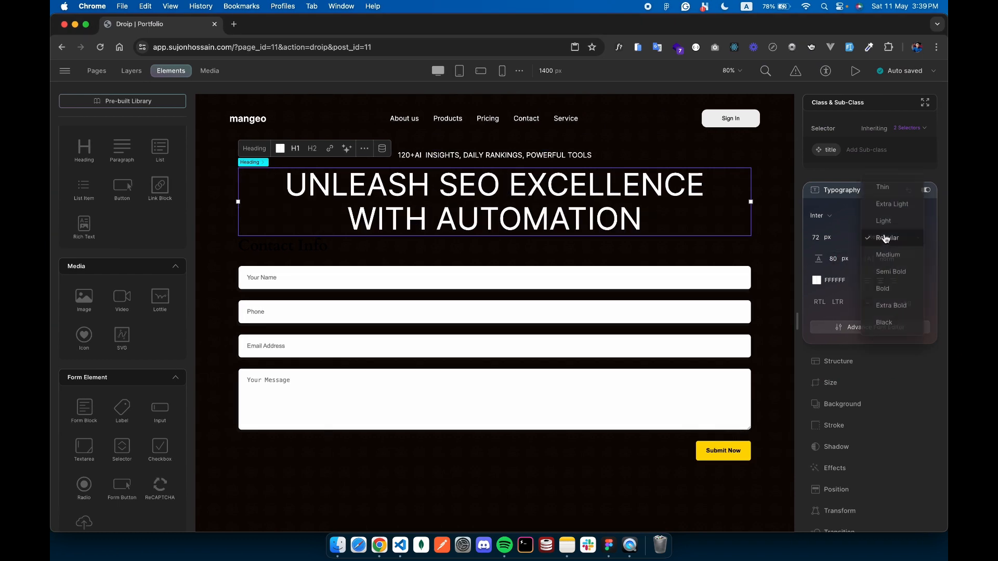
left_click(890, 272)
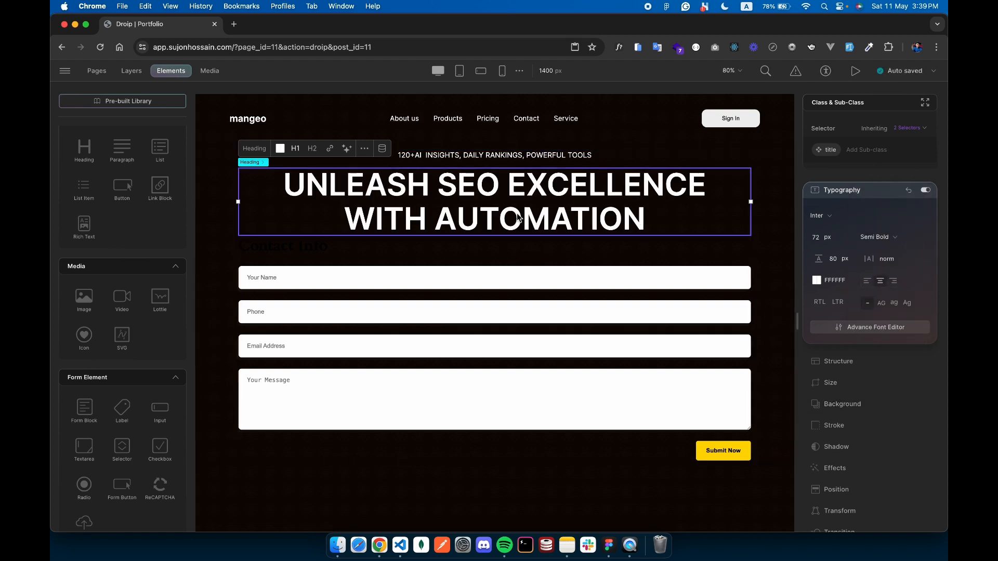
Inspect the prompt bar frame below the heading in Figma, then return to Droip
left_click(417, 255)
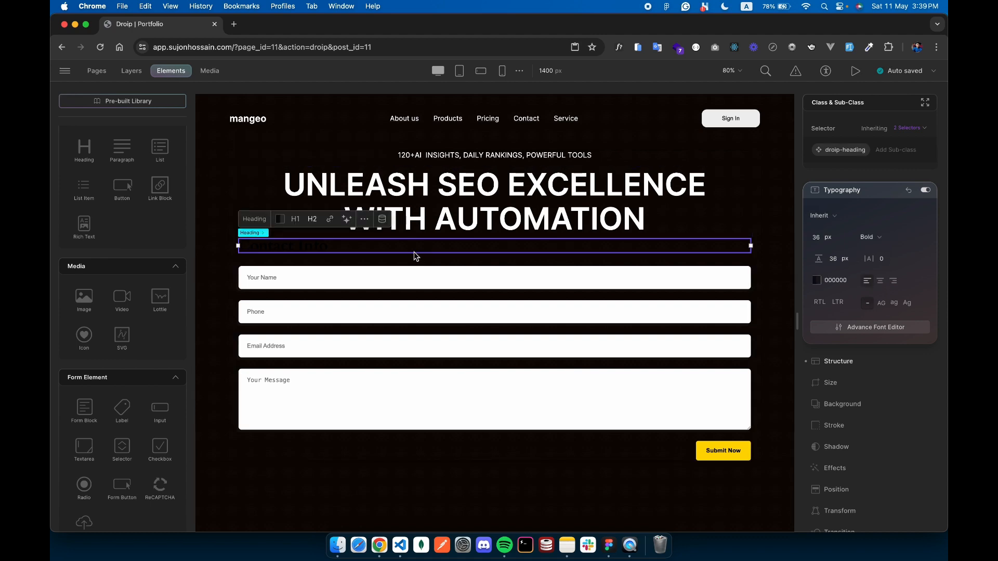
key("super+Tab")
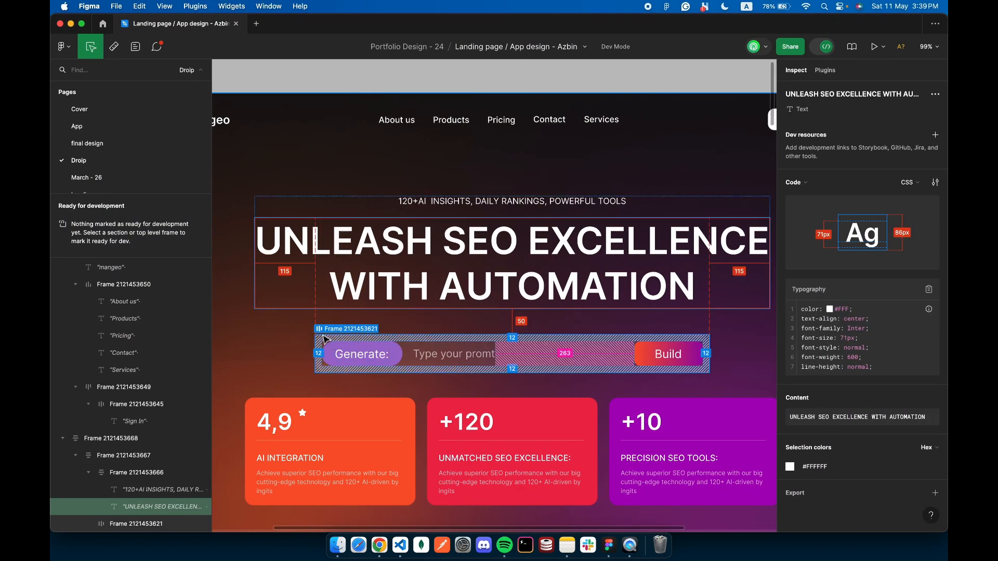
left_click(324, 339)
key("super+Tab")
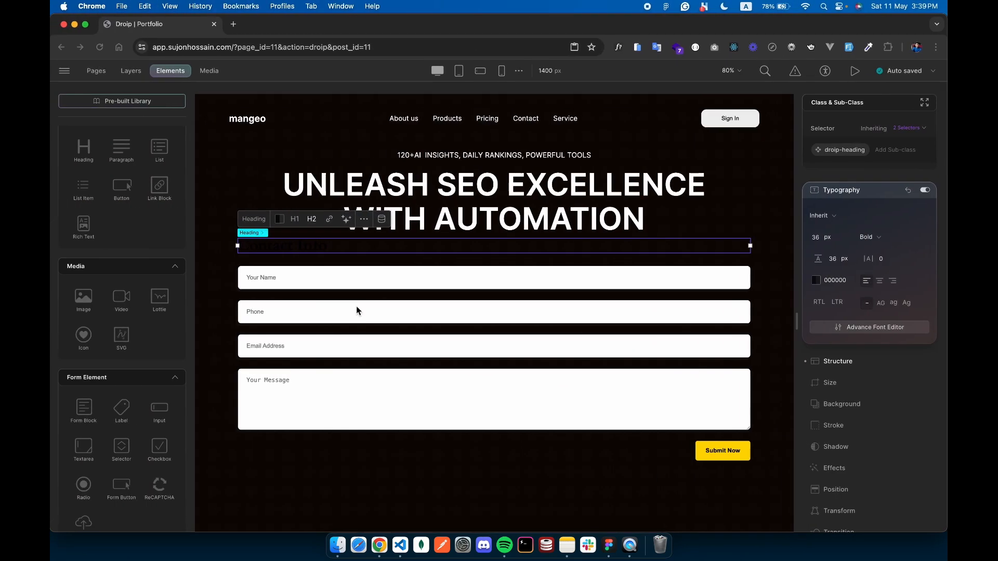
Delete the "Contact Info" Heading from the Form Block
left_click(276, 293)
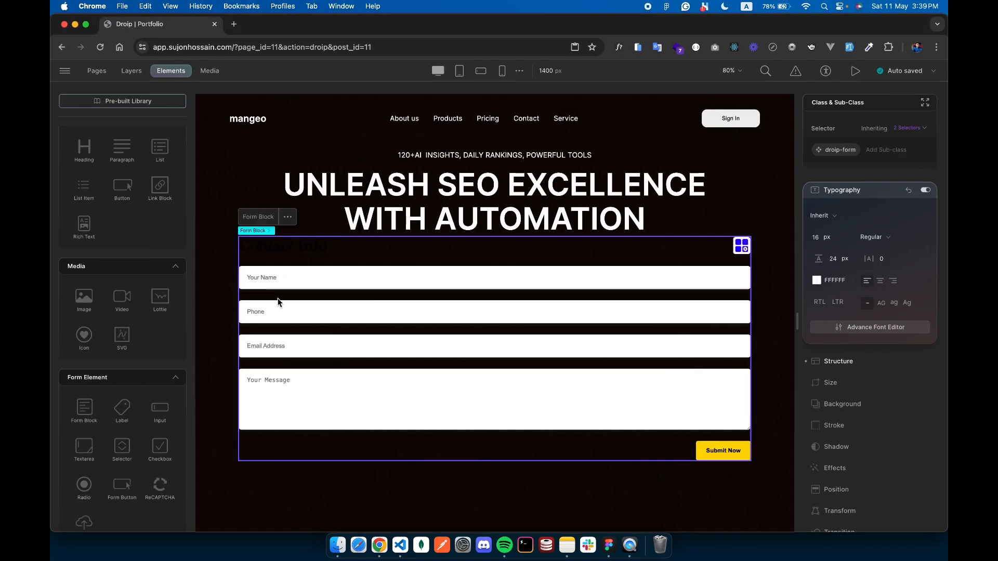
left_click(308, 277)
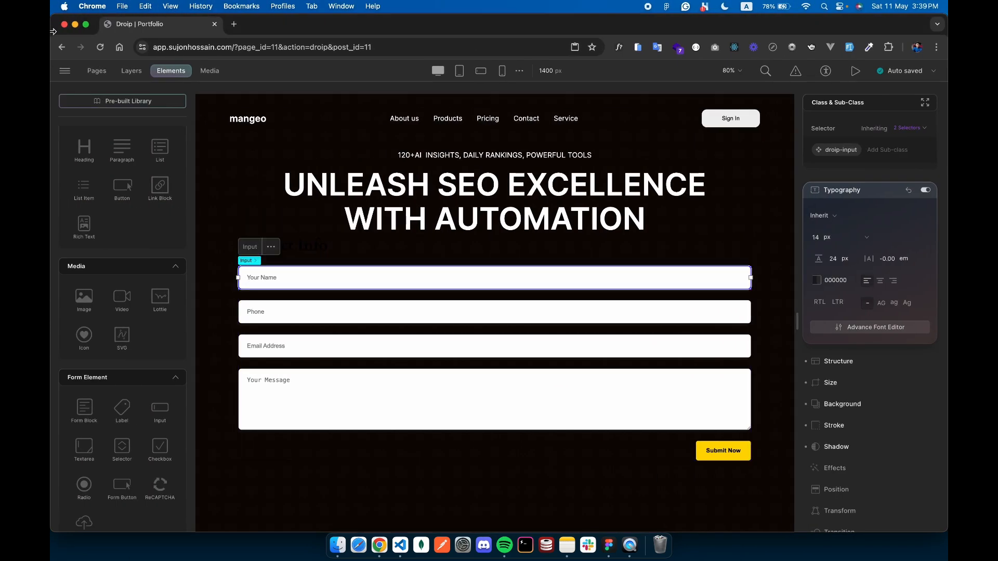
left_click(132, 71)
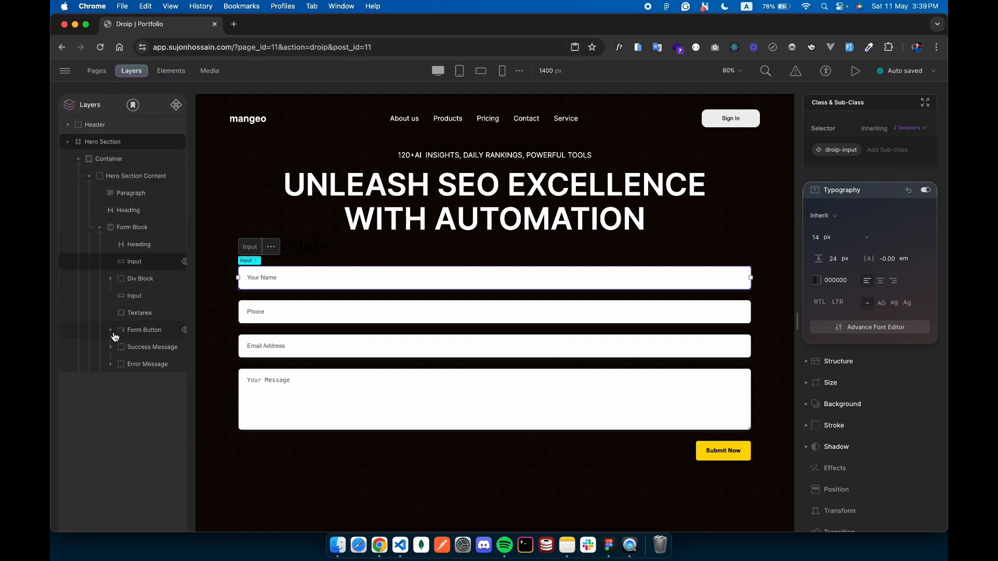
scroll(133, 364, "right", 2)
left_click(94, 335)
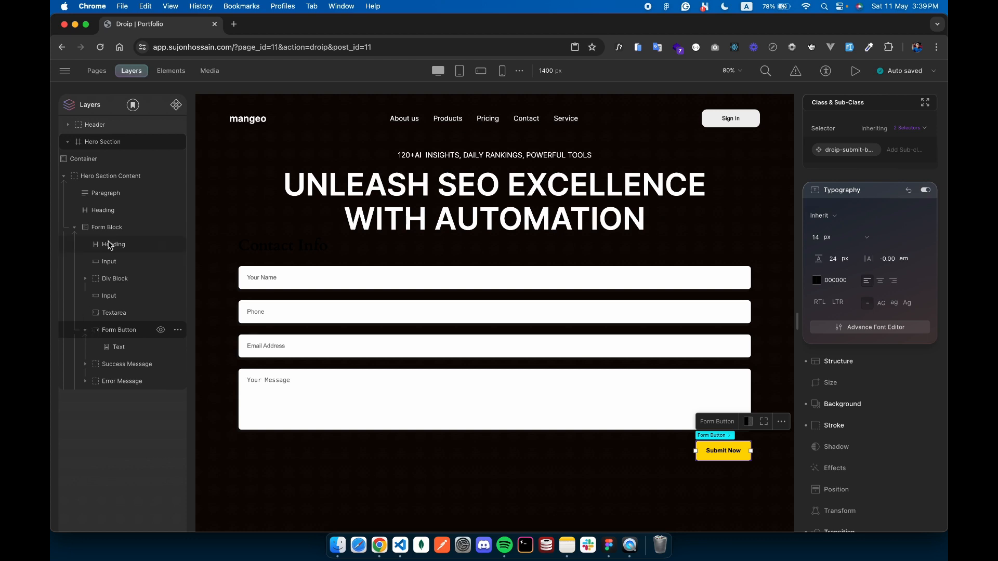
left_click(107, 264)
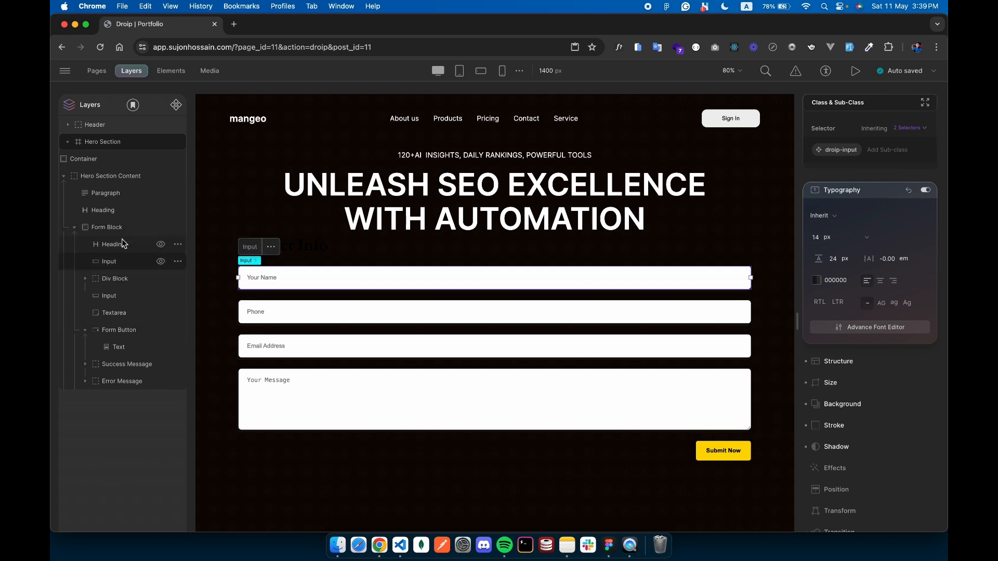
left_click(122, 244)
left_click(178, 244)
left_click(229, 267)
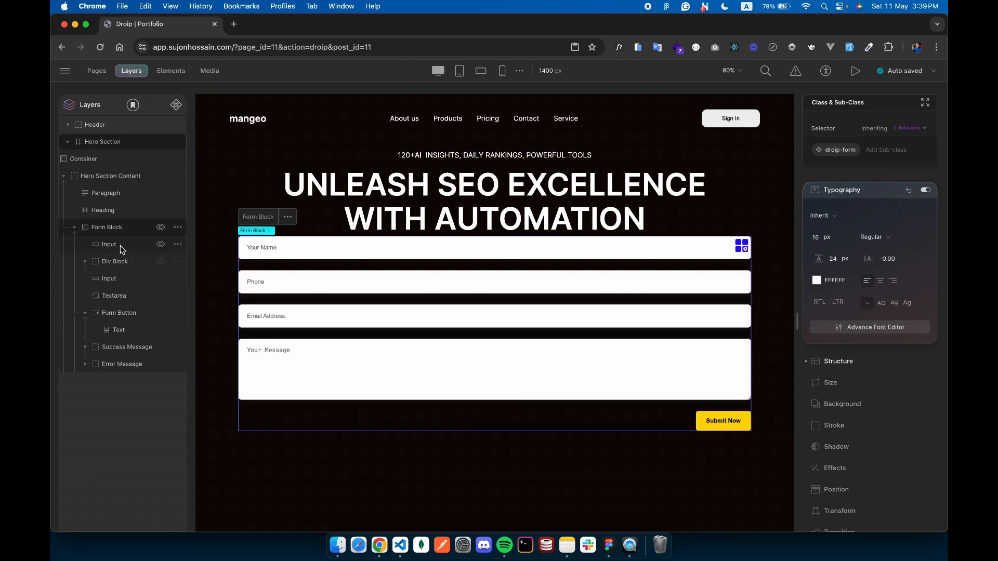
Delete the name input, the phone Div Block, the email input and the message Textarea from the Form Block
left_click(120, 246)
left_click(178, 244)
left_click(213, 266)
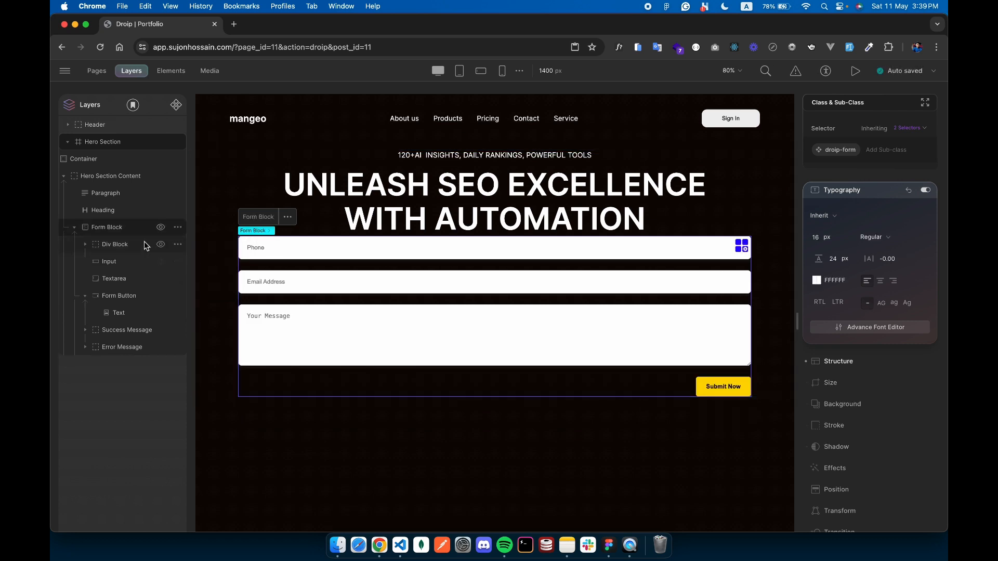
left_click(209, 281)
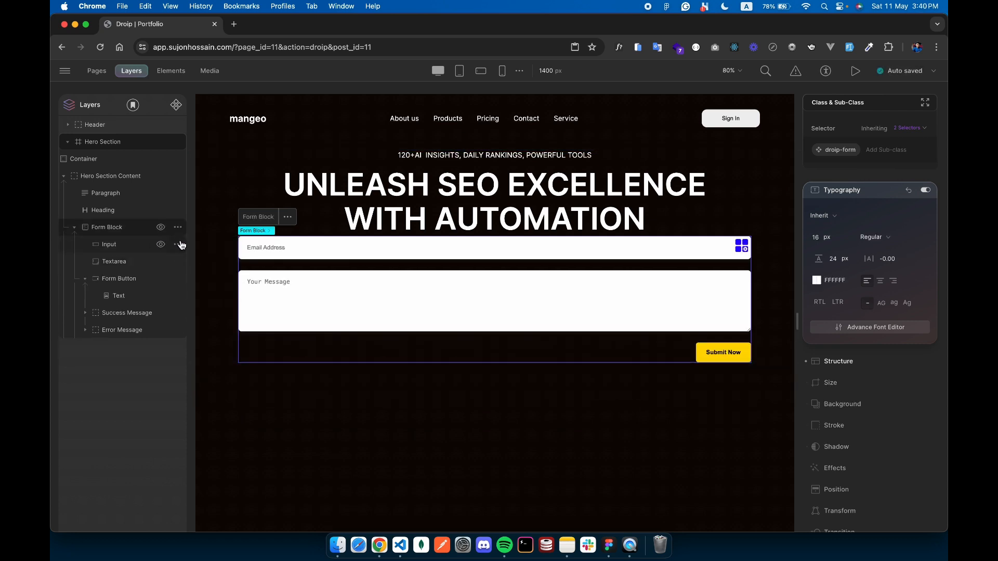
left_click(178, 244)
left_click(204, 266)
left_click(178, 244)
left_click(205, 265)
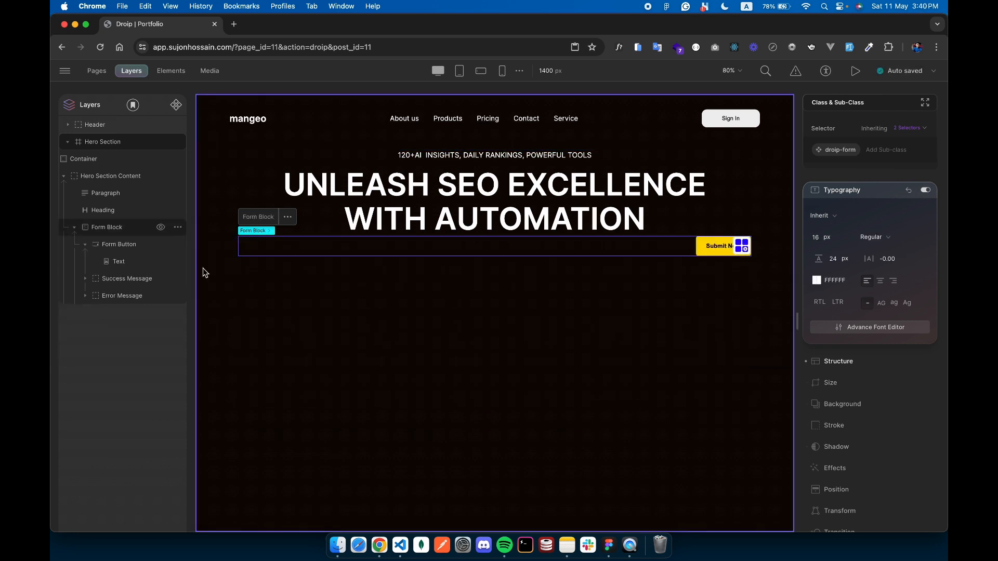
Add an empty Div Block to the Form Block, below the submit button
left_click(134, 249)
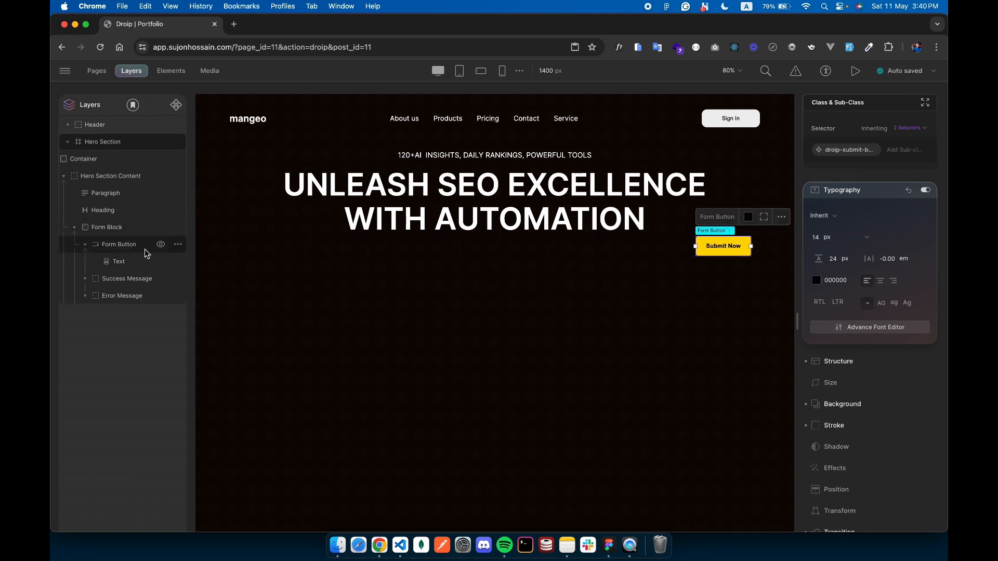
left_click(85, 246)
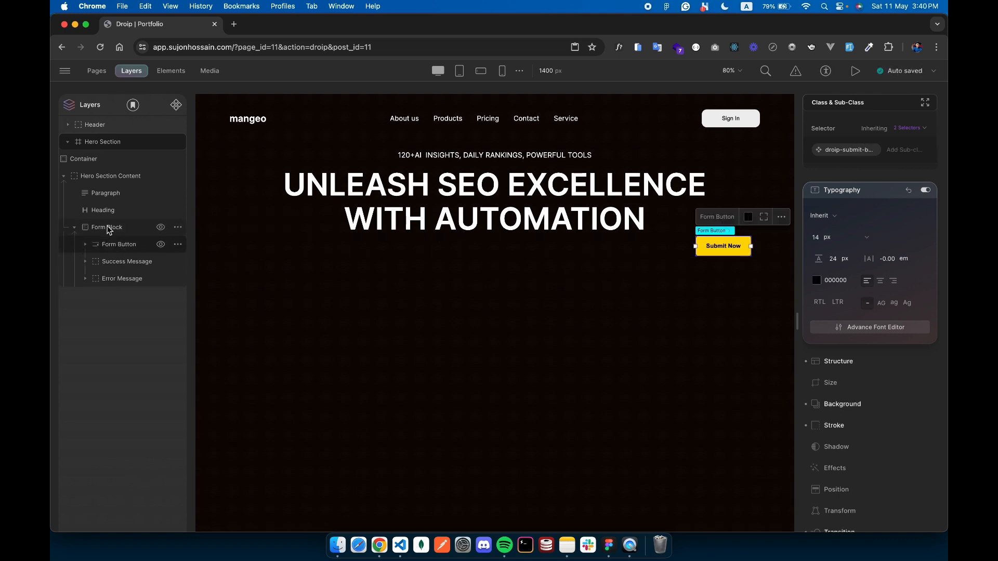
left_click(108, 227)
left_click(171, 71)
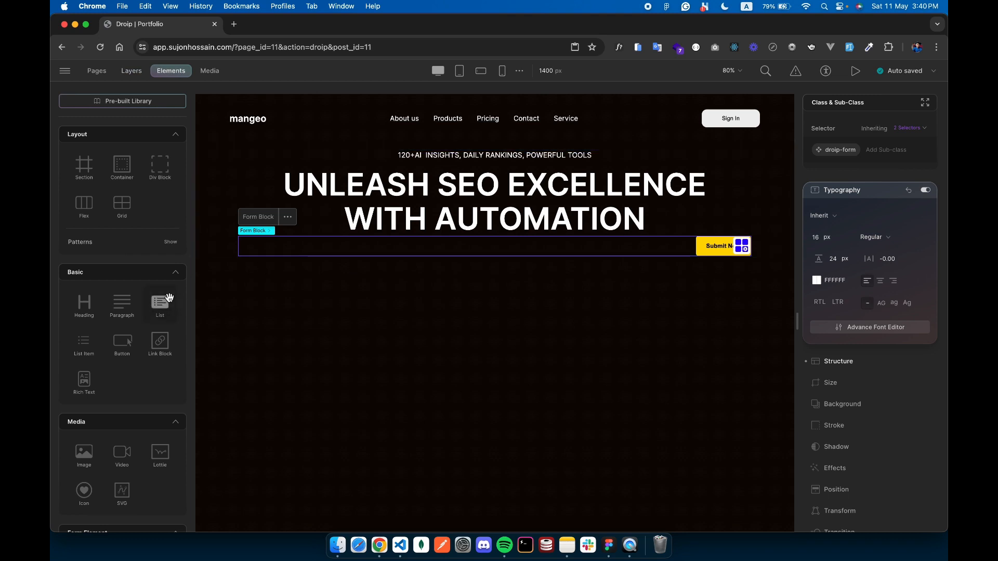
left_click(160, 168)
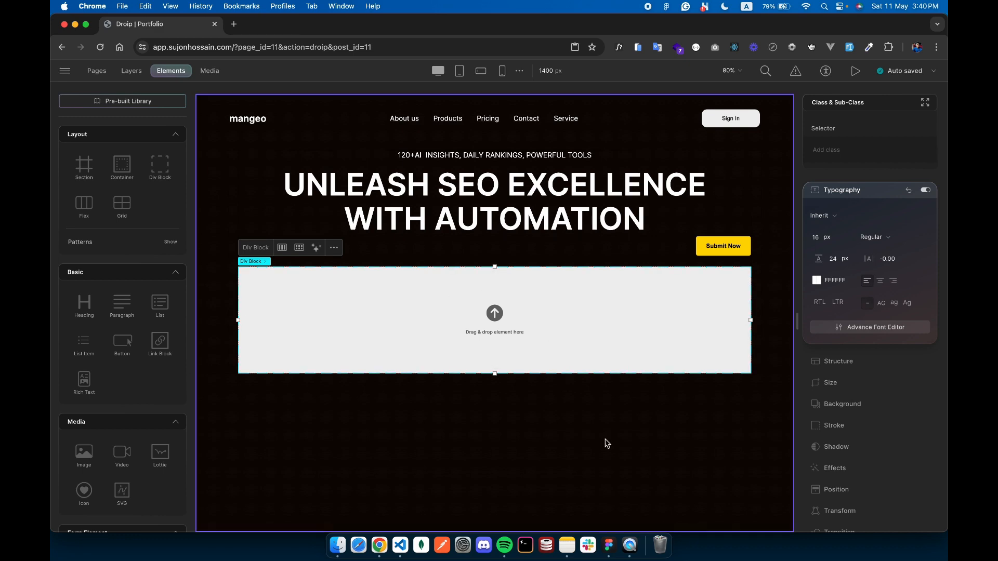
Switch to Figma and examine the layout and styles of the prompt bar's "Generate:" label and "Type your promt" text
left_click(607, 543)
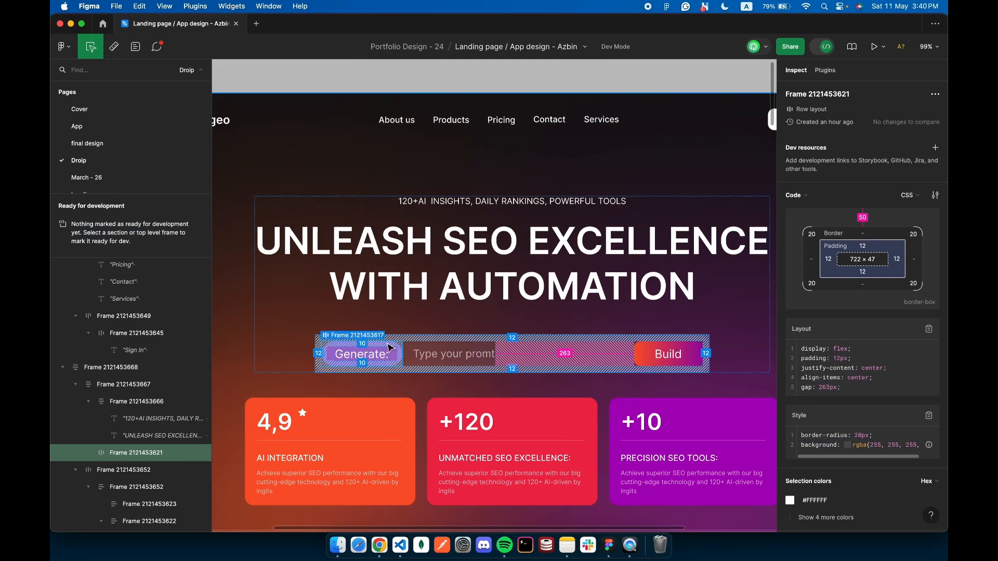
scroll(340, 350, "up", 3)
left_click(341, 349)
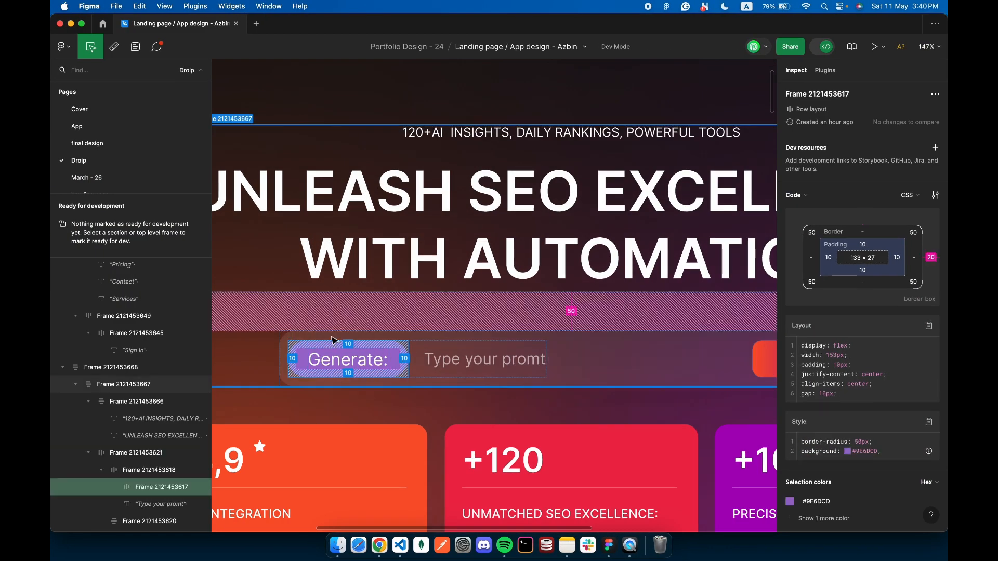
left_click(405, 322)
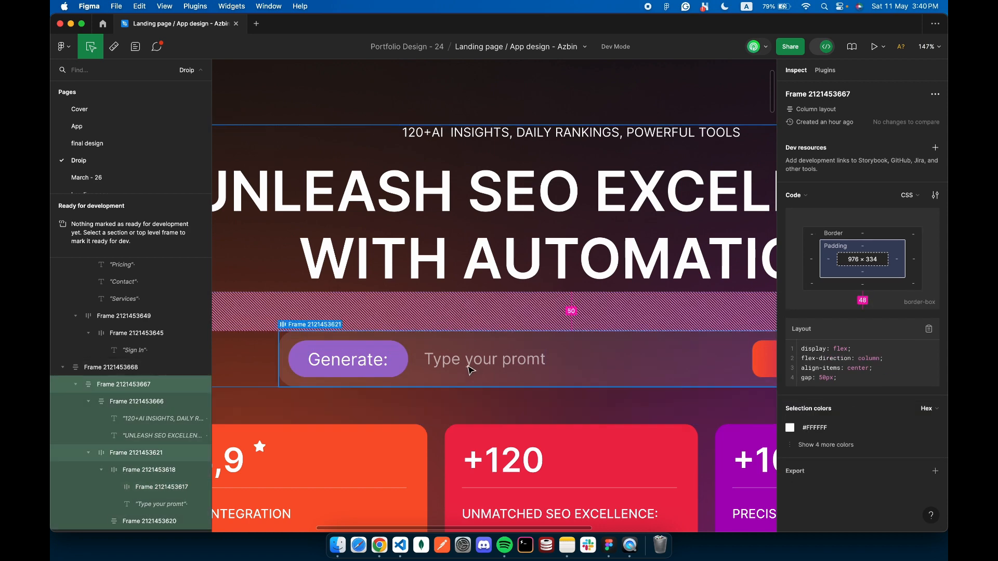
left_click(386, 362)
left_click(508, 361)
scroll(511, 361, "down", 3)
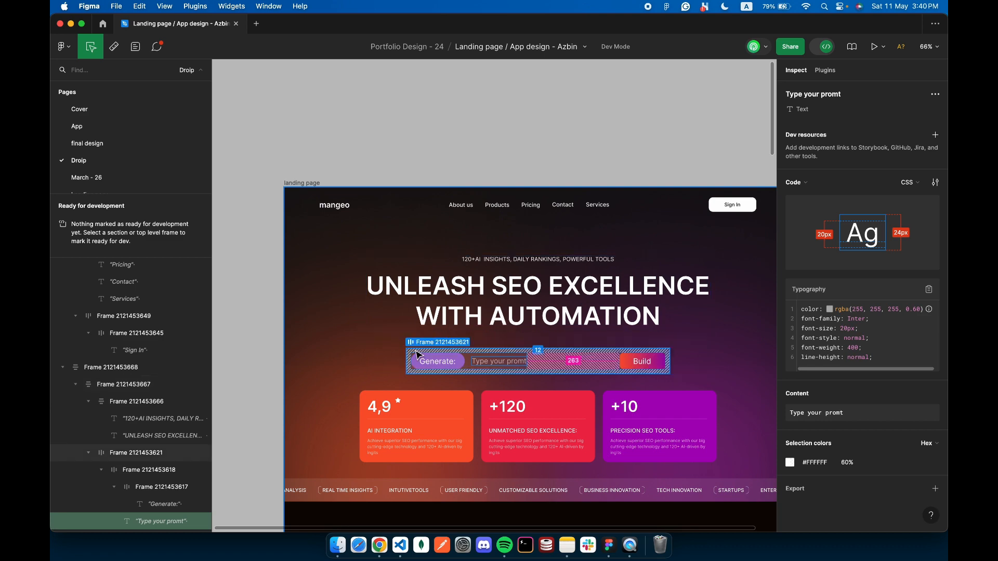
Switch back to Droip from the Figma prompt bar frame and nest the Form Button inside the empty Div Block, above the Success Message
left_click(434, 351)
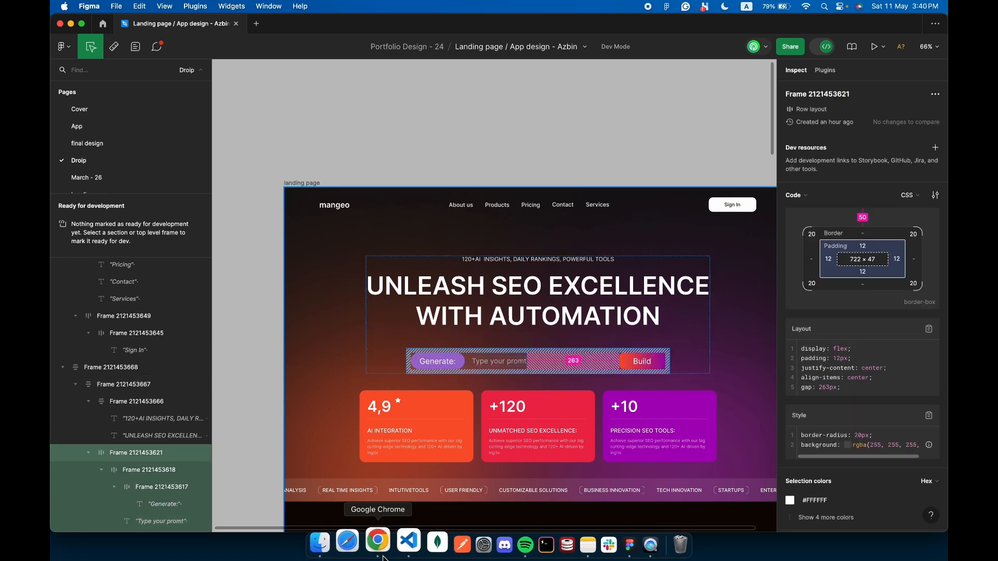
left_click(383, 557)
left_click(133, 76)
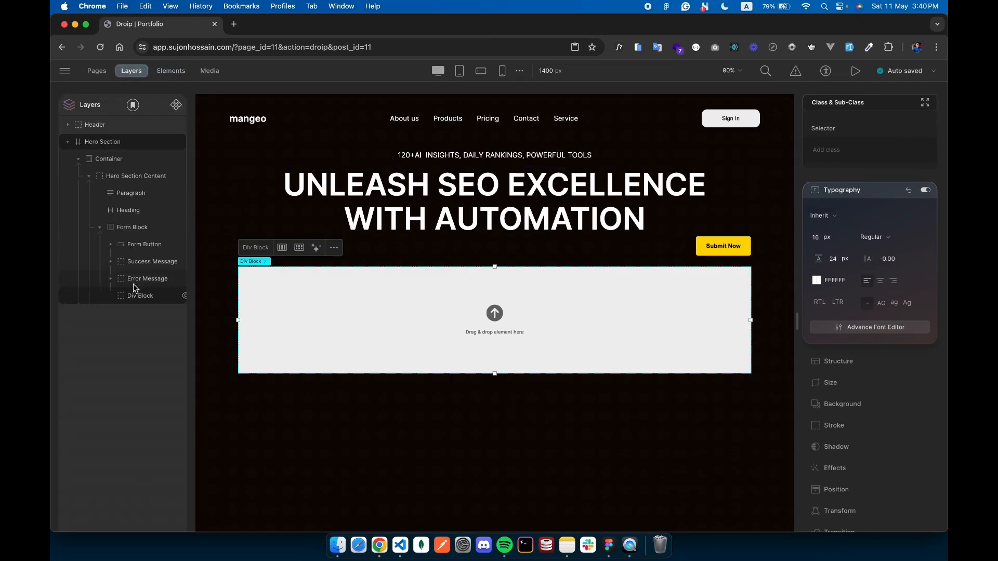
left_click_drag(132, 300, 154, 244)
left_click(113, 244)
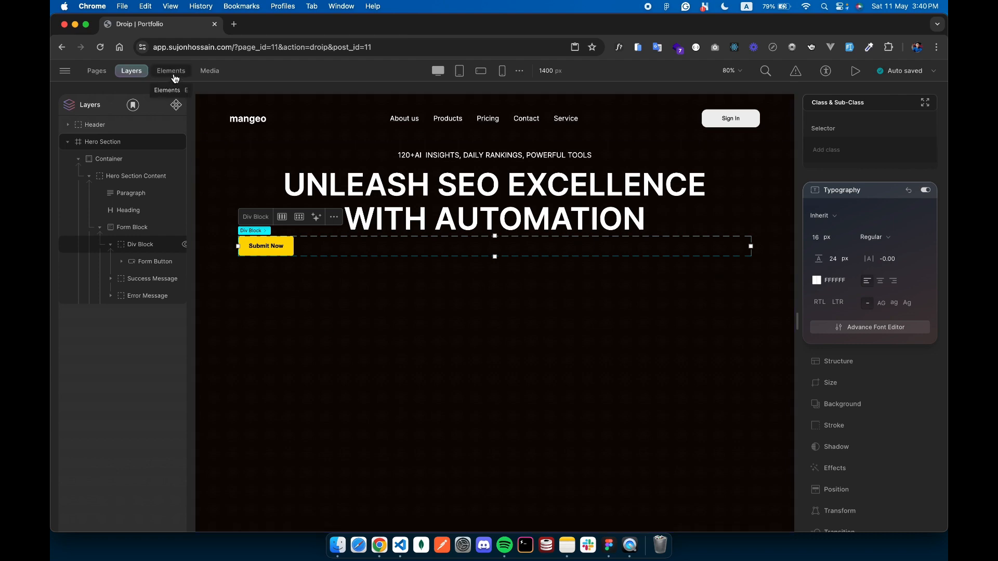
Check the "Generate:" pill's frame in Figma, and add a Button element to the Div Block beside the submit button in Droip
left_click(608, 545)
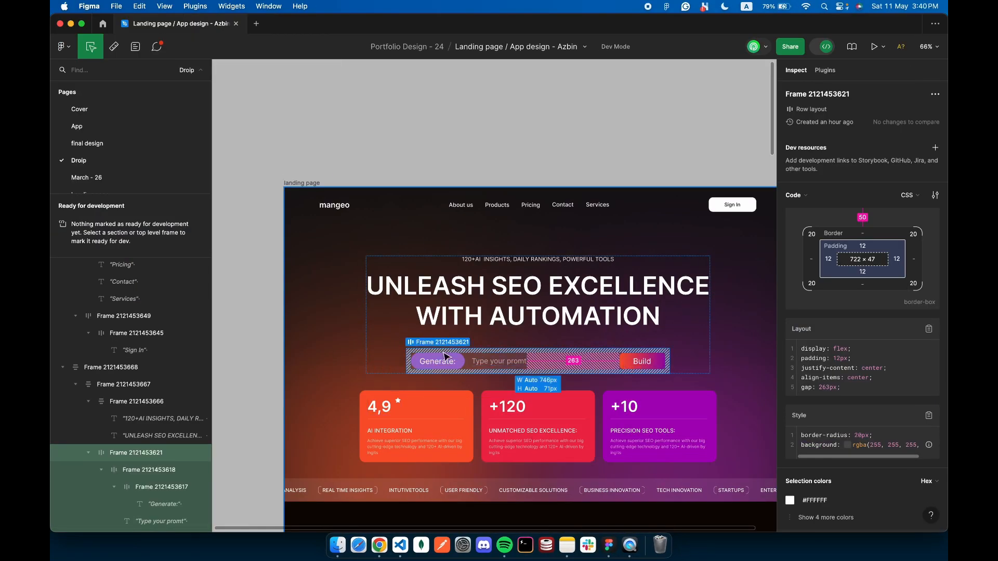
scroll(446, 355, "up", 5)
left_click(403, 390)
left_click(371, 381)
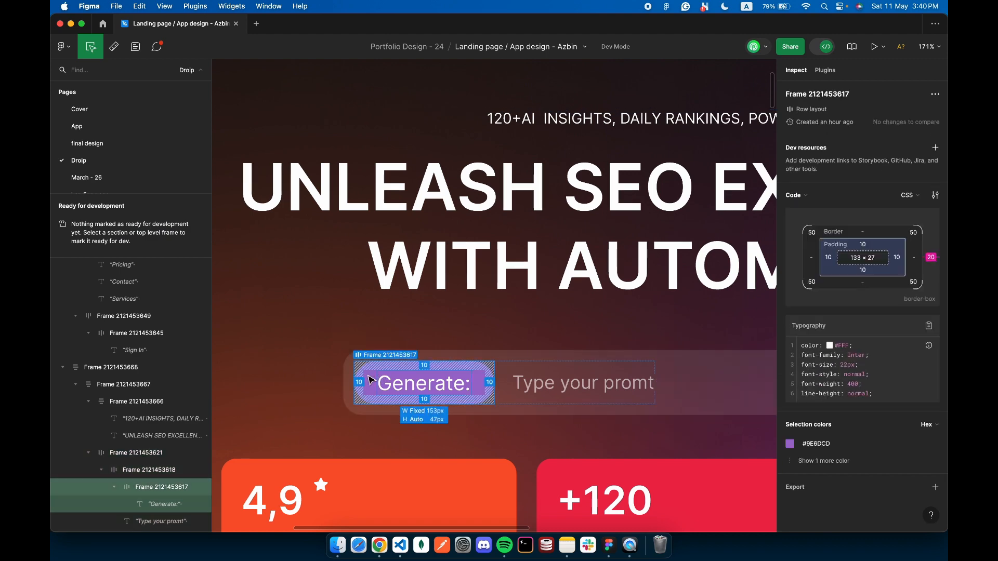
left_click(379, 545)
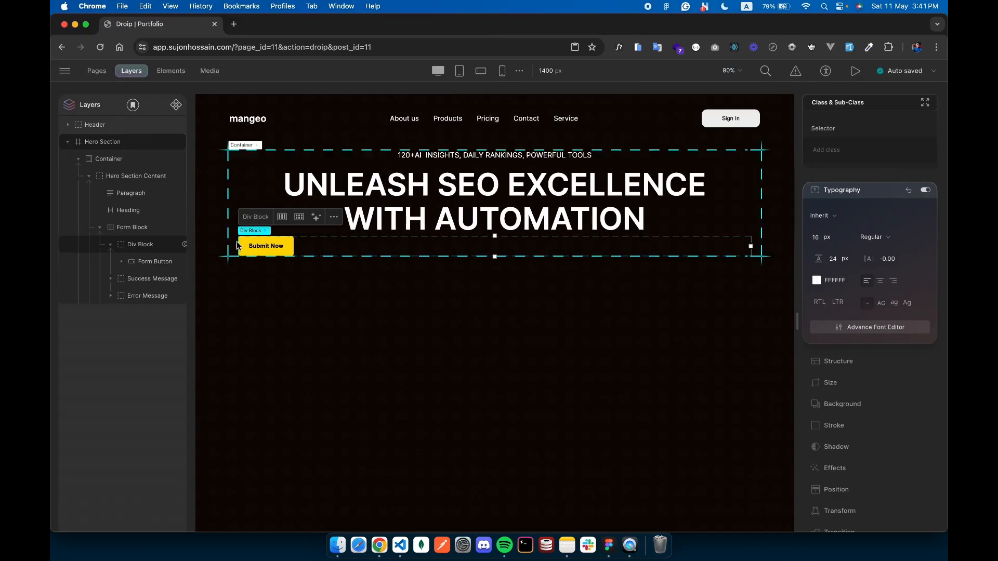
left_click(164, 73)
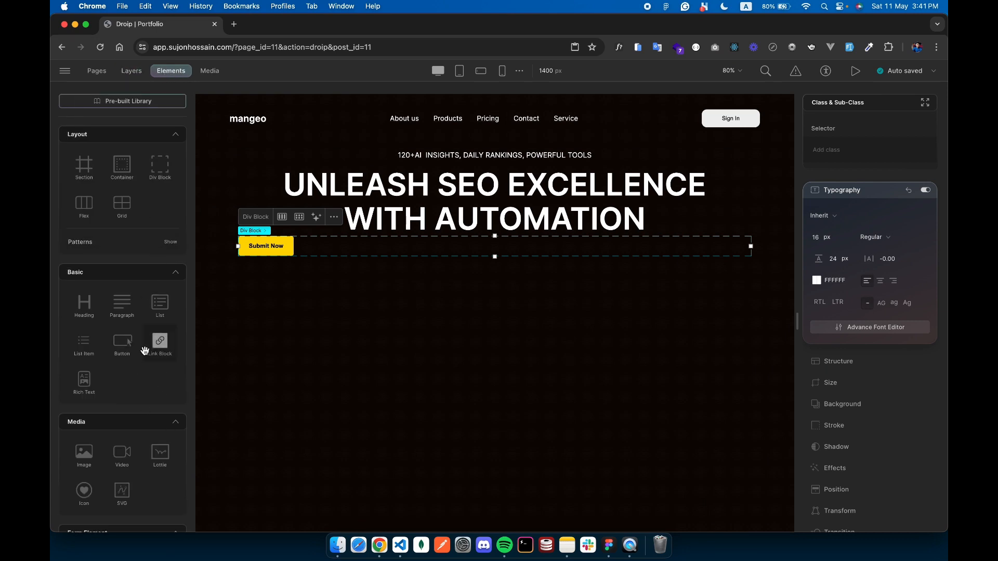
left_click(121, 345)
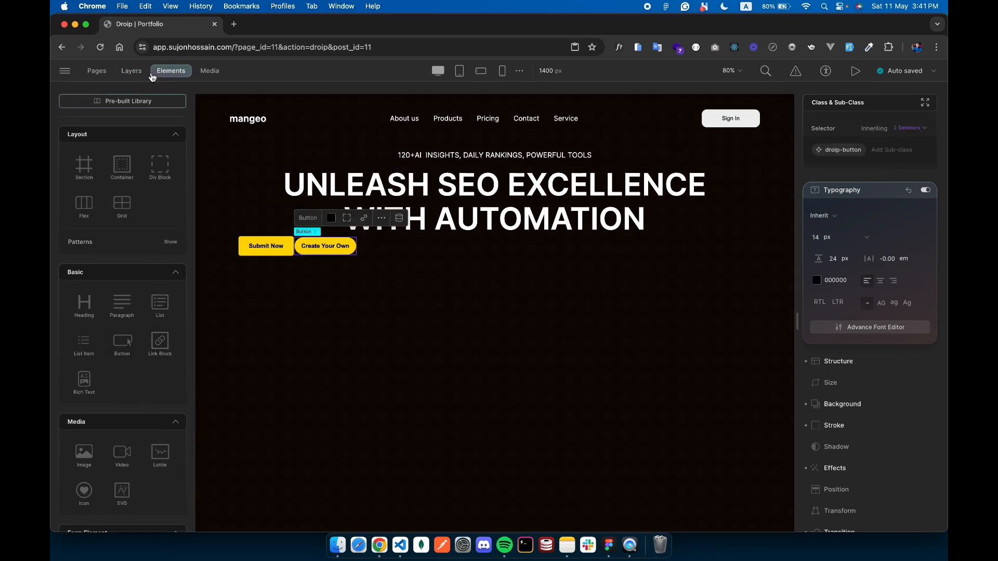
Rename the Div Block that holds the two buttons as Form
left_click(132, 71)
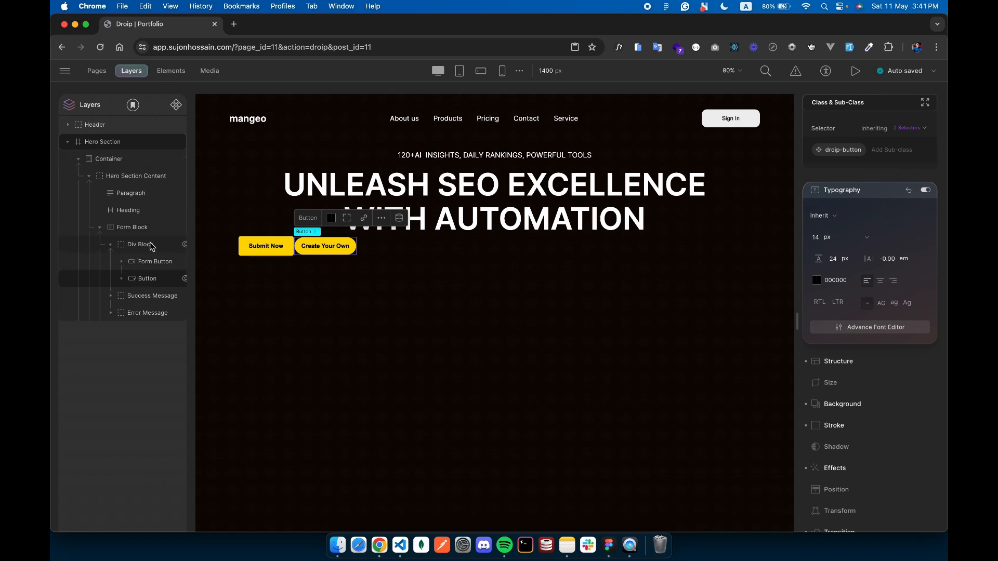
right_click(179, 249)
left_click(216, 260)
key("BackSpace")
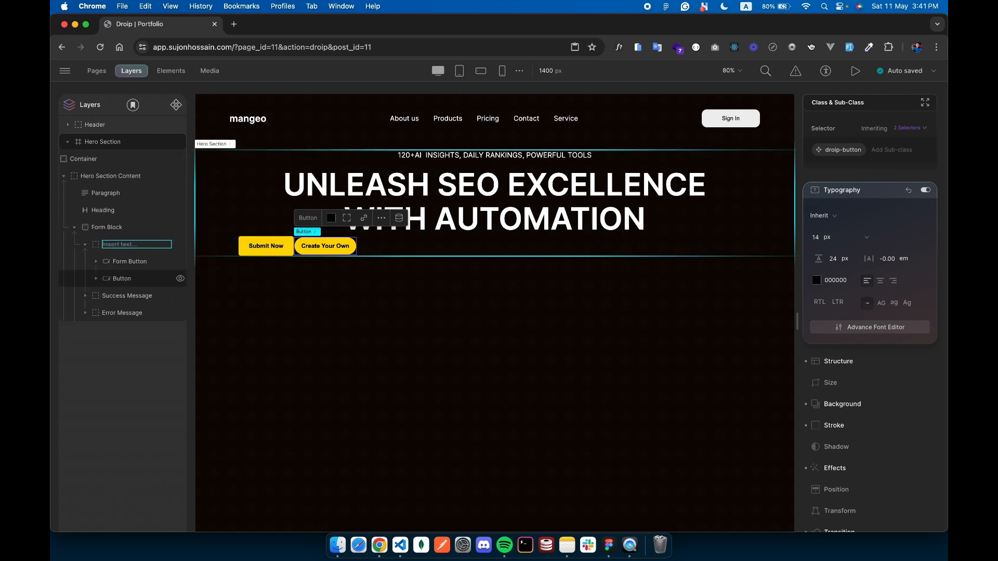
key("Return")
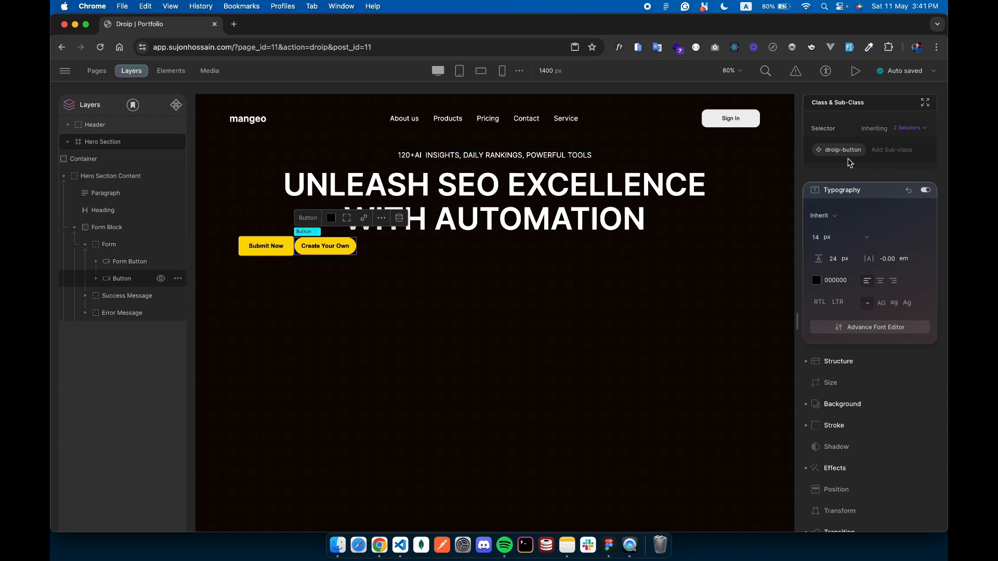
Assign the class "form" to the renamed Form div
left_click(116, 244)
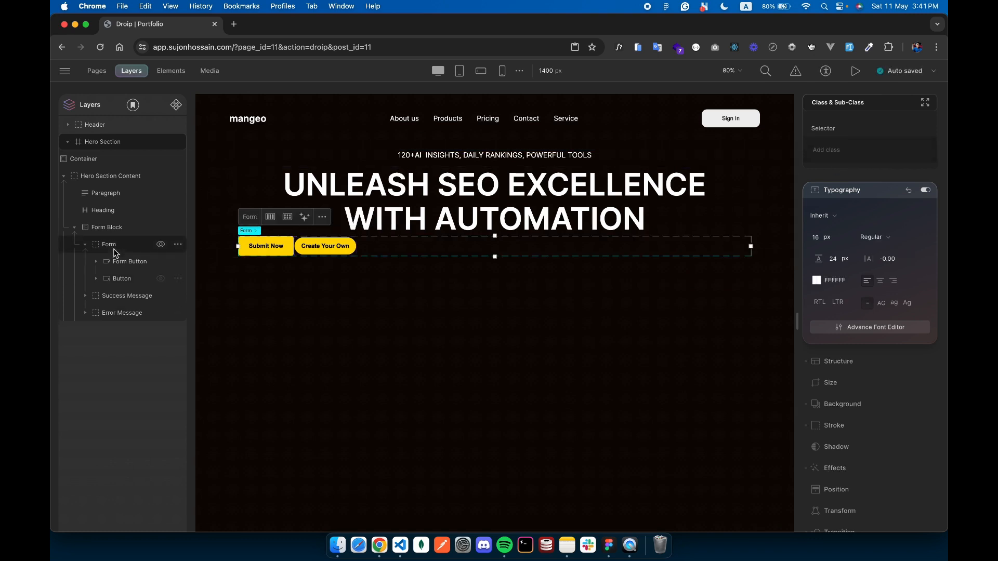
left_click(828, 150)
type("form")
key("Return")
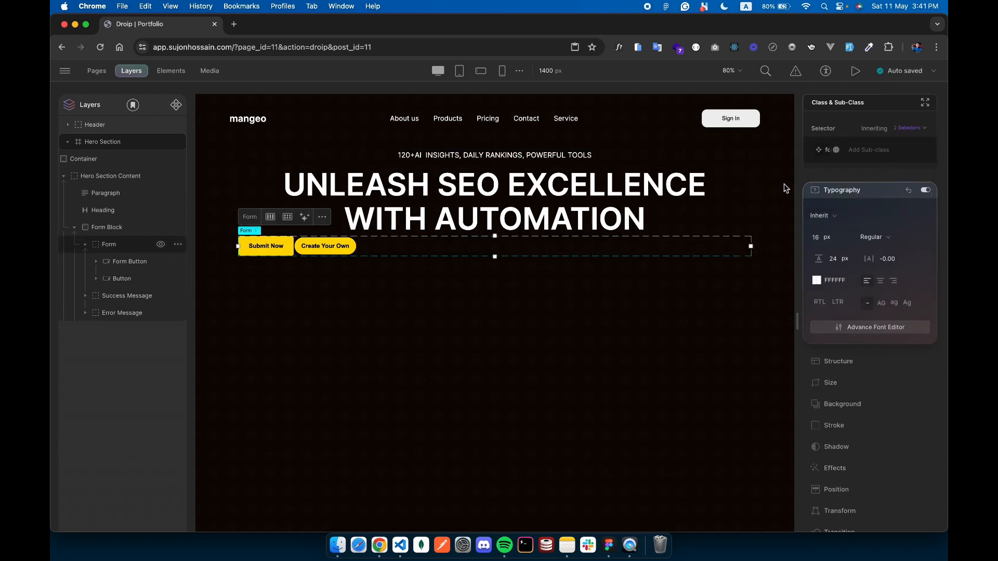
Add an Input form element to the Form div
left_click(171, 71)
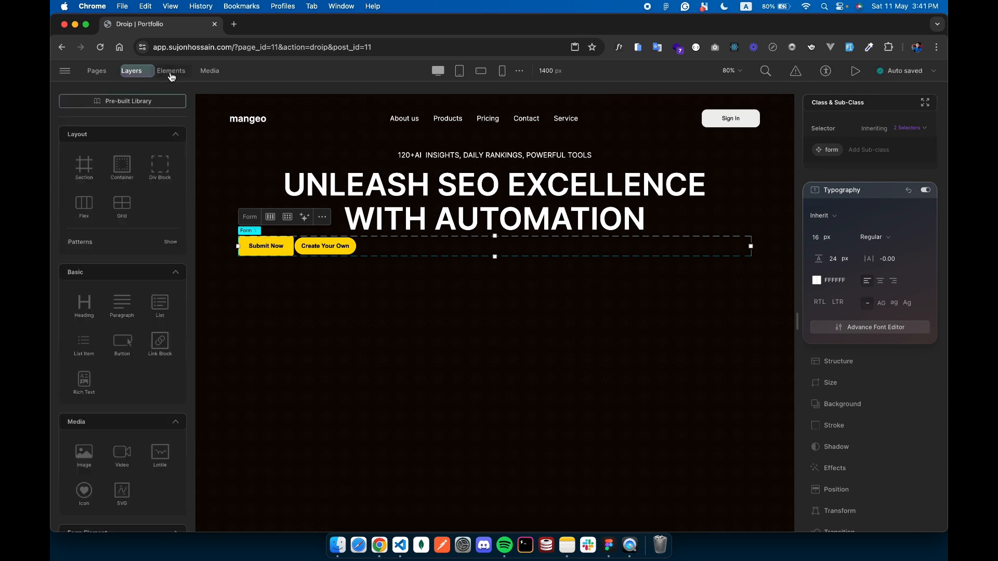
scroll(148, 373, "down", 4)
scroll(151, 377, "down", 2)
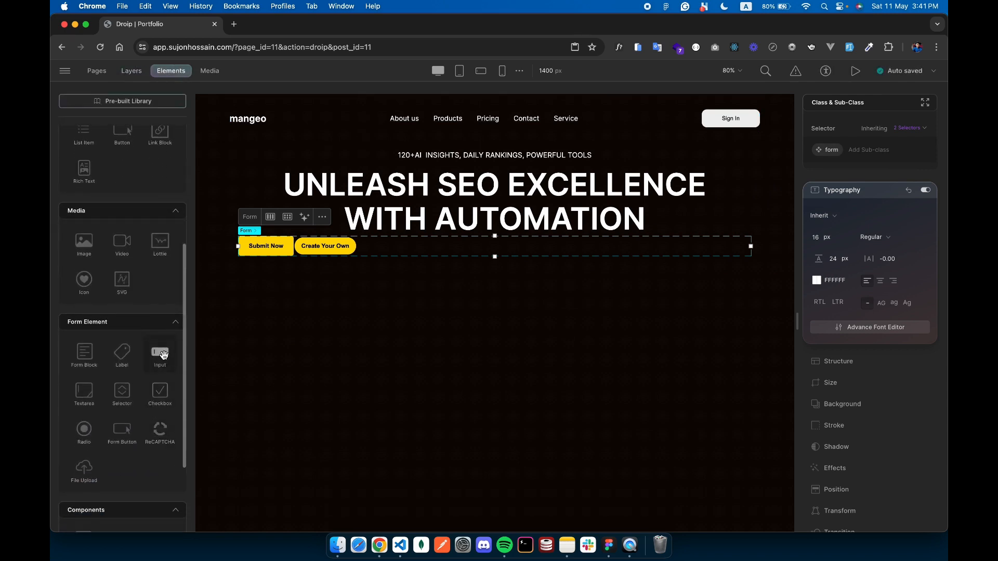
left_click(160, 352)
Reorder the Form div's children to Button, Input, Form Button
left_click(141, 70)
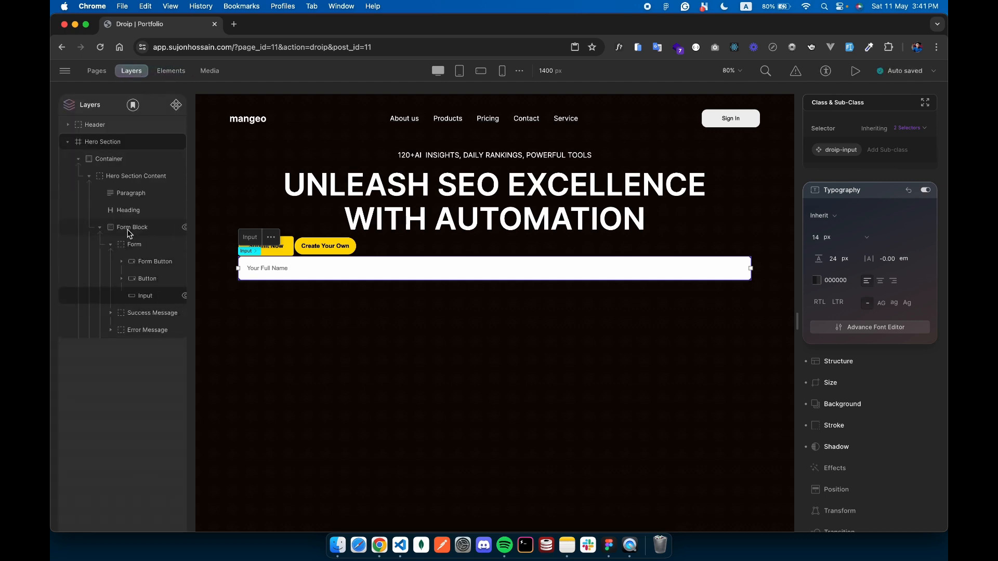
scroll(128, 230, "right", 1)
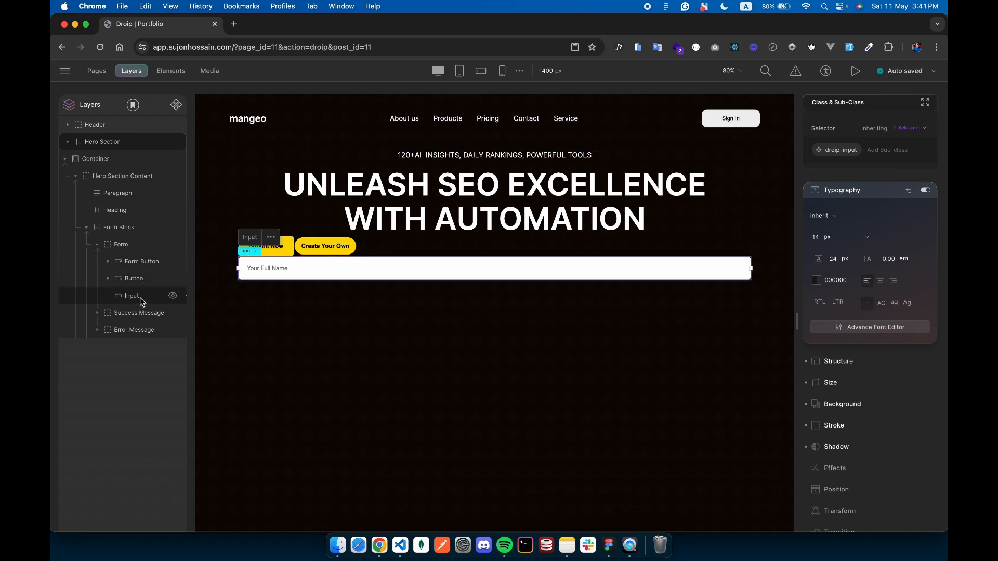
mouse_move(143, 266)
left_mouse_down()
mouse_move(145, 333)
mouse_move(148, 304)
mouse_move(136, 342)
mouse_move(148, 266)
mouse_move(128, 253)
mouse_move(127, 276)
mouse_move(138, 258)
mouse_move(134, 279)
left_mouse_up()
Give the Form div a solid light-gray background fill
left_click(391, 246)
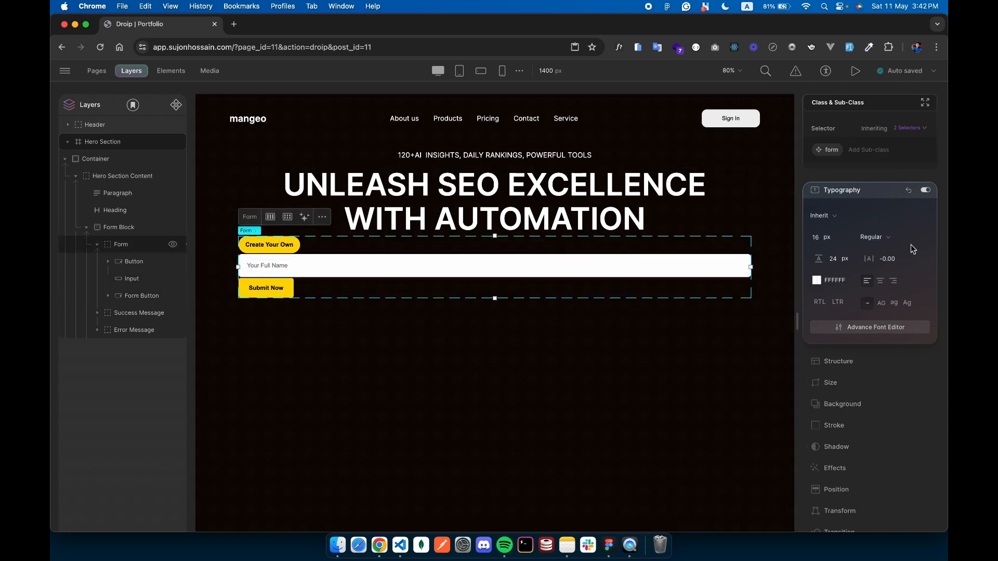
left_click(838, 404)
left_click(831, 307)
left_click_drag(786, 308, 615, 301)
left_click(544, 240)
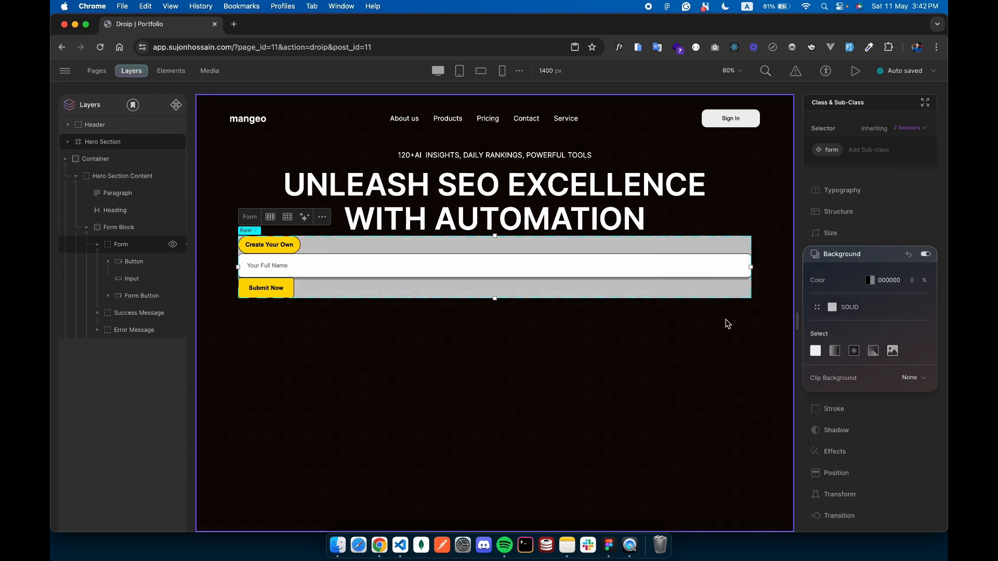
Set the Form div's display to Flex (One directional)
left_click(843, 217)
left_click(875, 386)
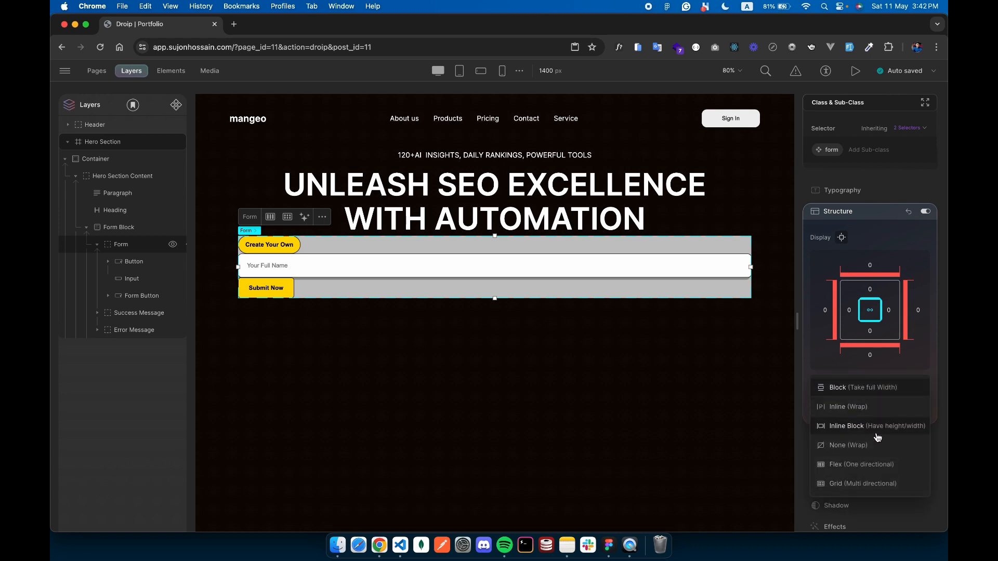
left_click(864, 464)
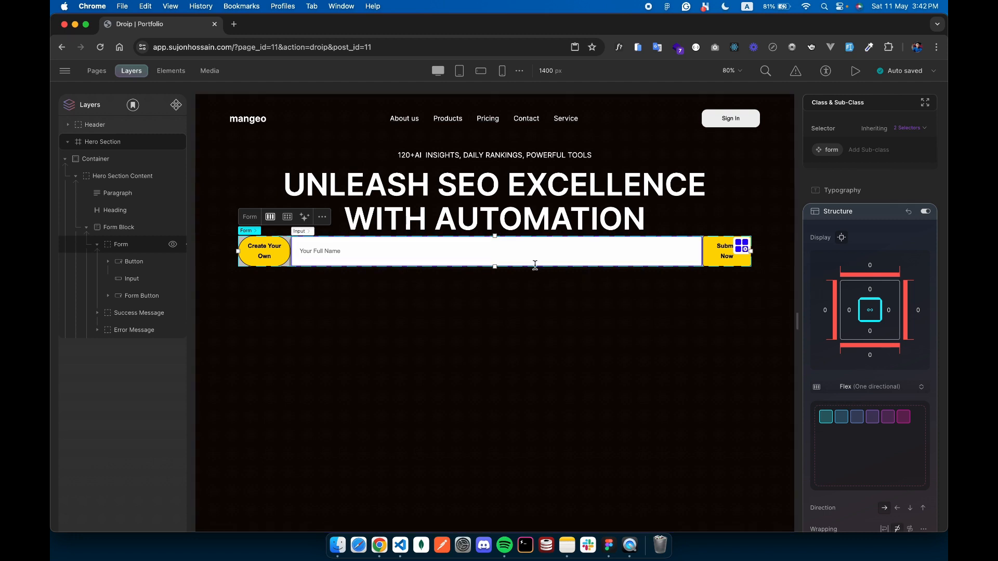
Select the text inside the Form's "Create Your Own" button
left_click(246, 251)
left_click(252, 251)
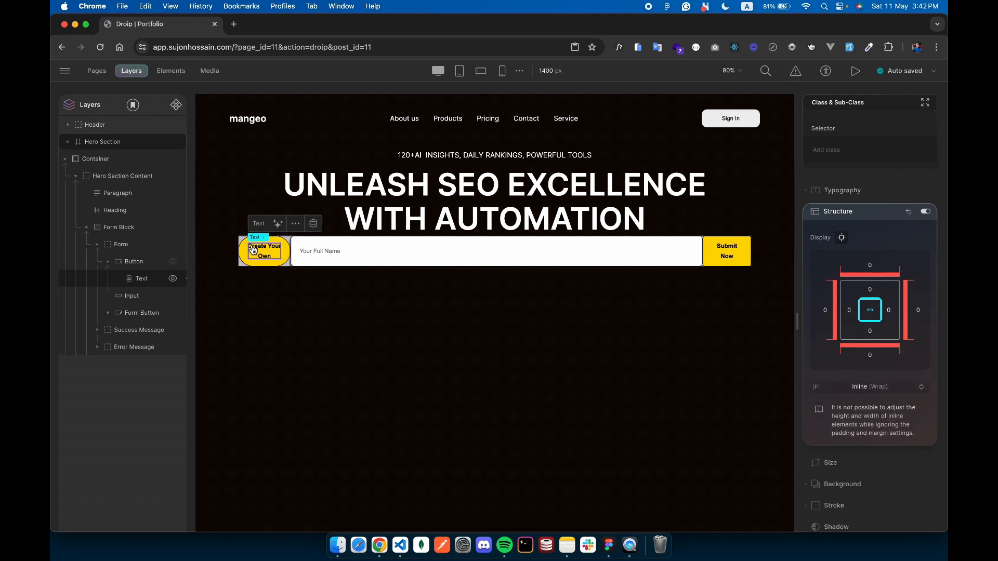
Detach the default Droip classes from the hero form's Create Your Own button, full-name input and Submit Now button
left_click(244, 251)
left_click(863, 152)
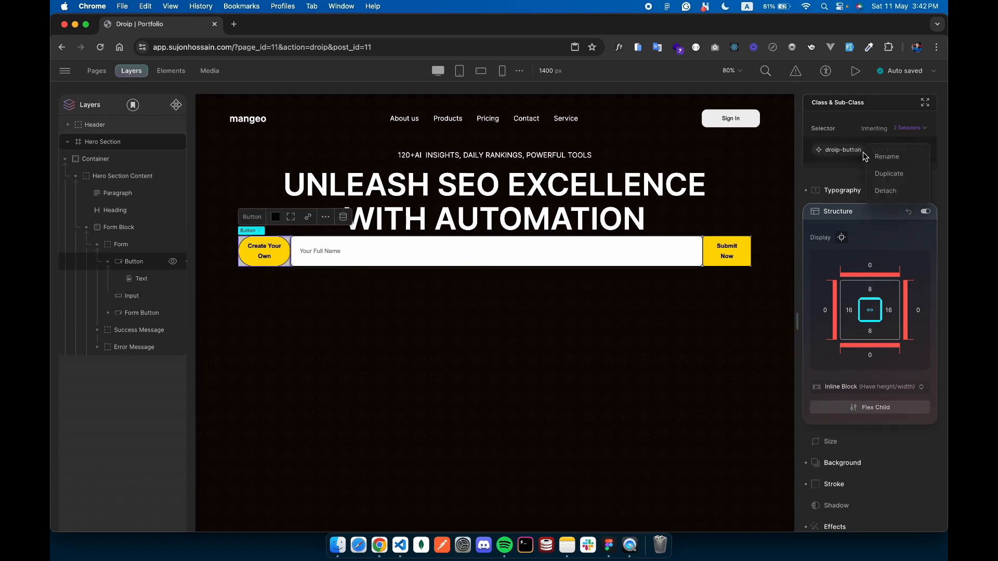
left_click(884, 190)
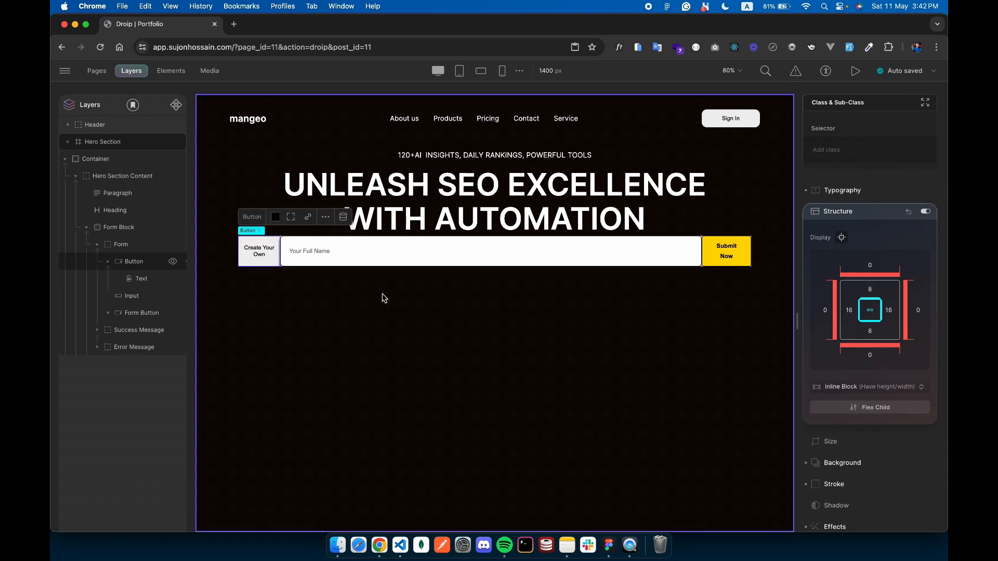
left_click(139, 297)
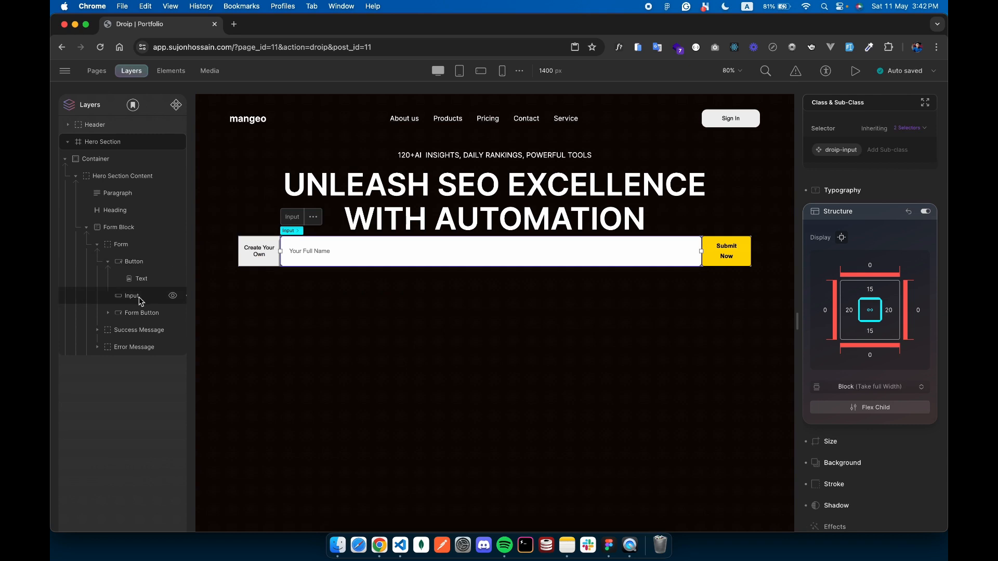
left_click(858, 152)
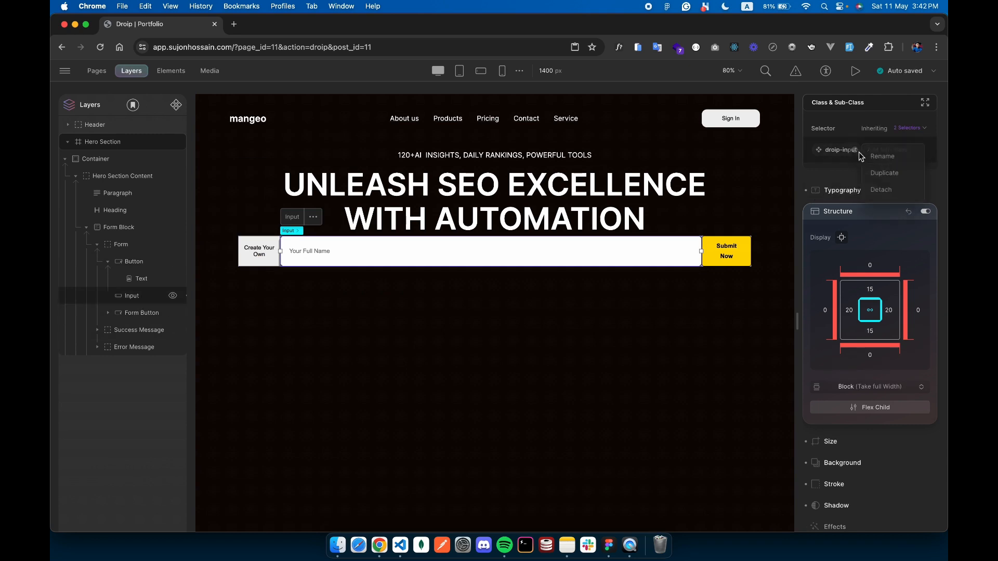
left_click(881, 189)
left_click(151, 312)
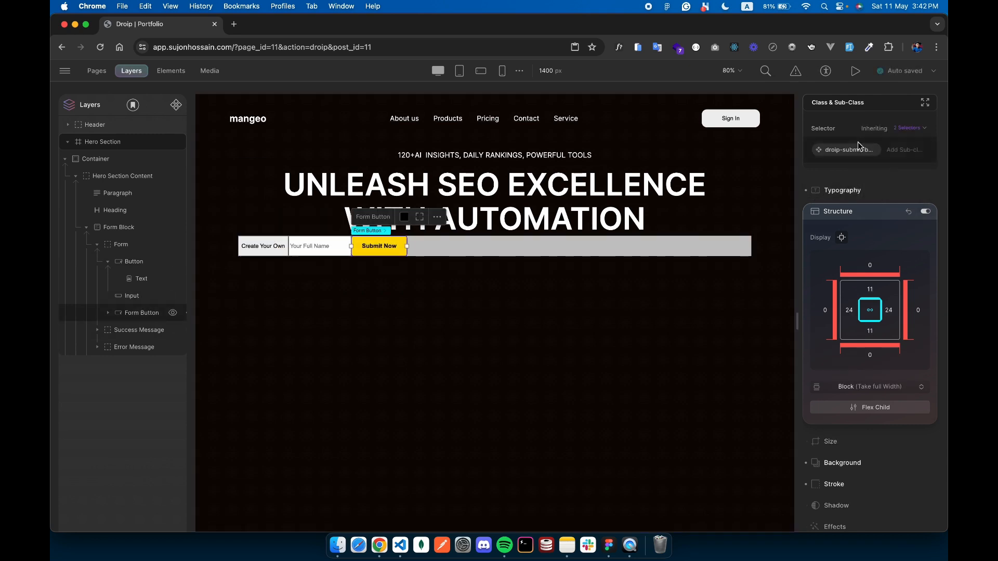
left_click(873, 152)
left_click(896, 191)
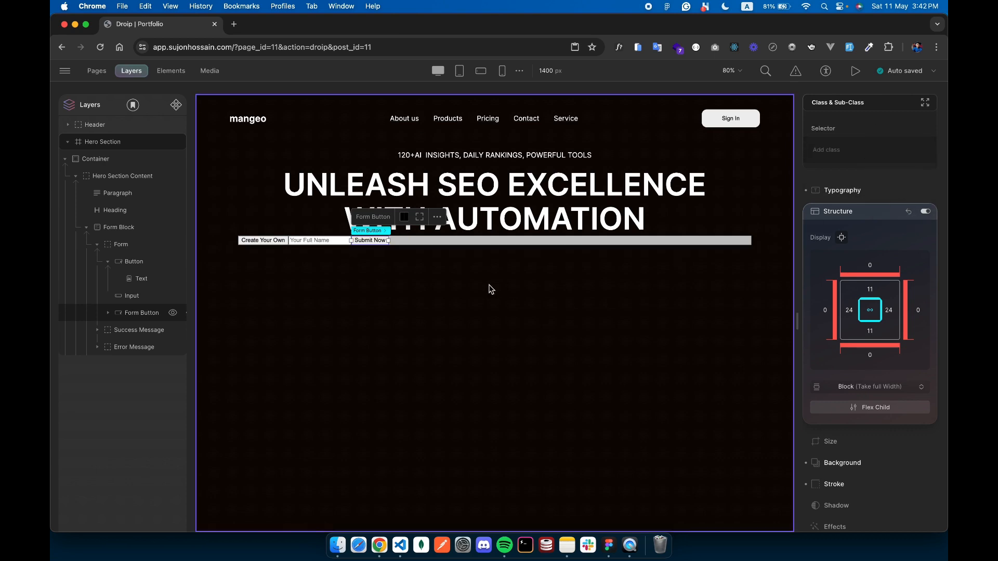
left_click(263, 239)
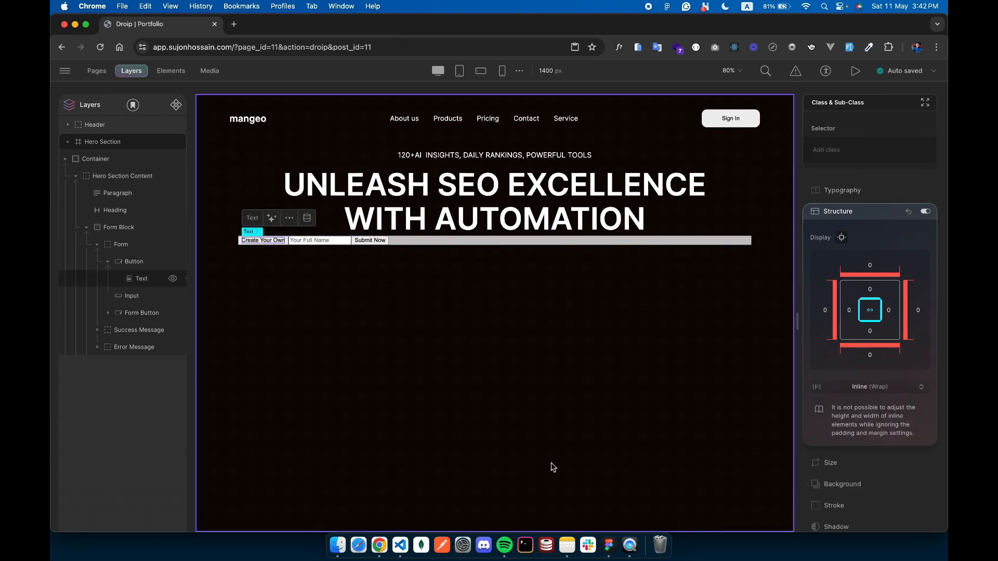
Examine the prompt bar frame's padding, corner radius and background colour in the Figma design, then return to Droip
left_click(609, 545)
scroll(499, 384, "right", 3)
scroll(499, 384, "down", 2)
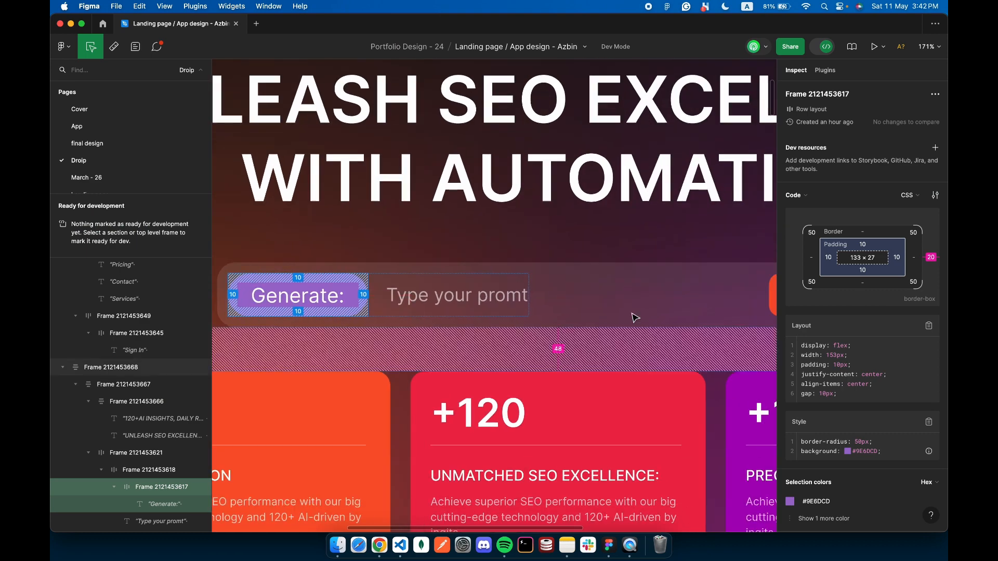
left_click(618, 267)
scroll(617, 265, "down", 5)
scroll(617, 265, "right", 1)
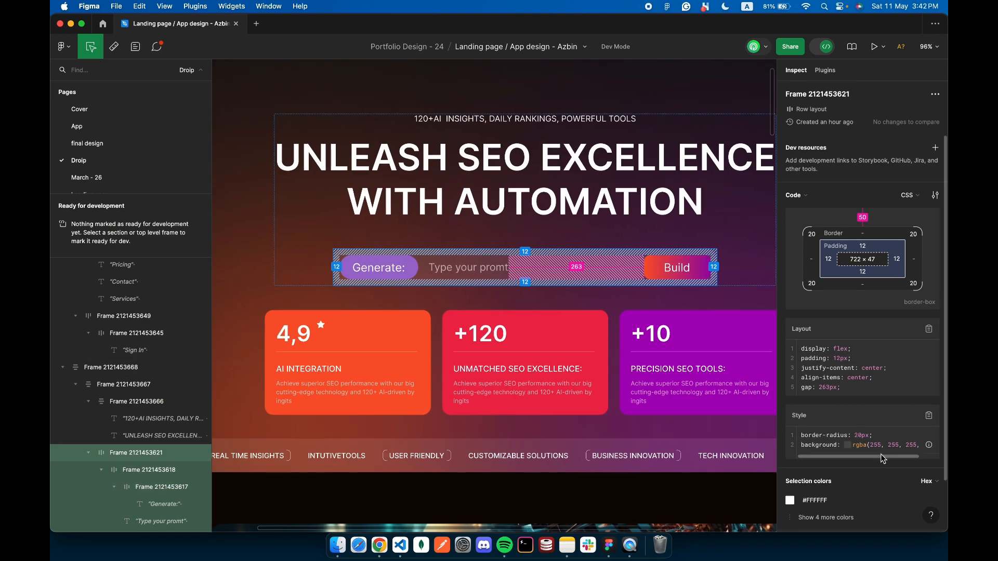
scroll(882, 458, "right", 3)
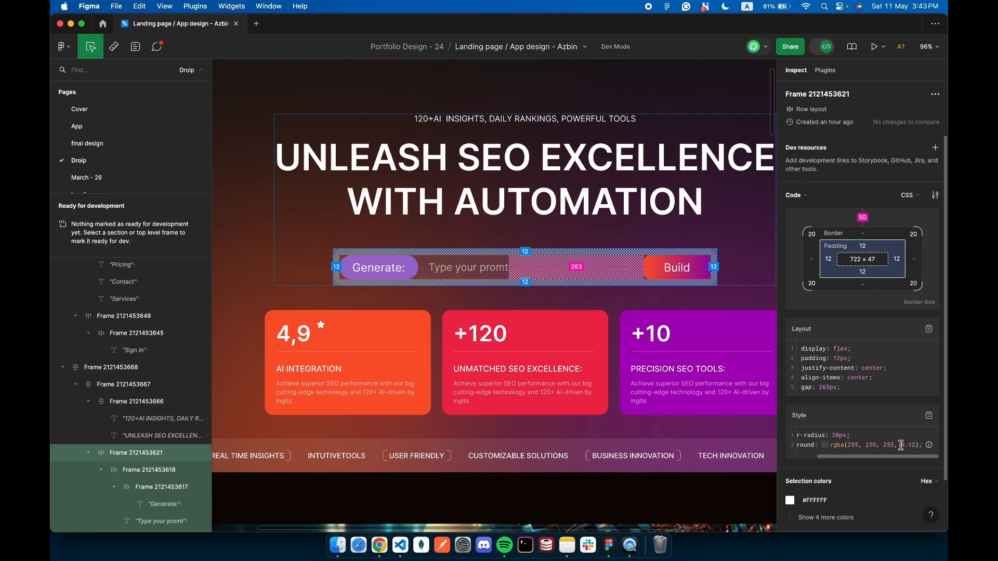
left_click(380, 545)
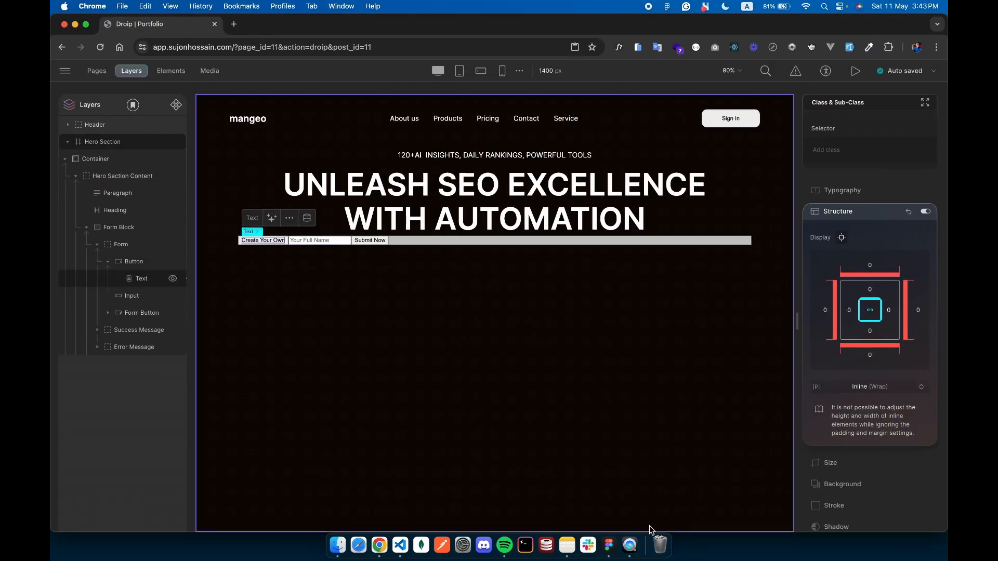
left_click(609, 545)
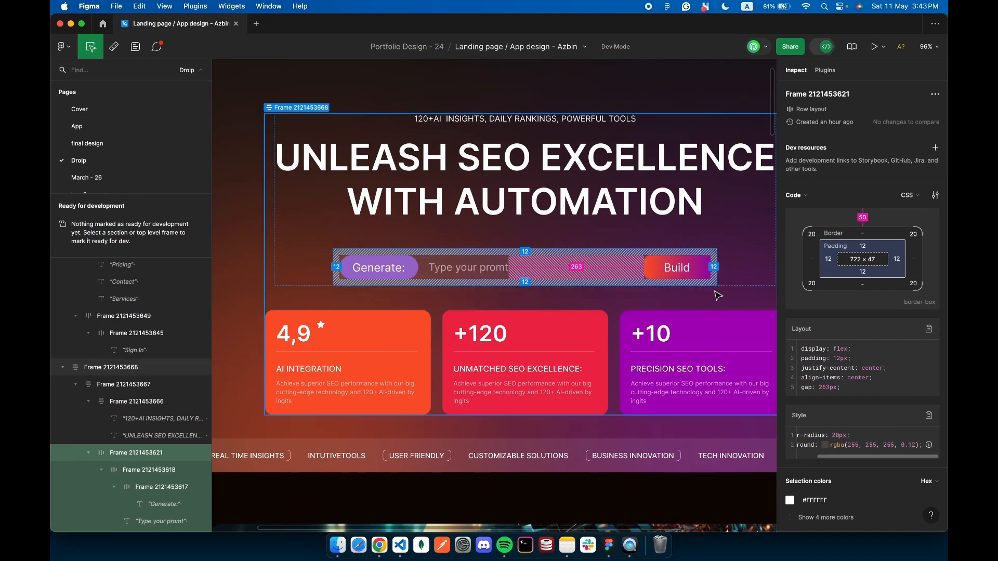
left_click(380, 545)
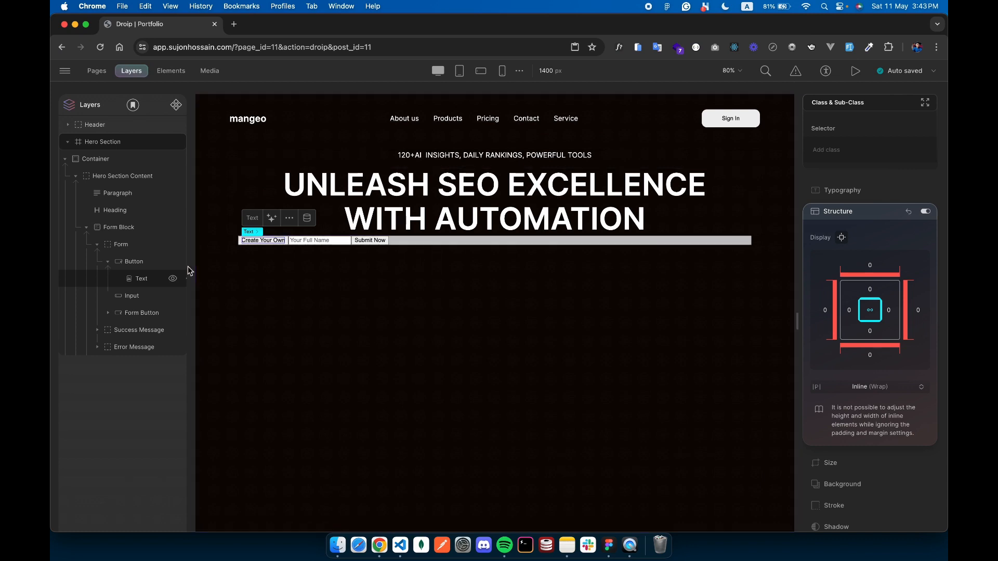
Set the padding of the hero section's form to 12 px on all four sides
left_click(125, 247)
left_click(870, 290)
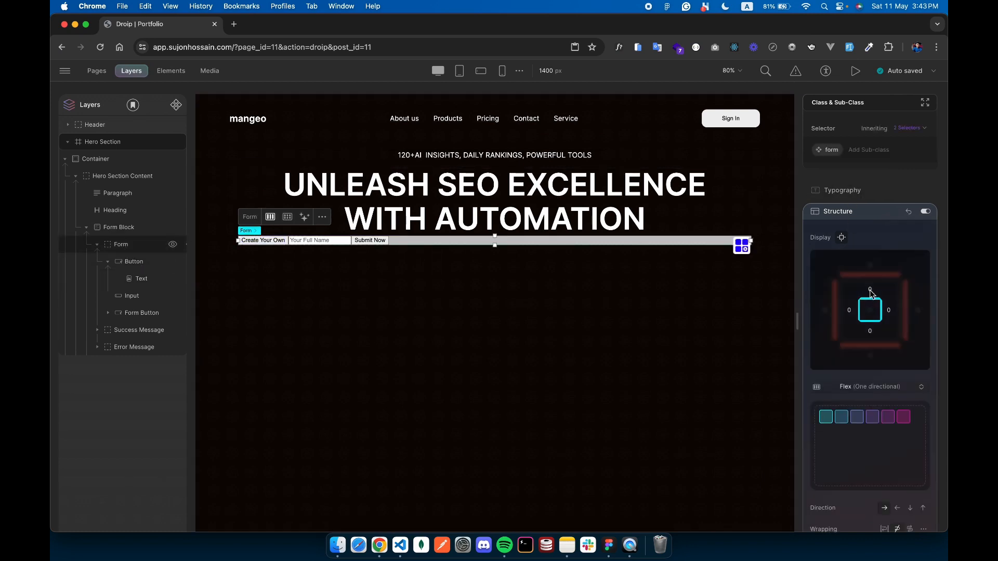
type("12")
key("Return")
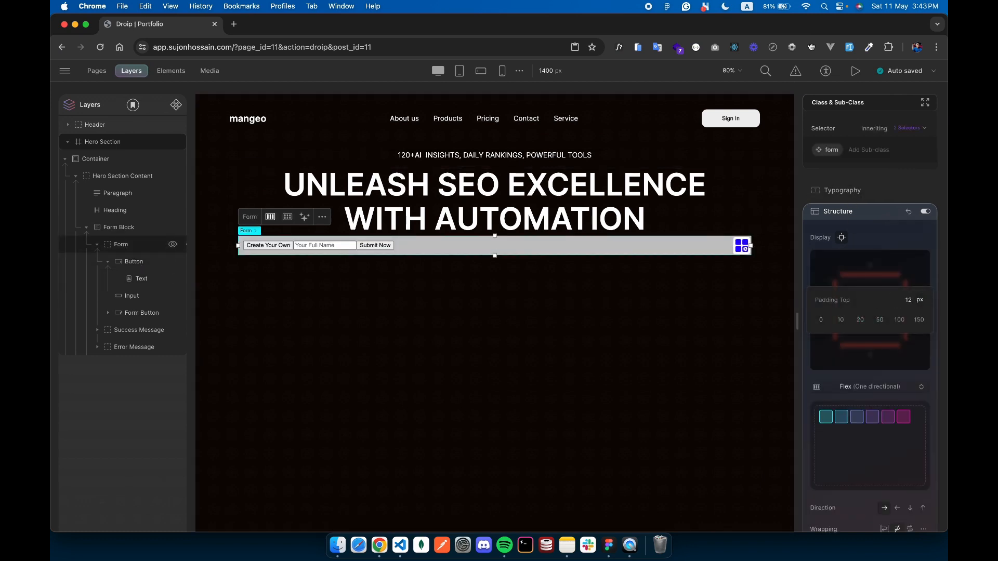
left_click(886, 364)
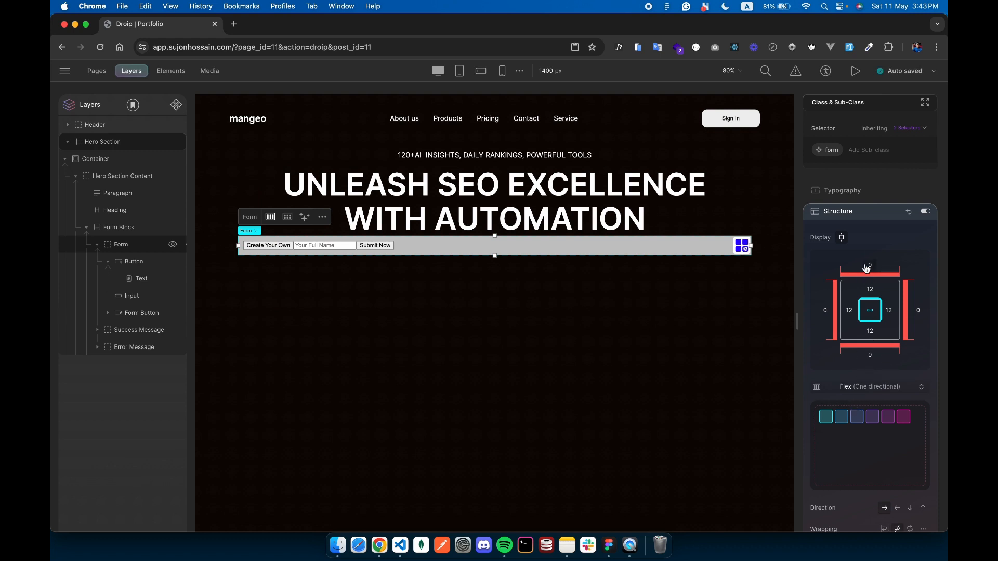
Change the form's solid background colour to white using the RGB values 255, 255, 255
left_click(838, 212)
left_click(841, 255)
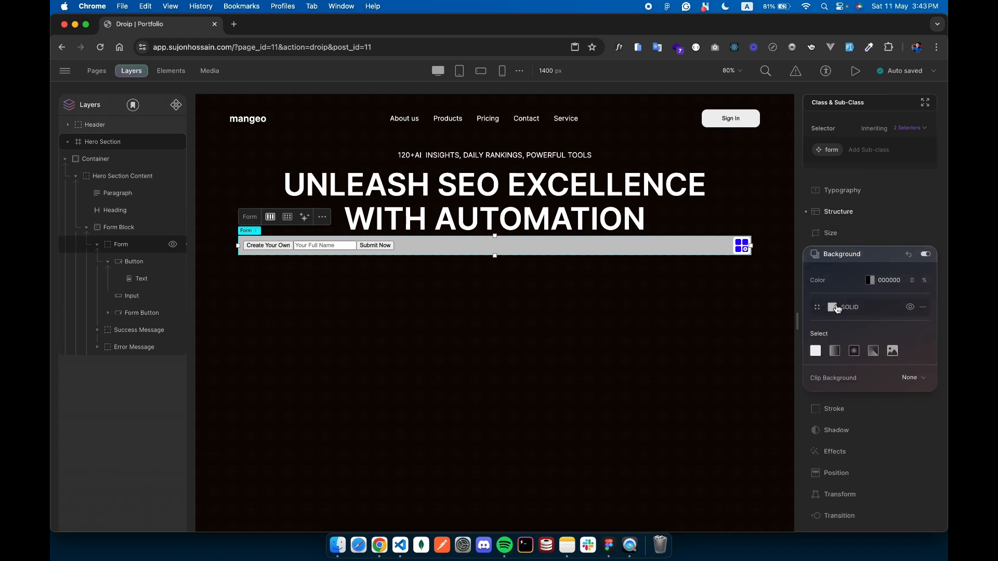
left_click(833, 308)
left_click(702, 437)
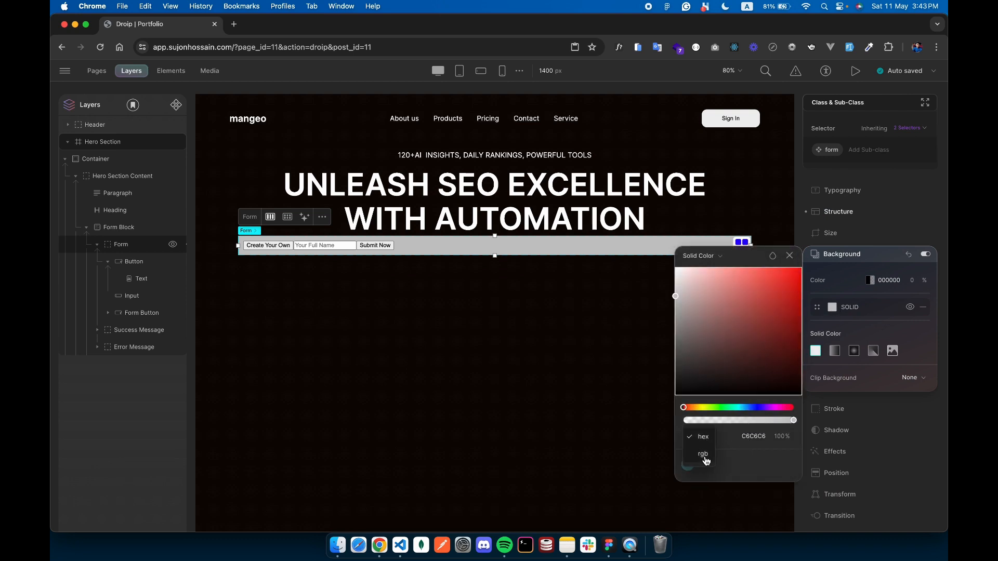
left_click(703, 458)
left_click(730, 436)
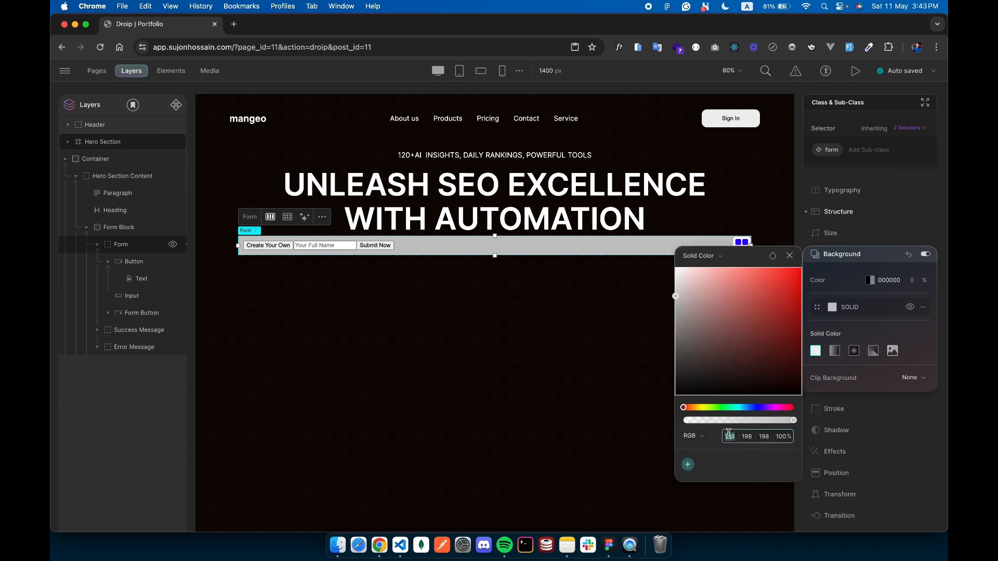
type("255")
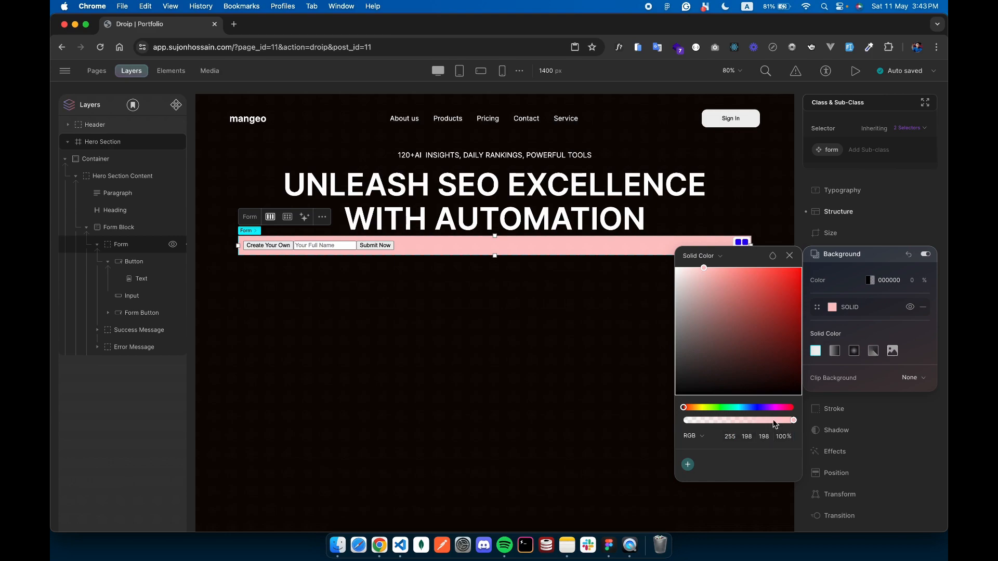
key("Tab")
type("2")
key("super+Tab")
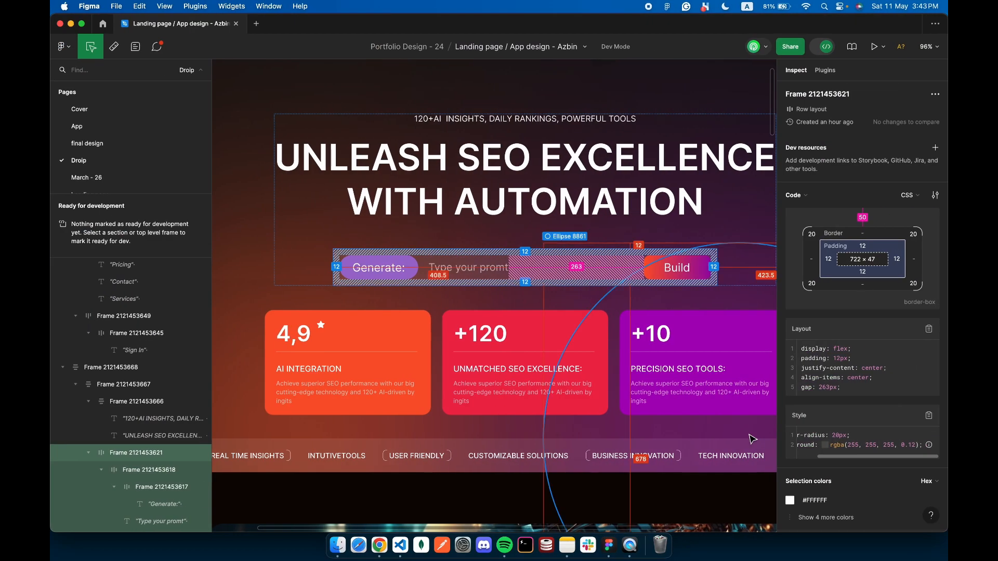
key("super+Tab")
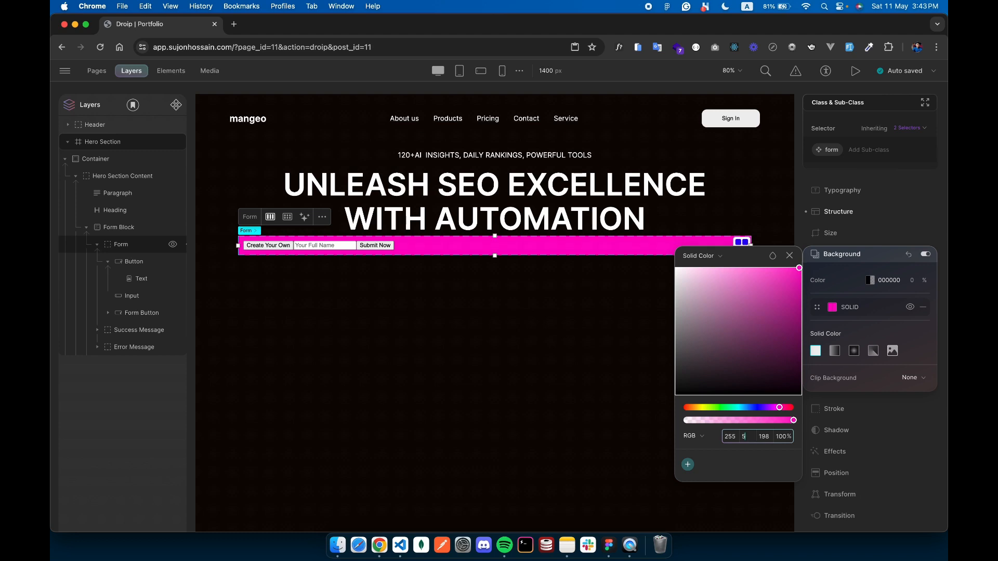
type("55")
key("Tab")
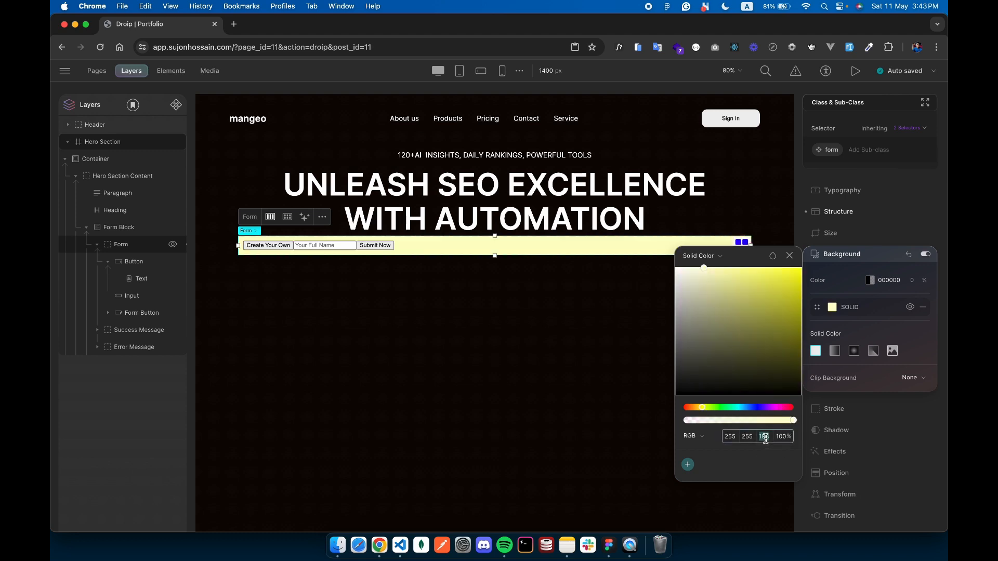
type("22")
key("BackSpace")
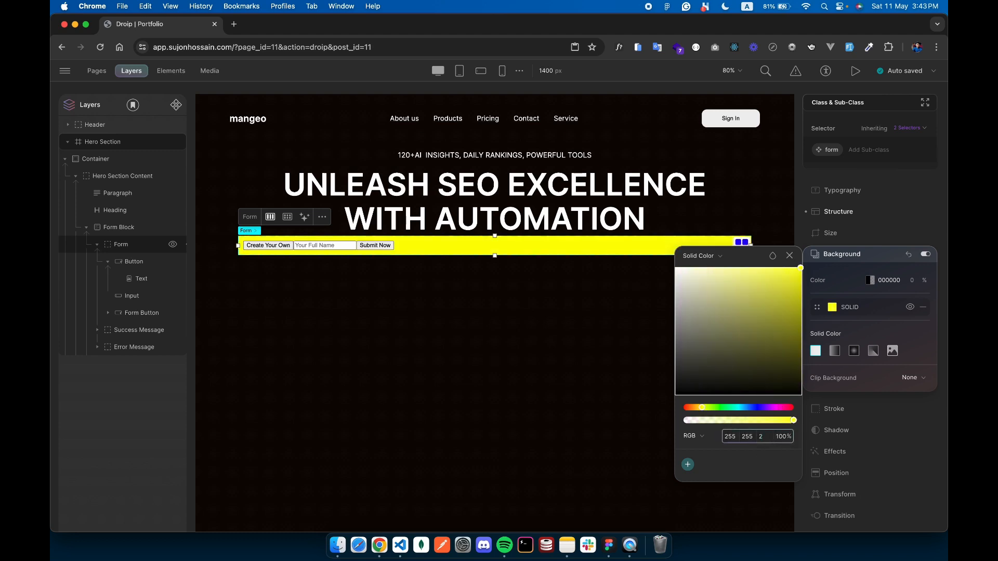
type("55")
Lower the form background's opacity to match the 0.12 alpha of the Figma prompt bar
left_click(786, 440)
key("super+a")
type("0.15")
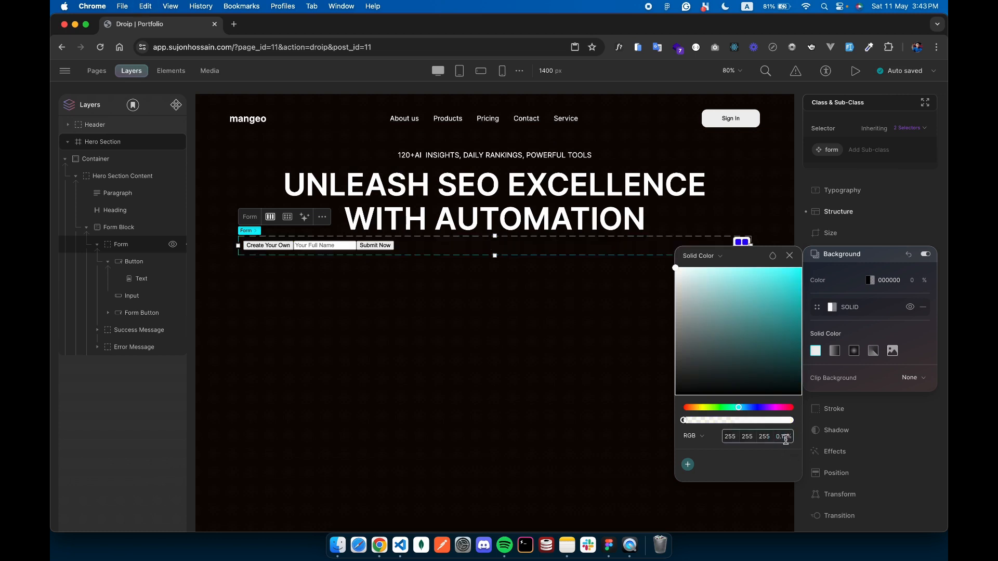
key("Return")
double_click(781, 437)
key("BackSpace")
key("BackSpace")
type("2")
key("Return")
left_click(539, 400)
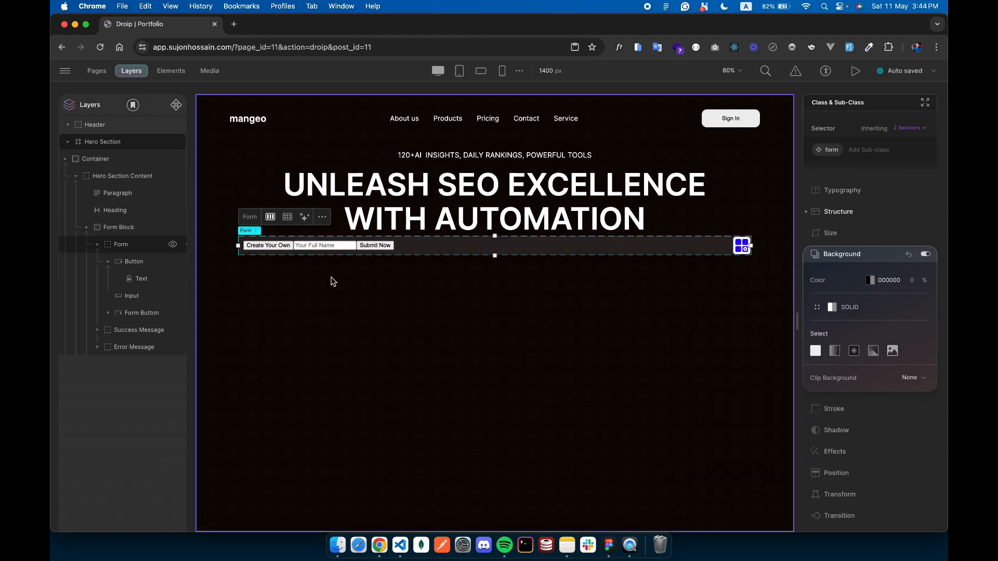
Assign the existing button class and a new generate-button sub-class to the form's Create Your Own button
left_click(138, 267)
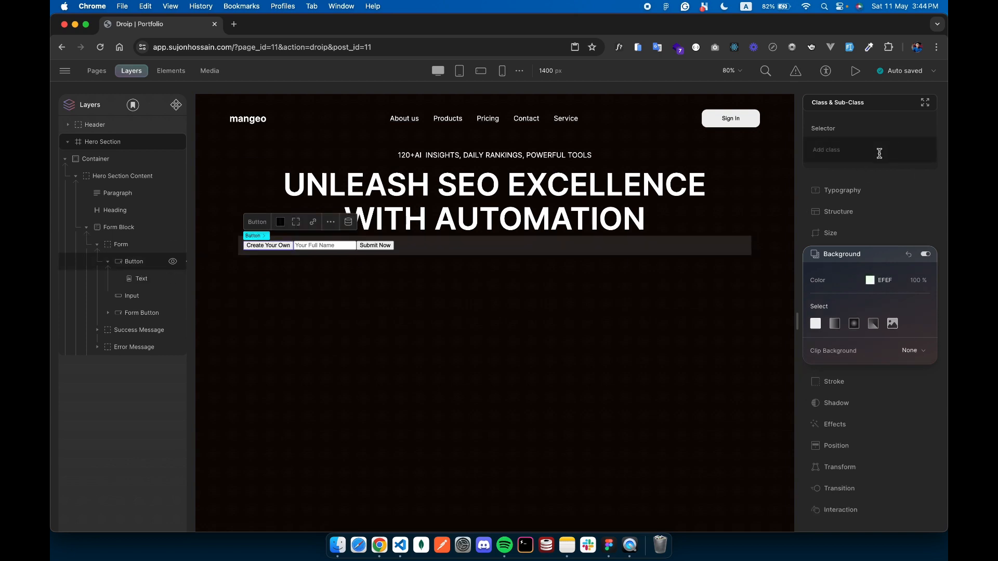
left_click(863, 161)
type("but")
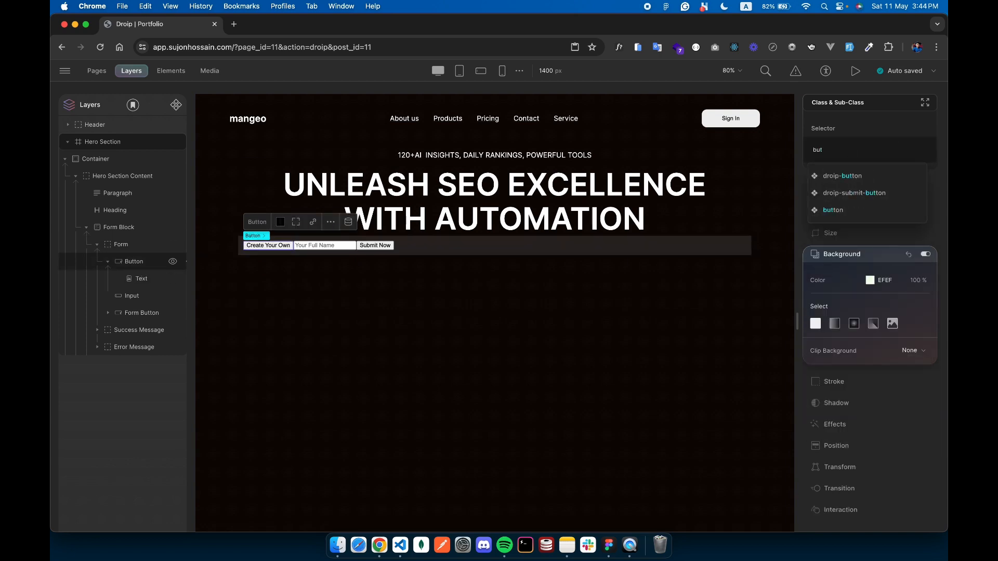
left_click(833, 210)
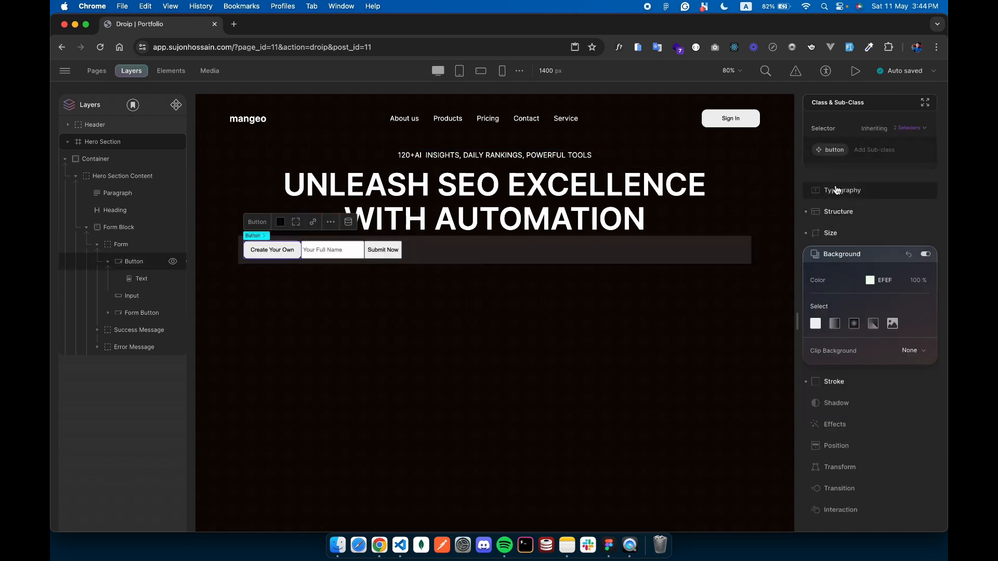
left_click(855, 152)
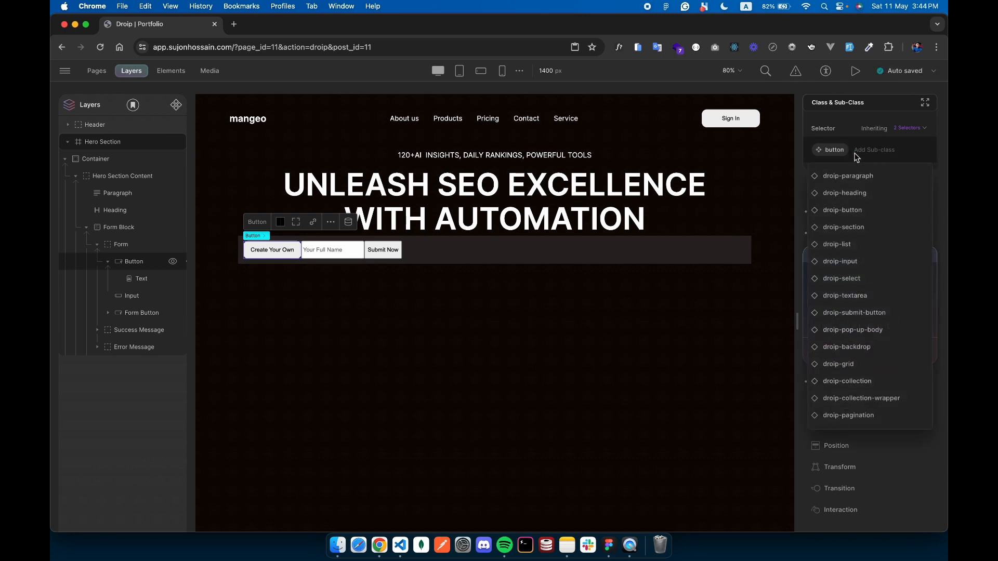
type("generate-button")
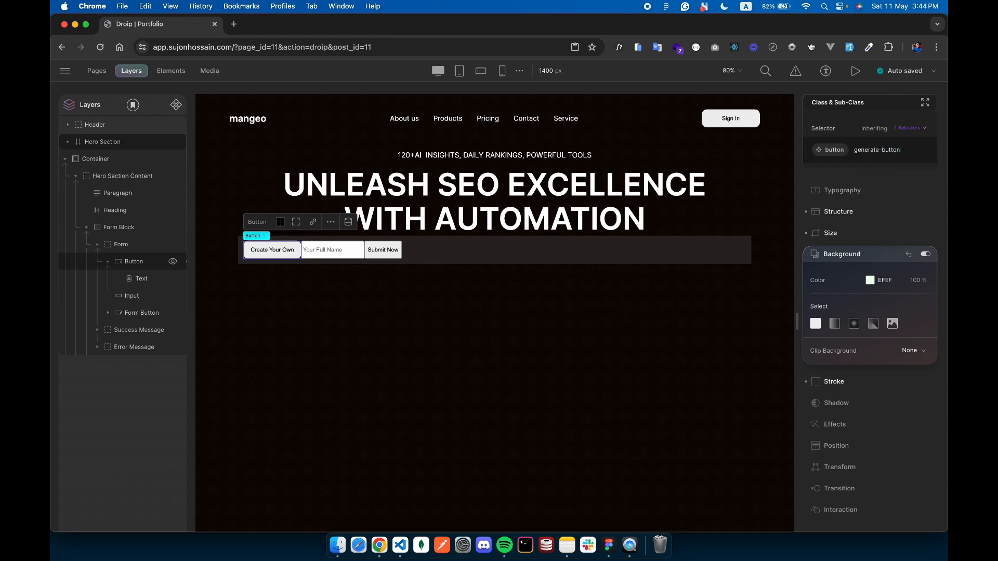
key("Return")
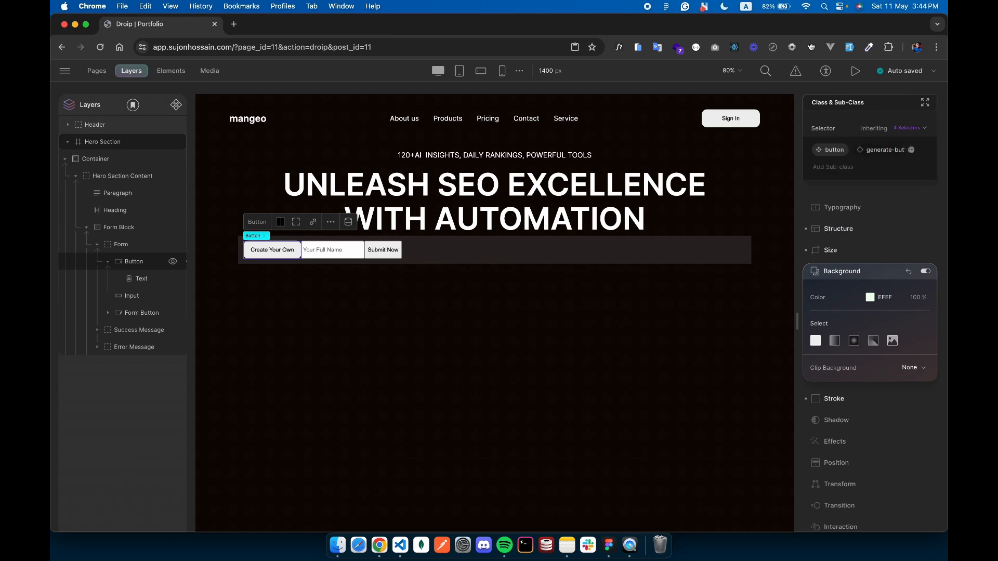
Inspect the typography of the Generate label in the Figma design and return to Droip
key("super+Tab")
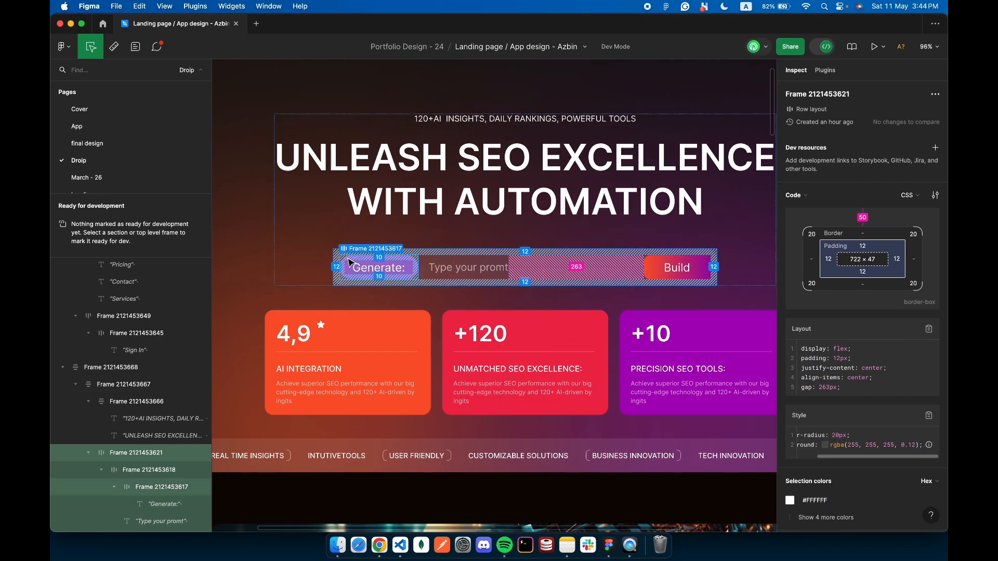
scroll(362, 271, "up", 5)
left_click(435, 268)
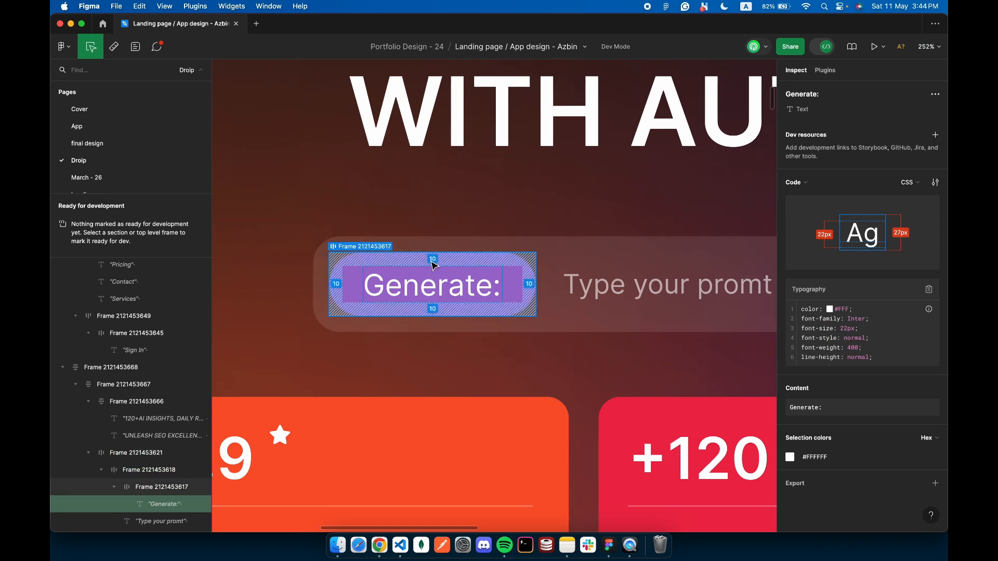
key("super+Tab")
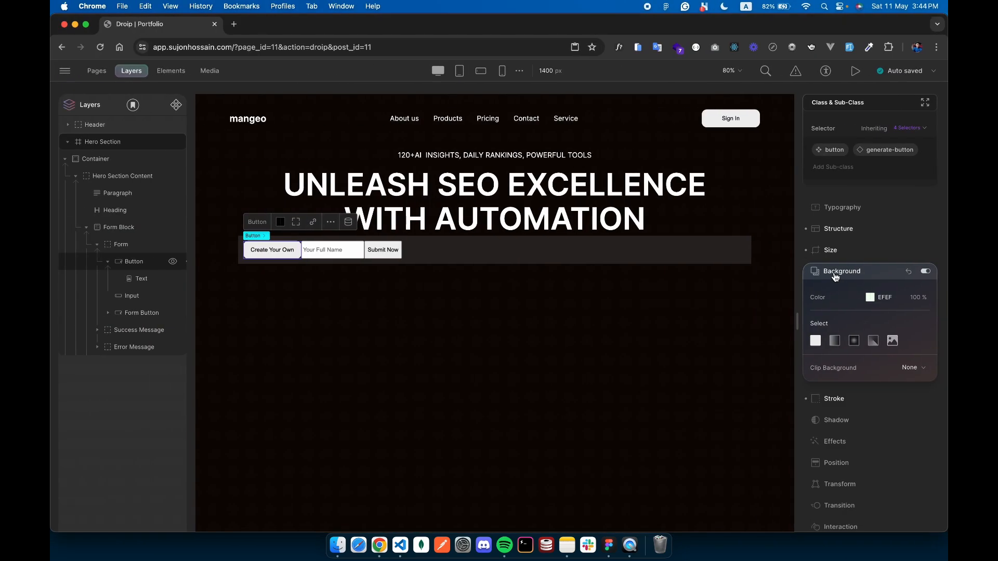
Compare the button's spacing settings with the Generate pill's frame in the Figma design and return to Droip
left_click(835, 271)
left_click(838, 229)
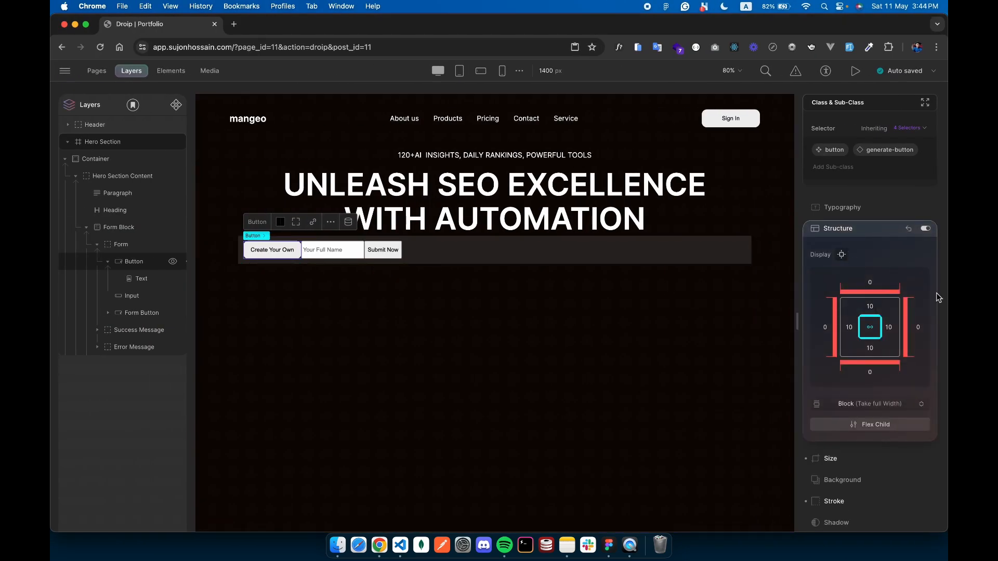
key("super+Tab")
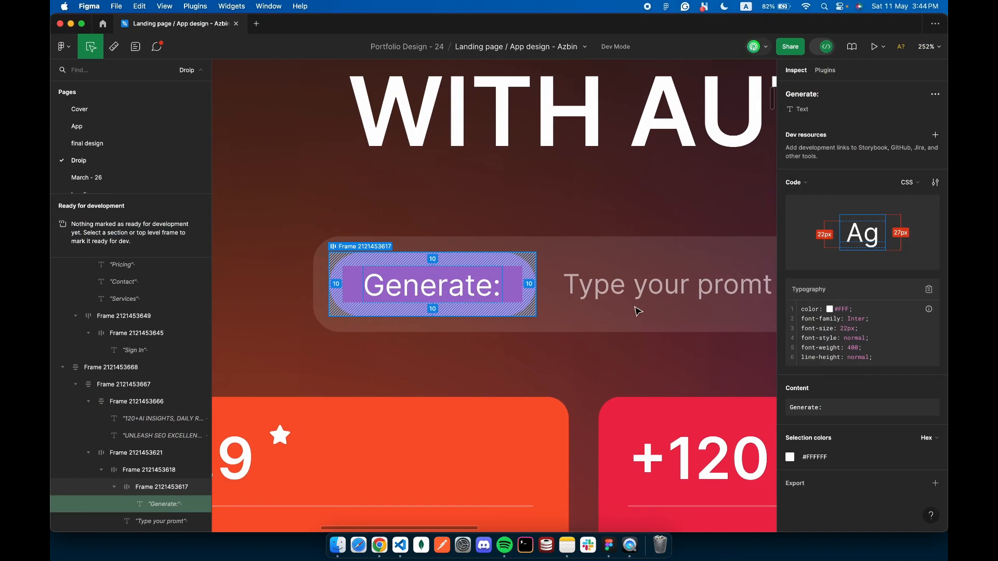
left_click(512, 267)
key("super+Tab")
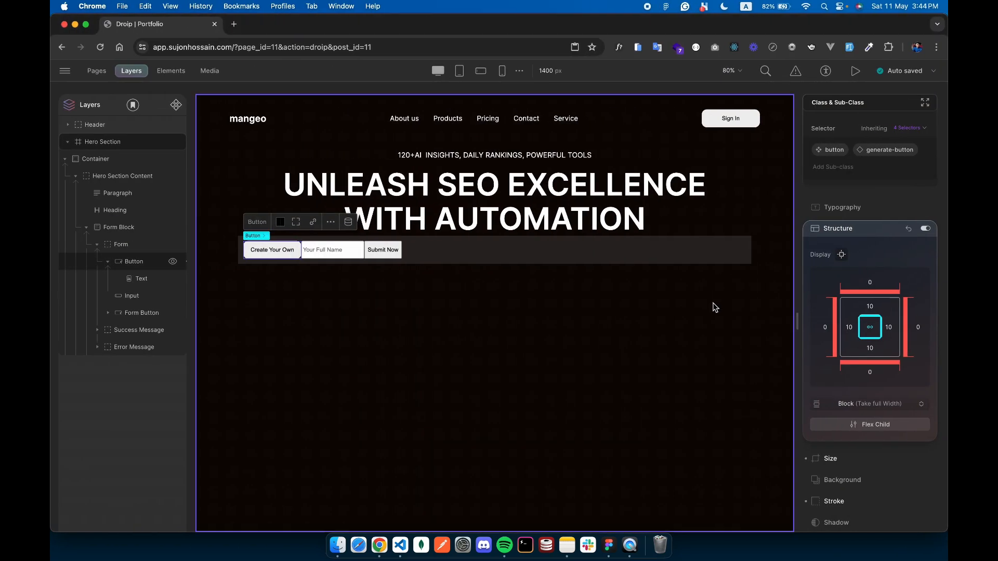
Give the form's Create Your Own button a solid background fill of 9E6DCD
left_click(838, 234)
left_click(842, 271)
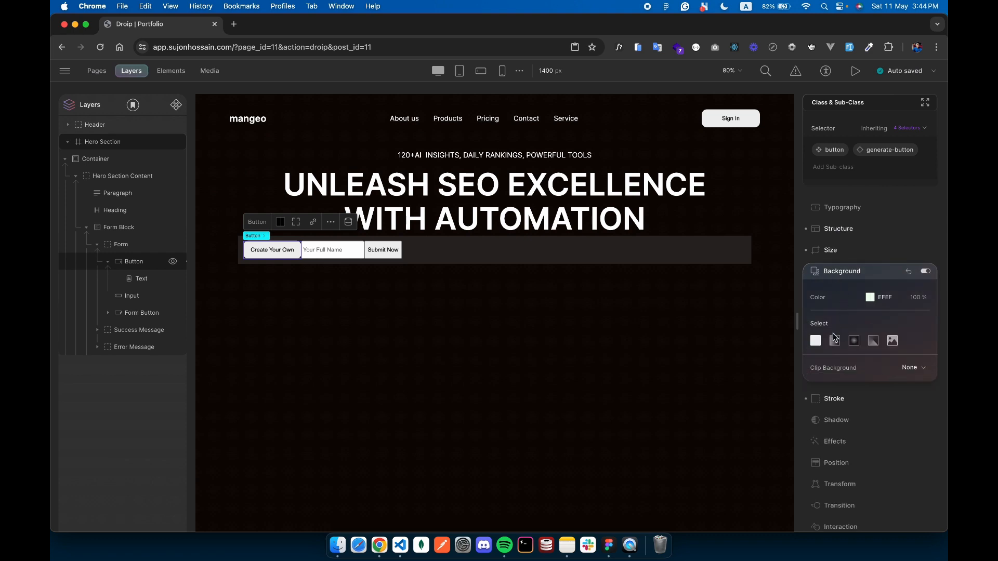
left_click(817, 343)
double_click(752, 453)
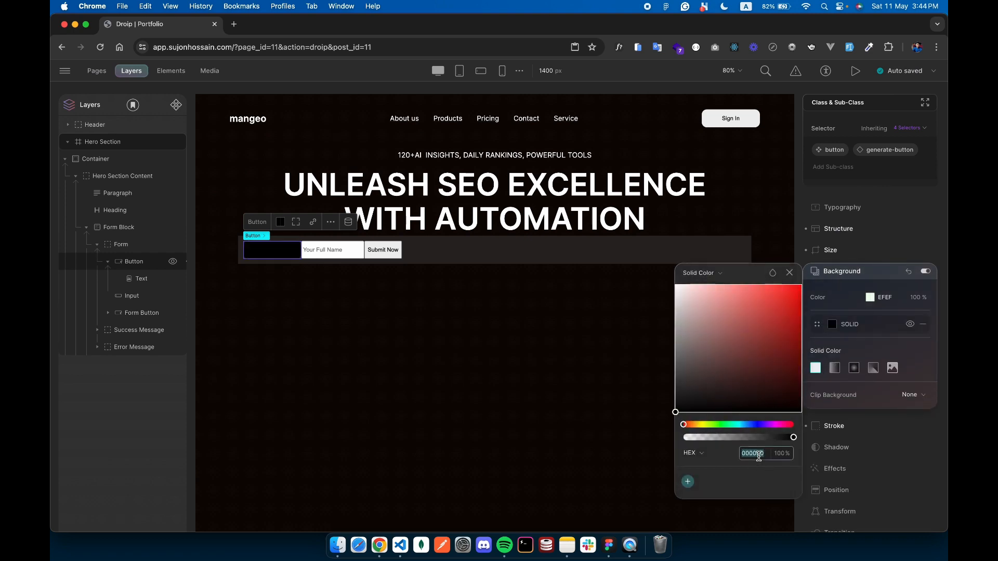
type("9E6DCD")
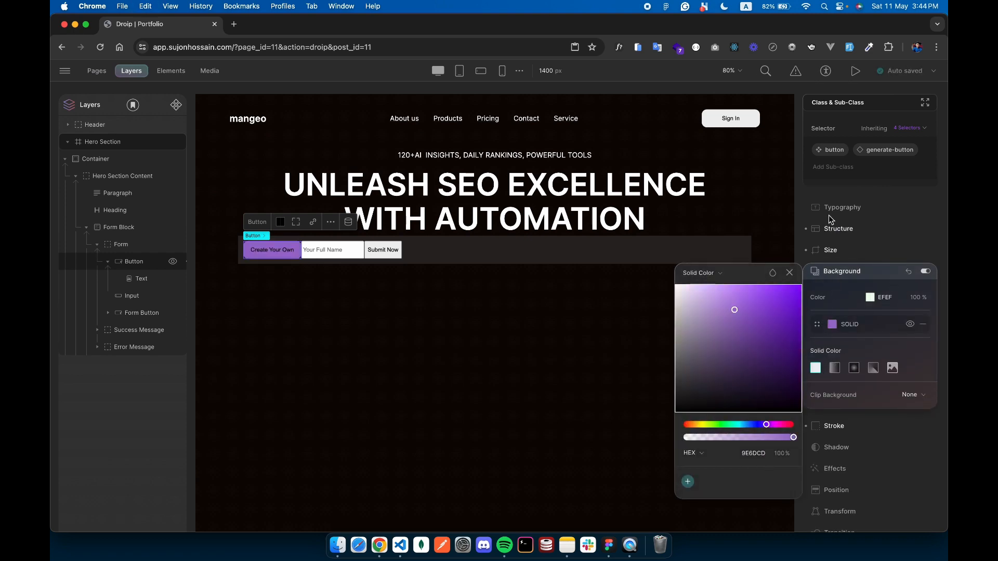
Set the button's text colour to FFFFFF, taking the value from the Generate label in Figma
left_click(829, 214)
left_click(818, 301)
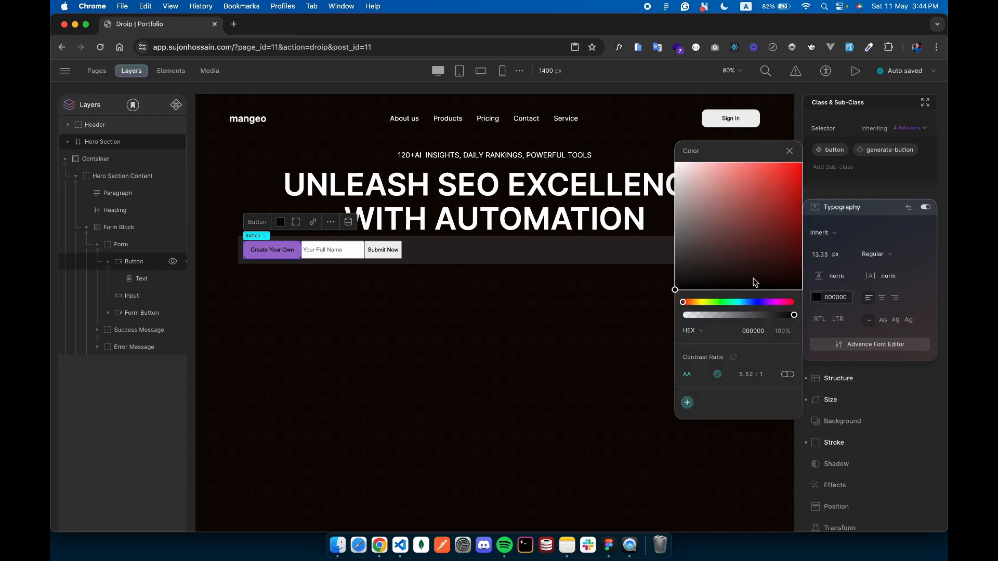
key("ctrl+Right")
left_click(436, 285)
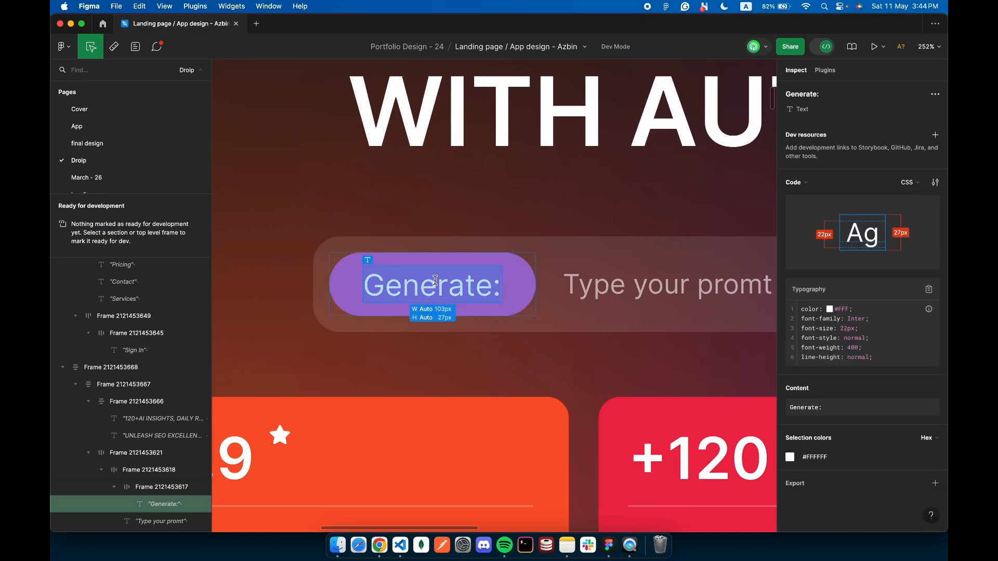
key("ctrl+Left")
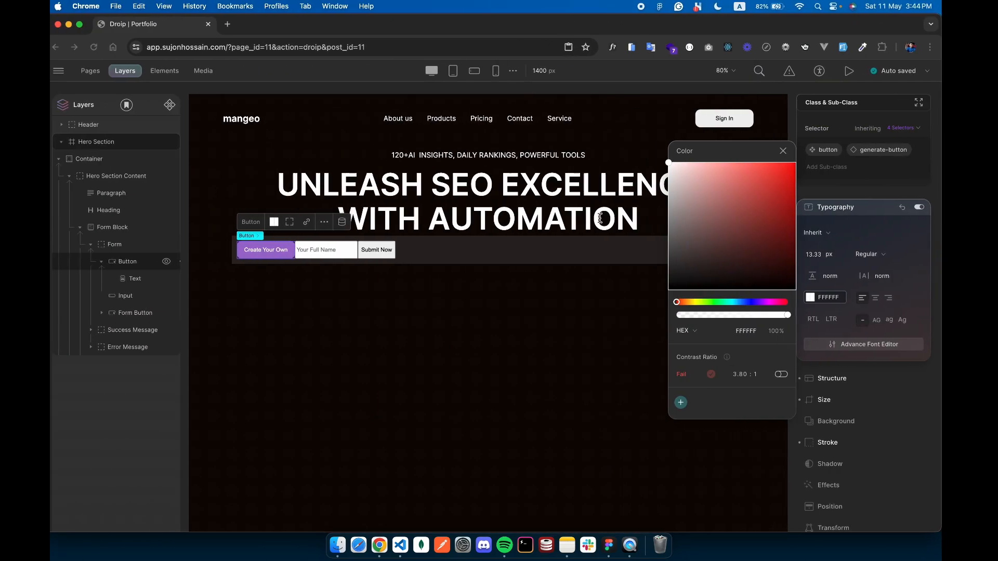
Set the button's font to Inter at a size of 22 px
left_click(828, 254)
left_click(822, 232)
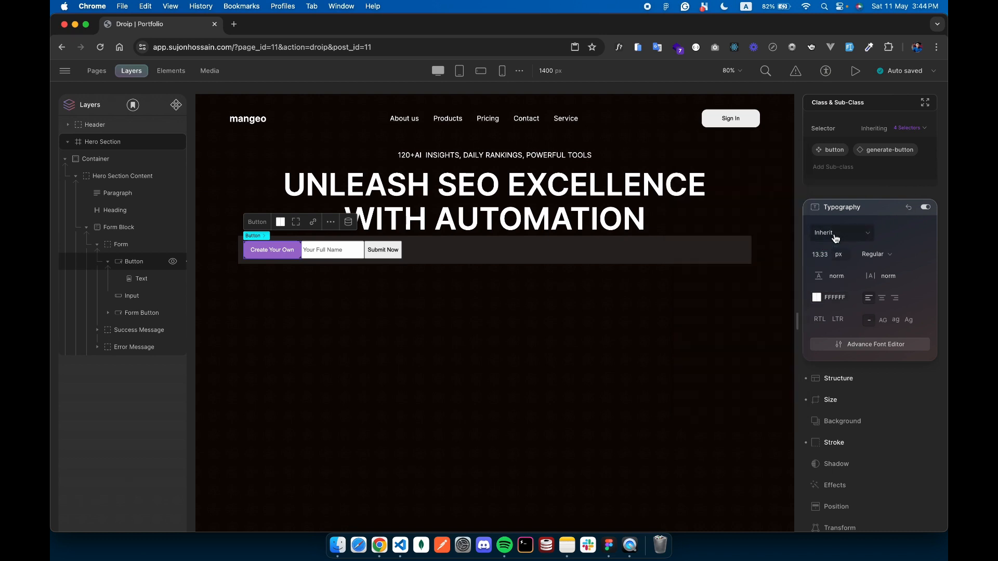
left_click(830, 266)
left_click(820, 254)
type("22")
key("Return")
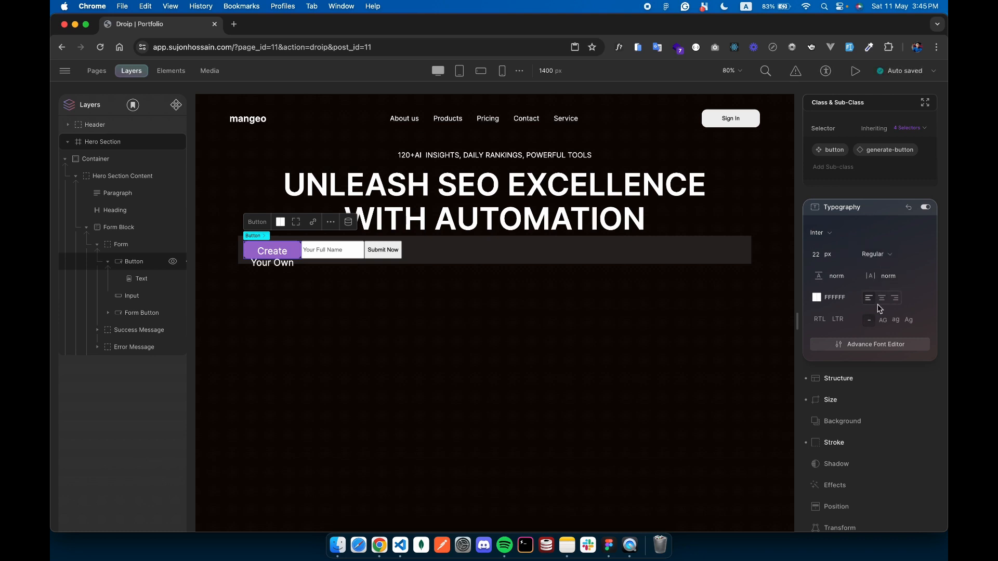
Set both the width and the height of the Create Your Own button to auto
left_click(843, 208)
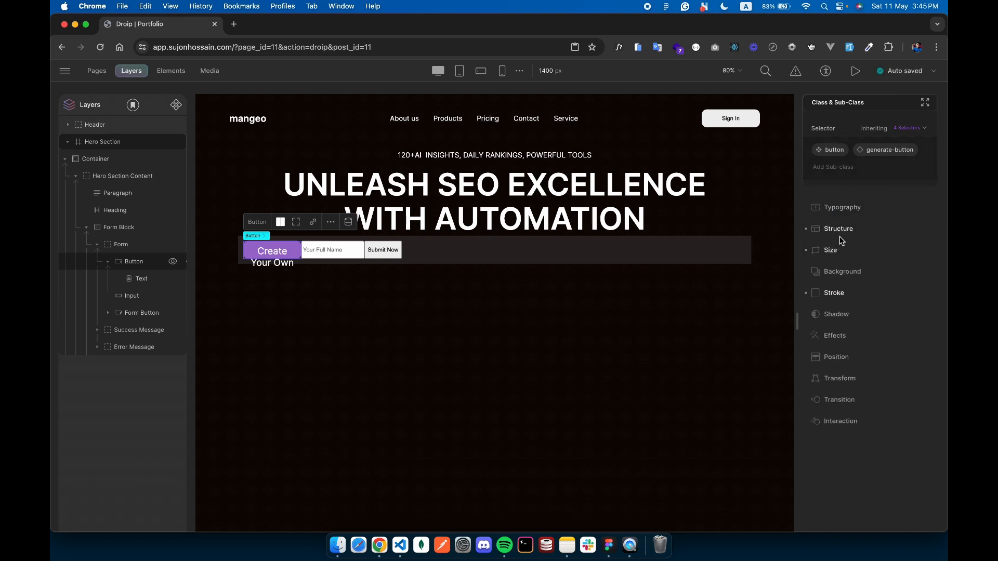
left_click(831, 250)
left_click(827, 275)
type("aut")
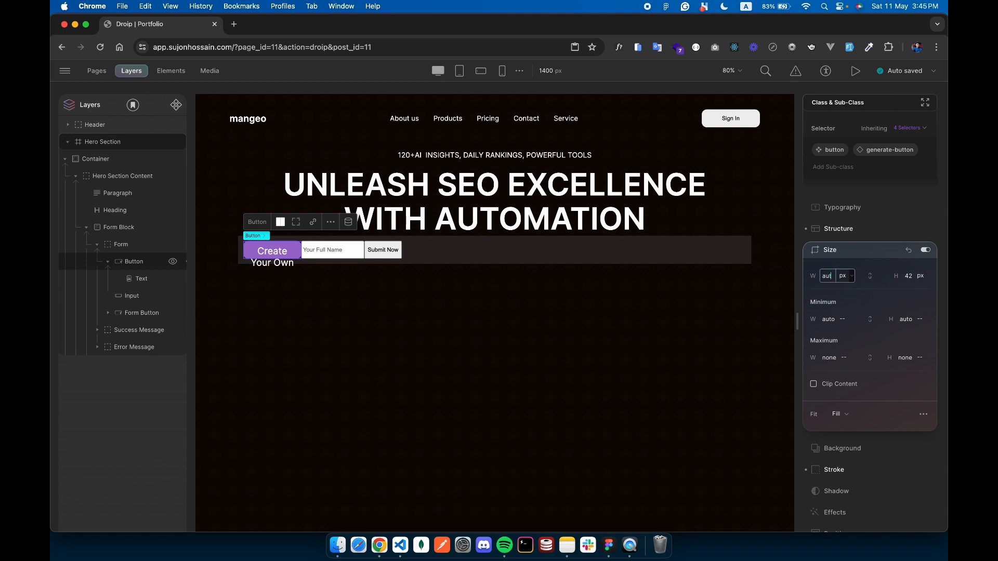
type("o")
key("Return")
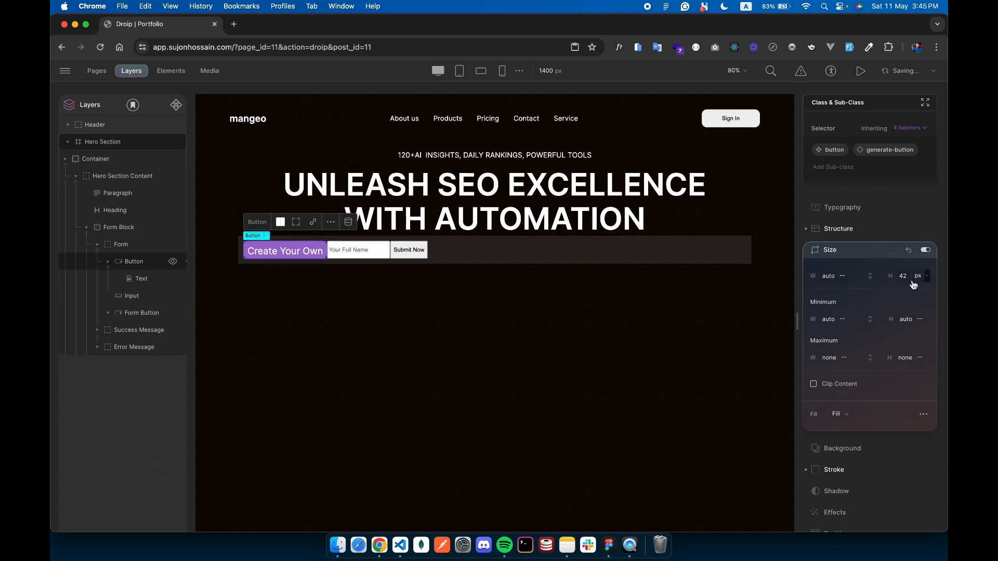
left_click(904, 276)
type("auto")
key("Return")
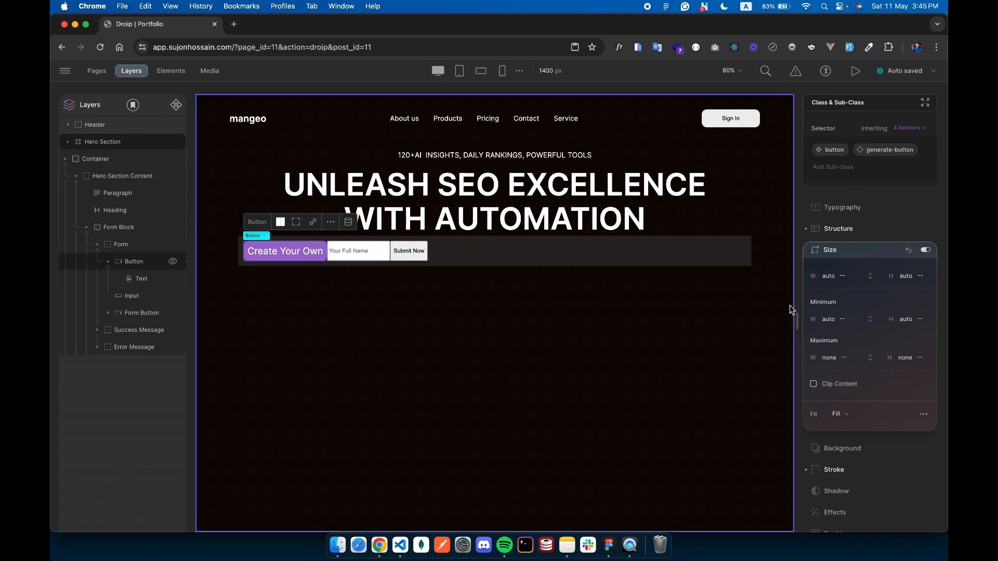
Check the label wording in Figma and change the button's text to "Generate:"
key("ctrl+Right")
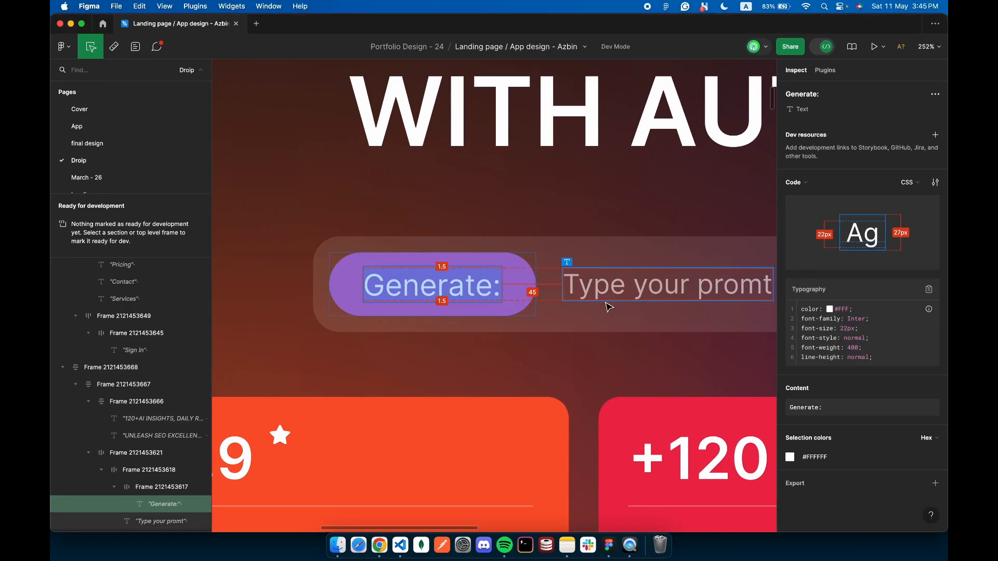
key("ctrl+Left")
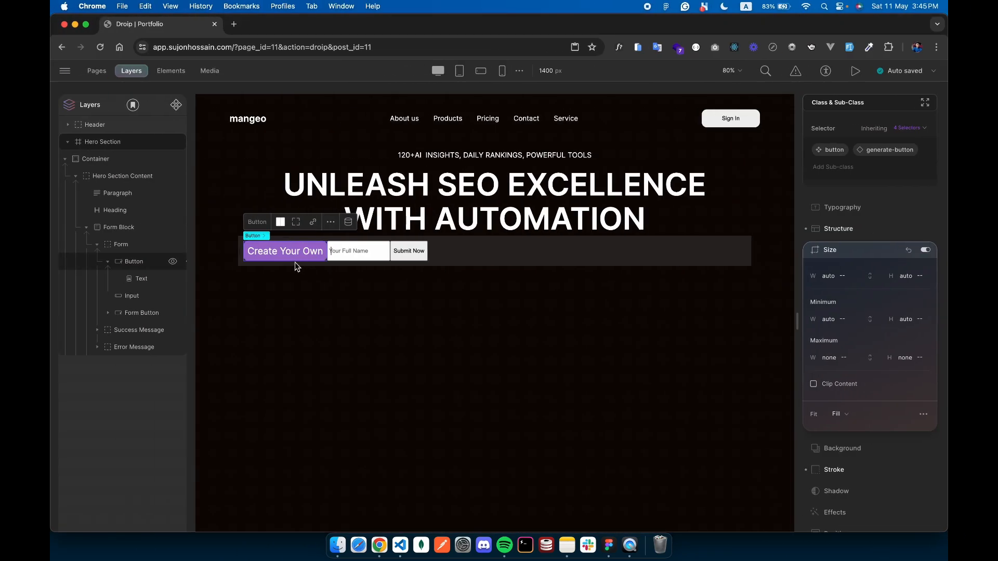
double_click(286, 252)
type("Generate:")
left_click(379, 305)
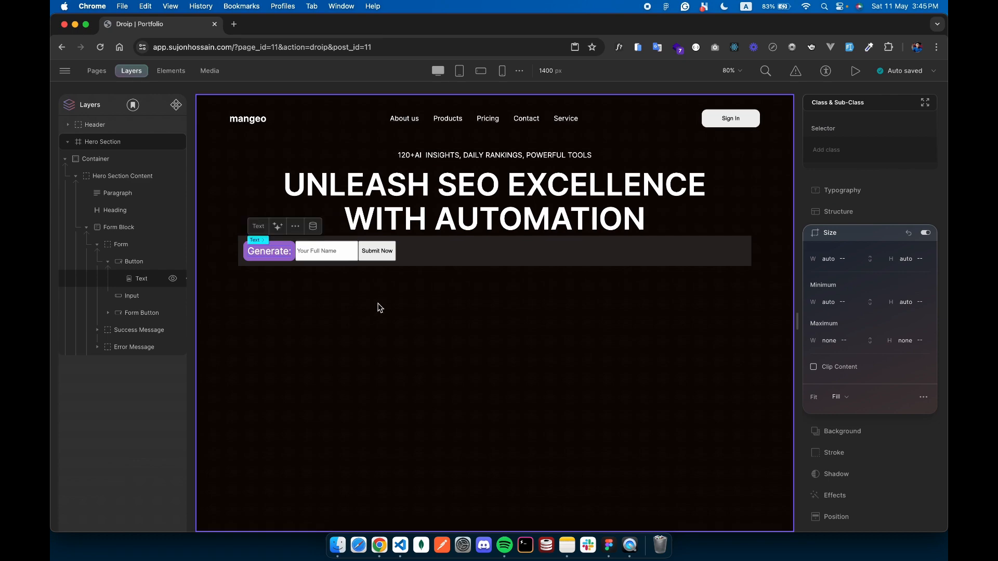
Select the Generate button and compare its shape with the prompt bar's pill in the Figma hero section
left_click(243, 245)
scroll(243, 245, "up", 5)
left_click(251, 245)
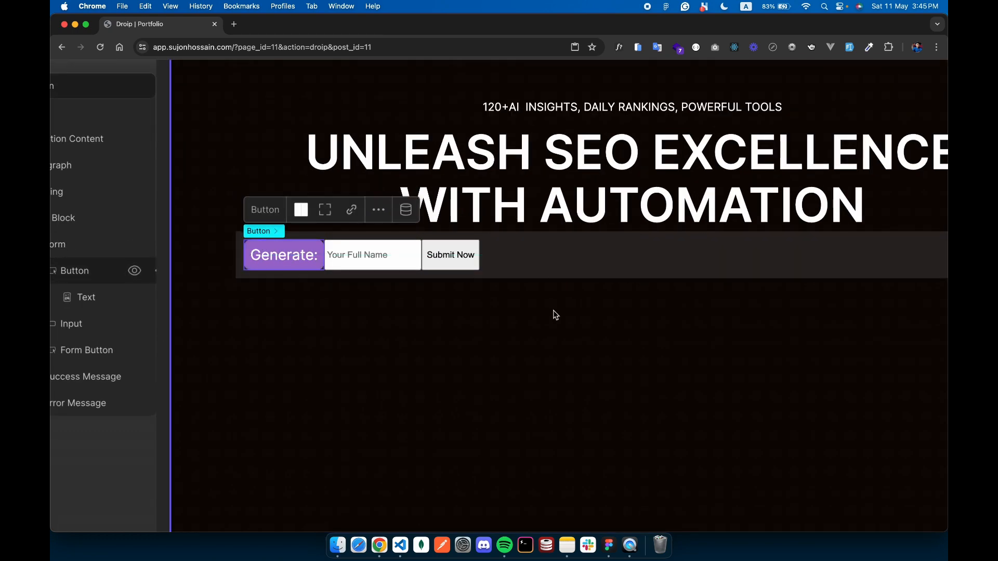
key("ctrl+Right")
scroll(564, 353, "down", 10)
scroll(599, 365, "up", 7)
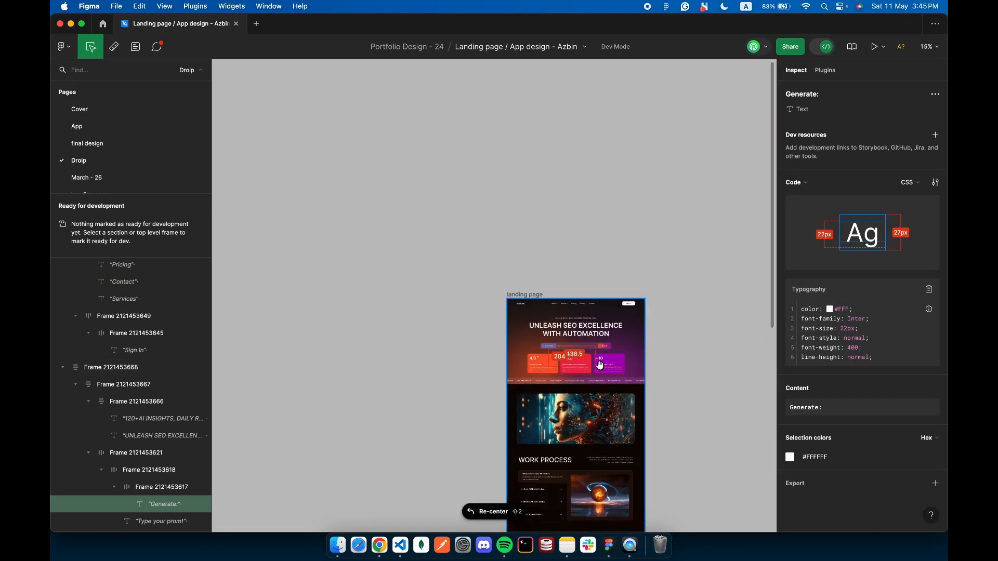
key("ctrl+Left")
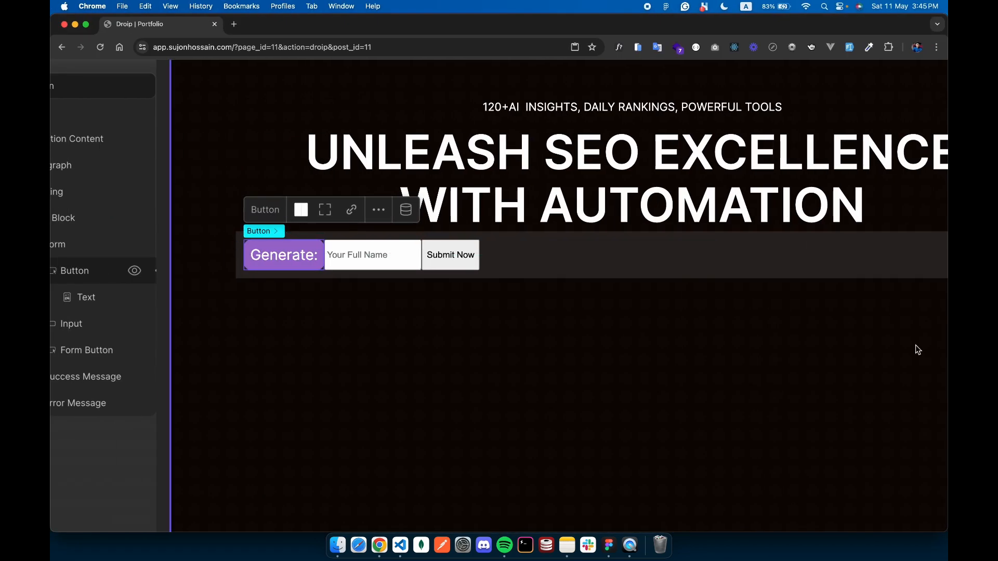
Look up the Generate pill's corner radius in Figma and set the button's radius to 50 px
scroll(913, 345, "down", 5)
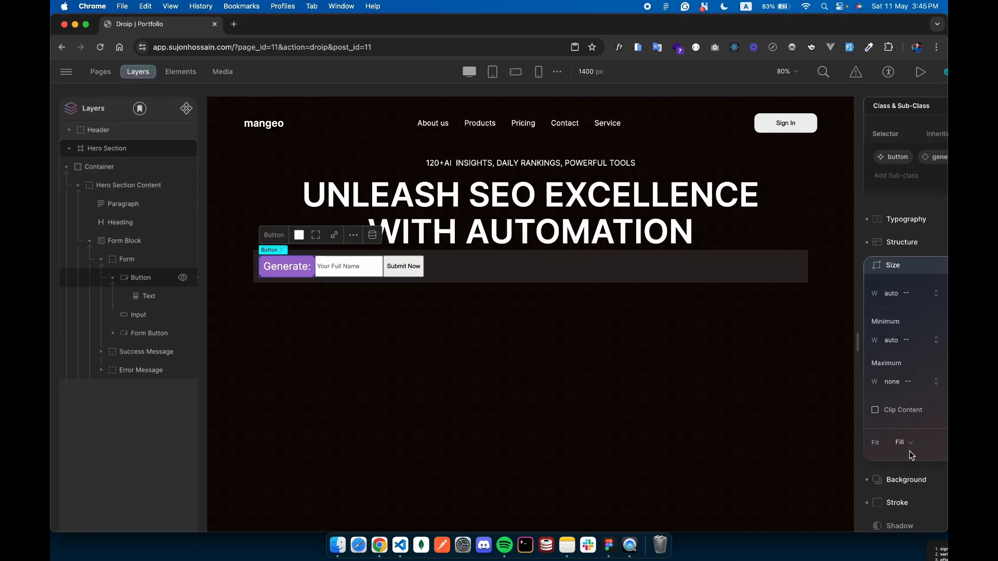
scroll(713, 374, "down", 2)
left_click(846, 471)
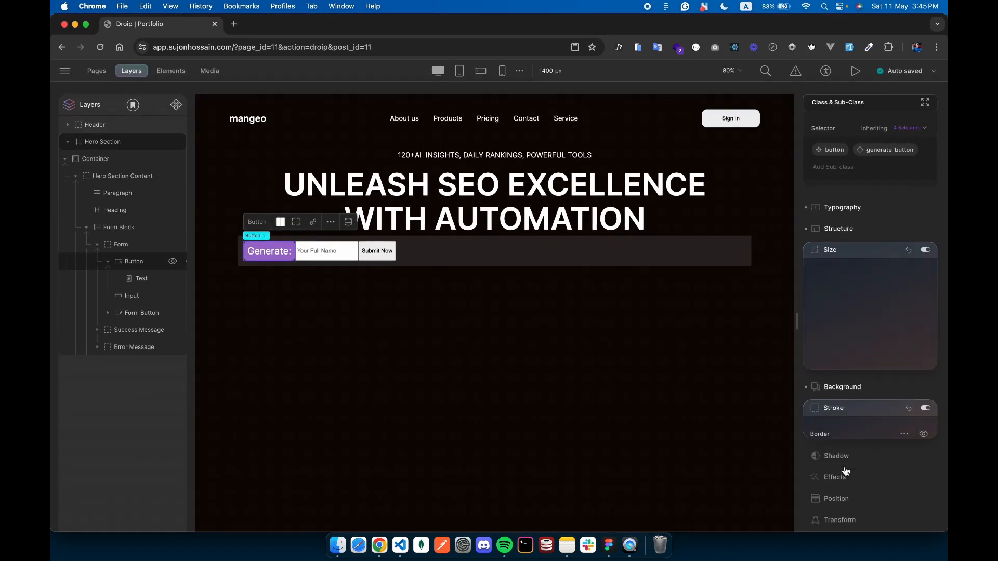
key("ctrl+Right")
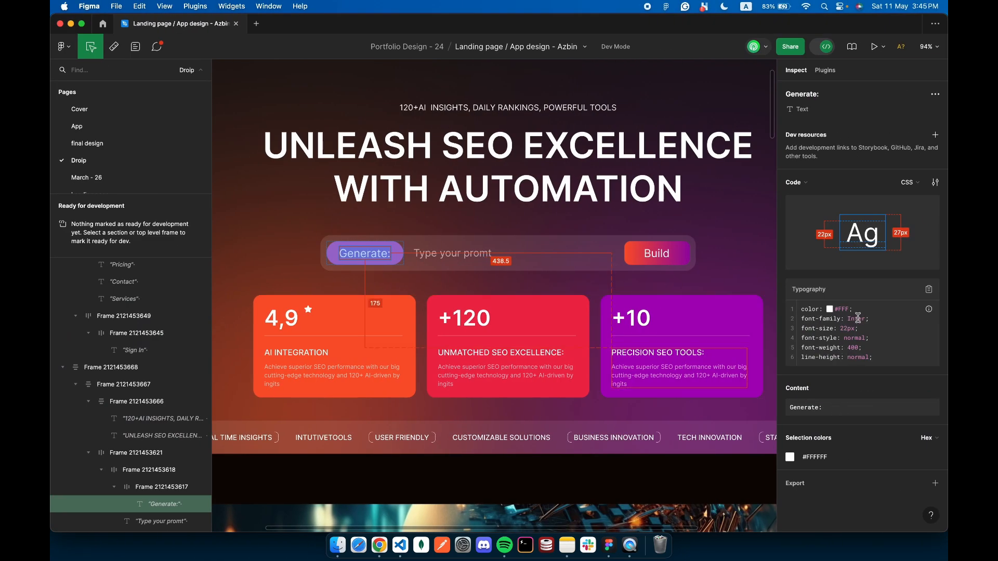
key("Escape")
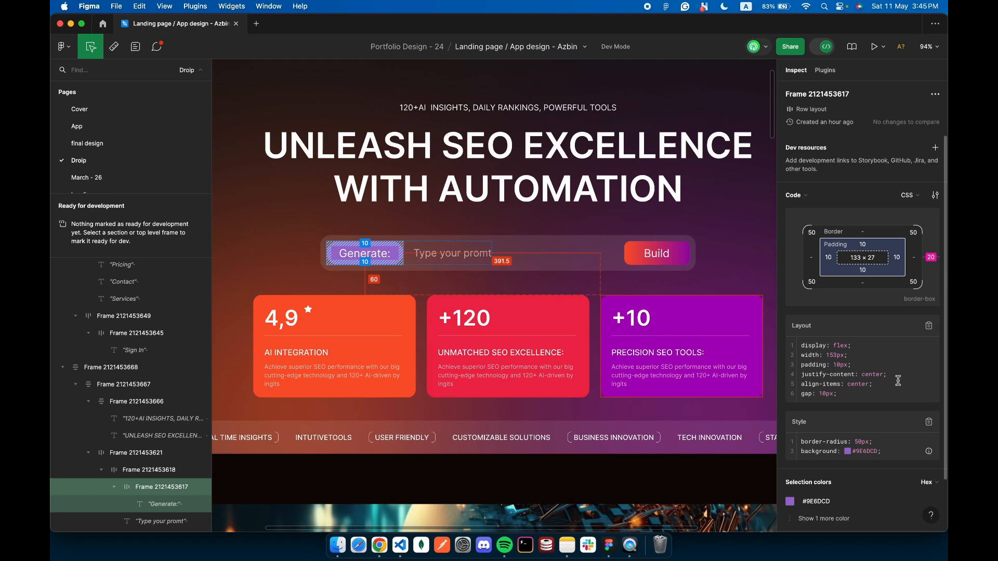
key("ctrl+Left")
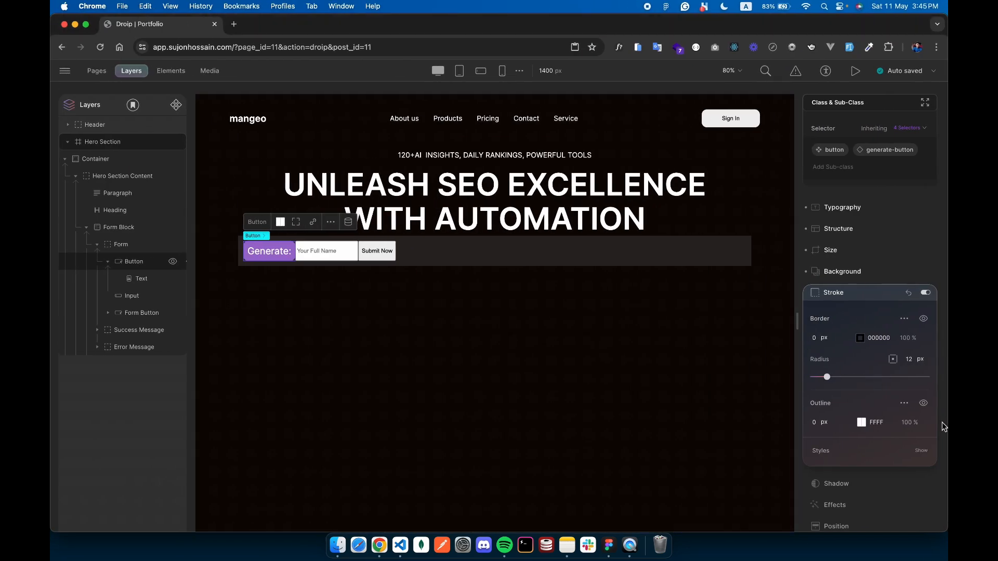
left_click(917, 363)
type("50")
key("Return")
Inspect the spacing between the Generate label and its surrounding pill in Figma and return to Droip
key("ctrl+Right")
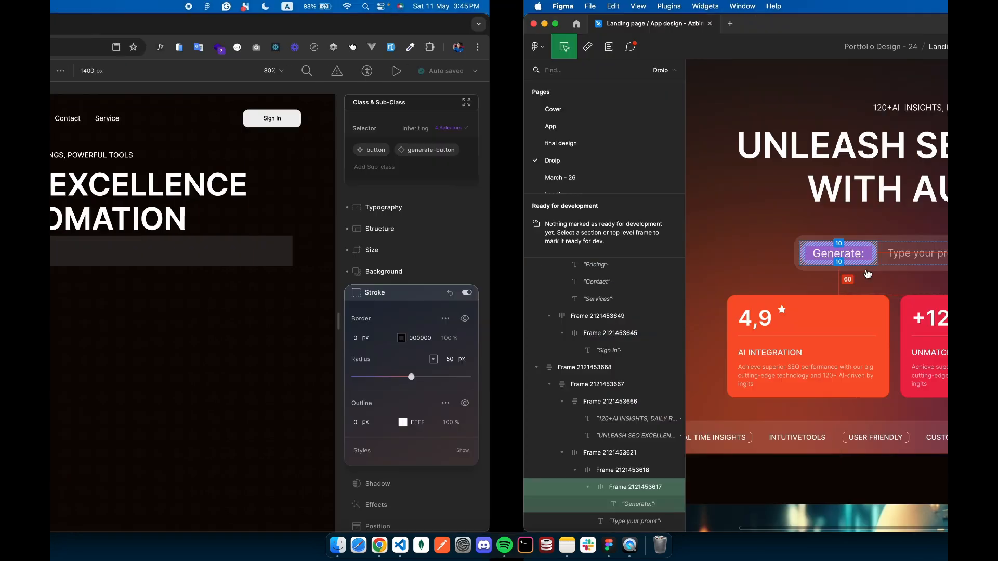
scroll(352, 252, "up", 5)
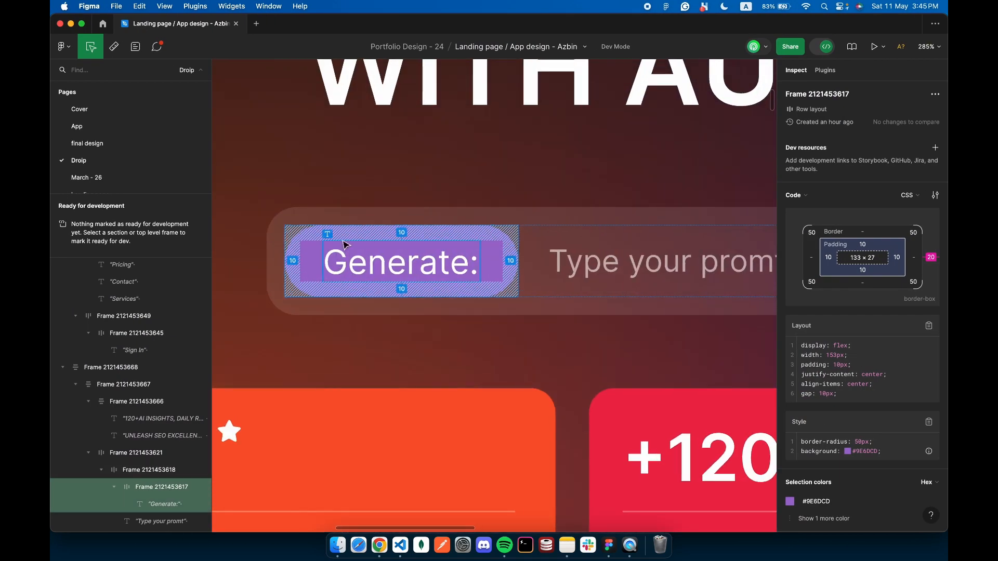
scroll(348, 259, "up", 4)
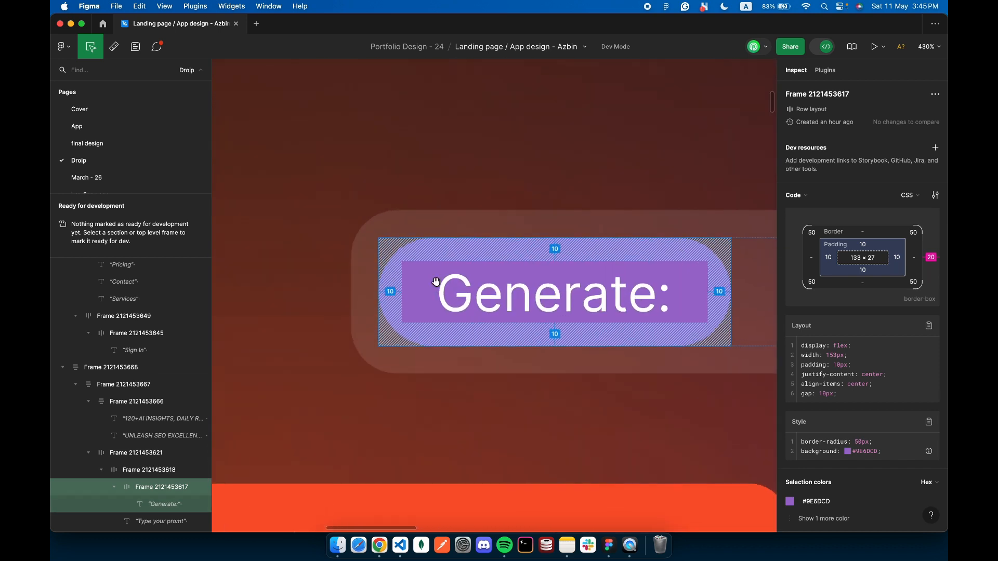
left_click(442, 292)
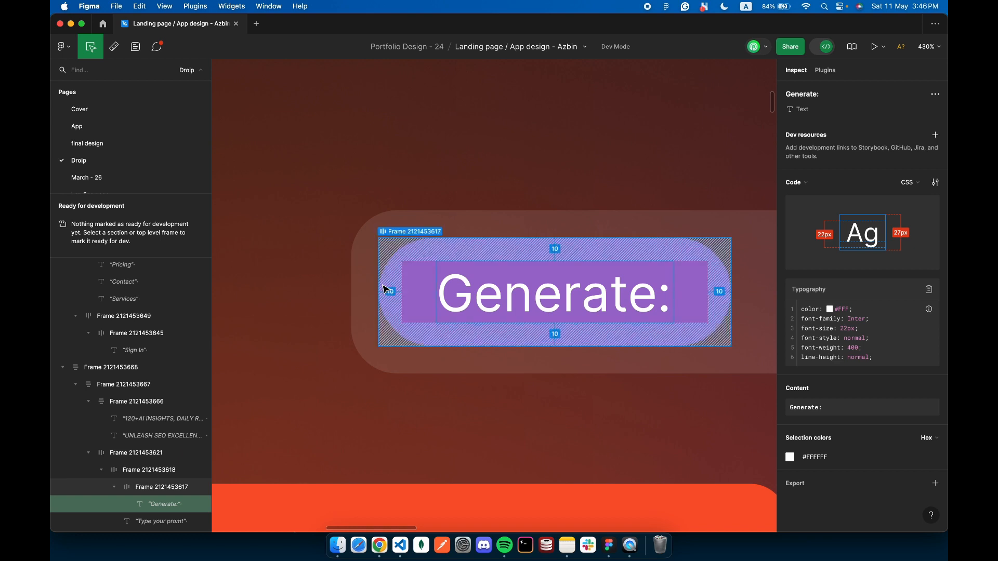
left_click(371, 542)
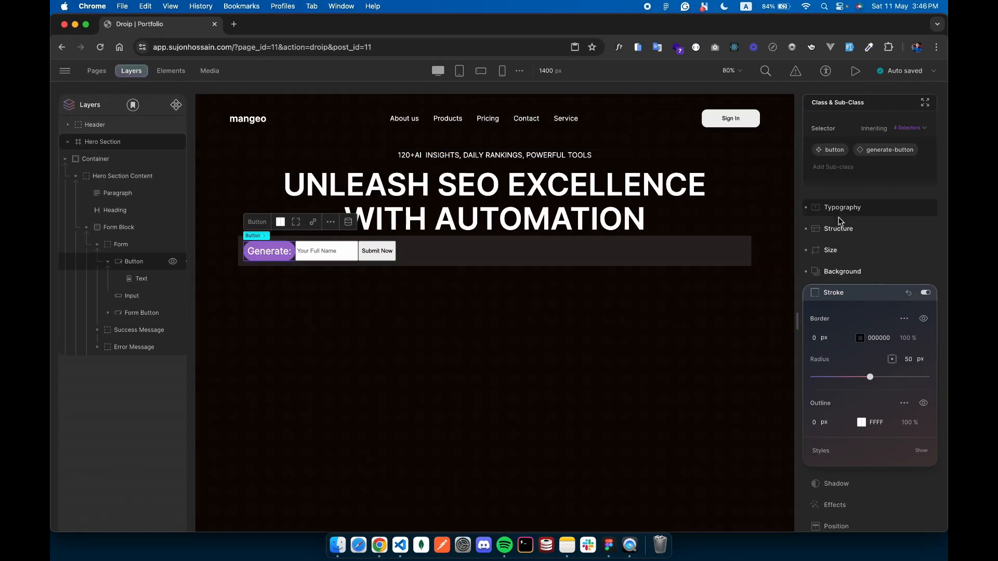
Set the Generate button's left padding to 25 px
left_click(830, 250)
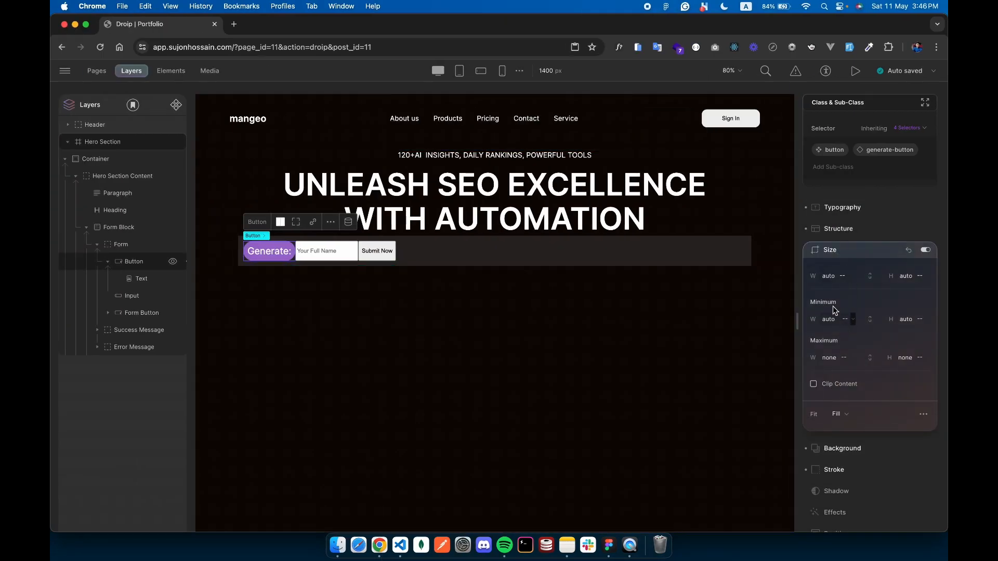
left_click(825, 251)
left_click(838, 229)
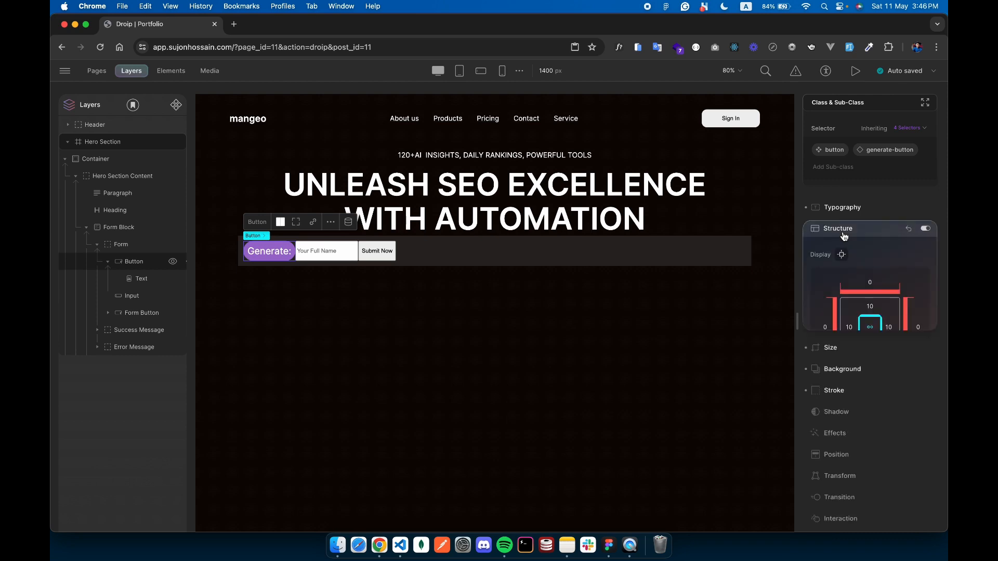
left_click(849, 327)
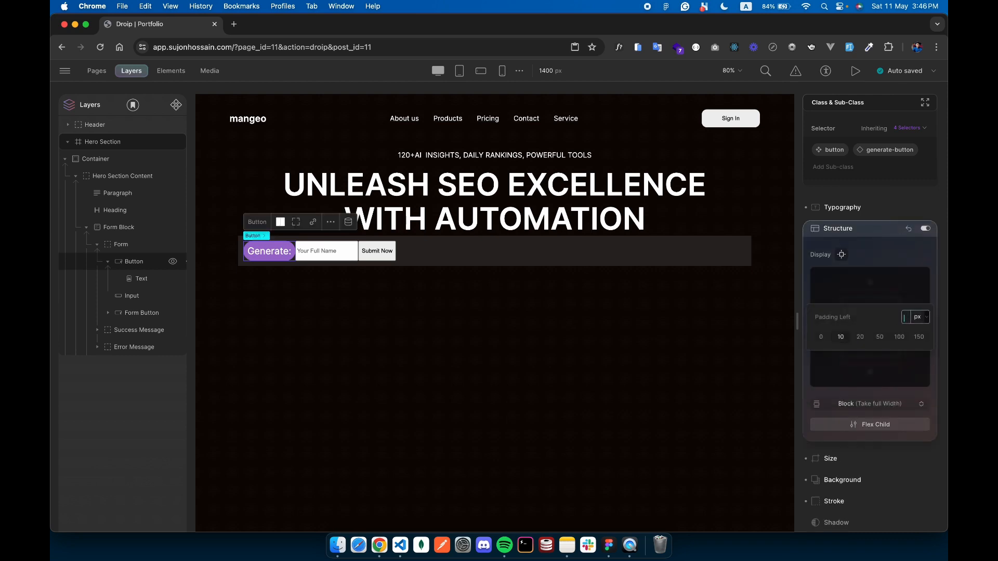
type("25")
left_click(906, 378)
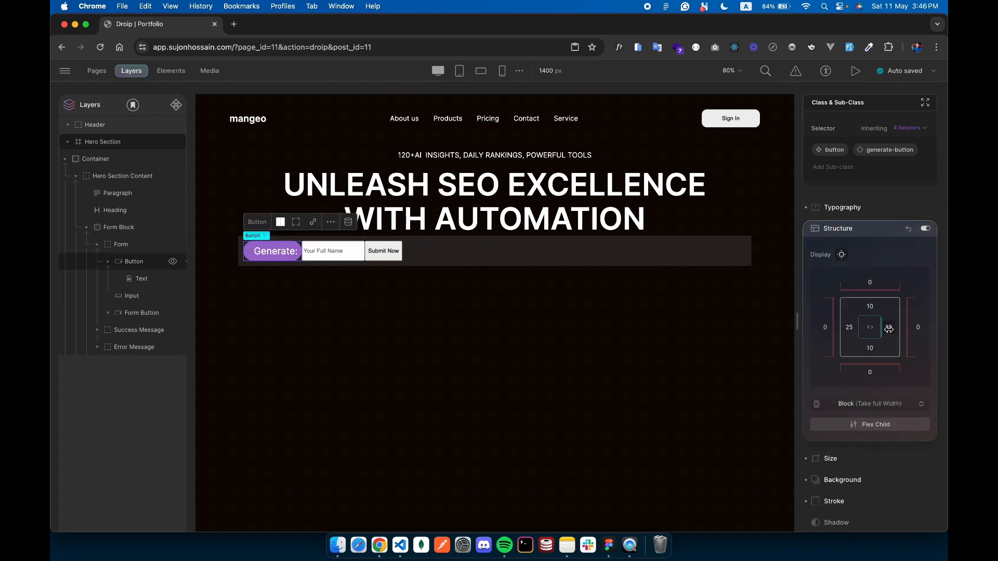
Set the Generate button's right padding to 25 px
left_click(889, 329)
type("25")
left_click(904, 395)
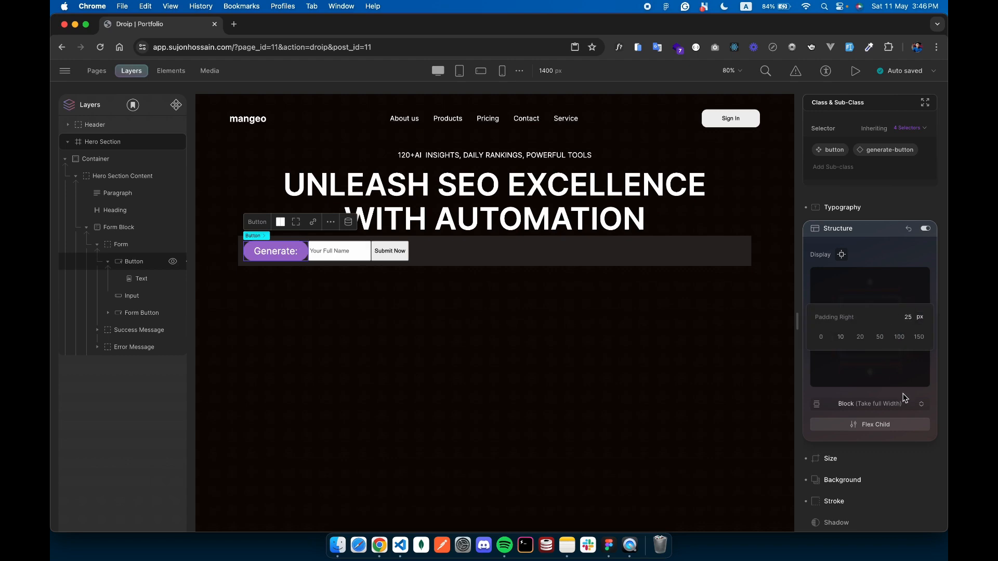
left_click(871, 360)
Inspect the prompt bar's frame in Figma and set the Droip form's corner radius to 20 px
left_click(683, 250)
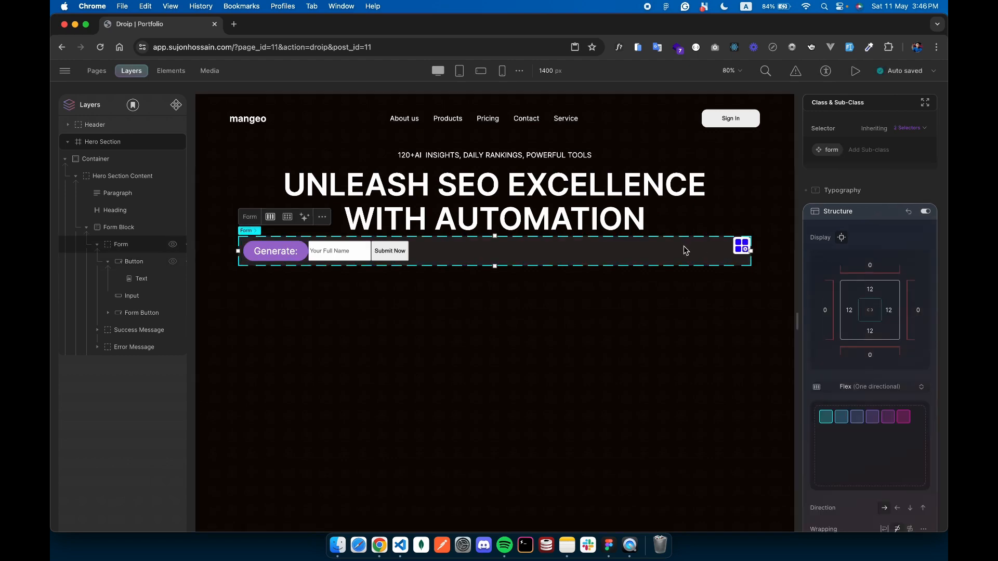
key("ctrl+Right")
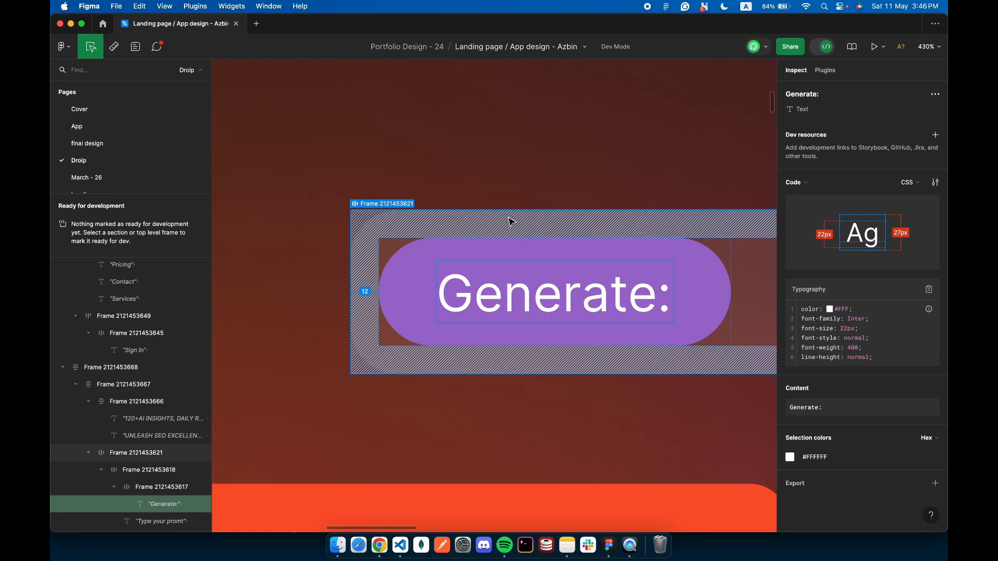
left_click(511, 221)
key("ctrl+Left")
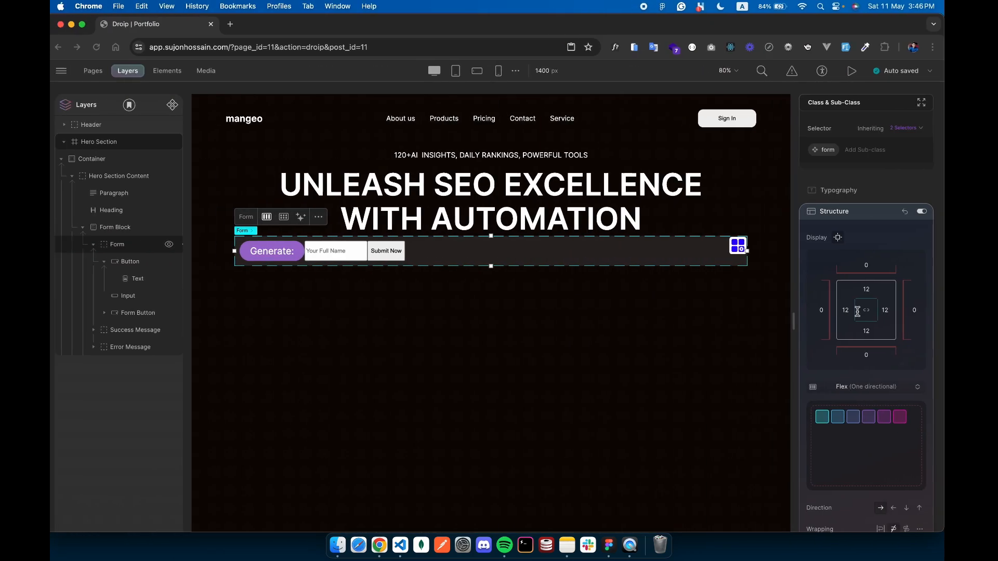
left_click(841, 213)
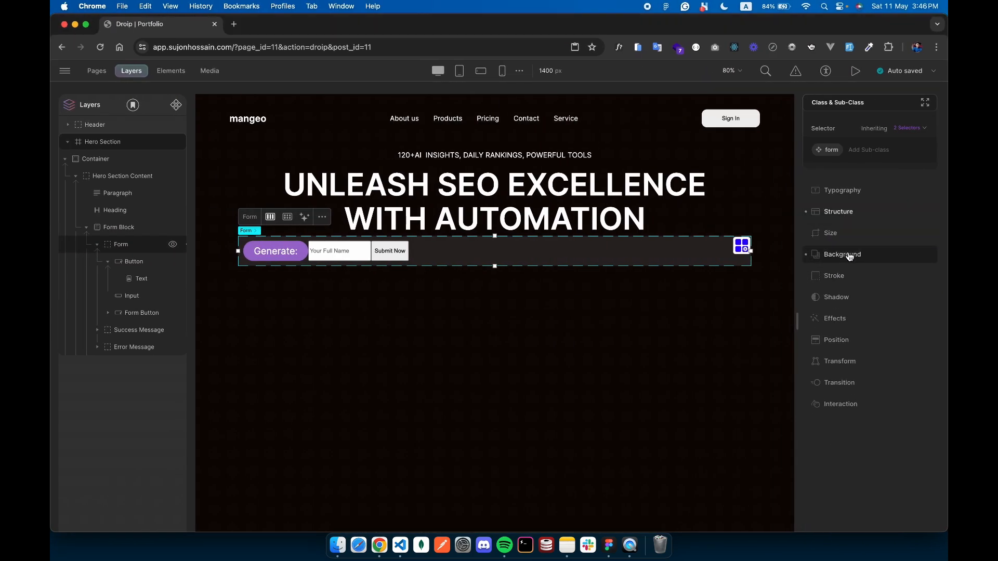
left_click(834, 276)
left_click(908, 341)
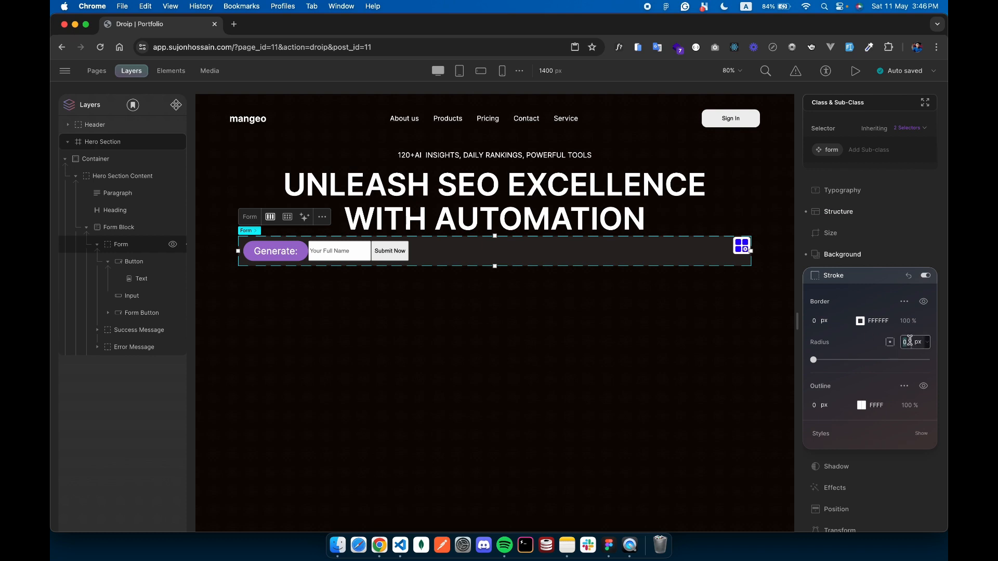
type("20")
key("Return")
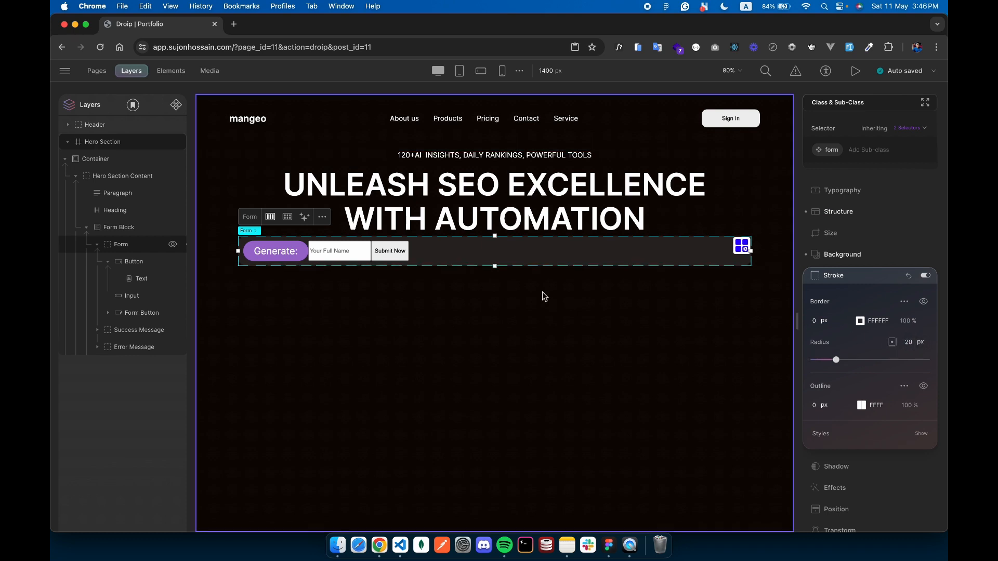
Add the class search-input to the form's text input
left_click(340, 252)
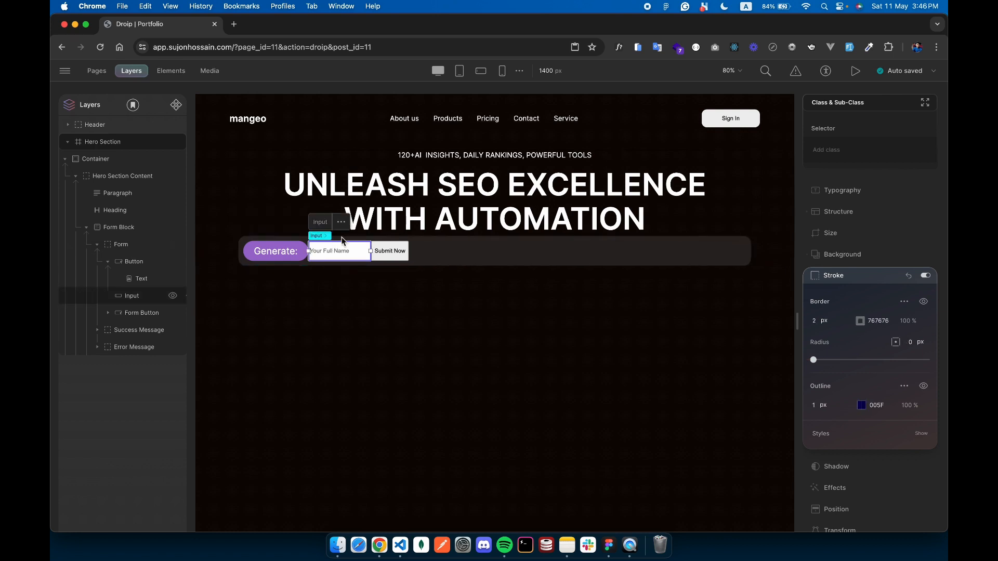
left_click(884, 157)
type("n")
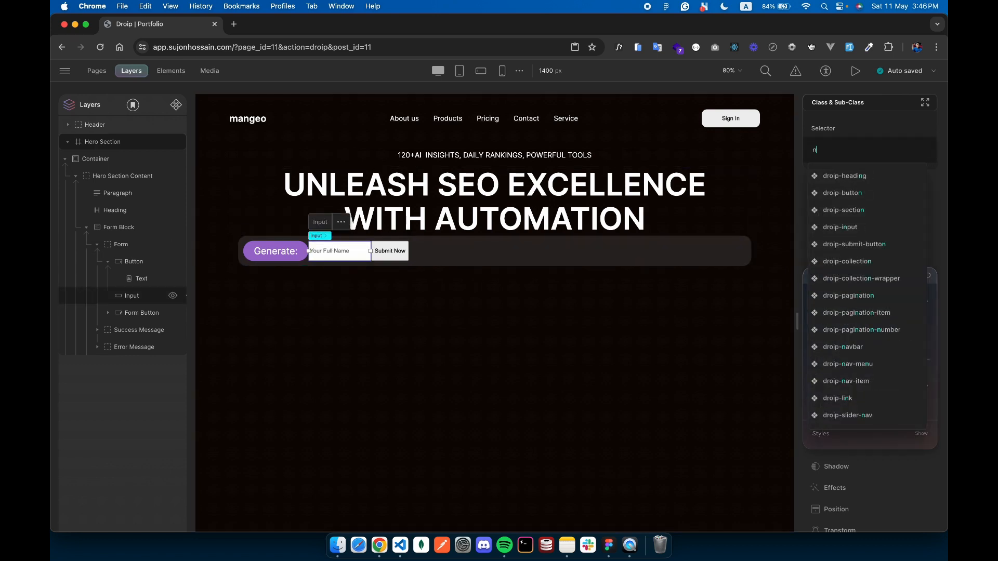
key("BackSpace")
type("search")
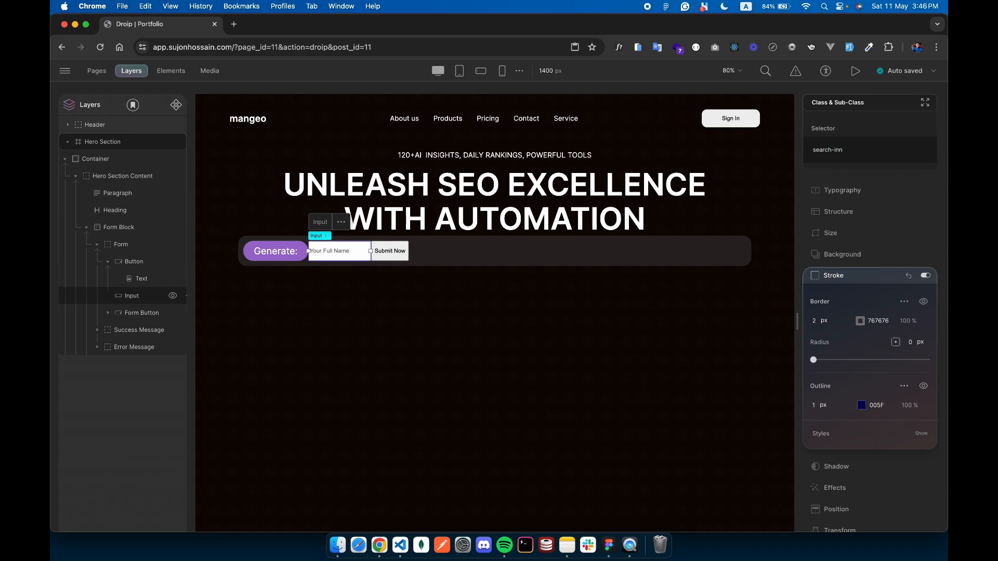
type("-input")
key("Return")
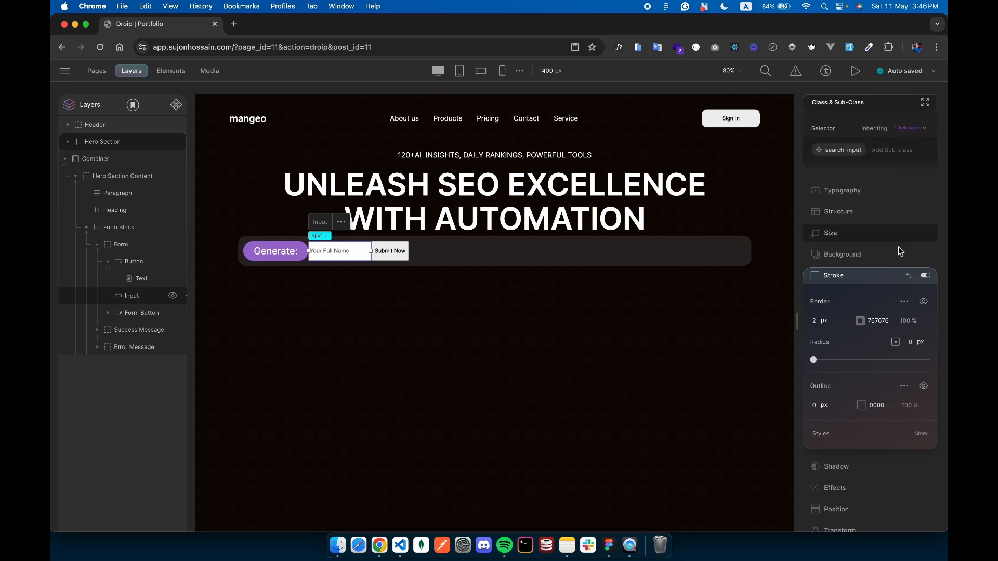
Look up the prompt text beside the Generate pill in Figma and set the Droip input's placeholder to "Type your promt"
left_click(844, 191)
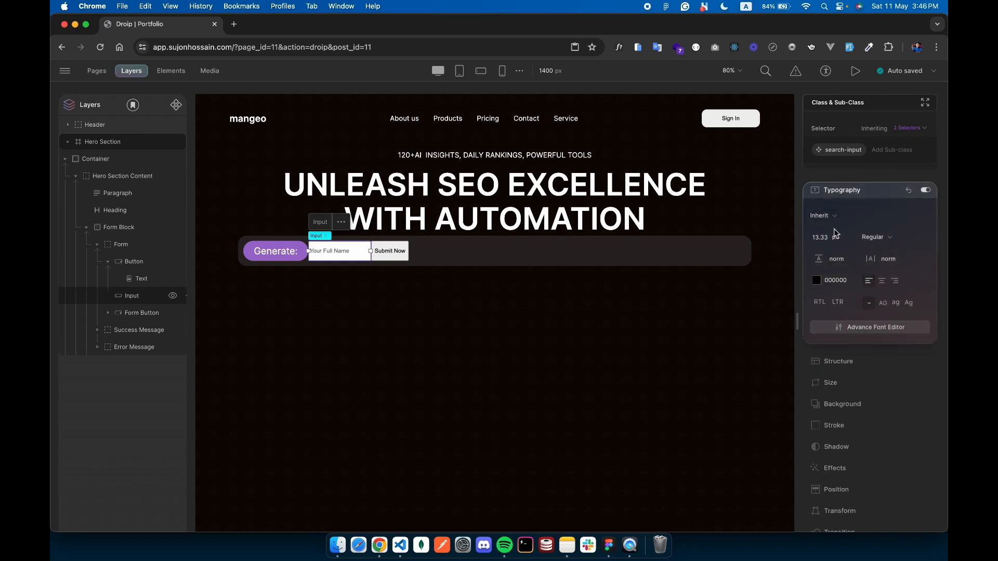
key("ctrl+Right")
scroll(448, 287, "right", 8)
left_click(446, 287)
scroll(446, 288, "down", 5)
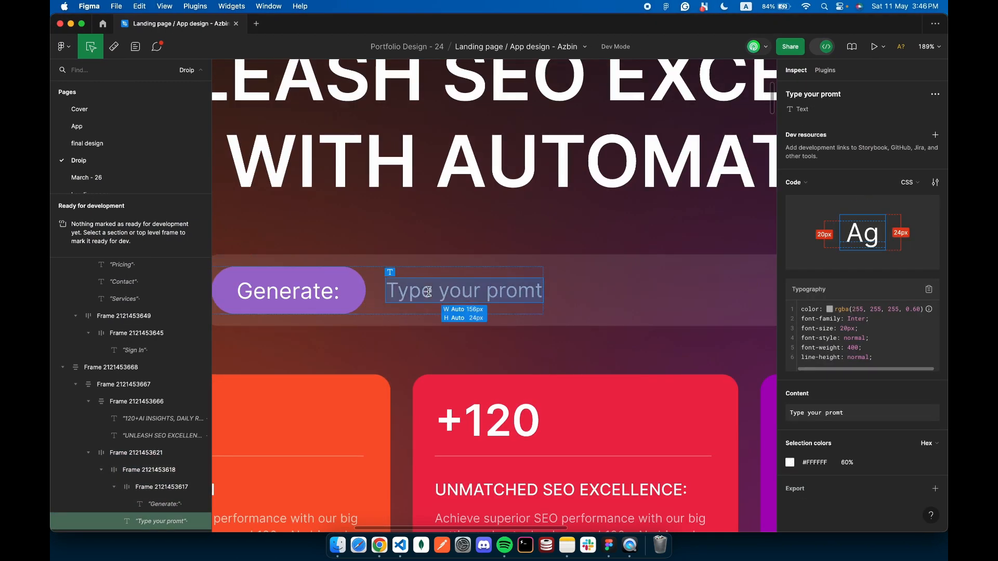
key("ctrl+Left")
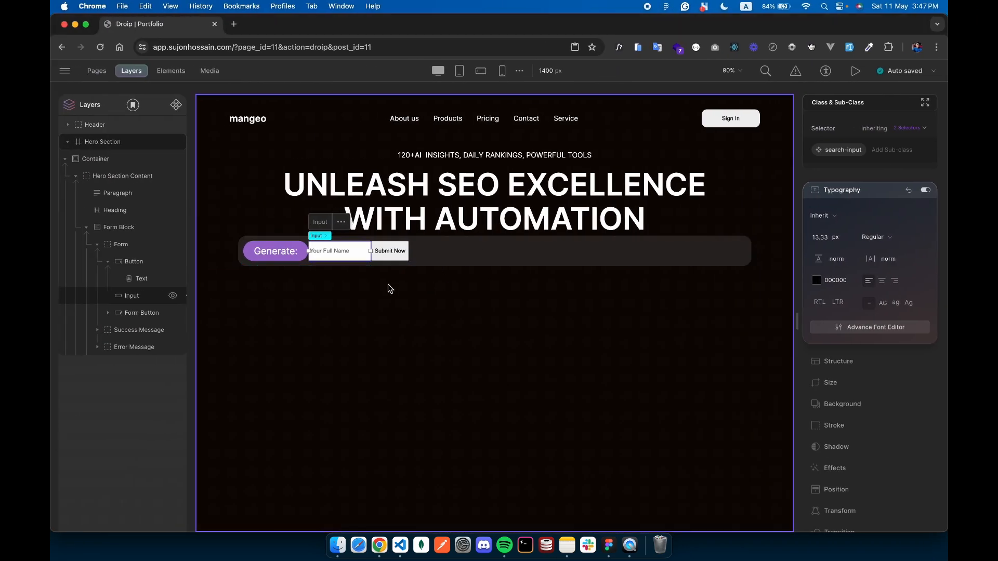
left_click(345, 226)
left_click(348, 309)
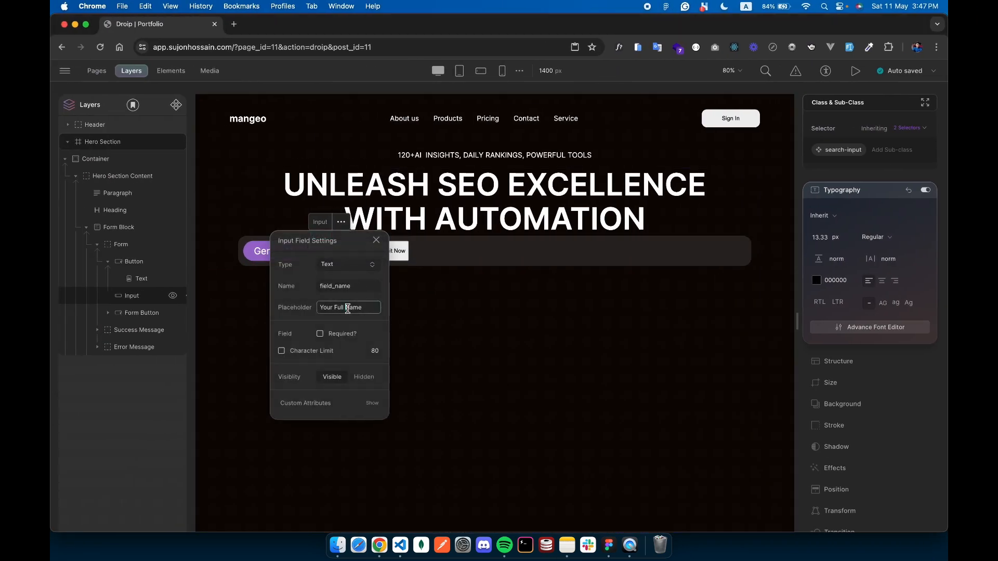
key("super+a")
type("Type your promt")
Replace the input's field name, keep its type as Text and close the field settings
double_click(328, 285)
type("s")
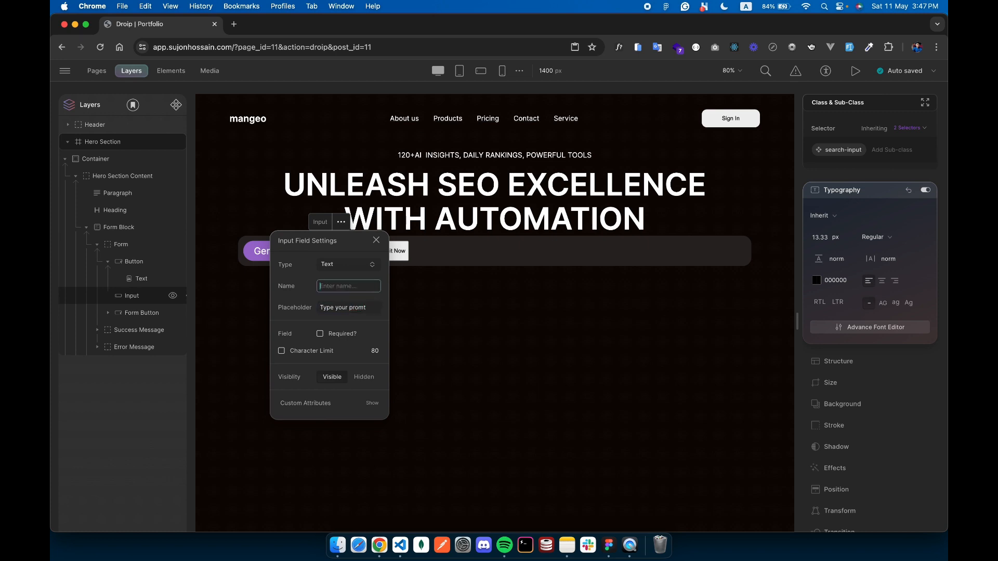
key("Return")
left_click(323, 268)
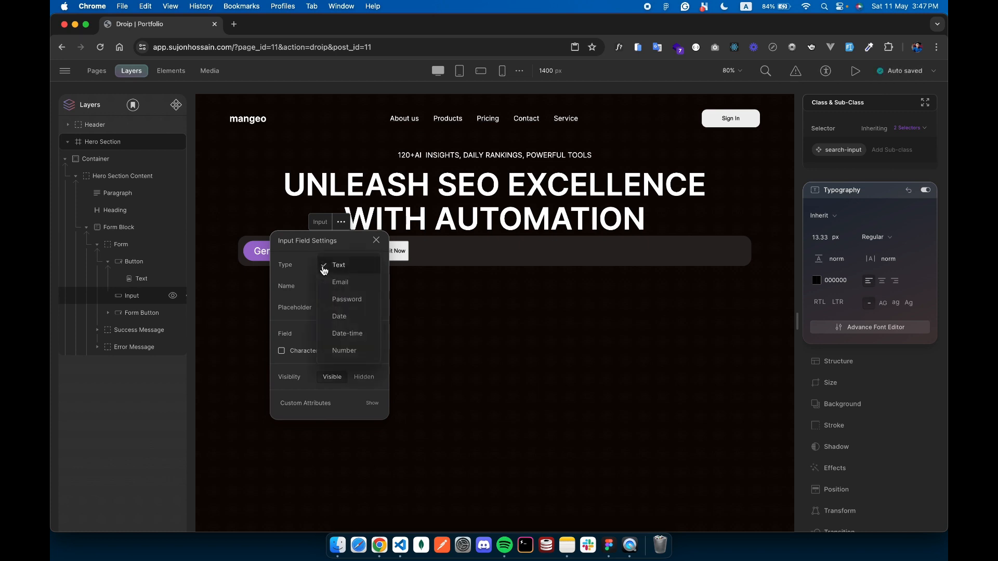
left_click(323, 268)
left_click(468, 326)
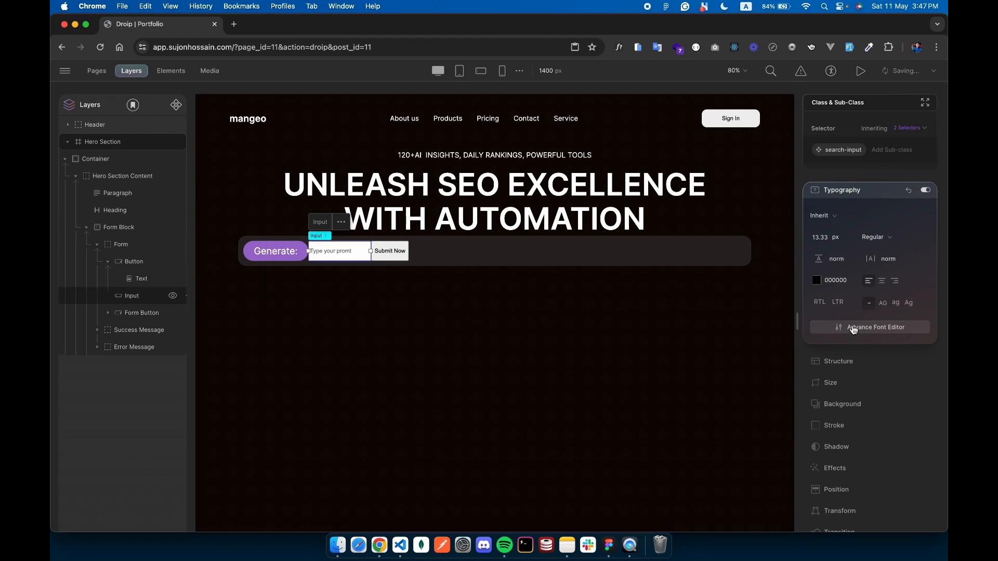
Recheck the prompt text's colour in Figma and set the Droip input's text colour to white (255, 255, 255) with reduced opacity
key("super+Tab")
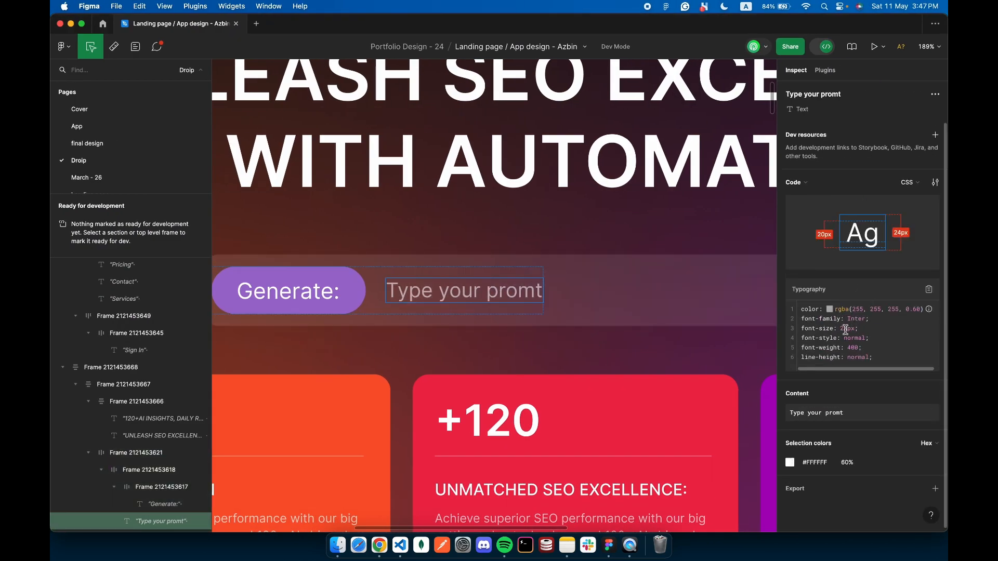
key("super+Tab")
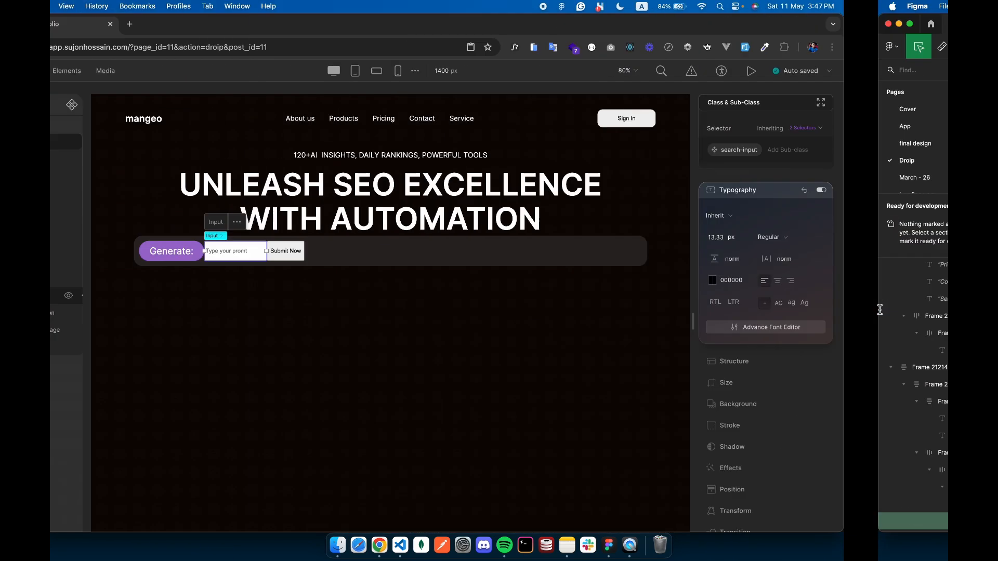
left_click(816, 282)
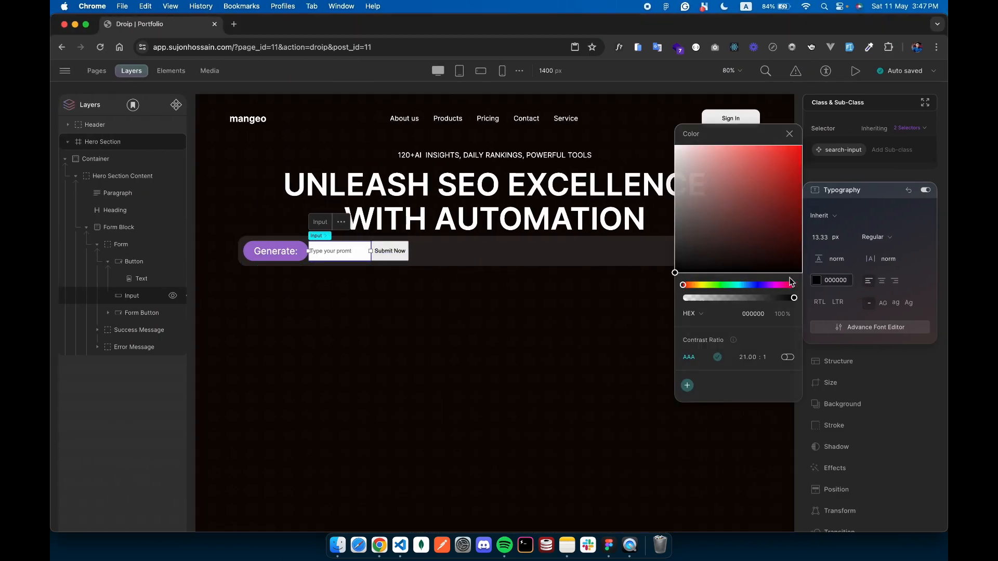
left_click_drag(691, 156, 617, 111)
left_click(693, 313)
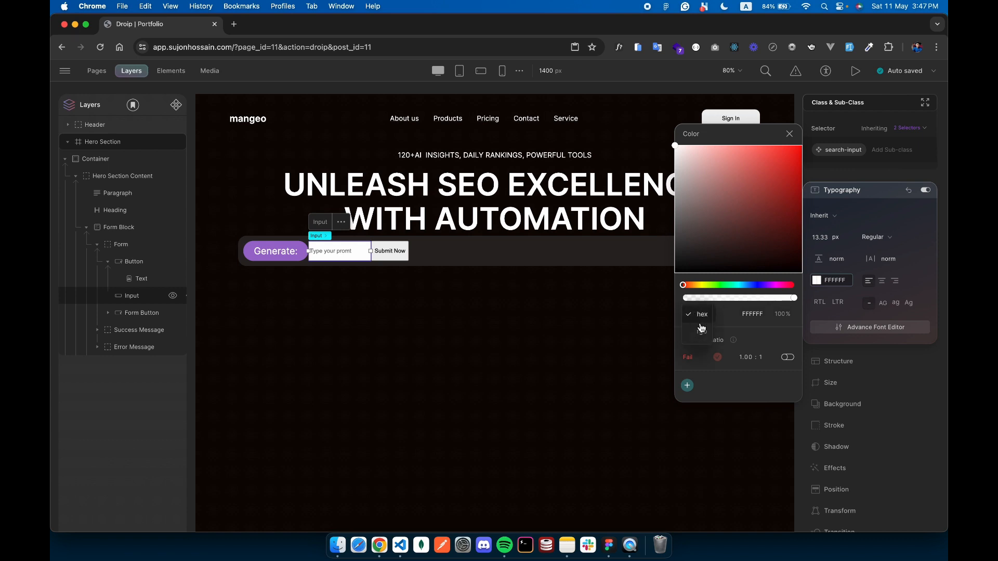
left_click(694, 336)
left_click(785, 314)
type("1")
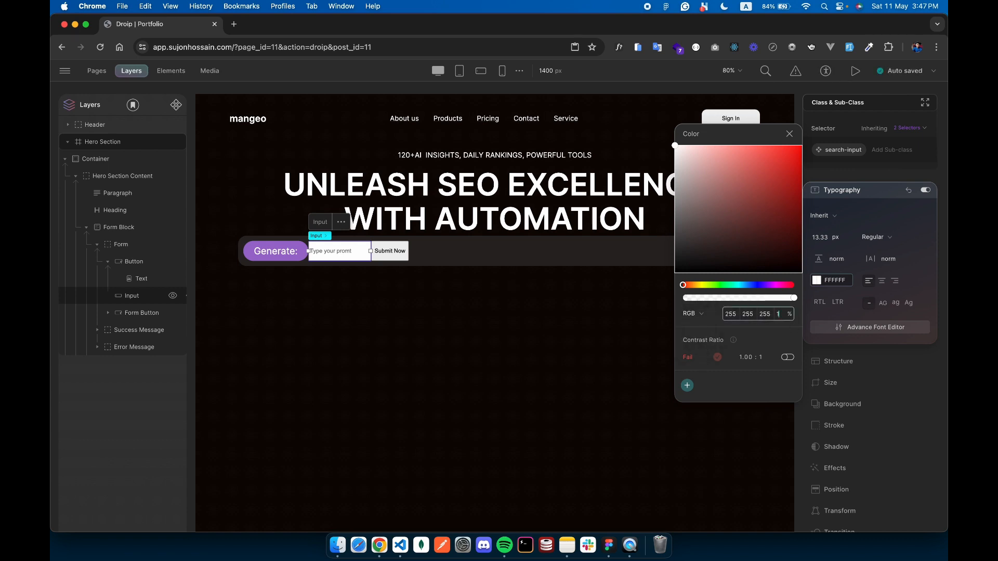
type("2")
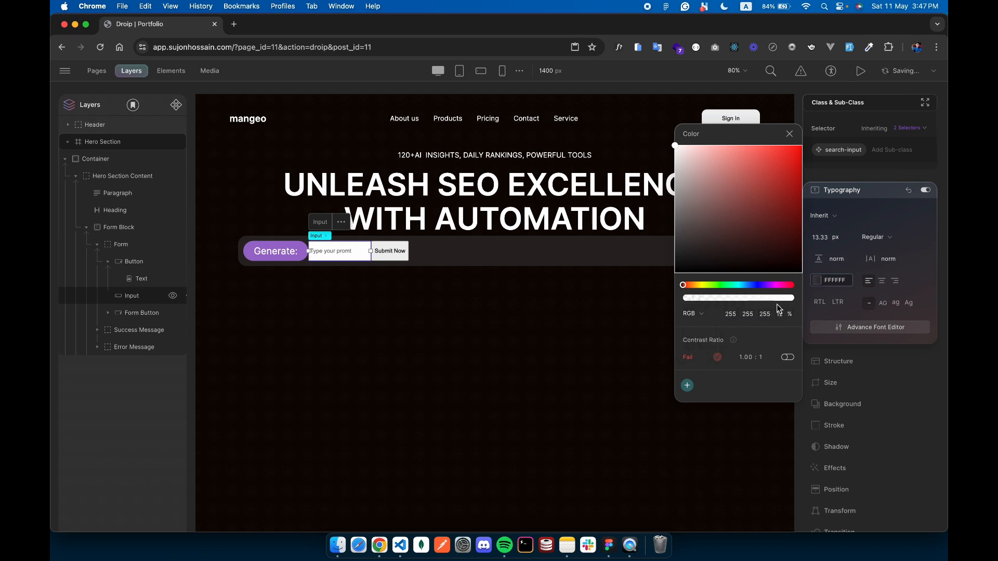
left_click(918, 255)
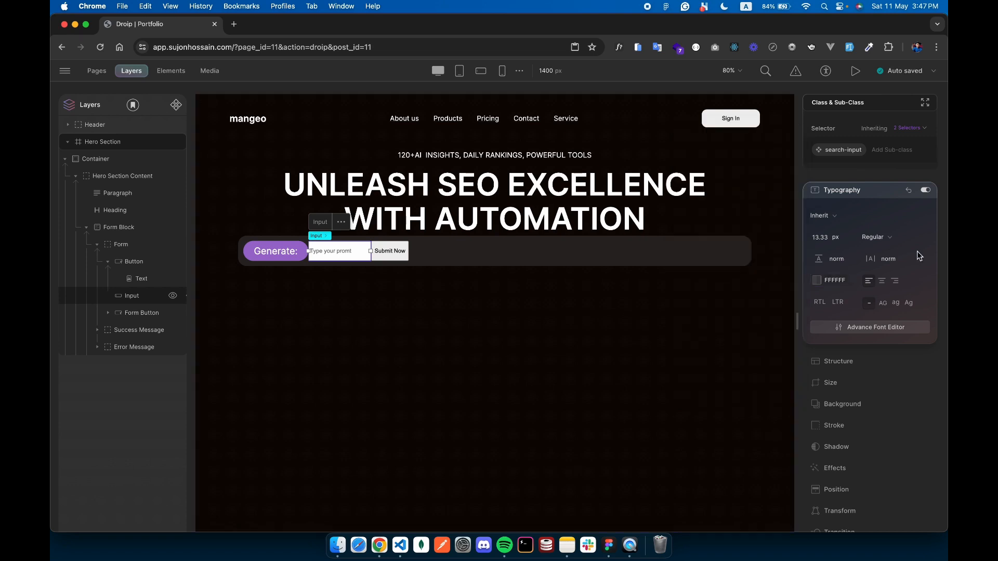
Set the input's font size to 20 px and its font family to Inter
left_click(820, 237)
type("20")
key("Return")
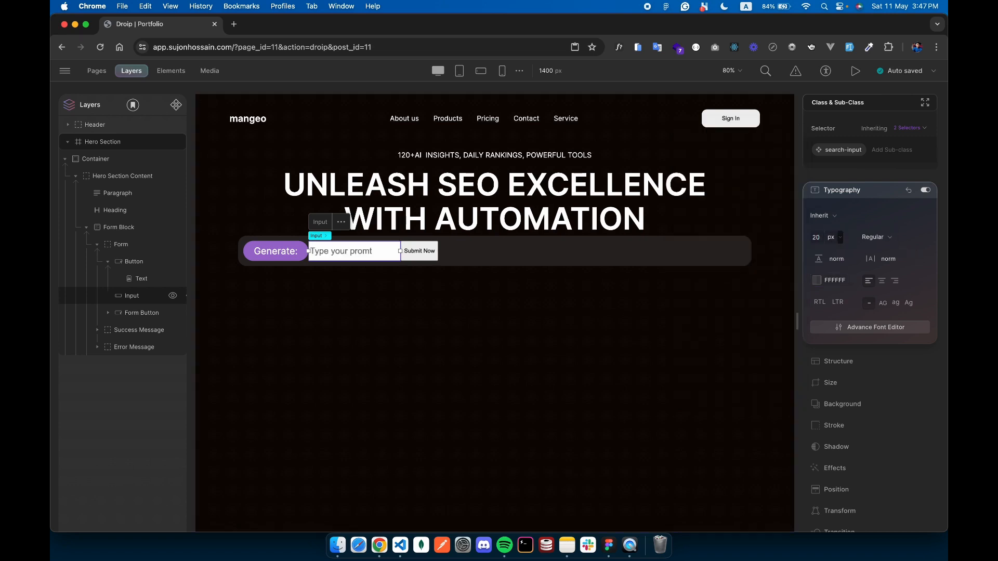
left_click(827, 217)
left_click(834, 253)
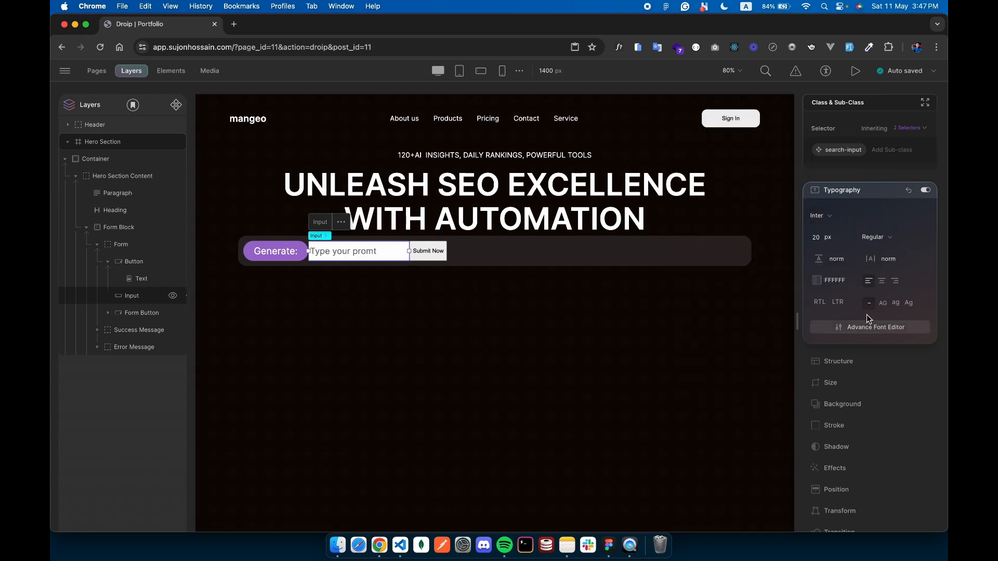
Add a solid background fill to the input and make it transparent at 0% opacity
left_click(841, 404)
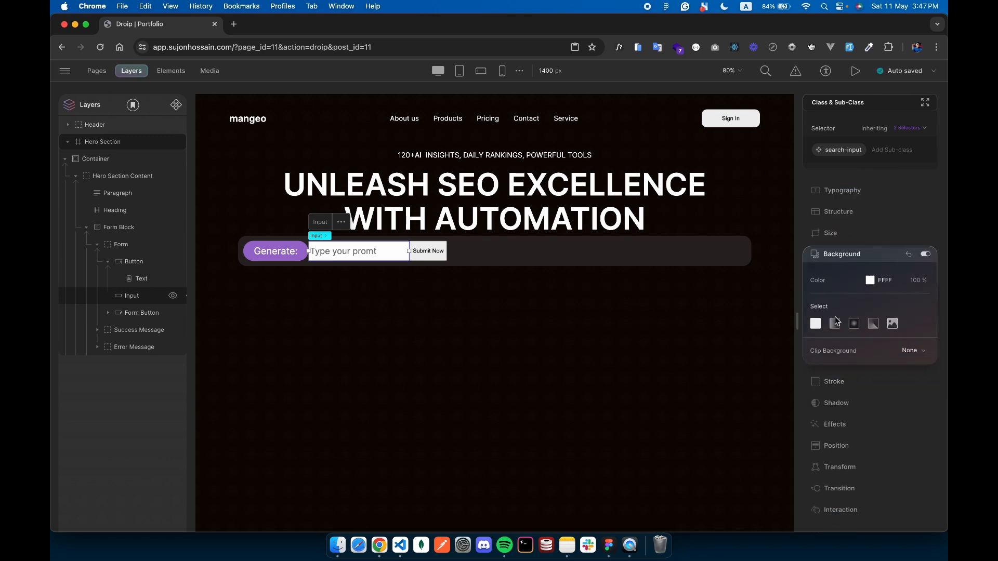
left_click(815, 323)
left_click_drag(794, 423, 535, 398)
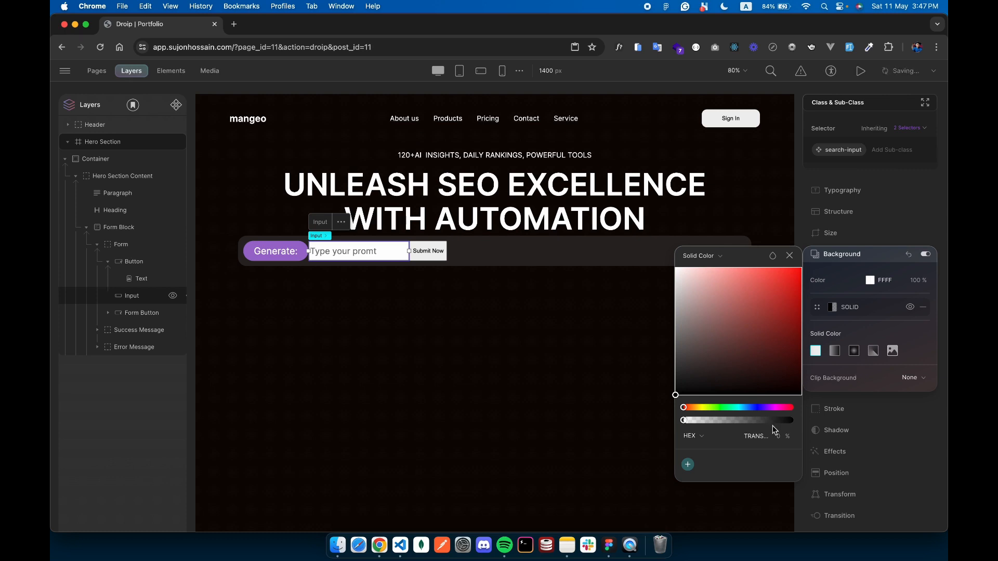
left_click_drag(722, 394, 608, 214)
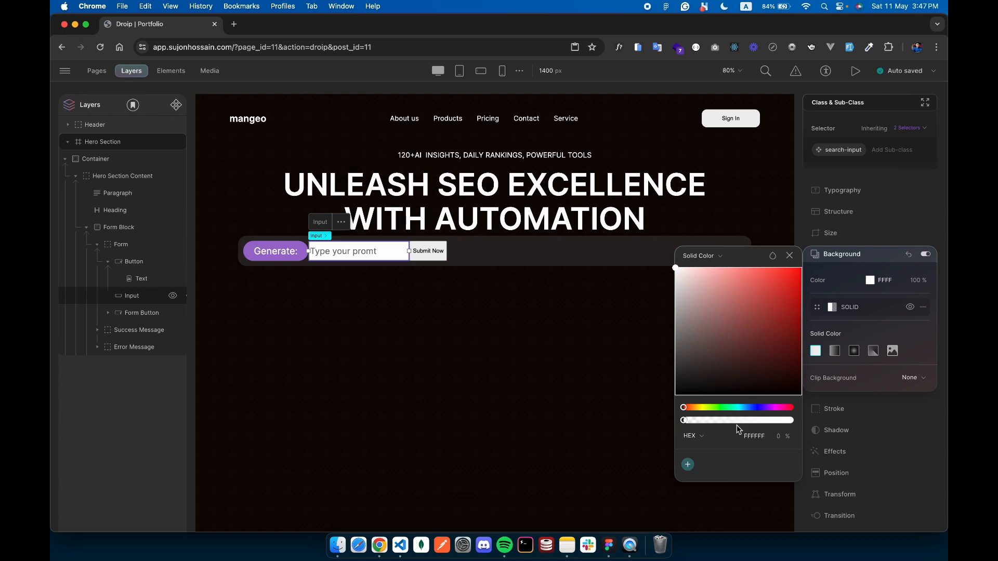
left_click(751, 326)
left_click_drag(755, 326, 572, 440)
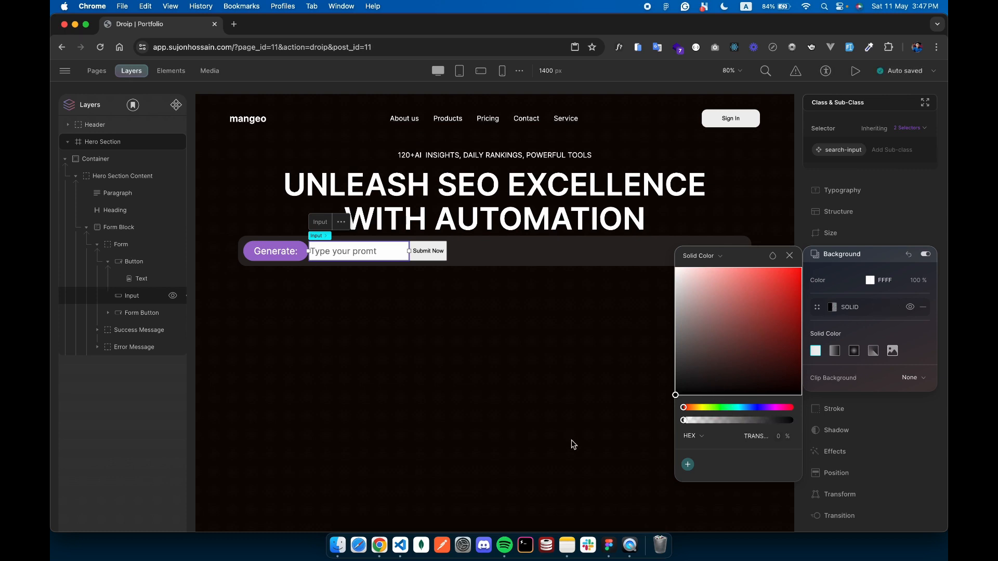
left_click(355, 406)
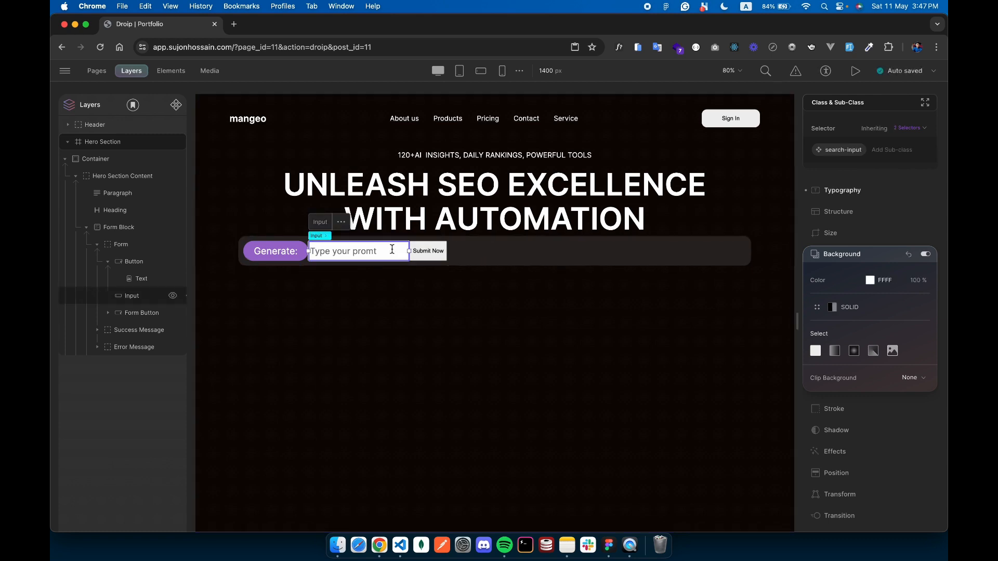
Set the prompt input's border width and outline width to 0 px
left_click(879, 412)
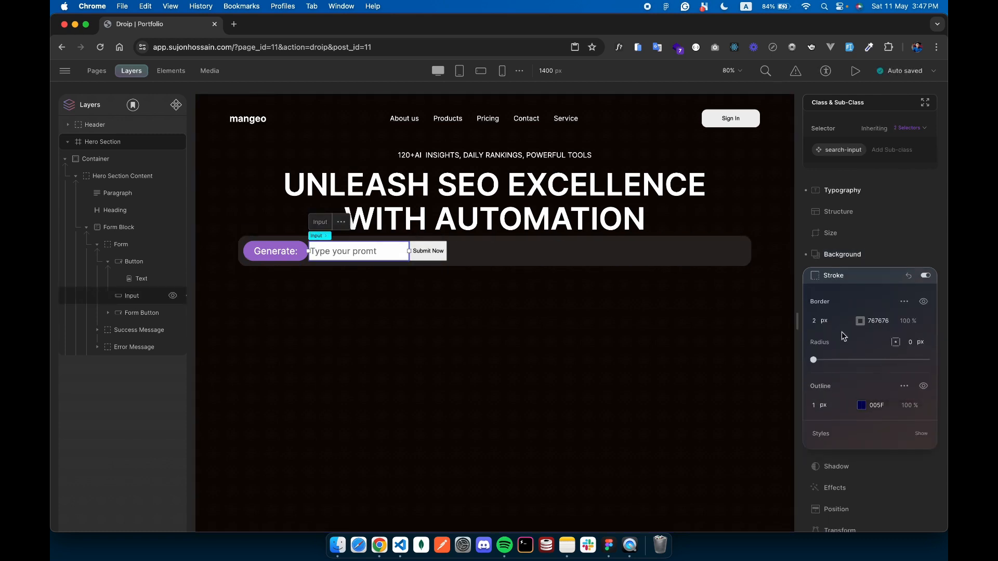
left_click(815, 321)
type("0")
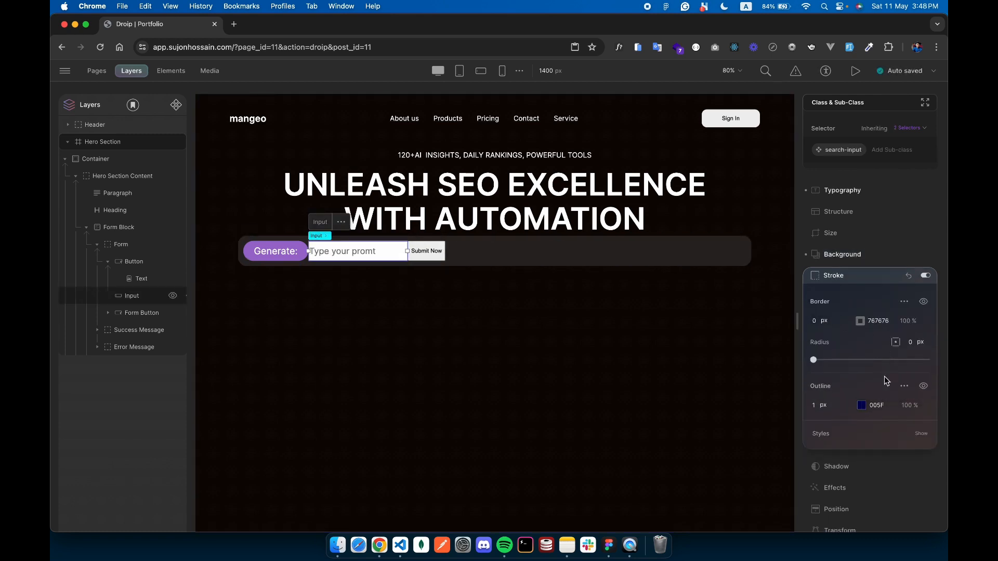
left_click(919, 434)
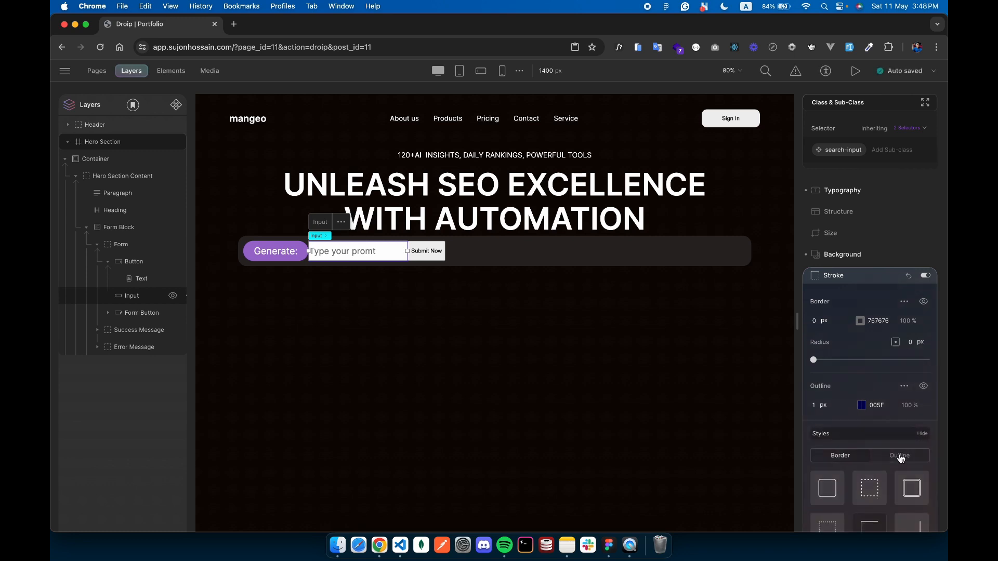
left_click(899, 455)
scroll(899, 450, "down", 2)
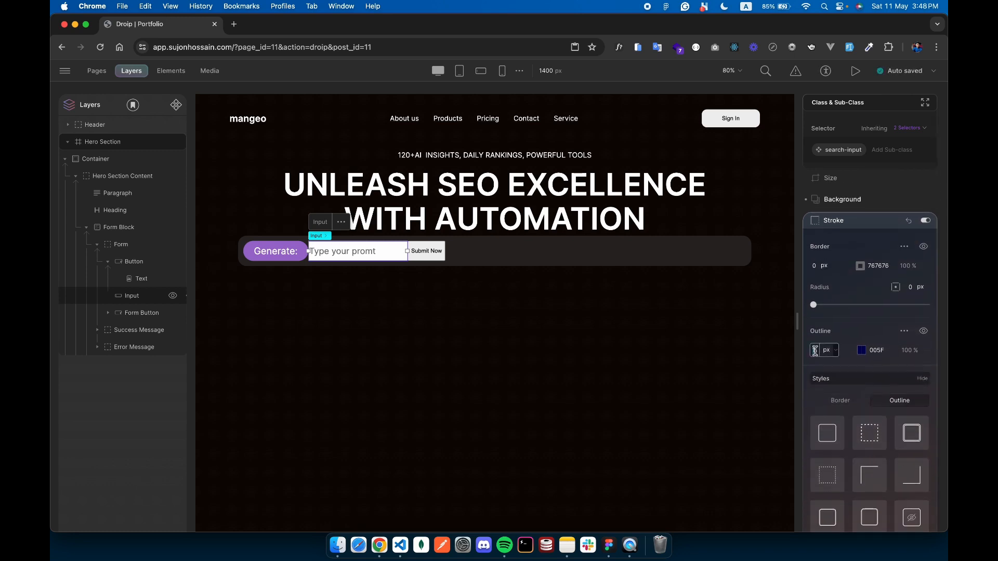
left_click(488, 306)
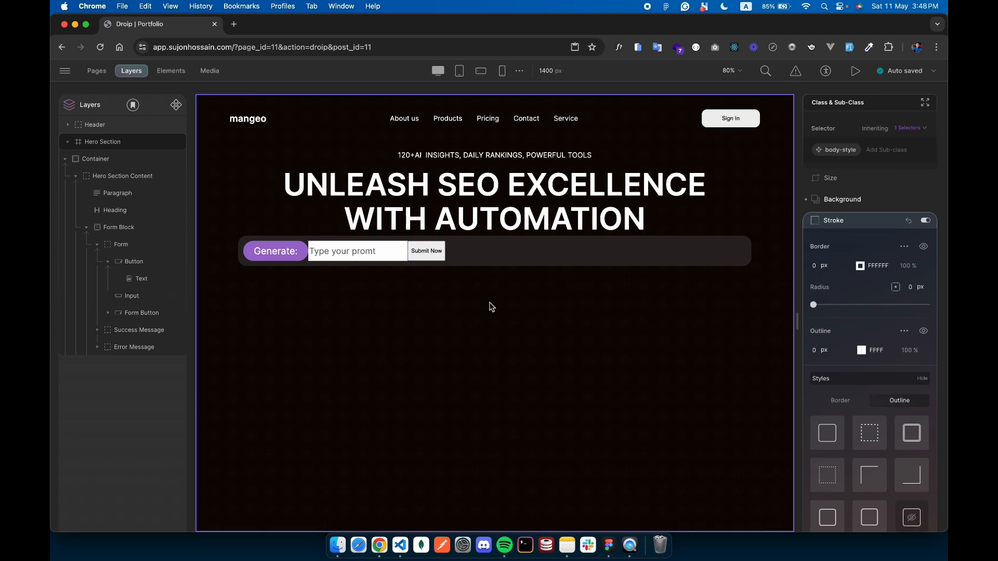
Make the prompt input's base background colour fully transparent
left_click(366, 246)
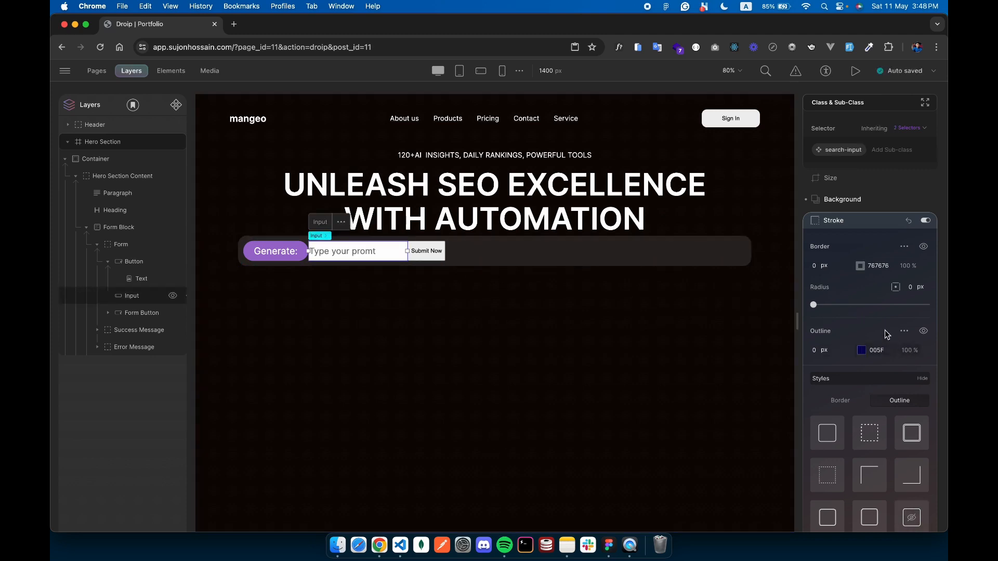
left_click(826, 229)
left_click(842, 254)
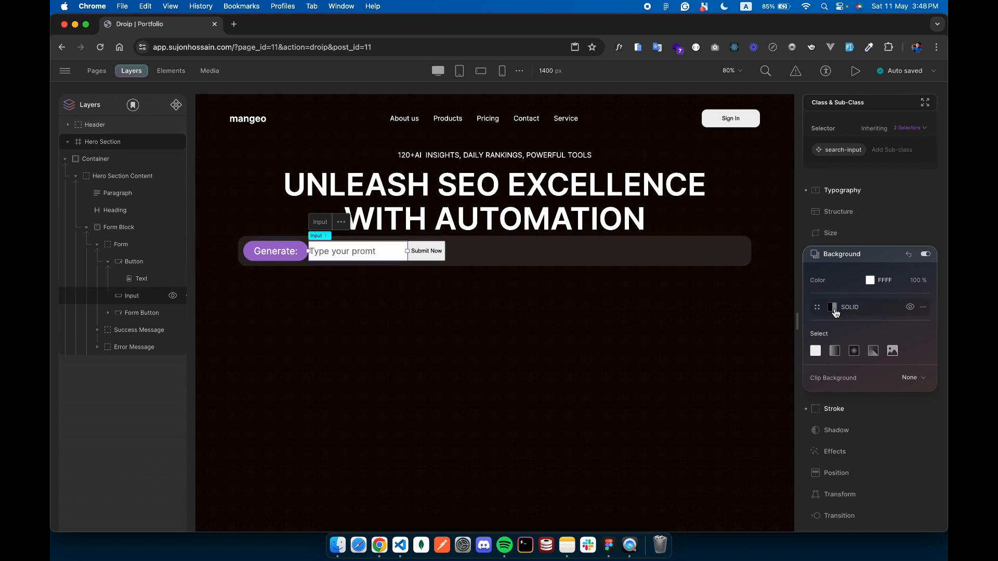
left_click(918, 281)
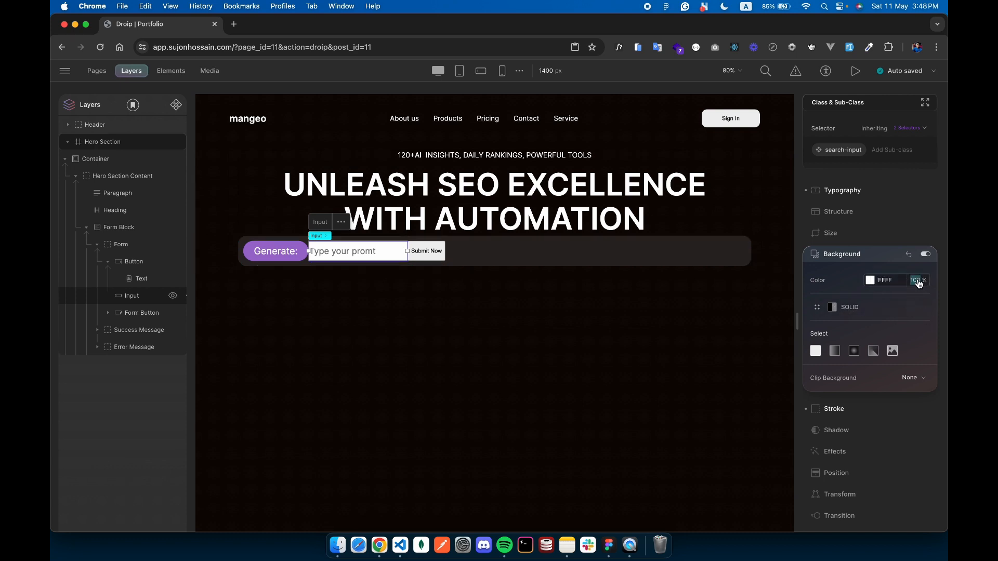
left_click(870, 281)
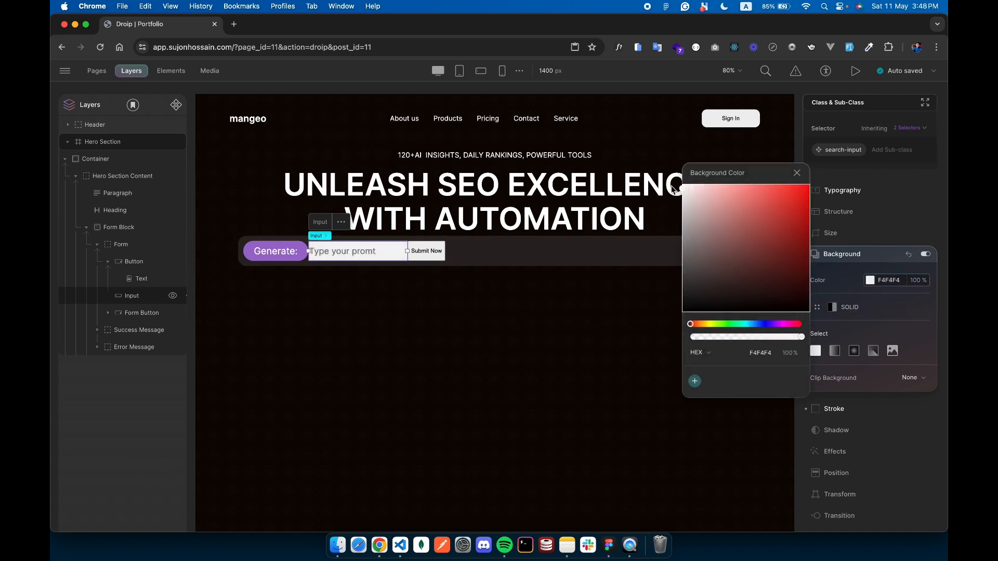
left_click_drag(801, 341, 475, 341)
left_click(409, 326)
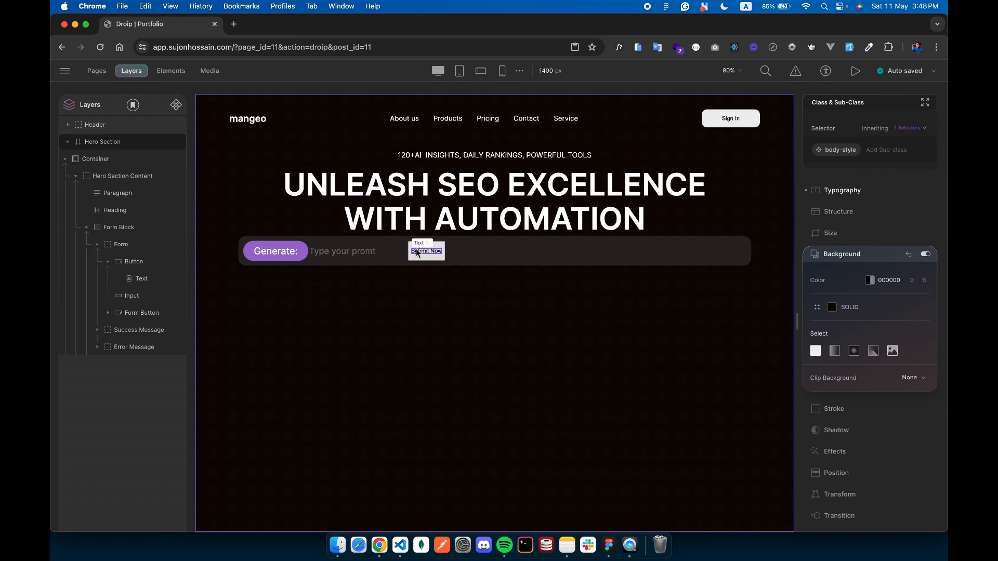
Check the prompt form's submit button in Figma and change the Droip form button's text to Build
left_click(435, 262)
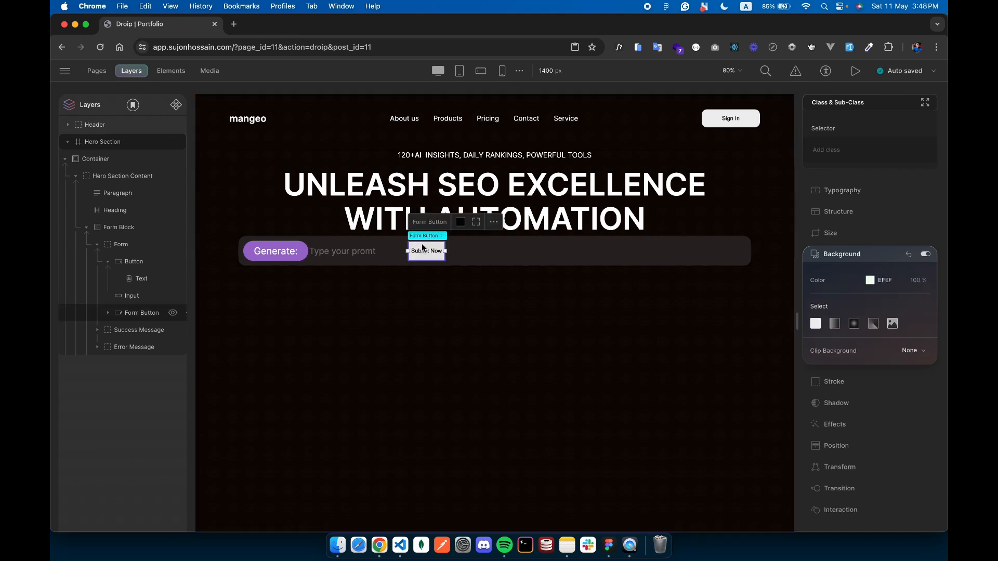
left_click(609, 556)
scroll(692, 368, "down", 5)
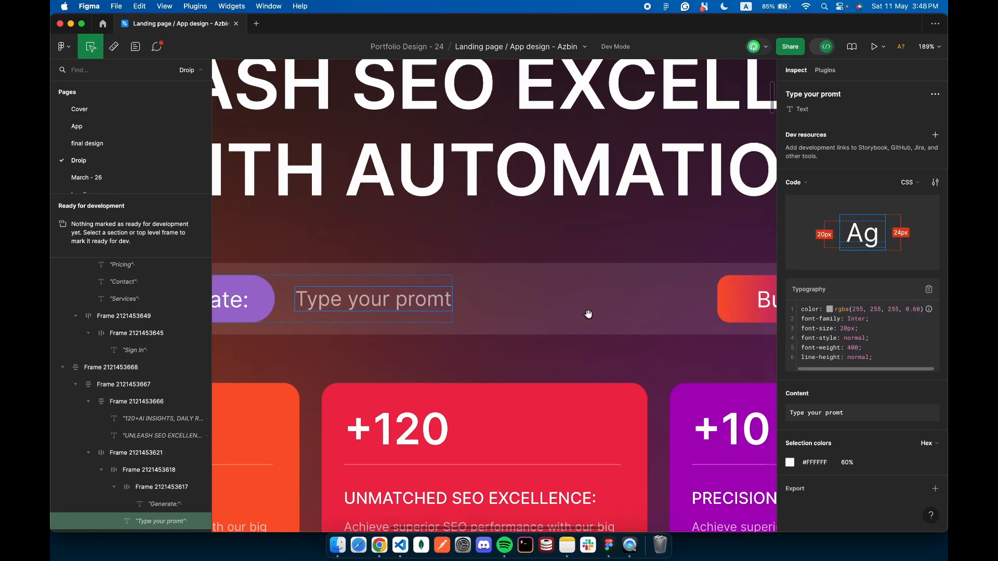
left_click(530, 305)
key("super+Tab")
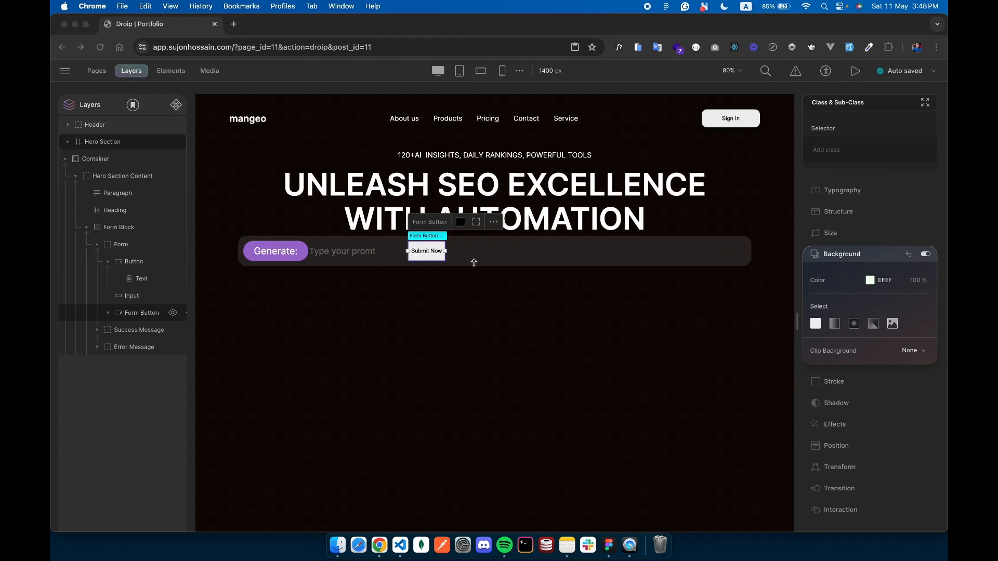
double_click(425, 251)
type("Build")
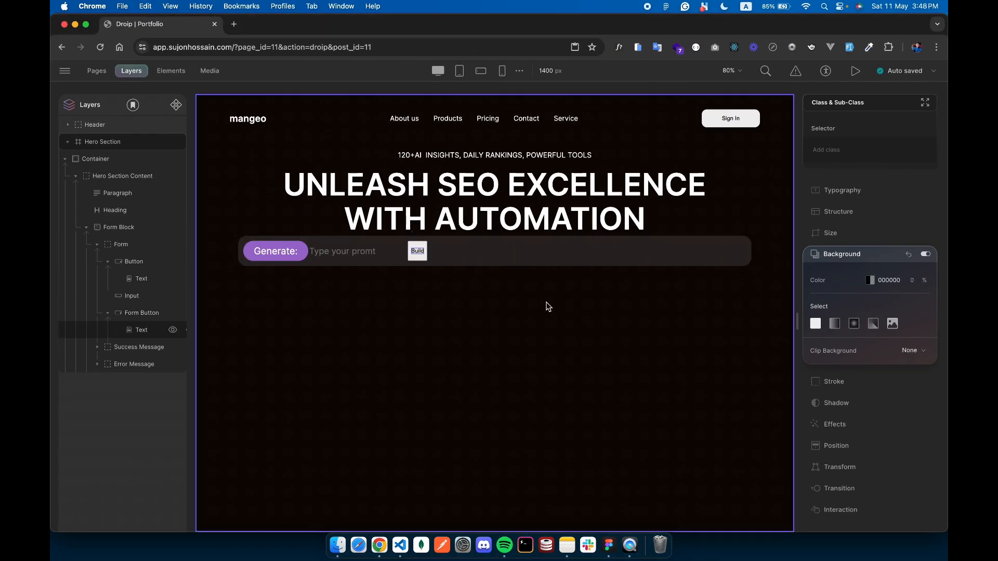
Assign a new submit-button class to the Build text inside the form button
left_click(416, 247)
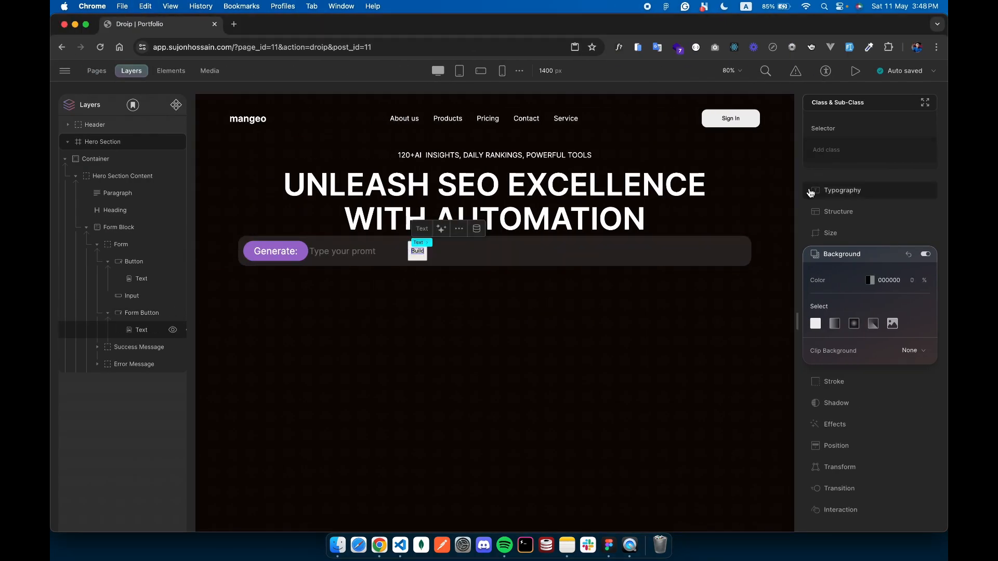
left_click(820, 153)
type("submit")
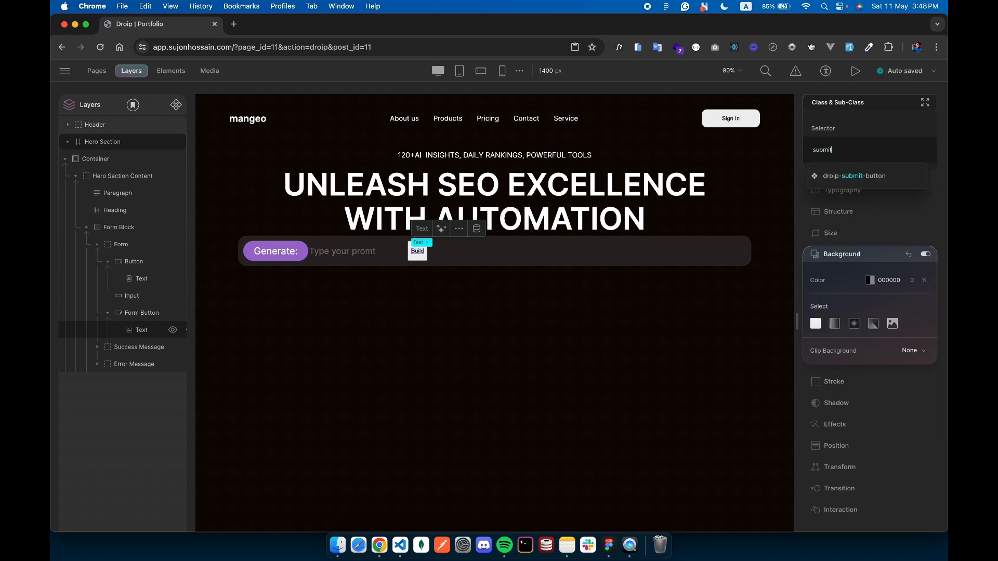
type("-but")
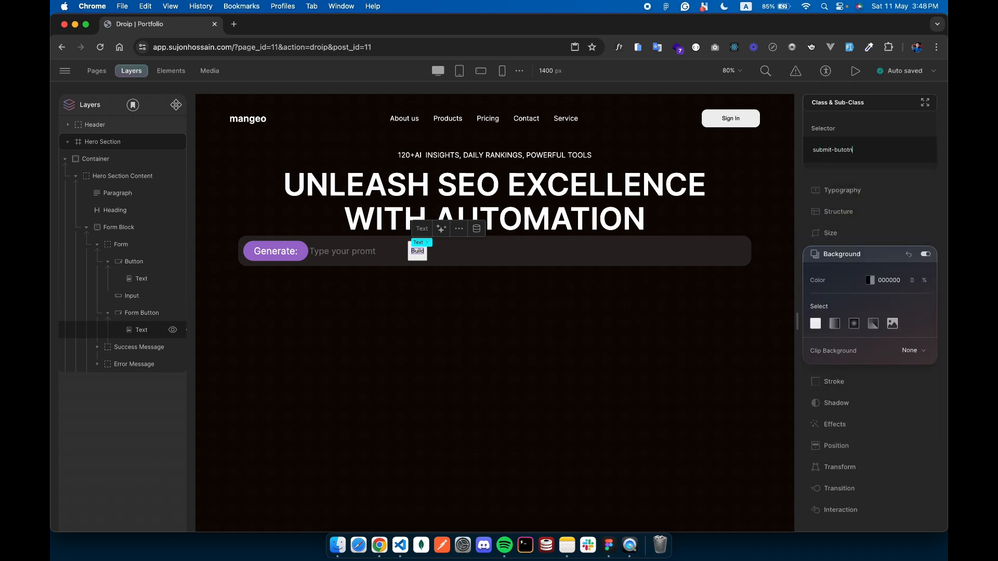
type("t")
key("Return")
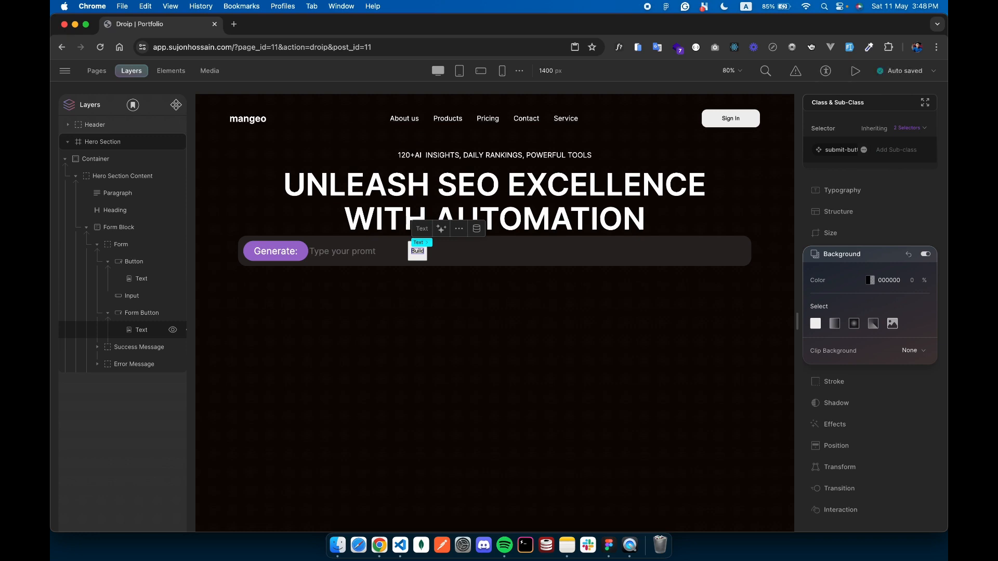
Inspect the Build button's frame in Figma and apply the existing button class to the Droip form button
left_click(478, 258)
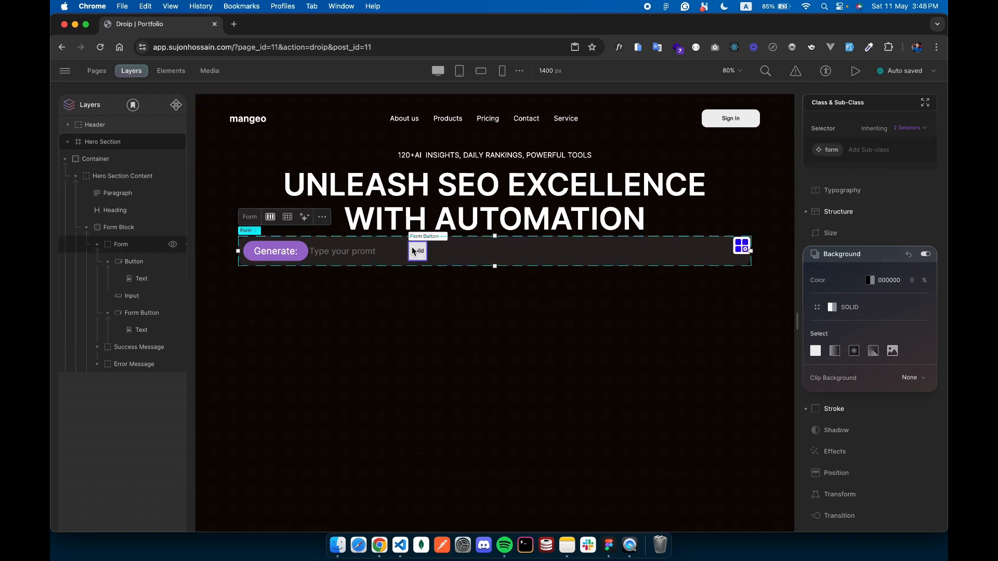
left_click(415, 249)
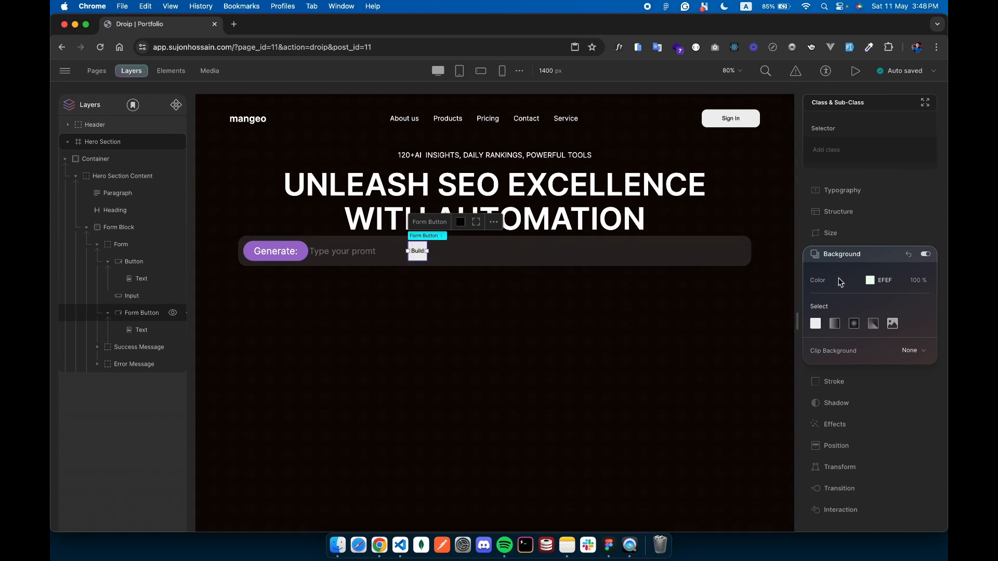
key("super+Tab")
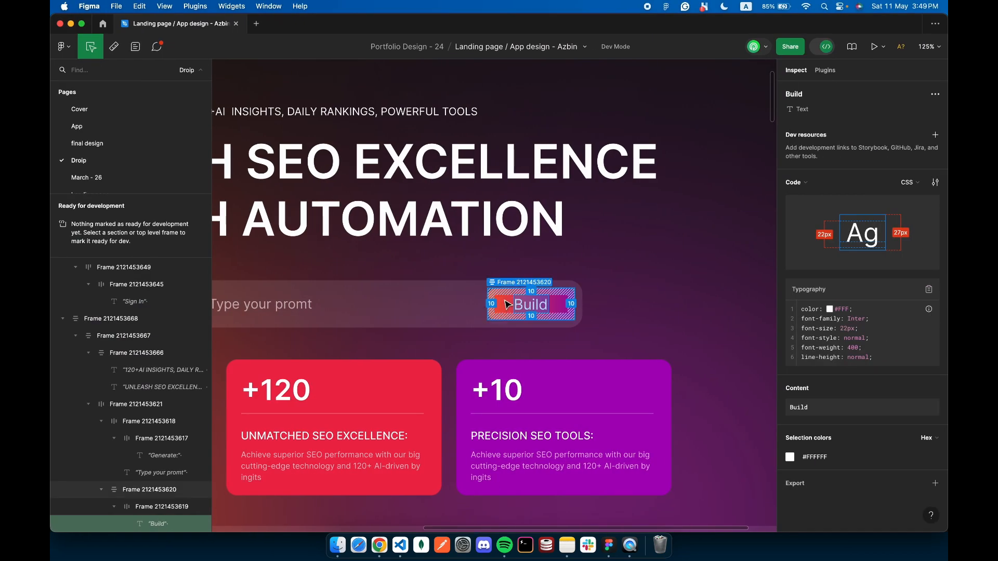
left_click(505, 304)
key("super+Tab")
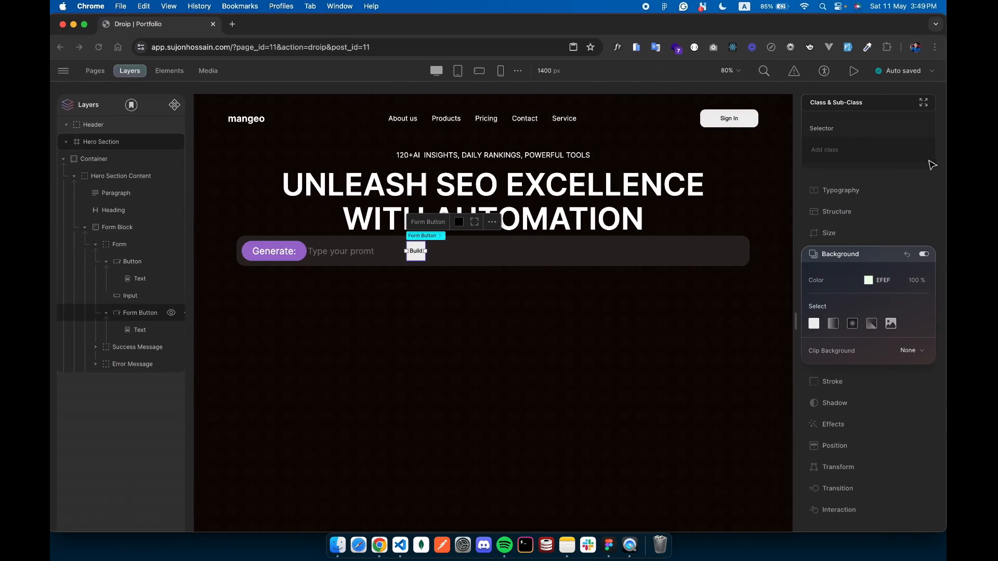
left_click(836, 150)
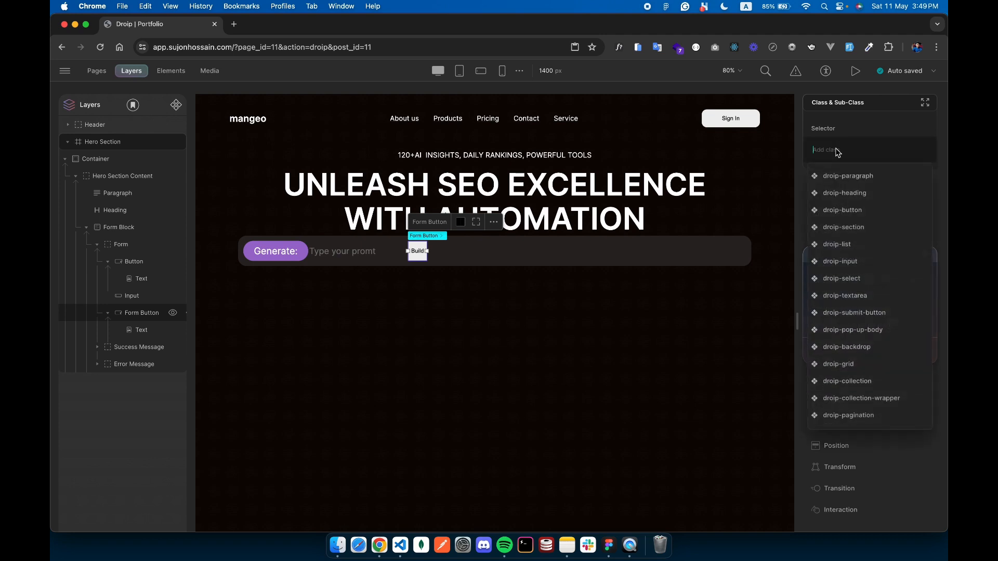
type("button")
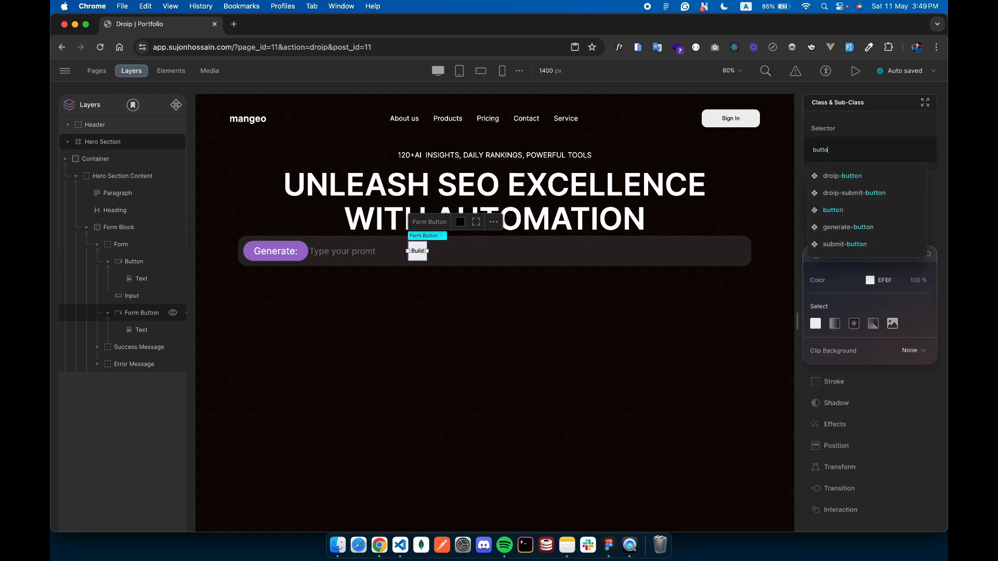
left_click(867, 211)
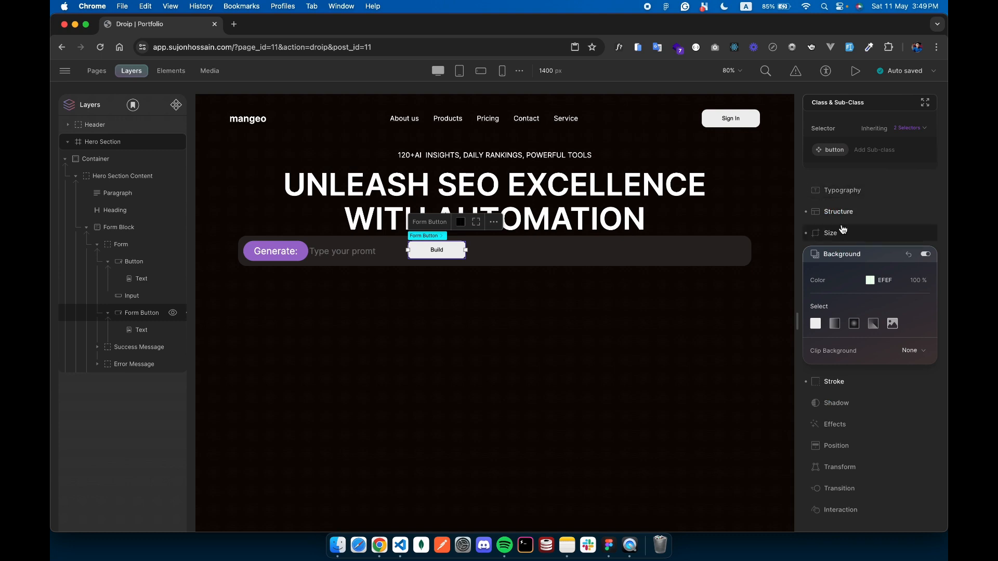
Set the button class's width to auto
left_click(842, 212)
left_click(832, 214)
left_click(834, 236)
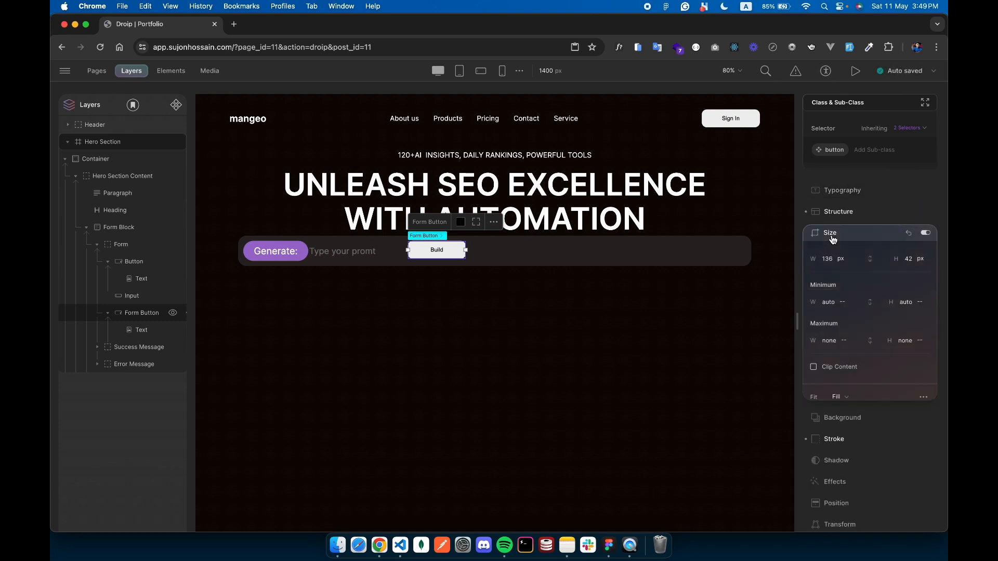
left_click(828, 260)
type("auto")
key("Return")
Set the button class's left and right padding to 25 px each
left_click(837, 212)
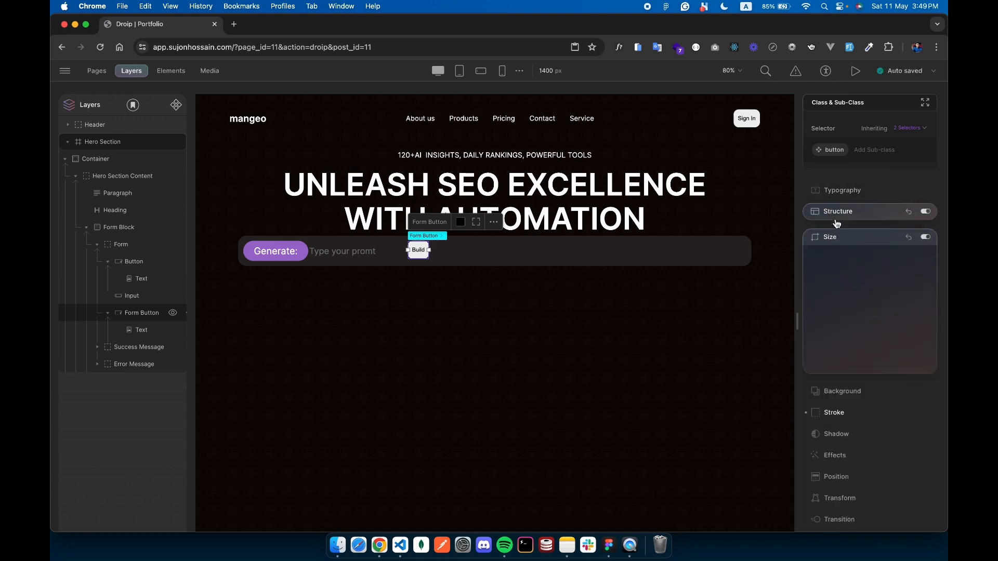
left_click(855, 320)
type("2")
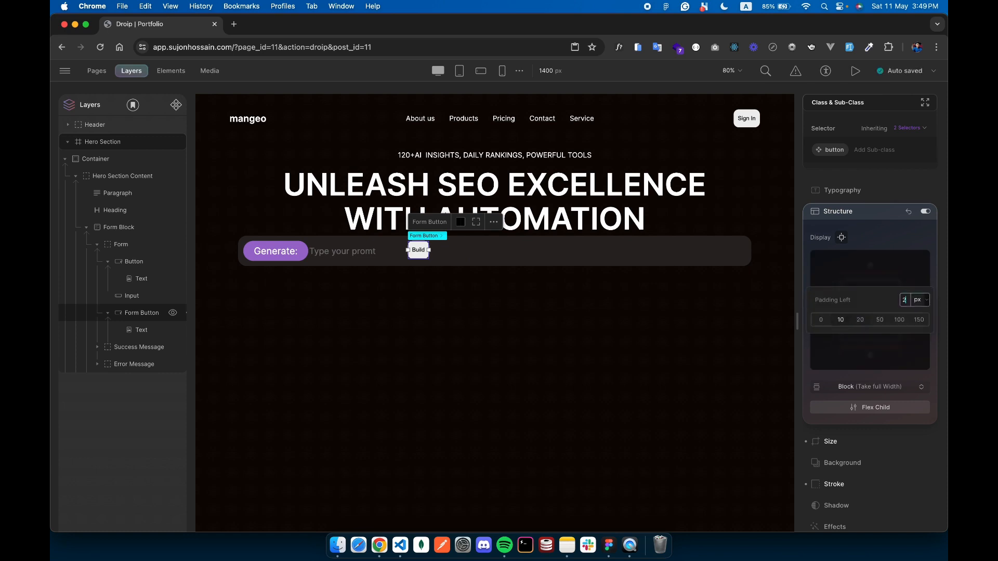
type("5")
key("Return")
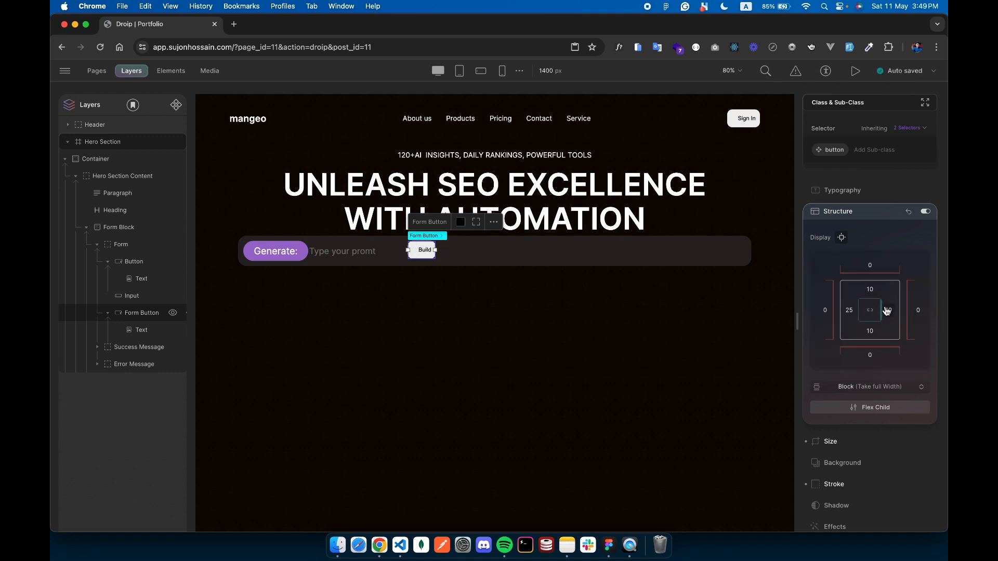
left_click(887, 310)
type("25")
key("Return")
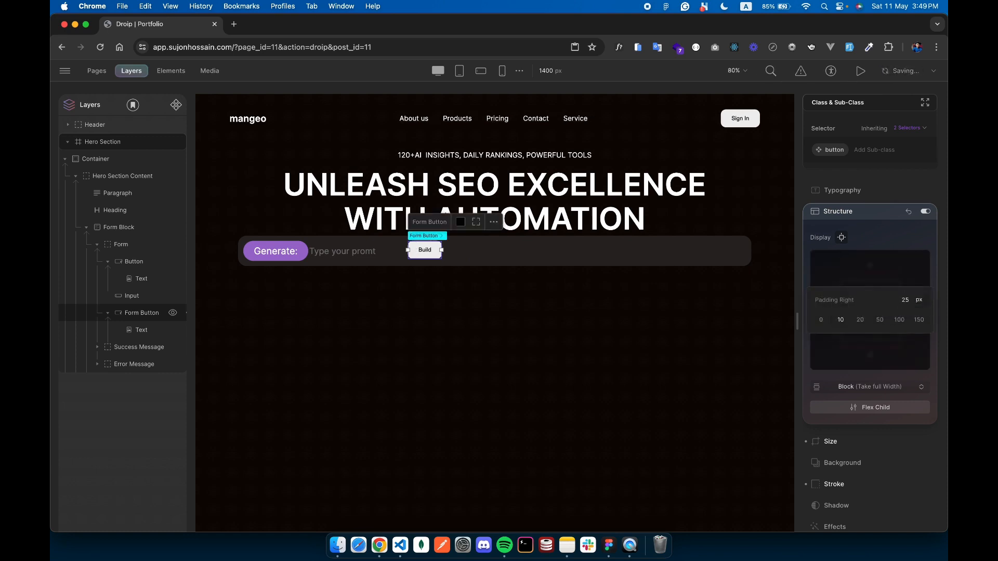
Set the button class's height to auto
left_click(834, 214)
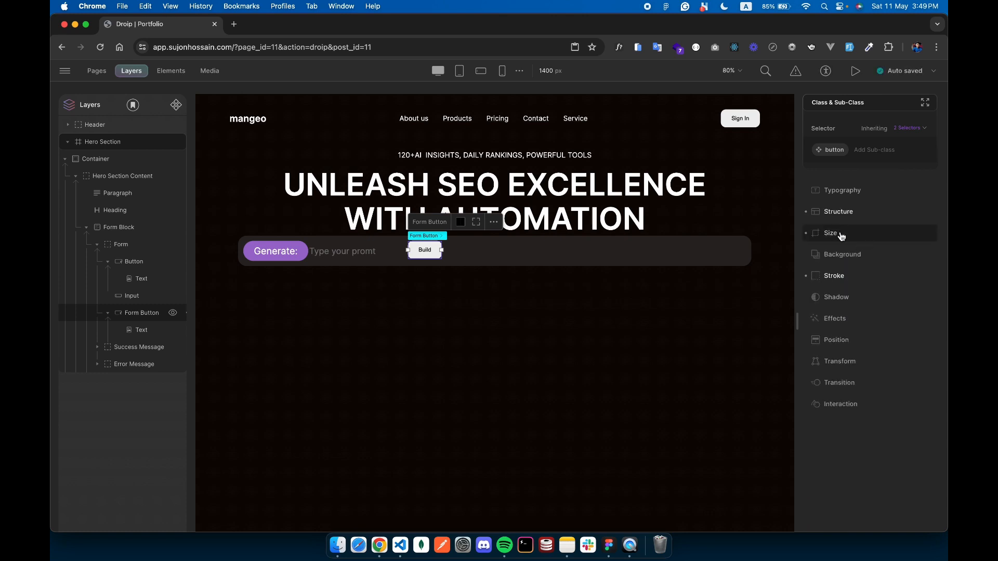
left_click(831, 234)
left_click(907, 259)
type("au")
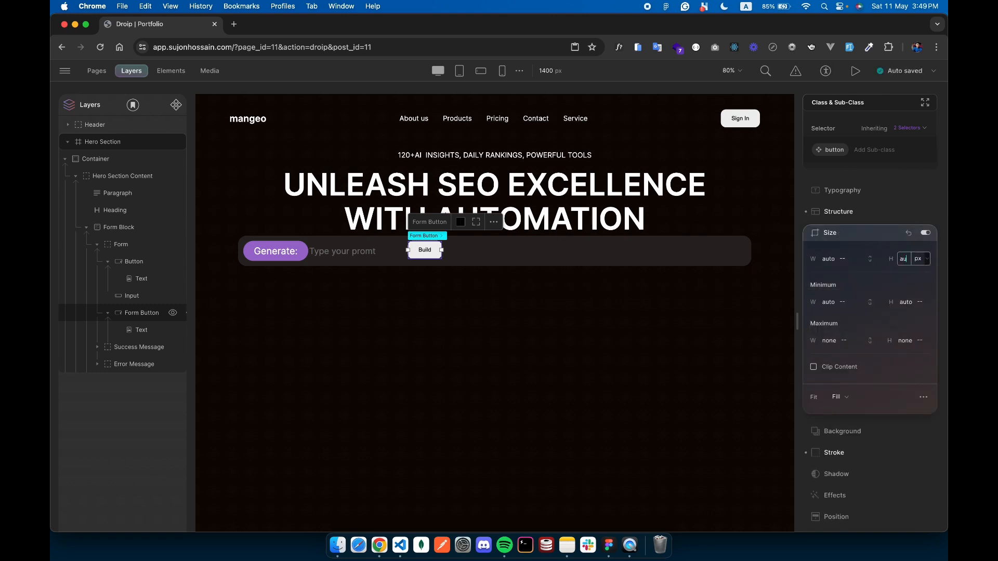
type("to")
key("Return")
Inspect the Build label's typography and its spacing inside the button in the Figma design
left_click(837, 212)
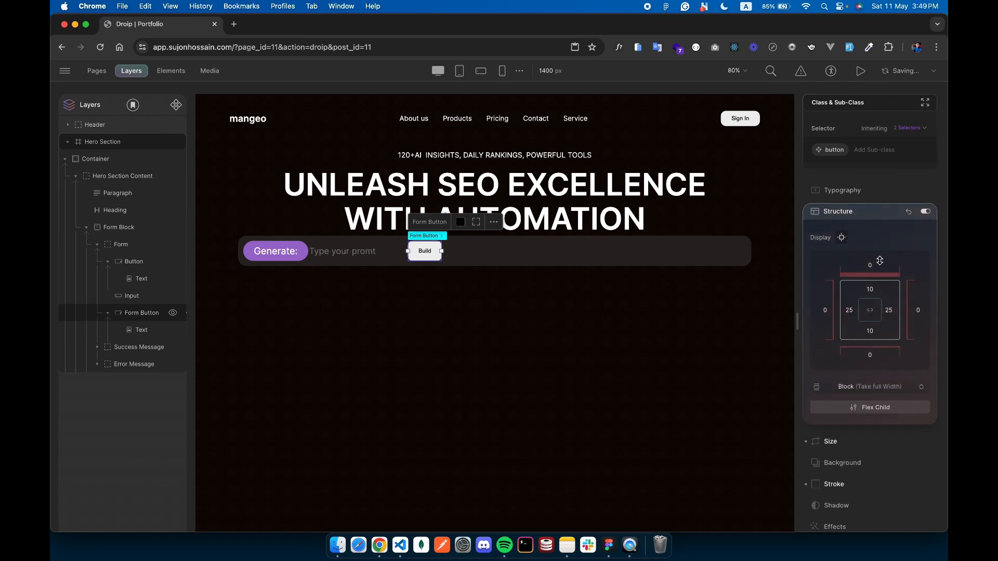
left_click(609, 546)
scroll(569, 279, "up", 5)
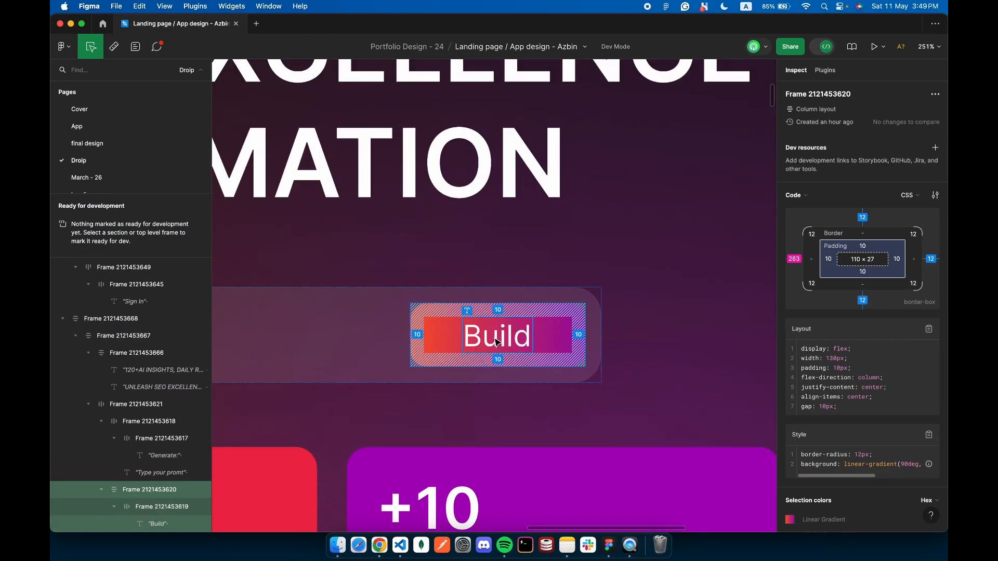
left_click(497, 341)
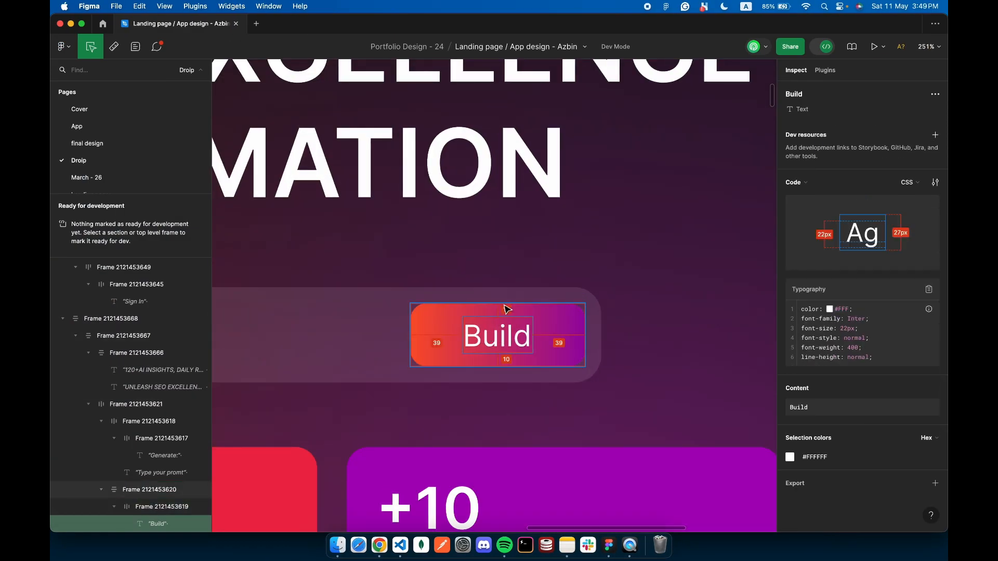
left_click(380, 545)
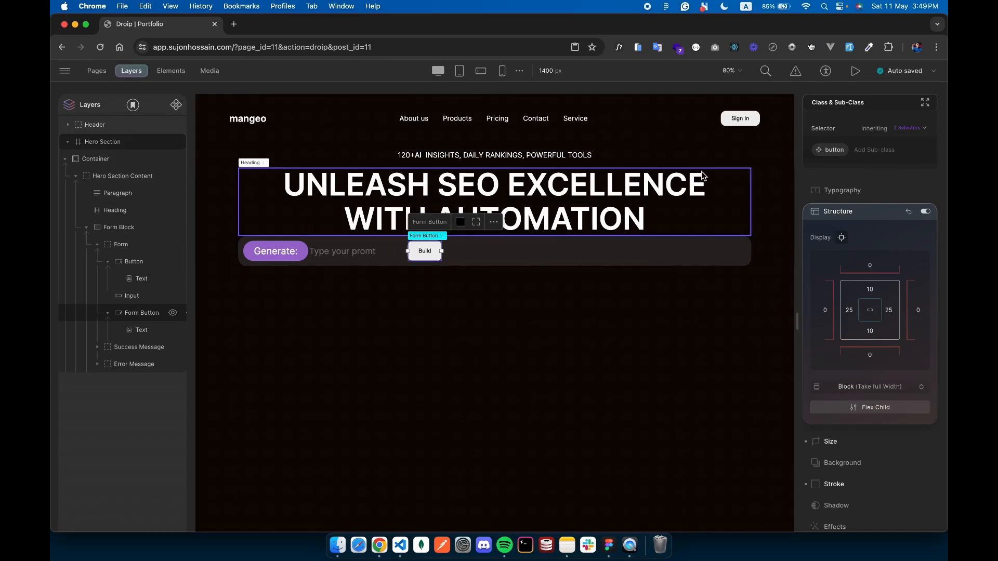
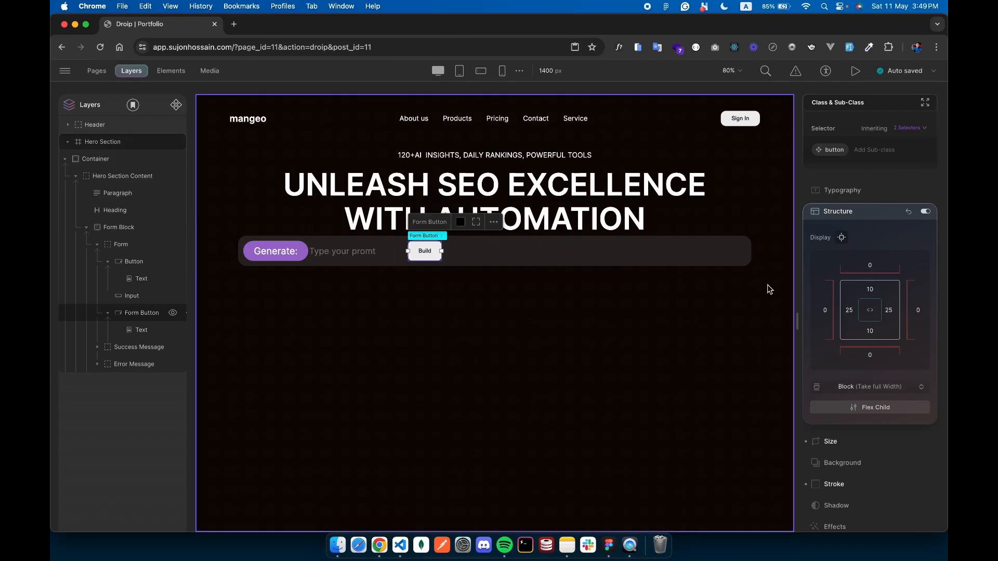
Inspect the Build button frame's border radius and gradient background code in Figma
left_click(819, 218)
left_click(835, 282)
left_click(835, 283)
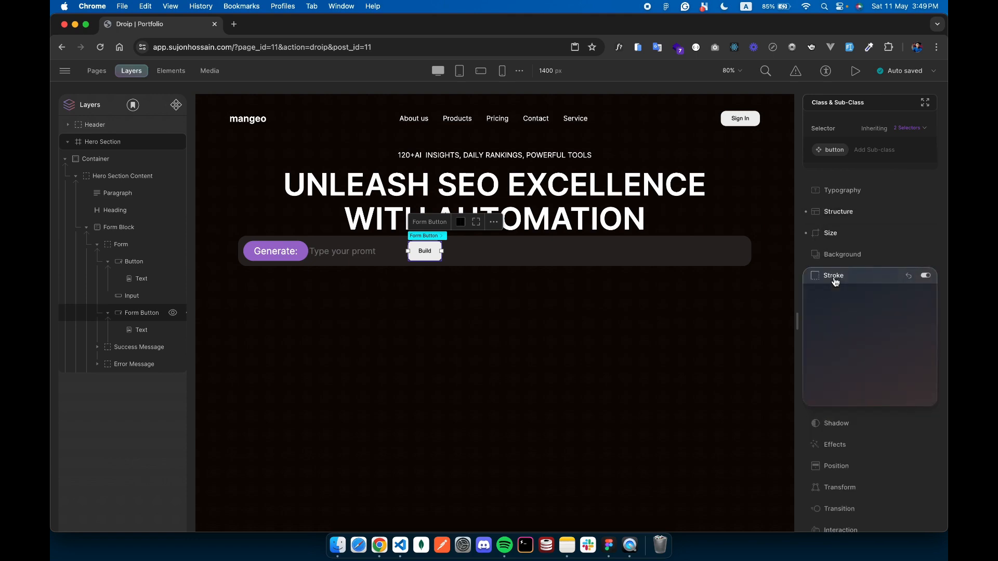
key("ctrl+Right")
left_click(402, 325)
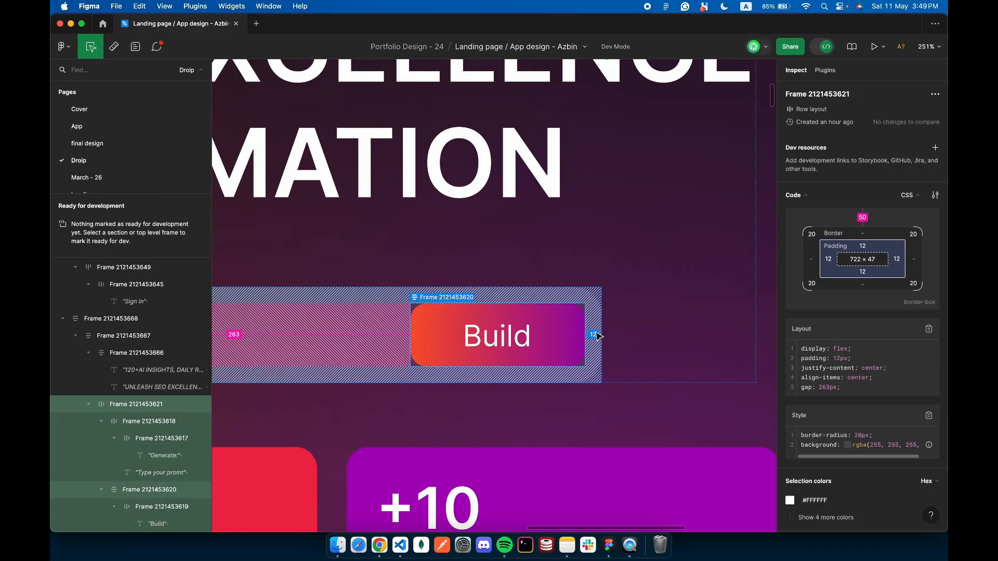
left_click(555, 359)
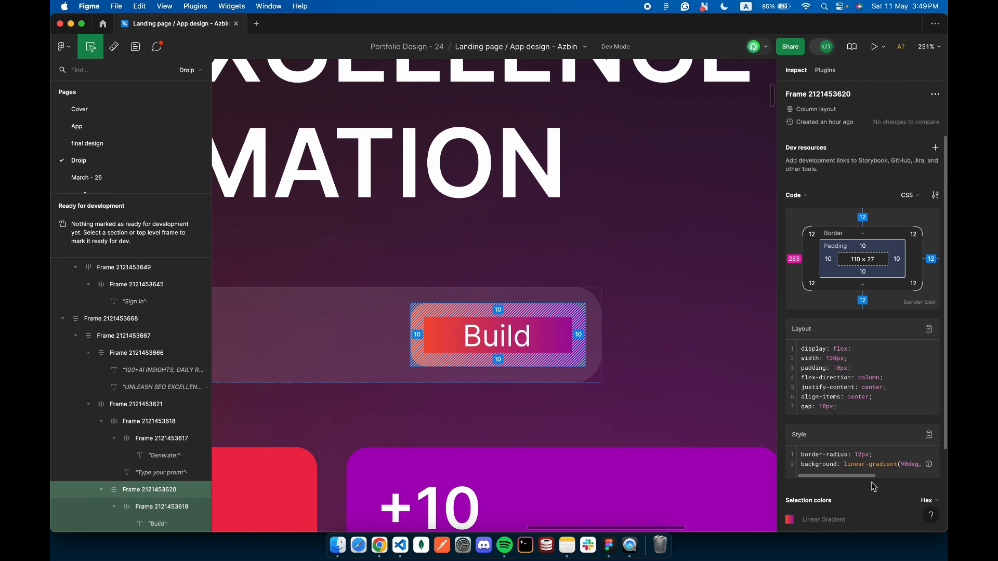
scroll(891, 456, "right", 3)
scroll(891, 455, "left", 3)
left_click_drag(778, 358, 653, 349)
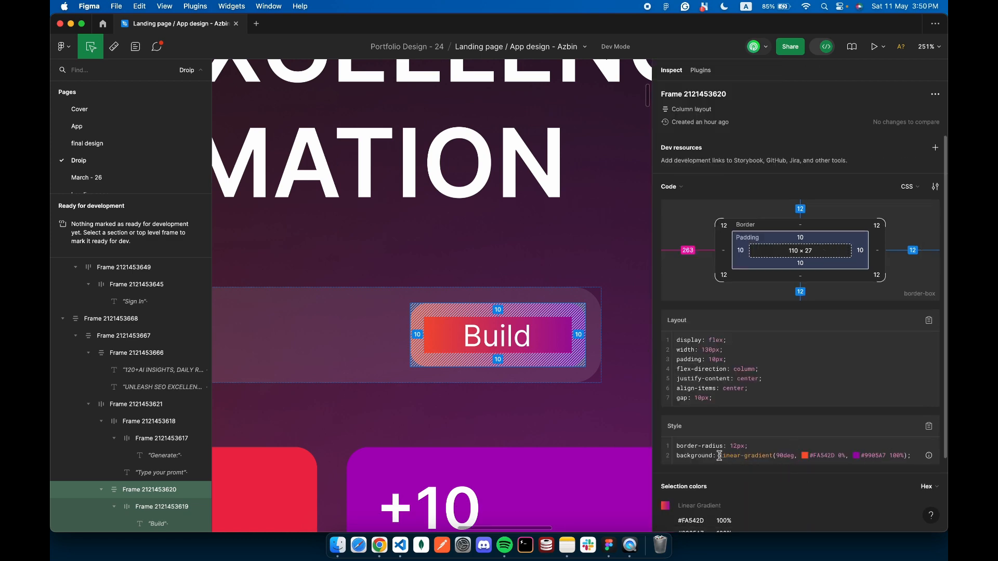
Return to Droip and add a linear gradient background to the button class
left_click(379, 546)
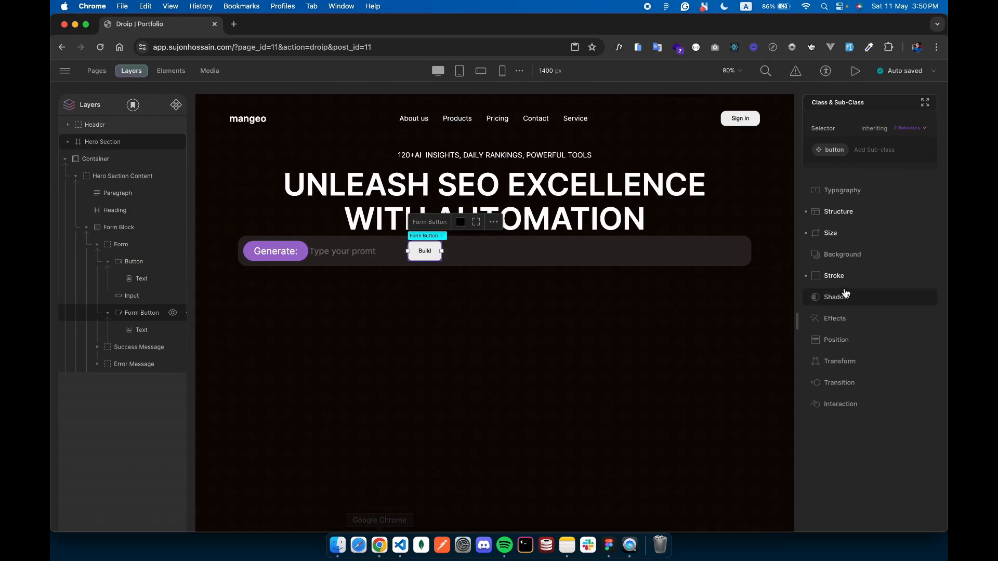
left_click(855, 260)
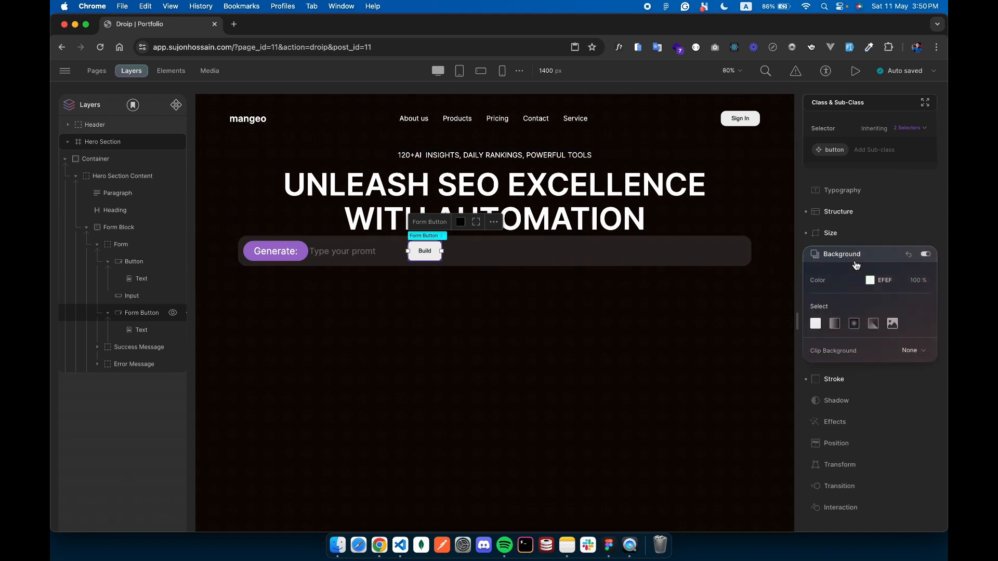
left_click(834, 324)
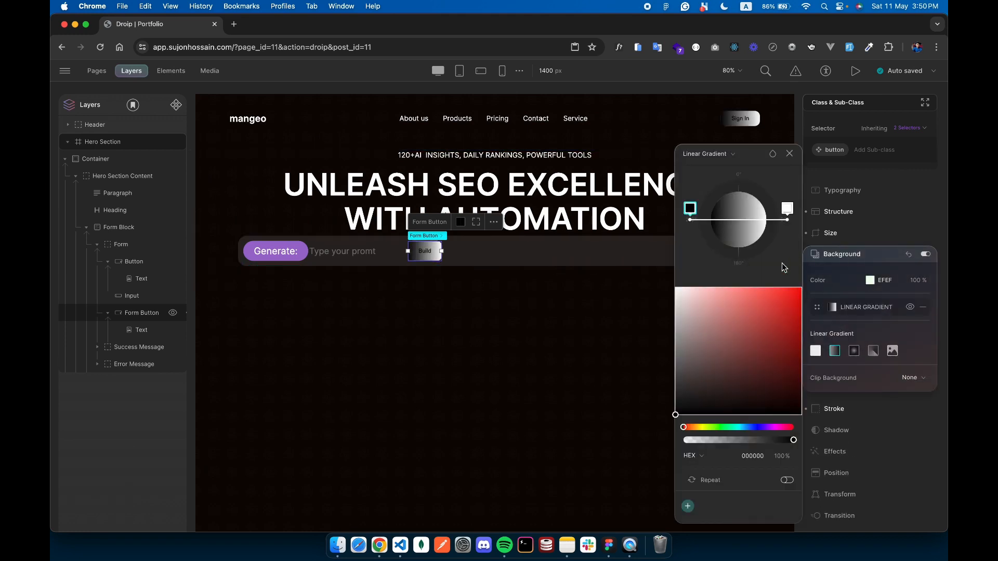
Copy the Figma gradient's starting color and apply FA542D to the first stop of the button class's gradient
left_click(609, 546)
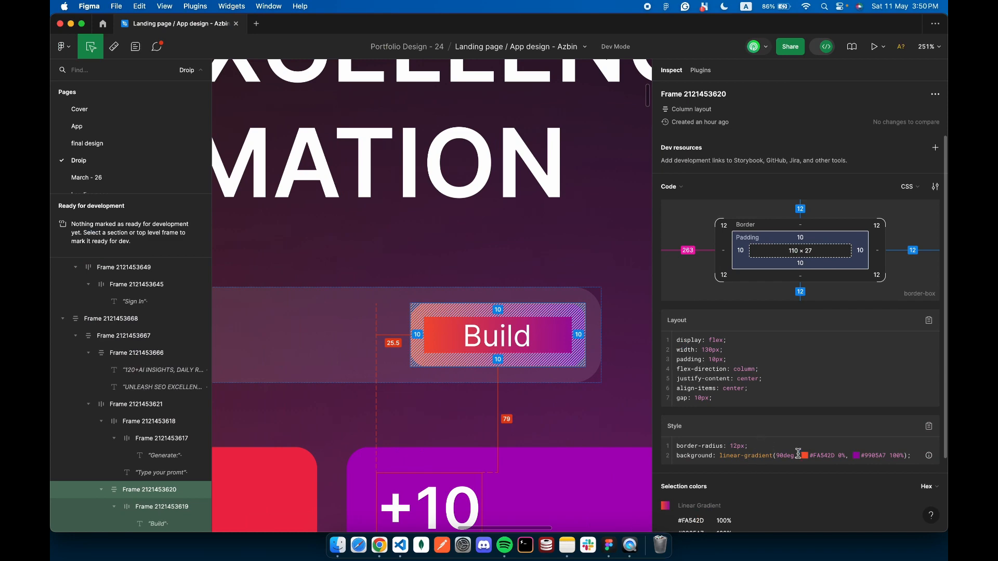
key("super+c")
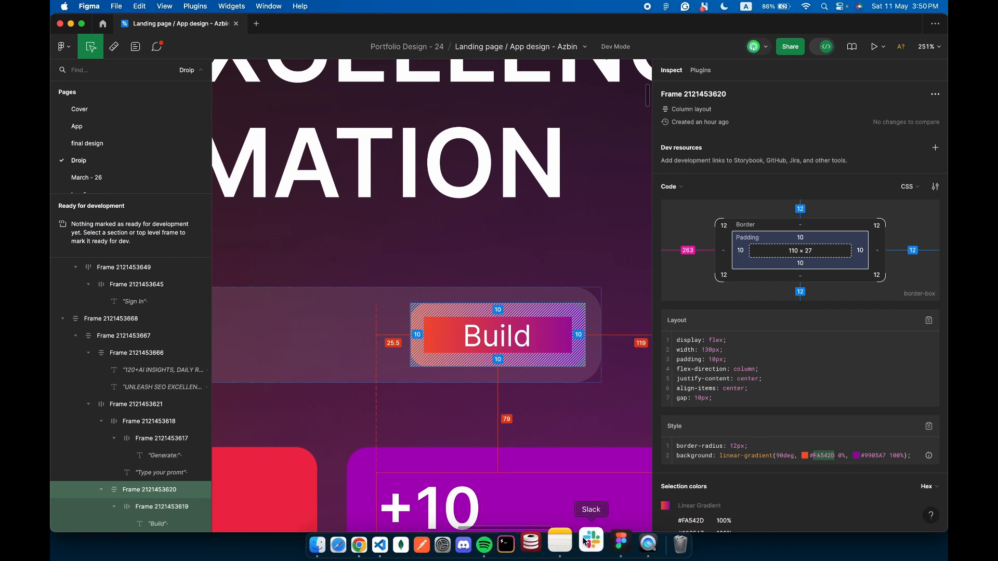
left_click(380, 545)
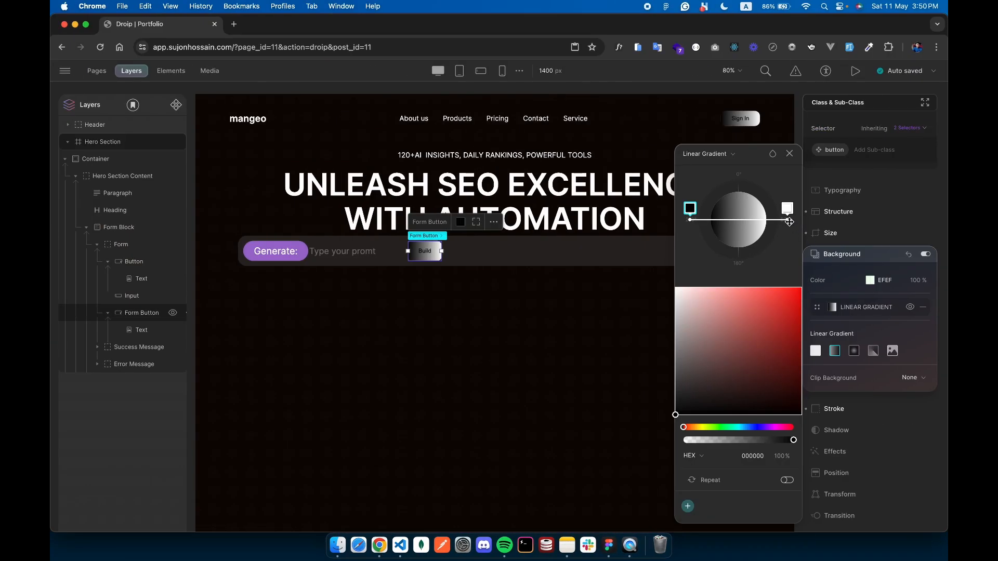
mouse_move(788, 221)
left_mouse_down()
mouse_move(770, 255)
mouse_move(789, 220)
left_mouse_up()
left_click(750, 456)
key("super+v")
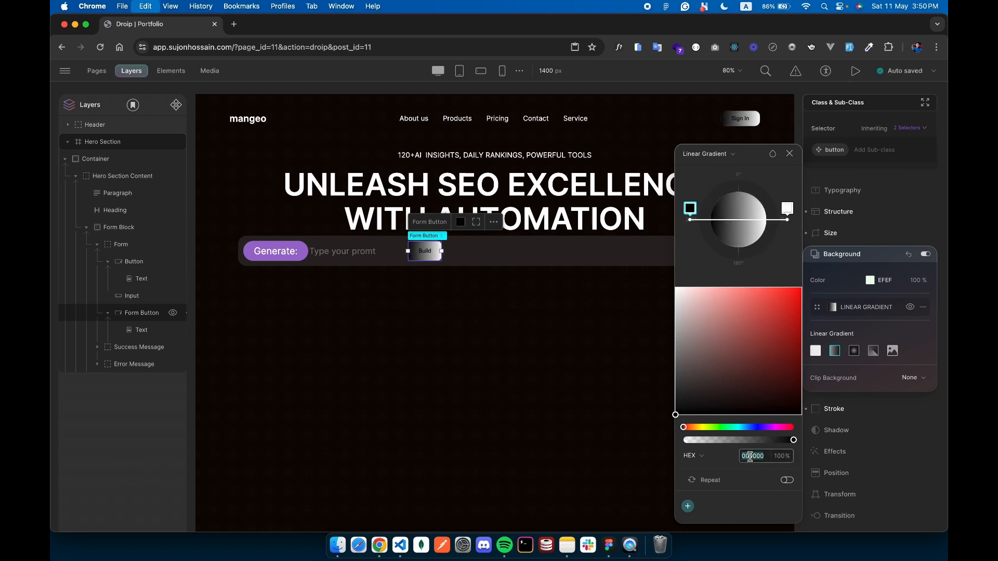
Copy the Figma gradient's end color and set the last stop of the button class's gradient to 9905A7
key("ctrl+Right")
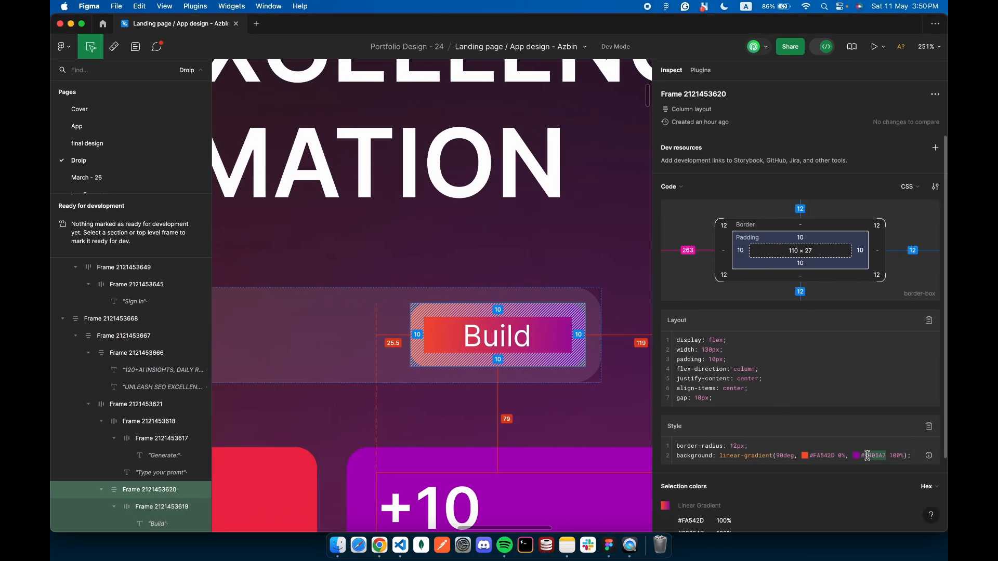
key("ctrl+Left")
left_click(788, 209)
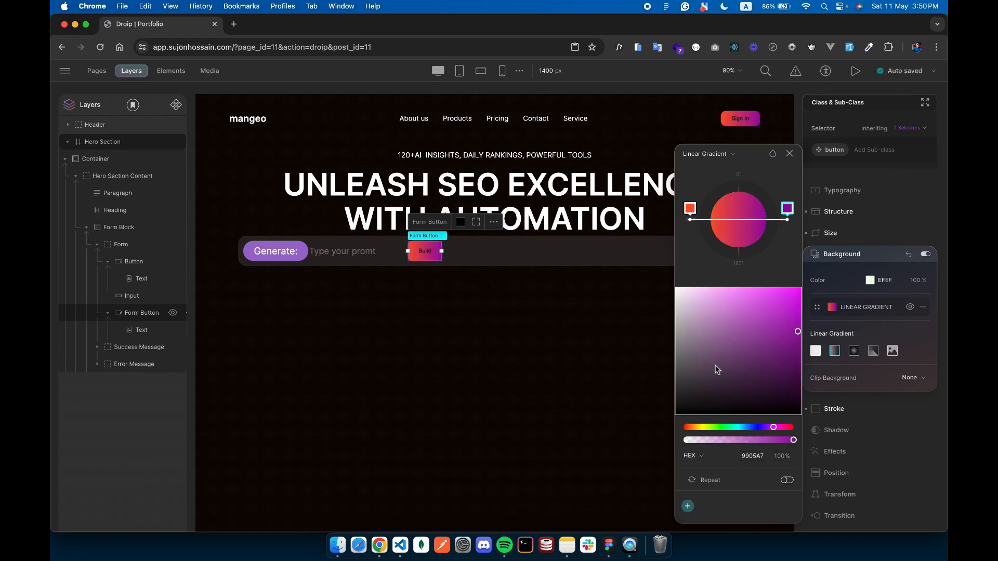
Check the Build label's typography in Figma and set the button class's font size to 22 px in Droip
key("ctrl+Right")
double_click(494, 335)
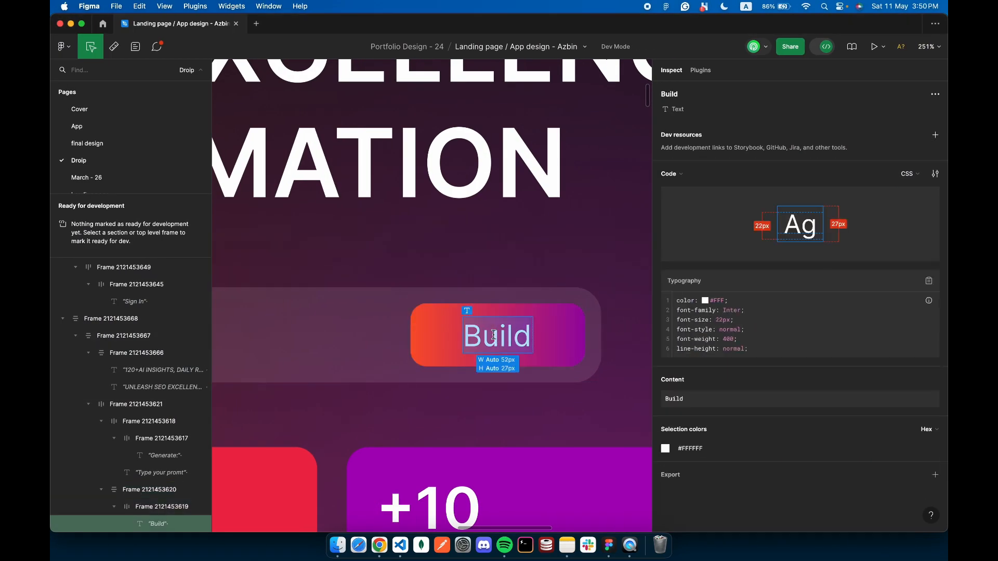
key("ctrl+Left")
key("ctrl+Right")
key("ctrl+Left")
left_click(424, 248)
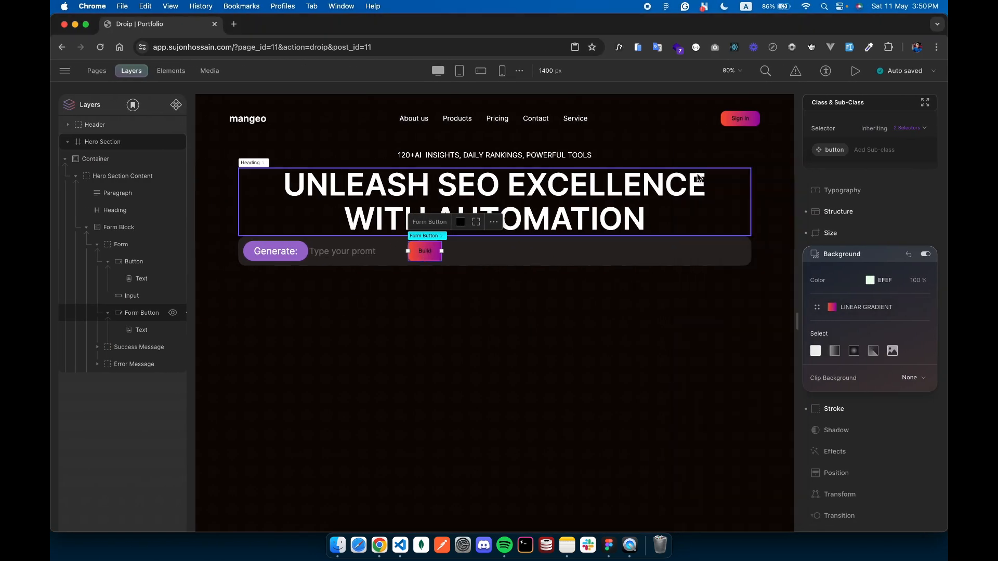
left_click(832, 190)
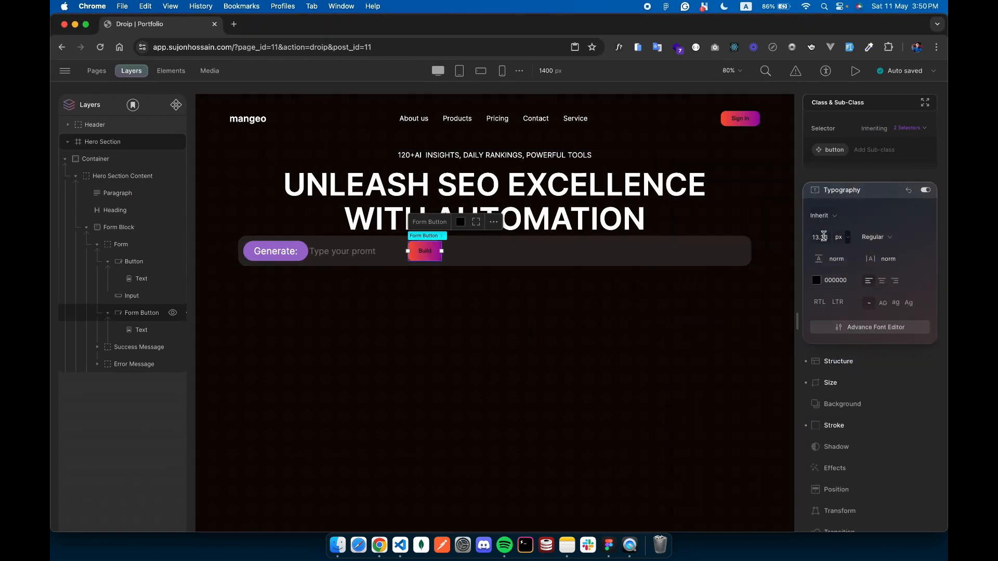
left_click(824, 237)
key("BackSpace")
type("22")
key("Return")
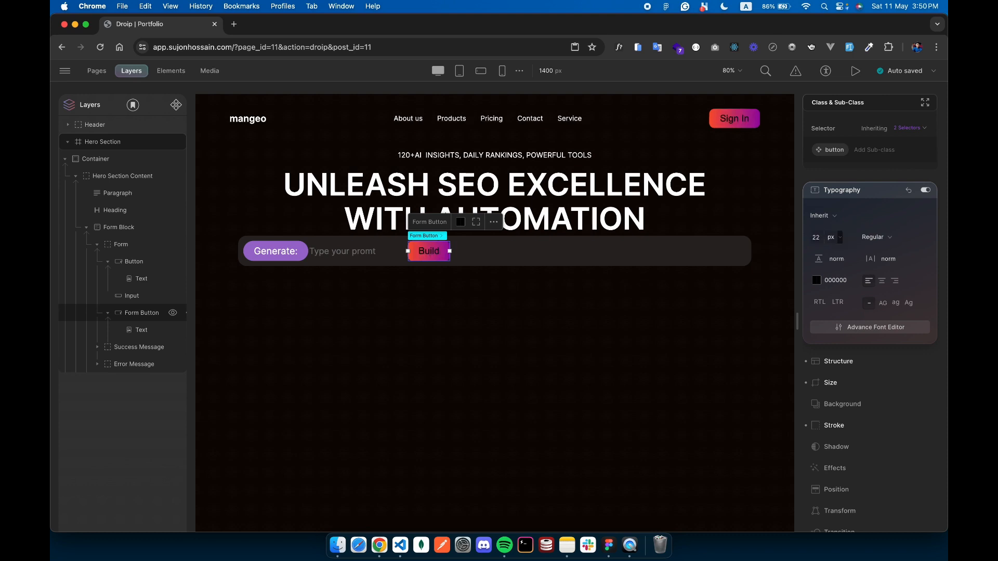
left_click(734, 120)
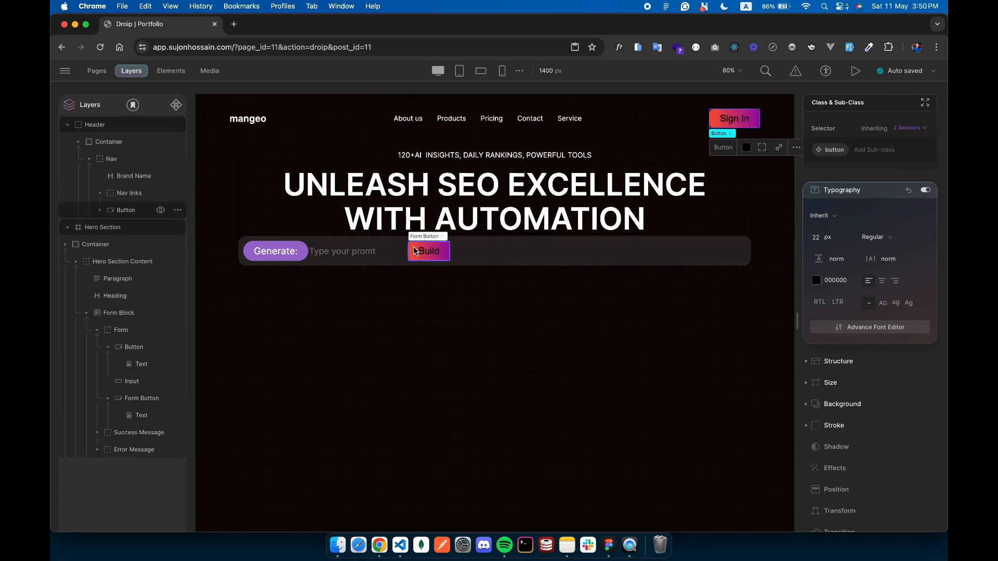
left_click(439, 251)
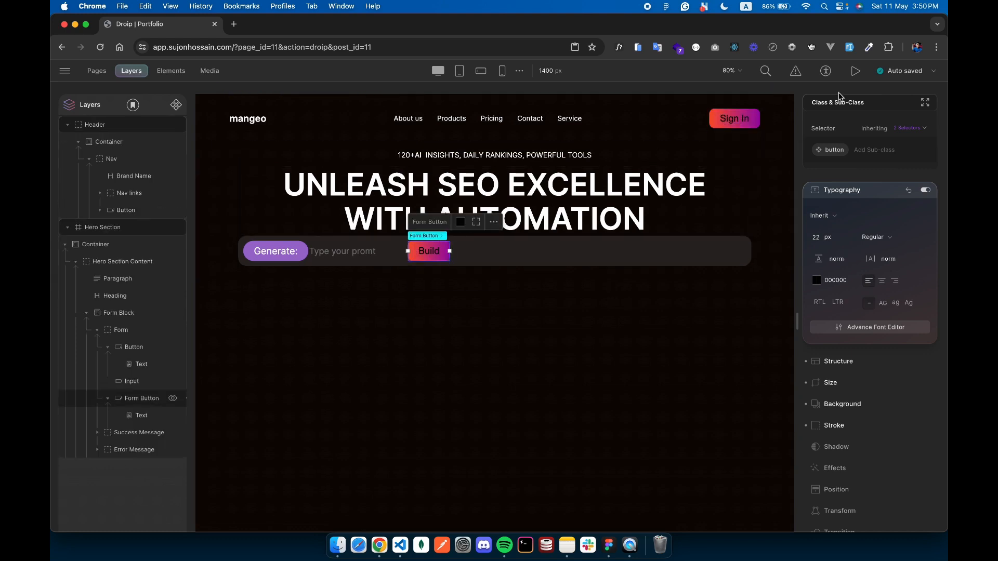
left_click(717, 116)
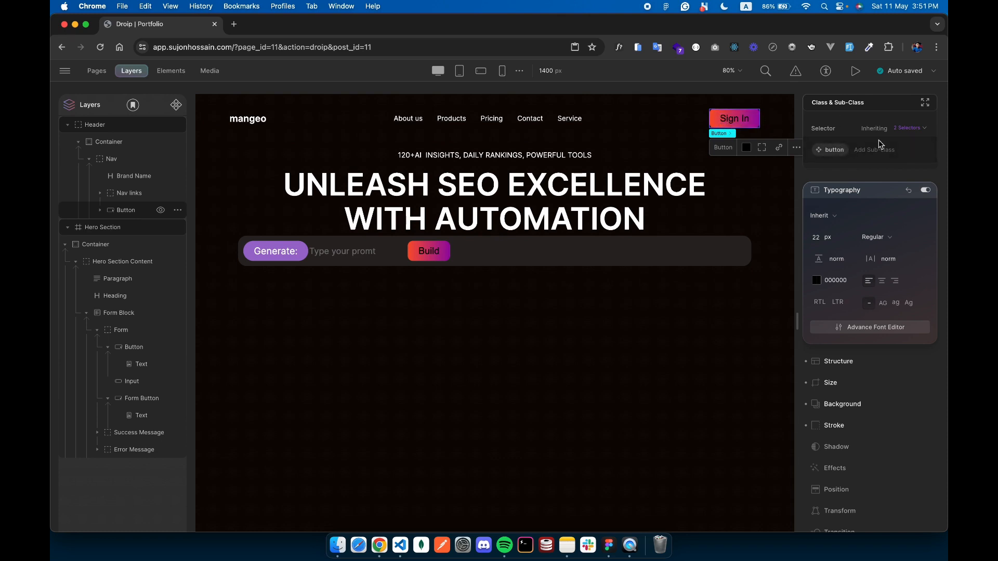
left_click(868, 149)
type("dad")
key("BackSpace")
key("BackSpace")
key("BackSpace")
key("BackSpace")
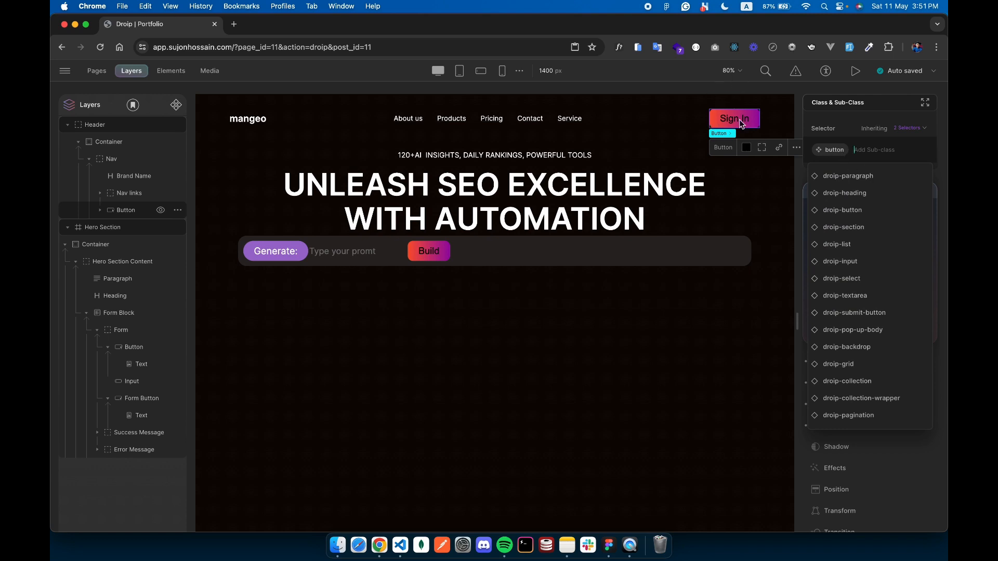
left_click(424, 250)
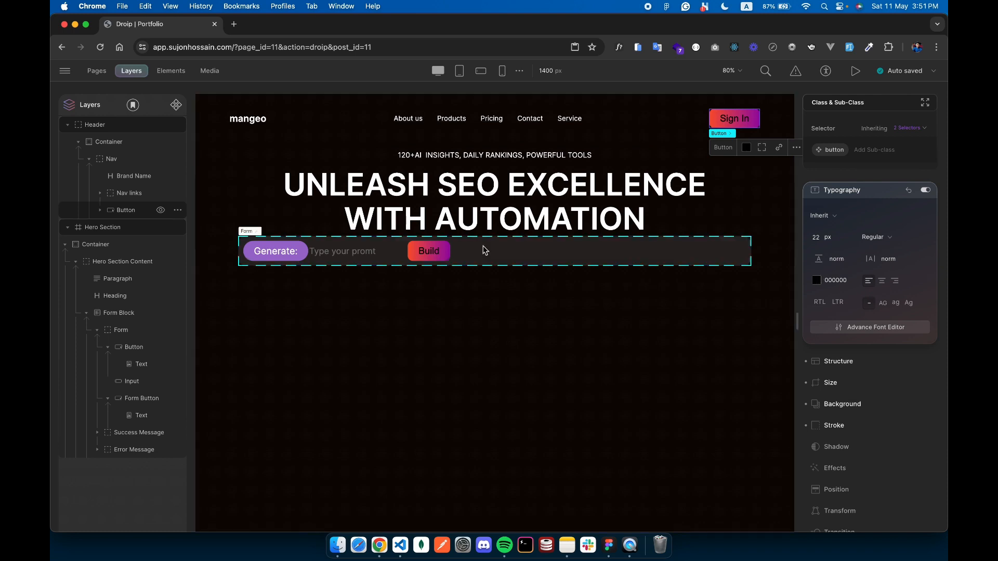
Set the button class's font family to Inter and its text color to FFFFFF
left_click(823, 216)
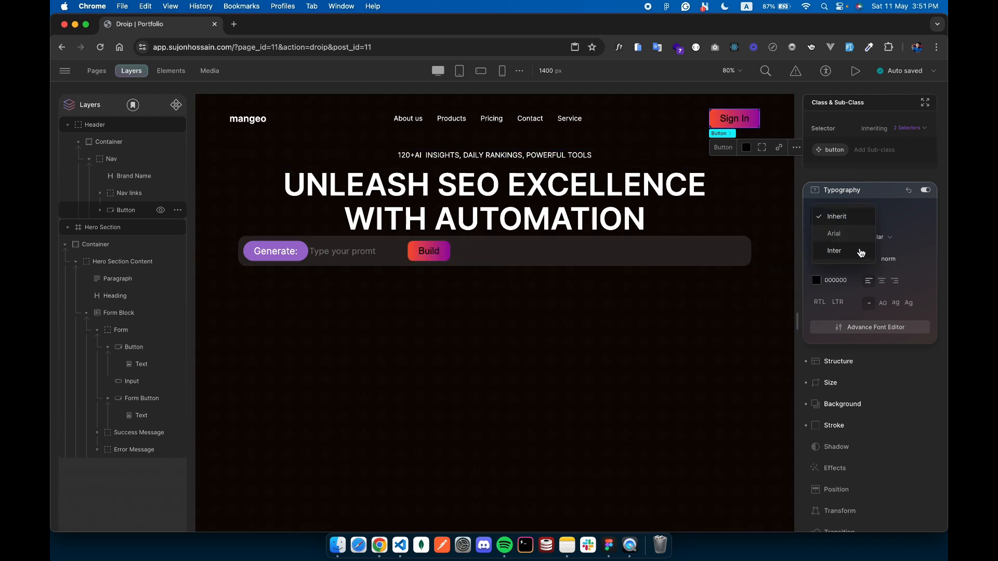
left_click(858, 251)
left_click(817, 281)
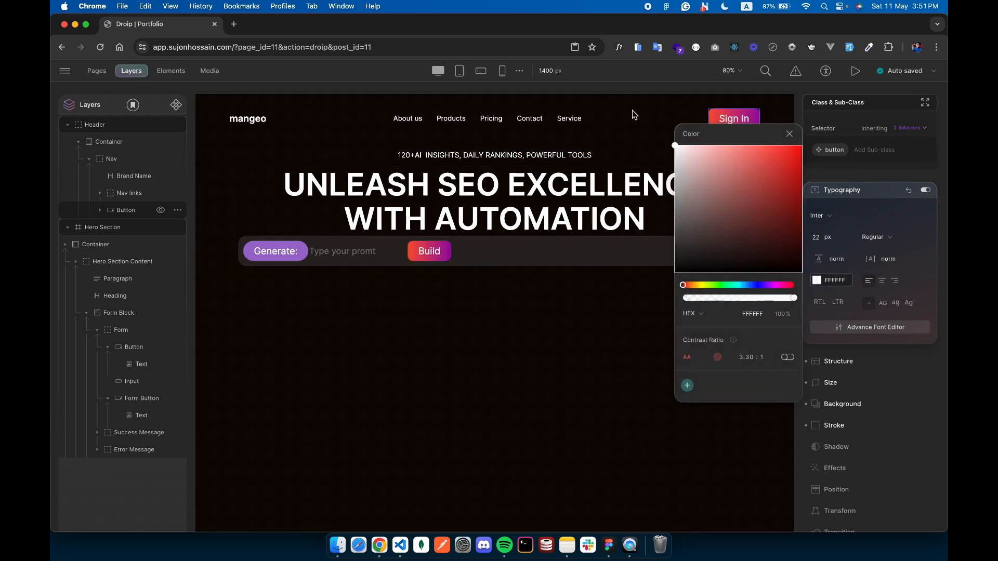
left_click(571, 275)
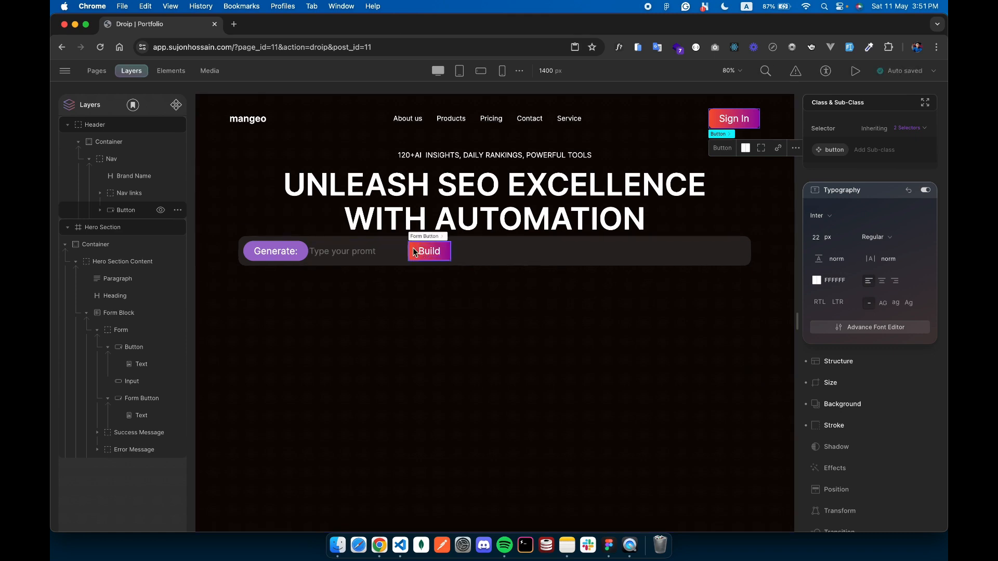
Inspect the Build button's frame and the prompt placeholder text in the Figma design
left_click(609, 545)
left_click(541, 354)
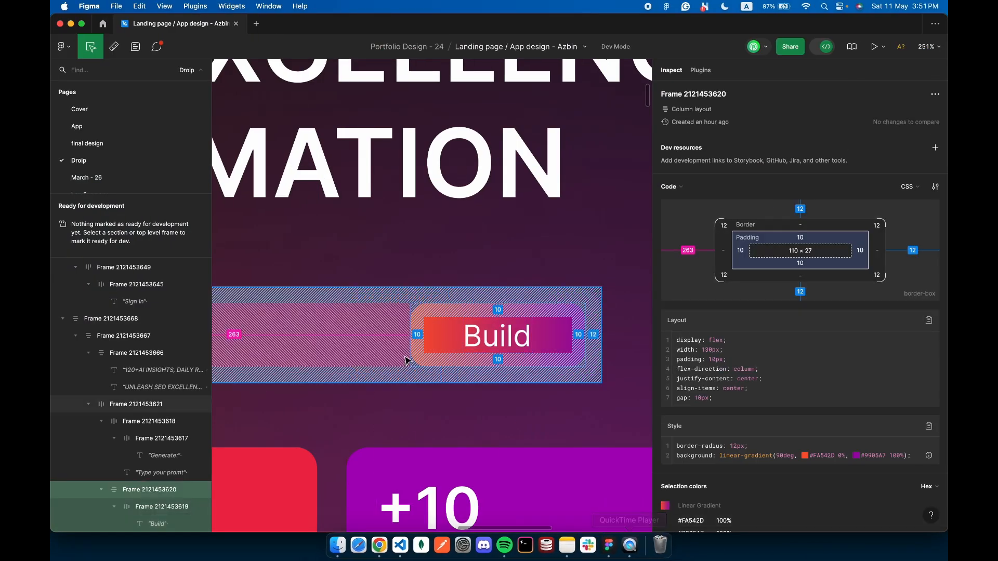
scroll(407, 358, "down", 10)
scroll(404, 355, "left", 3)
left_click(439, 338)
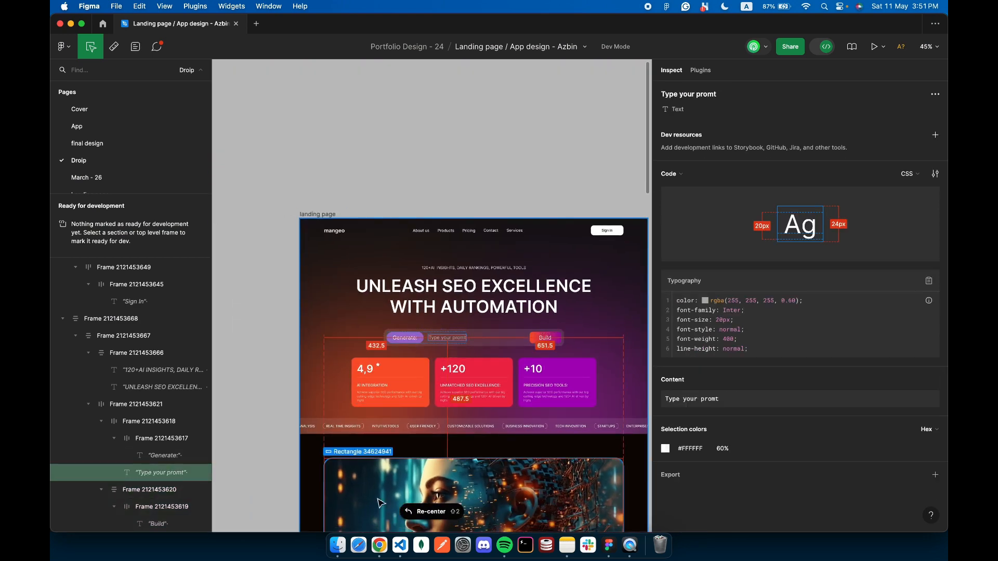
left_click(384, 557)
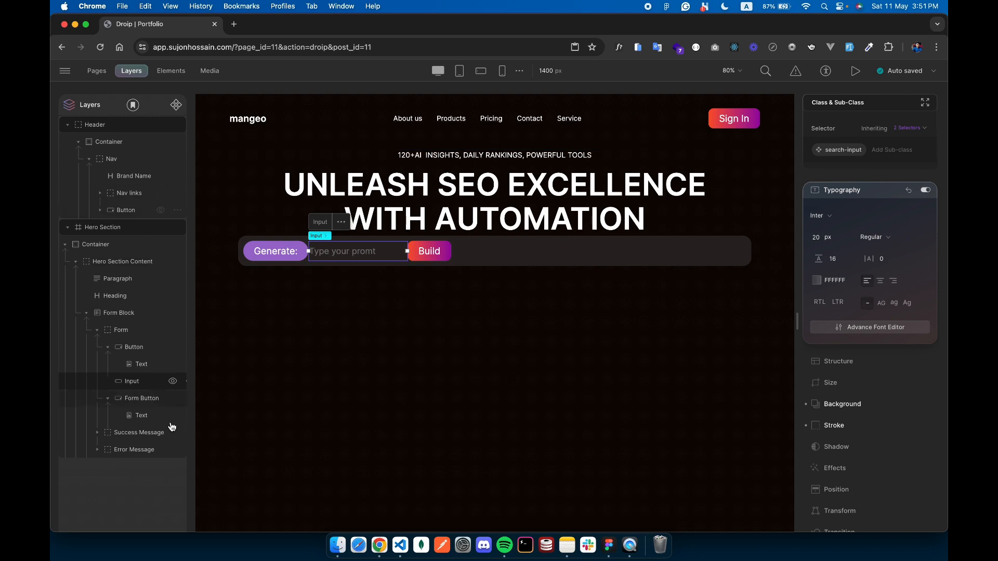
Rename the Form Button layer as "Submit button"
left_click(137, 403)
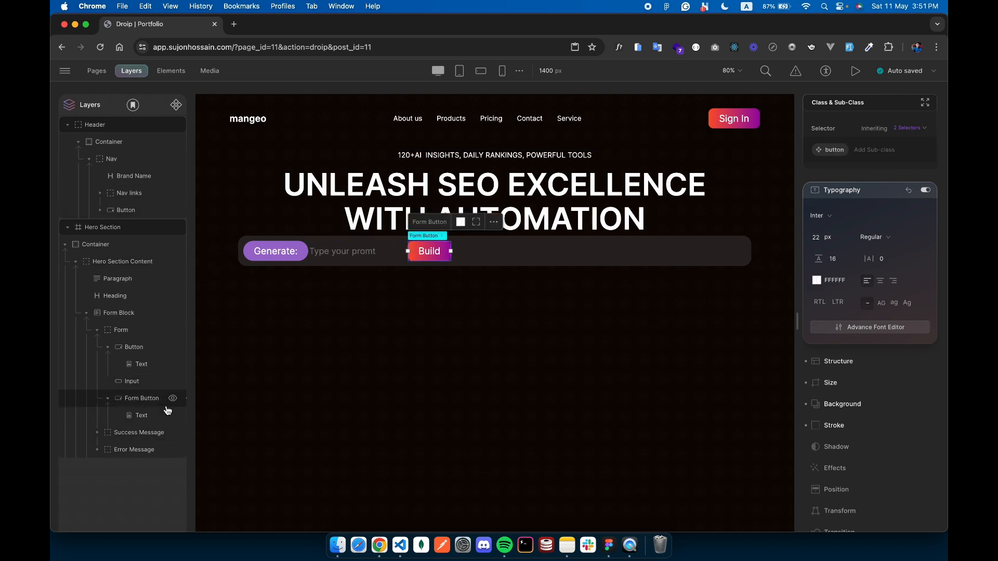
scroll(168, 411, "right", 2)
right_click(182, 401)
left_click(208, 407)
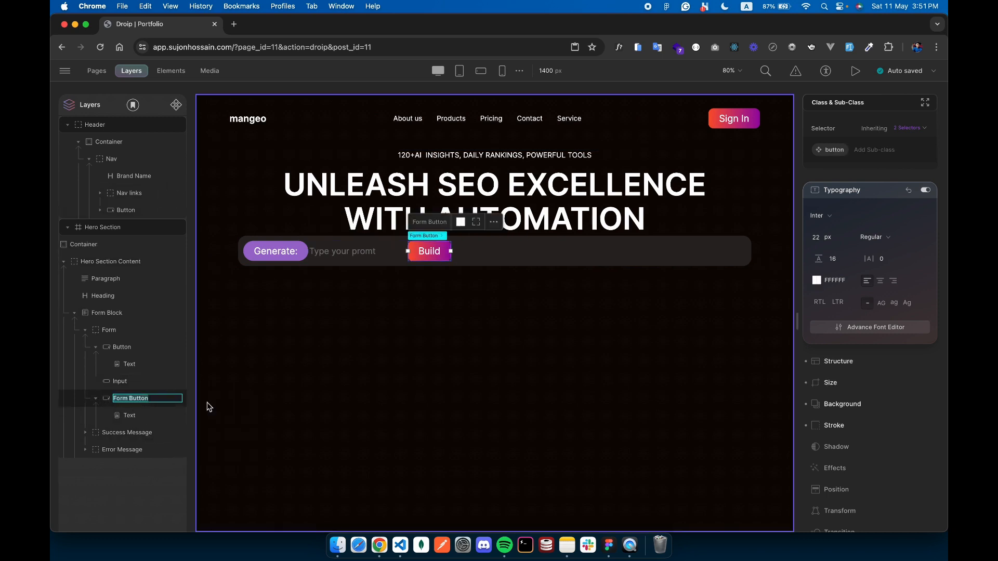
type("Submit button")
key("Return")
Set the right margin of the submit button's class to auto
left_click(842, 192)
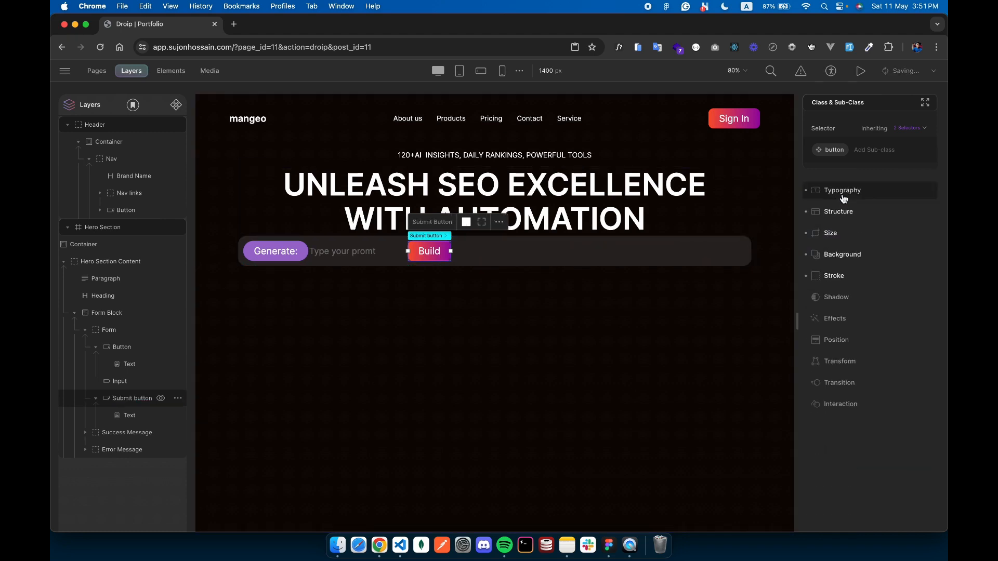
left_click(837, 212)
left_click(917, 310)
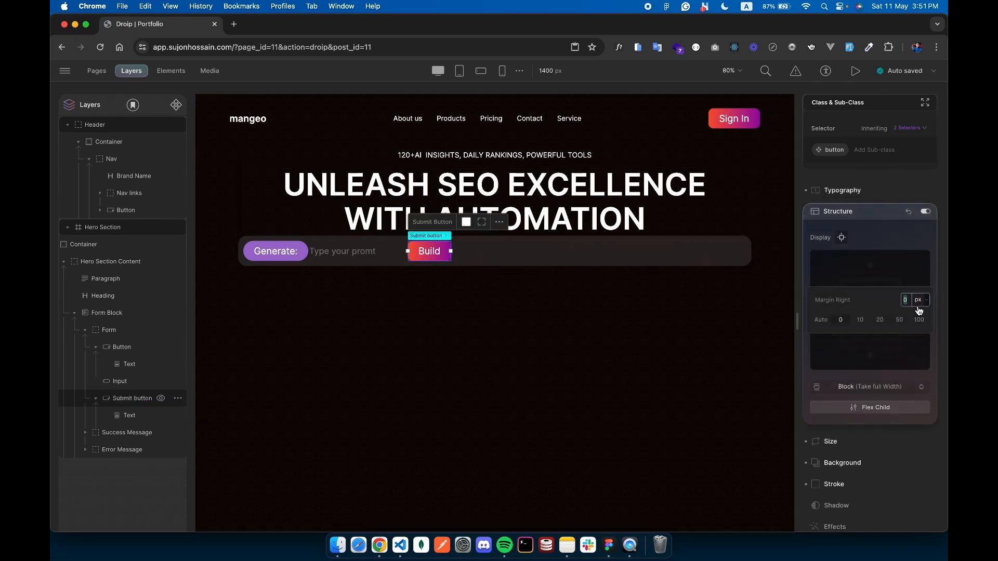
key("Return")
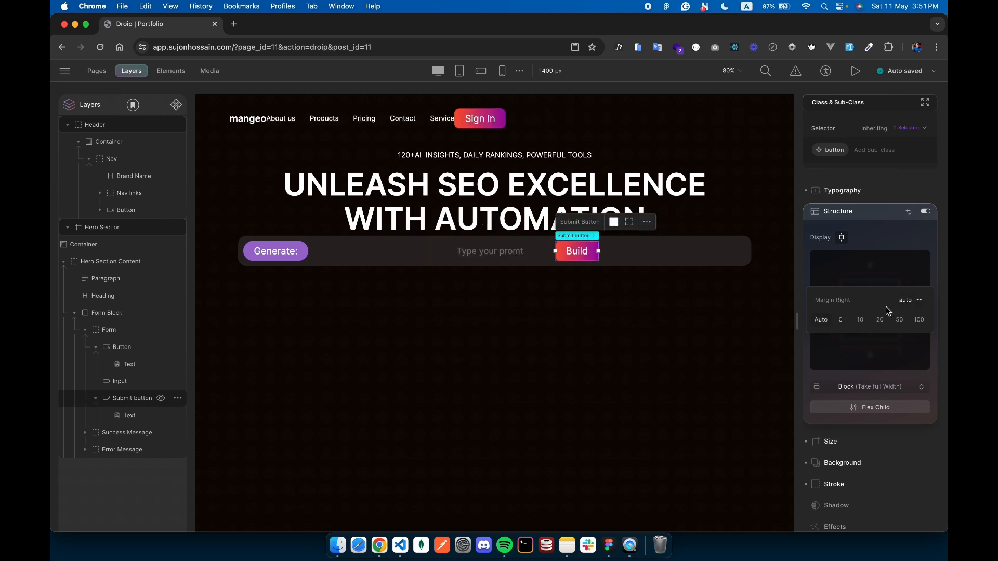
left_click(897, 343)
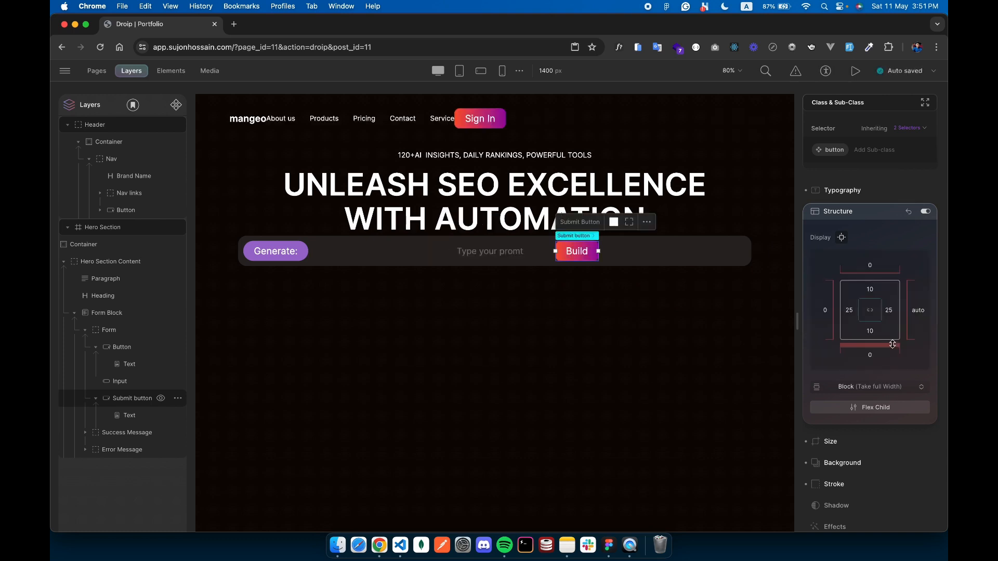
Detach the button class from the header's Sign In button
left_click(480, 118)
left_click(842, 149)
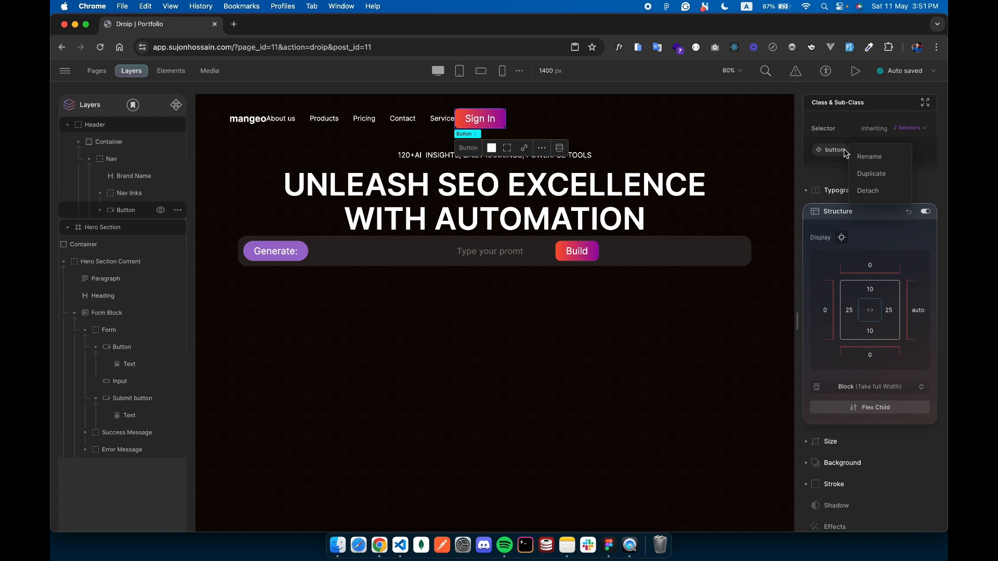
left_click(878, 192)
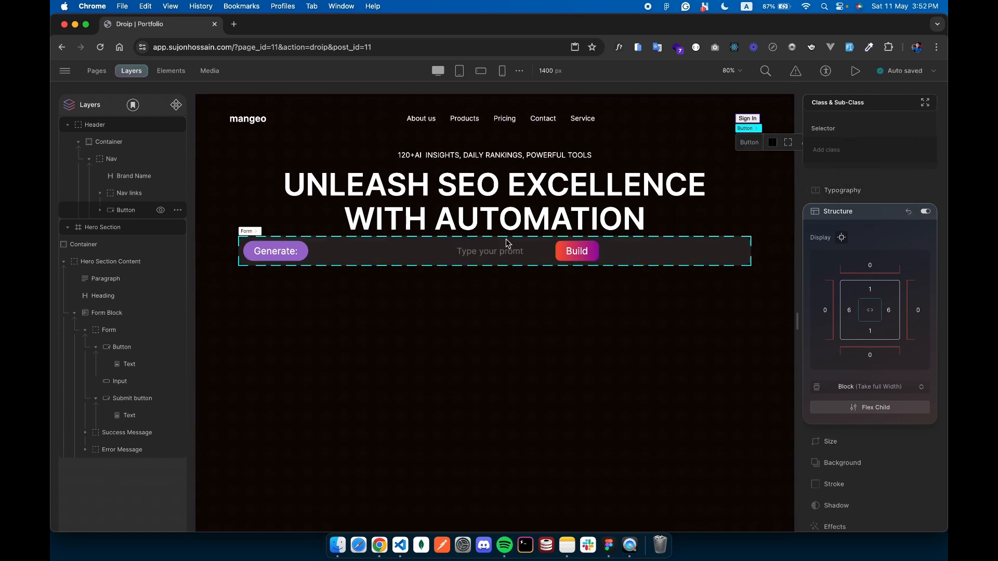
Set the width of the prompt input's search-input class to 100%
left_click(471, 259)
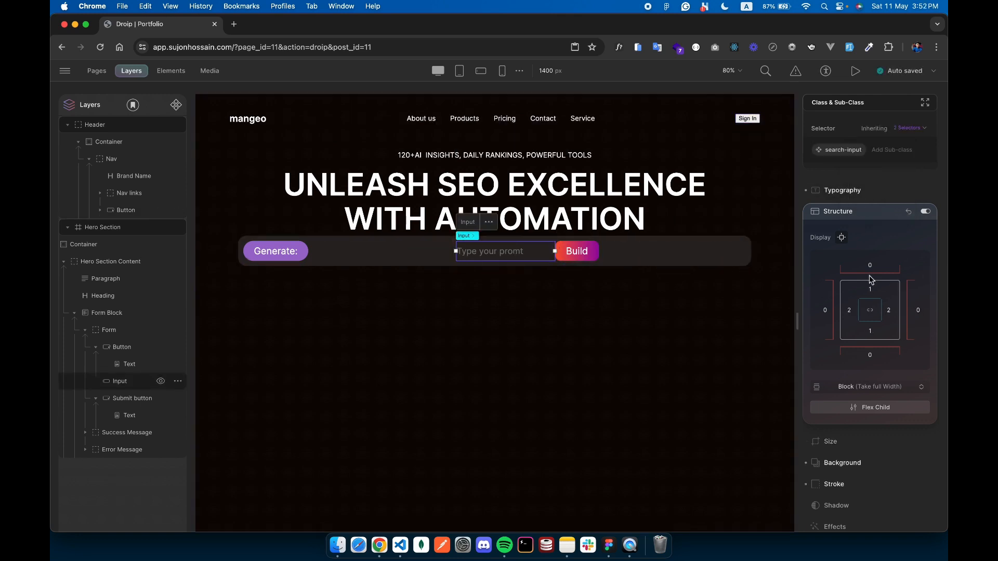
left_click(838, 211)
left_click(830, 233)
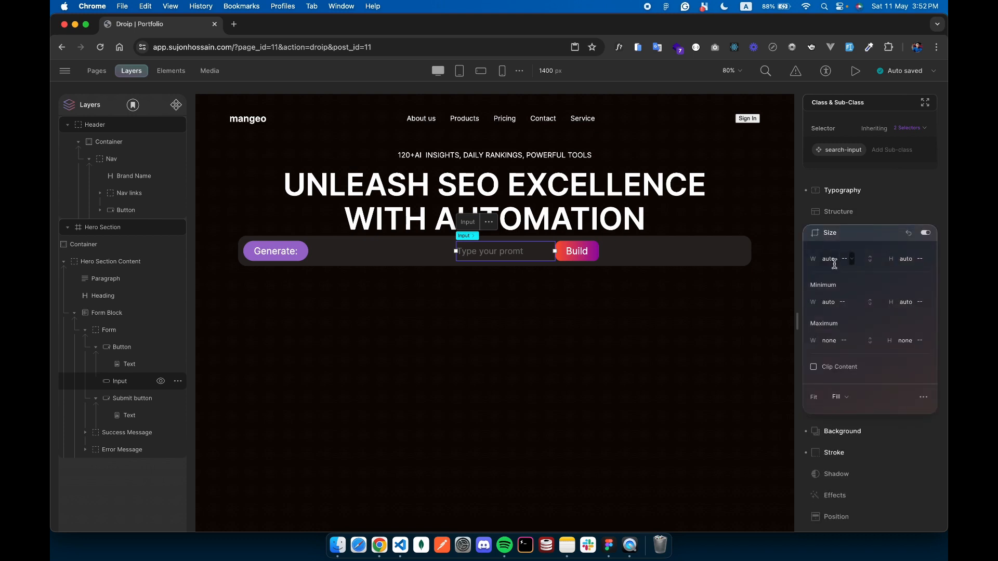
left_click(829, 259)
type("100")
key("Return")
left_click(727, 313)
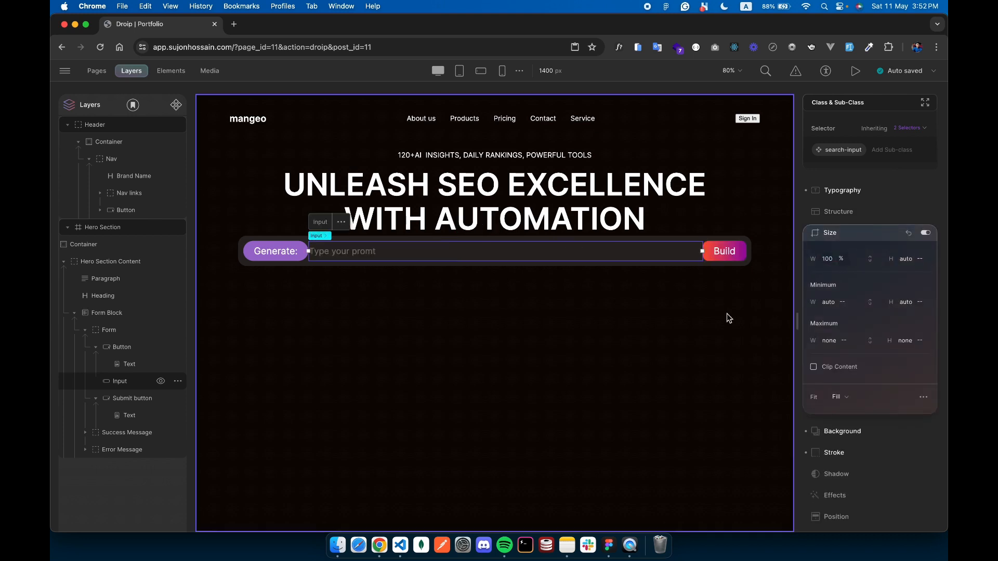
Set the prompt input's left margin and right padding to 16 px each
left_click(411, 250)
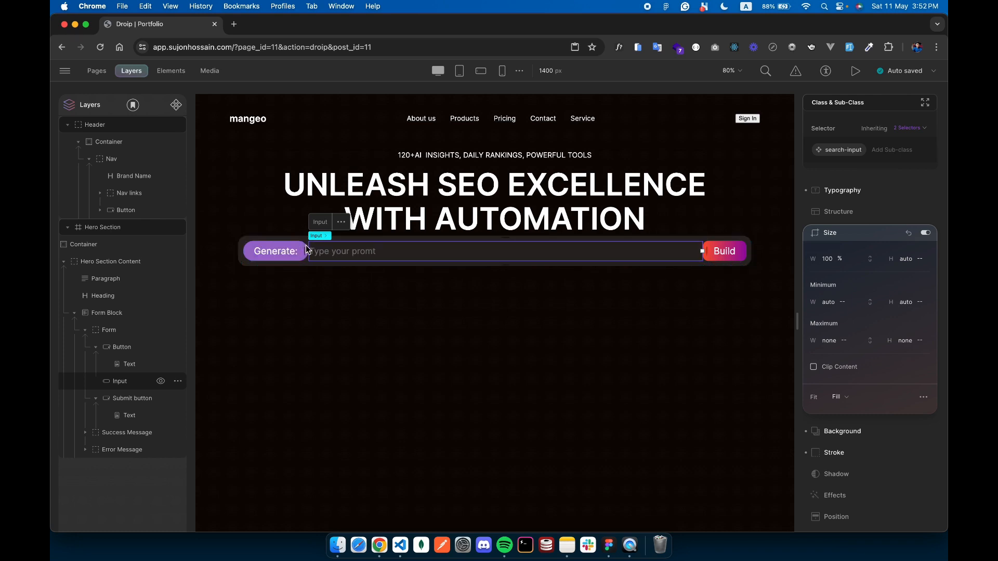
left_click(835, 236)
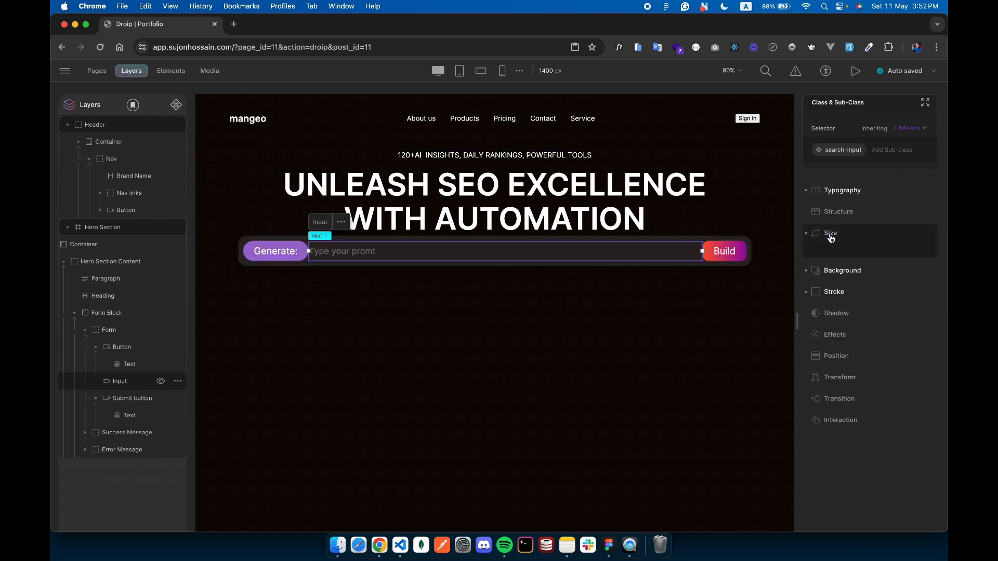
left_click(840, 219)
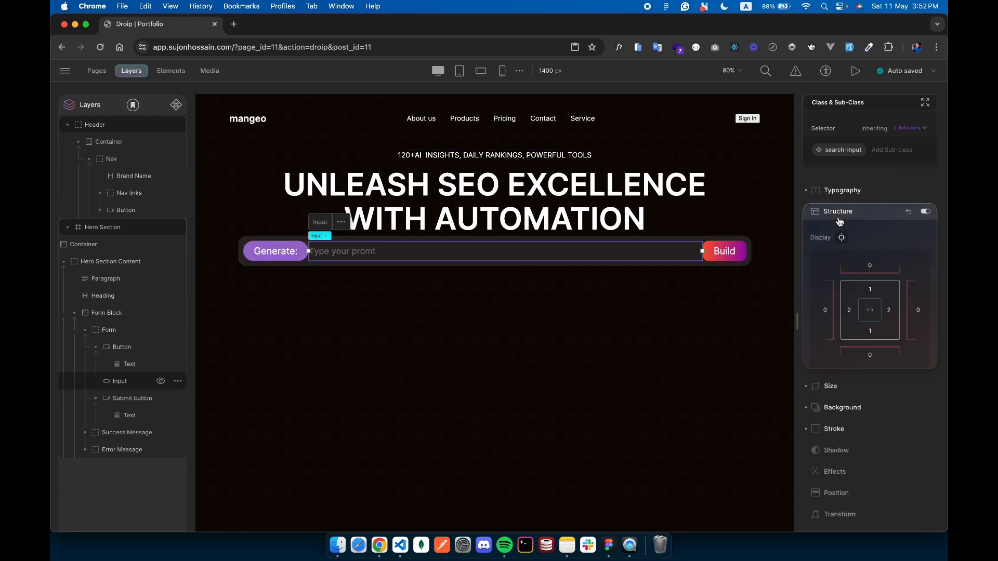
left_click(826, 312)
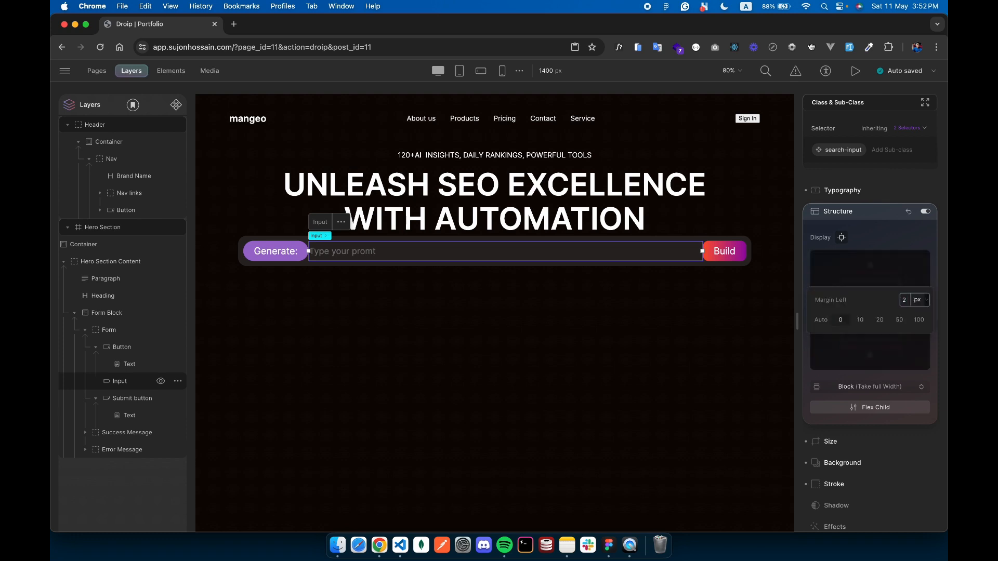
type("16")
left_click(885, 271)
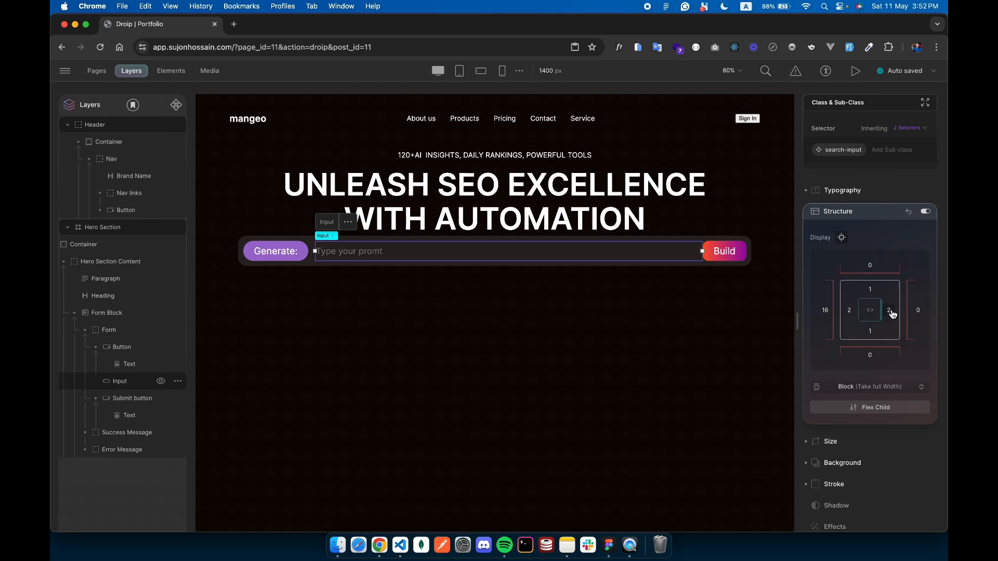
left_click(890, 310)
type("16")
key("Return")
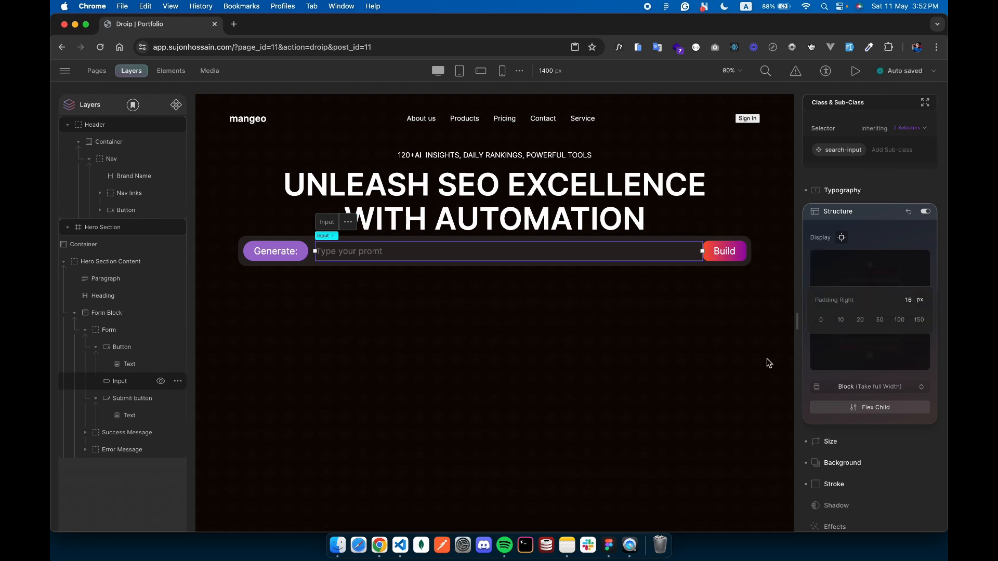
left_click(731, 359)
left_click(701, 339)
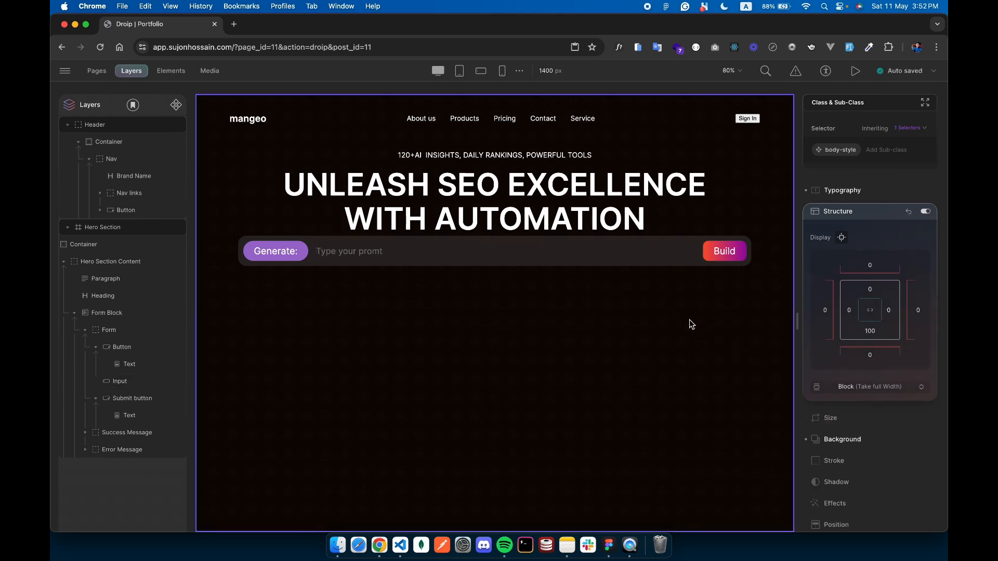
Check the spacing above the tagline in Figma and set the hero-section class's top margin to 96 px in Droip
left_click(522, 155)
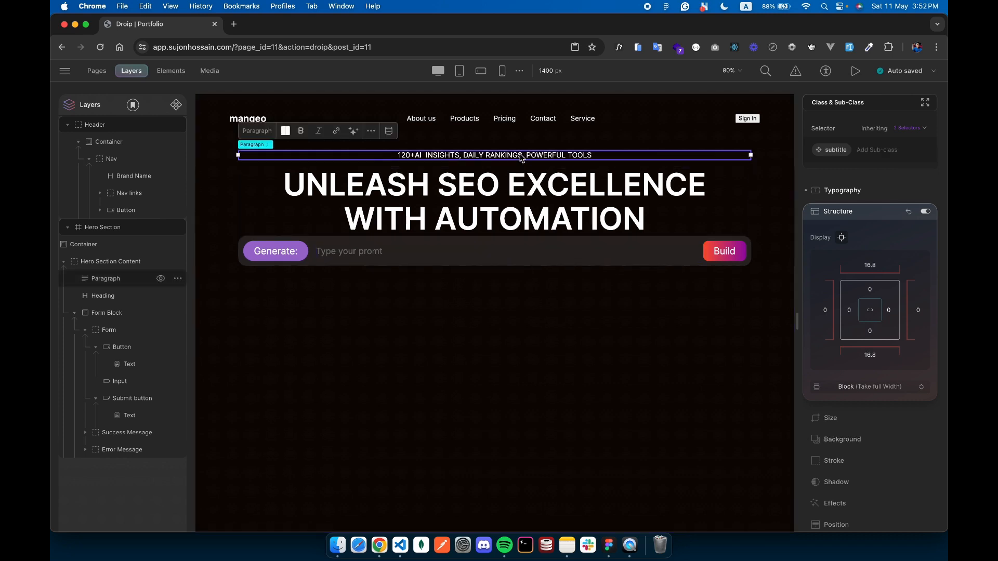
left_click(214, 180)
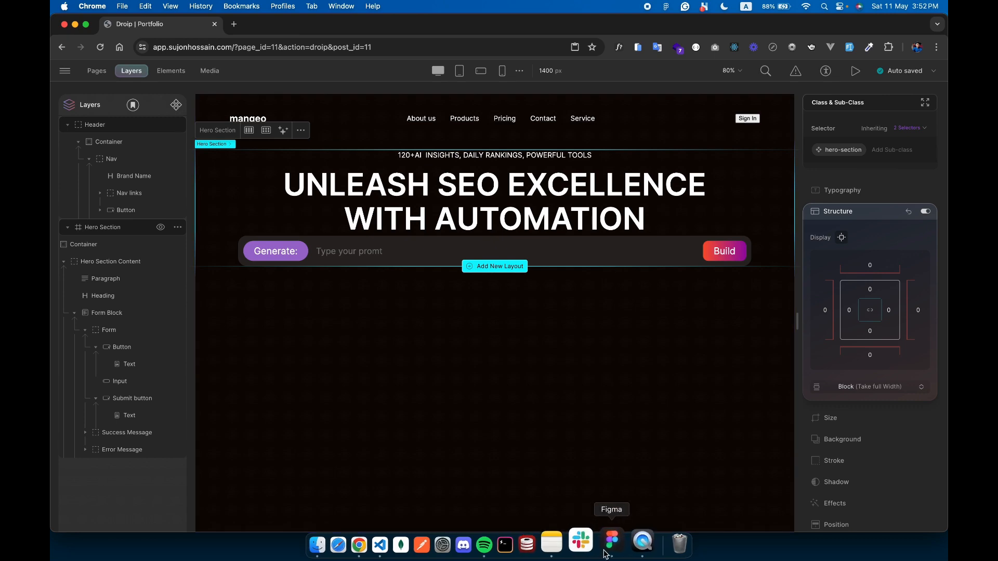
left_click(610, 543)
left_click(475, 266)
scroll(474, 266, "up", 3)
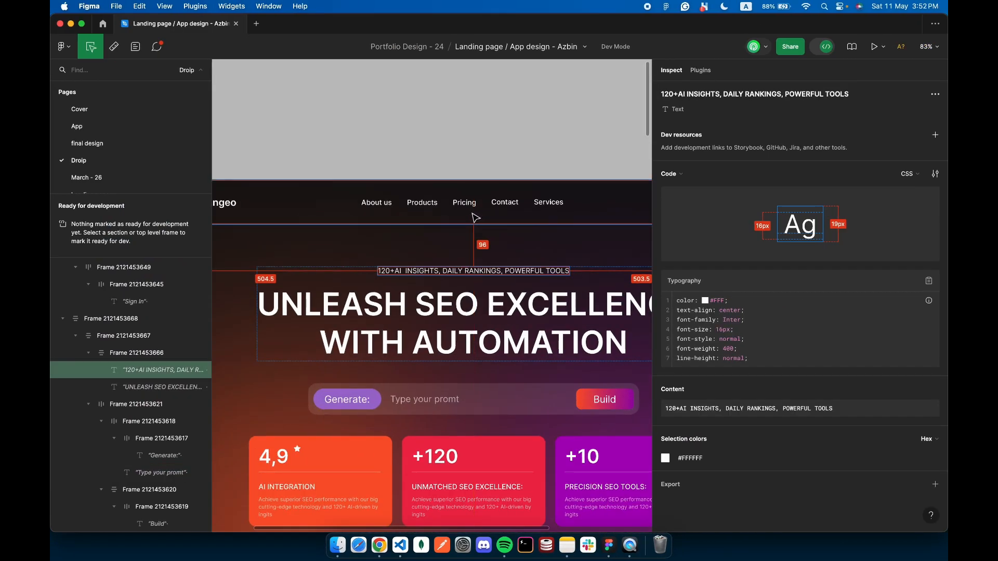
scroll(469, 331, "left", 2)
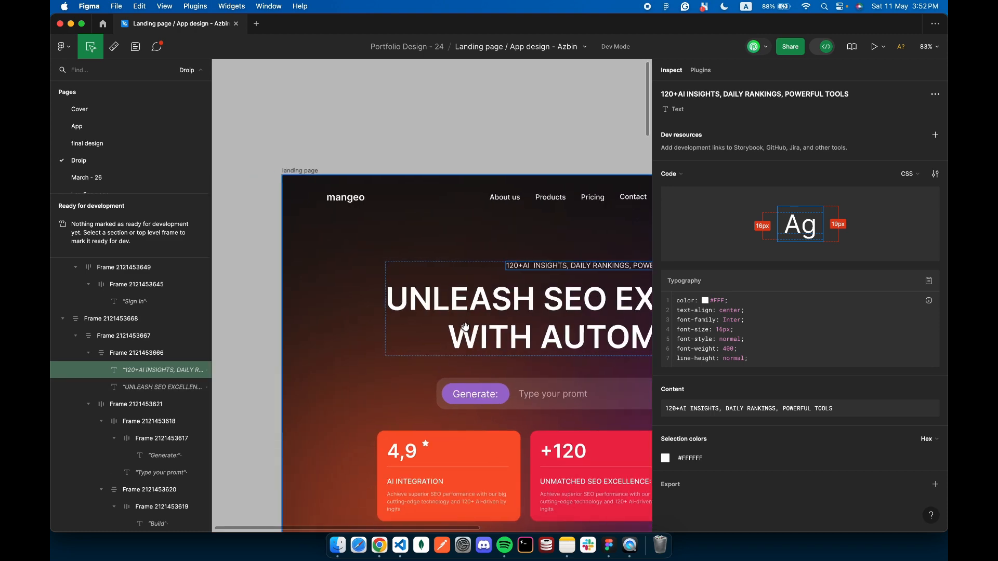
left_click(379, 545)
left_click(882, 269)
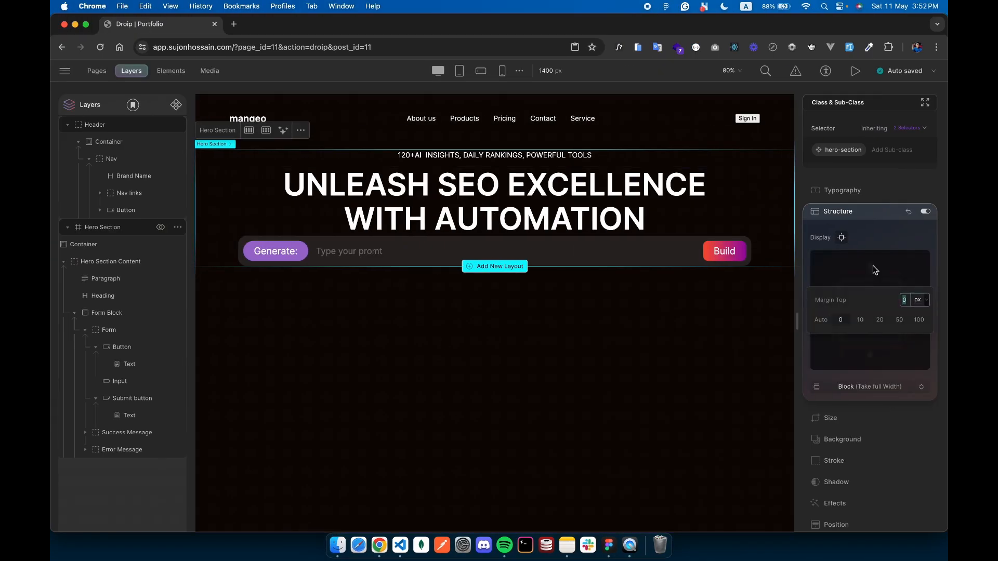
type("96px")
key("Return")
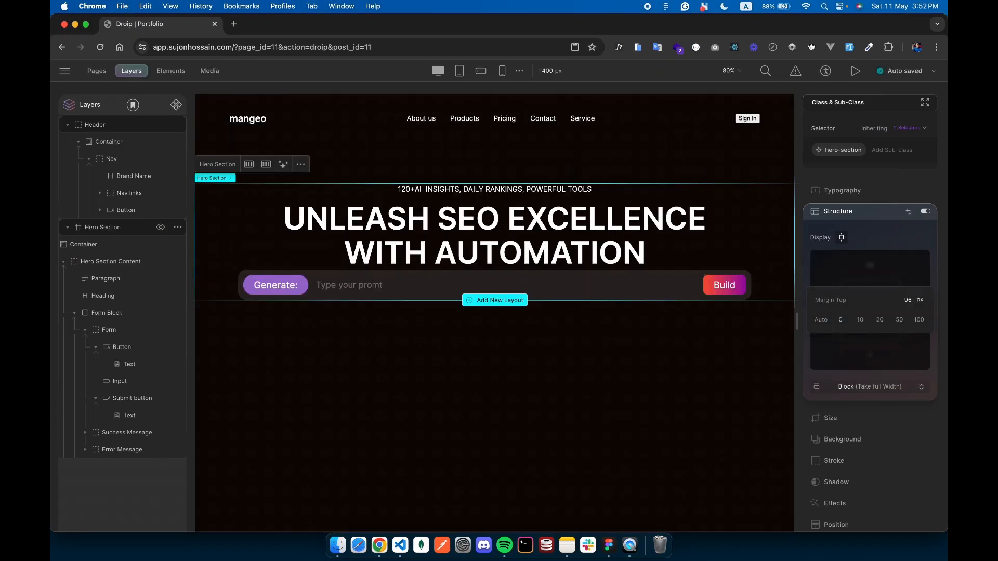
Set the top margin of the hero heading's title class to 22 px
left_click(488, 224)
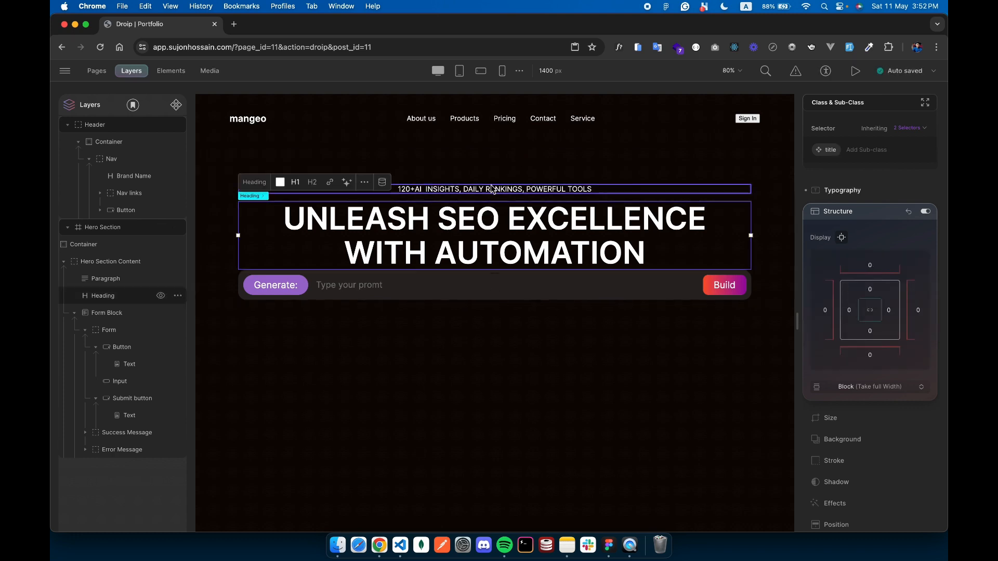
left_click(491, 192)
left_click(493, 208)
left_click(873, 271)
type("22")
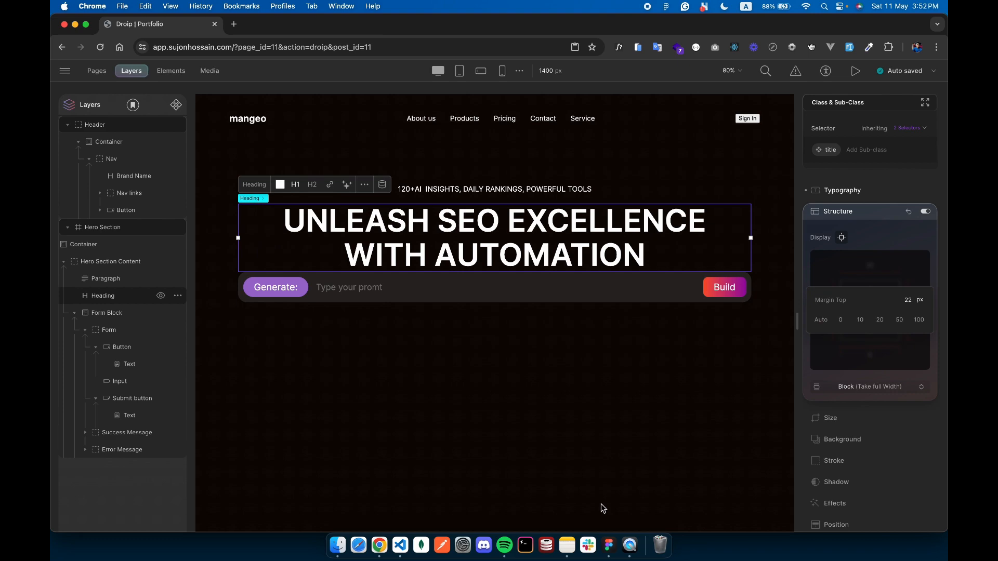
Check the prompt bar's spacing in Figma and set the form class's top margin to 50 px in Droip
left_click(609, 545)
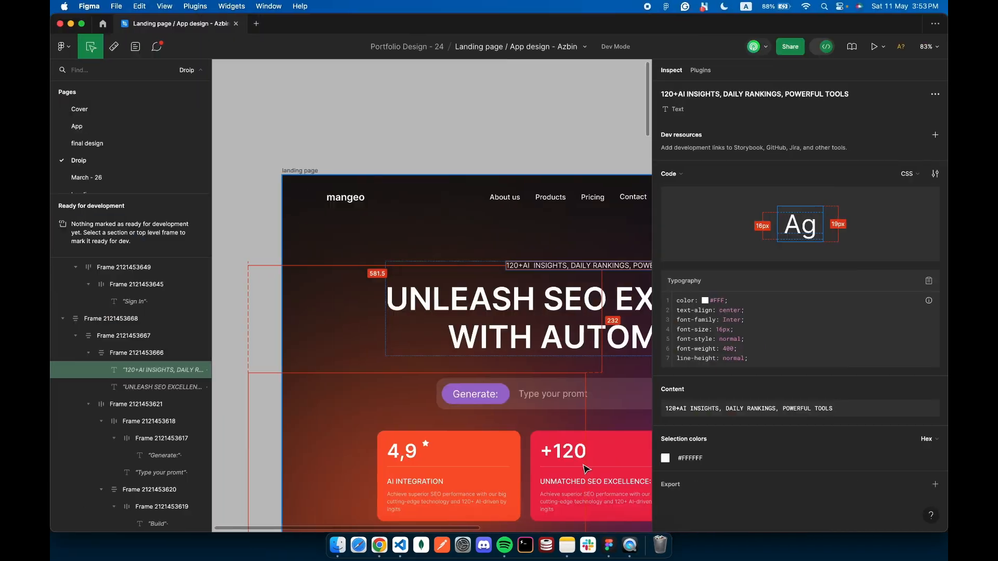
scroll(462, 341, "right", 5)
left_click(461, 341)
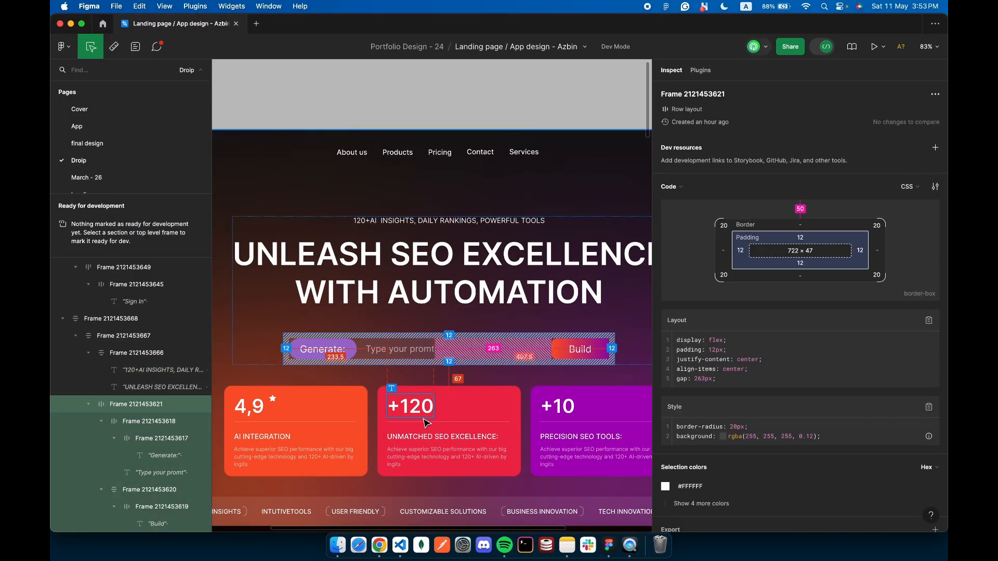
left_click(379, 544)
left_click(454, 285)
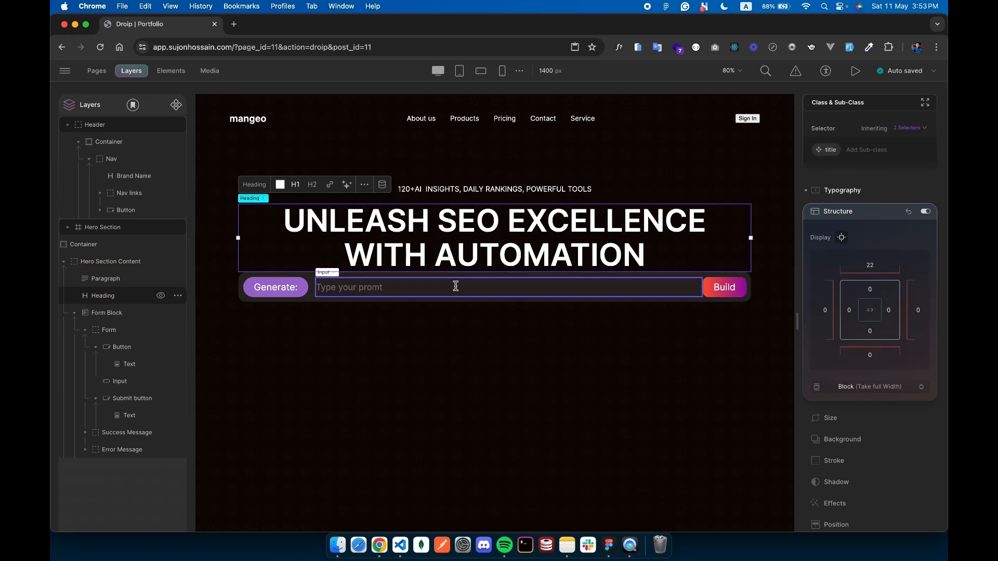
left_click(244, 280)
left_click(869, 265)
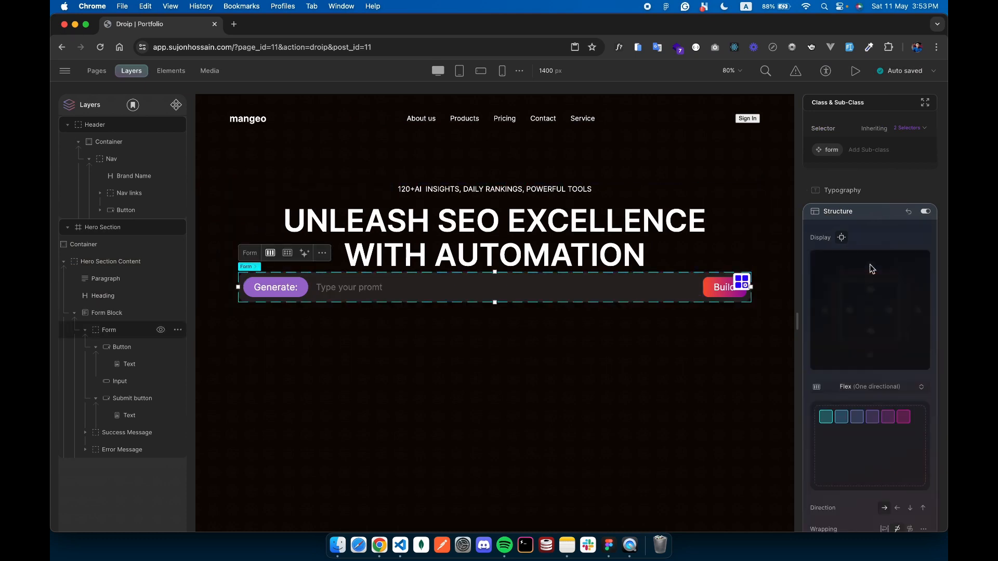
type("50")
key("Return")
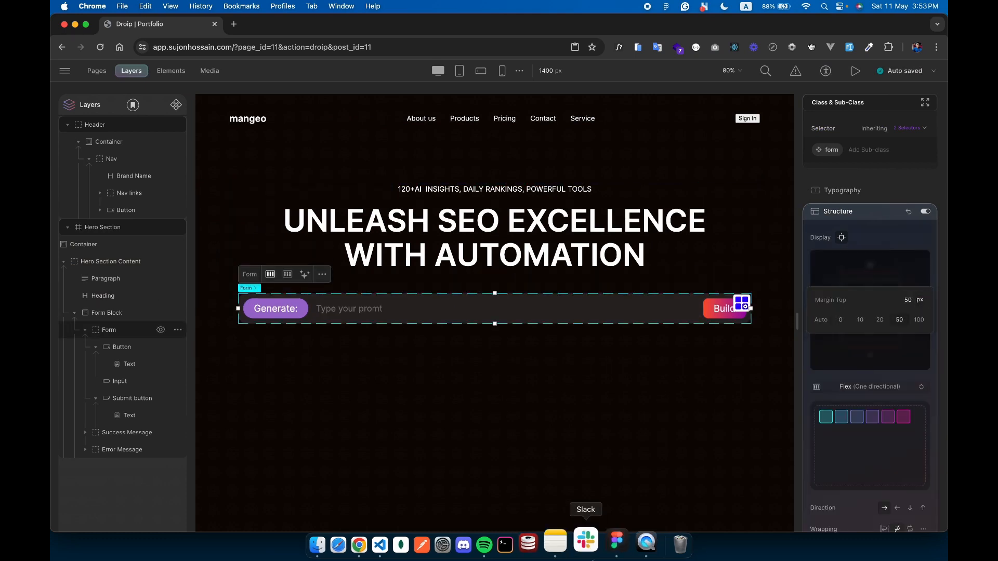
Check the prompt bar's size in Figma and set the form class's width to 746 px in Droip
left_click(609, 545)
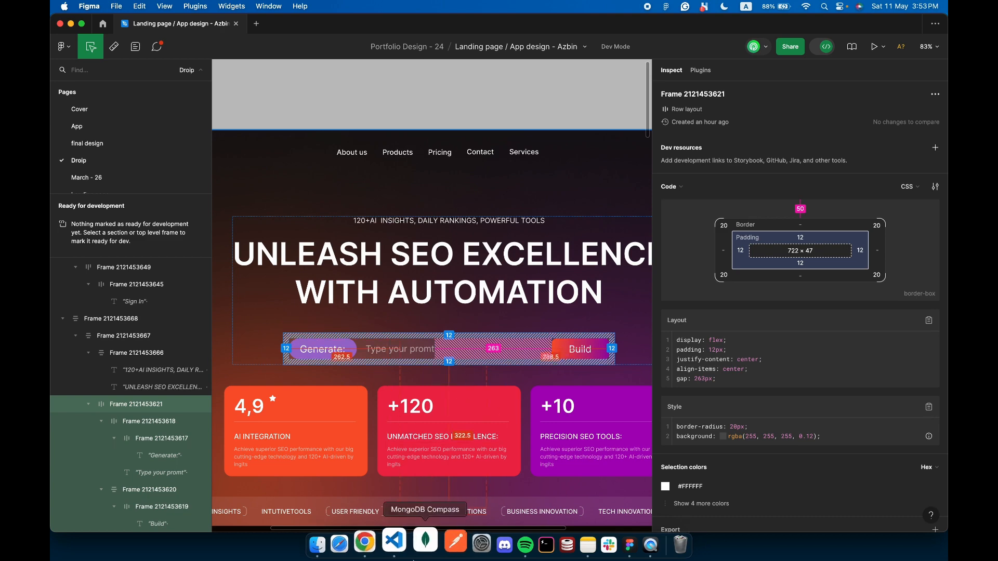
left_click(379, 545)
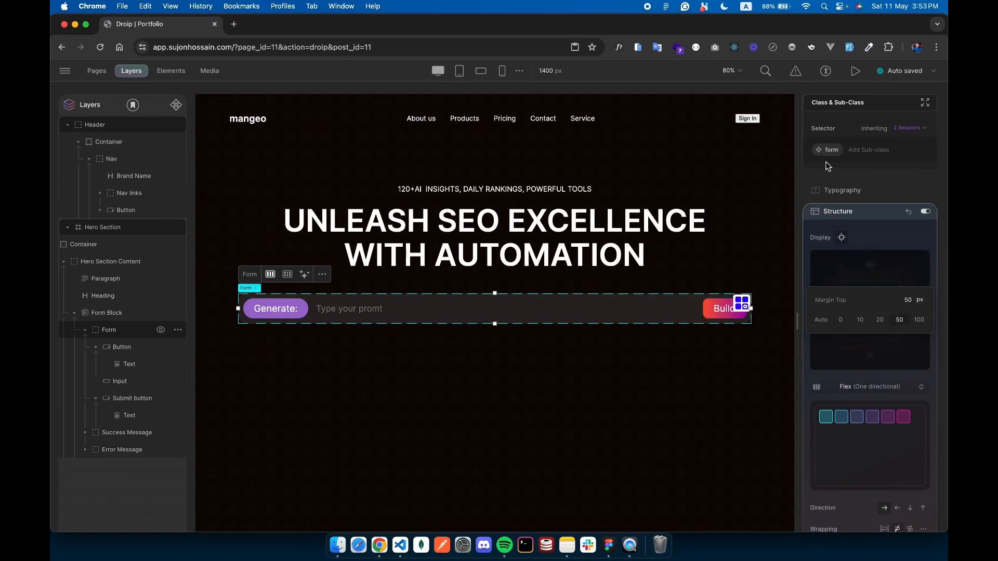
left_click(819, 211)
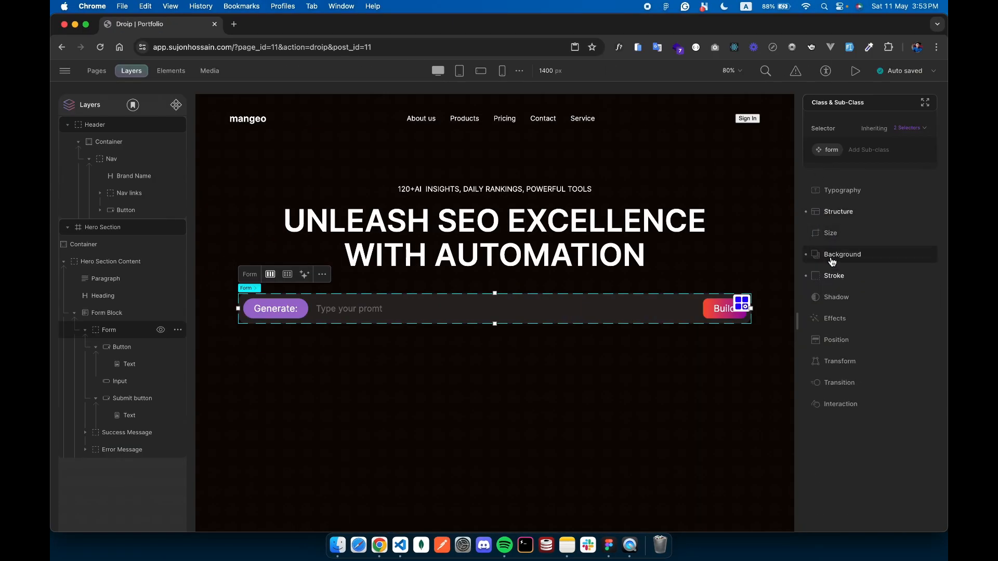
left_click(831, 233)
left_click(824, 259)
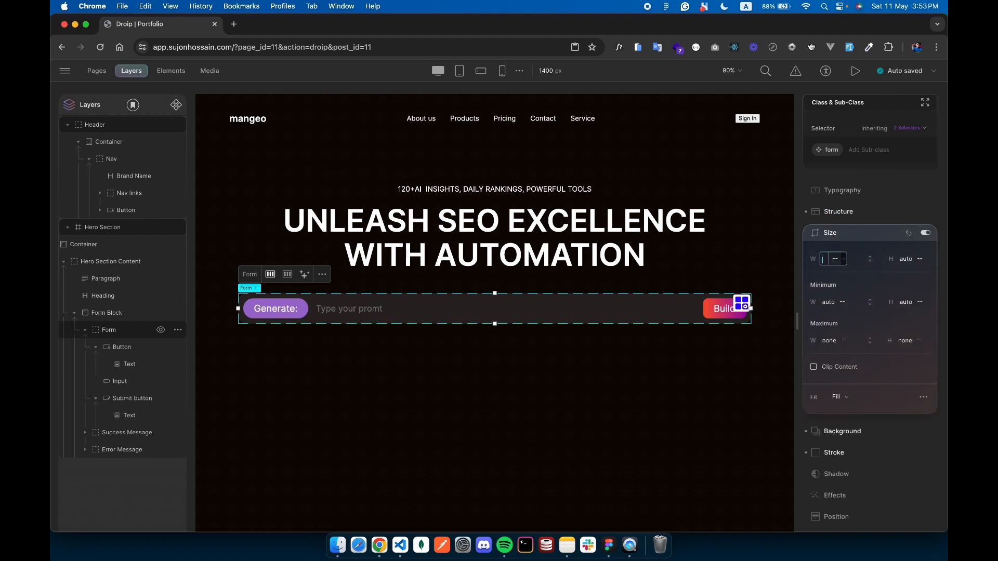
type("746")
key("Return")
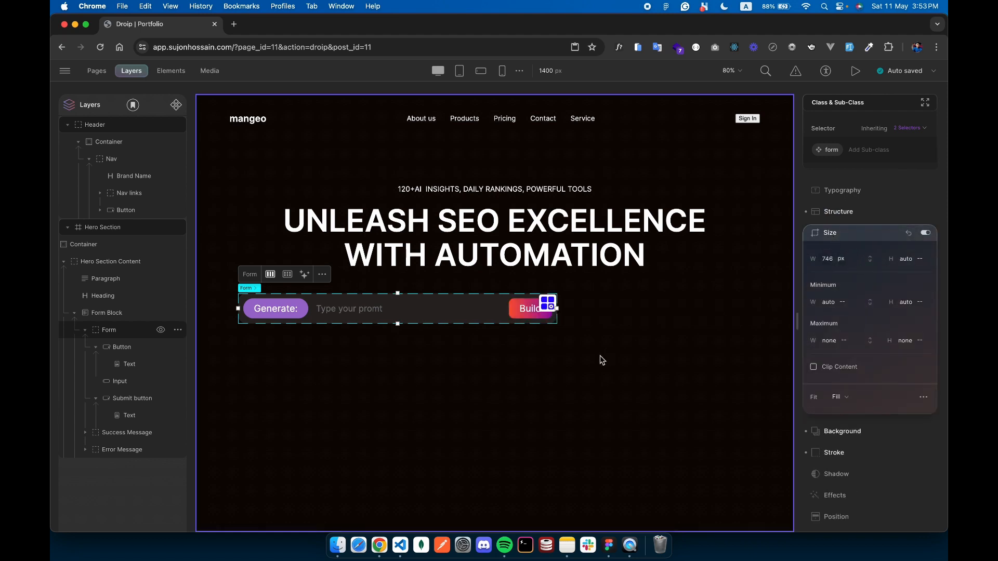
Center the form horizontally by setting its left and right margins to auto
left_click(840, 234)
left_click(839, 212)
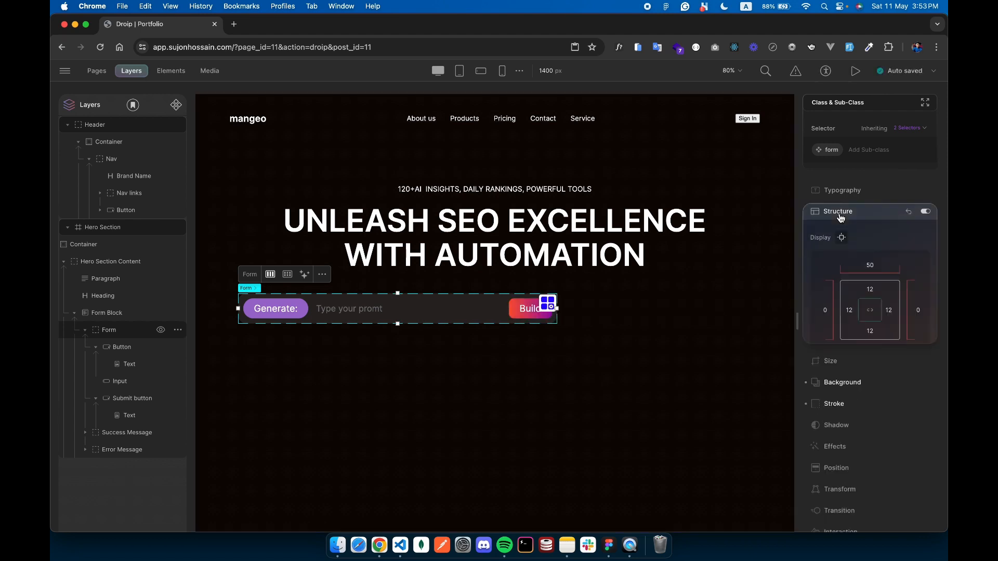
left_click(822, 310)
left_click(822, 321)
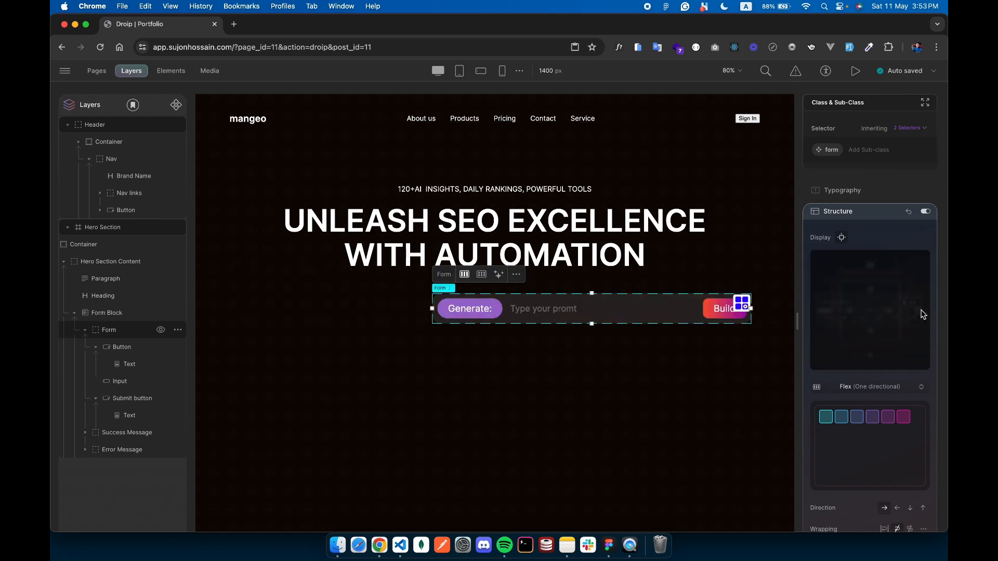
left_click(922, 310)
left_click(821, 320)
Preview the page with the centered prompt form in the browser and return to the Droip editor
left_click(572, 405)
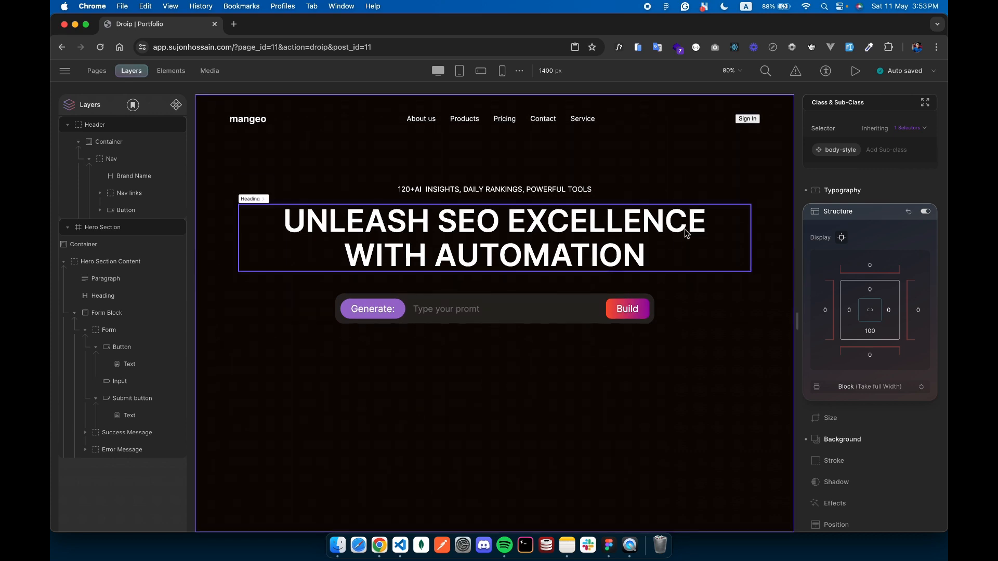
left_click(612, 307)
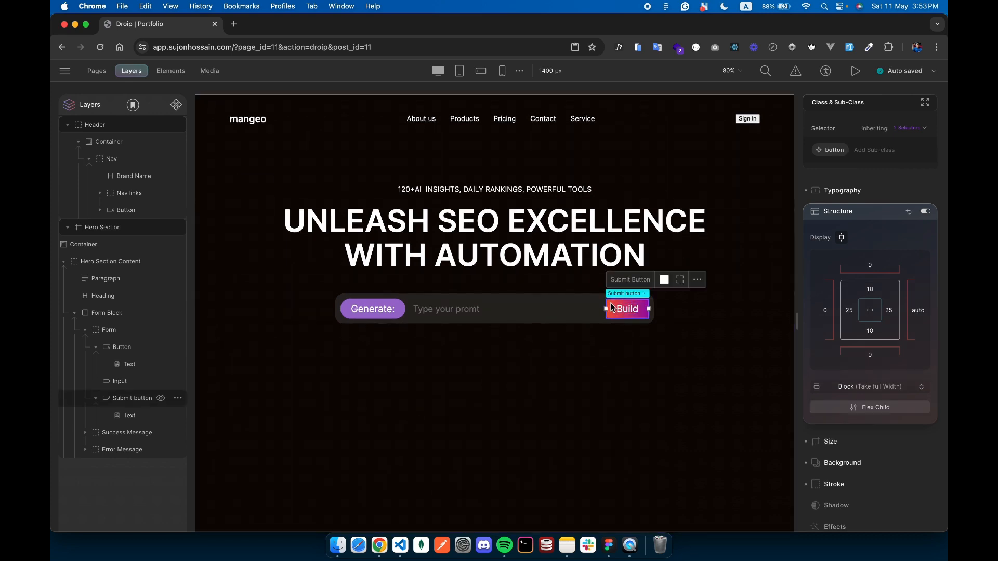
left_click(539, 401)
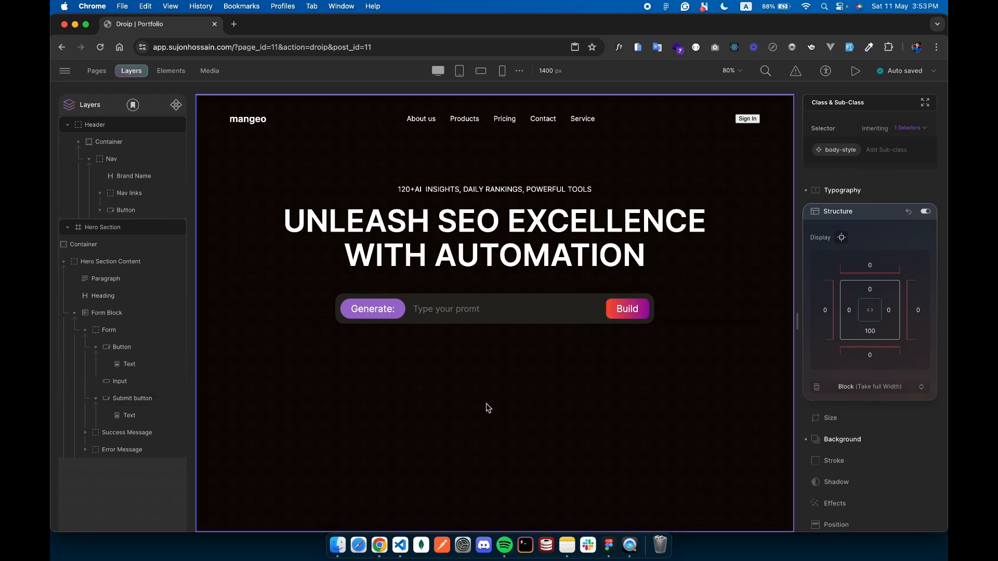
left_click(855, 70)
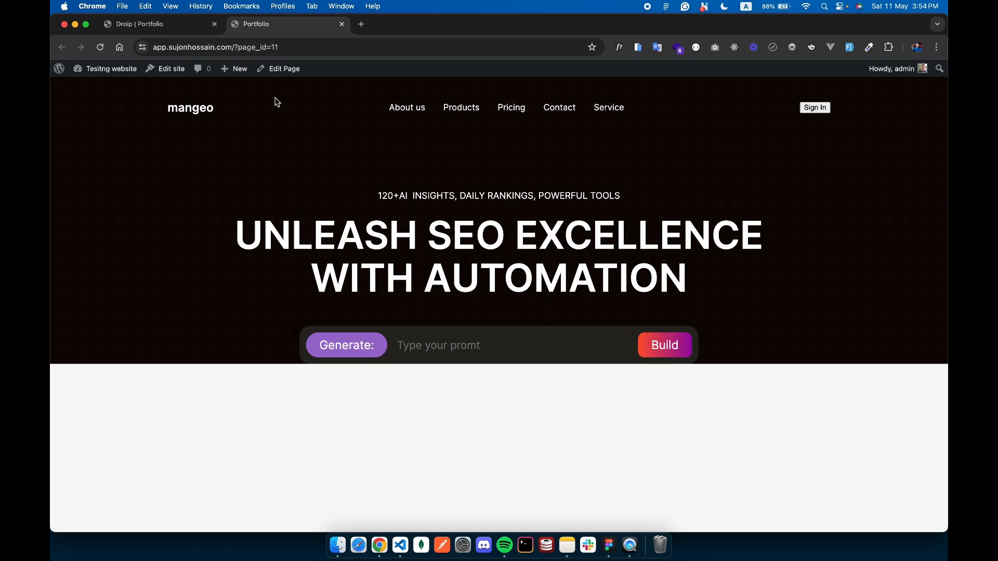
left_click(137, 24)
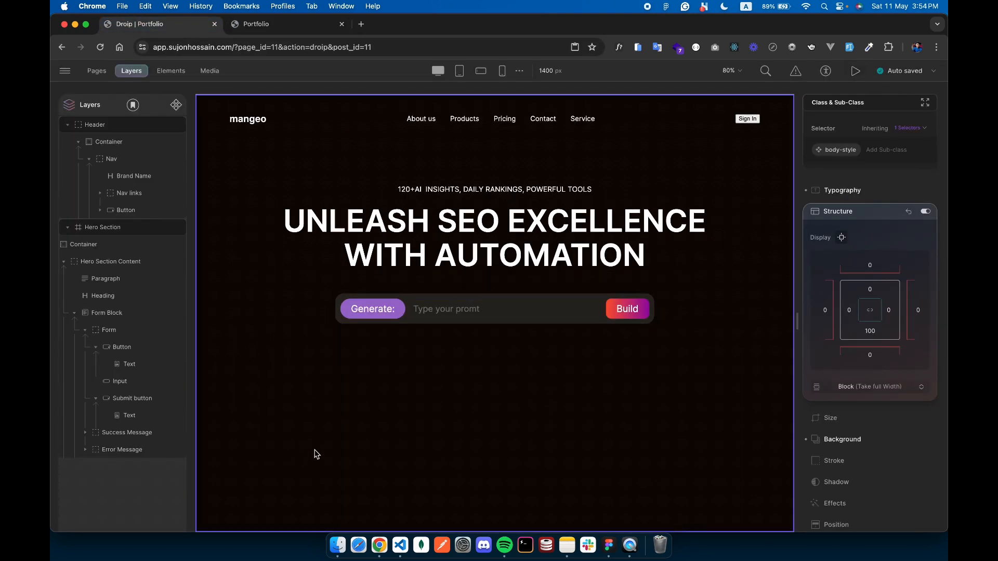
Add a div block with another div block nested inside it to the hero section's container
left_click(169, 72)
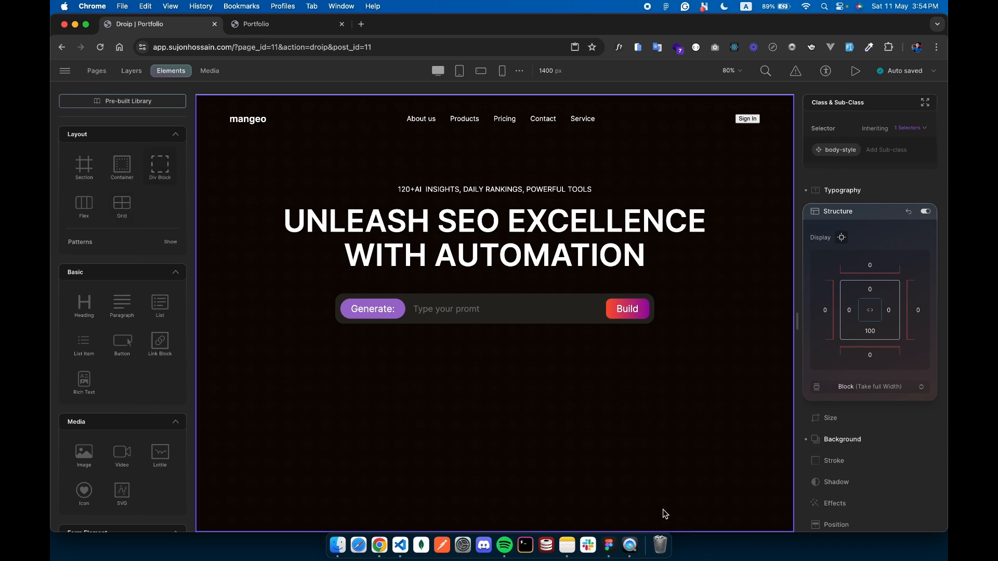
left_click(132, 71)
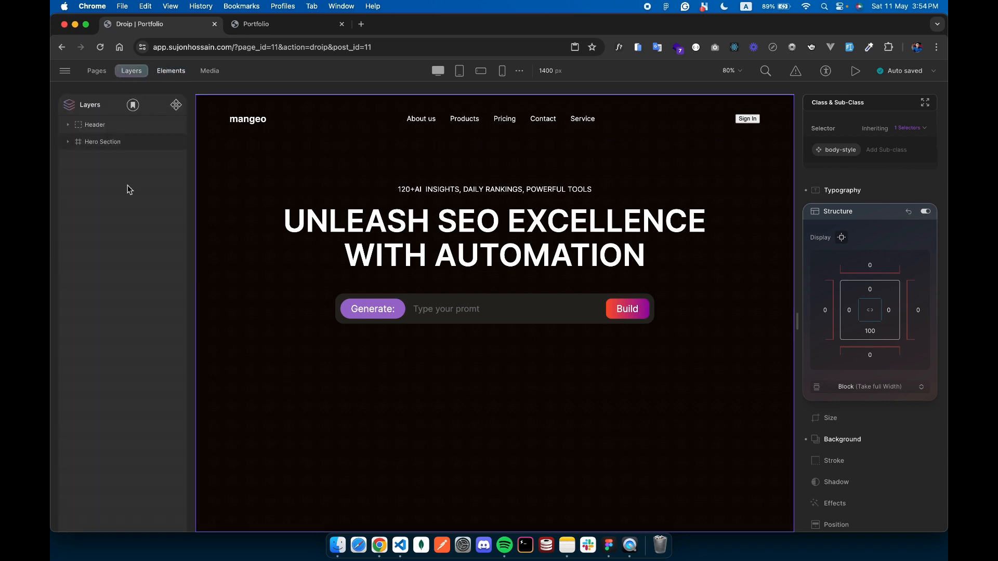
left_click(68, 142)
left_click(104, 159)
left_click(79, 159)
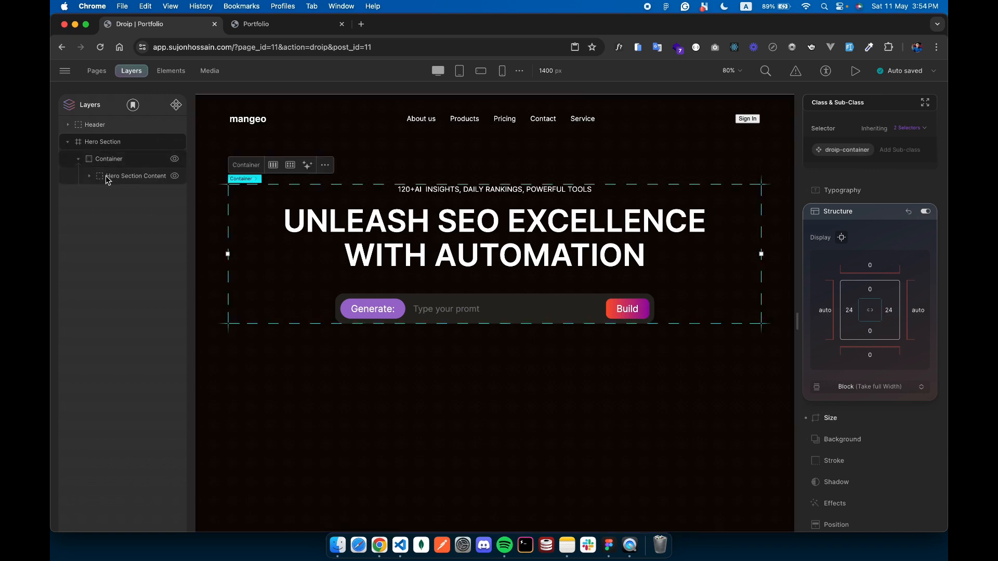
left_click(171, 72)
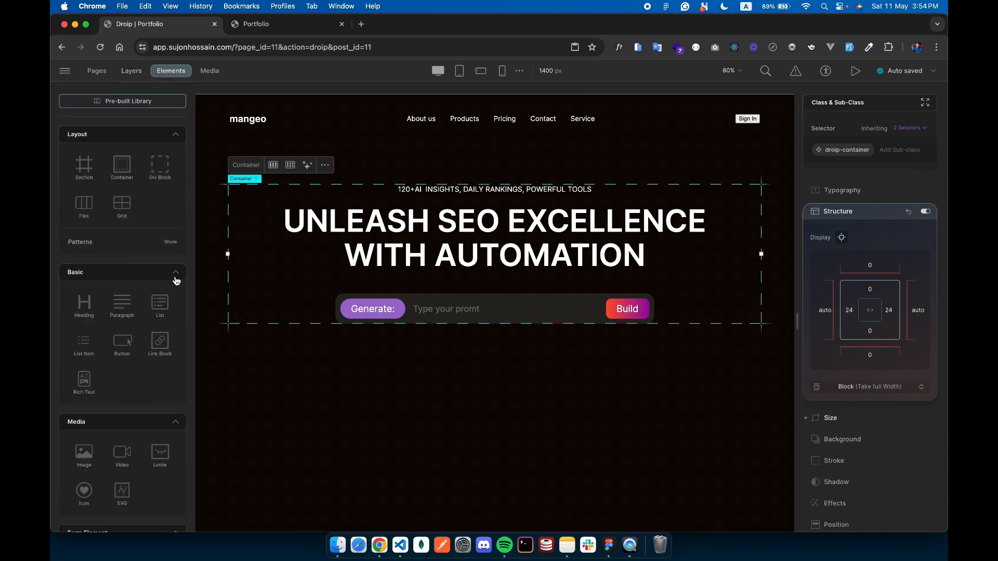
left_click(165, 171)
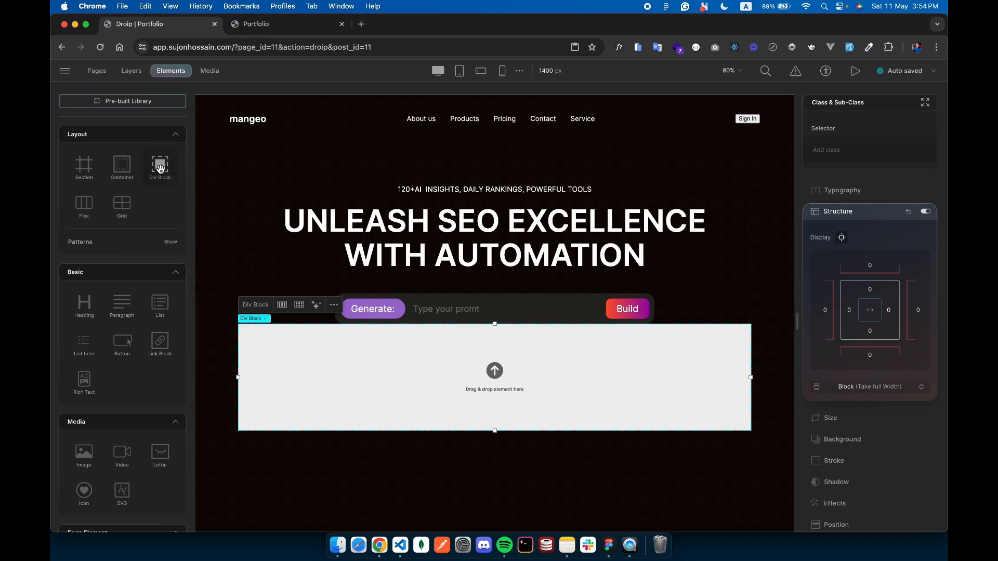
Rename the new outer div block as Card and the div block nested in it as Card Item
left_click(137, 76)
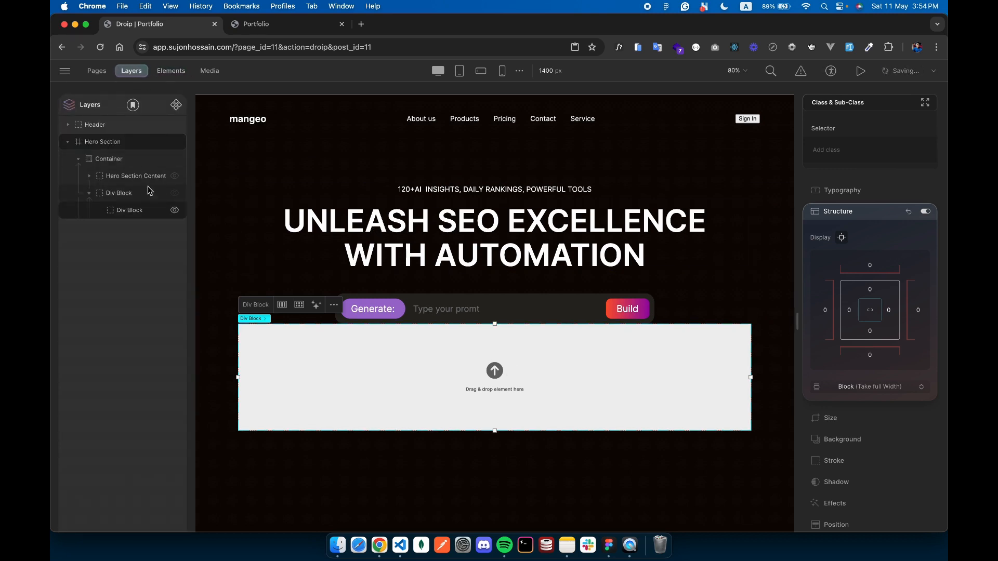
left_click(178, 192)
left_click(214, 198)
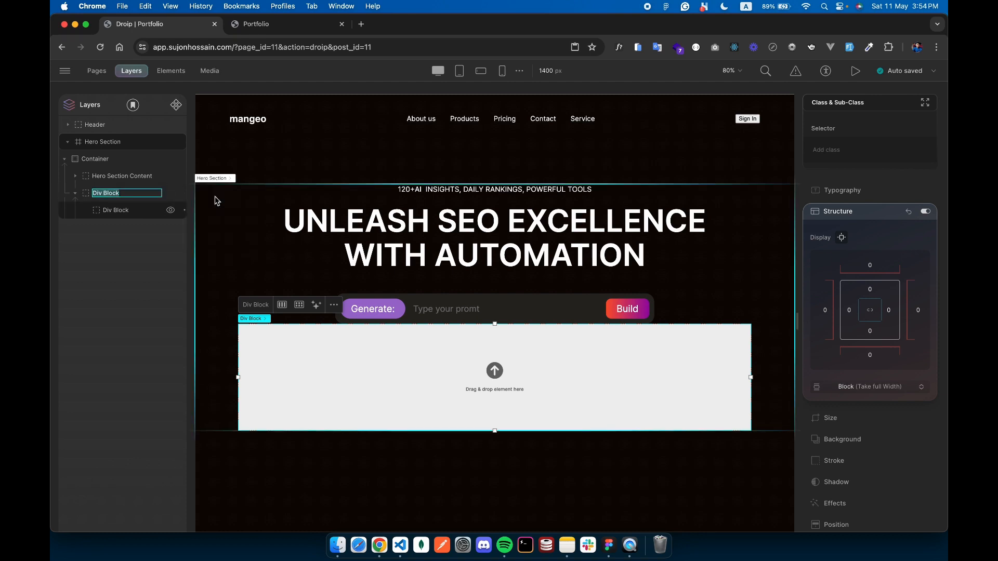
type("Card")
key("Return")
left_click(184, 210)
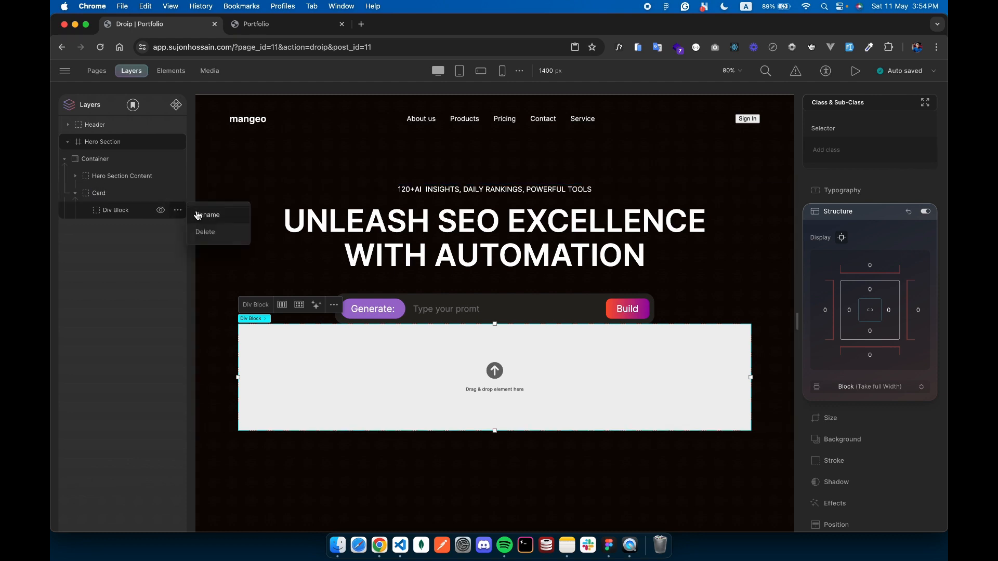
left_click(203, 216)
key("BackSpace")
type("Card Item")
key("Return")
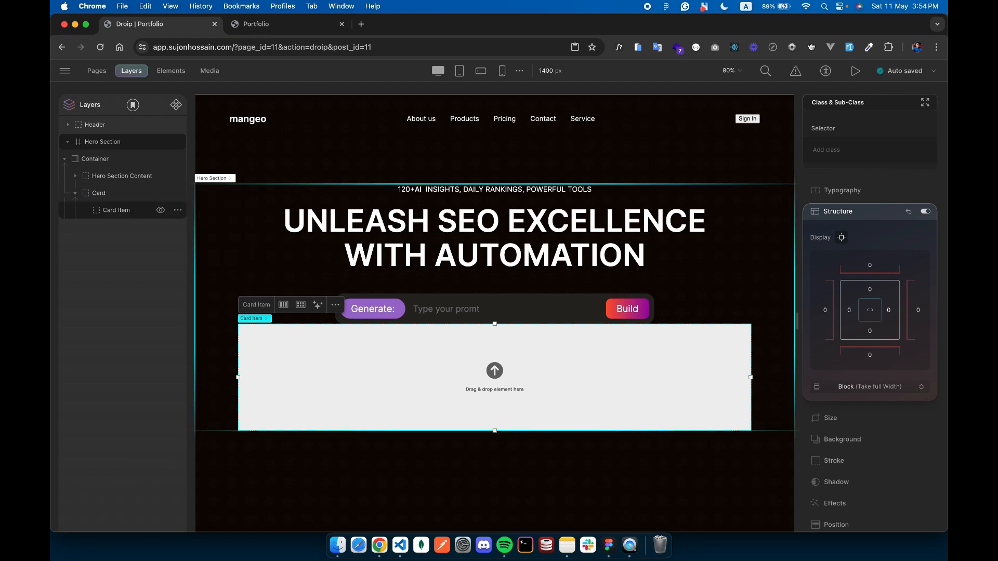
Rename the outer Card block as Cards and give it the class cards
left_click(178, 193)
left_click(203, 200)
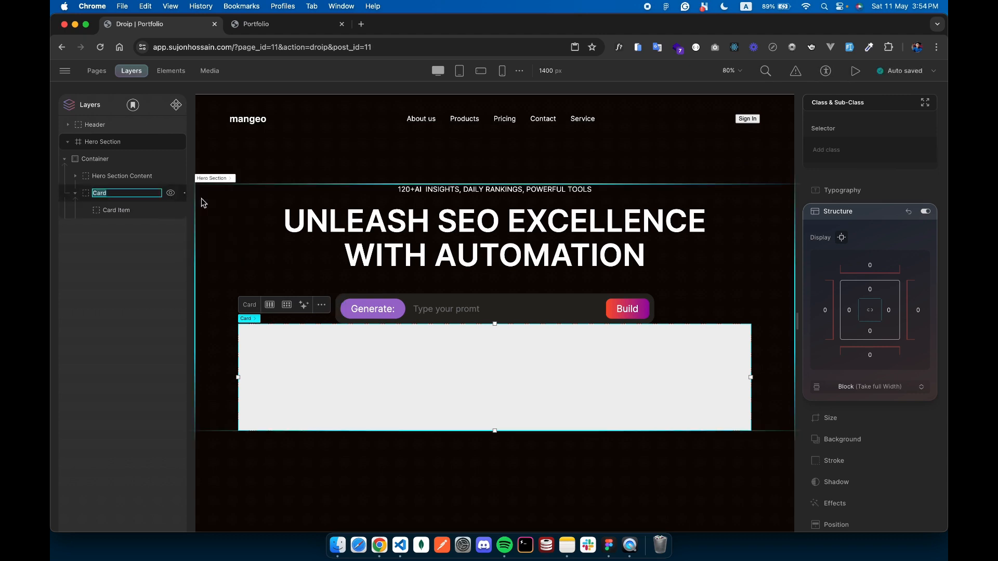
type("s")
key("Return")
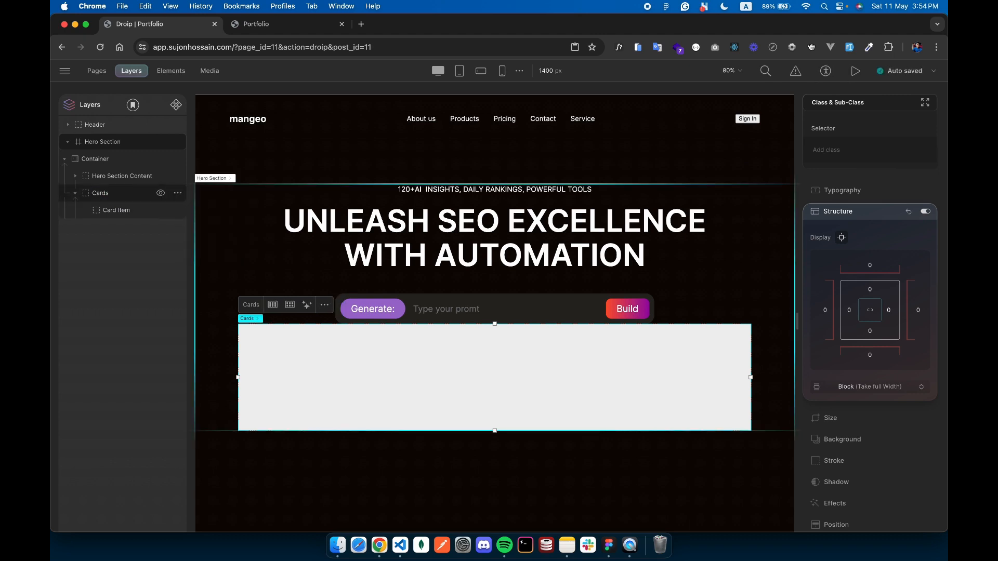
left_click(852, 150)
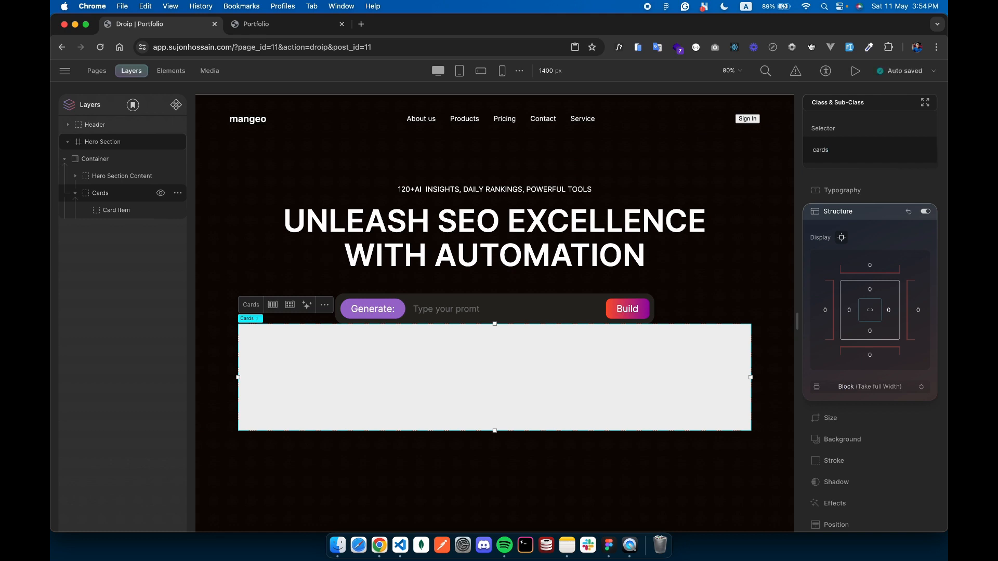
type("cards")
key("Return")
Give the Card Item block the class card-item
left_click(138, 213)
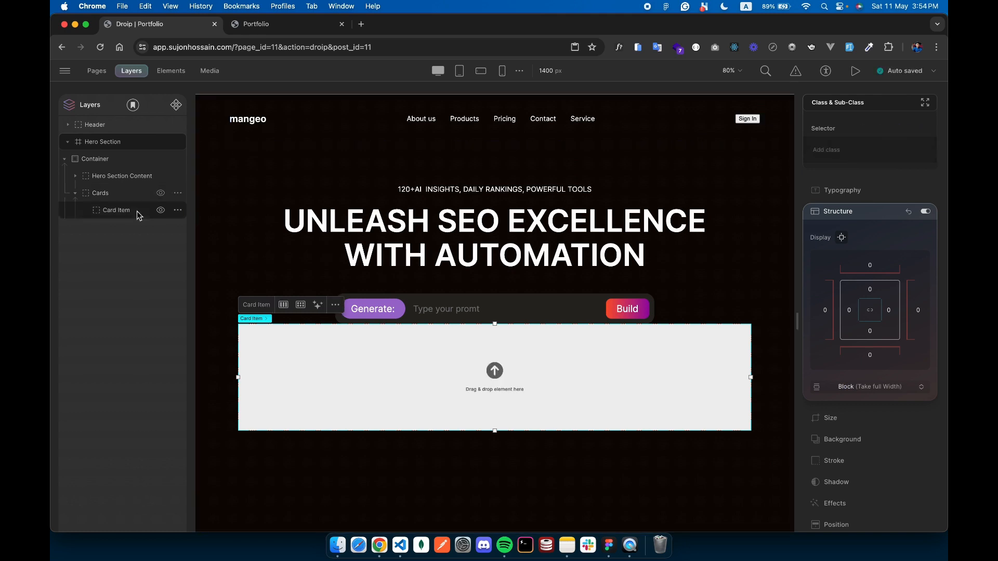
left_click(828, 150)
type("card")
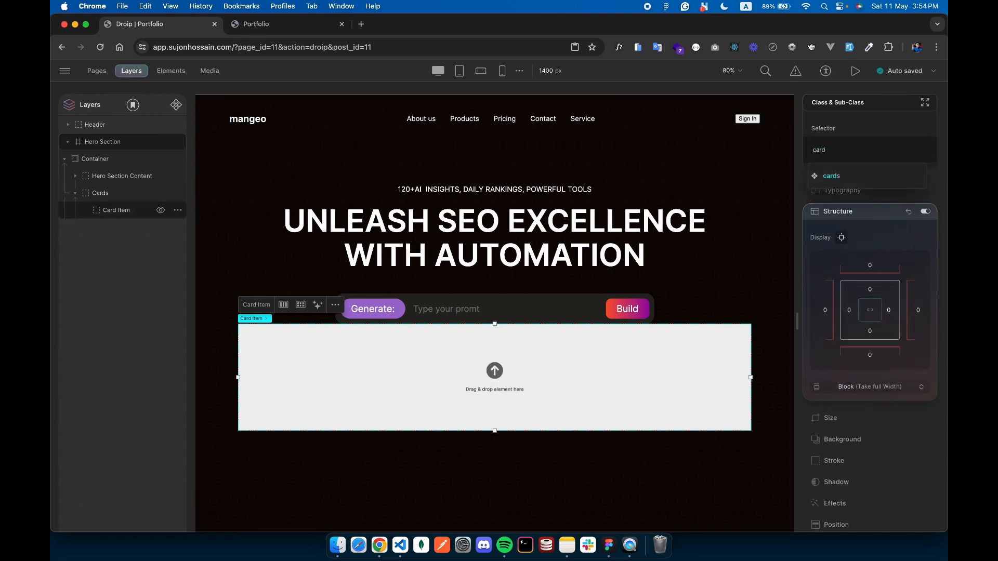
type("-item")
key("Return")
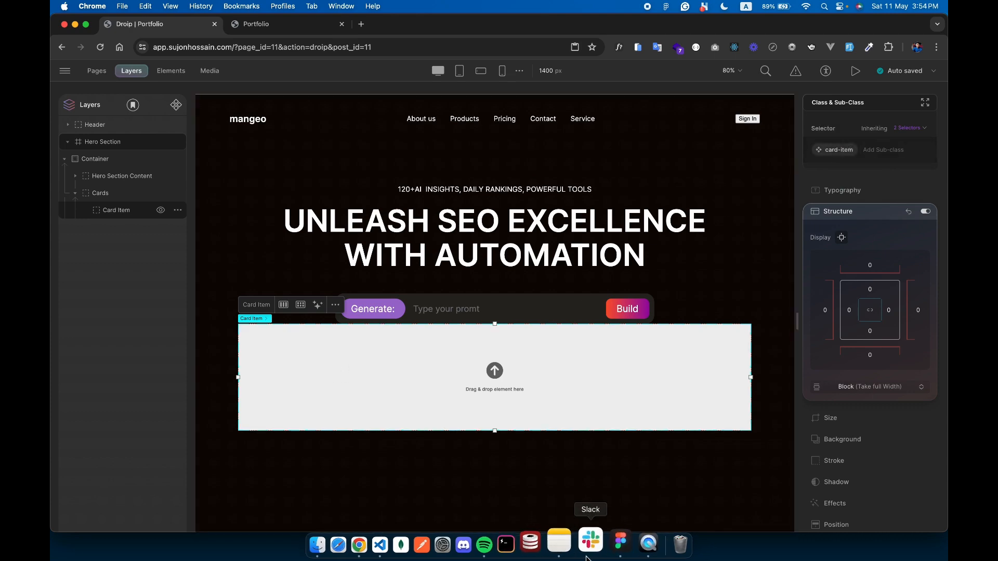
Inspect the orange AI Integration card's size, padding and gap and its 4,9 text's typography in Figma
left_click(620, 543)
scroll(382, 373, "up", 3)
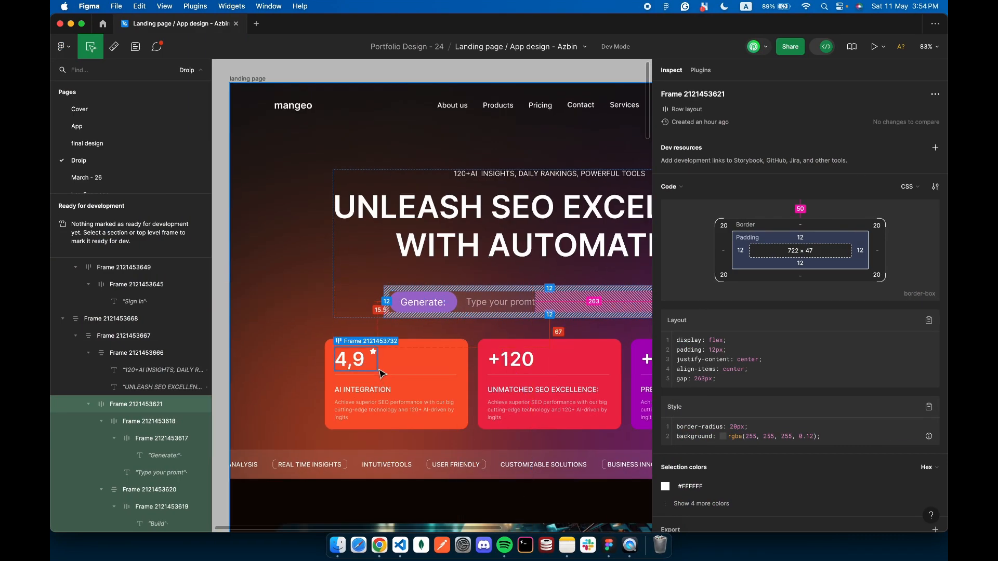
scroll(382, 374, "down", 1)
left_click(381, 342)
scroll(356, 322, "up", 3)
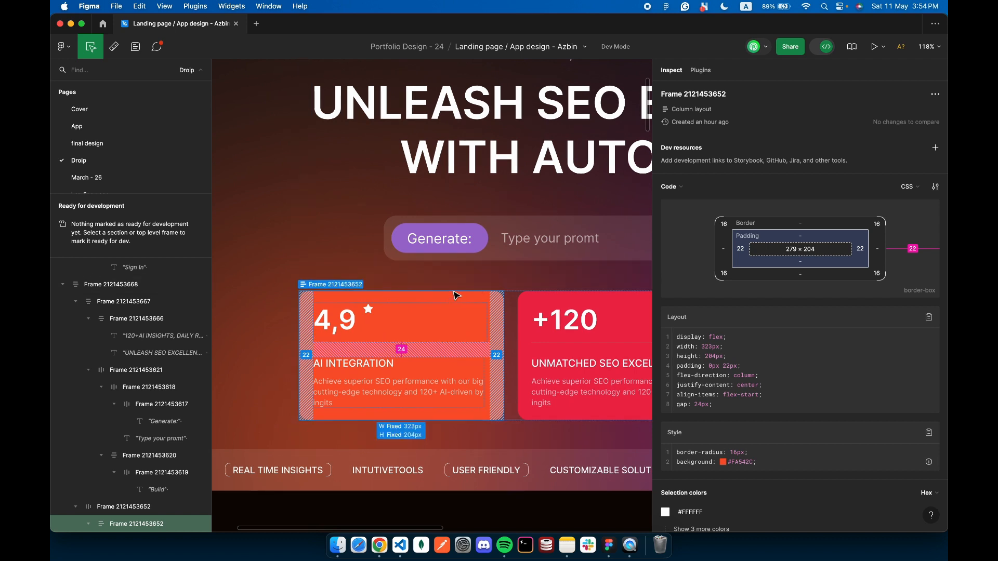
scroll(456, 296, "down", 3)
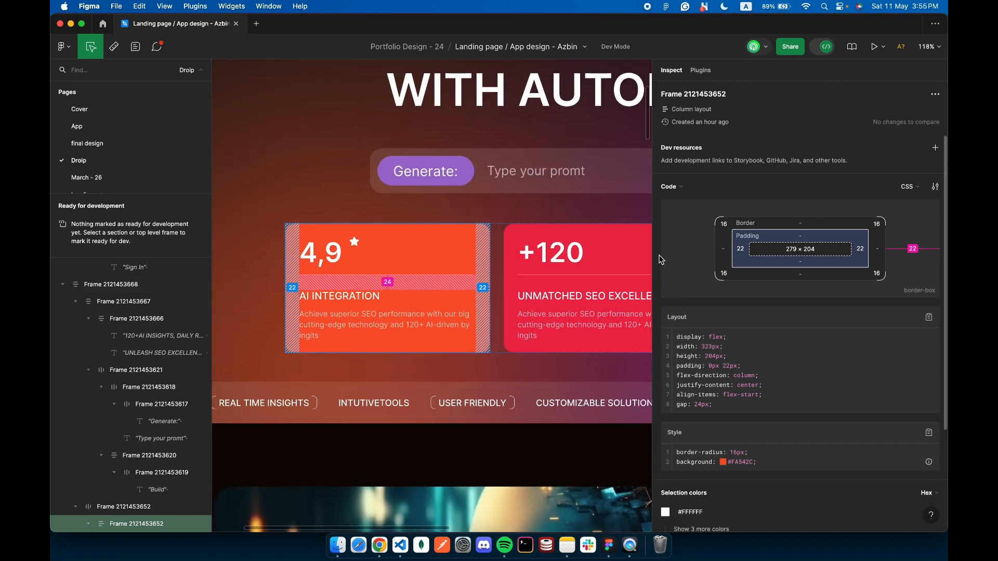
left_click_drag(652, 257, 788, 257)
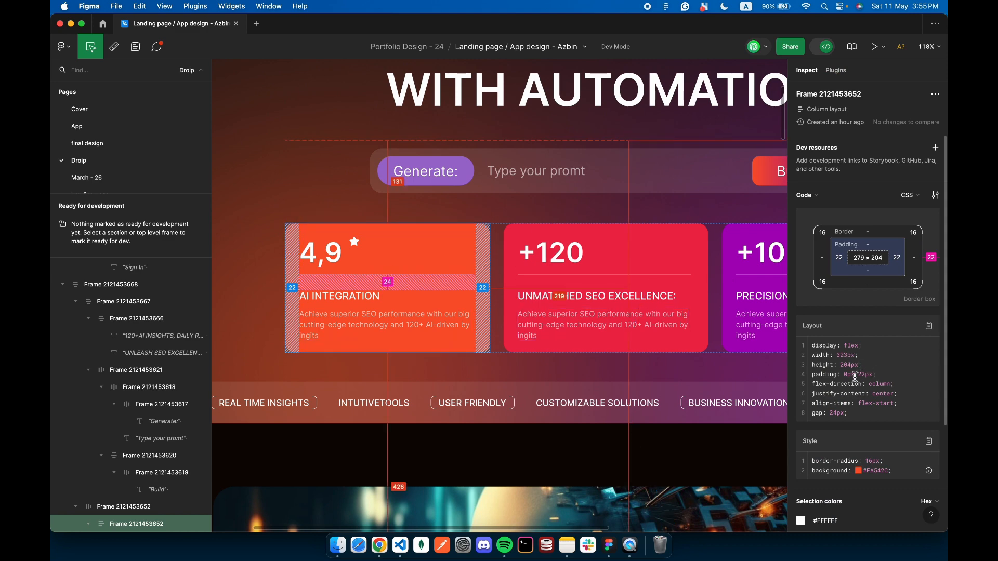
left_click(323, 250)
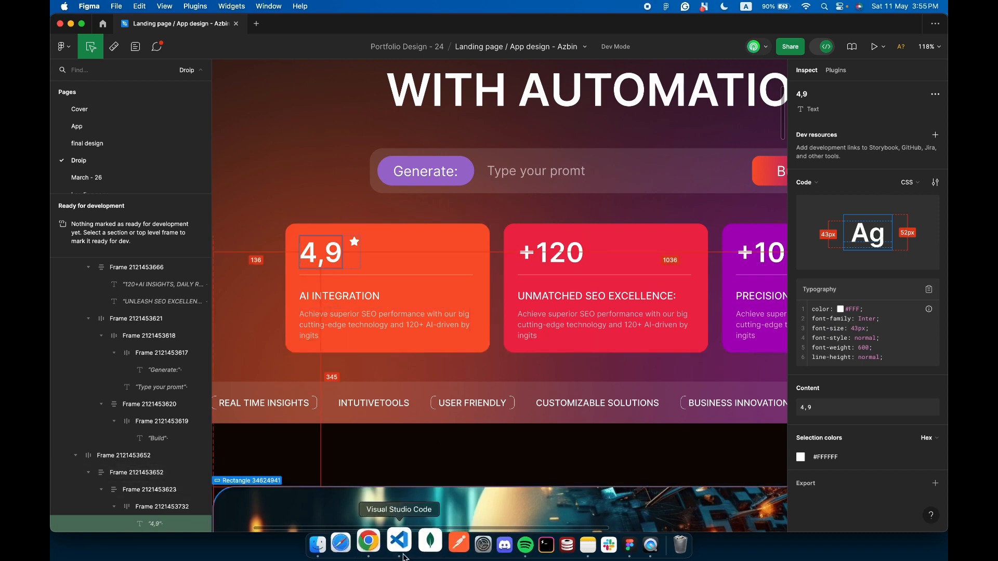
Set the card-item class's top padding to 22 px in Droip and return to the Figma design
left_click(379, 544)
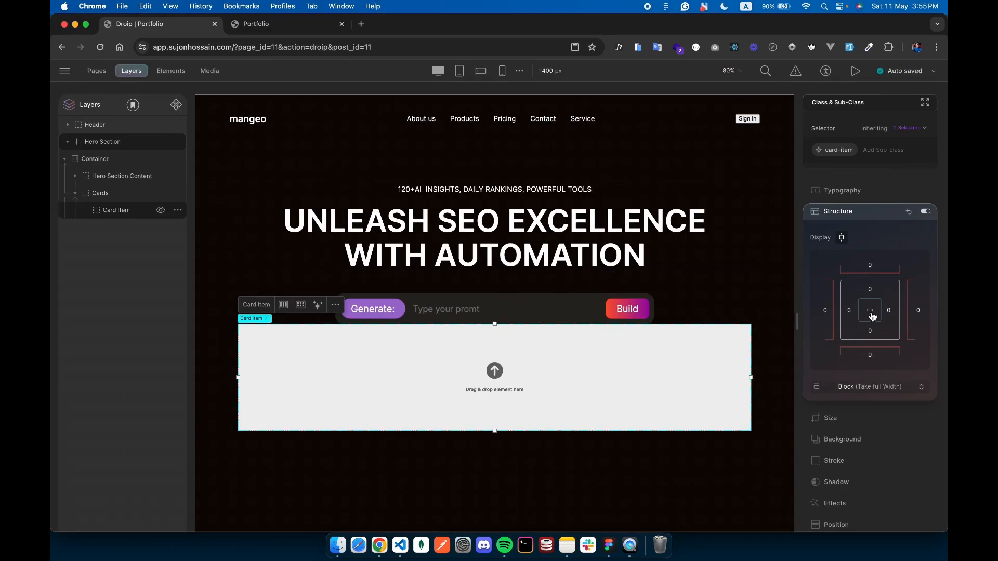
left_click(872, 290)
type("22")
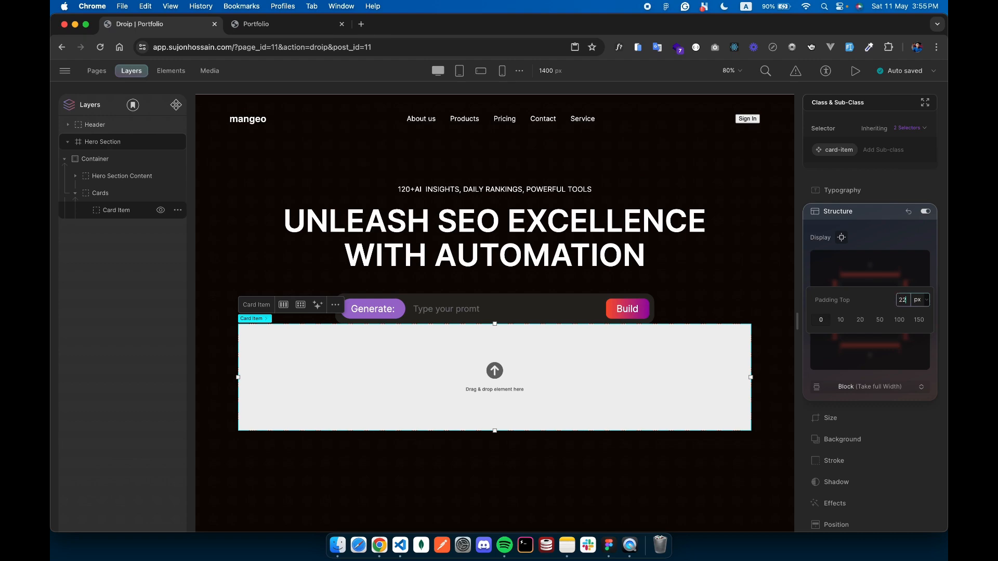
key("Return")
key("ctrl+Right")
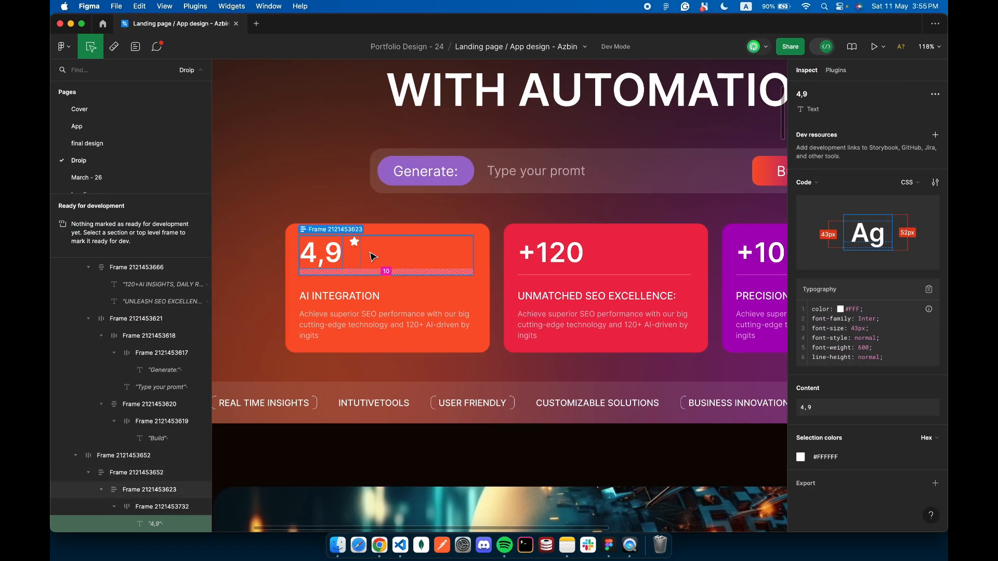
Check the AI Integration card's title and description in Figma, and add a heading and two paragraphs to the Card Item block in Droip
left_click(354, 298)
left_click(337, 324)
key("ctrl+Left")
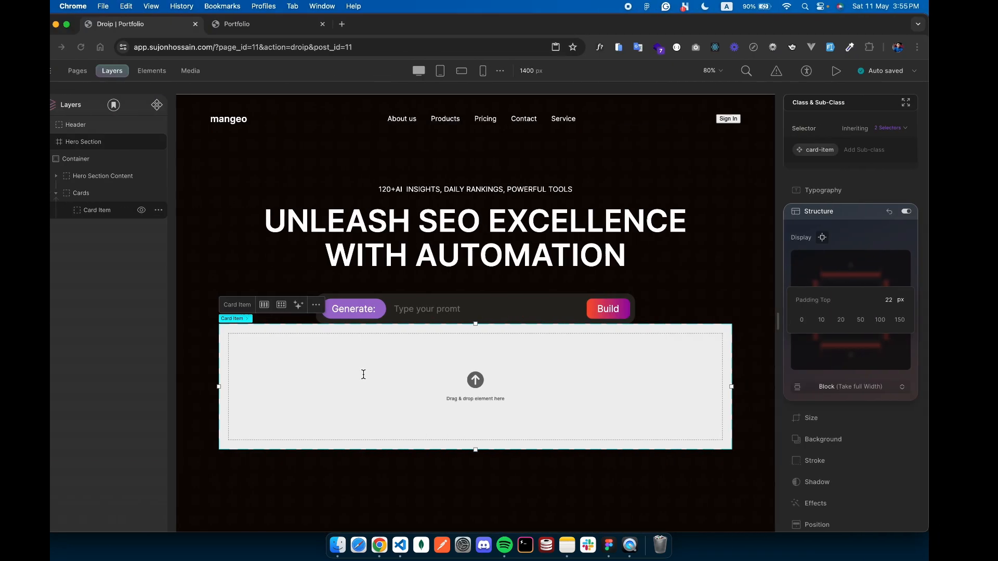
left_click(163, 74)
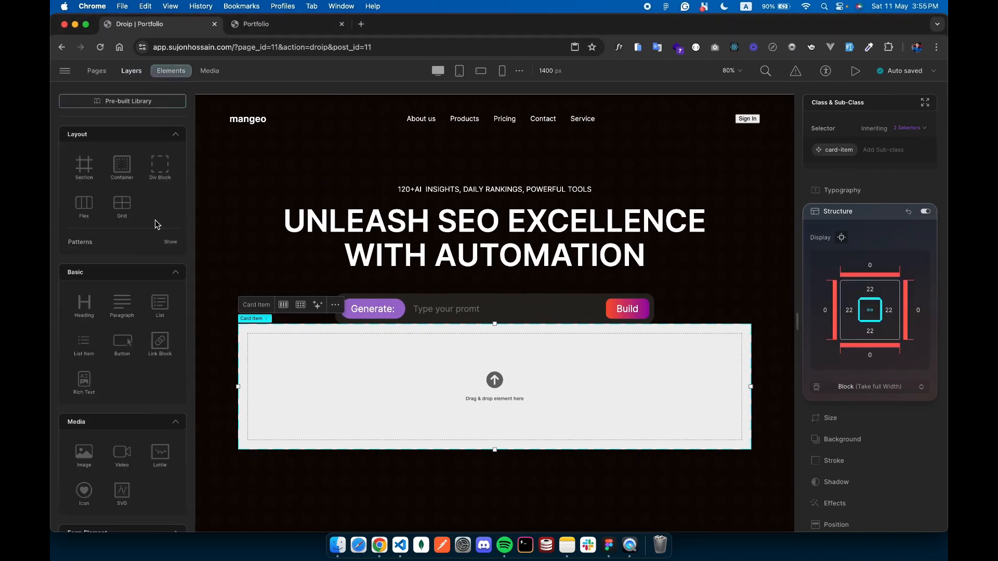
left_click(115, 305)
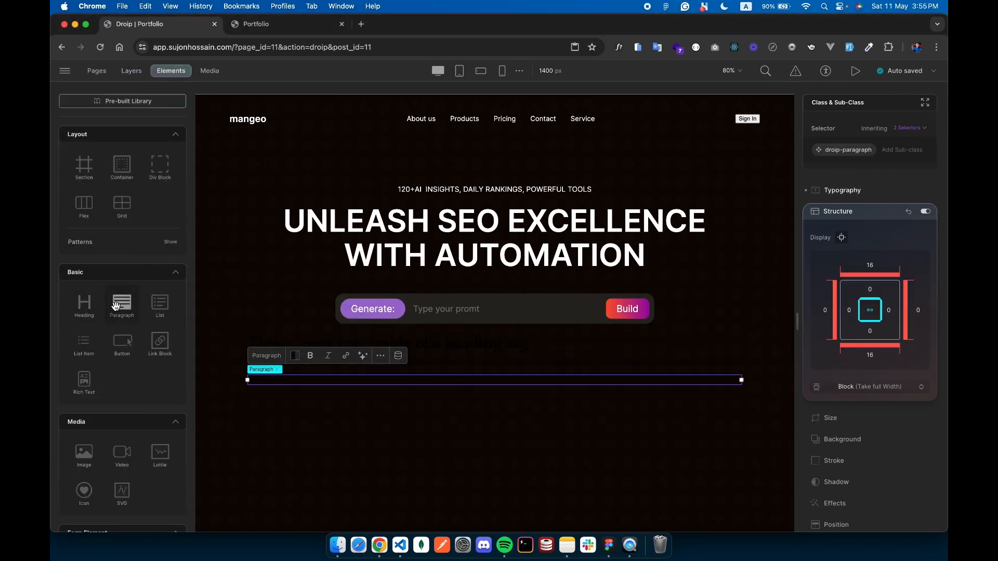
Detach the default classes from the card's heading and its first paragraph
left_click(478, 345)
left_click(861, 151)
left_click(886, 188)
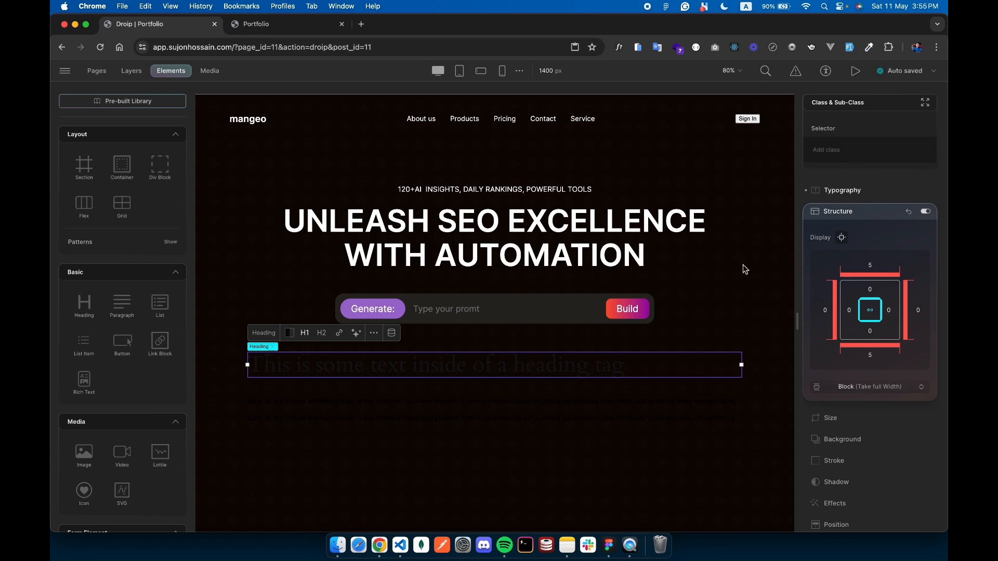
left_click(481, 403)
left_click(862, 150)
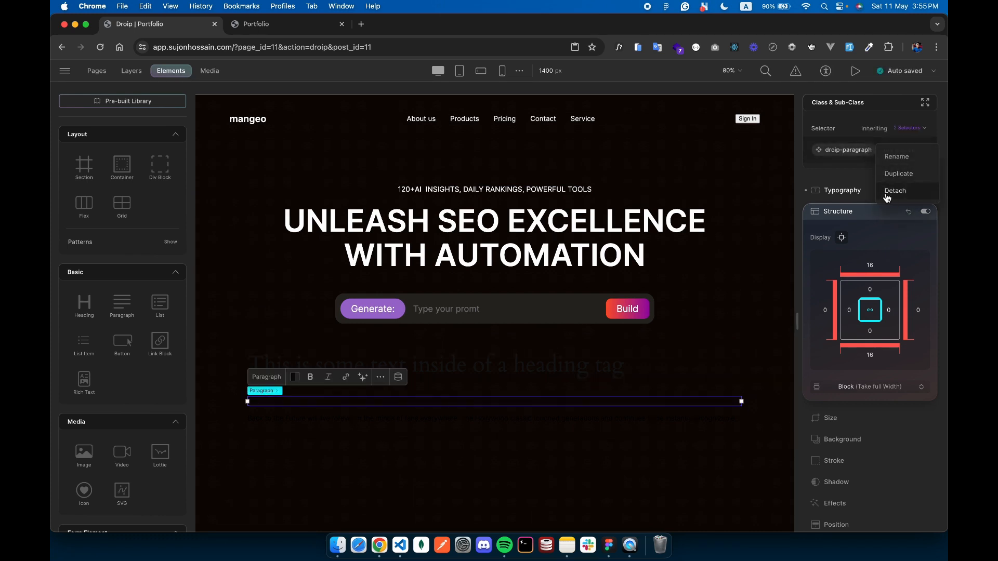
left_click(886, 193)
Detach the droip-paragraph class from the card's second paragraph
left_click(511, 363)
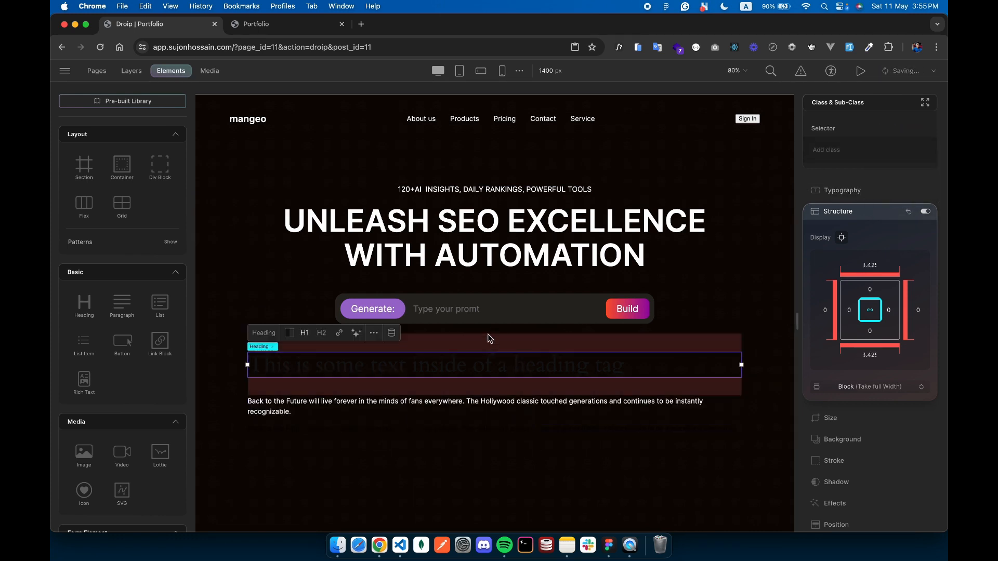
left_click(393, 411)
left_click(333, 439)
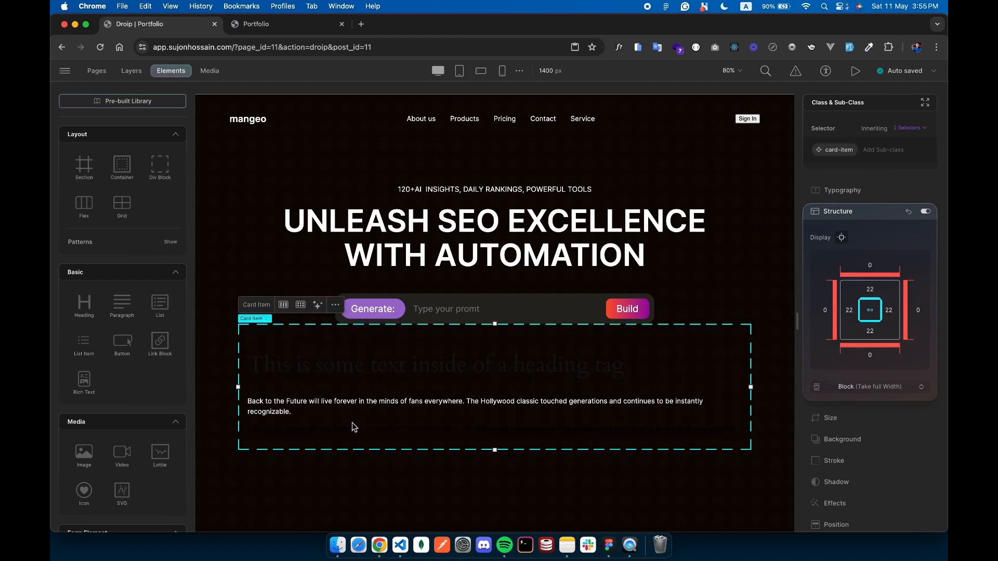
left_click(334, 431)
left_click(869, 152)
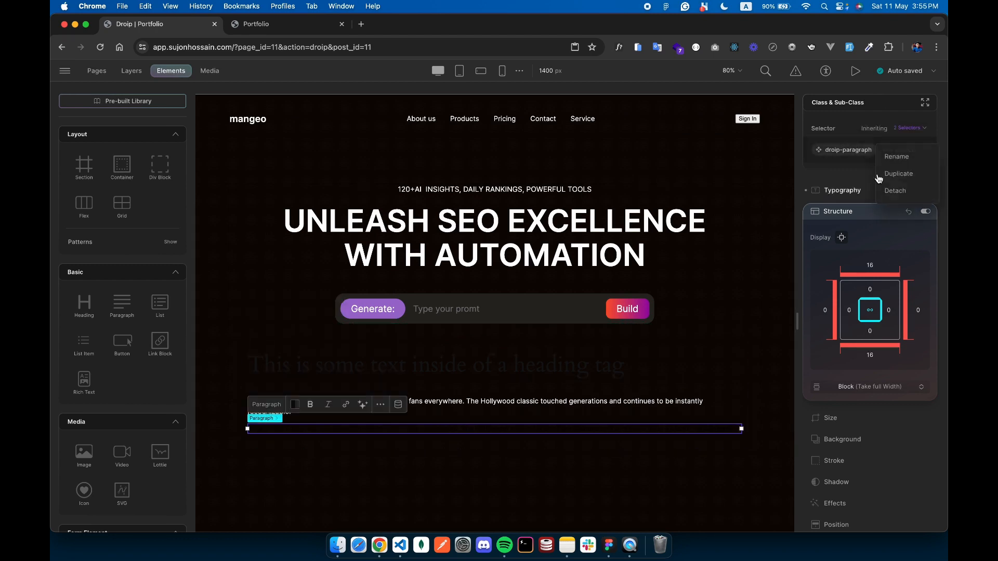
left_click(884, 195)
Give the card's heading the class card-title
left_click(545, 372)
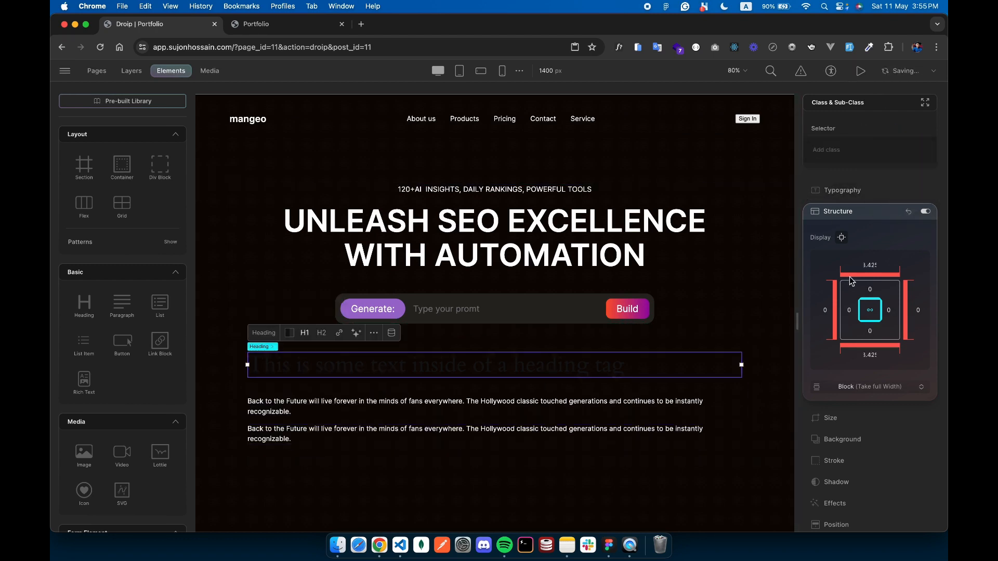
left_click(829, 151)
type("card")
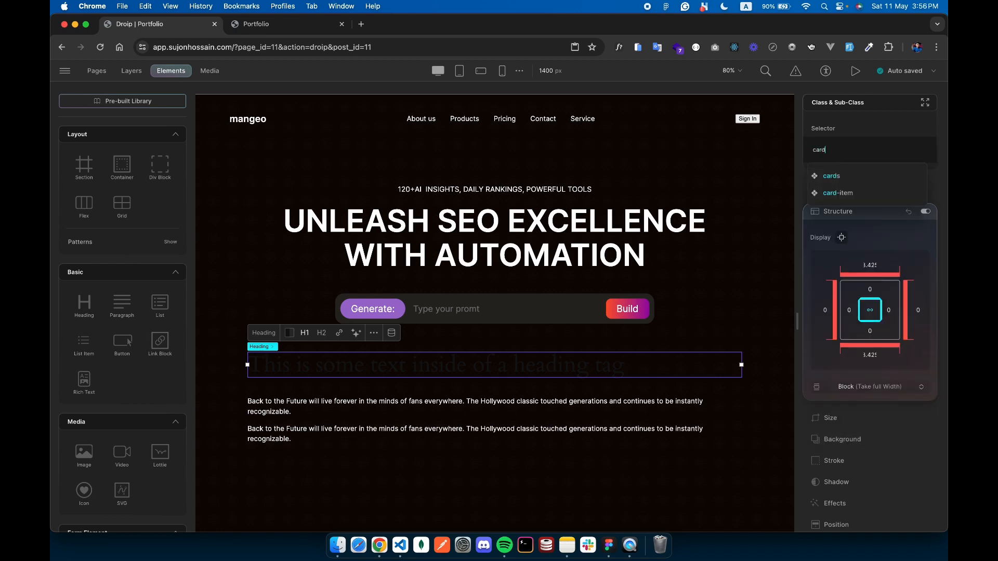
type("-t")
type("it")
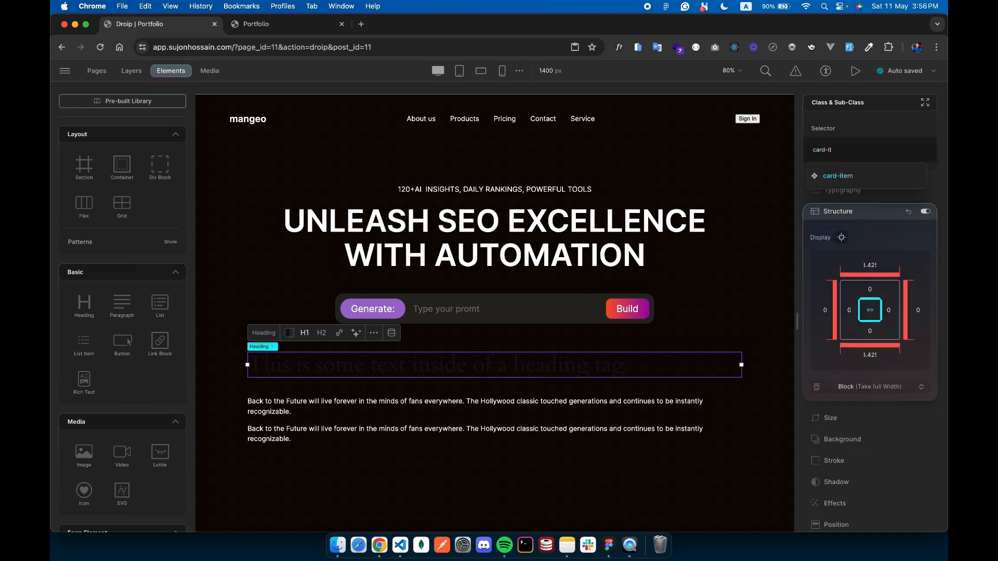
key("BackSpace")
key("BackSpace")
type("title")
key("Return")
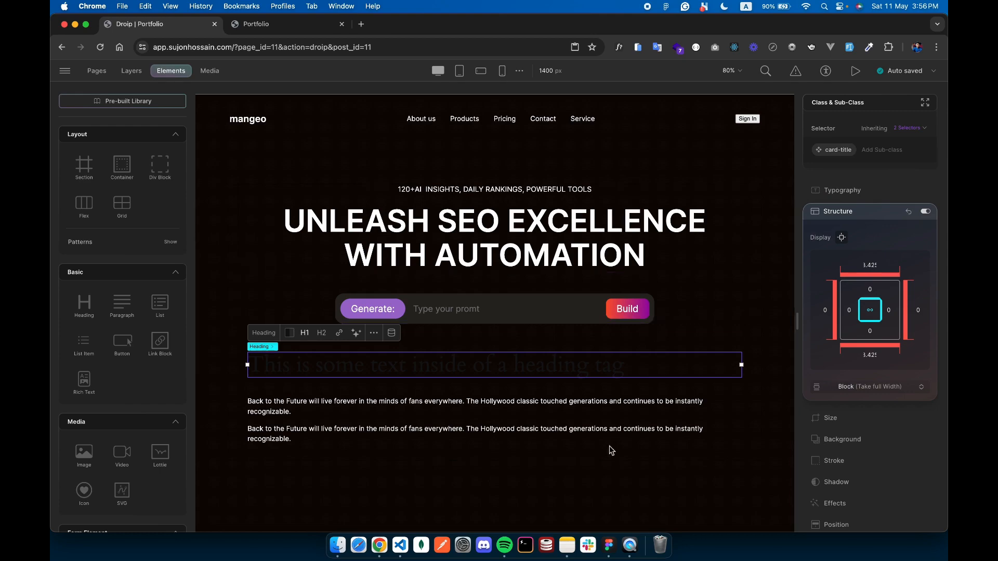
Replace the card heading's placeholder text with 4,9 from the Figma design
key("ctrl+Right")
left_click(324, 262)
key("ctrl+Left")
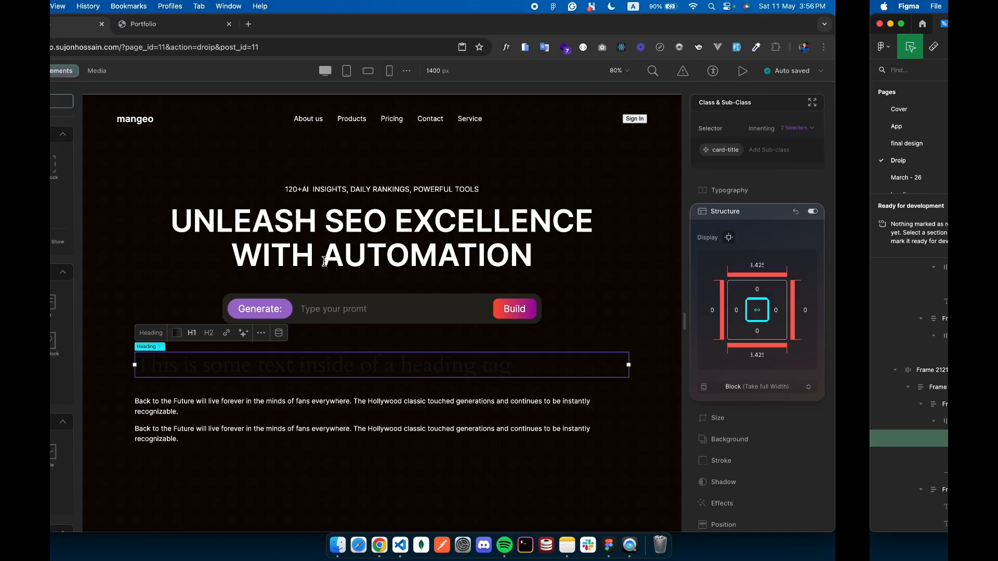
double_click(315, 370)
type("4,9")
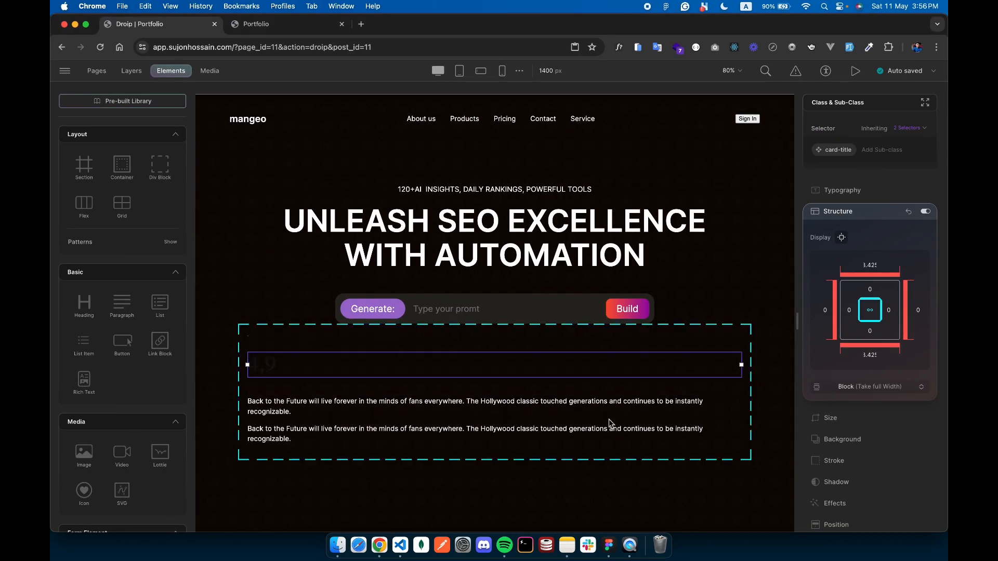
Replace the card's first paragraph with the Figma card title AI INTEGRATION
key("ctrl+Right")
left_click(343, 296)
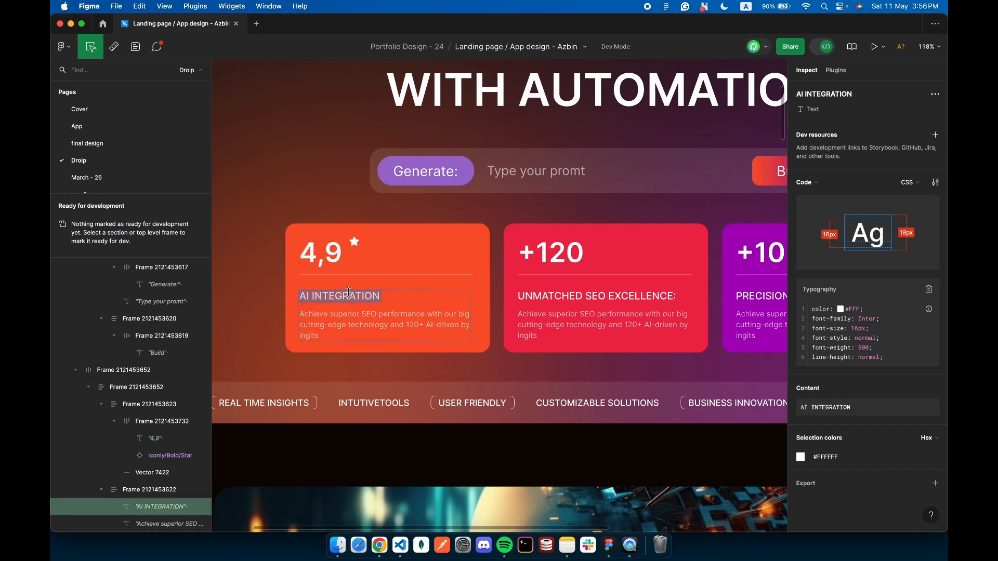
key("ctrl+Left")
double_click(339, 408)
type("AI INTEGRATION")
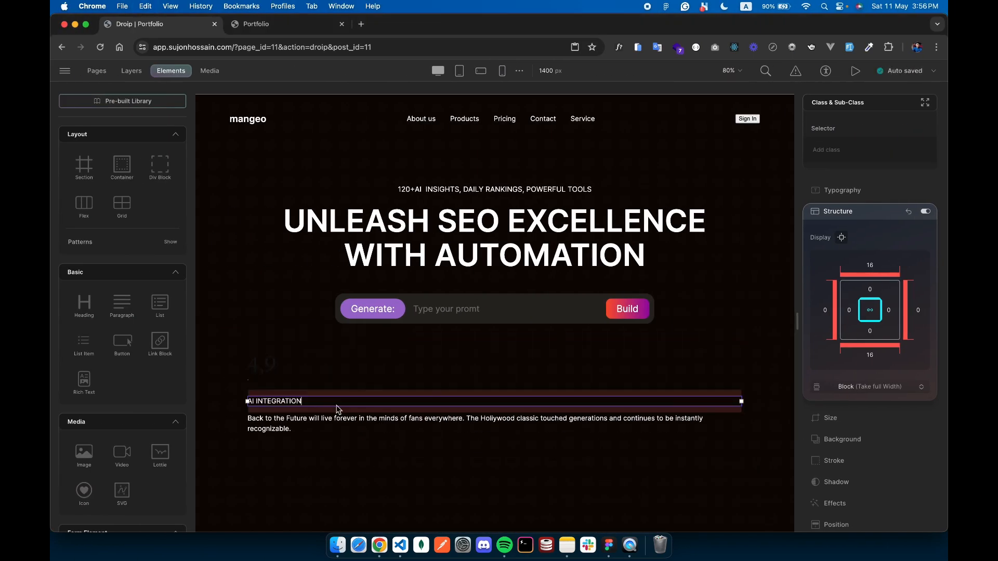
Copy the "Achieve superior SEO performance" description from the Figma card into the card's second paragraph in Droip
key("ctrl+Right")
left_click(364, 323)
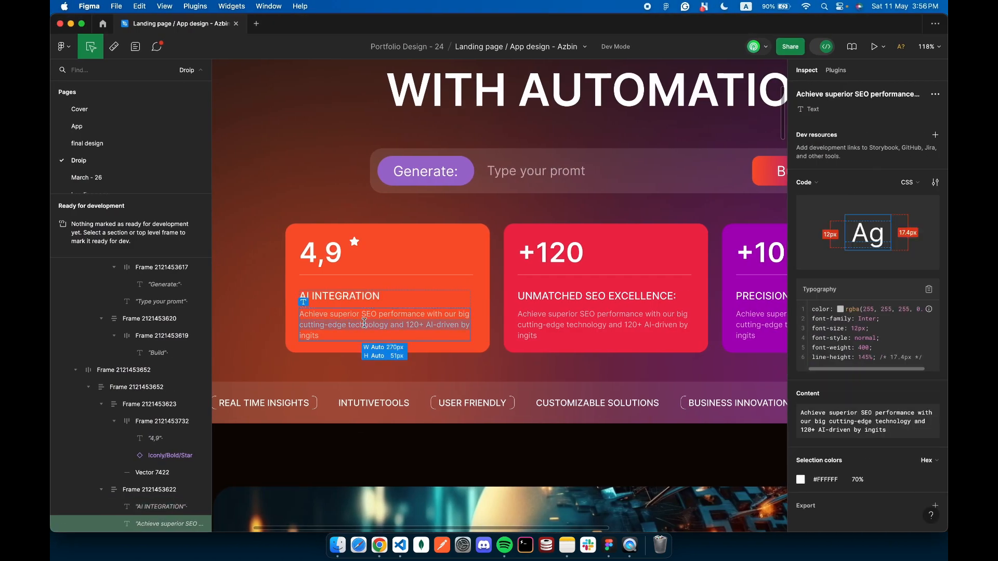
left_click_drag(331, 333, 300, 314)
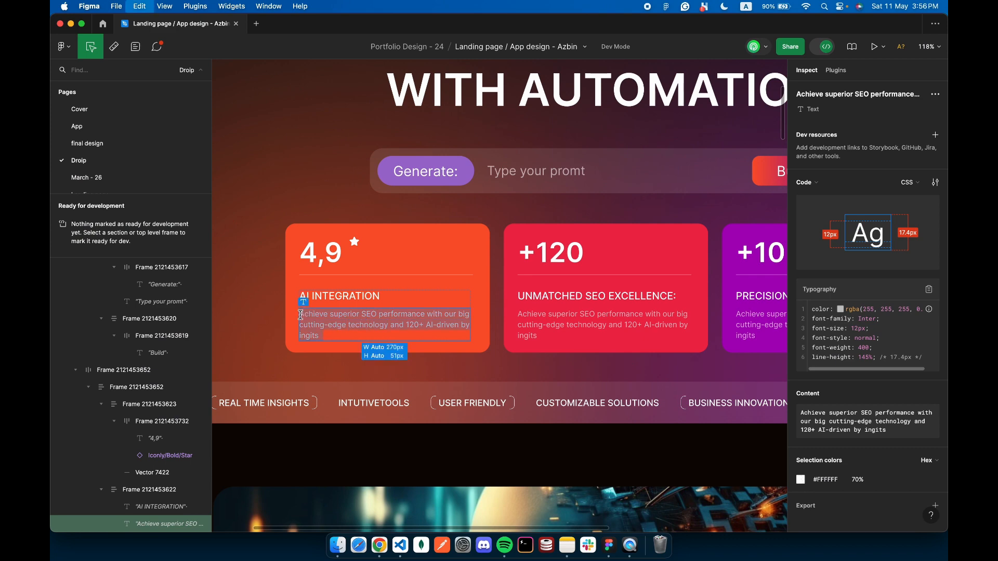
key("super+c")
key("ctrl+Left")
double_click(359, 422)
key("super+v")
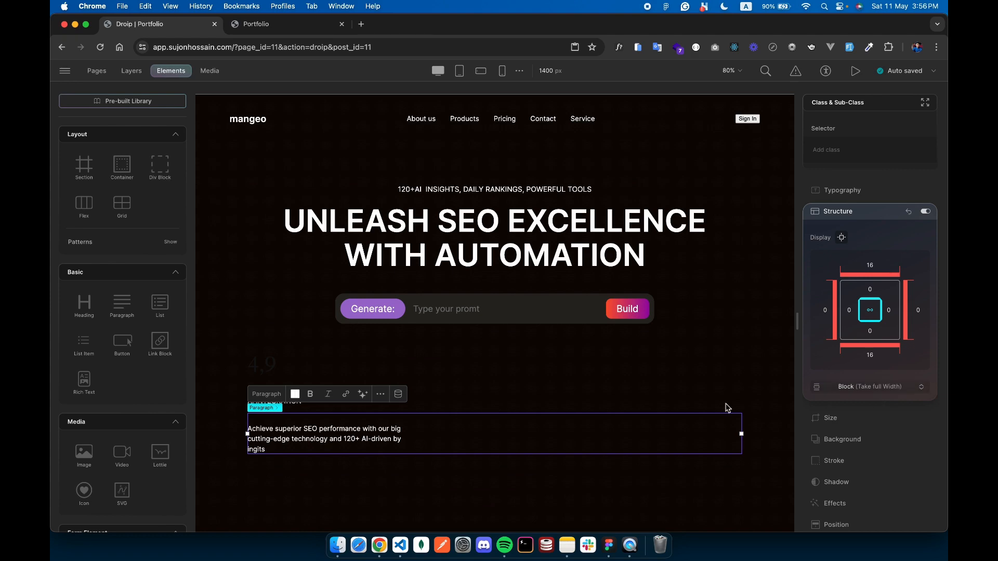
Select the Card Item block and get the orange card's background colour from Figma, returning to Droip
left_click(131, 71)
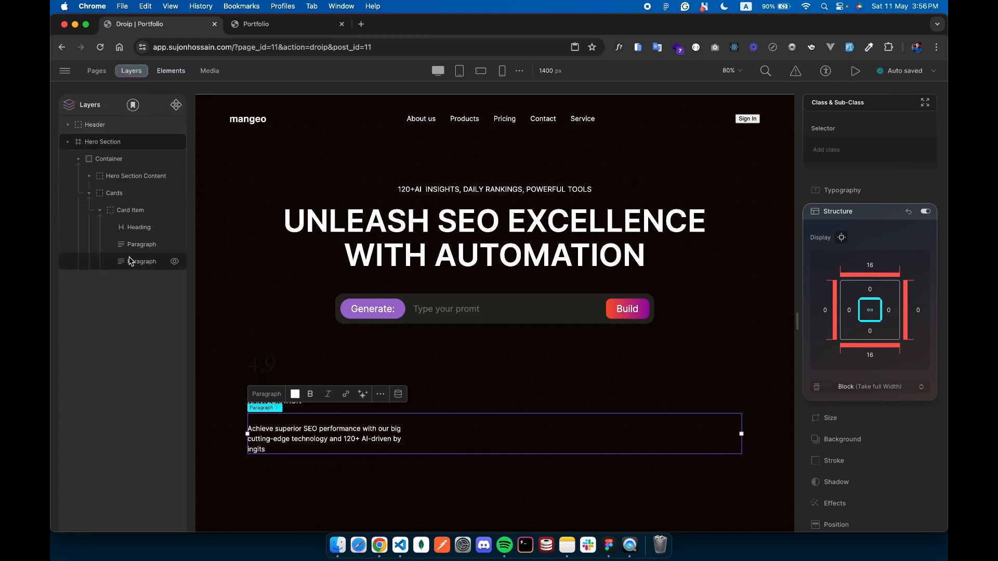
left_click(125, 214)
left_click(608, 545)
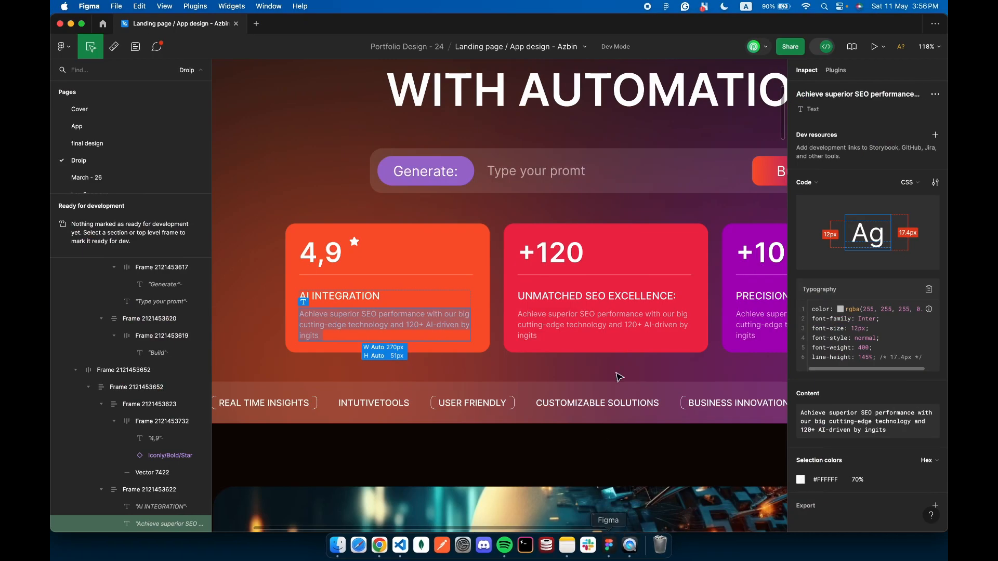
left_click(308, 233)
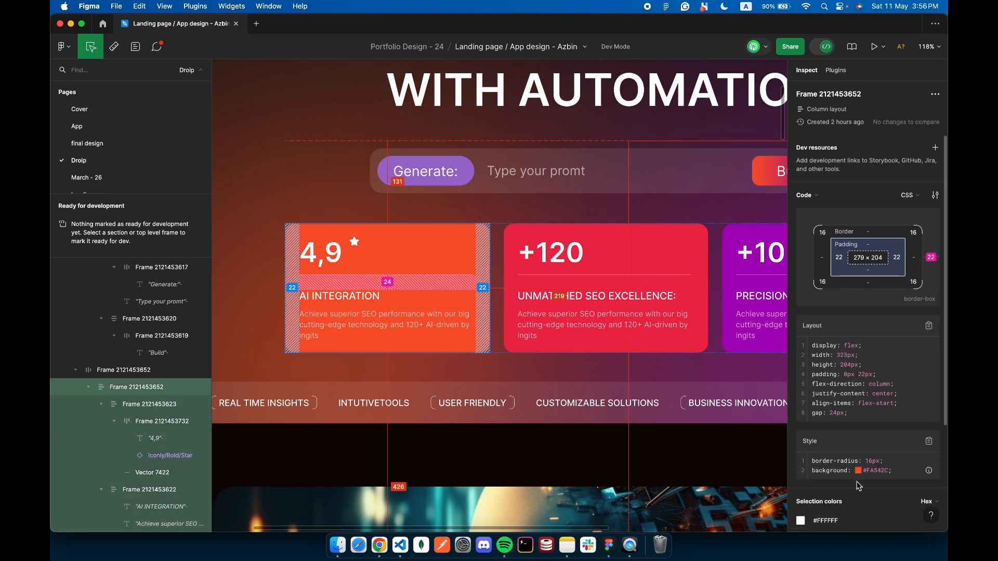
key("super+Tab")
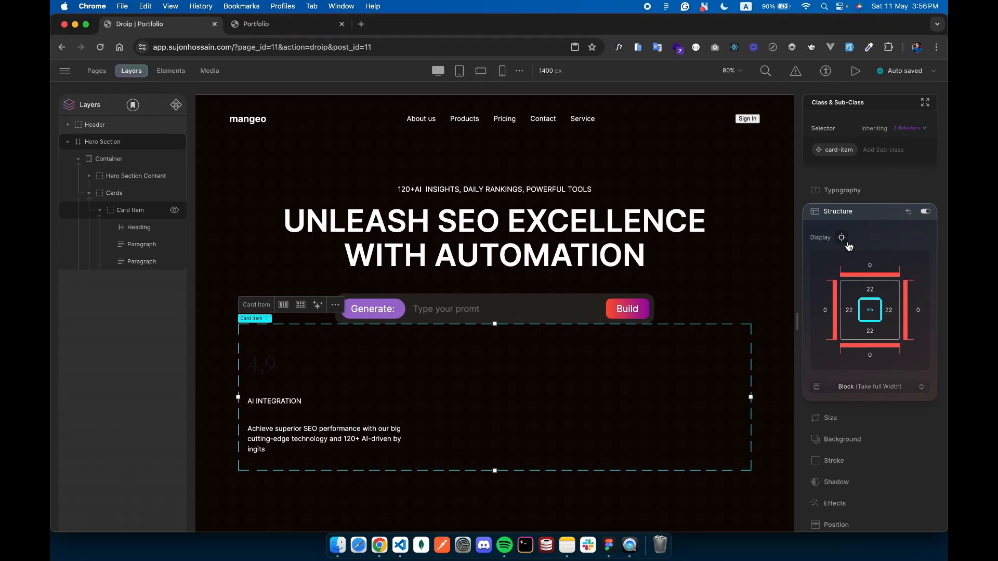
Give the card-item class a solid FA542C background and save that colour as a swatch
left_click(837, 212)
left_click(842, 256)
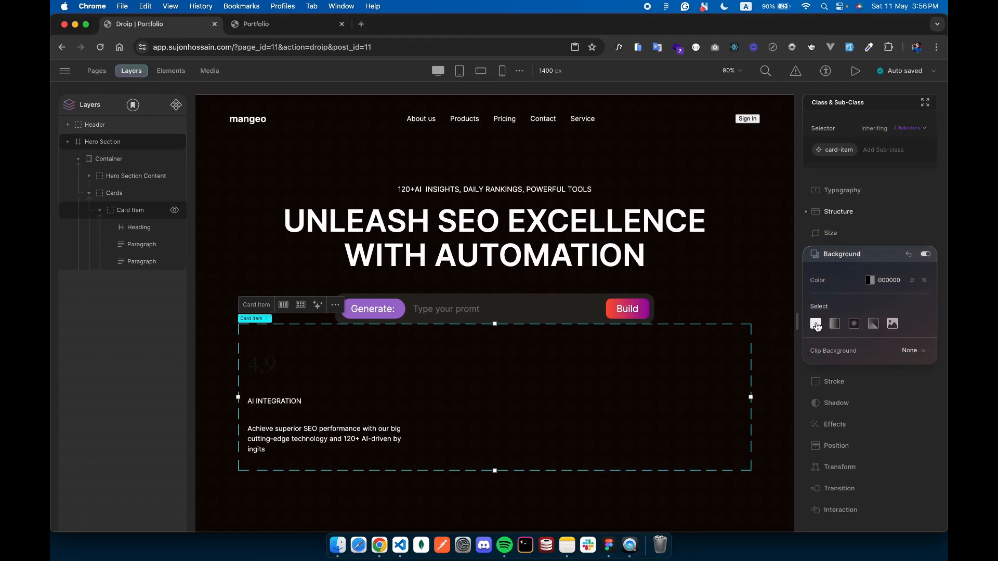
left_click(815, 324)
left_click(756, 435)
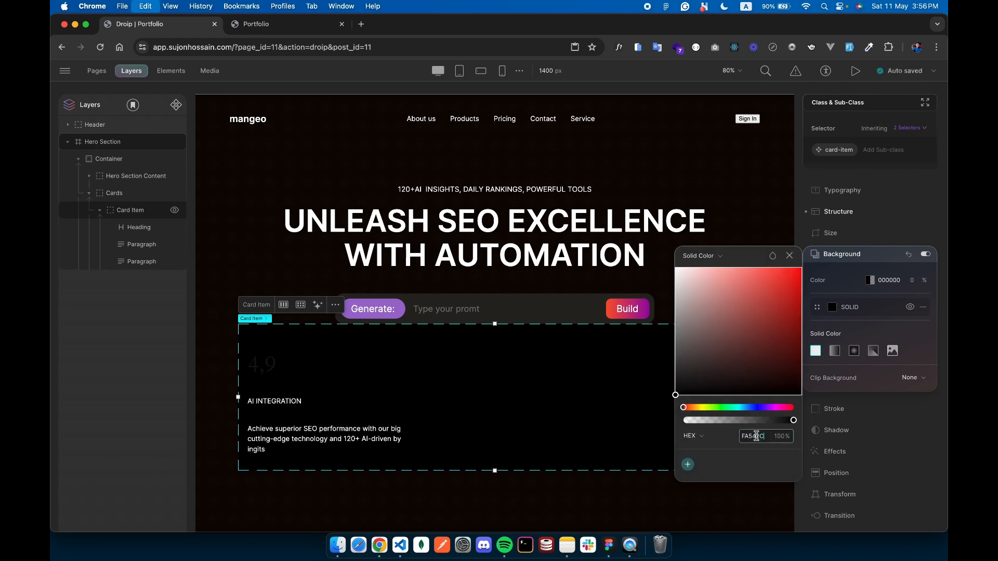
key("ctrl+v")
left_click(688, 465)
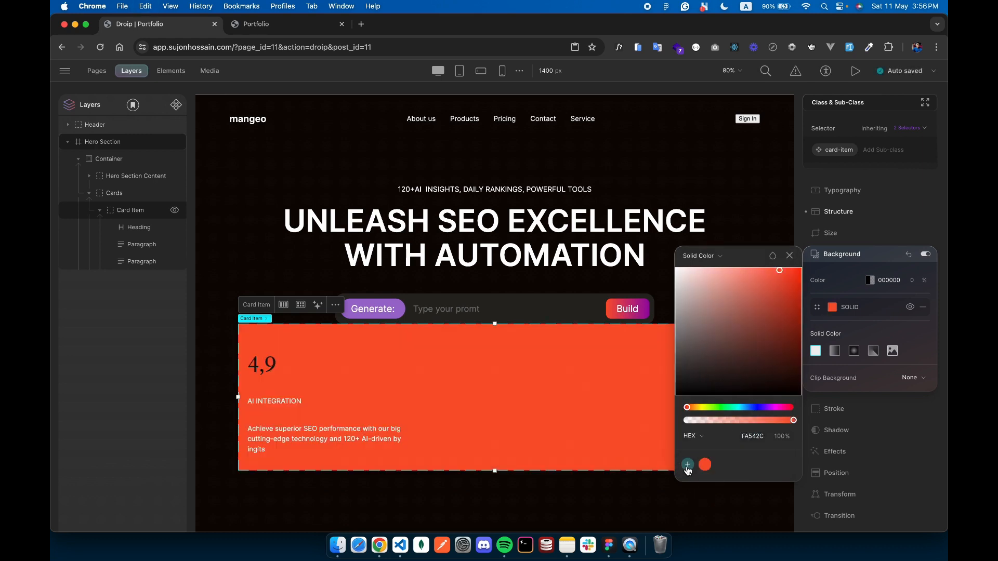
left_click(542, 392)
Set the 4,9 heading's font family to Inter on the card-title class
left_click(277, 360)
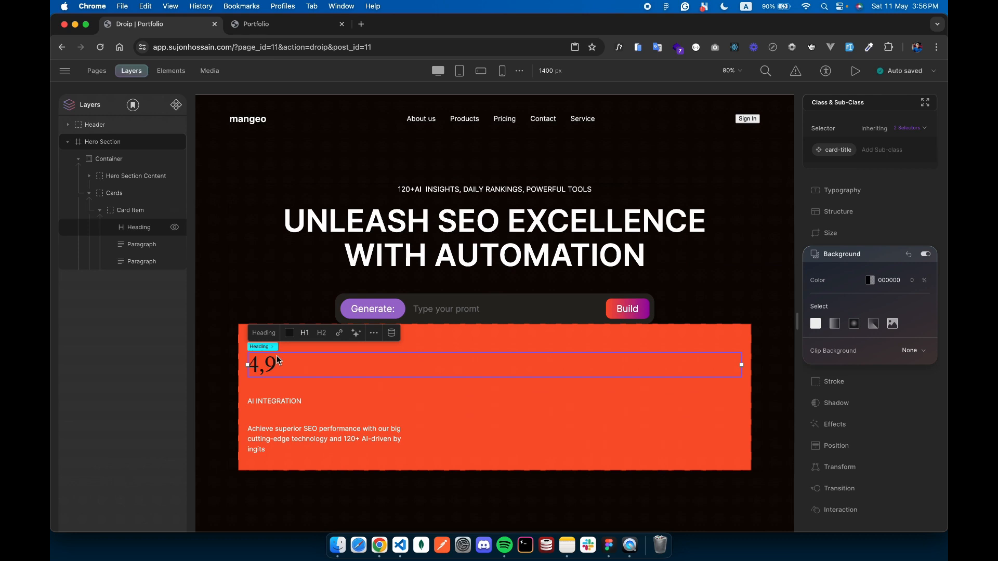
left_click(821, 190)
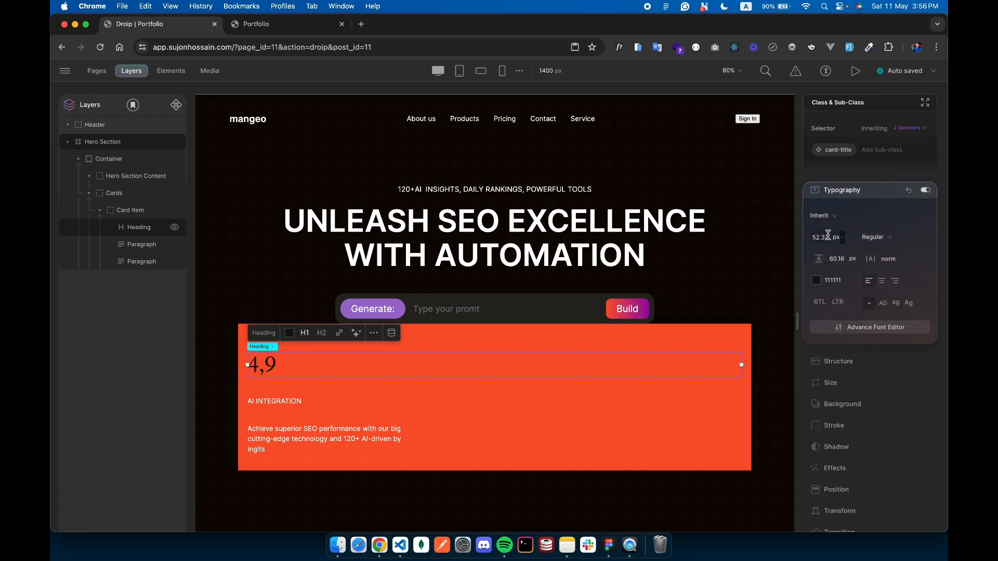
left_click(828, 216)
left_click(837, 251)
Check the 4,9 text's typography in Figma and set the card-title class to size 42 px and line height 48 px in Droip
key("super+Tab")
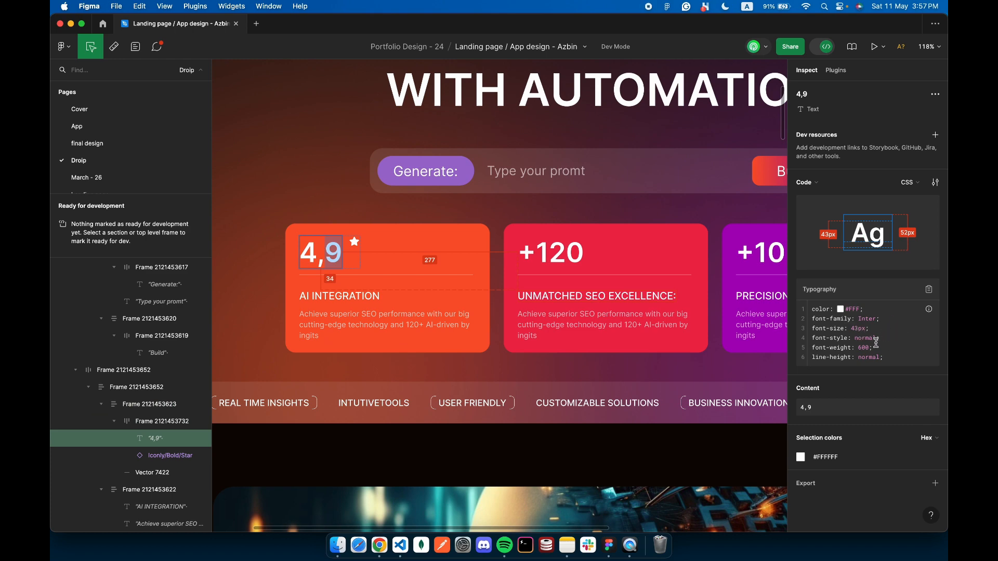
key("super+Tab")
left_click(820, 237)
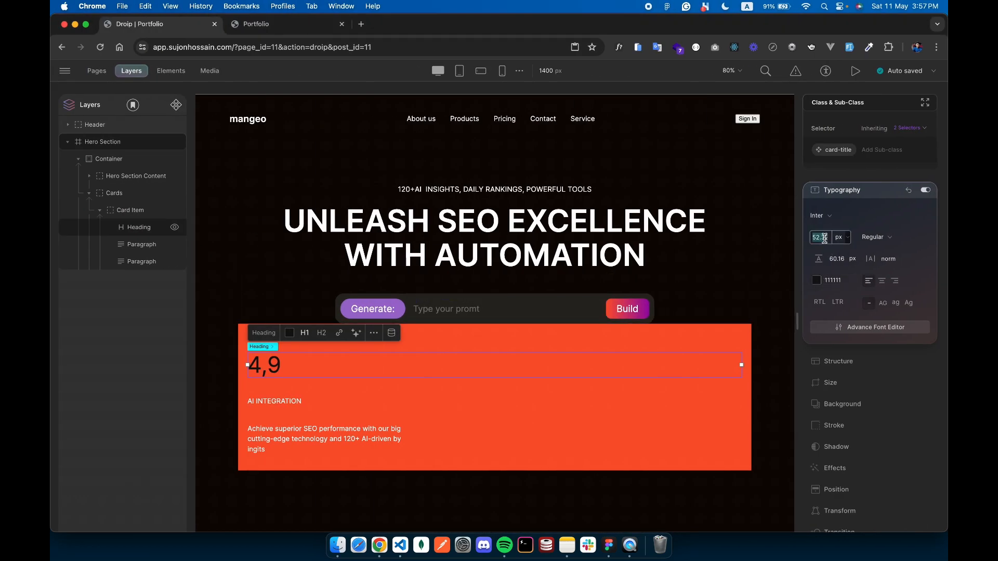
type("42")
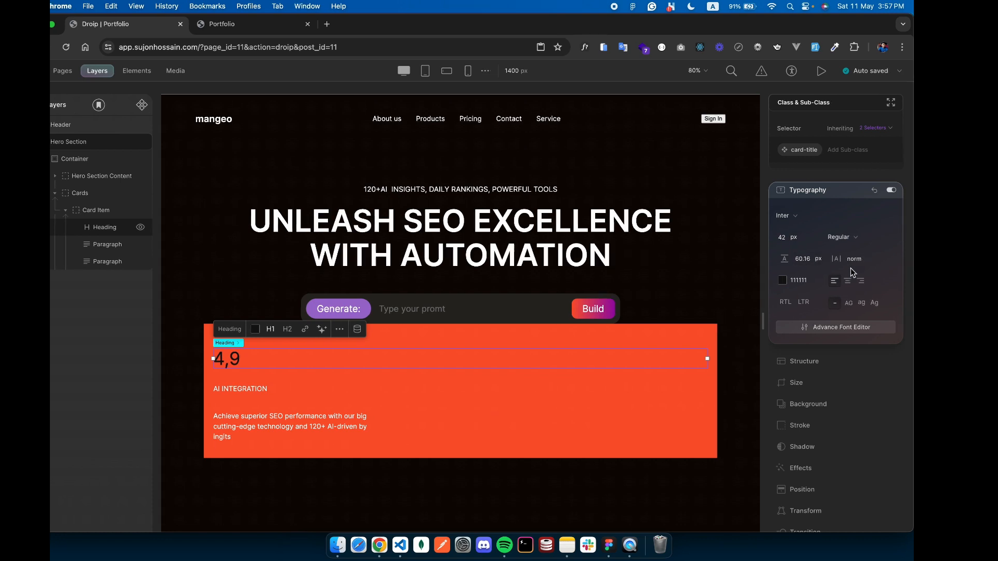
left_click(835, 258)
type("48")
key("Return")
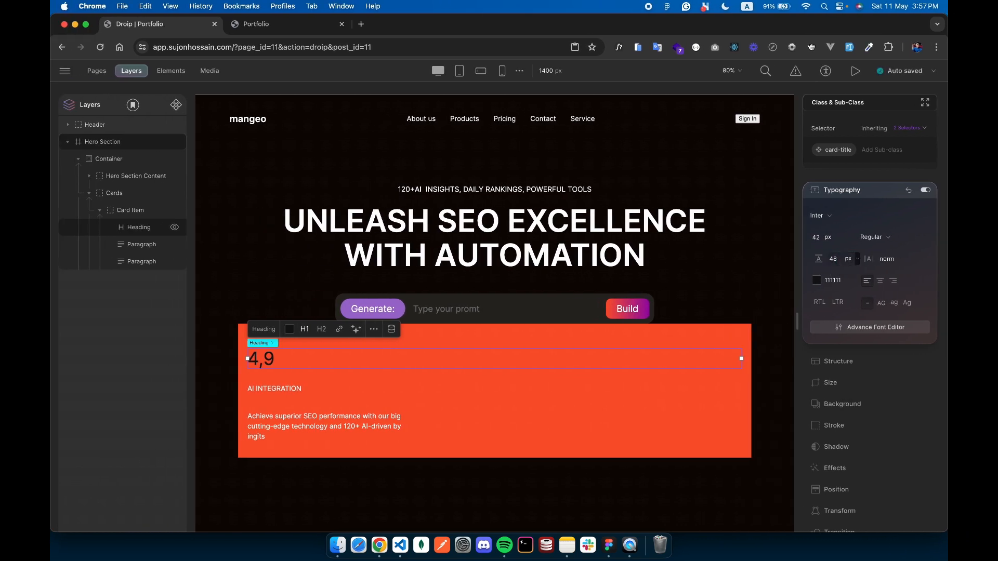
Set the card-title class's text colour to FFFFFF and its font weight to Bold
left_click(816, 281)
left_click_drag(778, 277, 618, 109)
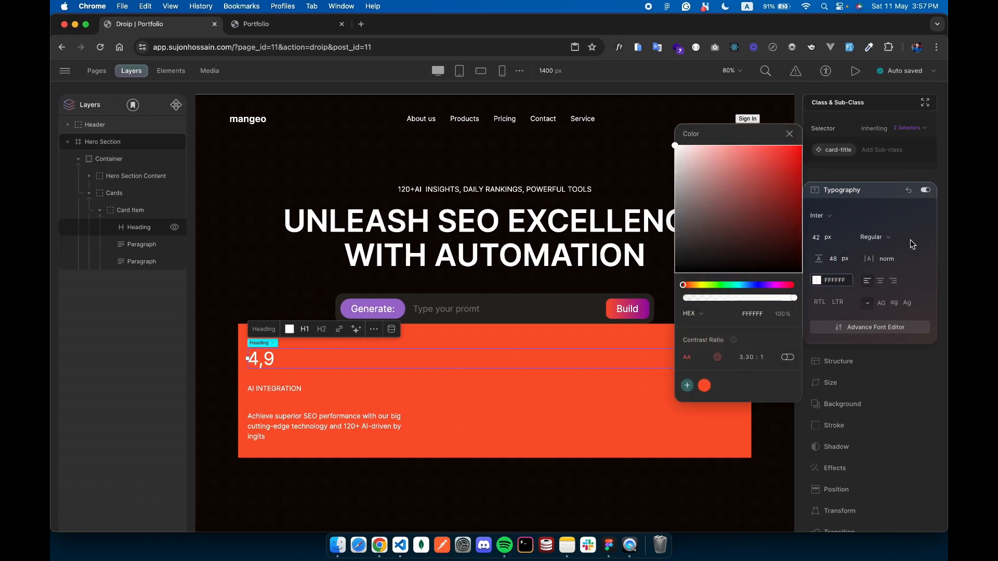
left_click(885, 239)
left_click(885, 287)
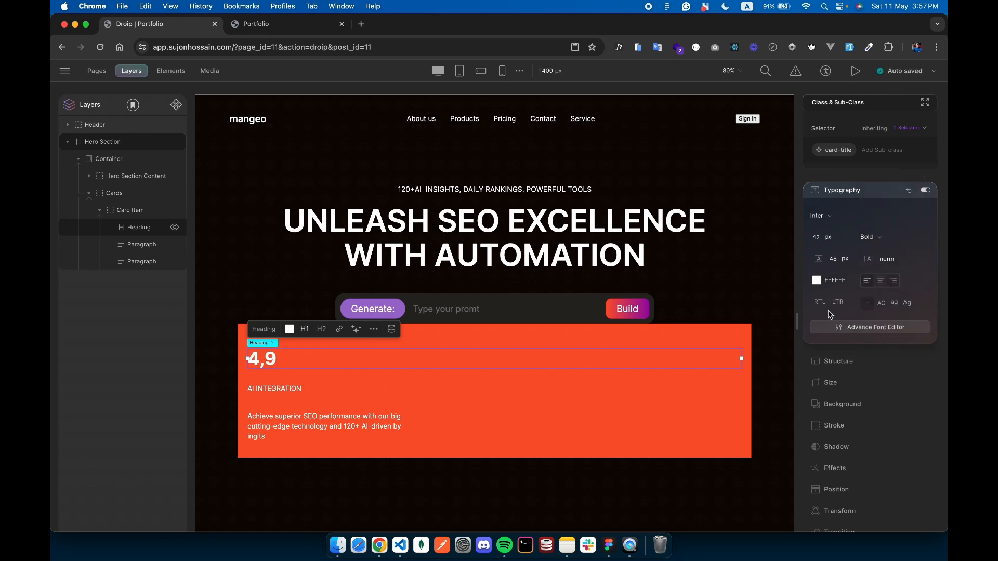
Set the card-title class's font weight to Semi Bold and its top and bottom margins to 0 px
left_click(872, 237)
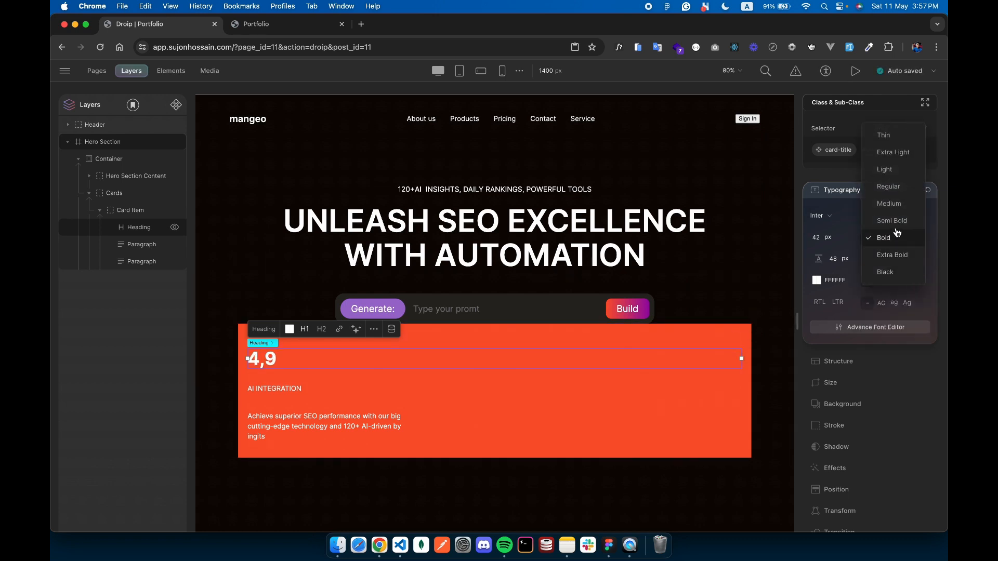
left_click(884, 222)
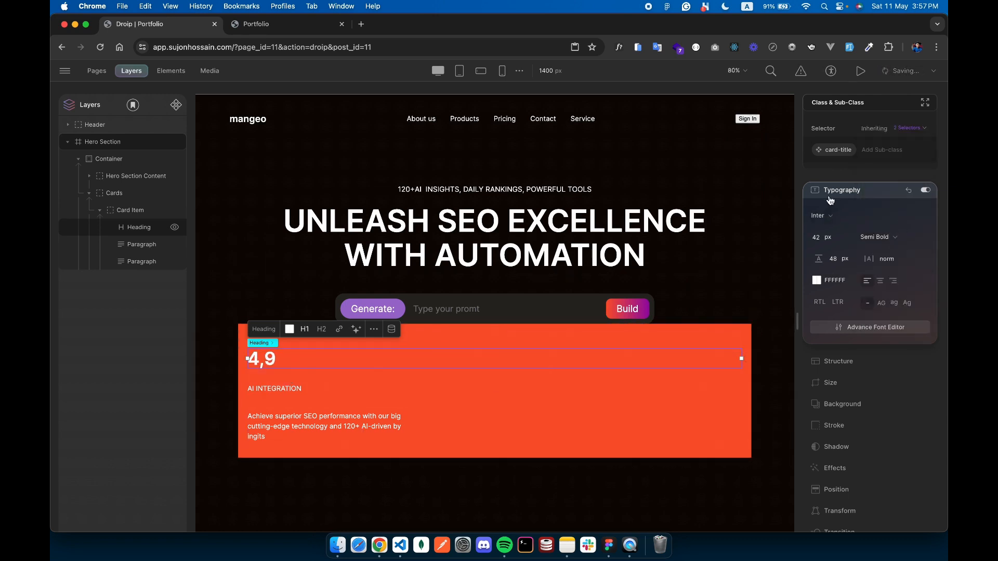
left_click(853, 190)
left_click(852, 211)
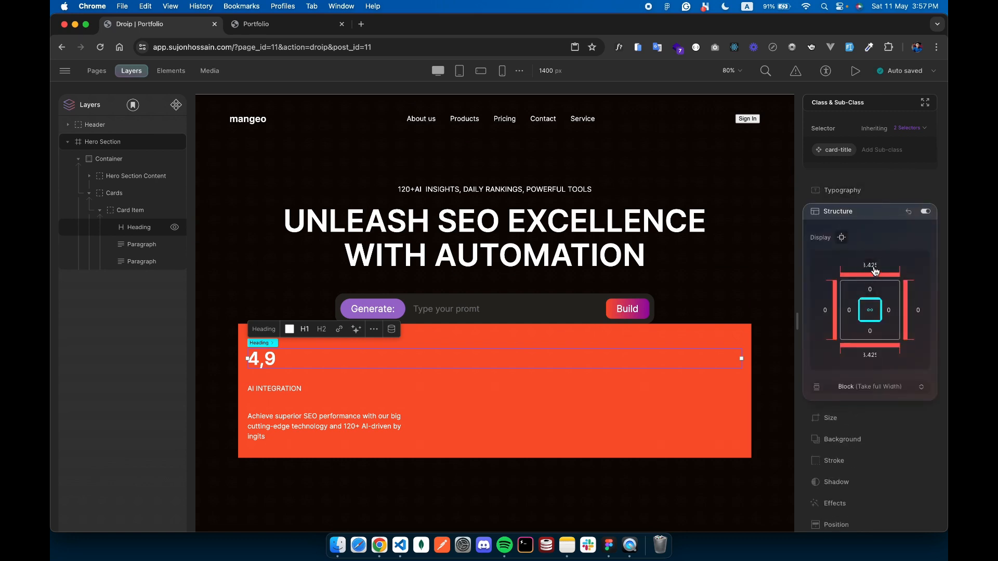
left_click(875, 271)
left_click(853, 327)
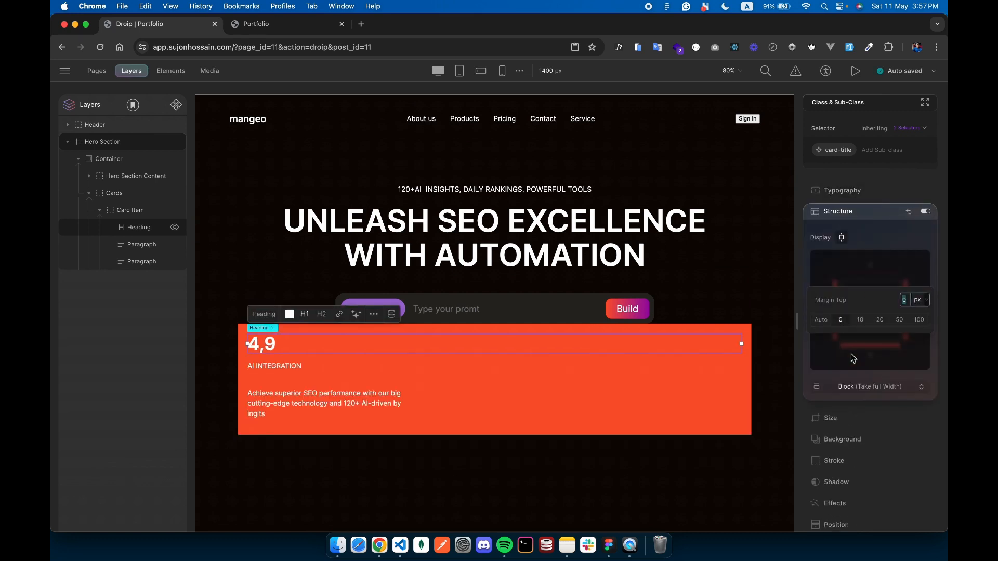
left_click(876, 349)
left_click(899, 348)
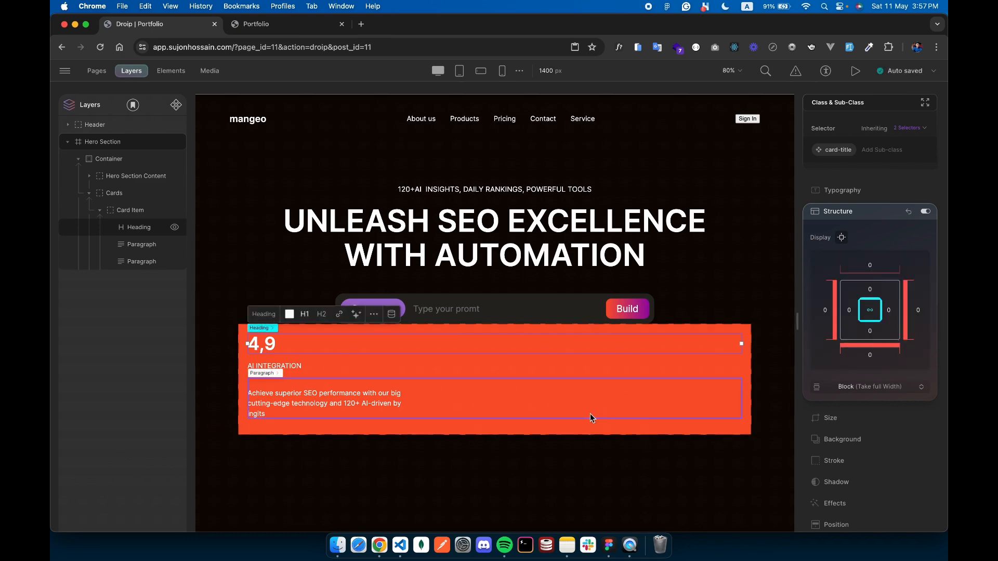
Check the 4,9 text and its divider line in Figma, and give the card-title class a 1 px bottom border in Droip
key("ctrl+Right")
left_click(349, 266)
scroll(343, 272, "up", 5)
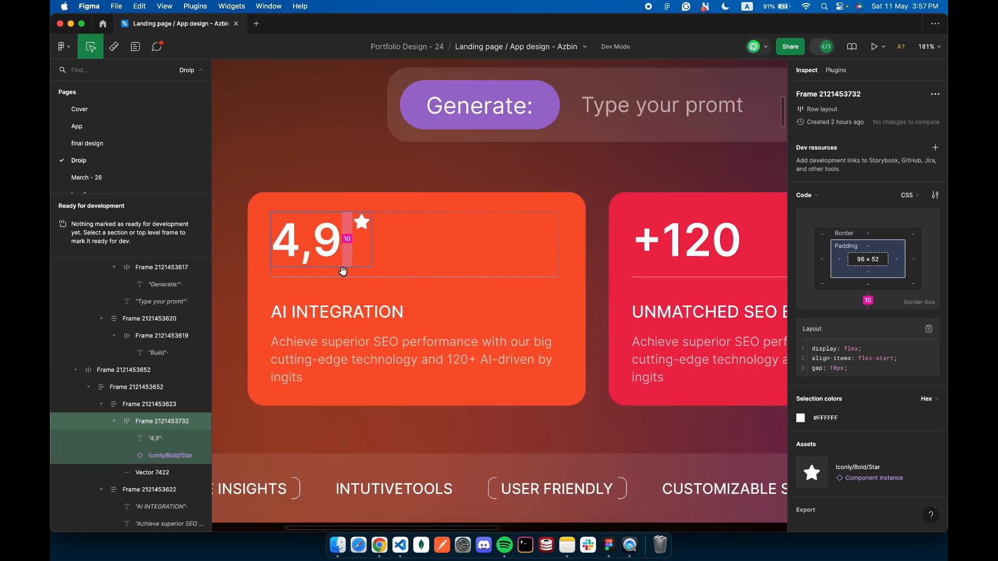
left_click(366, 278)
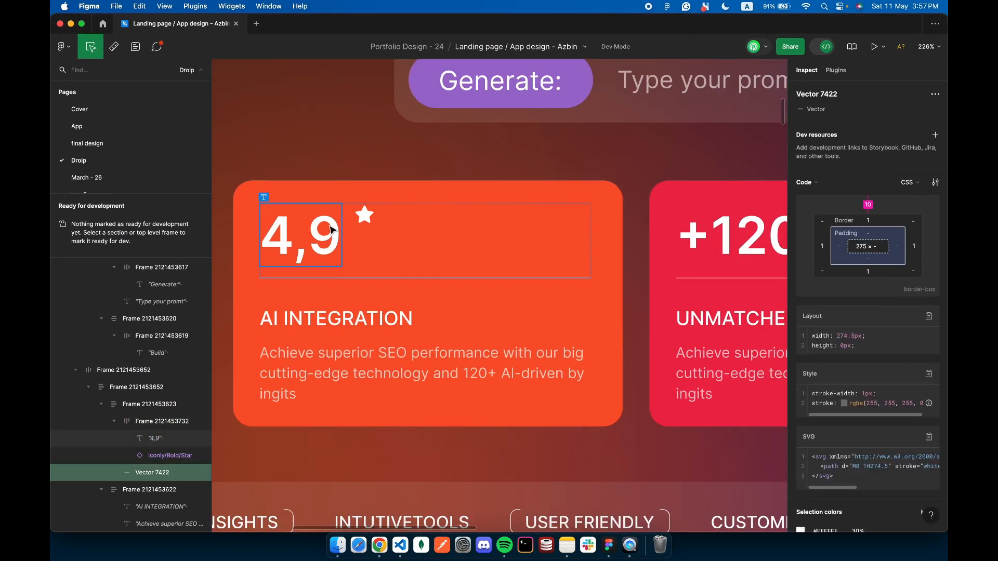
left_click(342, 255)
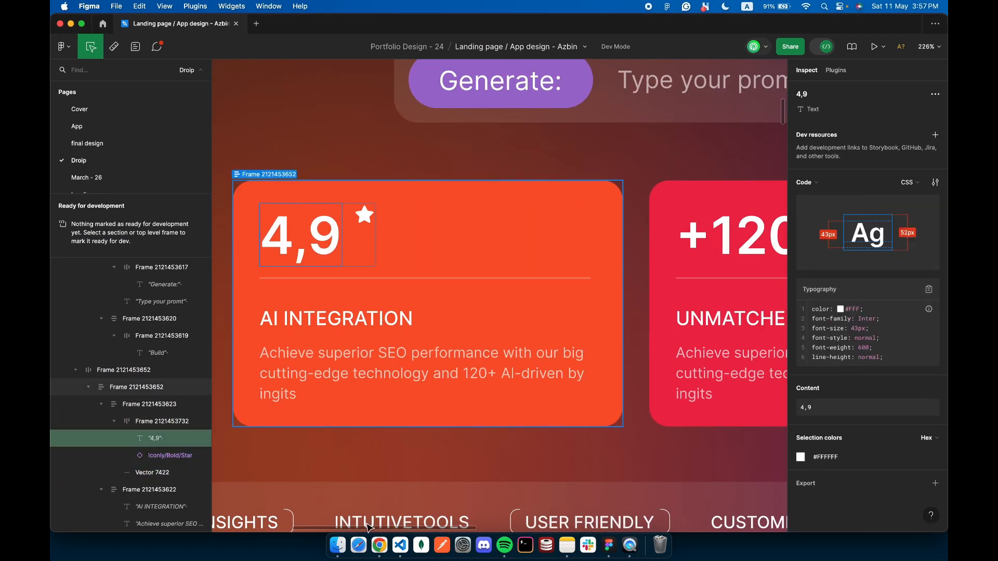
left_click(379, 545)
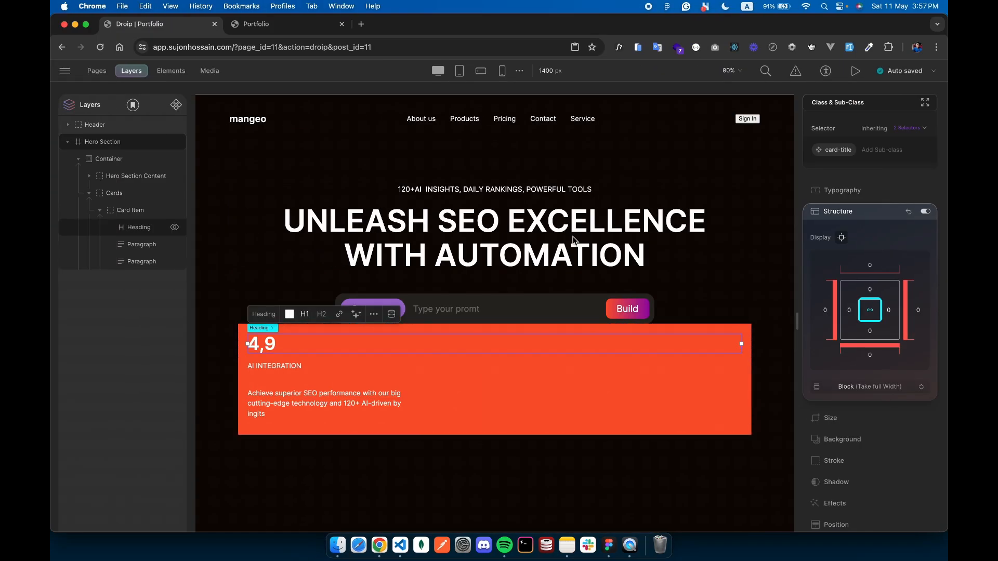
left_click(834, 212)
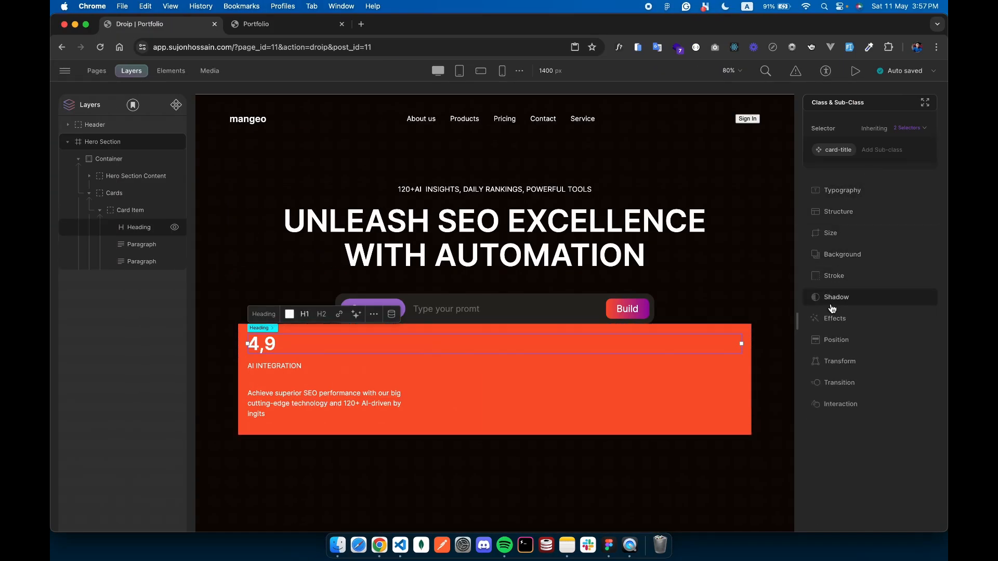
left_click(832, 276)
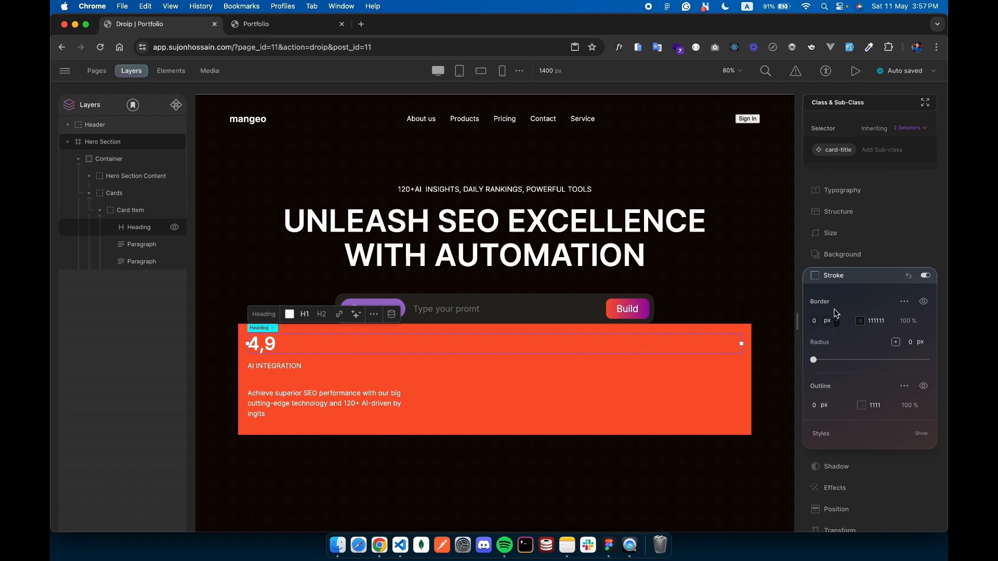
left_click(905, 302)
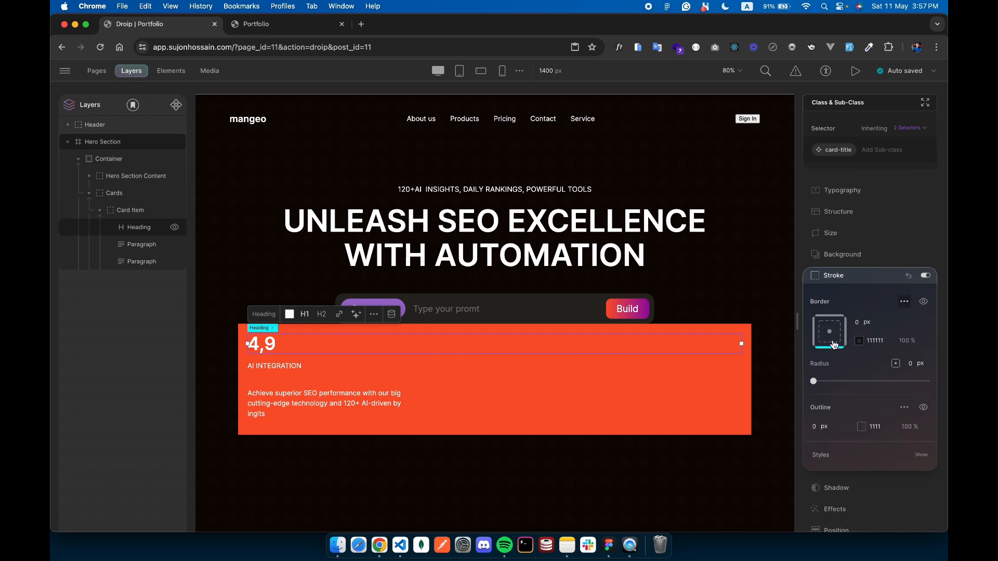
key("Return")
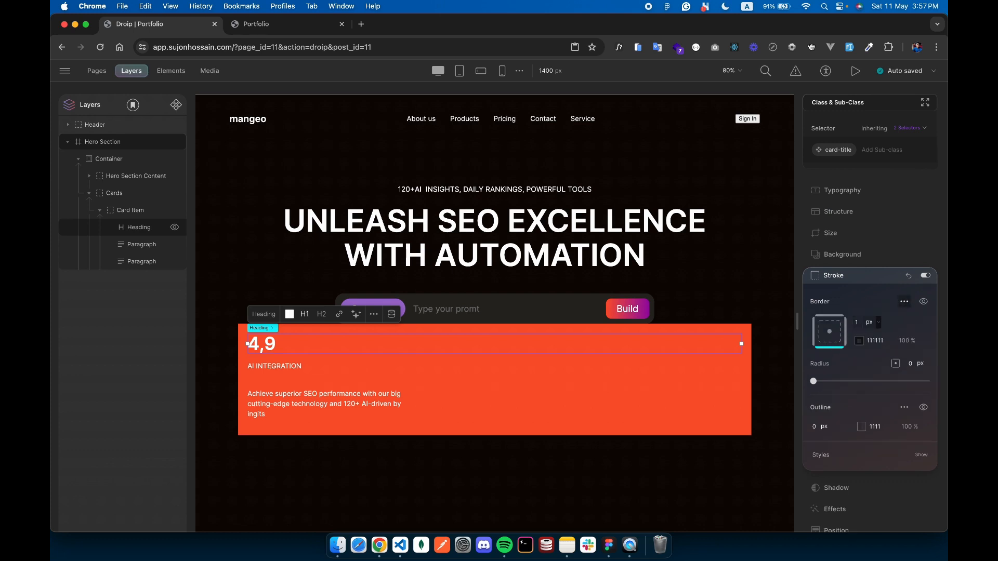
Check the divider line's stroke colour in Figma and set the card-title border in Droip to FFFFFF at 30% opacity
key("super+Tab")
scroll(403, 291, "right", 1)
left_click(499, 274)
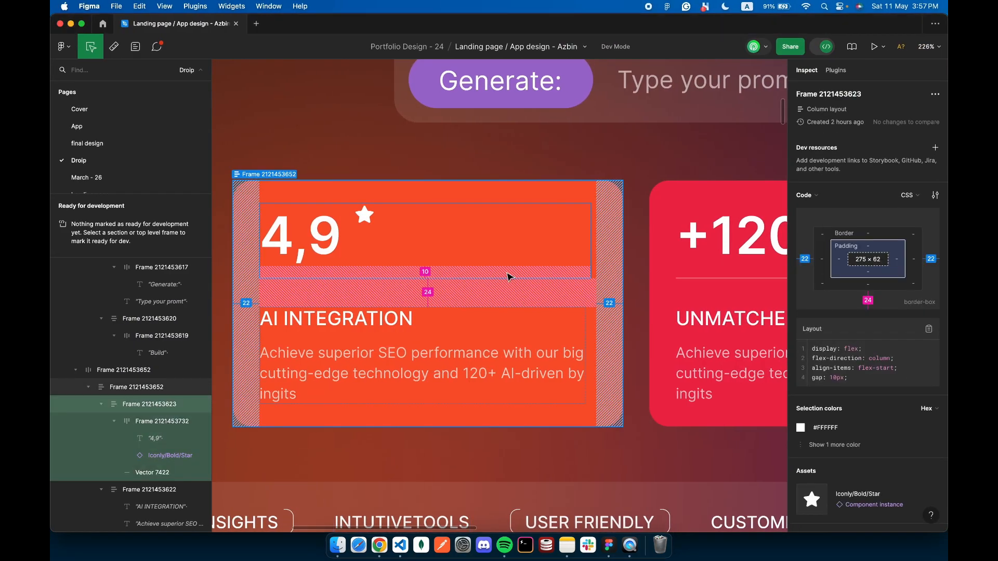
scroll(457, 276, "up", 5)
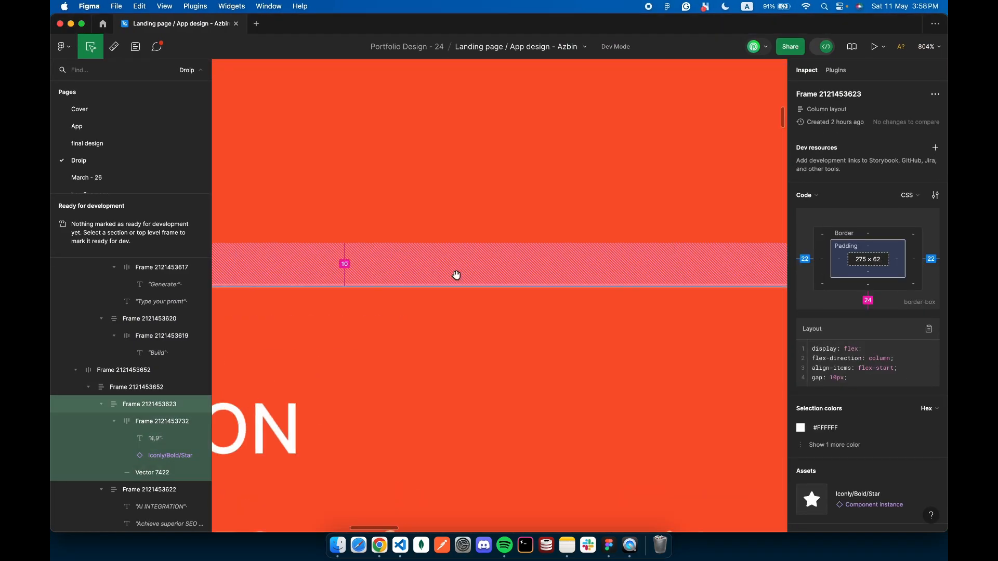
left_click(442, 286)
scroll(900, 404, "right", 2)
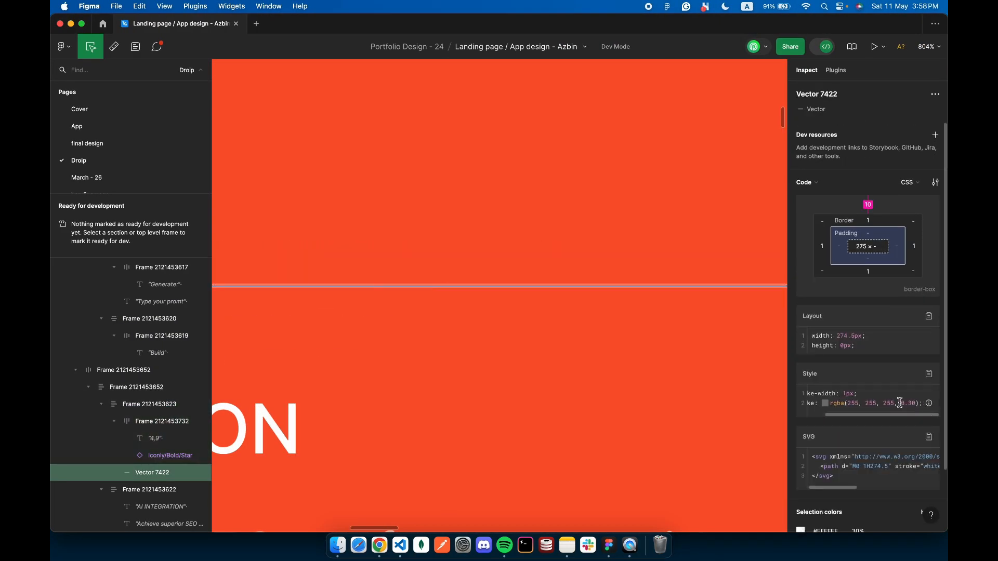
key("super+Tab")
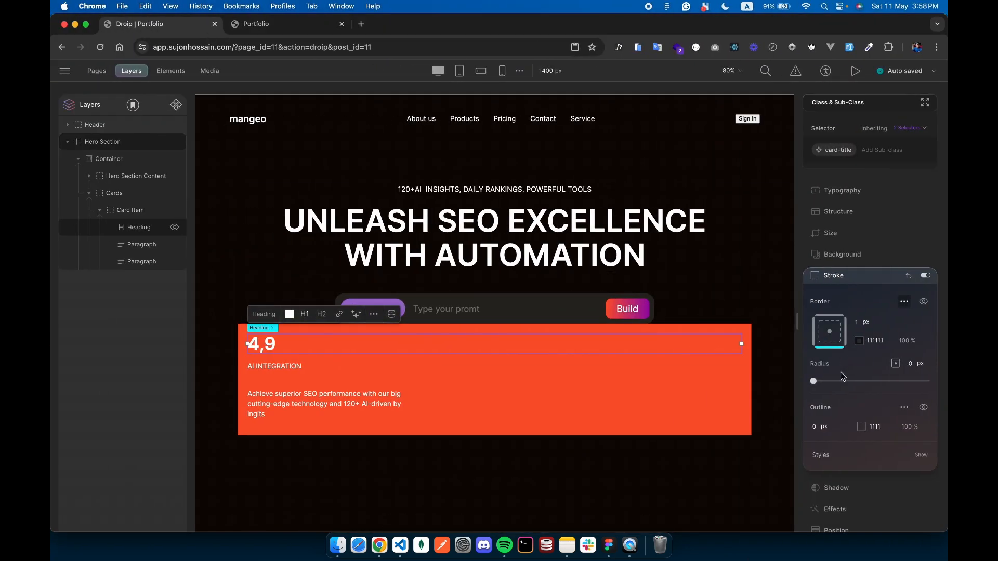
left_click(859, 341)
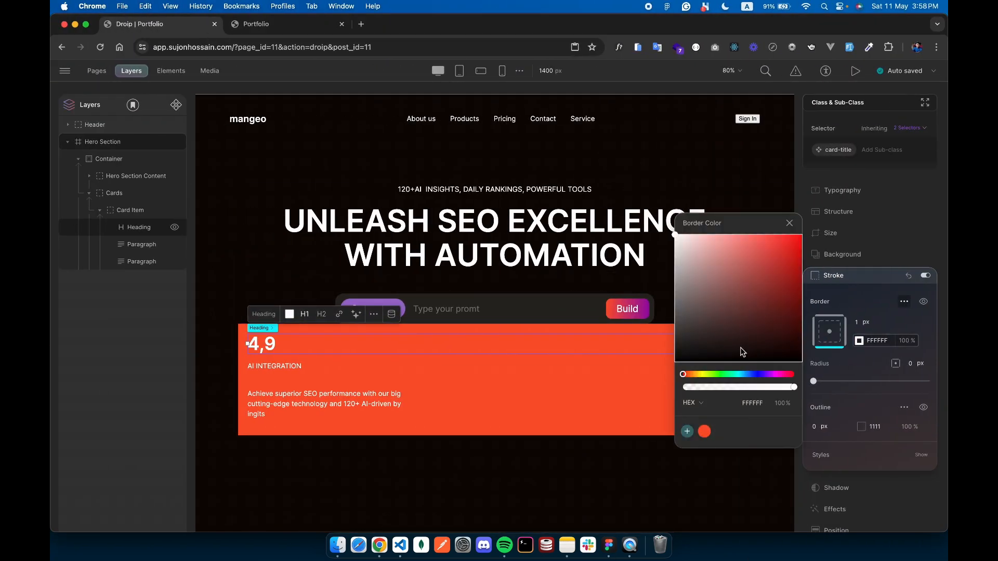
type("30")
key("Return")
left_click(514, 413)
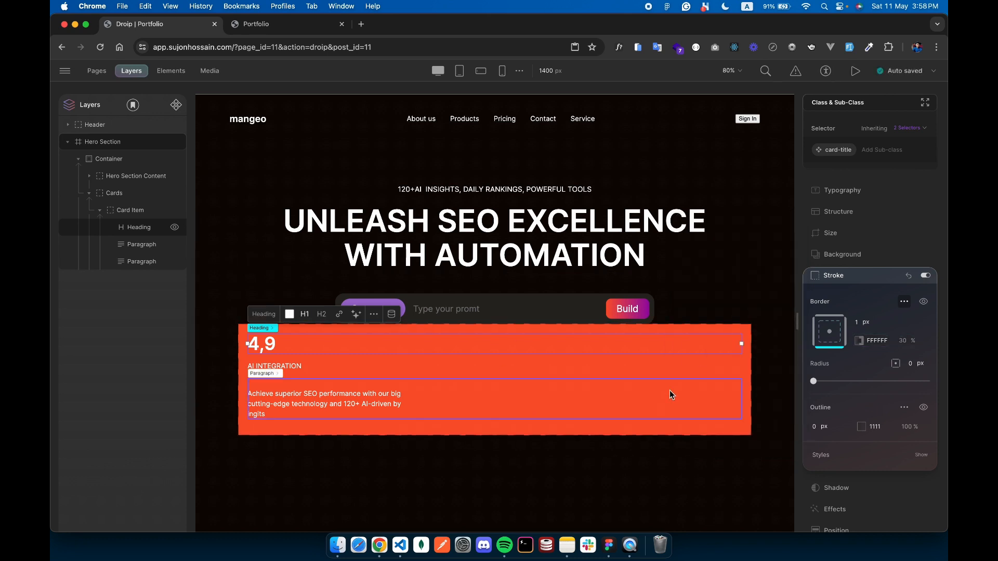
left_click(645, 387)
left_click(576, 451)
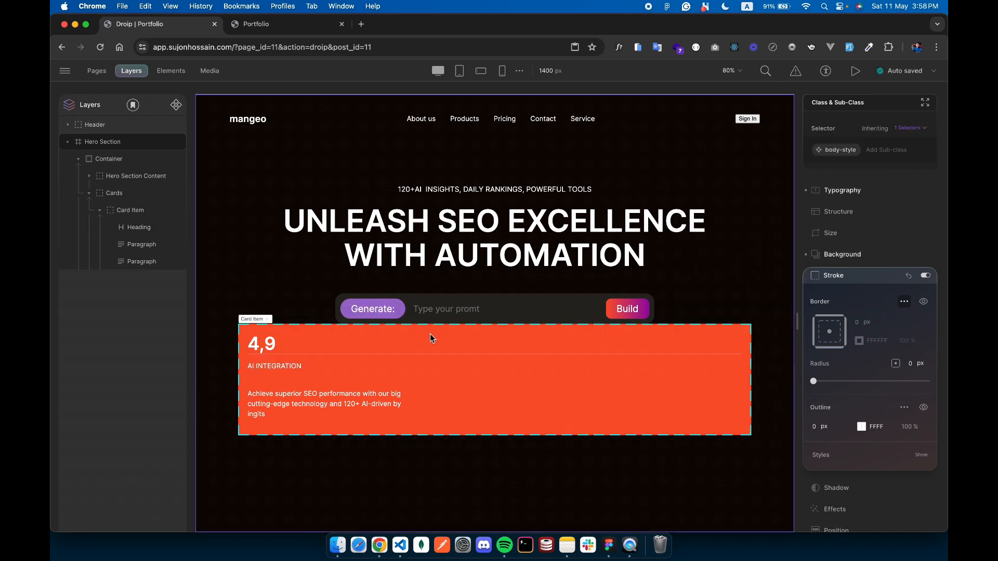
Set the 4,9 heading's bottom padding to 8 px on the card-title class
left_click(367, 339)
left_click(844, 212)
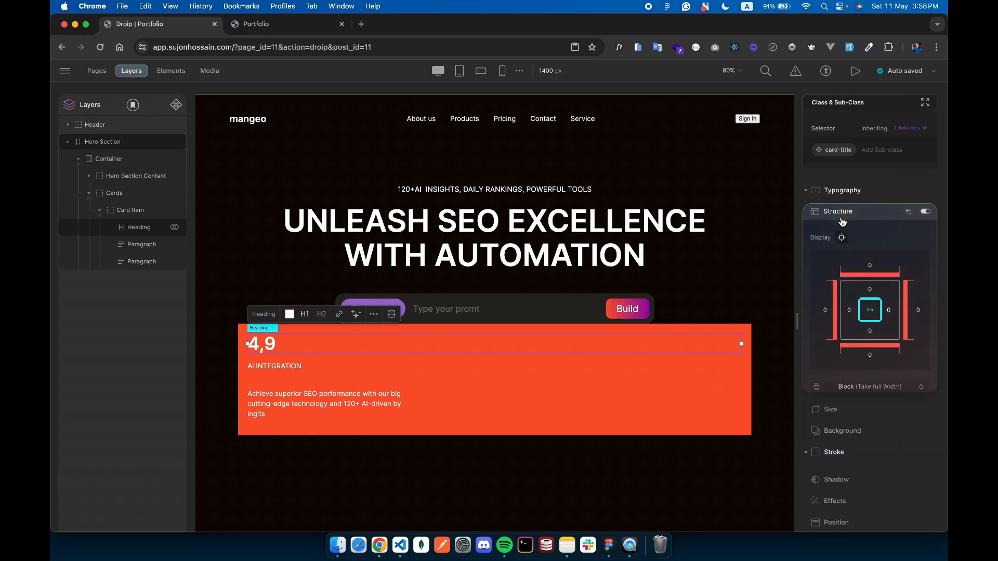
left_click(869, 333)
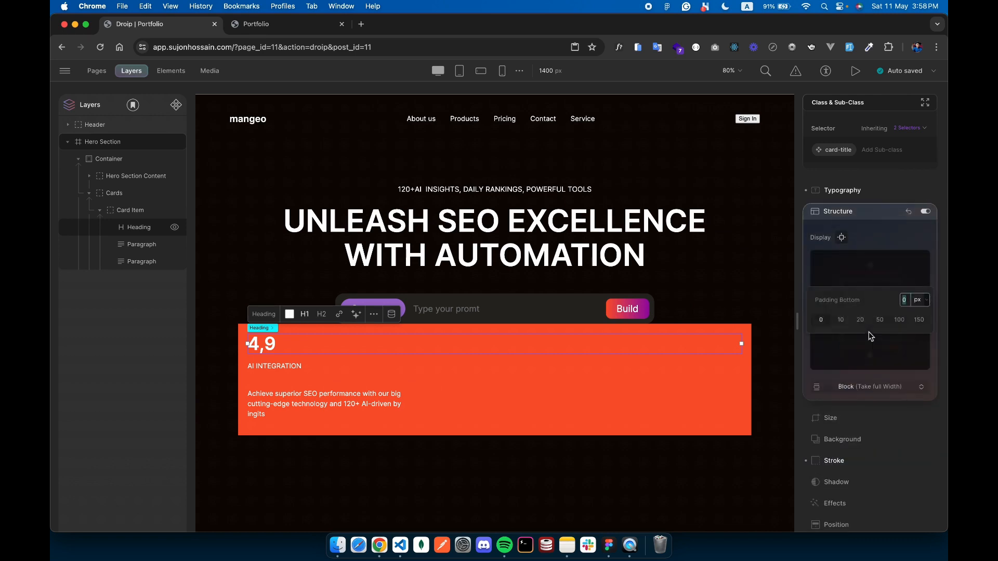
type("8px")
key("Return")
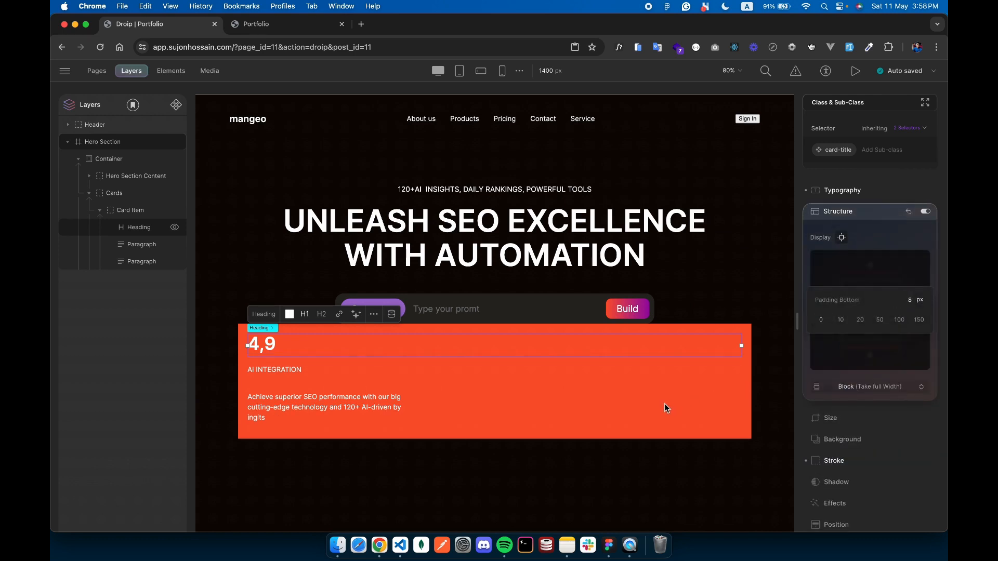
left_click(664, 403)
Check the orange card's corner rounding in Figma and set the card-item class's border radius to 16 px in Droip
left_click(242, 334)
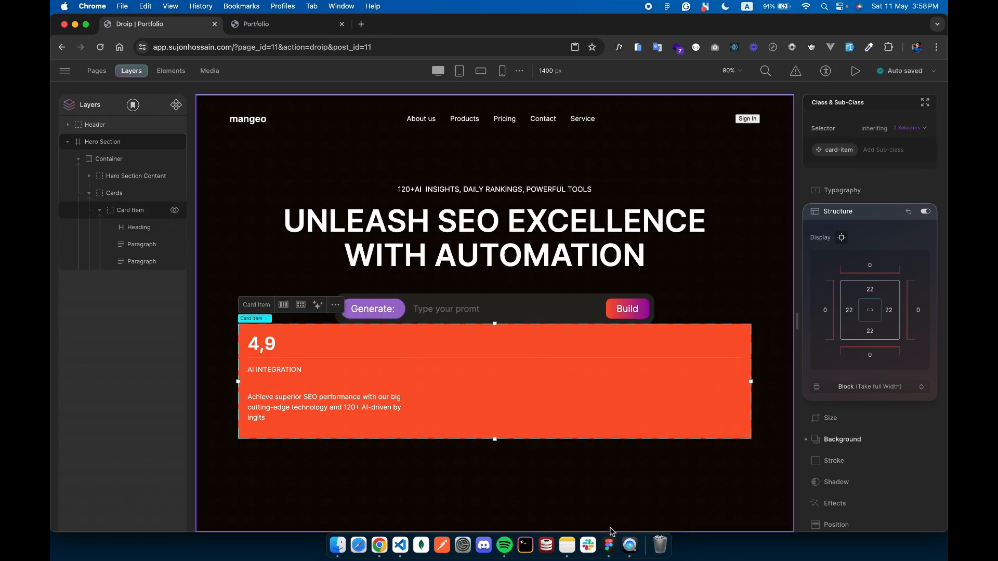
left_click(609, 545)
scroll(695, 400, "down", 6)
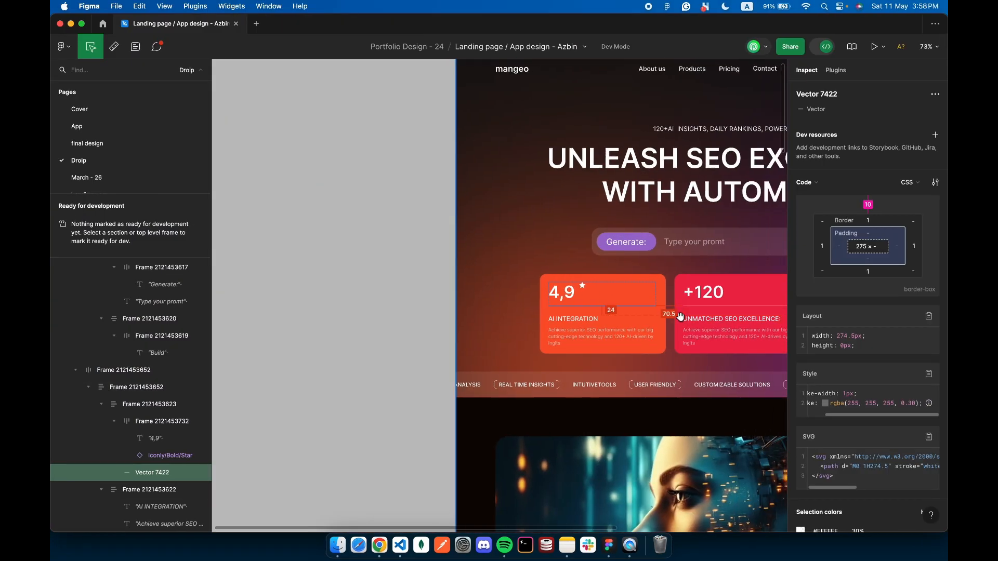
left_click(657, 333)
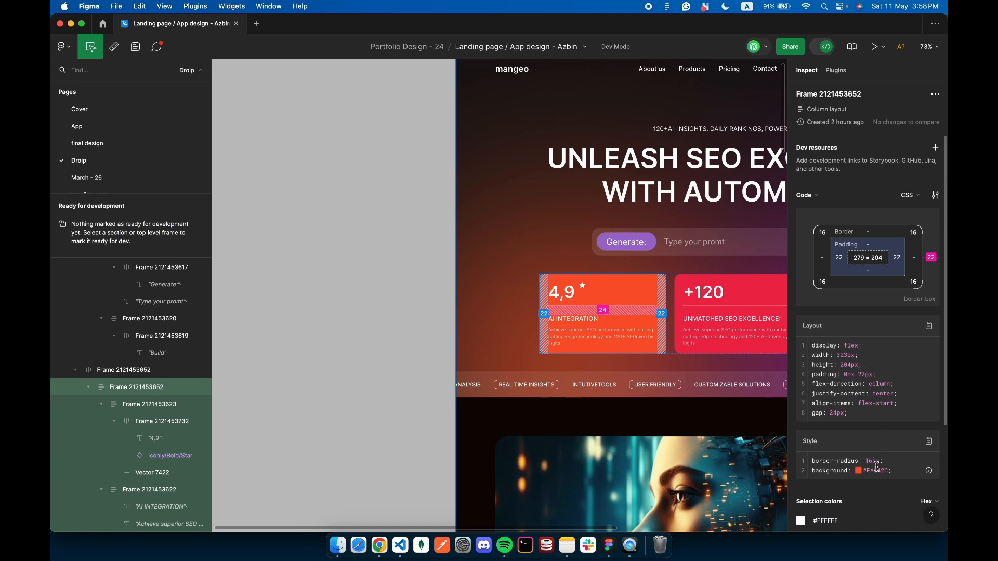
key("super+Tab")
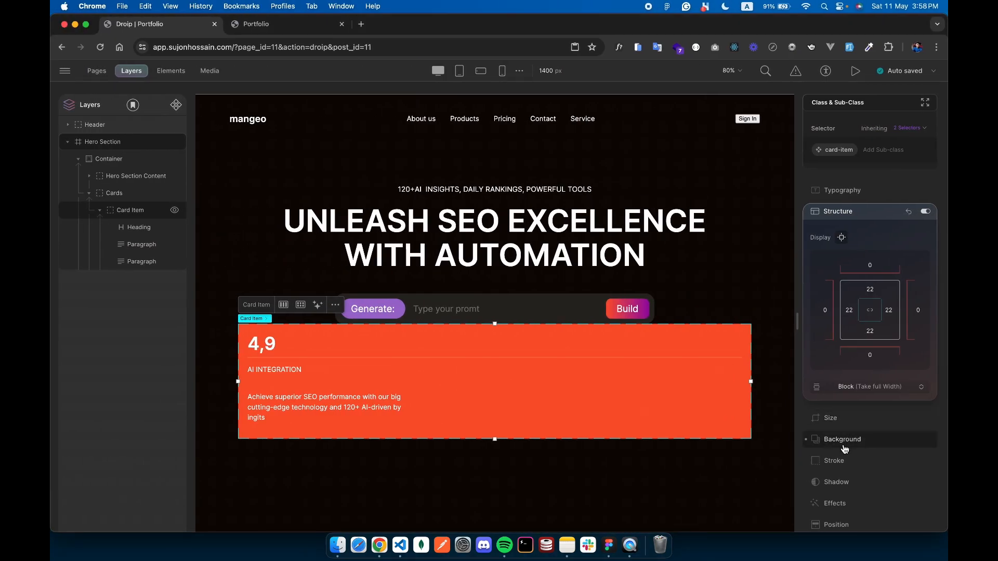
left_click(838, 459)
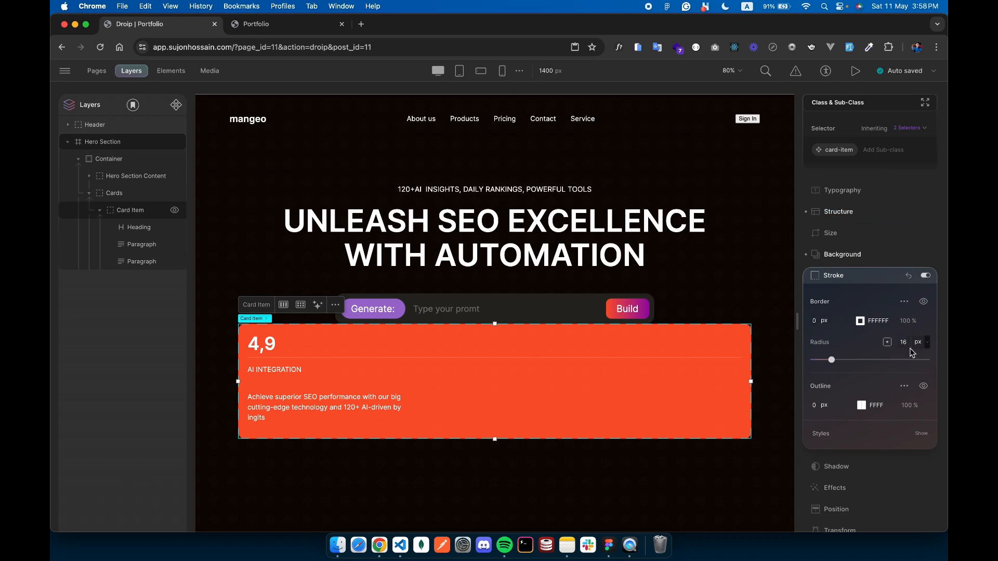
Change the Cards container's display to Grid and set its grid to three columns
left_click(131, 194)
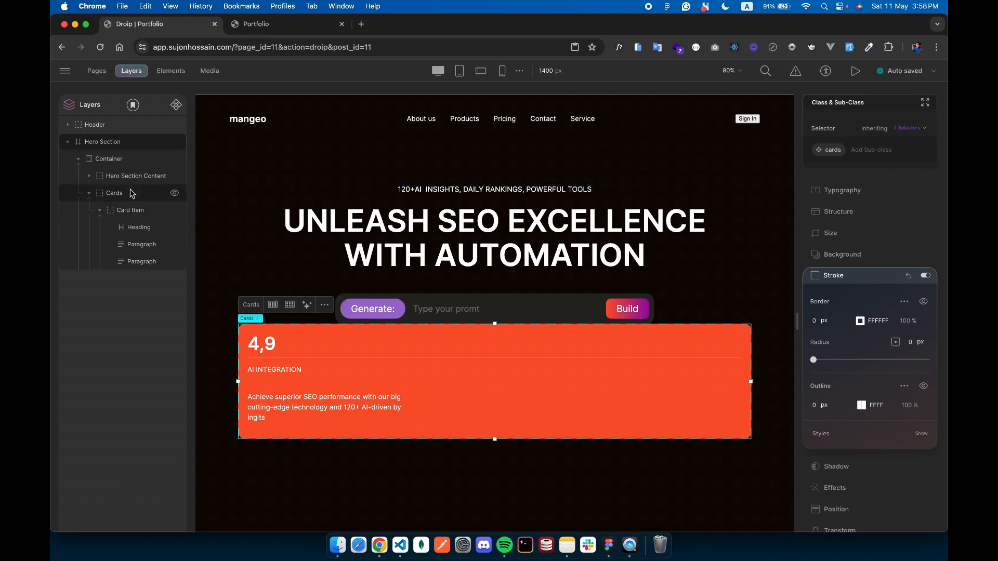
left_click(838, 212)
left_click(869, 388)
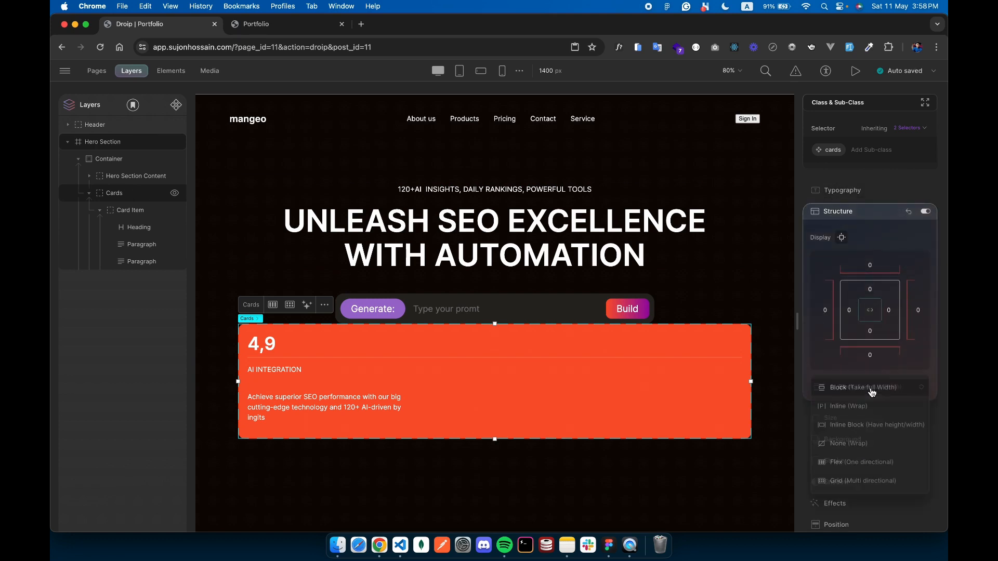
left_click(859, 480)
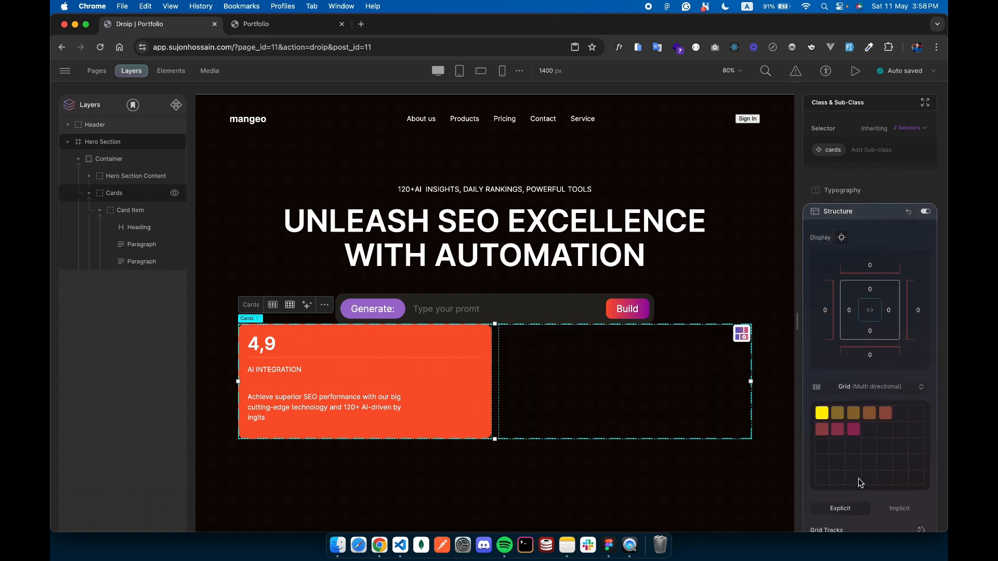
left_click(742, 329)
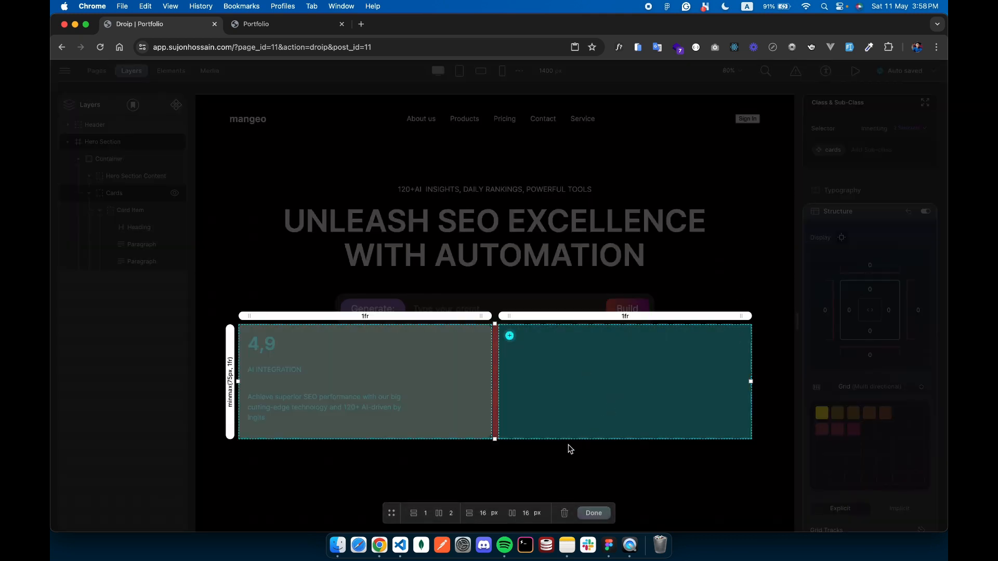
left_click(452, 513)
type("3")
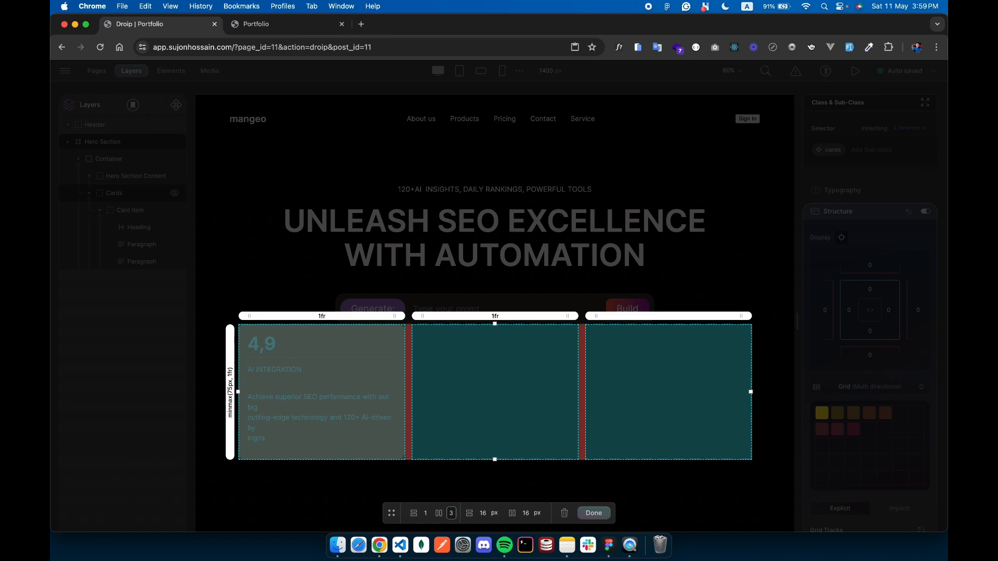
Check the spacing between the feature cards in Figma and set the Cards grid's column gap to 22 px in Droip
key("ctrl+Right")
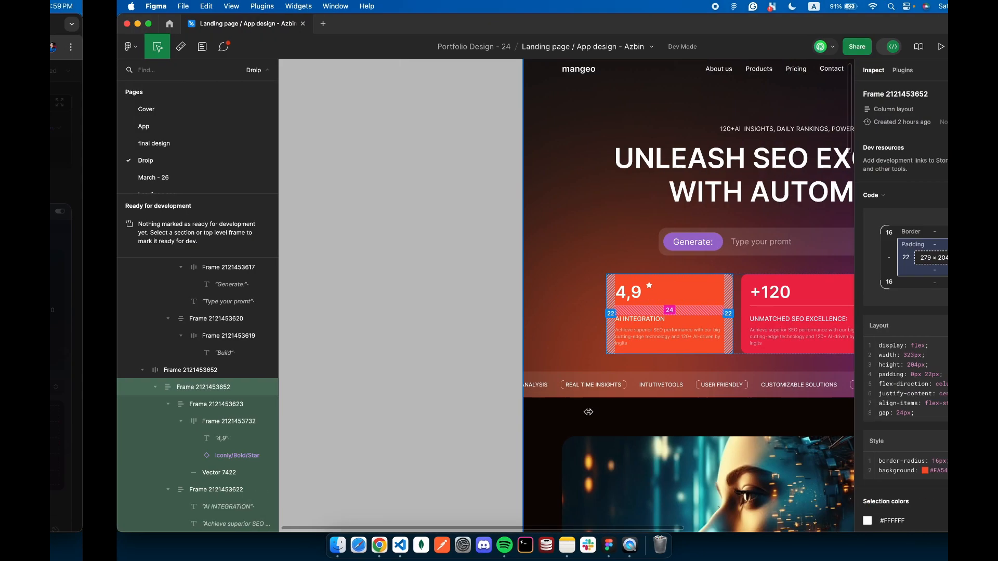
scroll(689, 306, "right", 3)
scroll(470, 316, "up", 5)
scroll(546, 312, "right", 5)
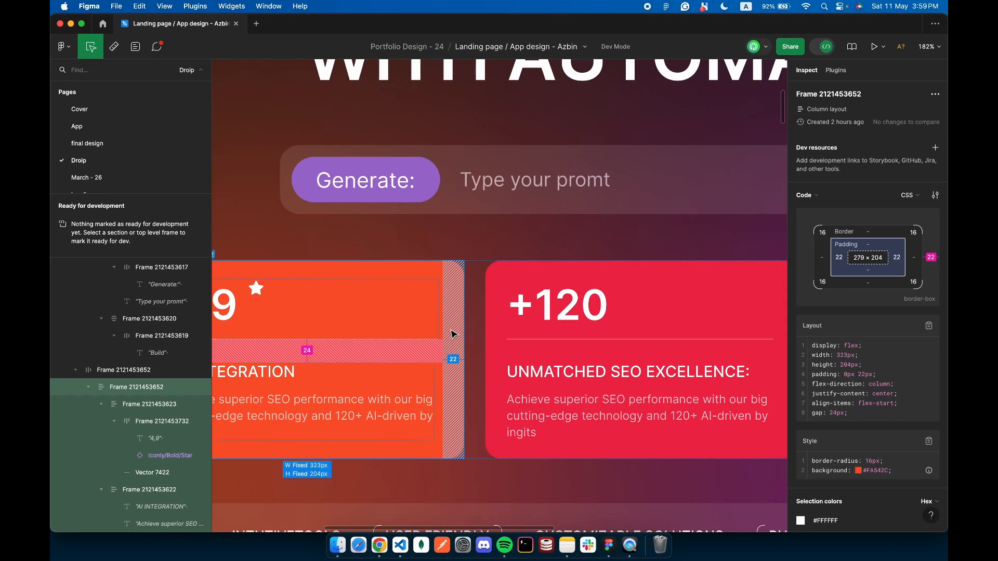
left_click(473, 333)
scroll(478, 348, "right", 8)
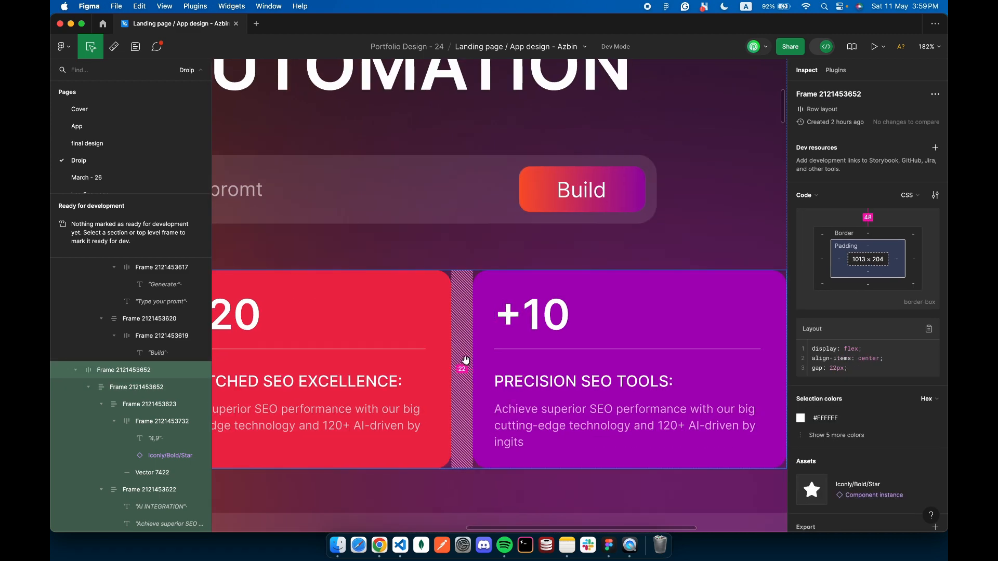
key("ctrl+Left")
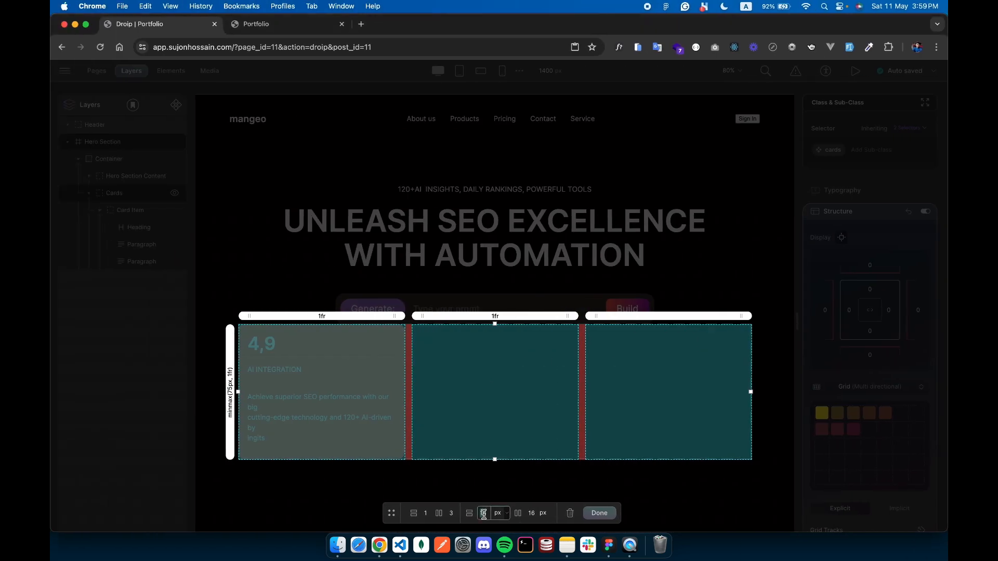
left_click(536, 516)
type("2")
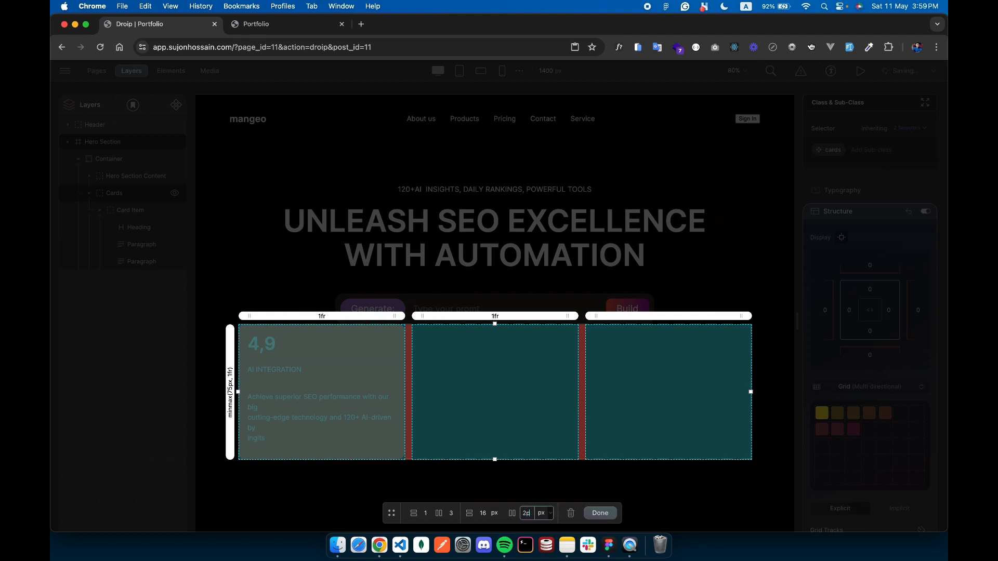
type("2")
key("Return")
left_click(594, 514)
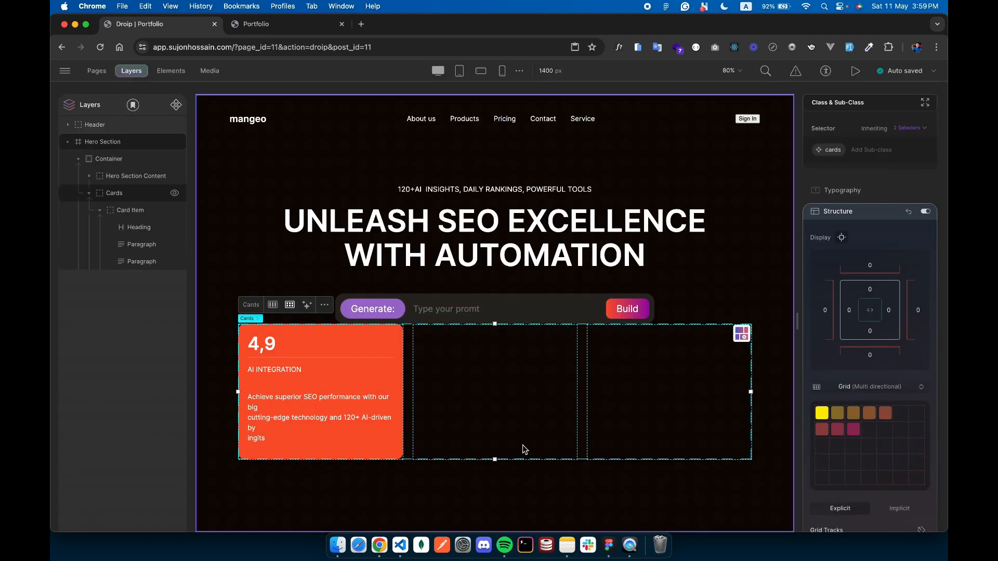
Duplicate the card item twice to fill all three grid columns
left_click(100, 211)
left_click(127, 213)
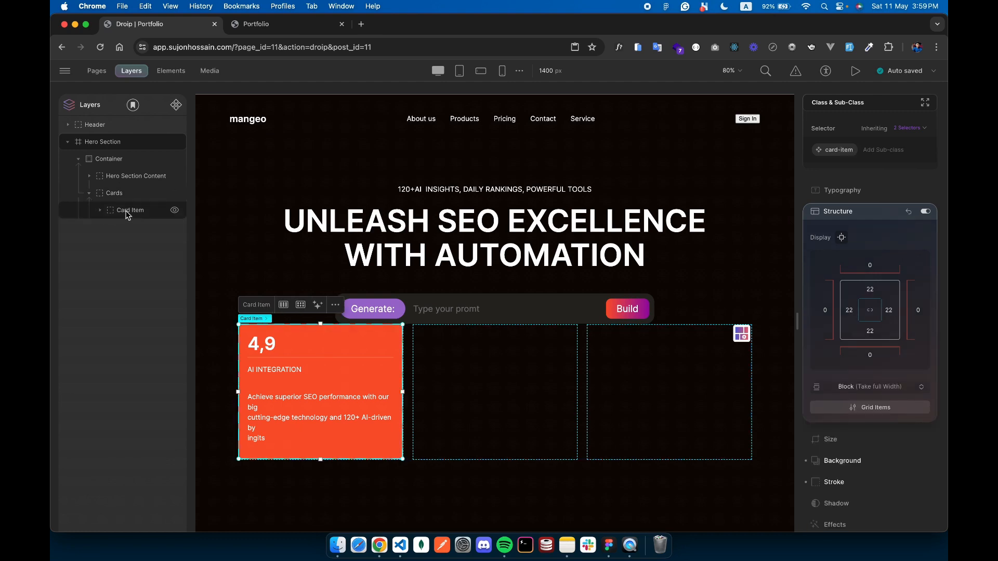
key("super+d")
key("super+d")
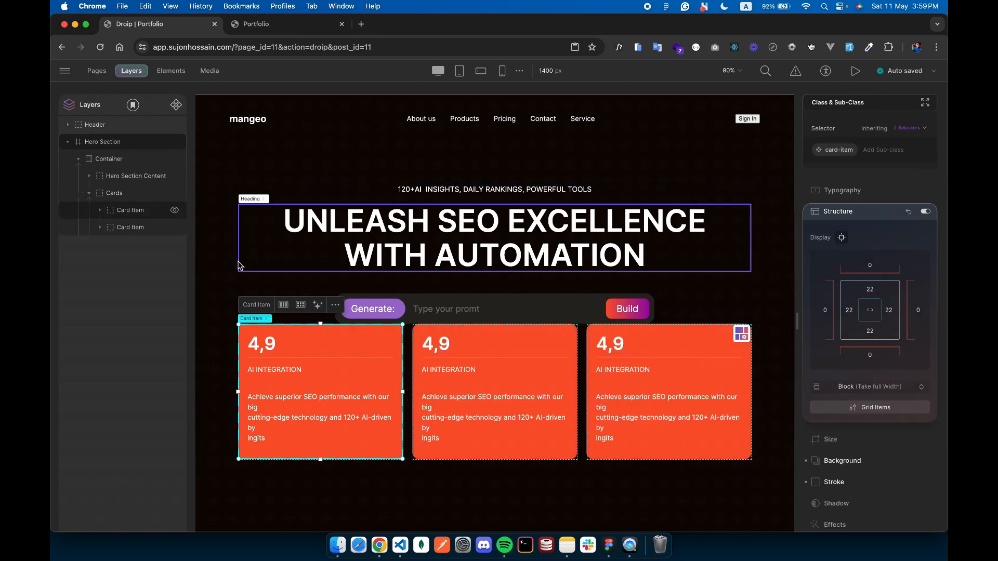
Check the spacing above the card row in Figma and set the Cards container's top margin to 48 px in Droip
key("super+Tab")
scroll(517, 284, "down", 5)
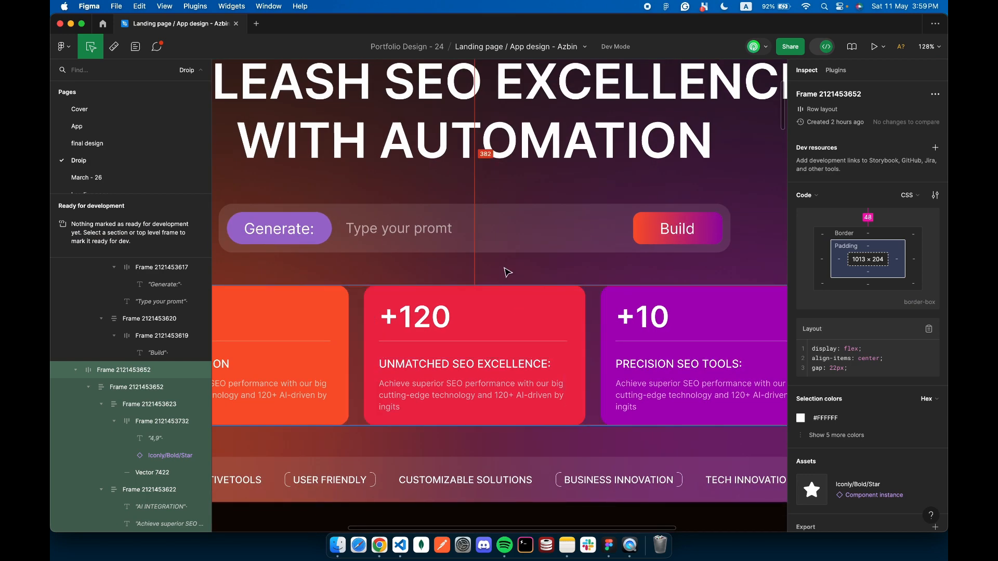
key("super+Tab")
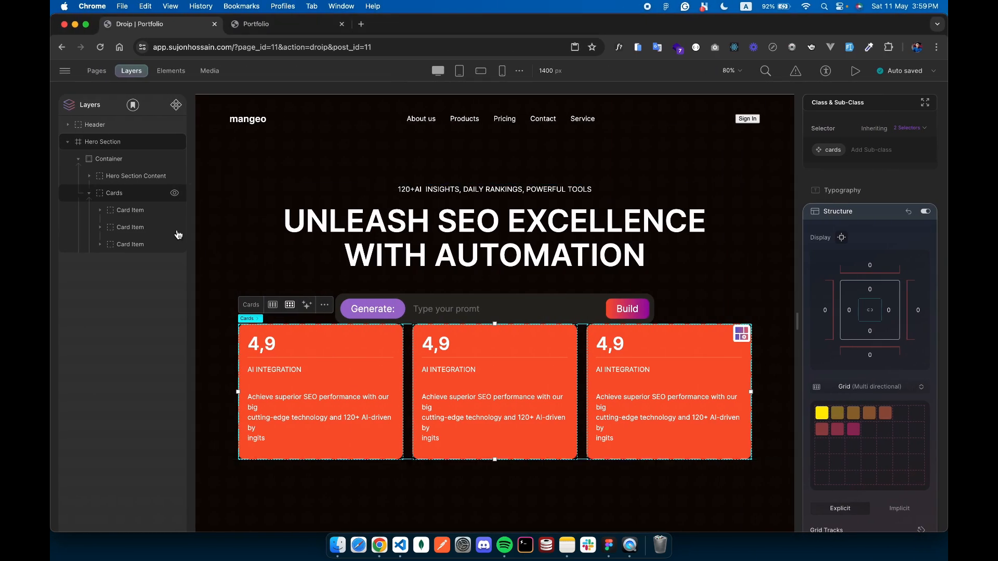
left_click(874, 274)
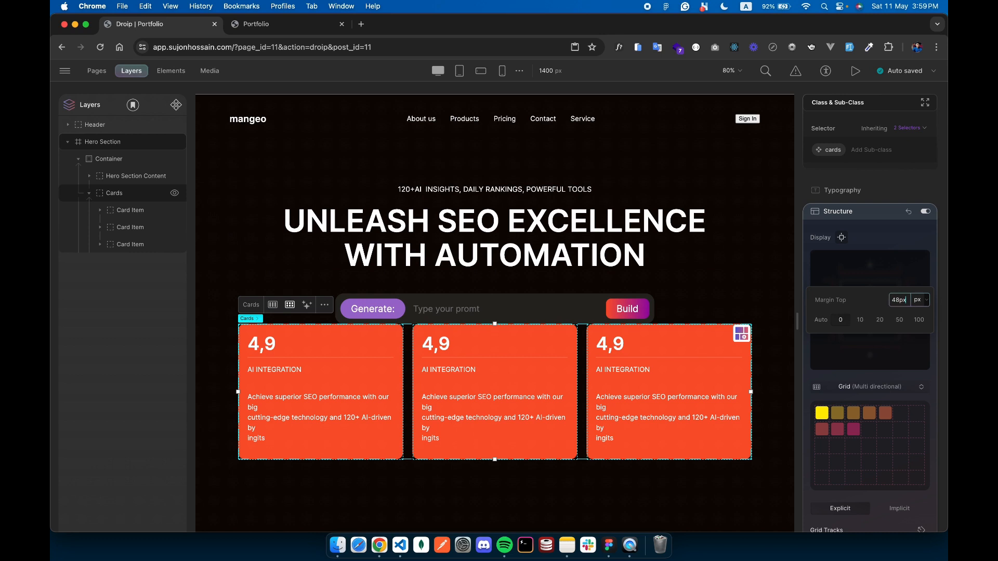
type("48")
key("Return")
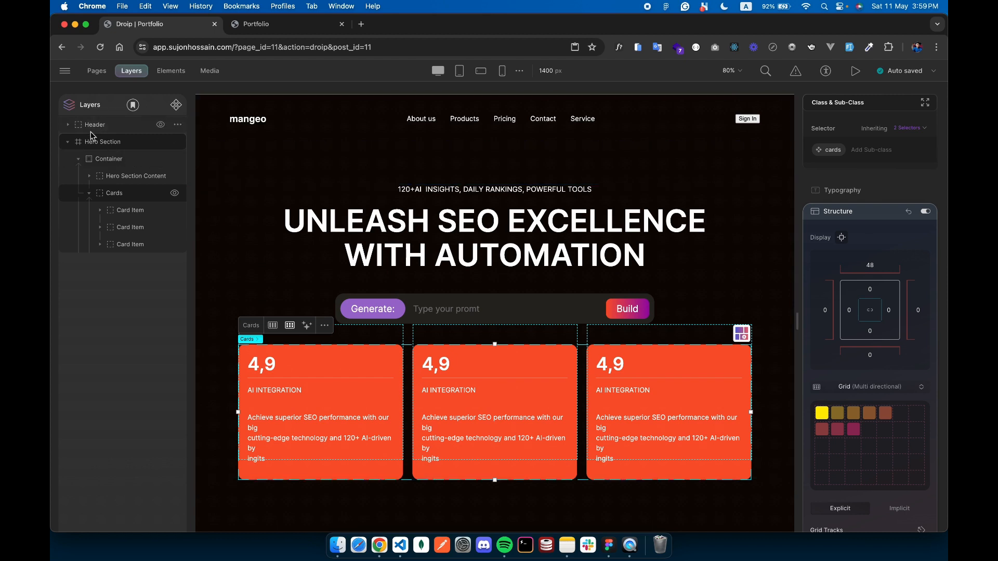
Try a minimum height of 100 vh on the Cards container and undo the changes
left_click(69, 143)
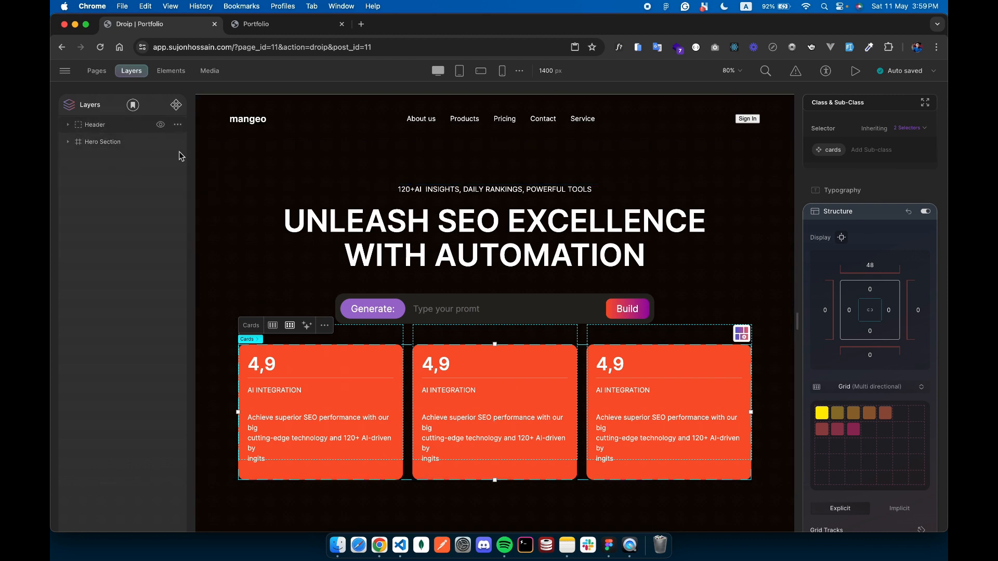
left_click(824, 213)
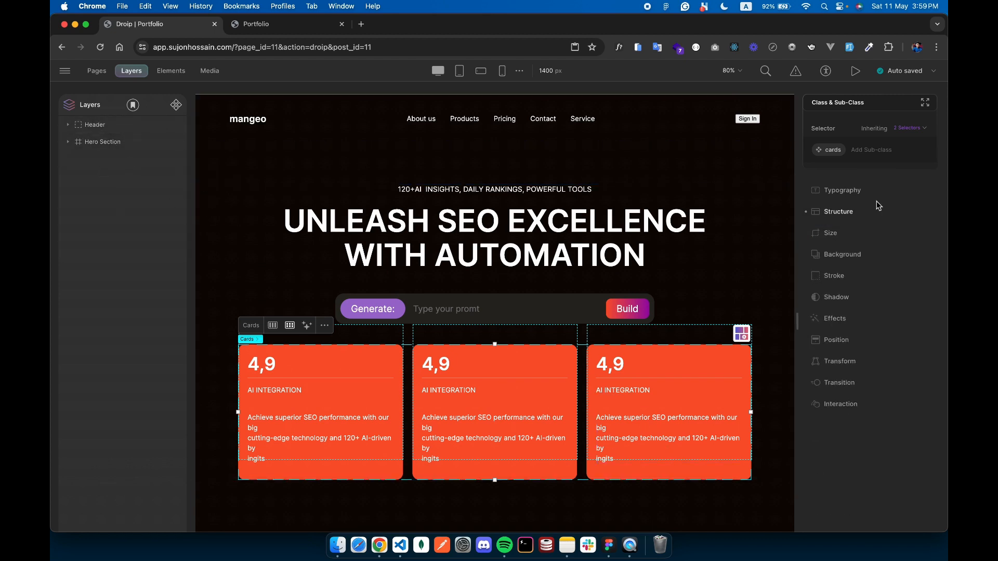
left_click(867, 233)
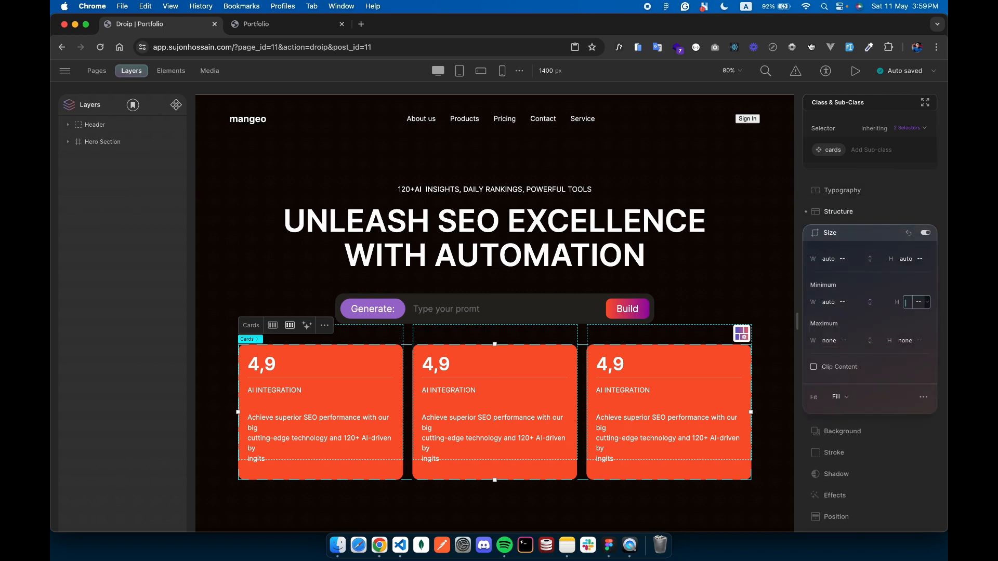
key("Return")
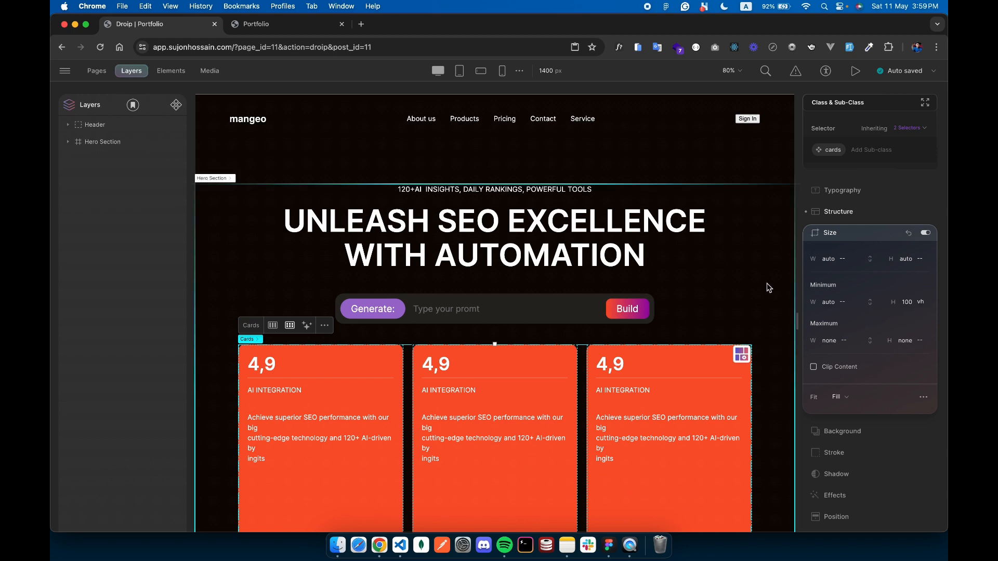
key("Delete")
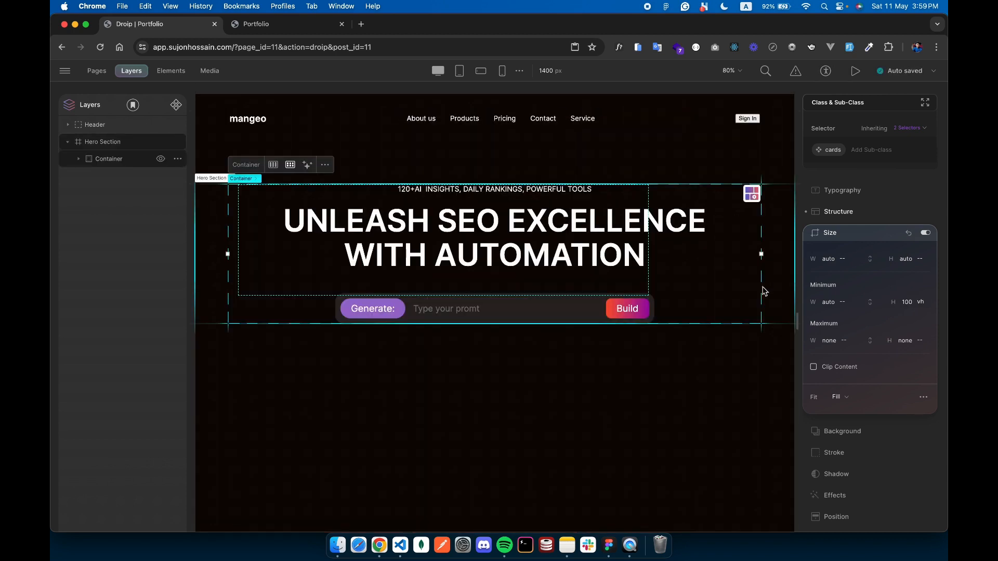
left_click(631, 359)
key("super+z")
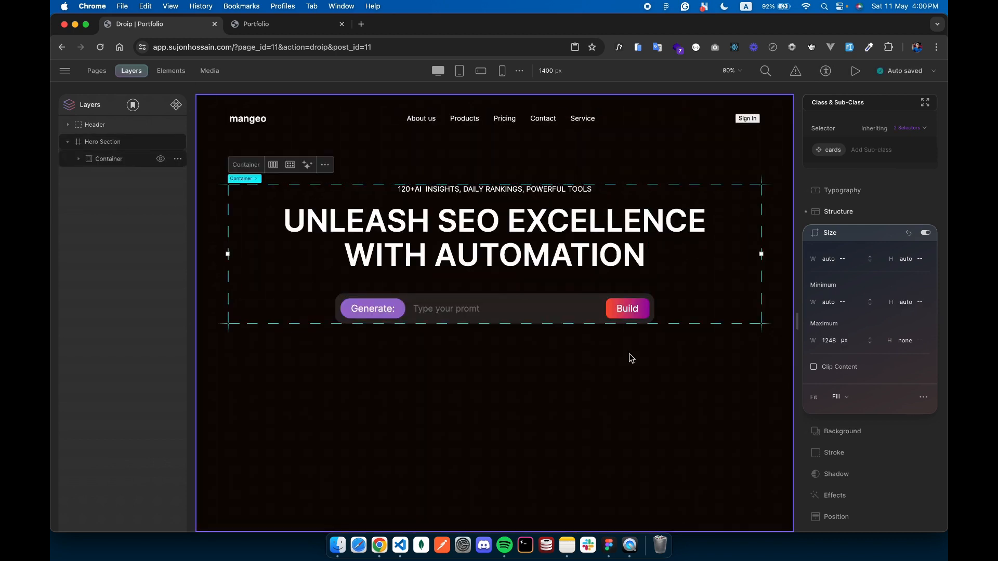
key("super+z")
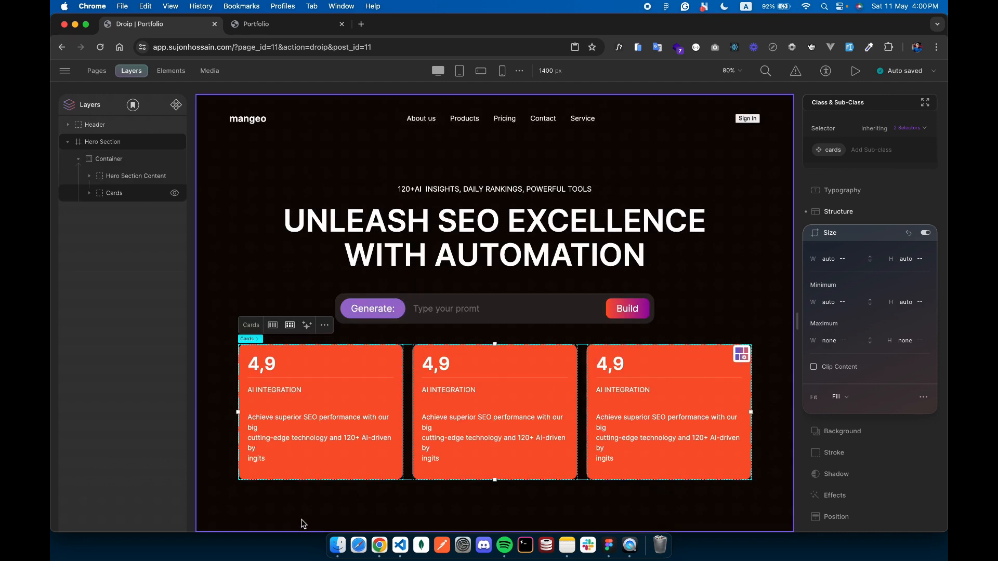
Review the page body's size settings and preview the page in a new browser tab
left_click(281, 511)
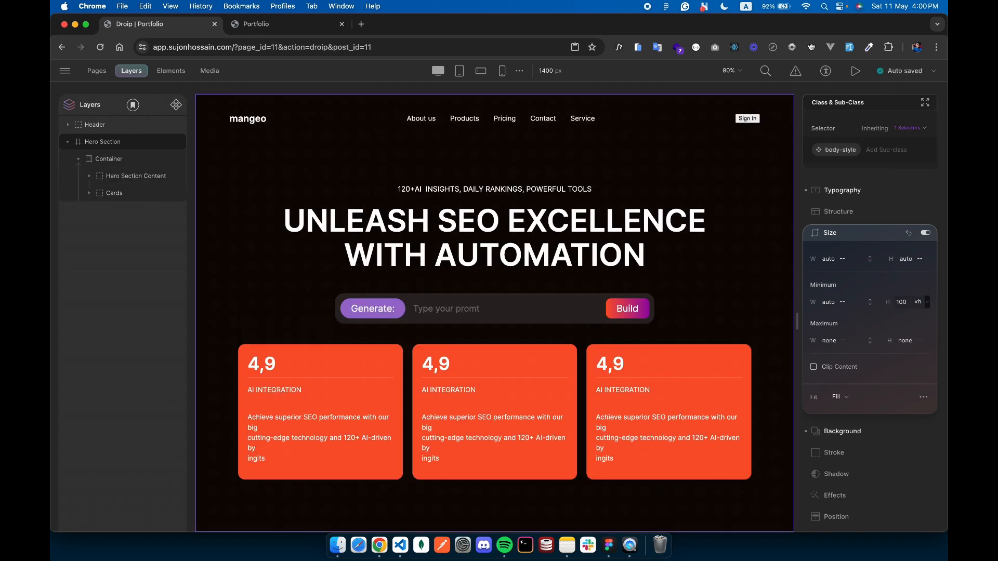
left_click(848, 239)
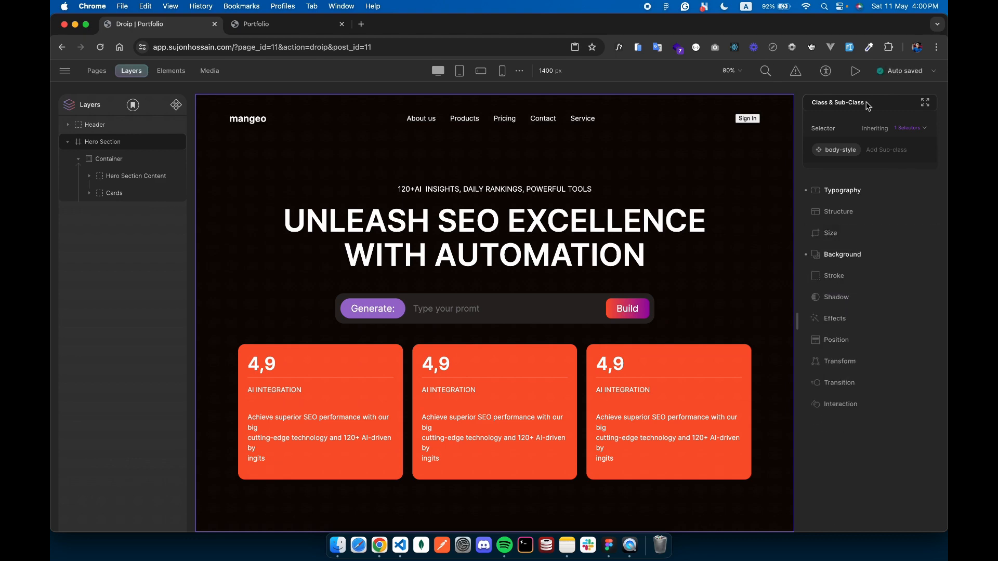
left_click(858, 80)
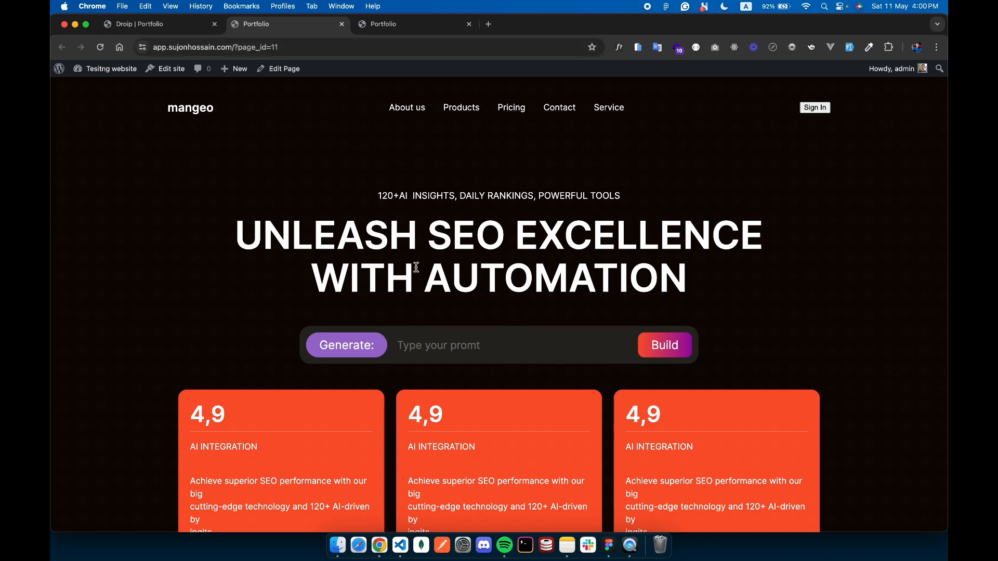
key("ctrl+shift+Tab")
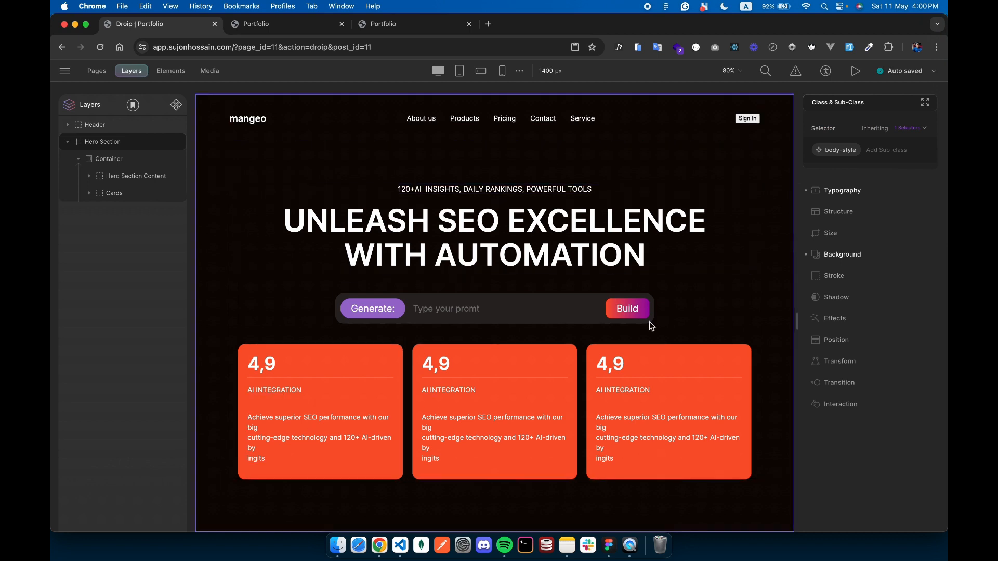
Check the +120 card in Figma and add a sub-class to the second card item in Droip
left_click(423, 352)
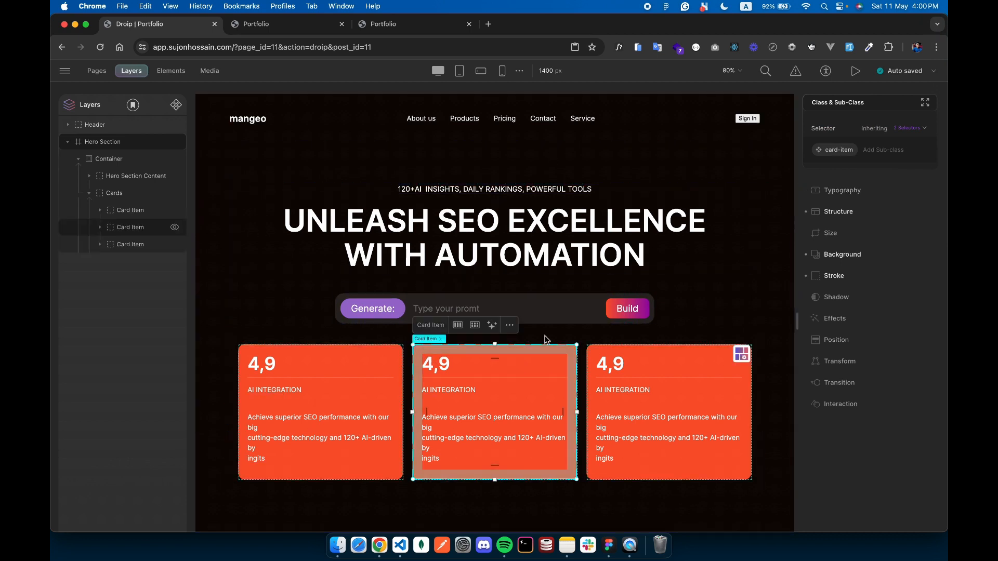
left_click(608, 545)
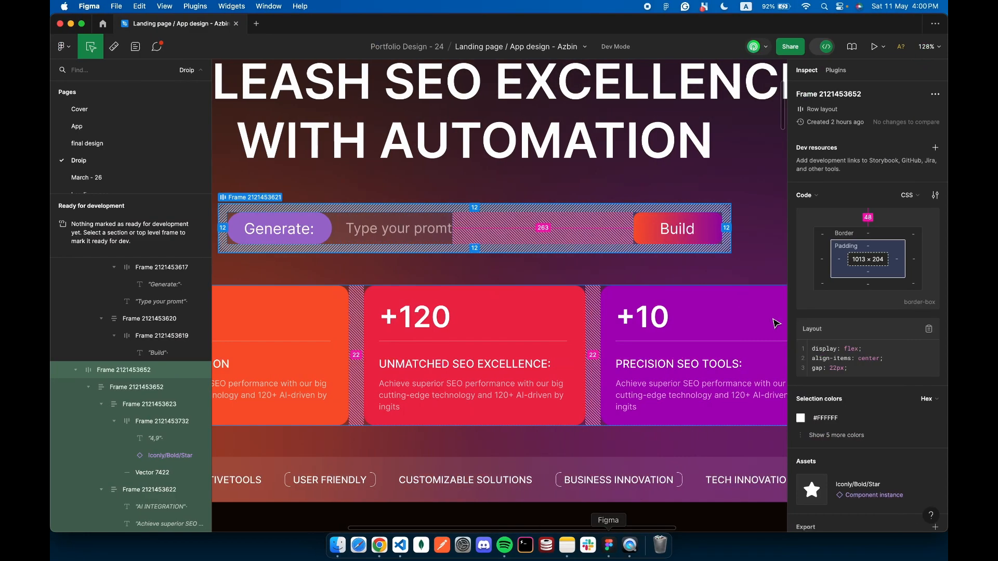
left_click(474, 333)
key("ctrl+Left")
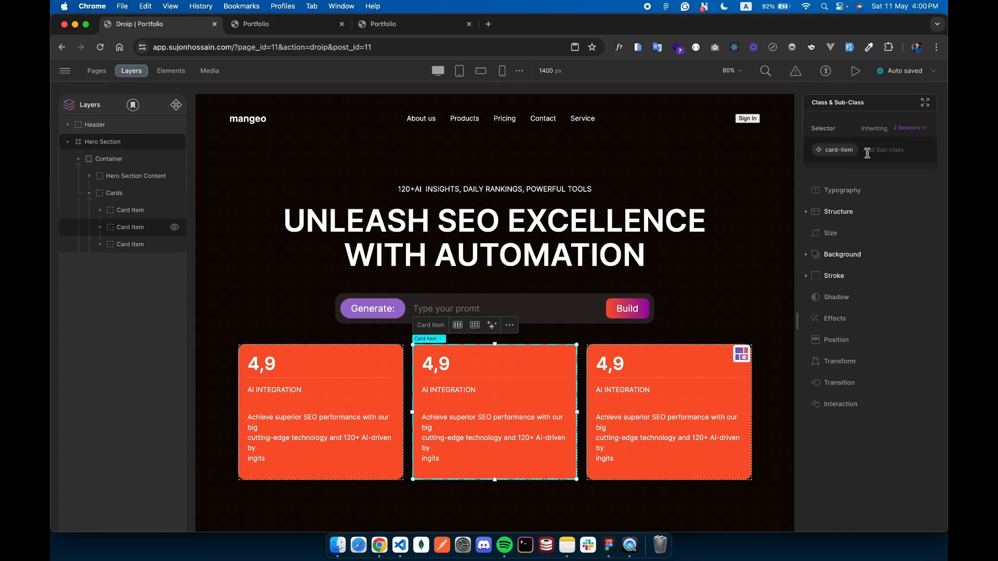
left_click(878, 151)
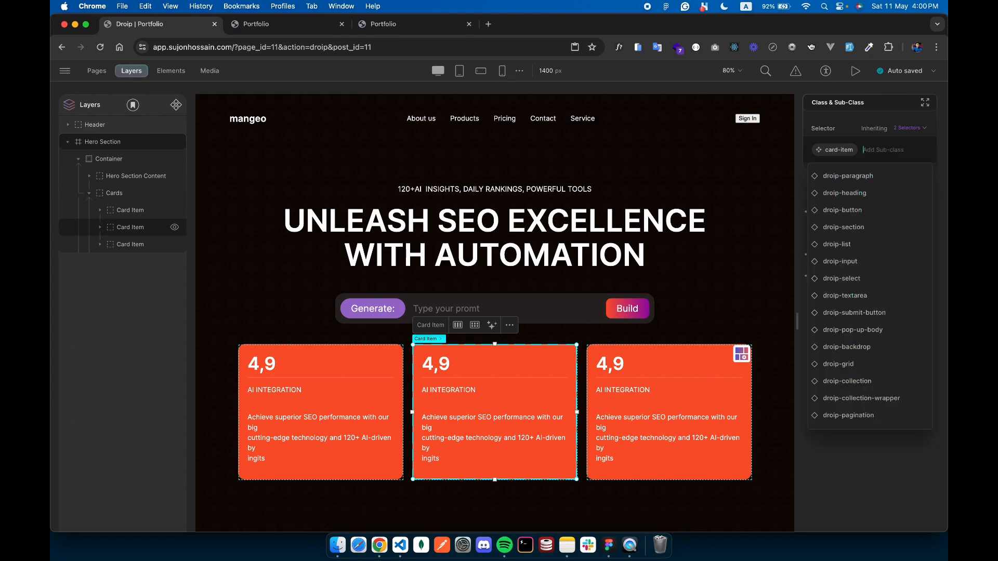
type("n")
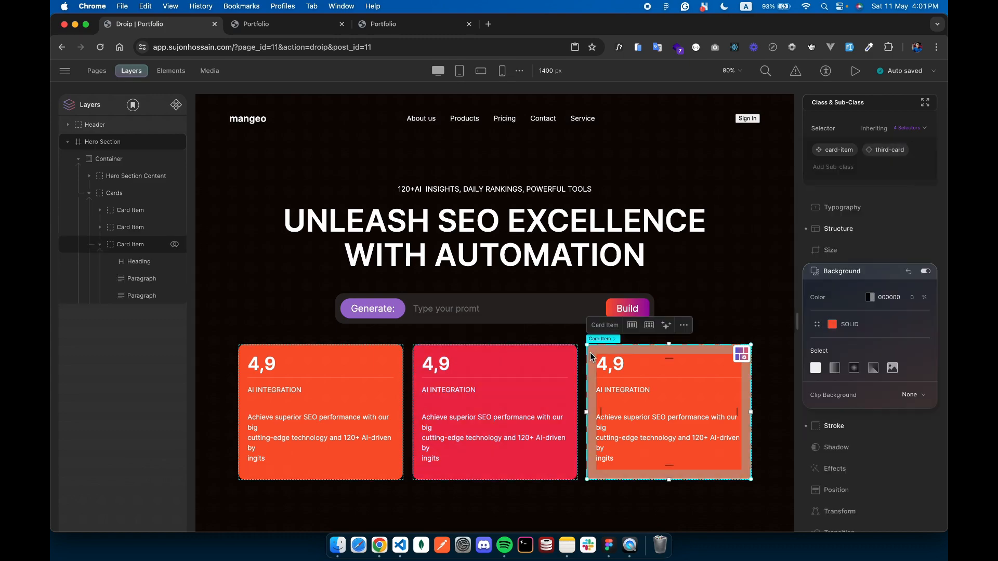
Using the Figma text, set the second card's heading to "+120" and its subtitle to "UNMATCHED SEO EXCELLENCE:"
key("ctrl+Right")
key("ctrl+Left")
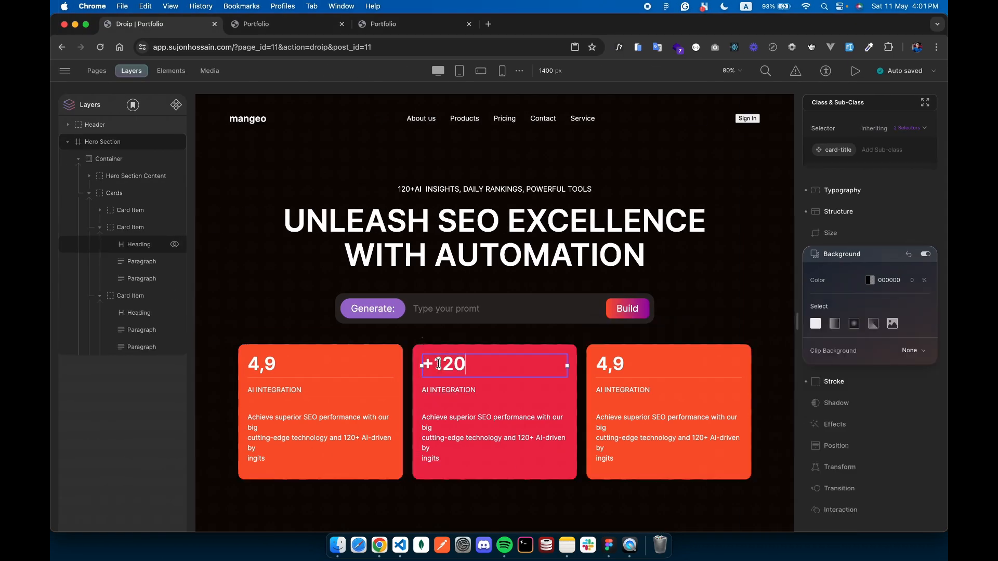
key("ctrl+Right")
double_click(410, 364)
key("super+c")
key("ctrl+Left")
double_click(426, 389)
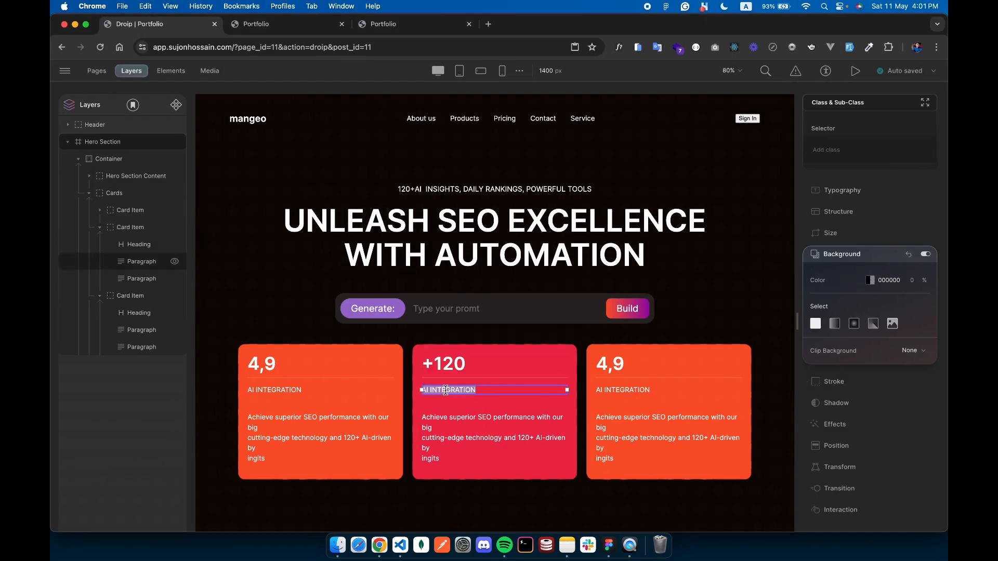
key("super+v")
Copy the +120 card's description from Figma, paste it into a new browser tab's address field and select the whole line
key("ctrl+Right")
key("ctrl+Left")
left_click(250, 417)
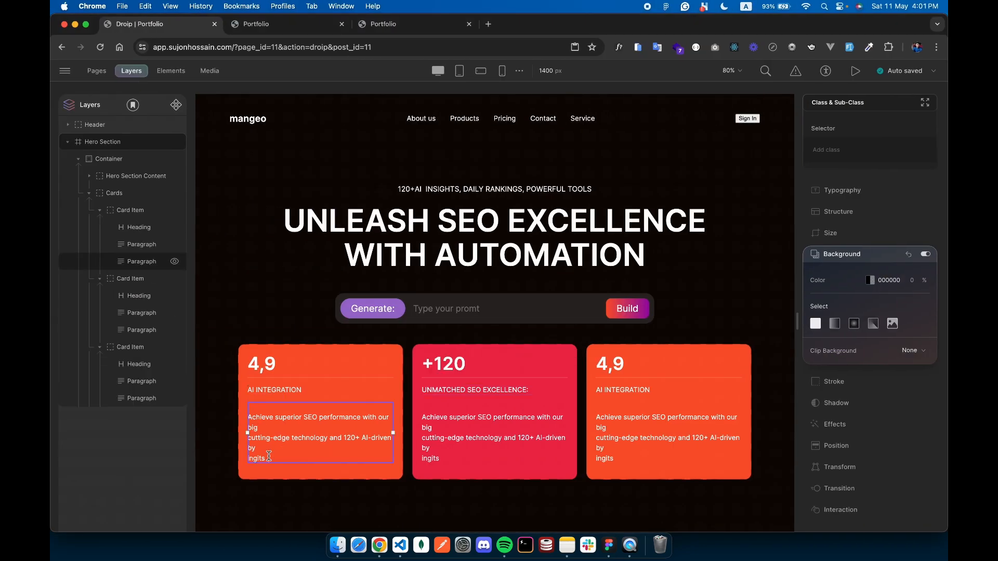
left_click_drag(269, 456, 247, 417)
key("ctrl+Right")
left_click(510, 388)
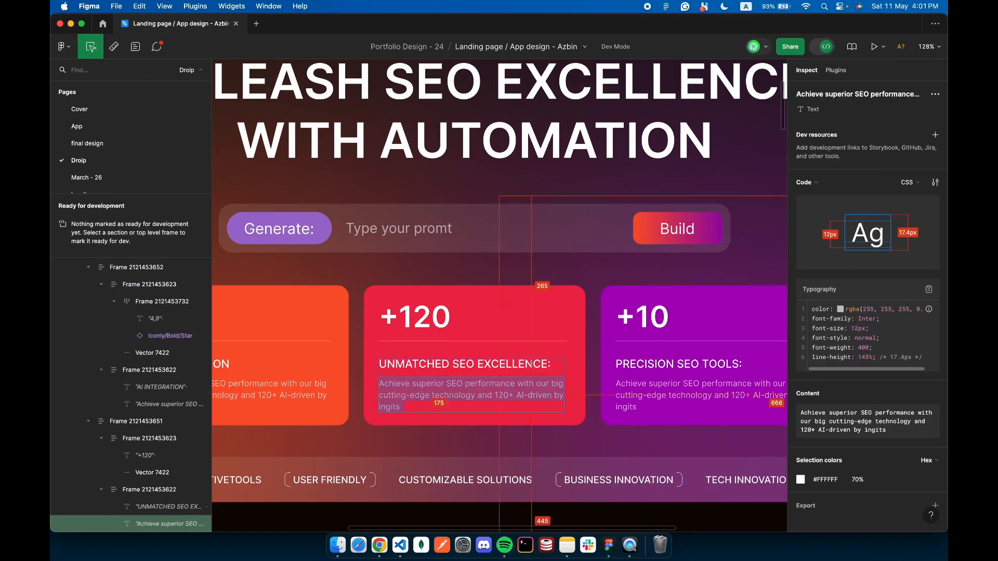
key("super+Tab")
left_click(490, 24)
key("super+v")
key("super+a")
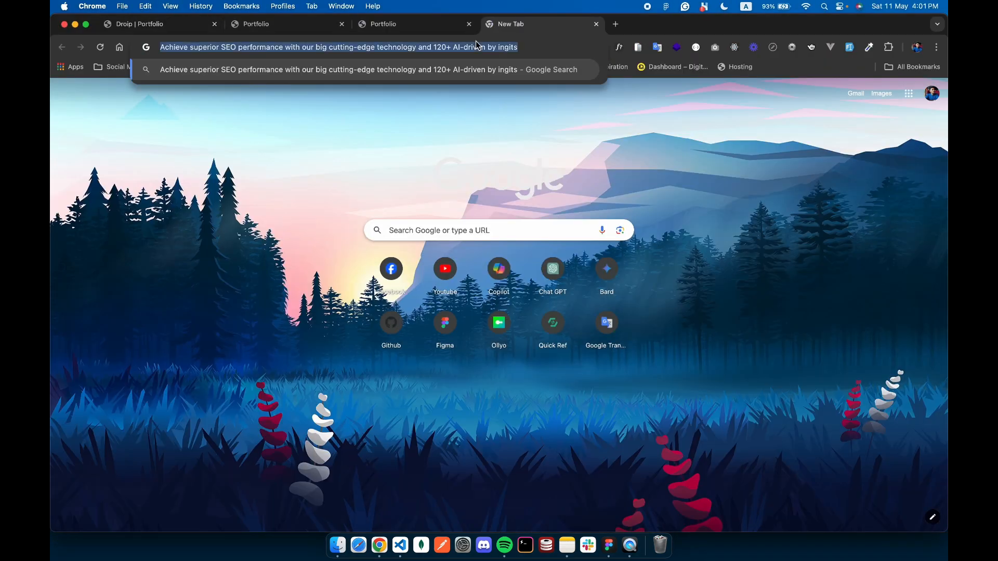